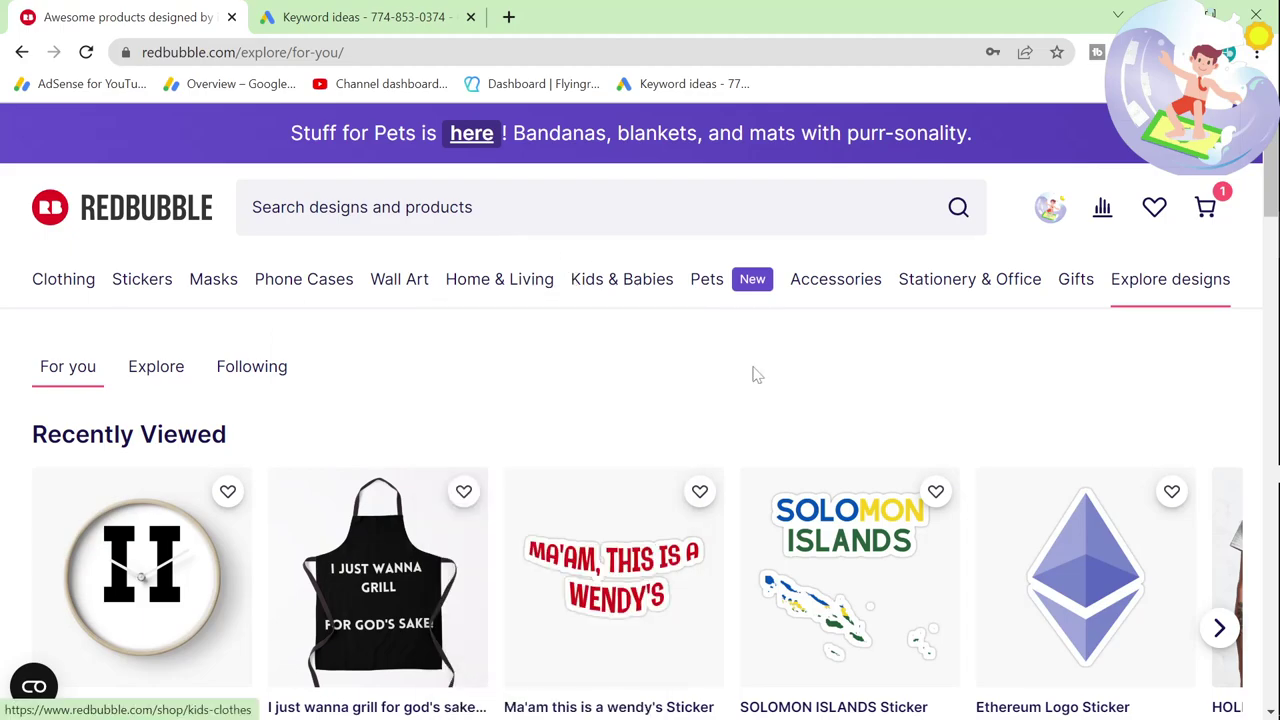
Step: Run a blank search to list all Redbubble products and sort them by Best Selling
click(252, 207)
key(Return)
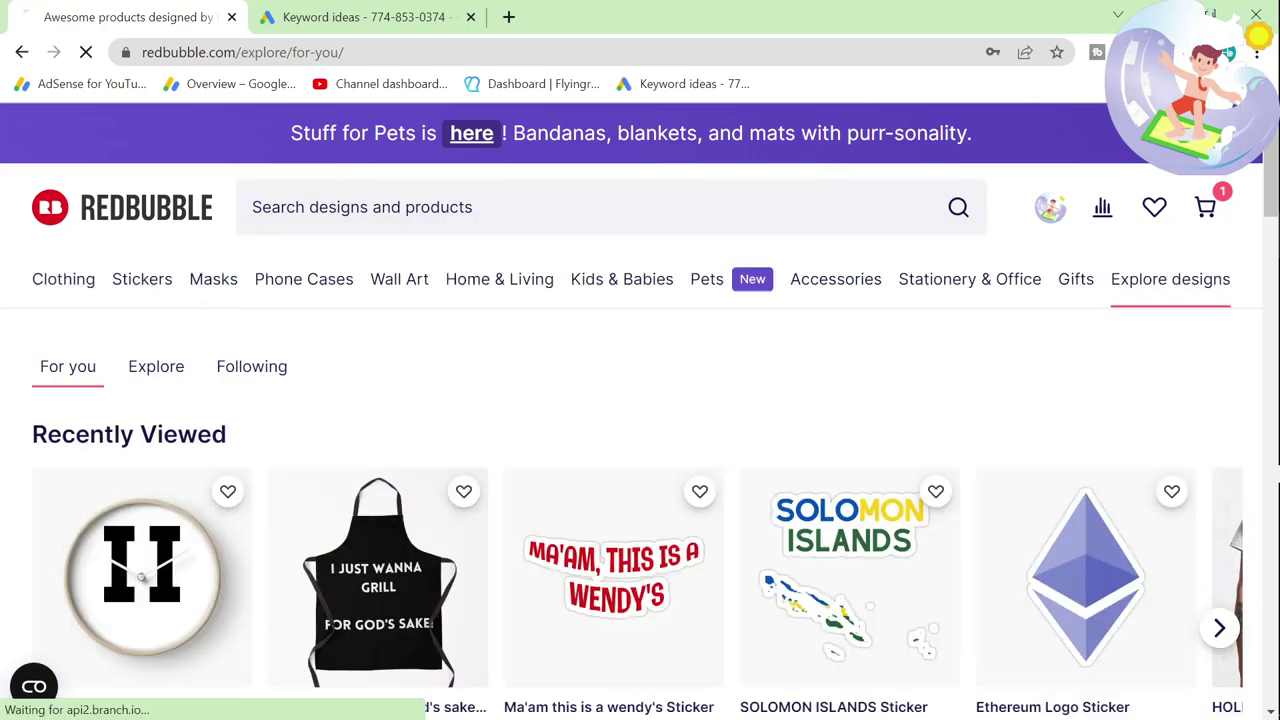
mouse_move(506, 274)
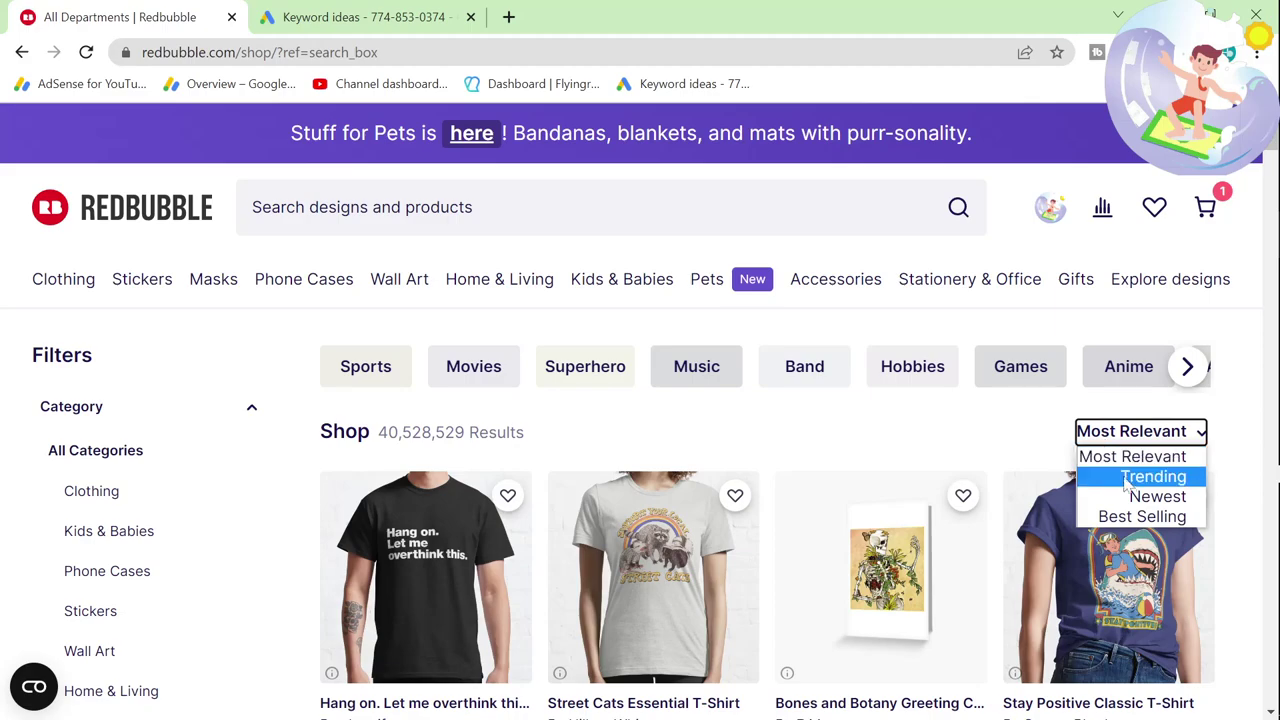
click(1128, 517)
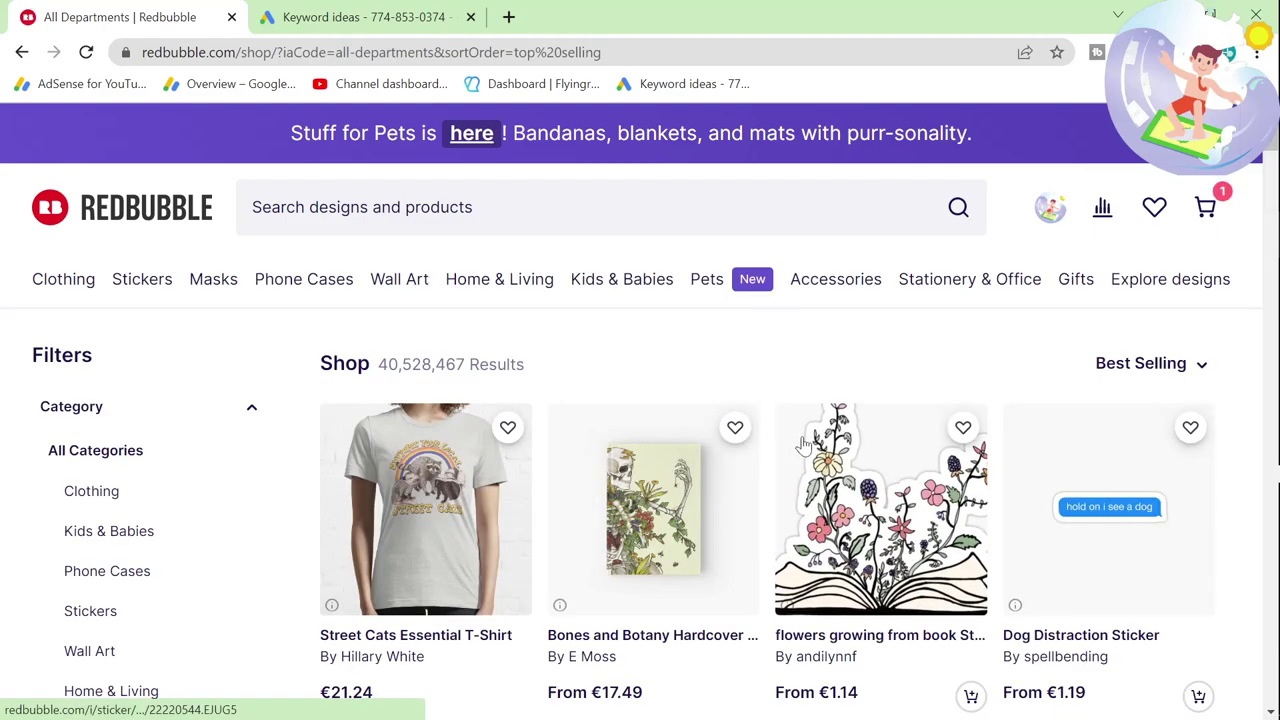
Step: Copy "Street Cats" from the first best seller's title and get Google Ads keyword ideas for it, replacing the keyword "save the bees"
scroll(512, 490, down, 1)
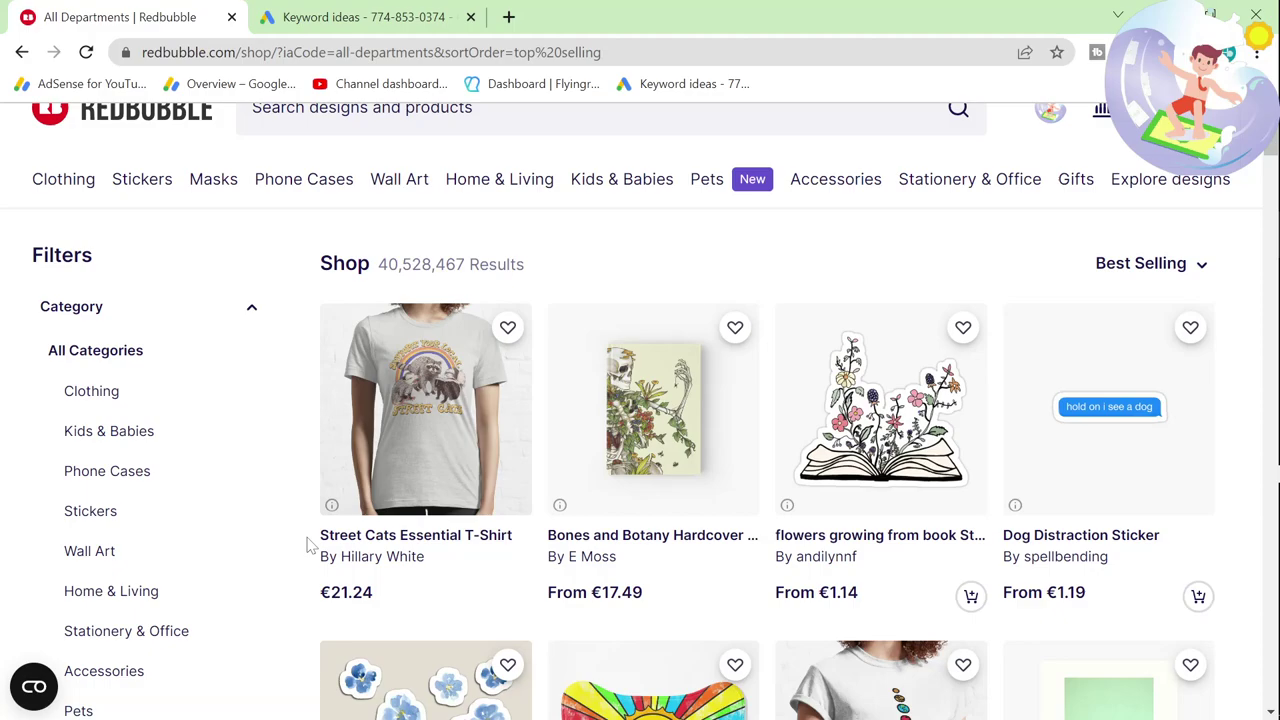
drag(309, 542, 416, 537)
key(ctrl+Tab)
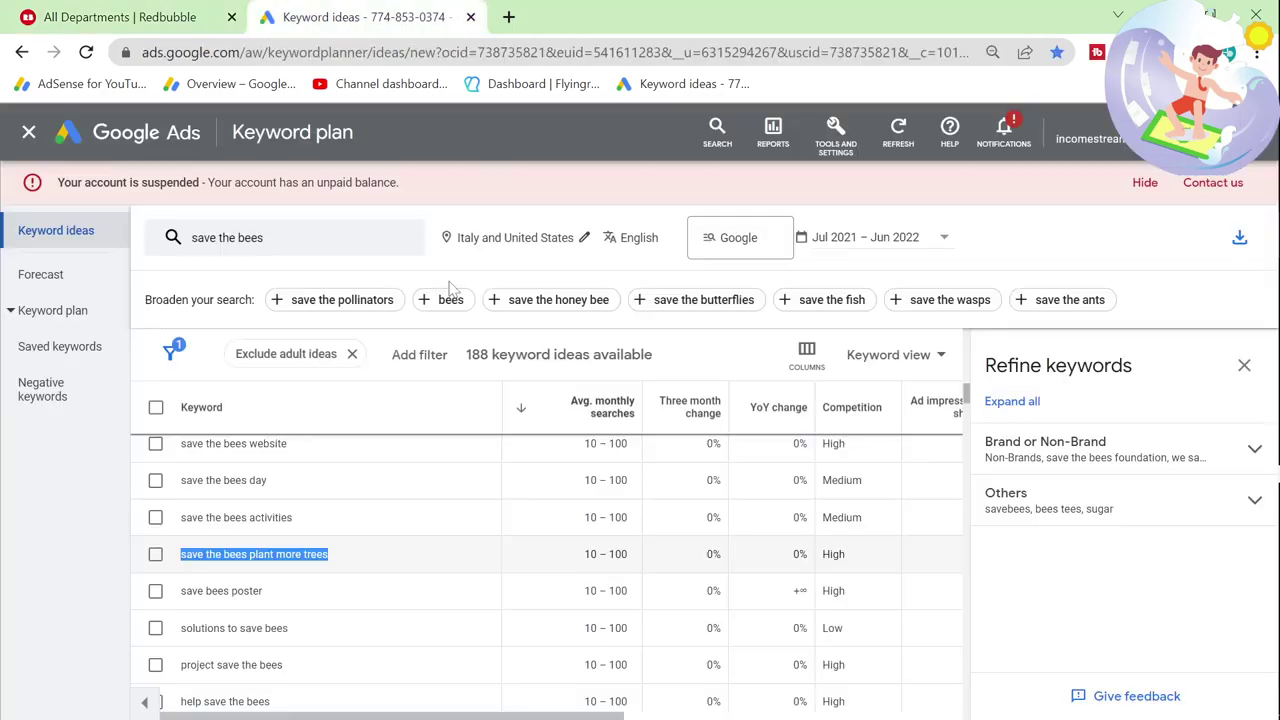
click(262, 239)
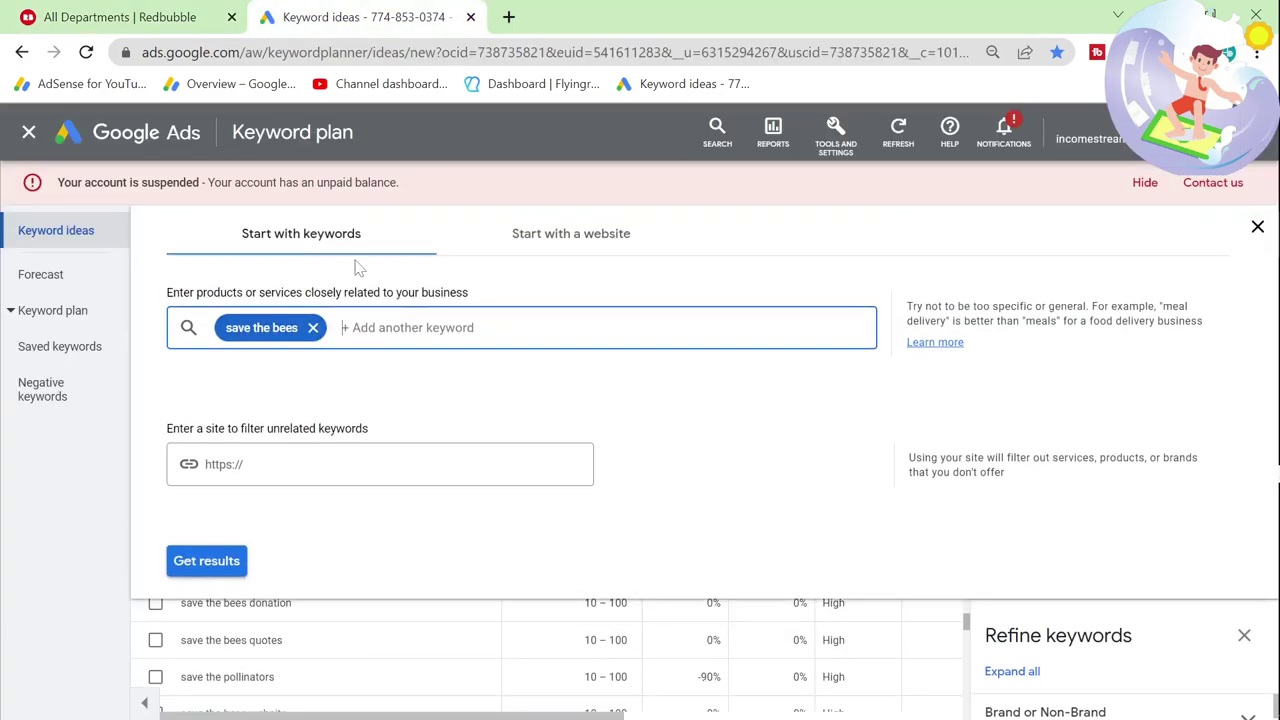
click(312, 329)
text(Street Cats)
key(Return)
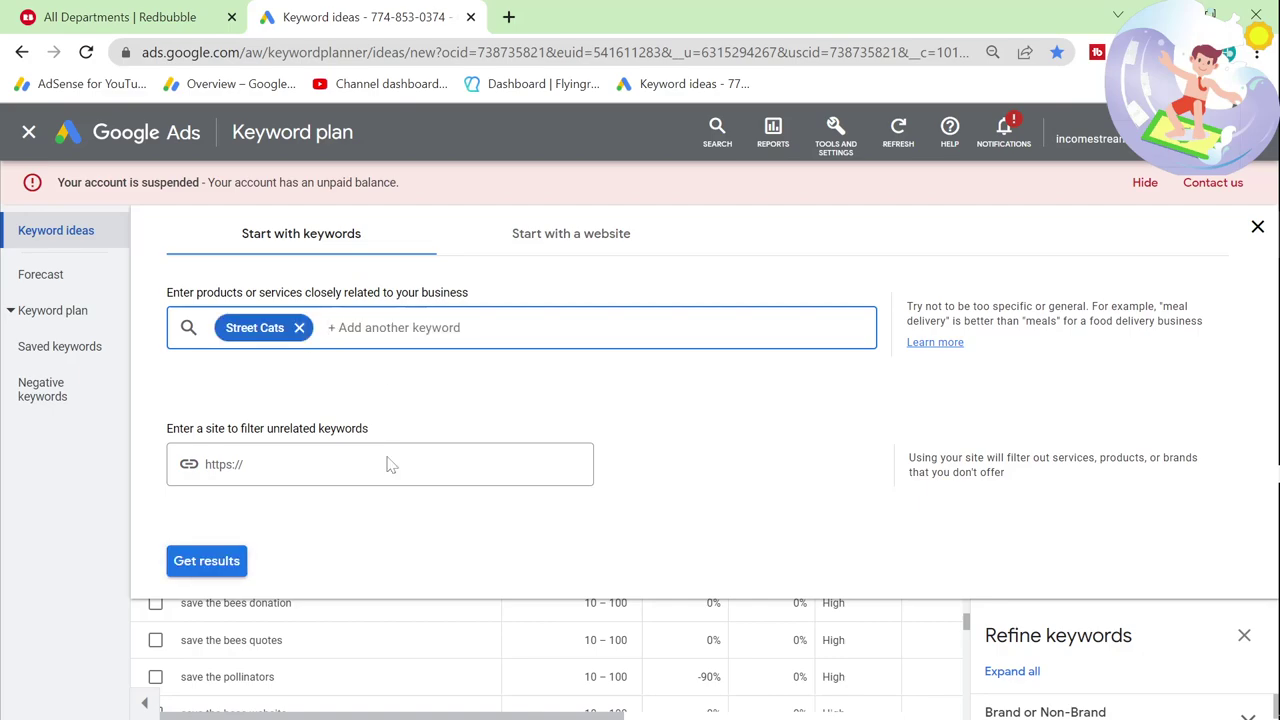
click(196, 560)
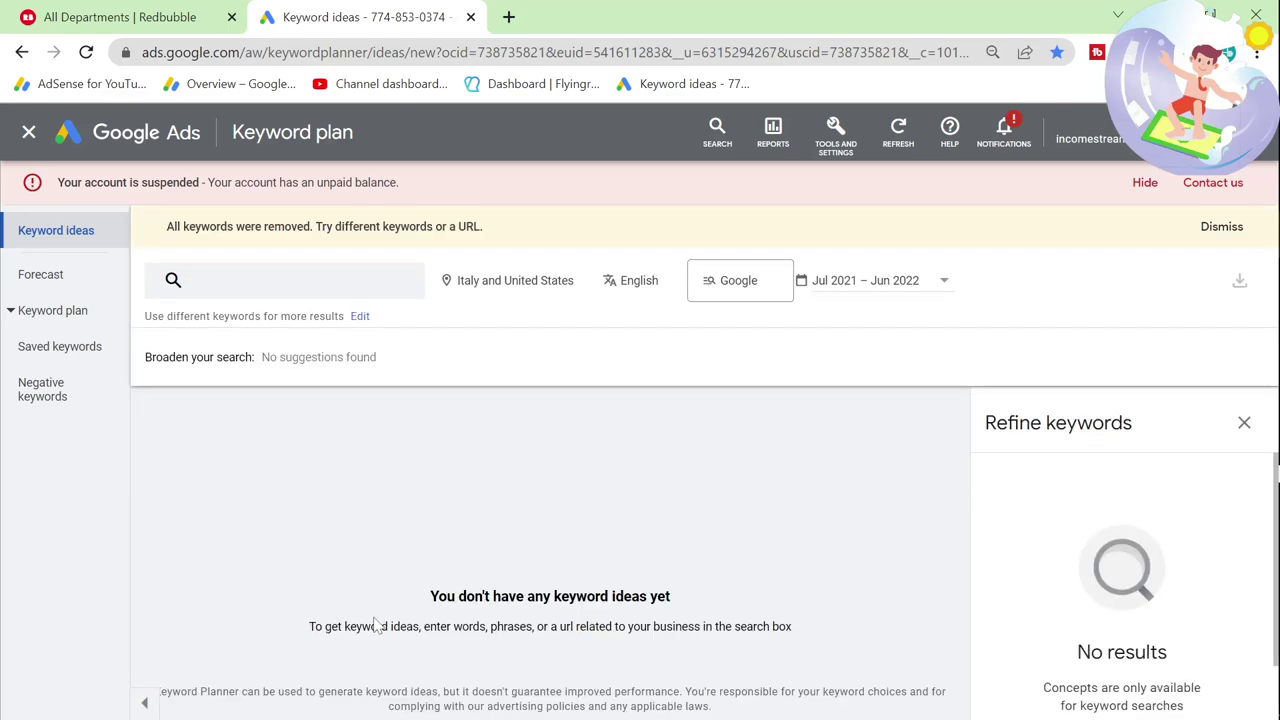
Step: Get keyword ideas for "Street Cats shirt" in the keyword planner
click(294, 299)
text(Street Cats)
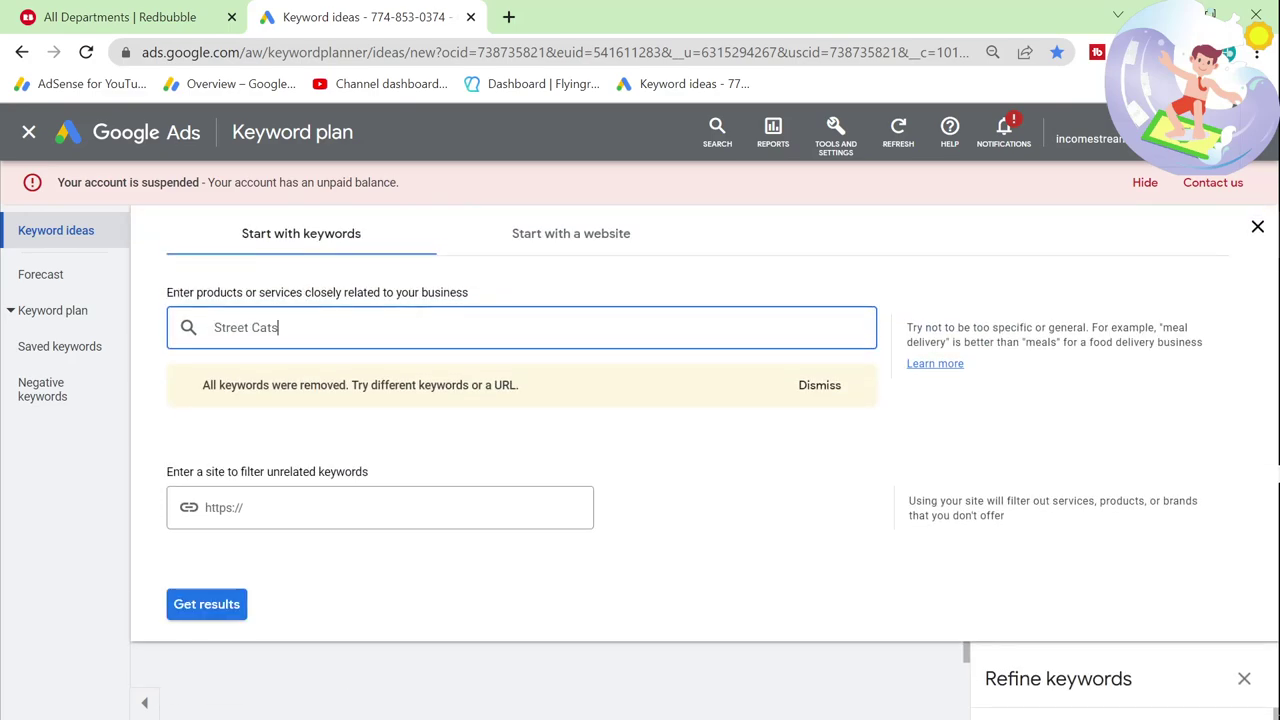
text(shirt)
key(Return)
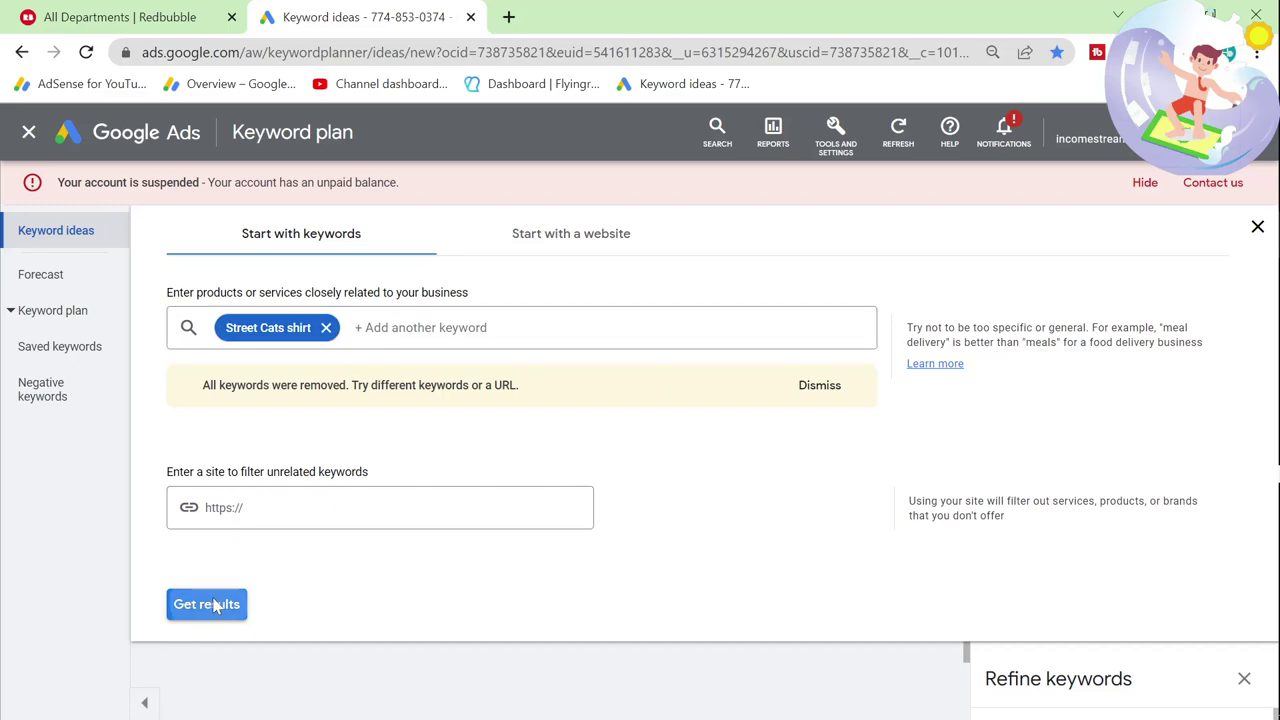
click(210, 604)
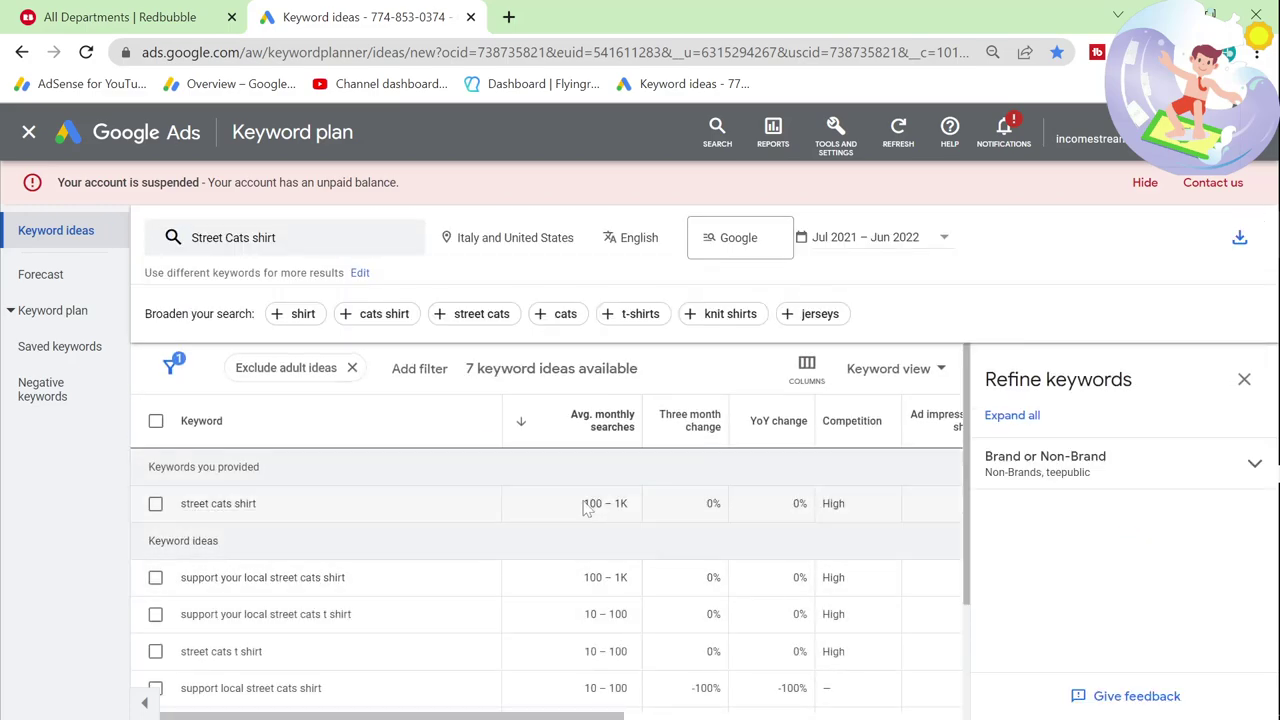
Step: Copy the keyword idea "support your local street cats shirt" and open Redbubble's Street Cats Essential T-Shirt listing in a new tab
drag(346, 577, 225, 575)
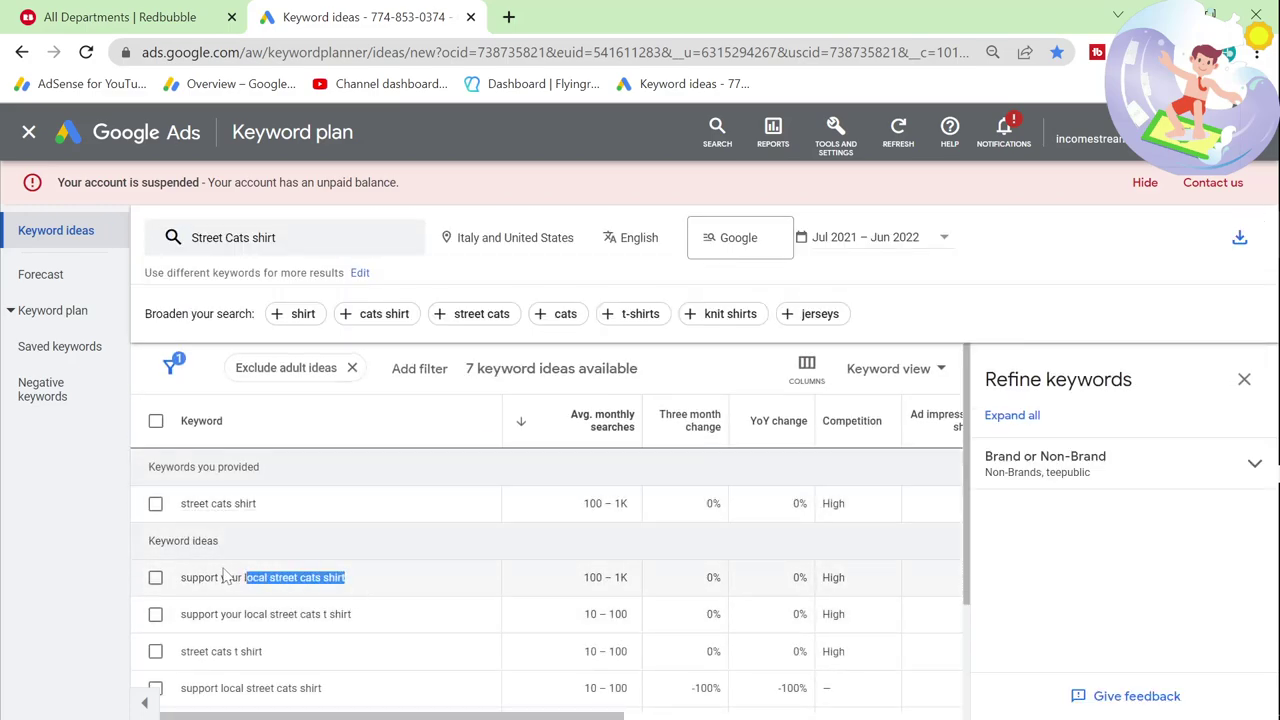
key(ctrl+1)
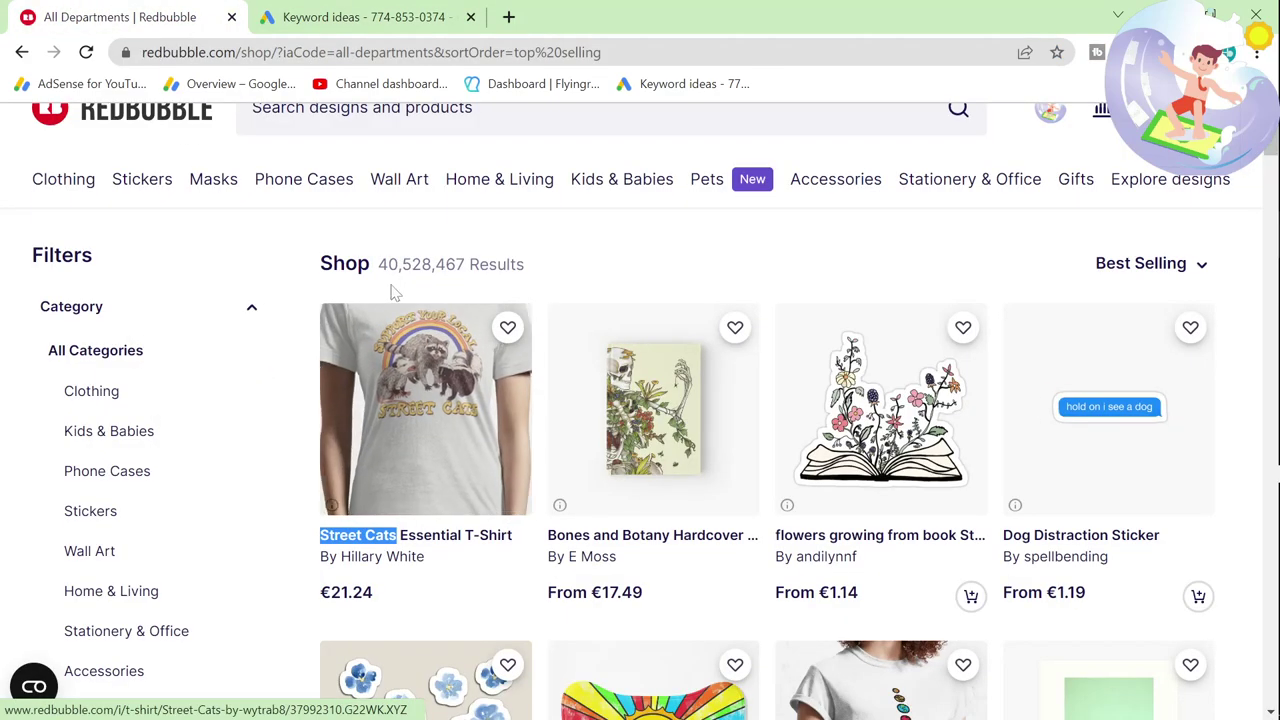
middle_click(480, 512)
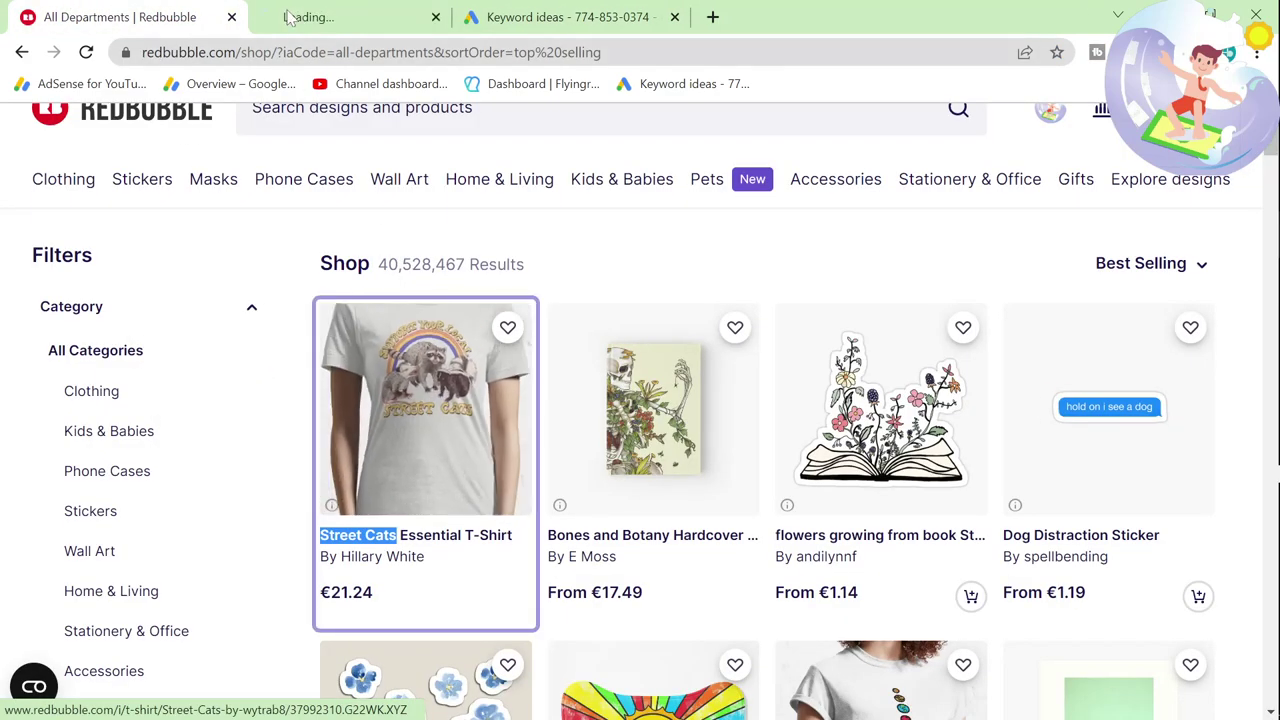
click(358, 10)
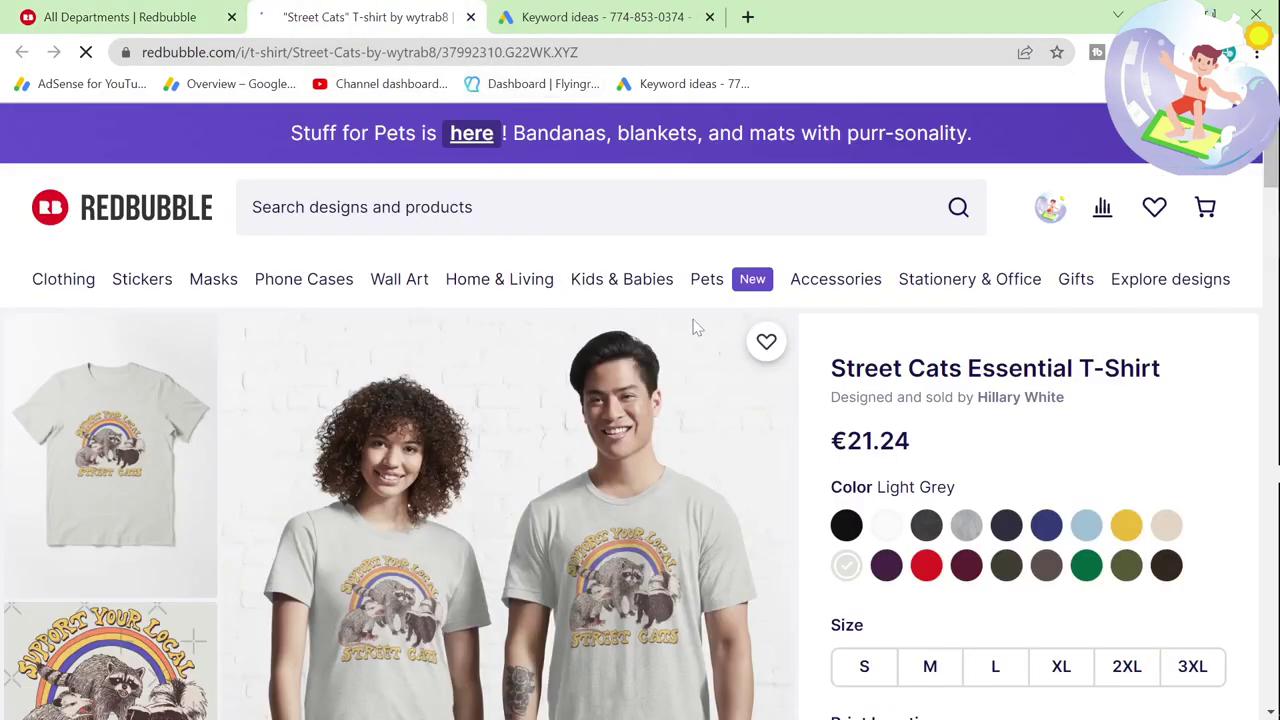
Step: Search Google for "support your local street cats shirt" in a new tab and open Redbubble's Support Your Local Street Cats Gifts & Merchandise result
click(733, 33)
text(support your local street cats shirt)
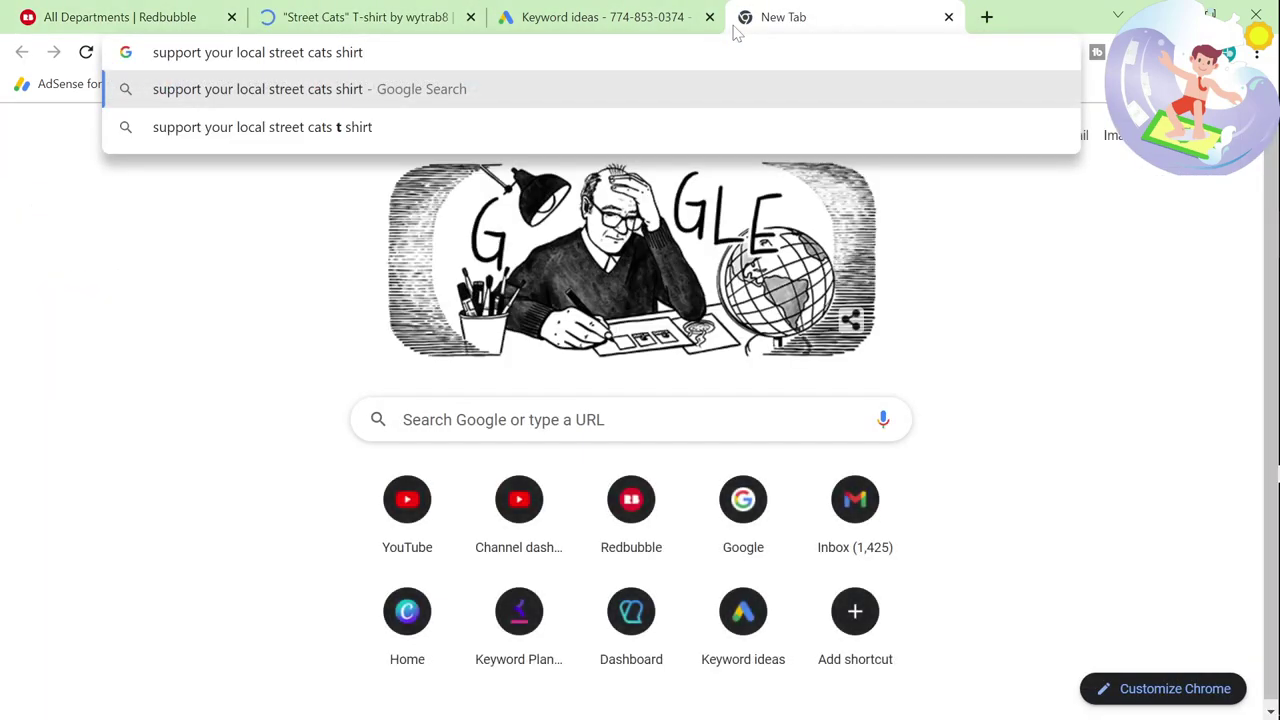
key(Return)
scroll(705, 398, down, 8)
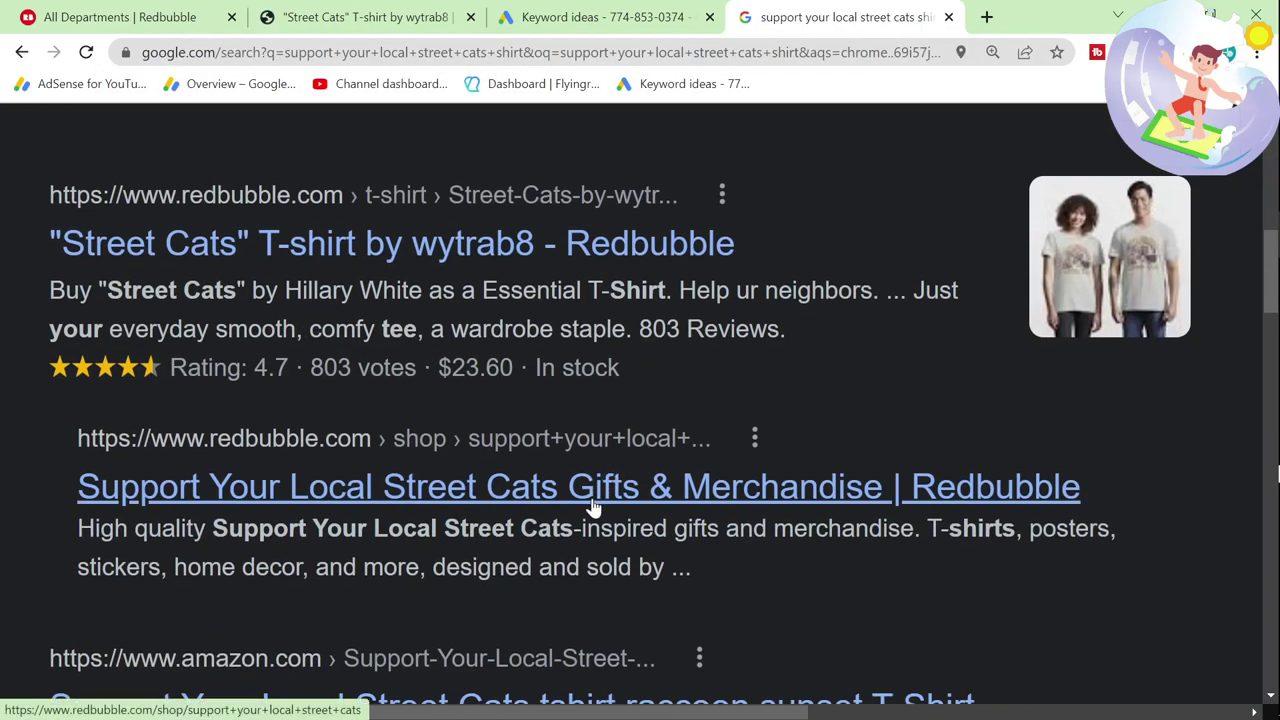
click(593, 508)
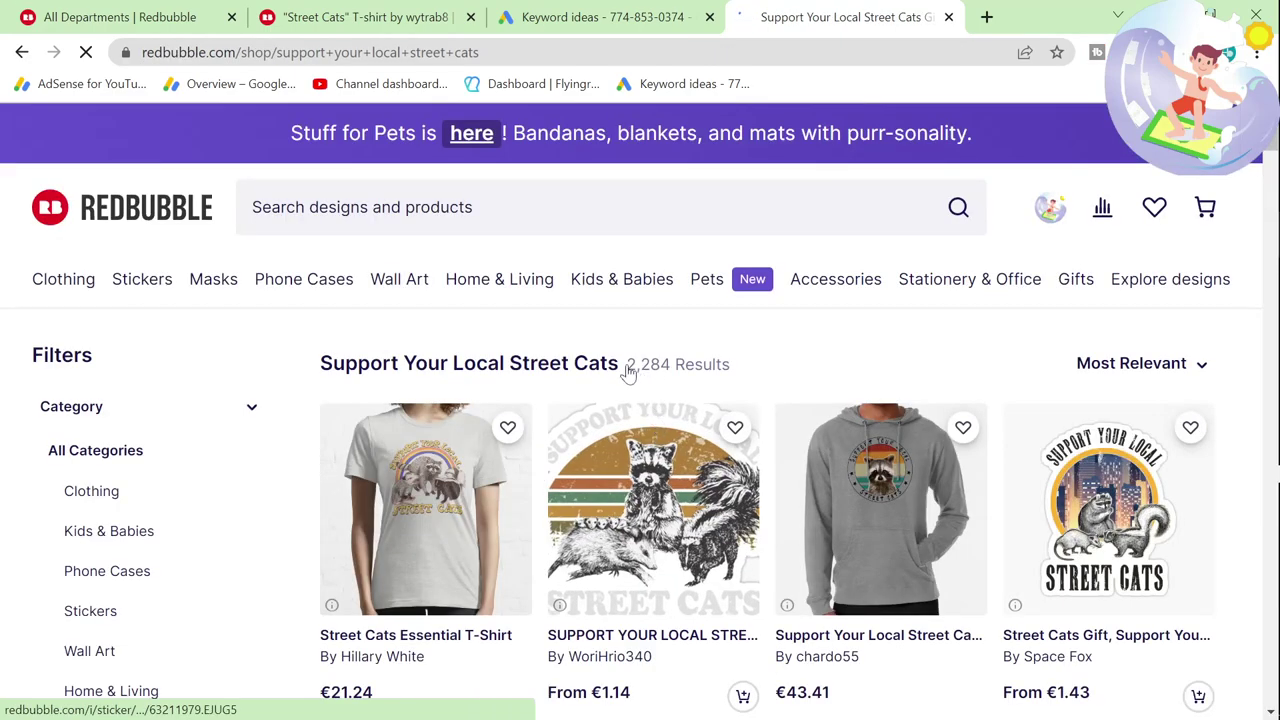
Step: Compare the competing Support Your Local Street Cats designs with the T-shirt's product page and the keyword's monthly searches
scroll(628, 372, down, 1)
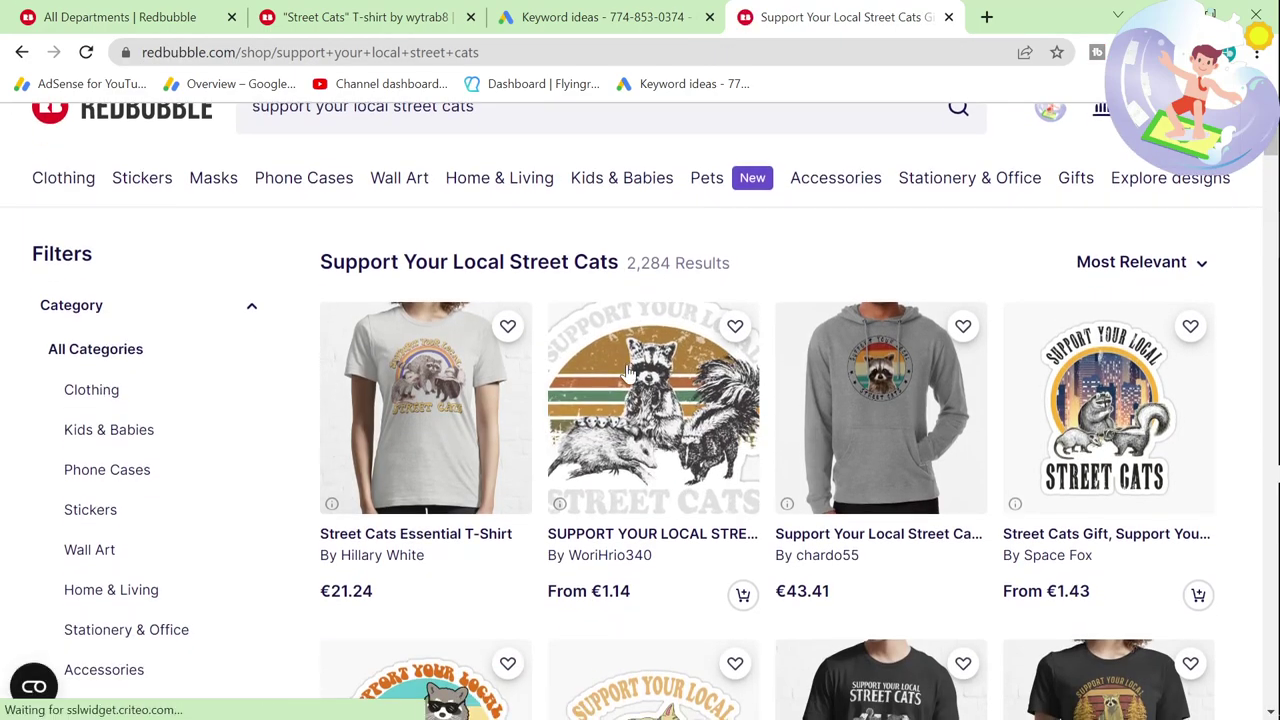
scroll(628, 400, down, 2)
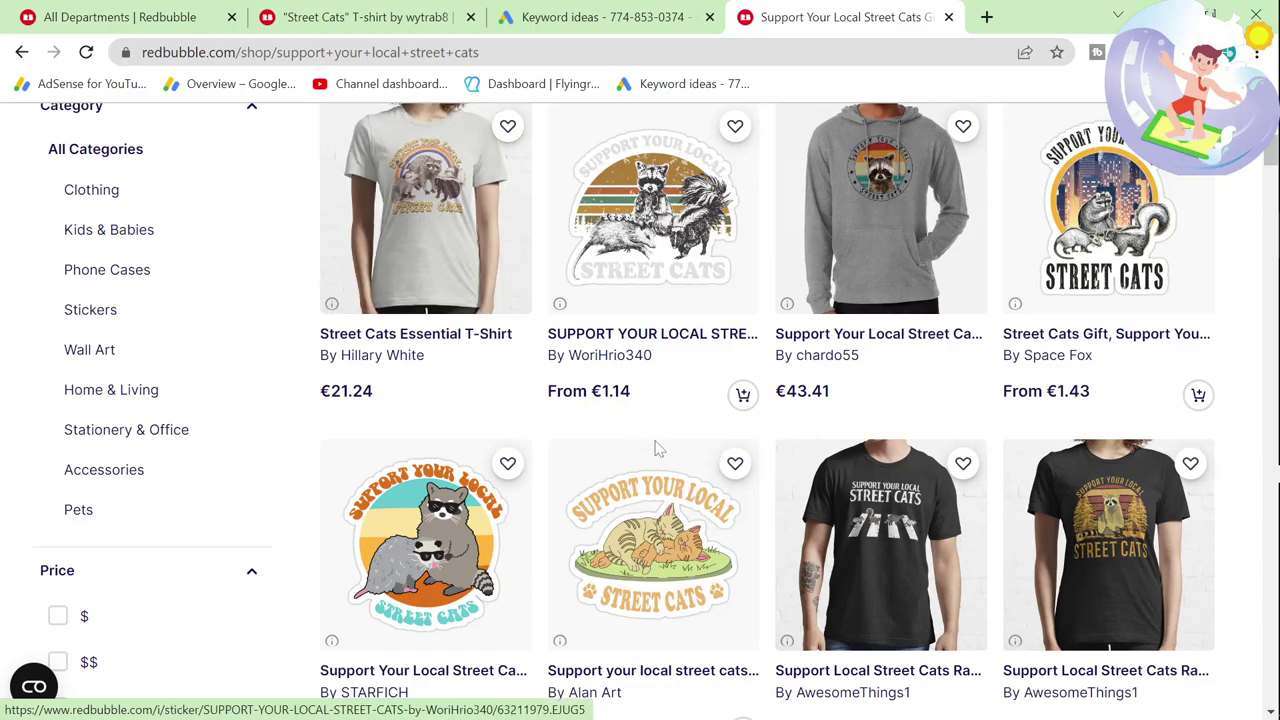
scroll(670, 450, up, 1)
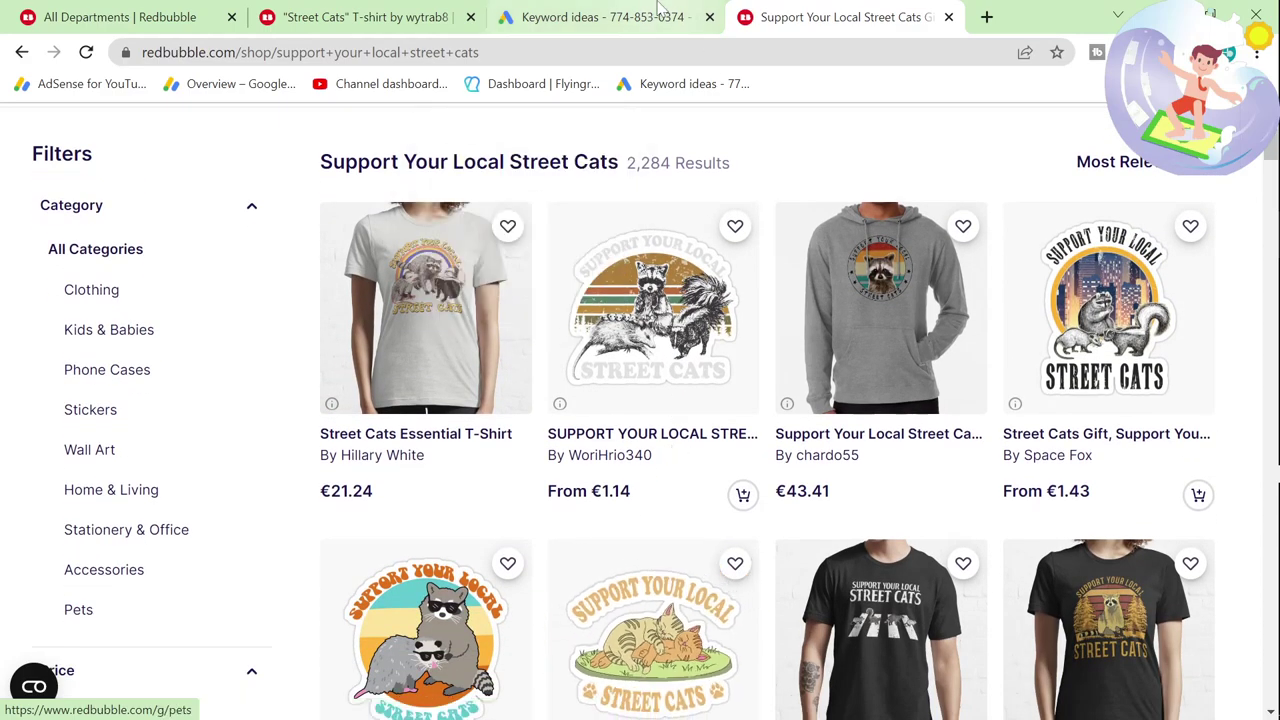
click(658, 10)
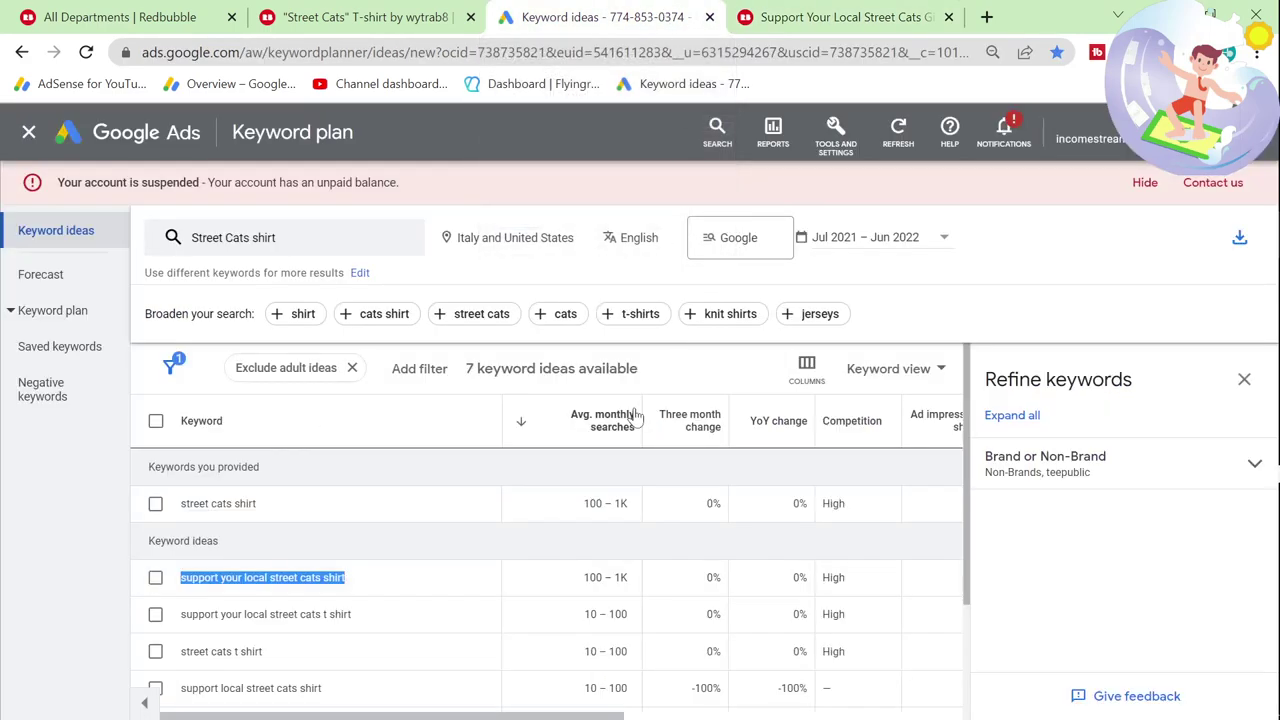
scroll(607, 437, down, 1)
scroll(415, 546, up, 2)
click(410, 16)
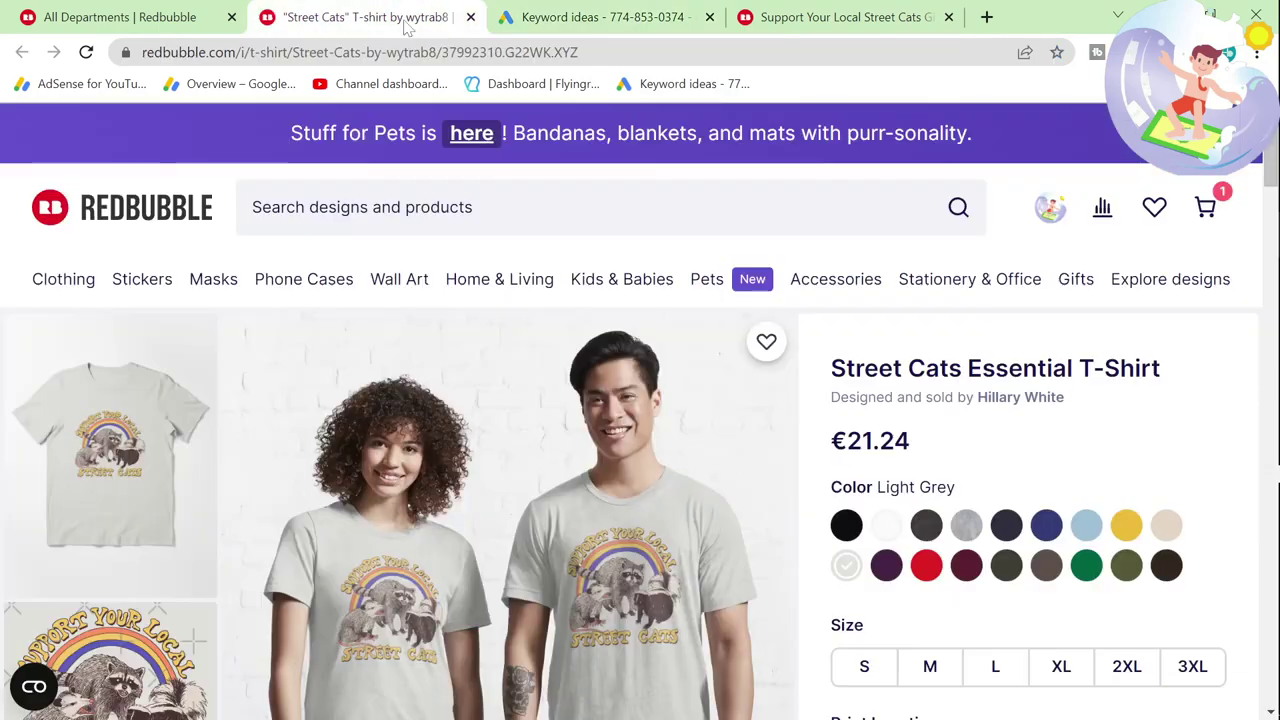
click(600, 16)
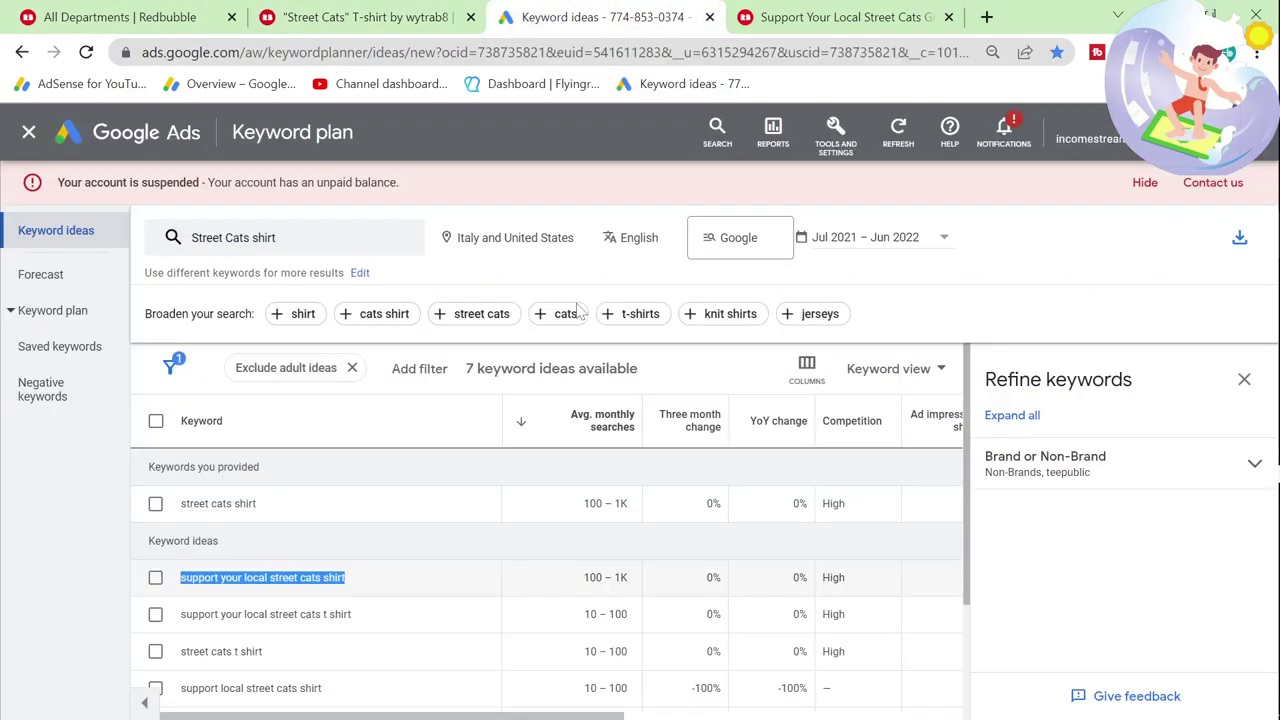
click(765, 10)
click(651, 7)
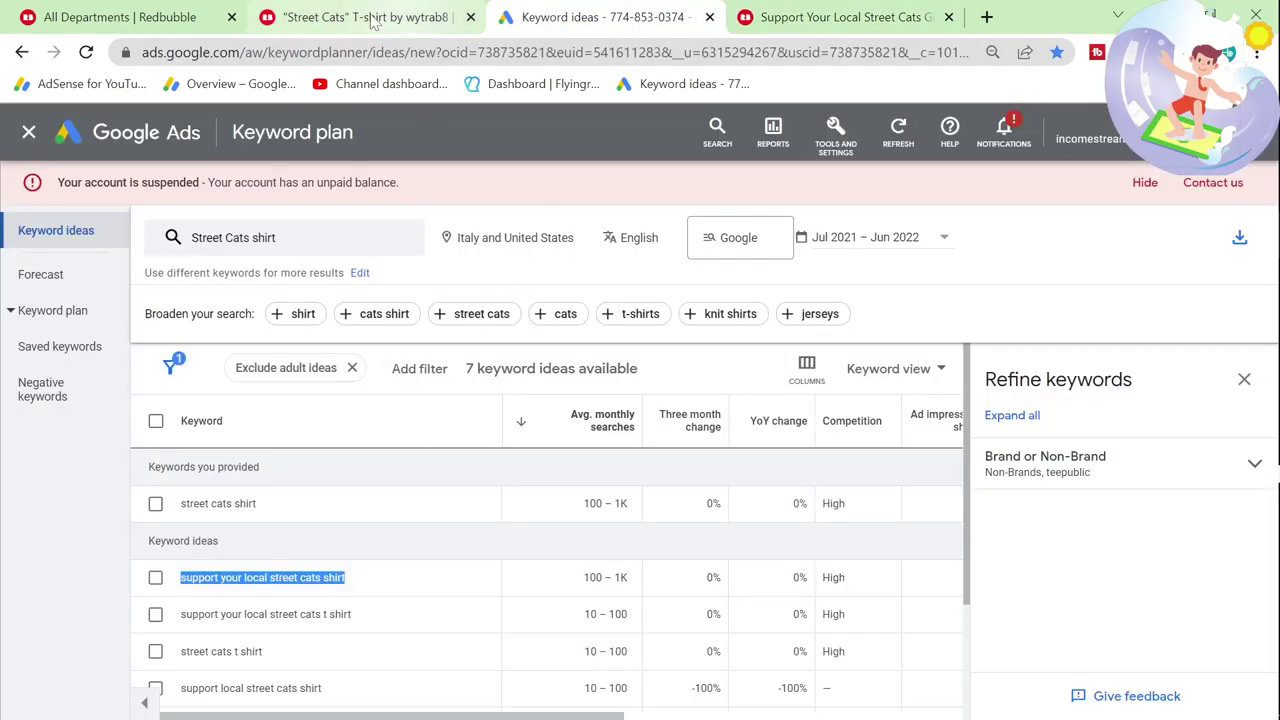
Step: Check the best-selling Redbubble products against the full list of keyword ideas for "Street Cats shirt"
click(183, 12)
click(686, 249)
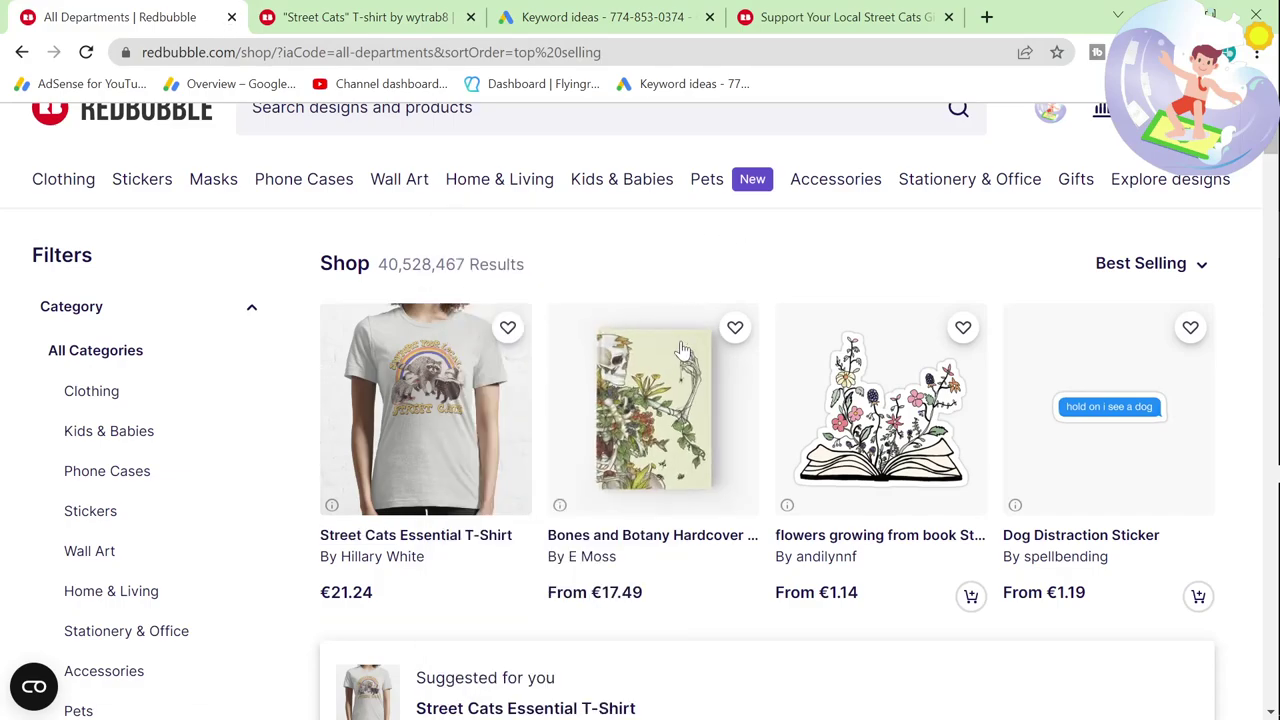
scroll(651, 540, down, 1)
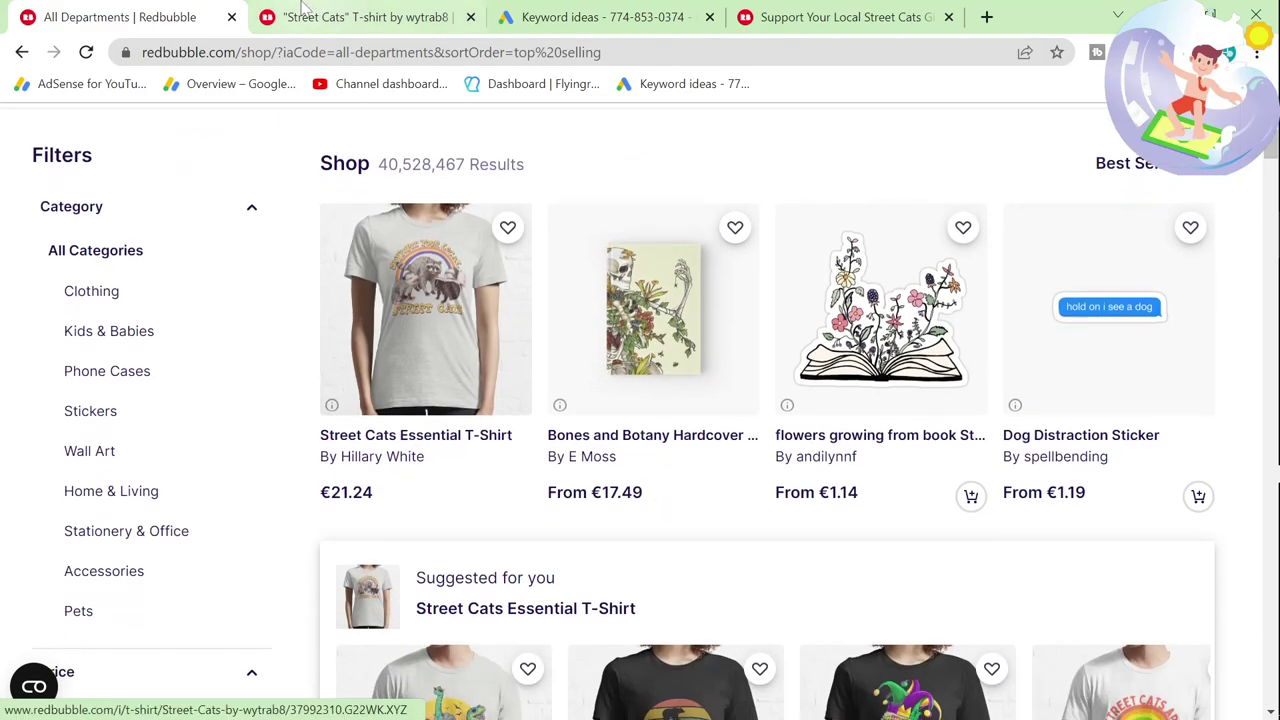
click(601, 17)
scroll(329, 514, down, 3)
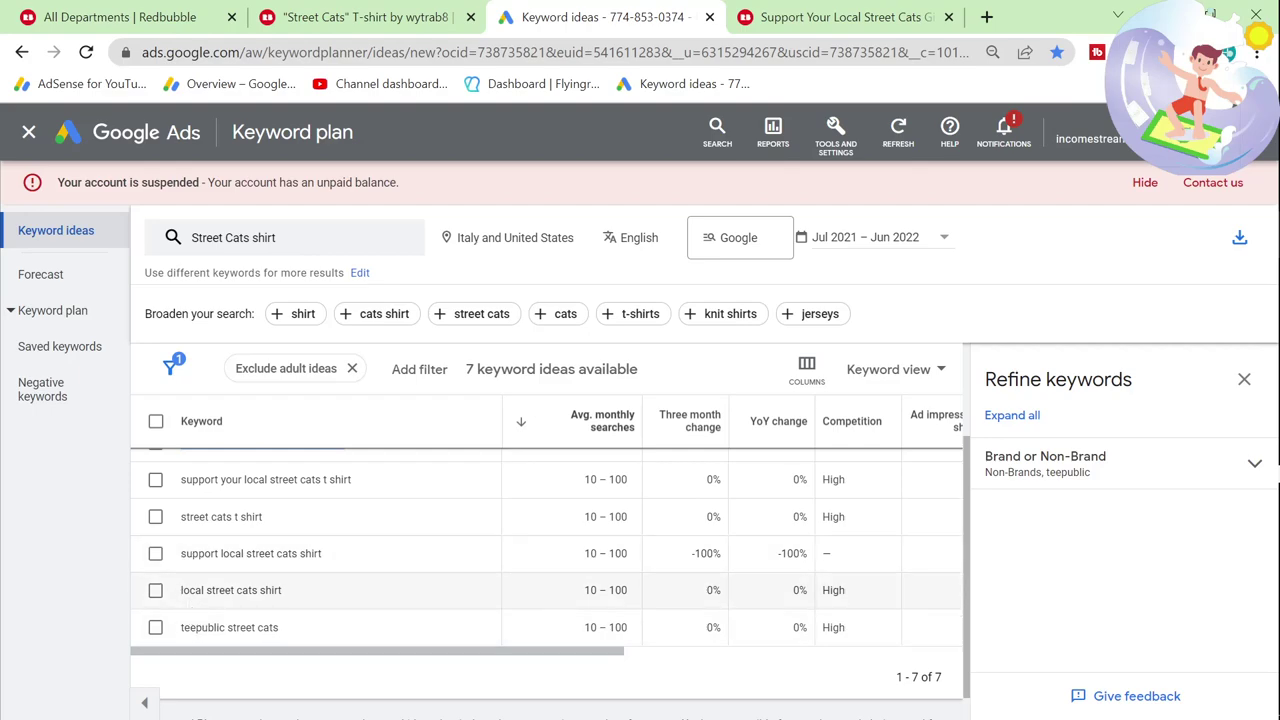
scroll(400, 540, up, 2)
triple_click(250, 494)
Step: Browse Redbubble's best-selling products for another niche idea
click(120, 17)
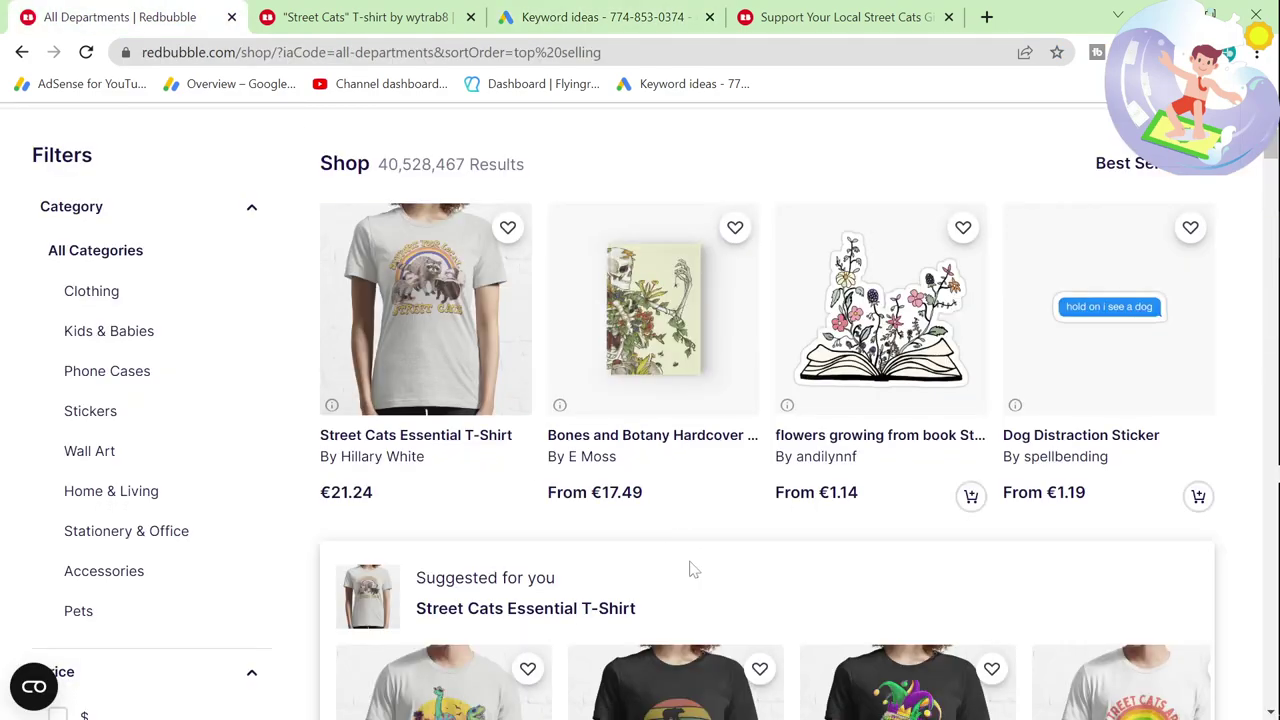
scroll(710, 577, down, 5)
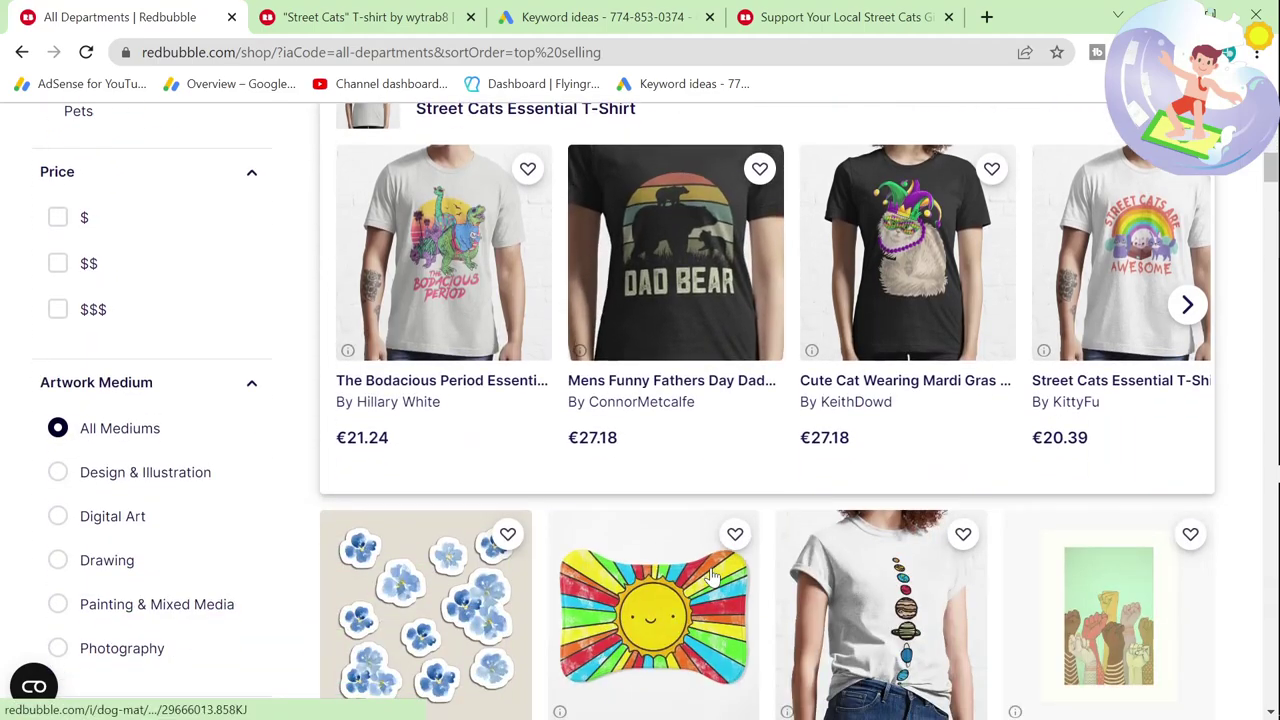
scroll(712, 577, down, 2)
scroll(712, 577, up, 1)
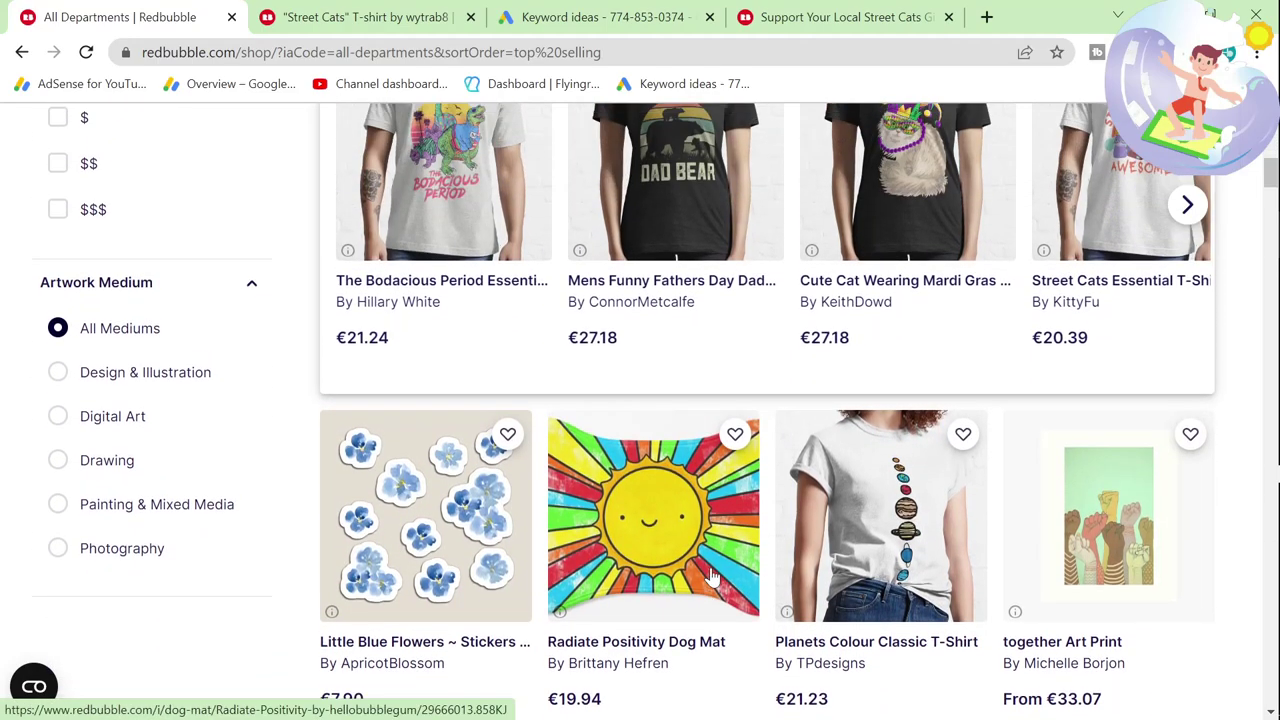
scroll(712, 577, down, 3)
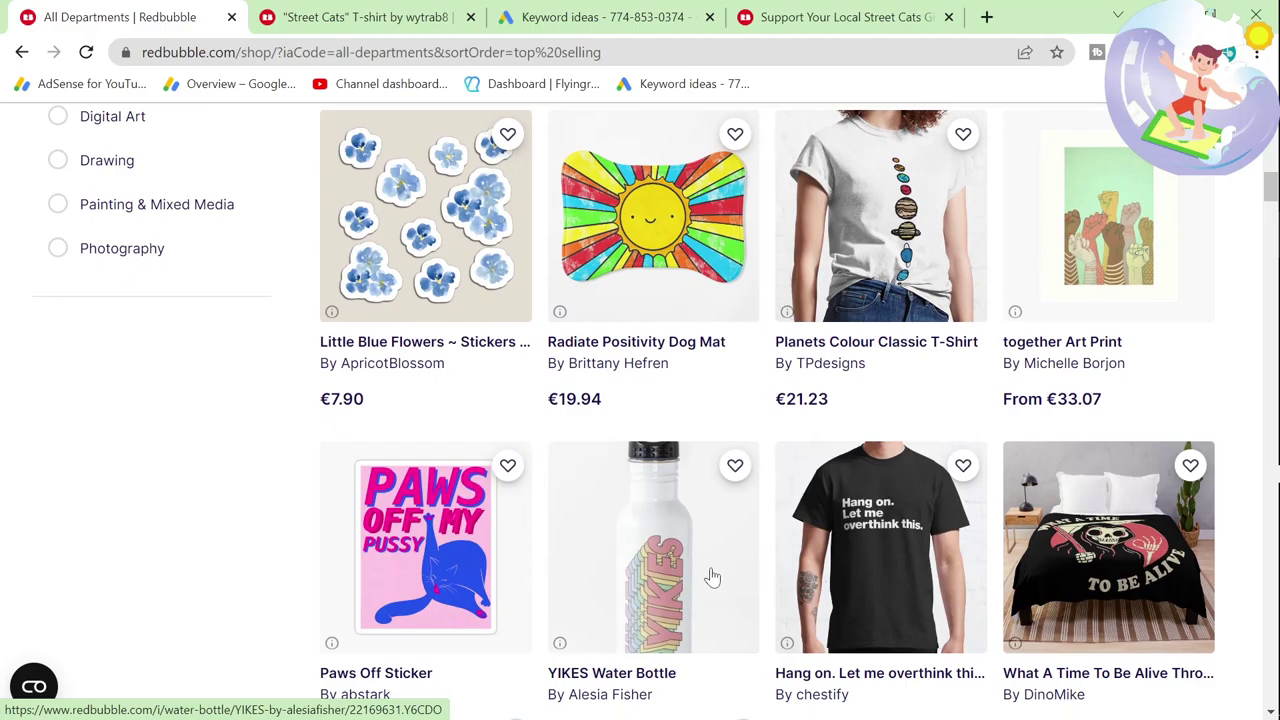
scroll(837, 490, down, 6)
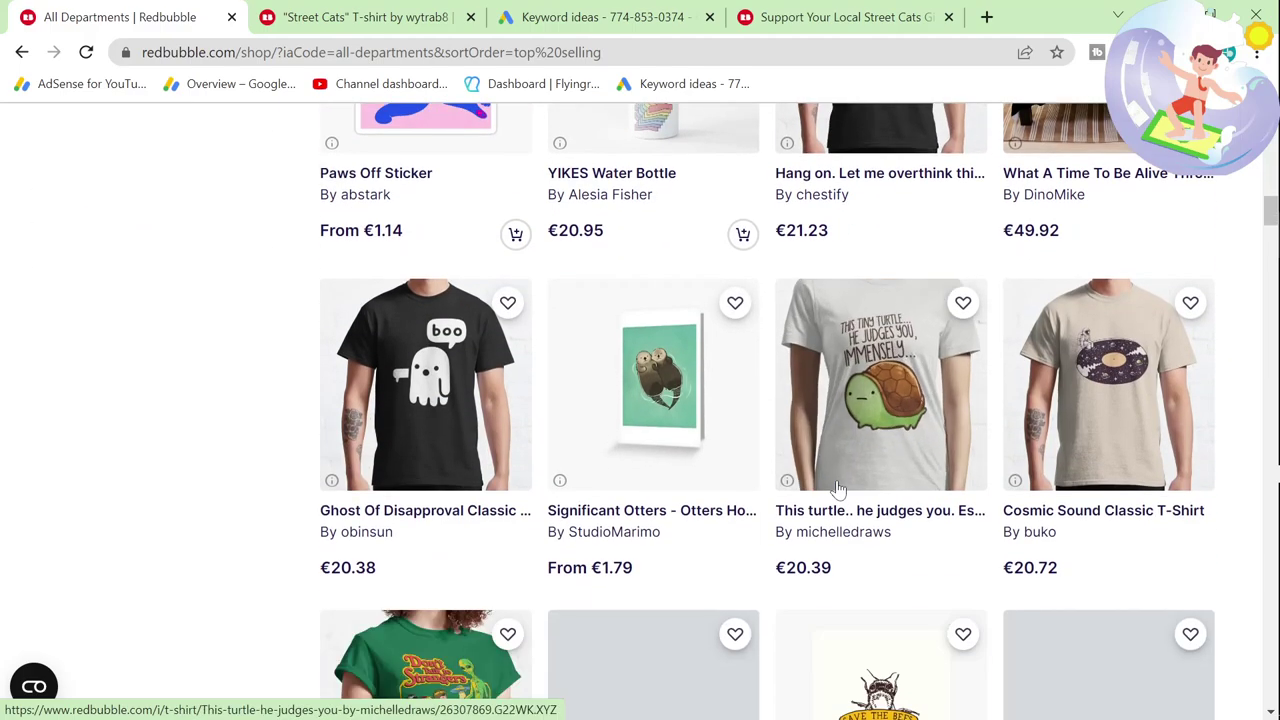
scroll(838, 490, down, 6)
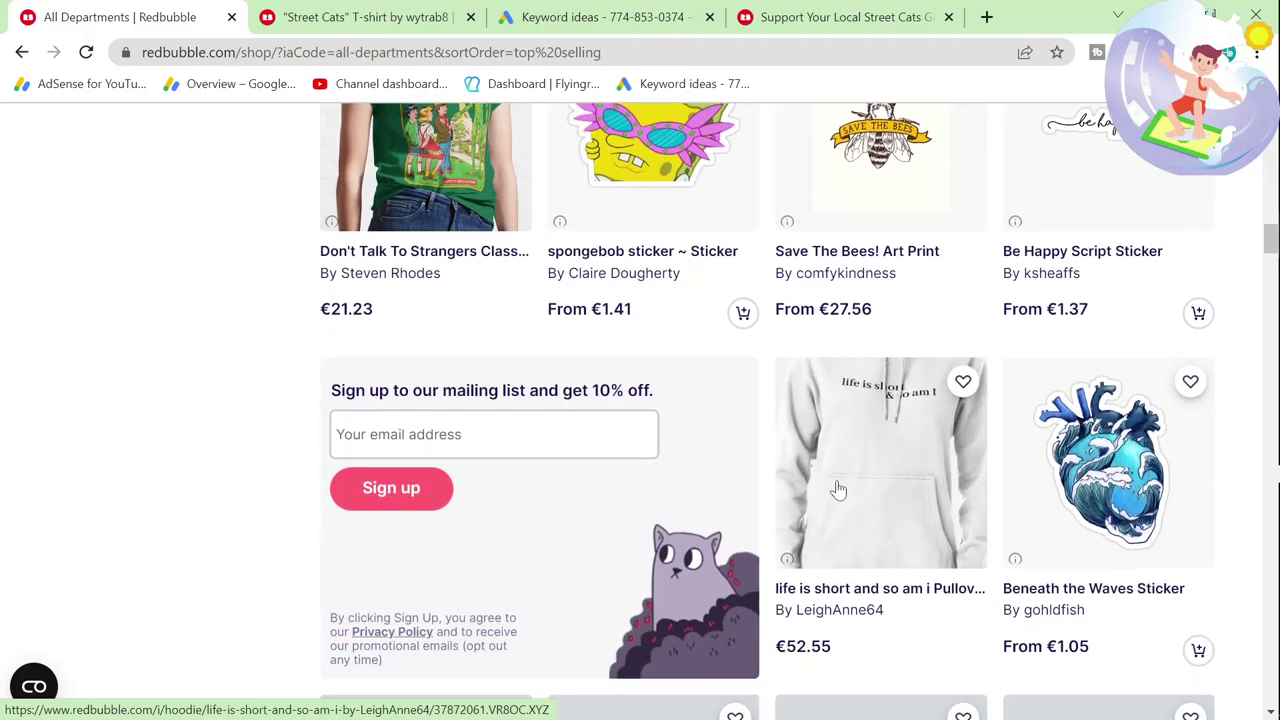
scroll(838, 490, down, 1)
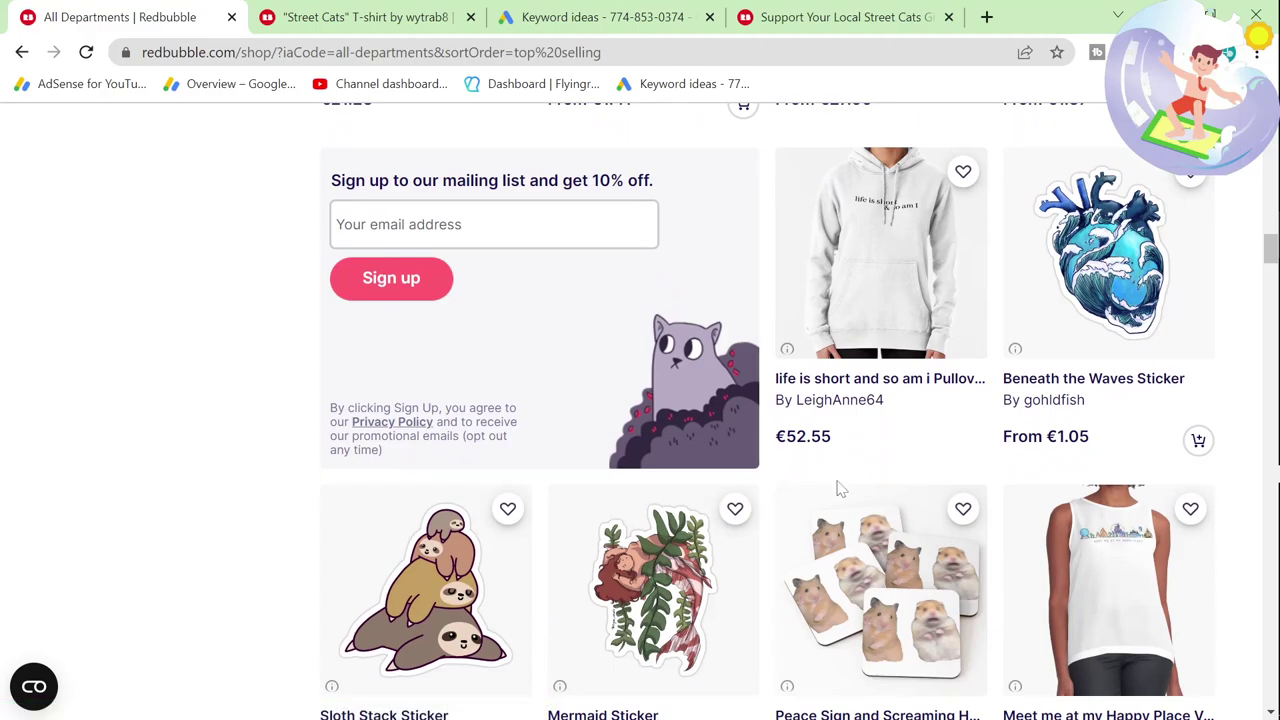
Step: Copy "Save The Bees" from the art print's title and get Google Ads keyword ideas for it instead of "Street Cats shirt"
scroll(838, 490, up, 7)
double_click(790, 641)
drag(811, 641, 869, 641)
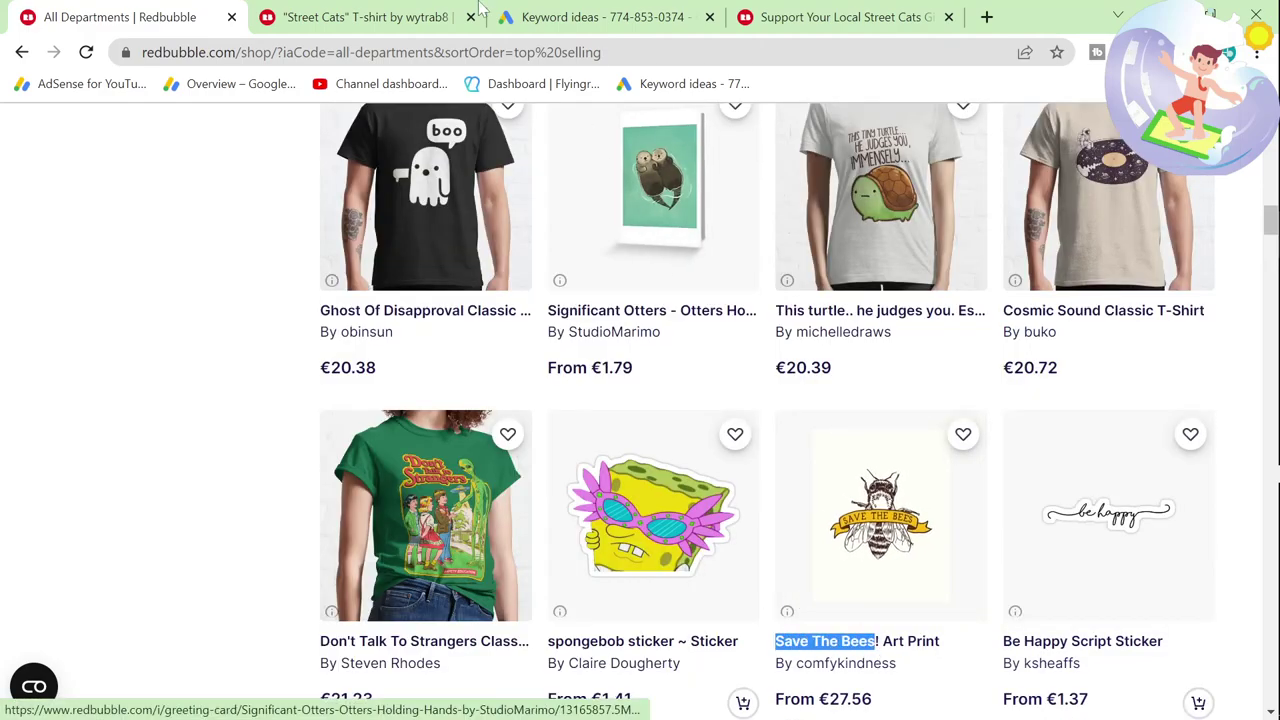
key(ctrl+3)
click(316, 248)
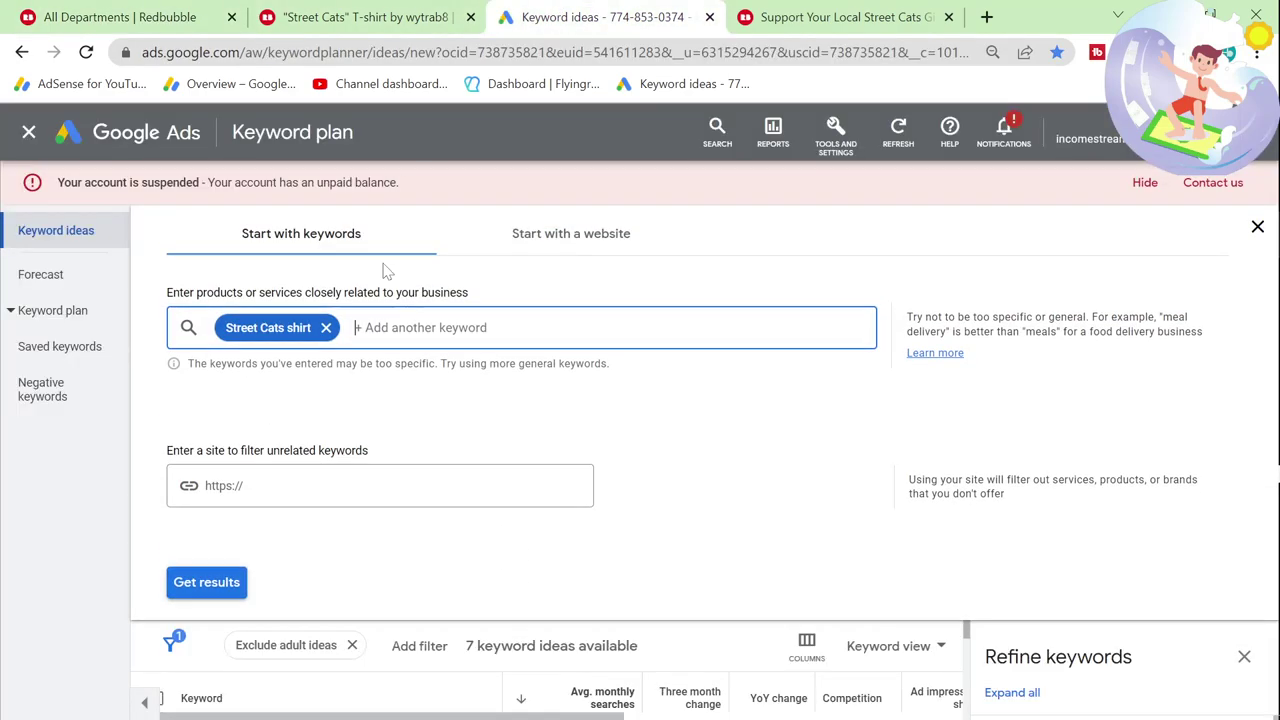
click(327, 328)
text(Save The Bees)
key(Return)
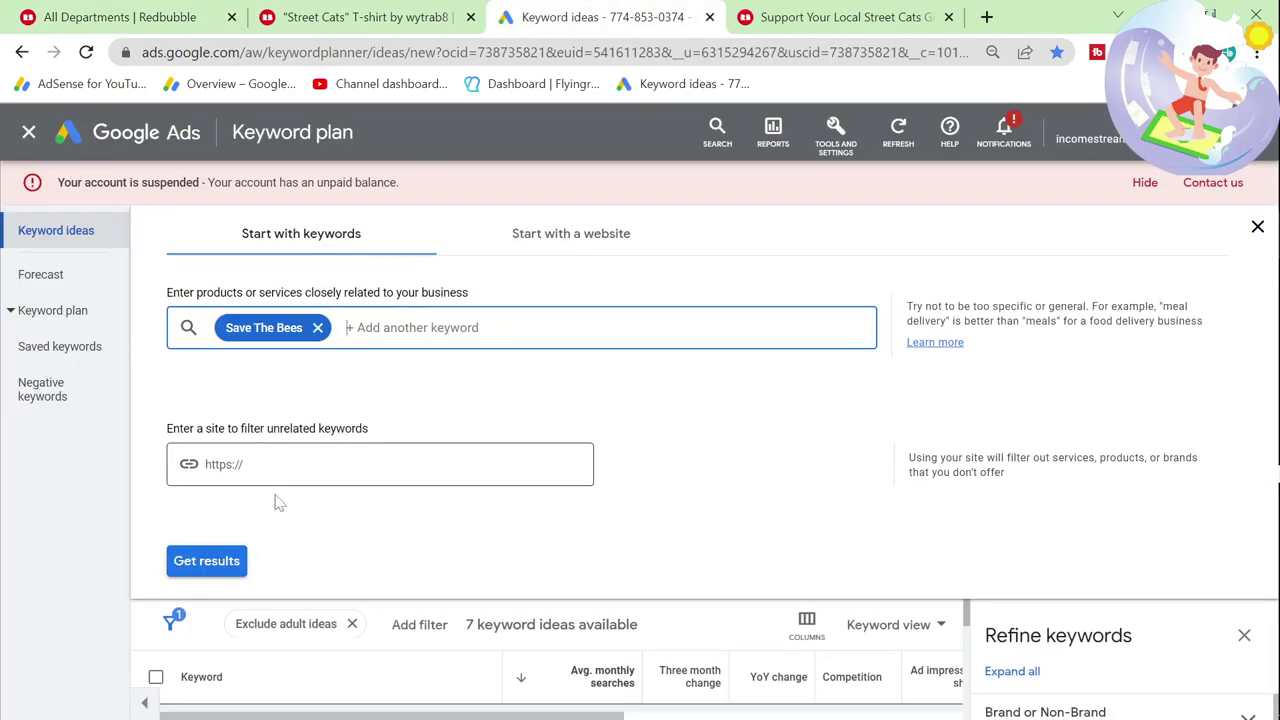
click(224, 561)
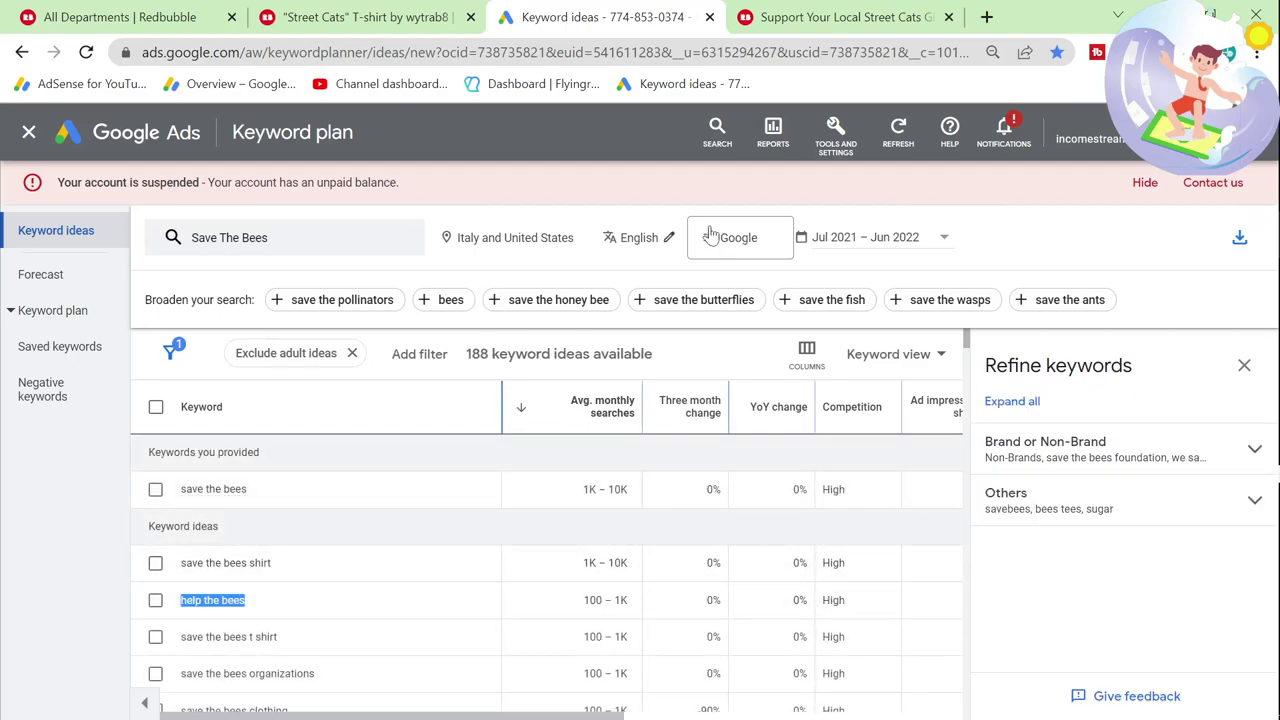
Step: Search Google for the keyword idea "help the bees" in a new tab and look through the results
click(987, 17)
text(help the bees)
key(Return)
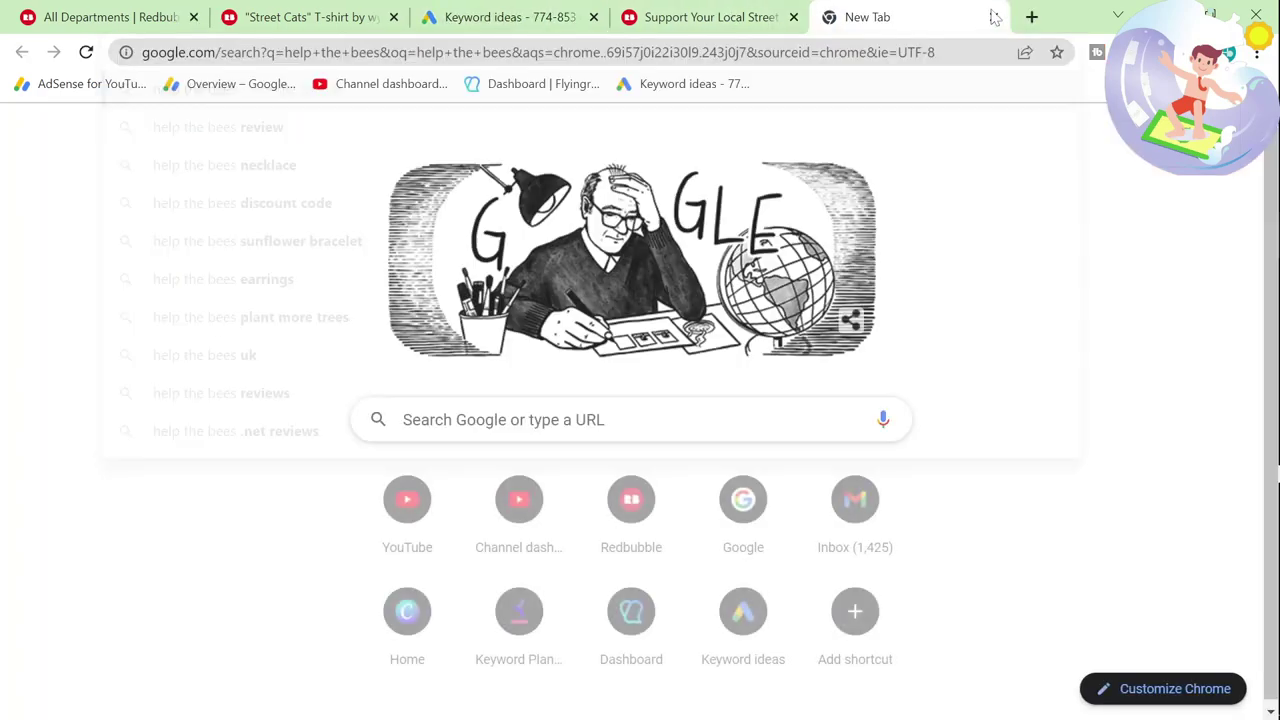
scroll(440, 437, down, 10)
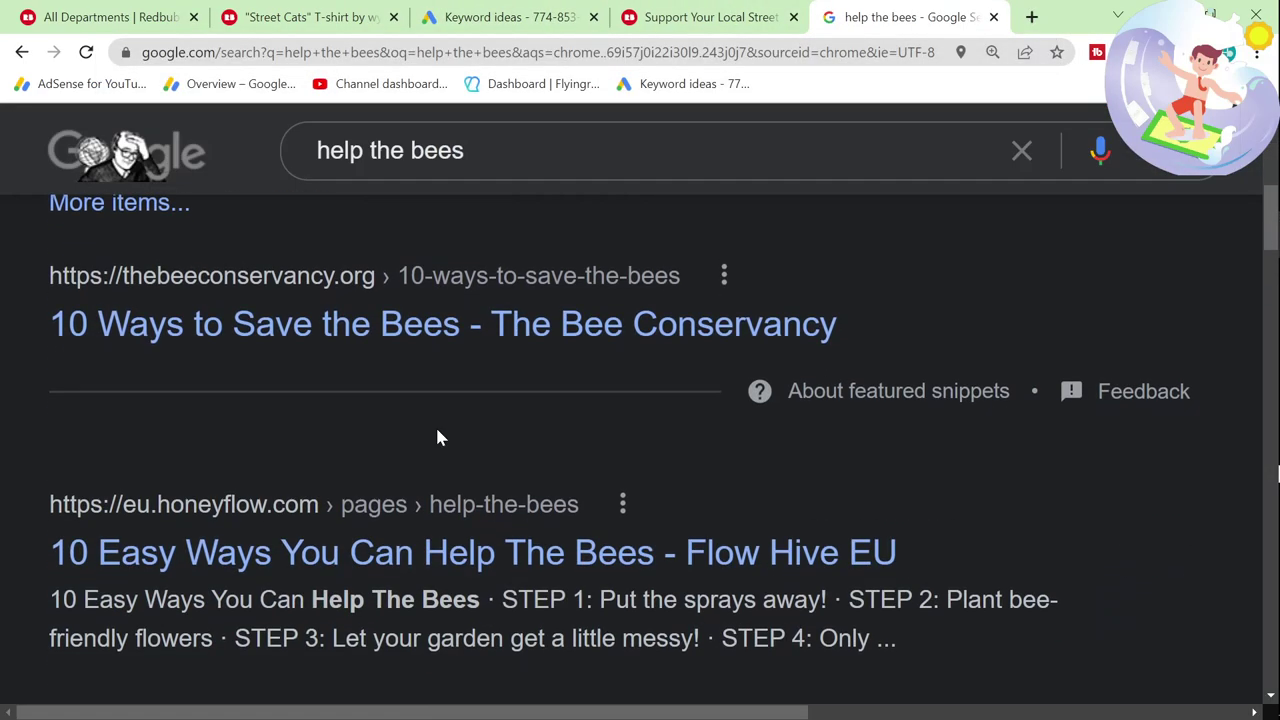
Step: Refine the Google search to "help the bees sticker" and open Redbubble's Save The Bees Stickers result in a new tab
click(510, 150)
text(sticker)
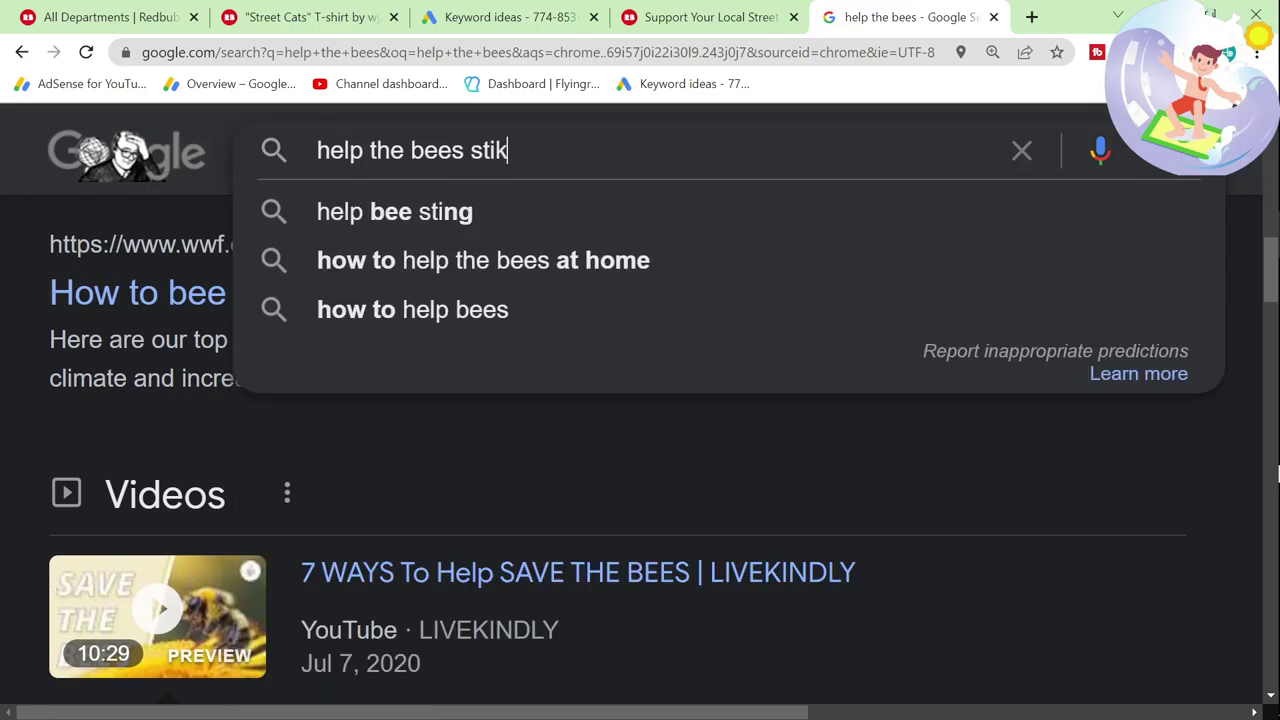
key(Return)
scroll(400, 260, down, 8)
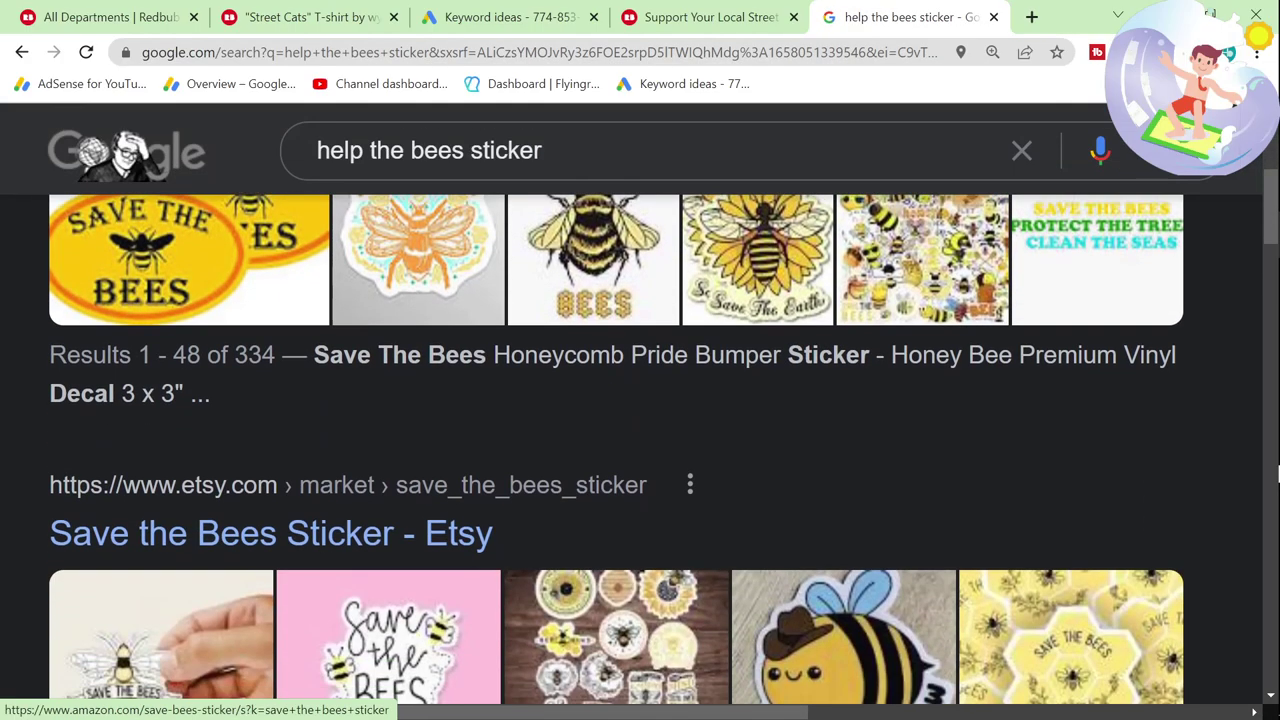
scroll(313, 349, up, 1)
scroll(313, 349, up, 2)
scroll(310, 420, down, 4)
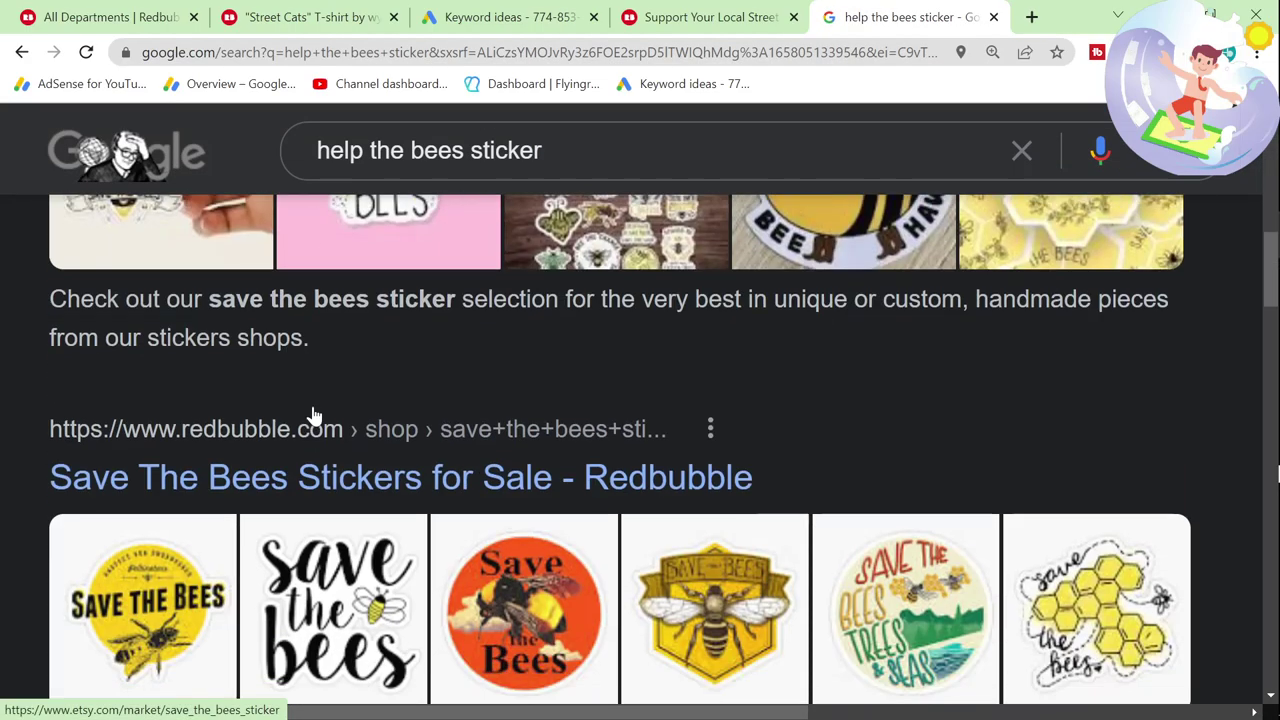
middle_click(423, 412)
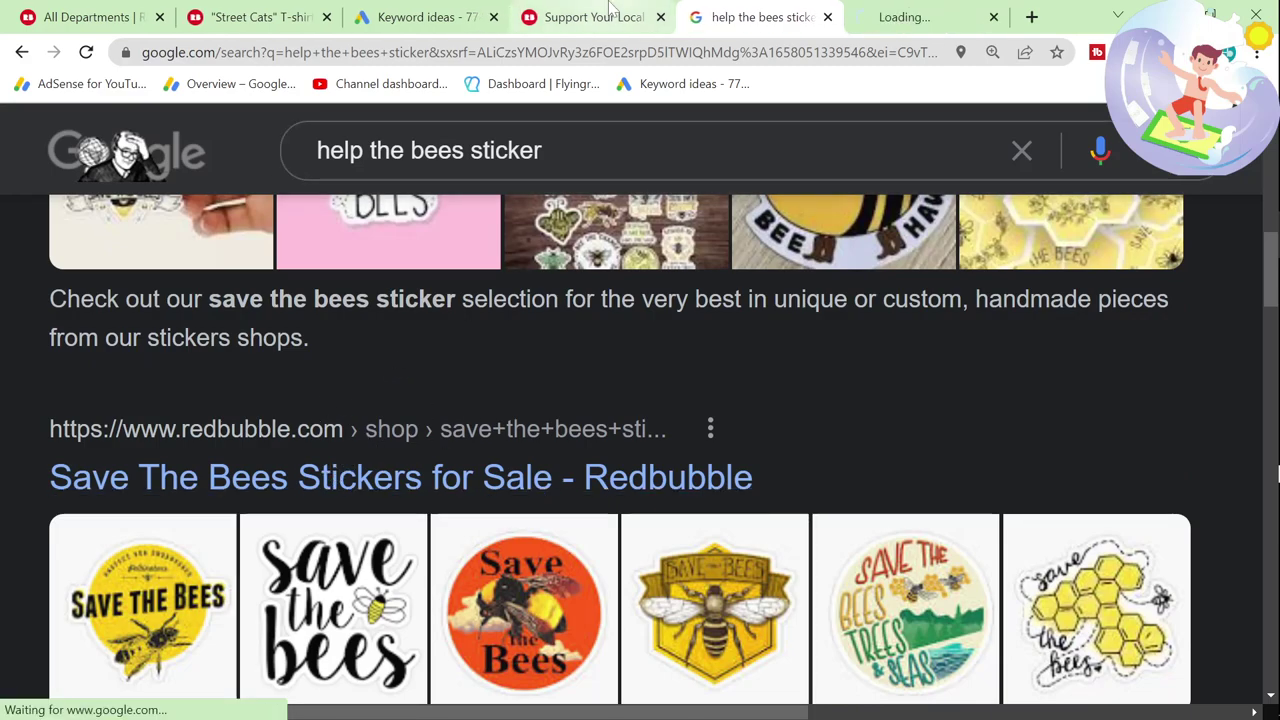
Step: Copy the keyword idea "save the bees plant more trees clean the seas" from the Google Ads list
key(ctrl+shift+Tab)
key(ctrl+shift+Tab)
scroll(258, 603, down, 3)
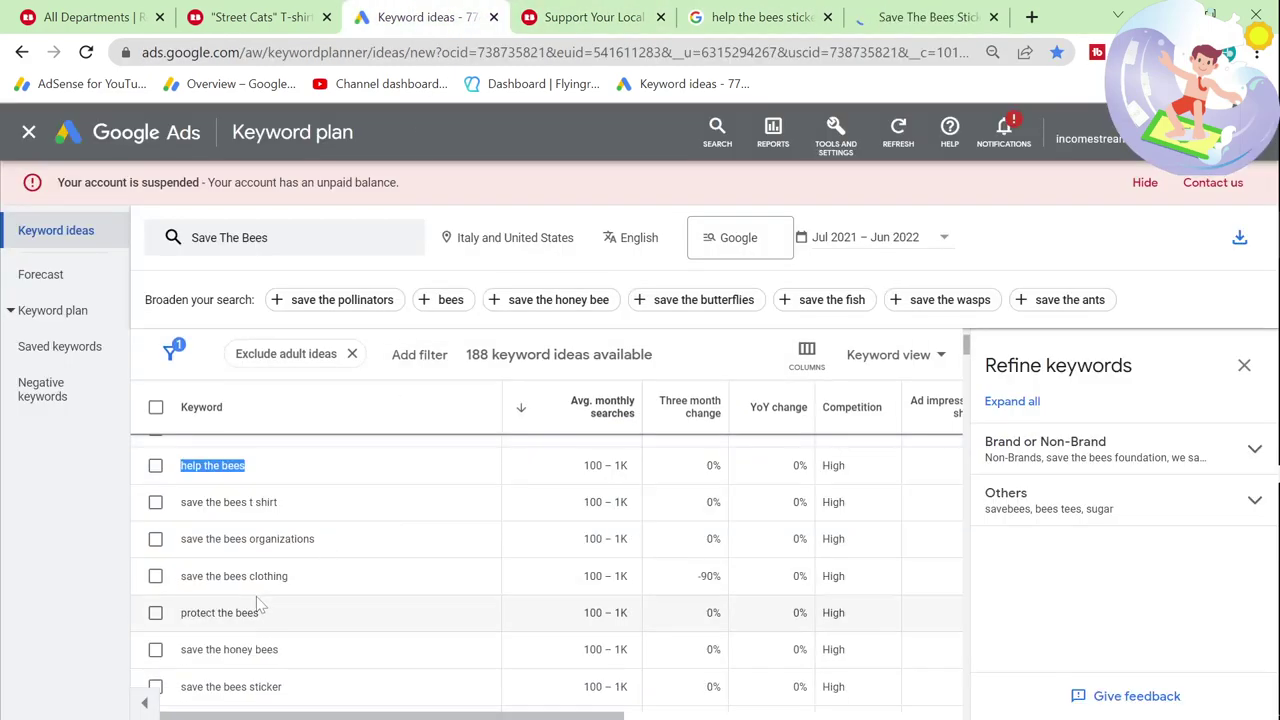
scroll(258, 600, down, 3)
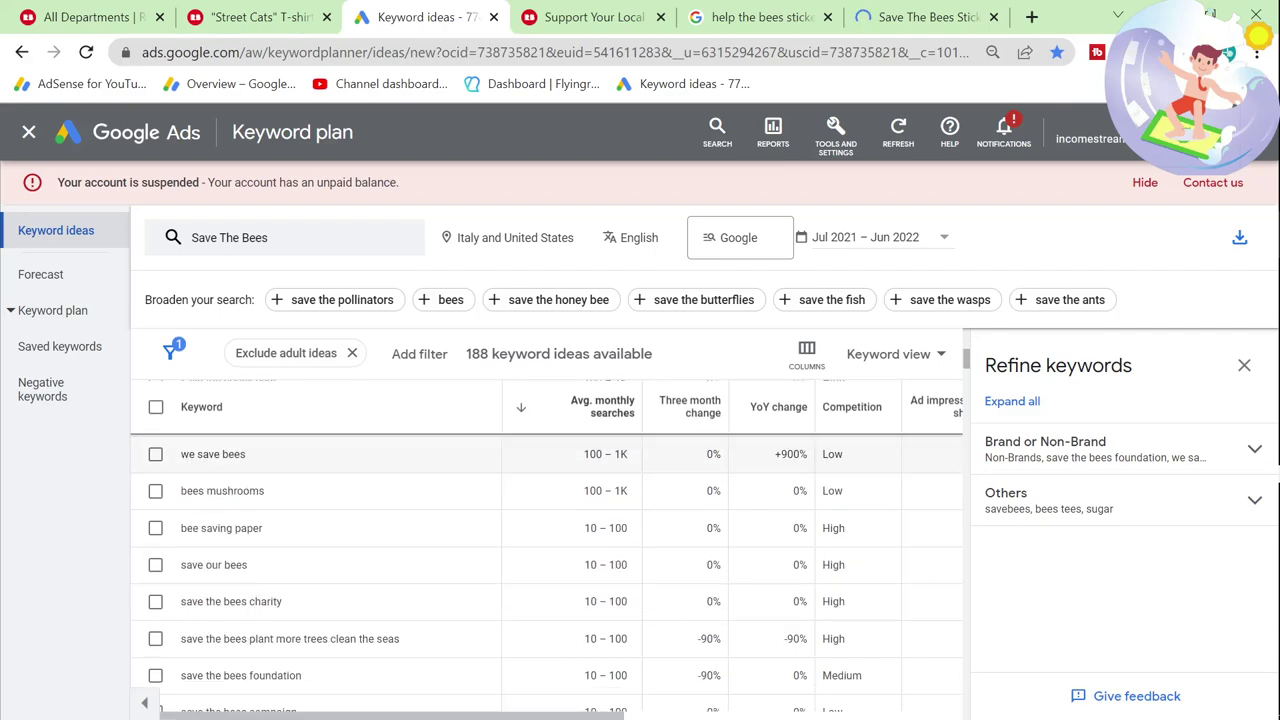
triple_click(358, 524)
key(ctrl+c)
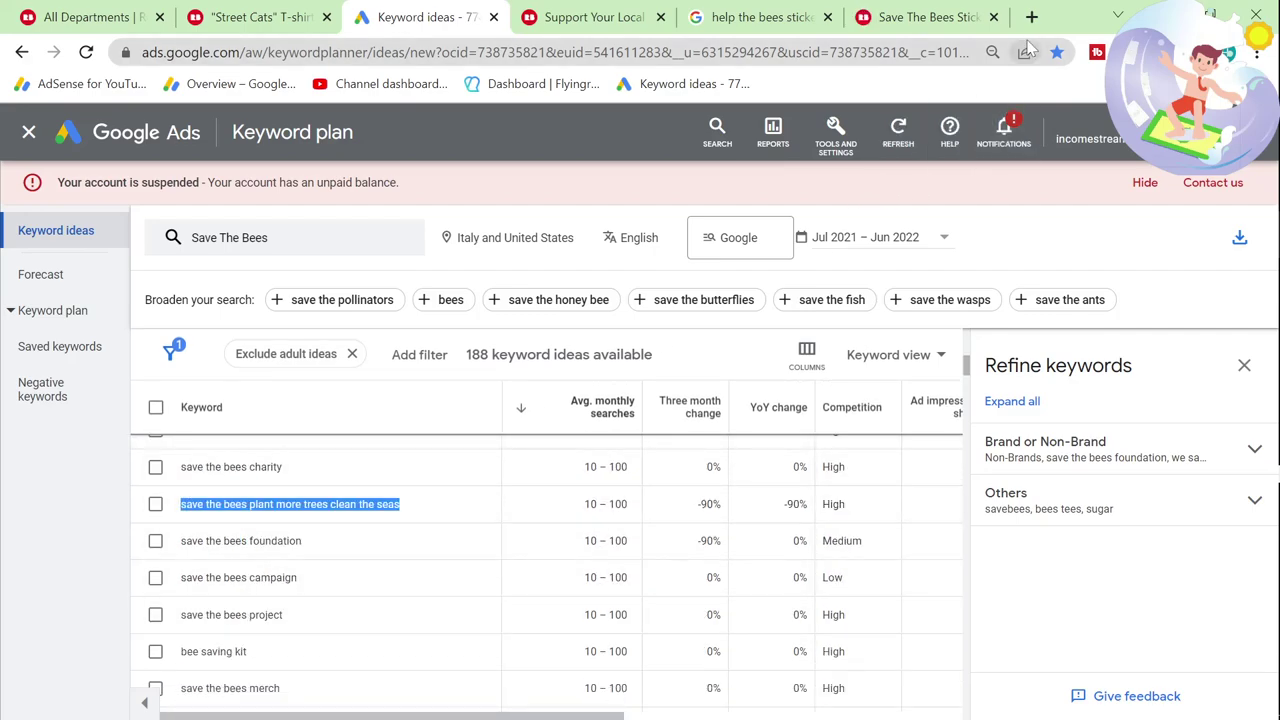
Step: Search Google for the copied phrase in the Save The Bees Stickers tab, find the Redbubble results and open the Clean The Seas sticker listing
click(960, 17)
key(ctrl+l)
key(ctrl+v)
key(Return)
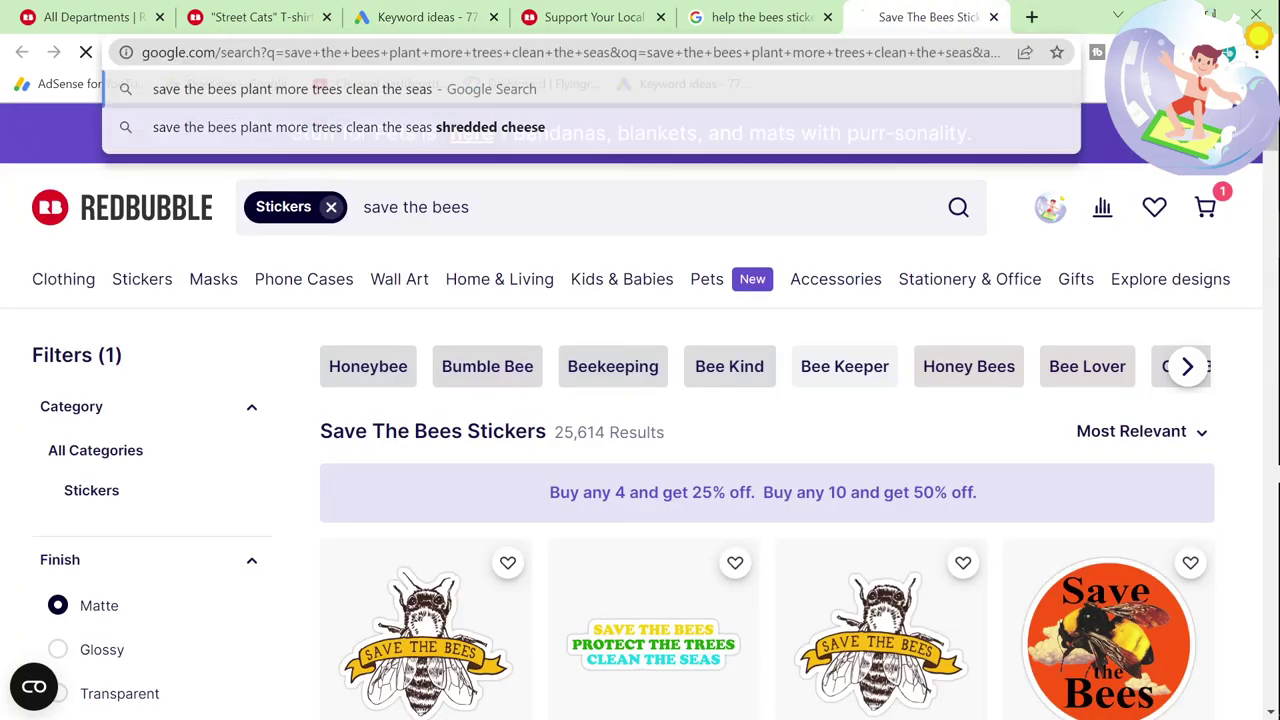
scroll(486, 447, down, 2)
key(ctrl+f)
text(re)
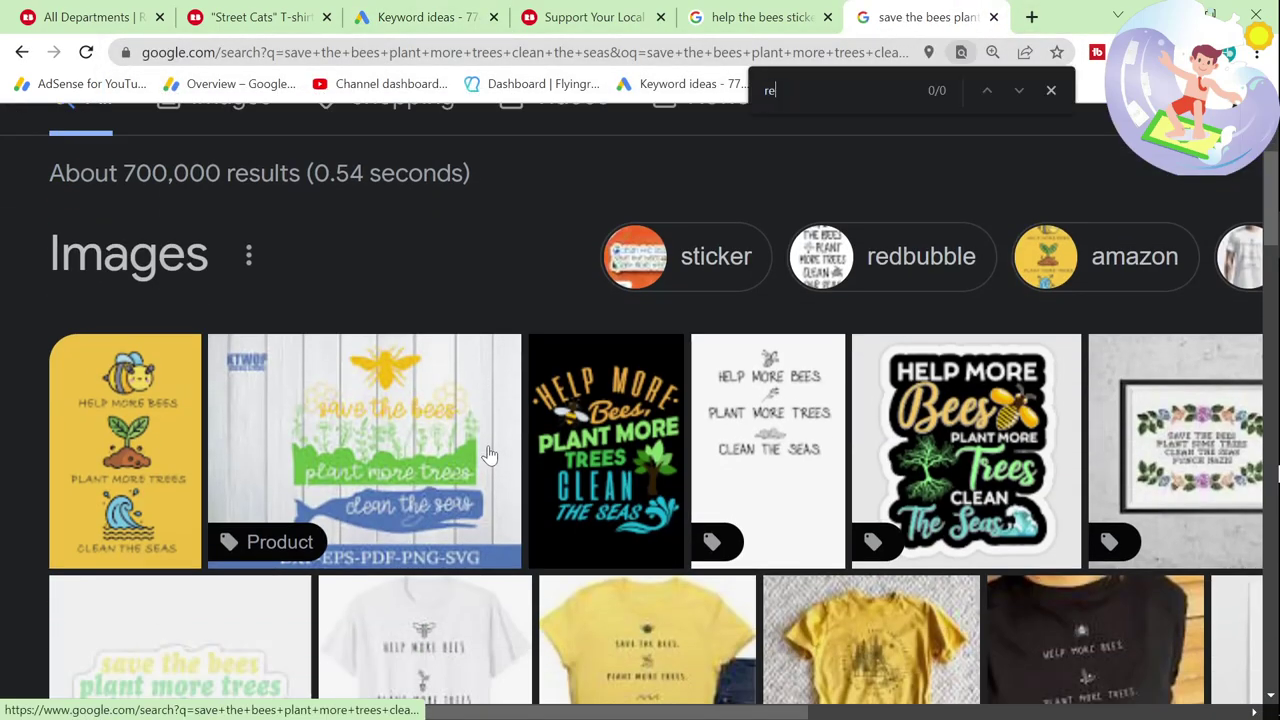
key(Return)
key(Return)
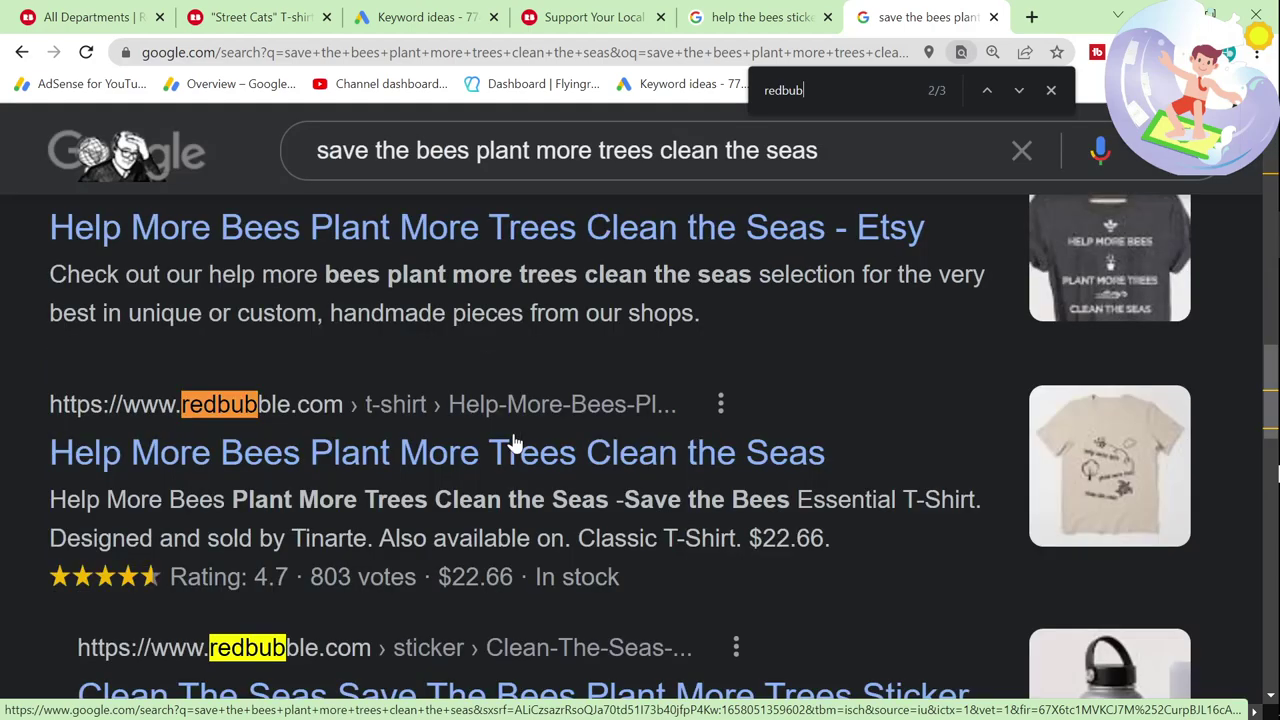
scroll(508, 443, down, 1)
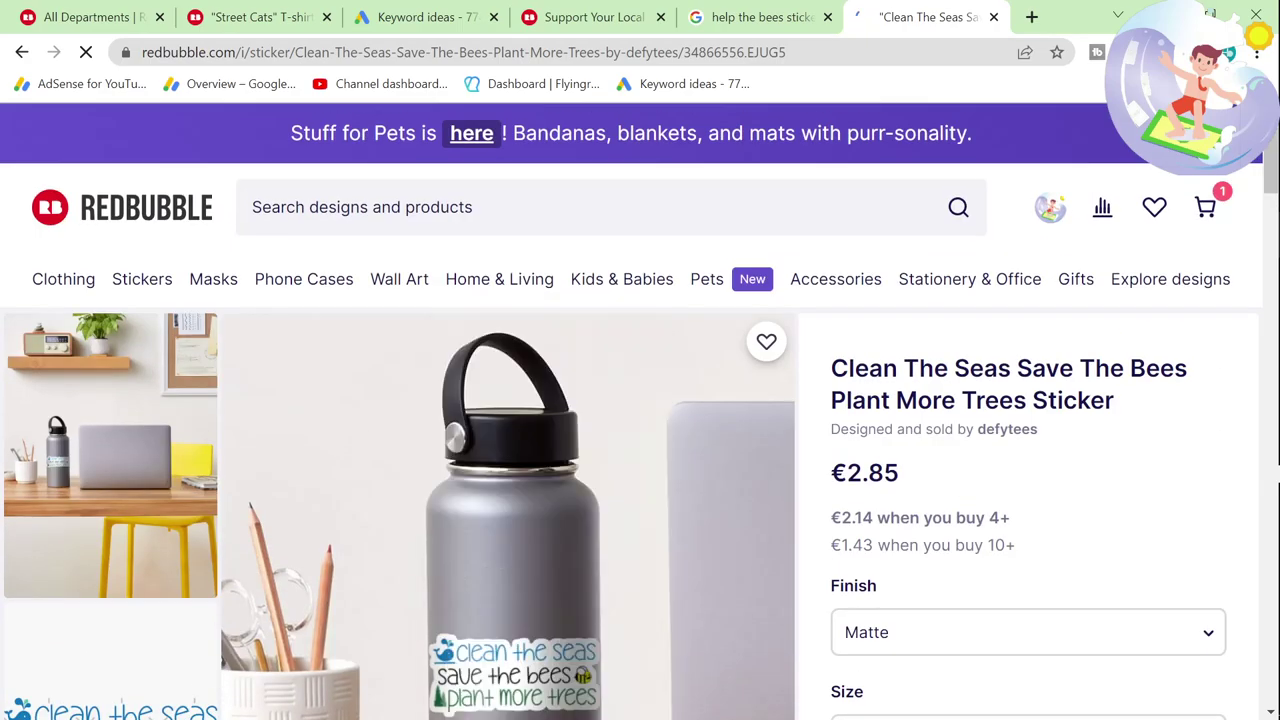
Step: Search Redbubble for "save the bees plant more trees clean the seas"
click(600, 207)
key(ctrl+v)
key(Return)
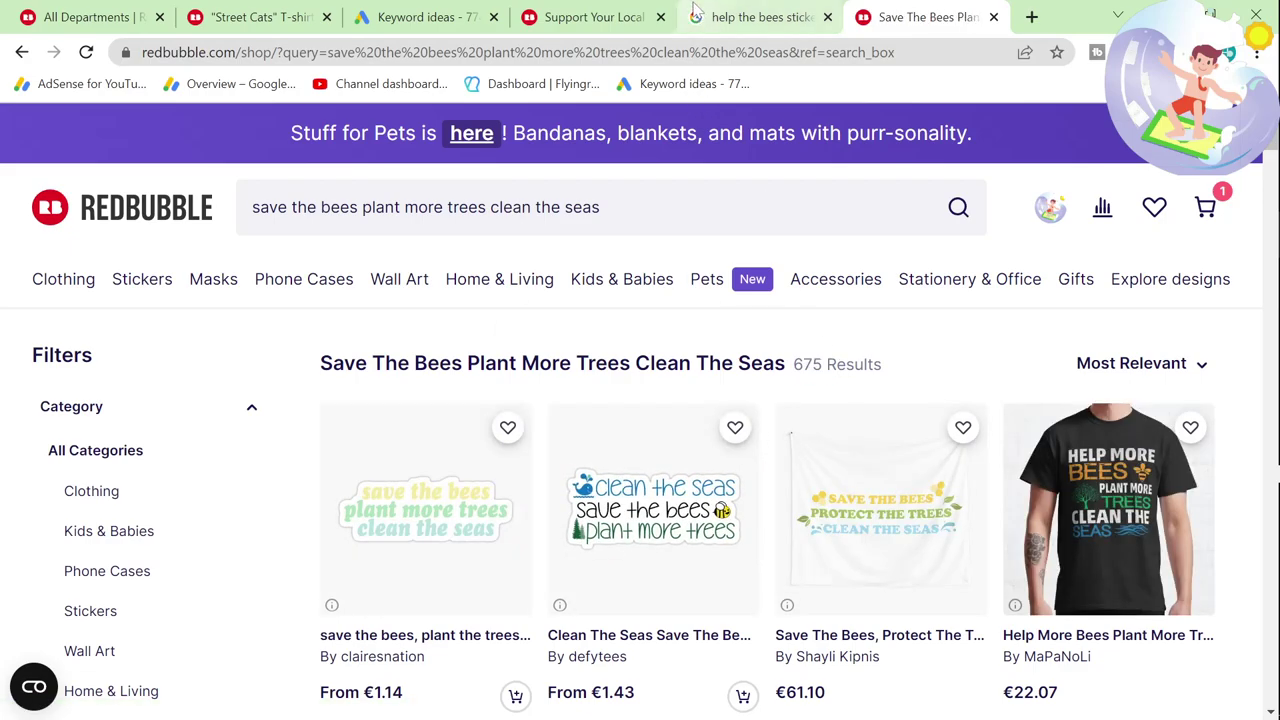
Step: Search Redbubble for "save the bees" in the Support Your Local Street Cats tab and place the longer phrase's results tab beside it
click(610, 17)
click(480, 207)
key(ctrl+a)
text(save the bees)
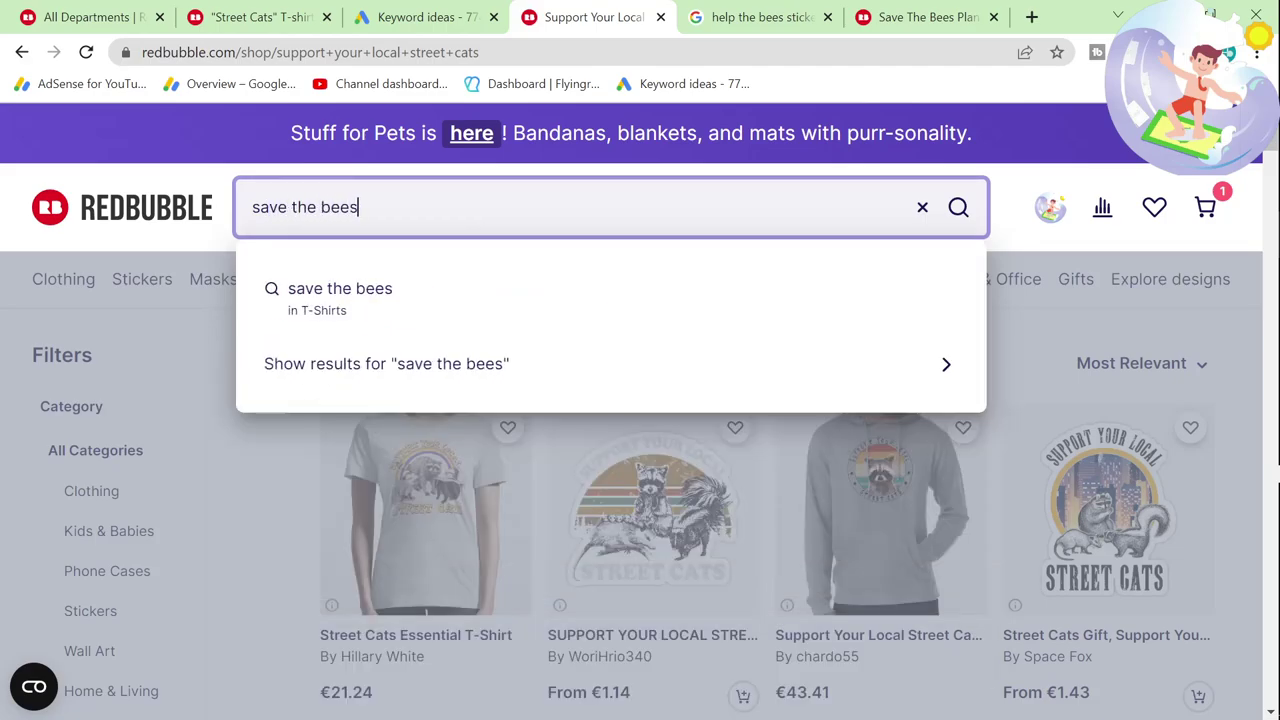
key(Return)
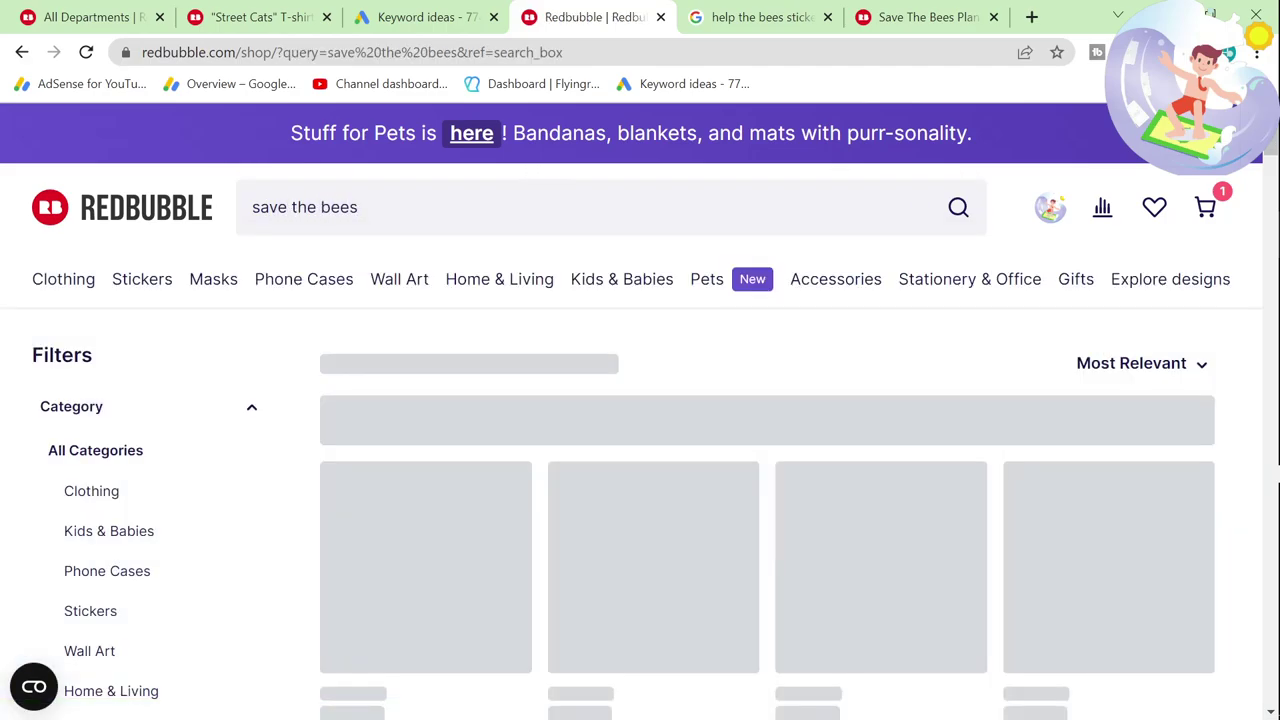
click(920, 17)
drag(920, 17, 760, 17)
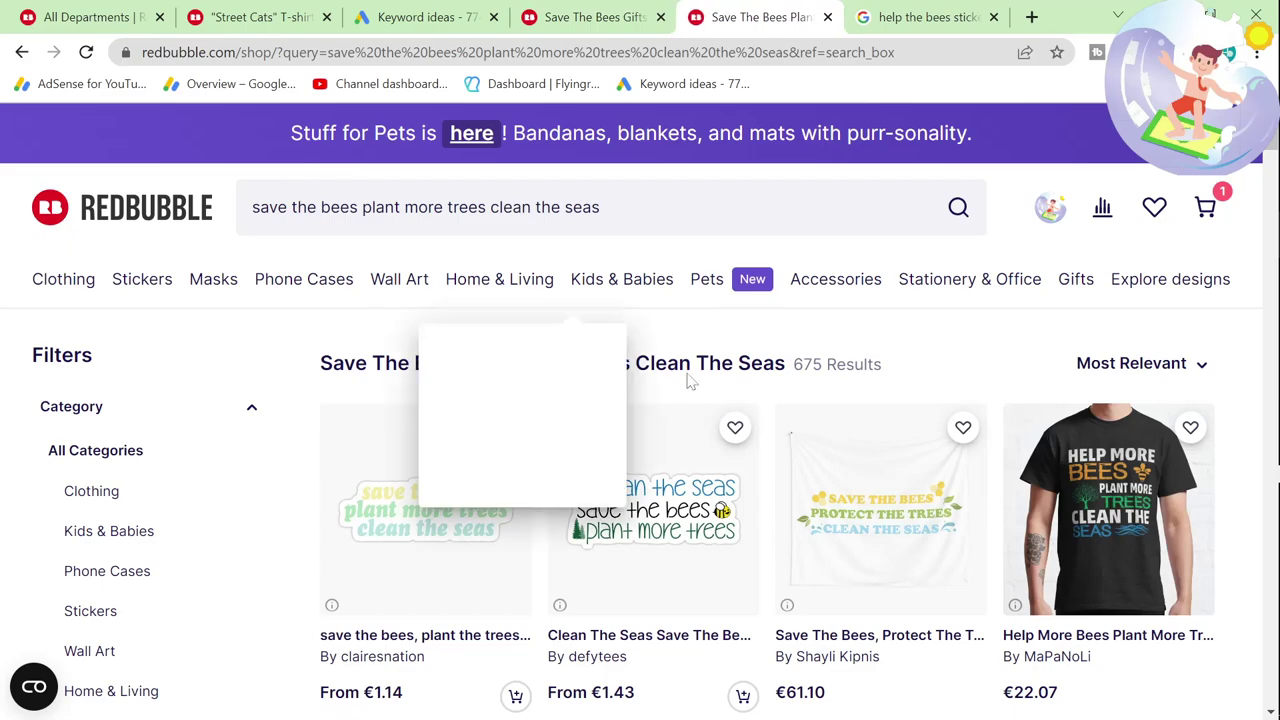
Step: Look further through the Save The Bees keyword ideas and copy "save the pollinators"
key(ctrl+3)
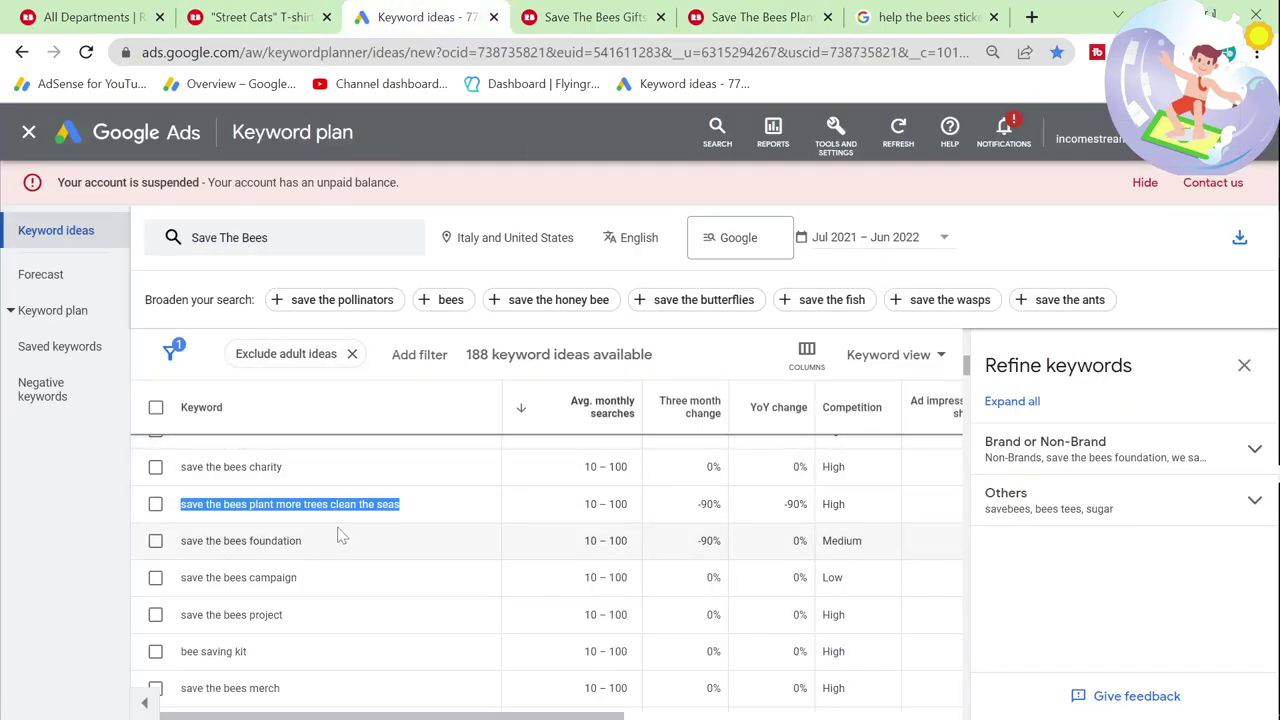
scroll(338, 537, down, 2)
scroll(340, 540, down, 2)
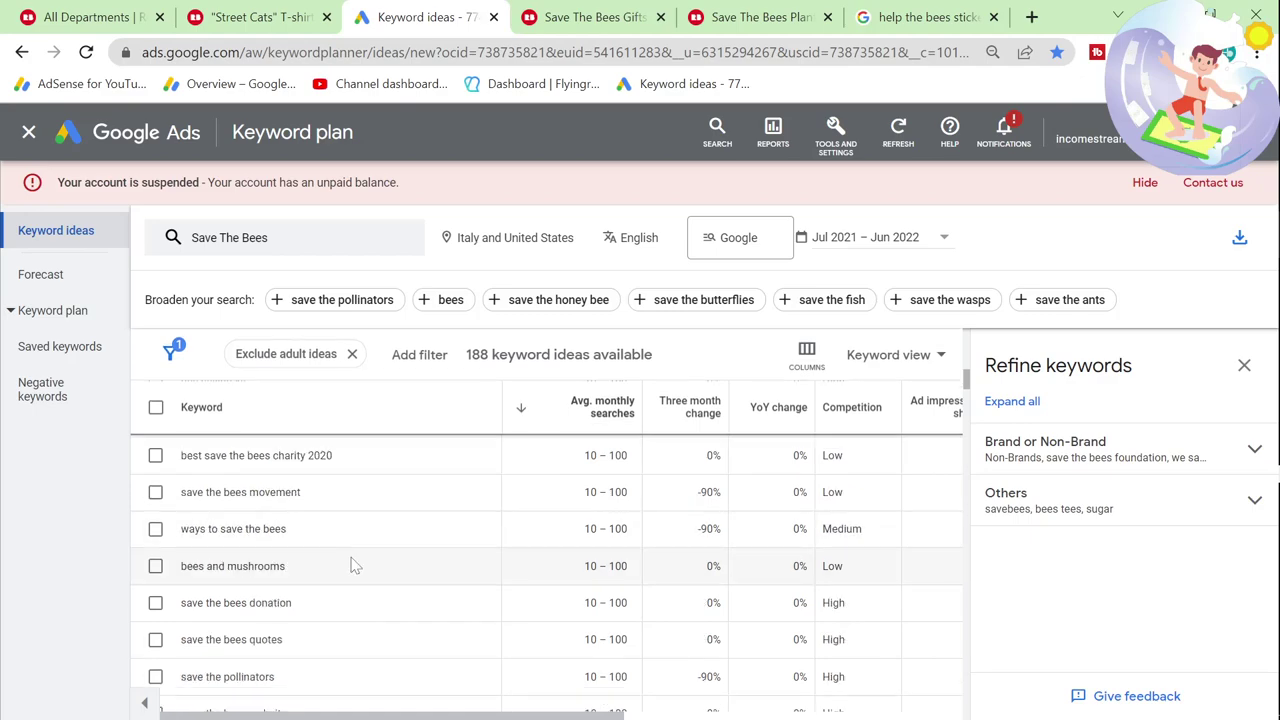
scroll(388, 577, down, 2)
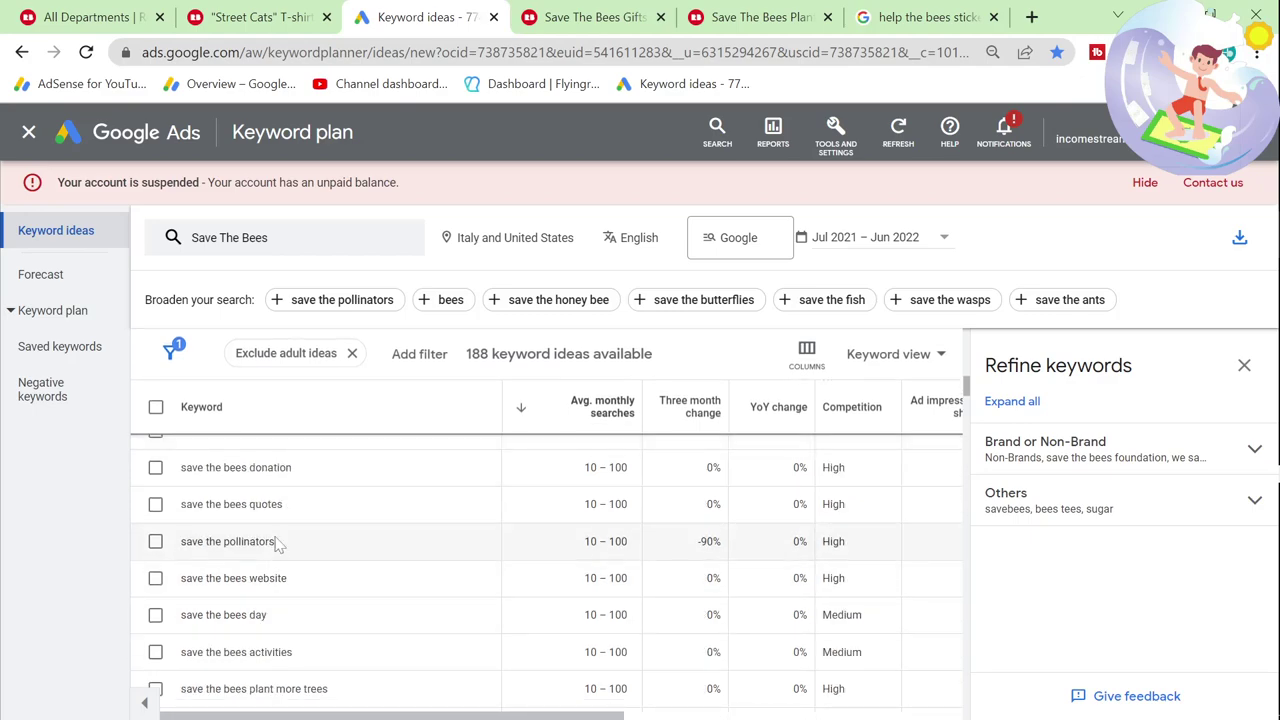
drag(186, 541, 178, 541)
key(ctrl+c)
Step: Search Google for "save the pollinators" in the "help the bees sticker" tab and look for "redbub" on the results page
click(918, 17)
click(728, 52)
key(ctrl+v)
key(Return)
key(ctrl+f)
text(r)
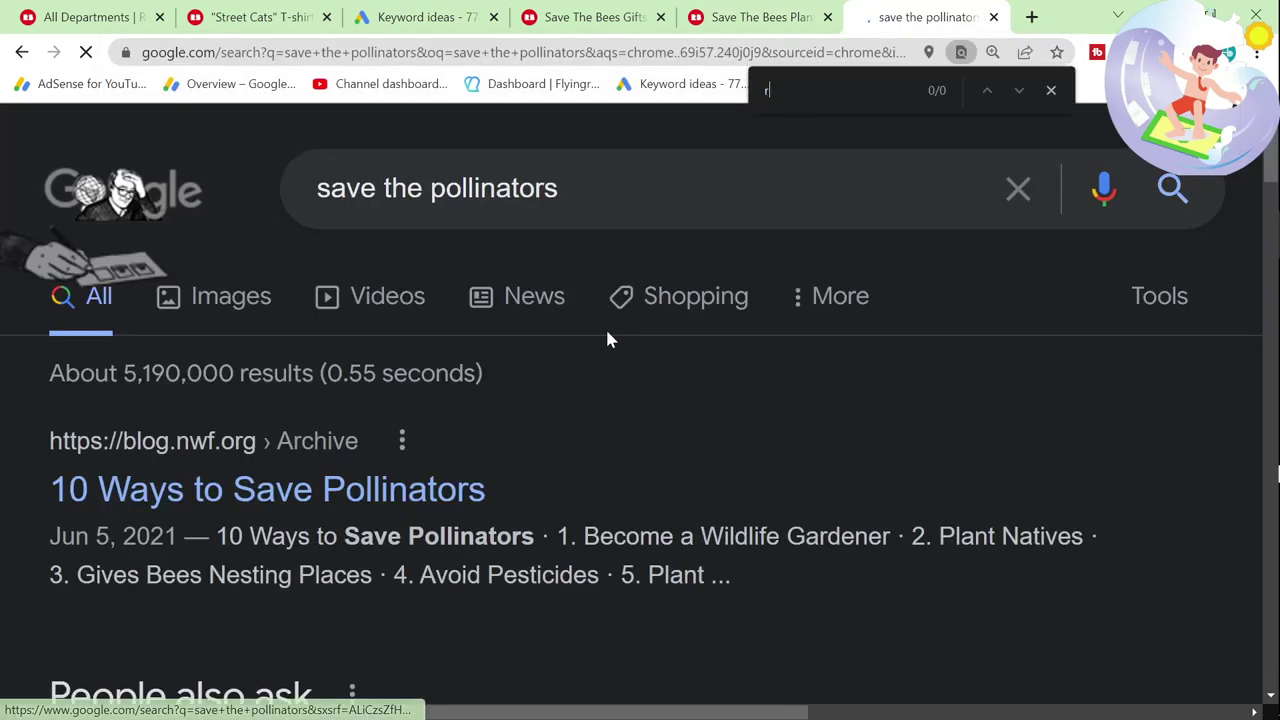
text(edbub)
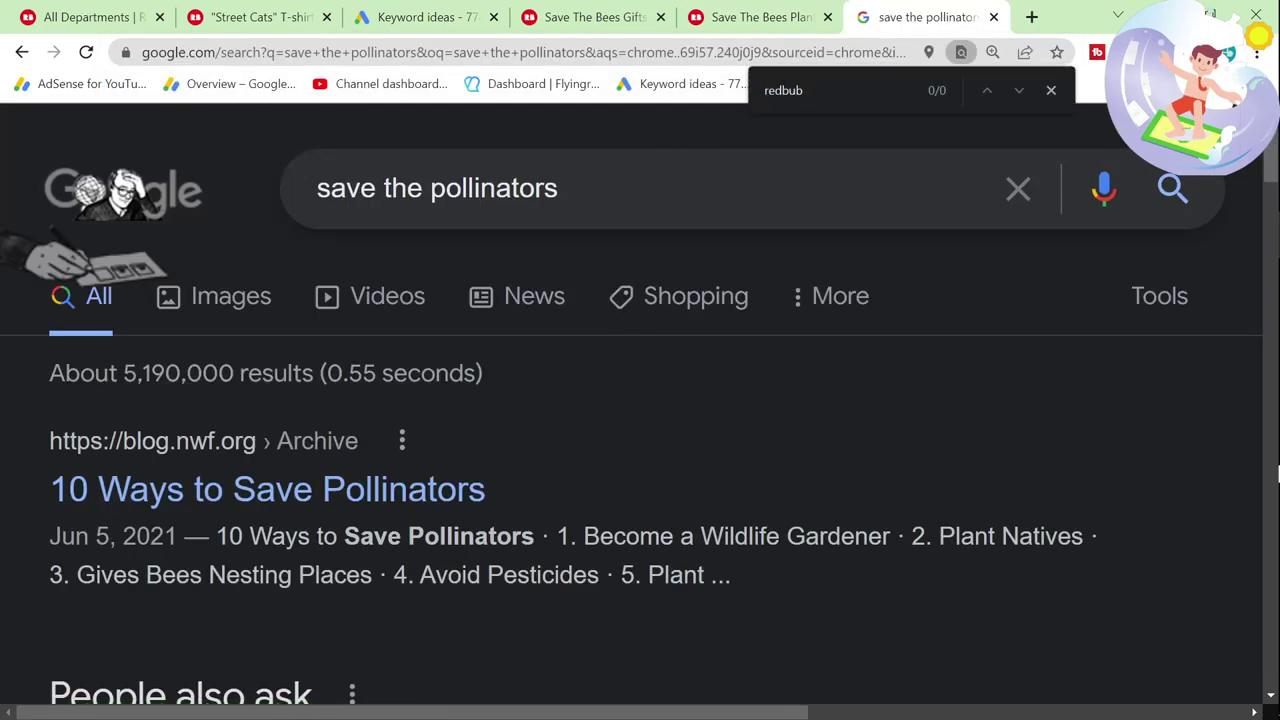
Step: Refine the Google search to "save the pollinators sticker" and find "redbub" in the results
click(650, 190)
text(sticker)
key(Return)
key(ctrl+f)
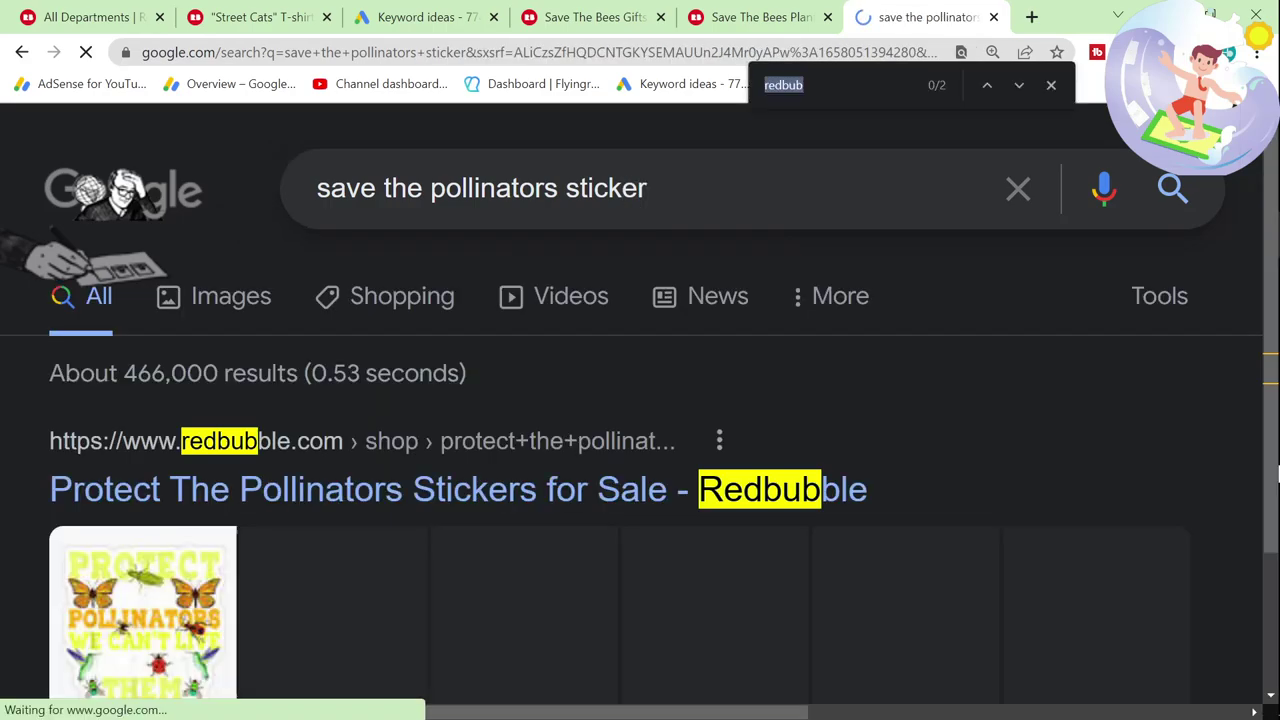
key(BackSpace)
key(BackSpace)
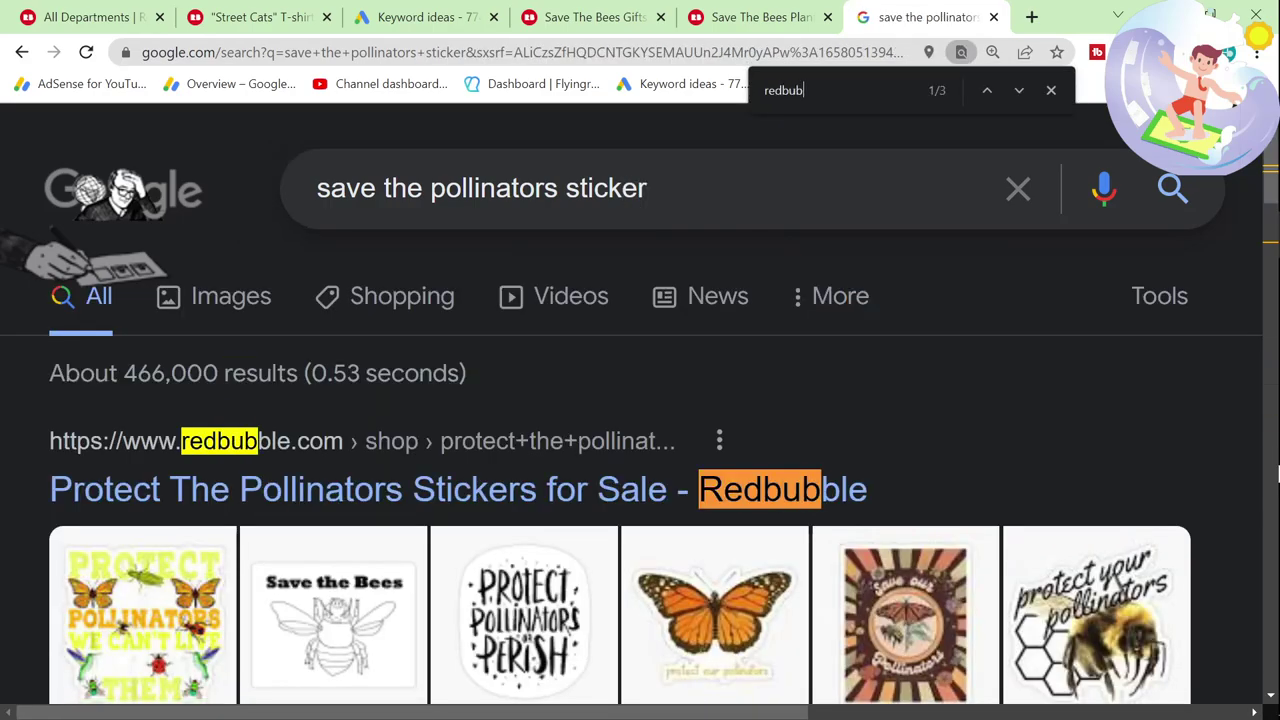
Step: Open Redbubble's Protect The Pollinators Stickers page from the Google results and examine the competing designs against the keyword's search volume
click(343, 476)
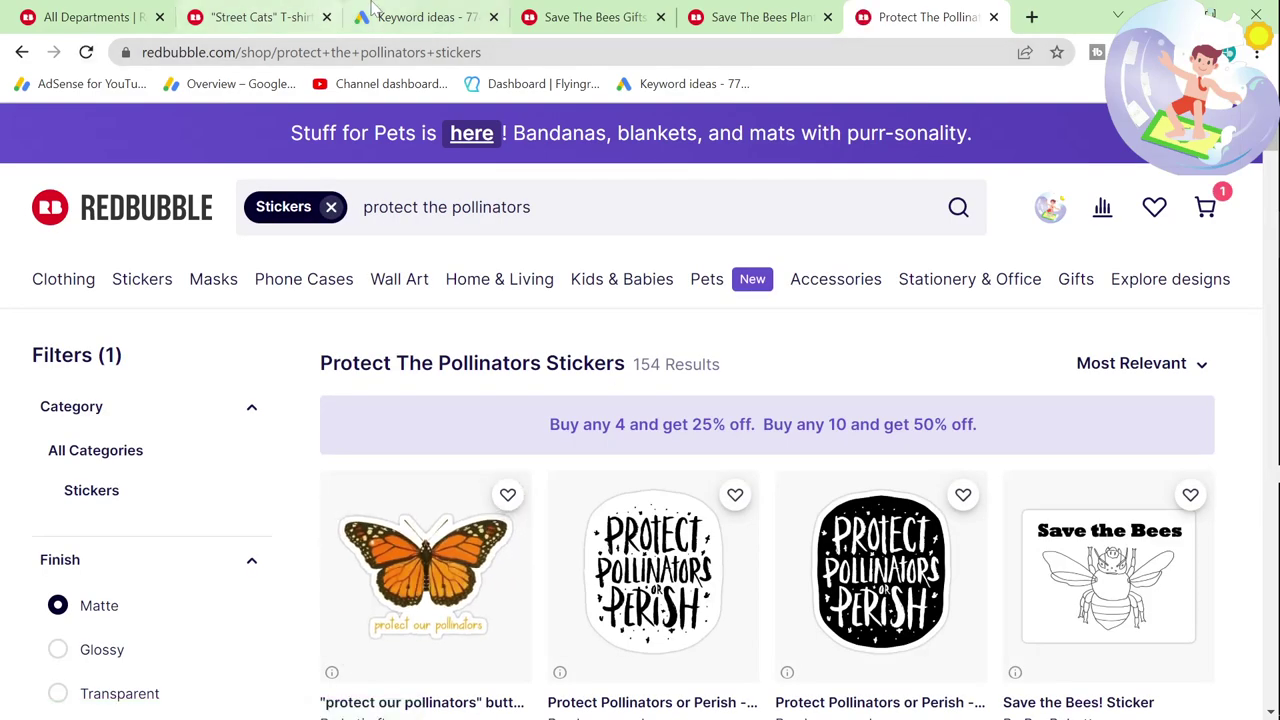
click(400, 17)
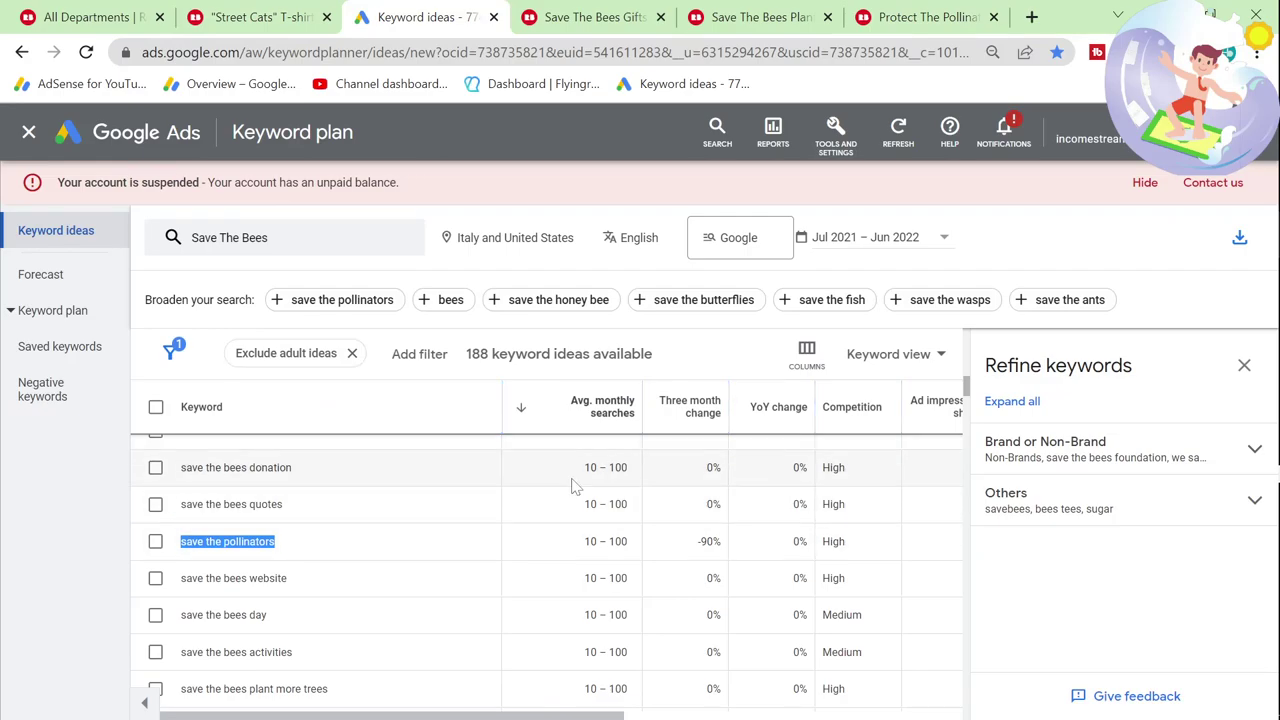
click(928, 17)
scroll(458, 552, down, 1)
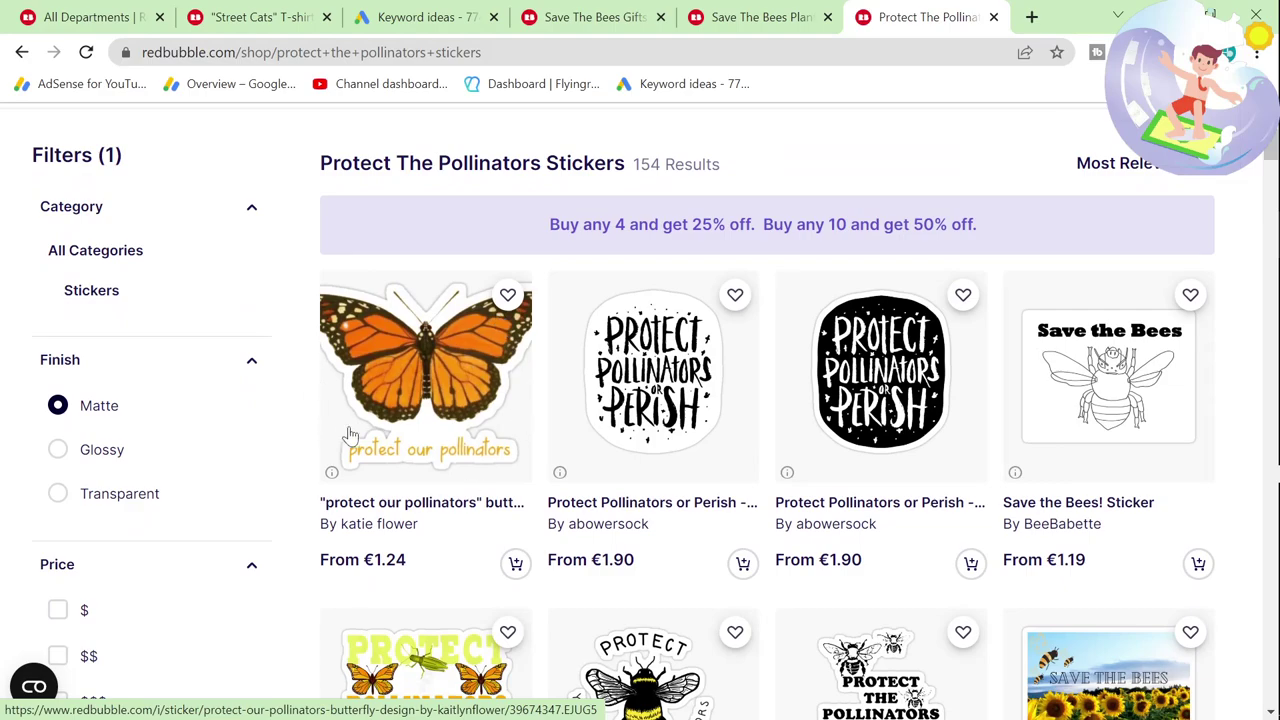
scroll(350, 435, down, 2)
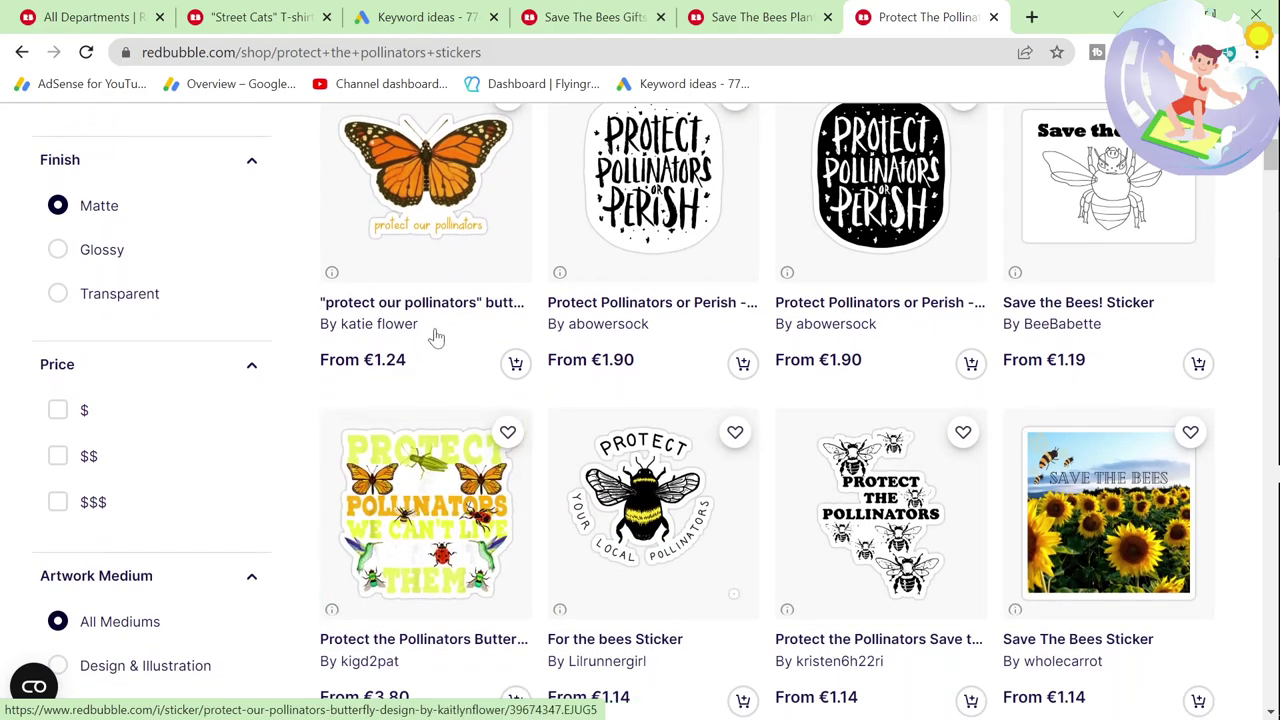
scroll(437, 508, down, 2)
scroll(440, 508, up, 1)
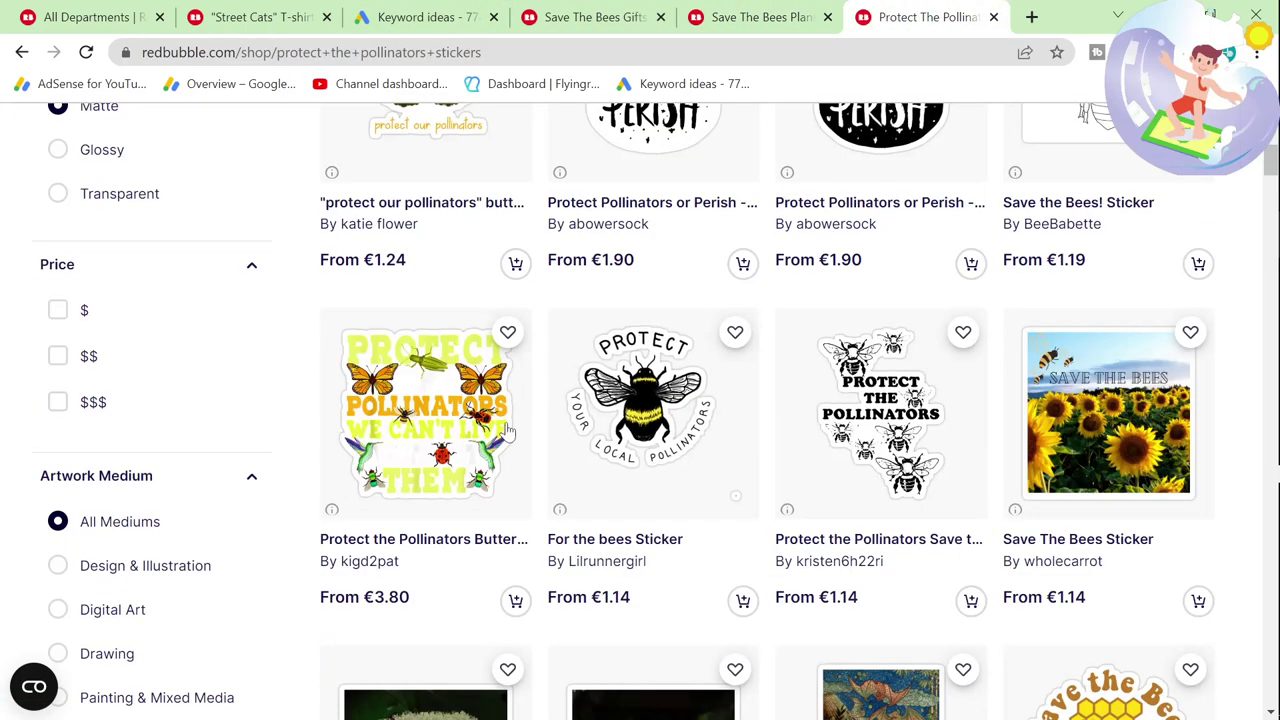
scroll(597, 374, up, 2)
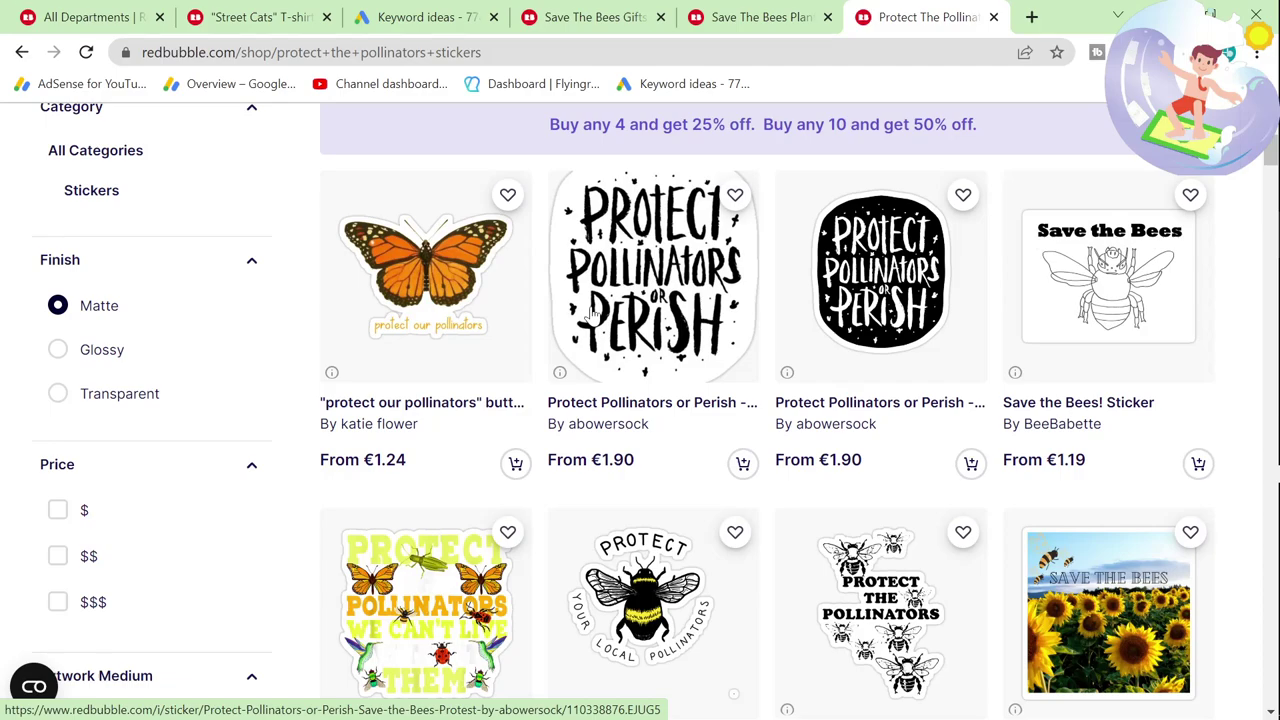
Step: Broaden the Save The Bees keyword ideas with "save the butterflies", "save the bird", "save the fishes" and "save the honey bee"
key(ctrl+3)
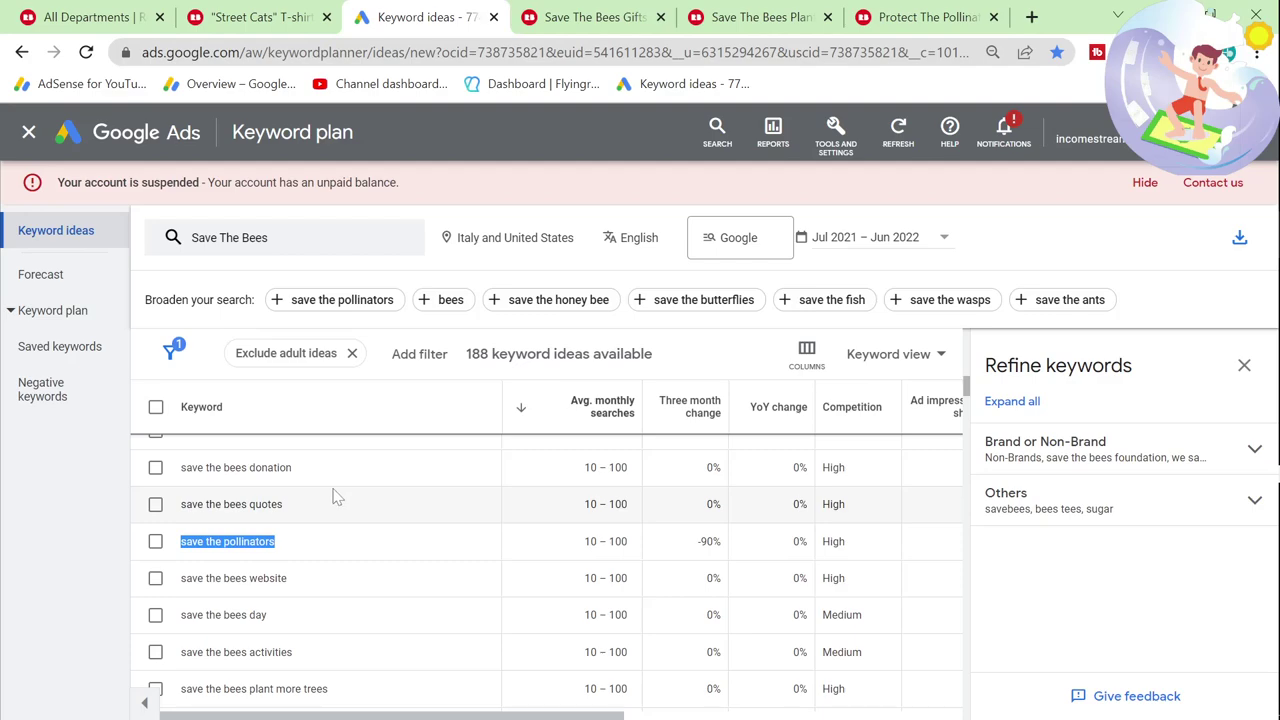
scroll(337, 497, down, 2)
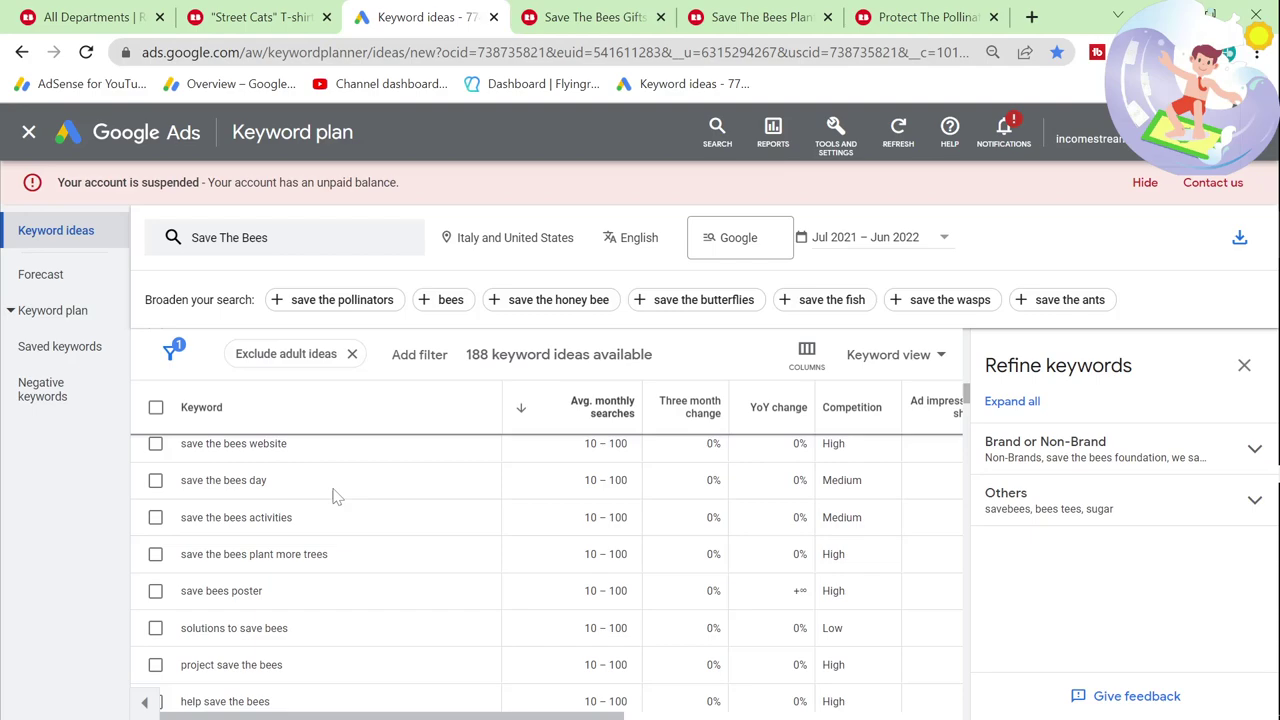
click(705, 302)
click(174, 568)
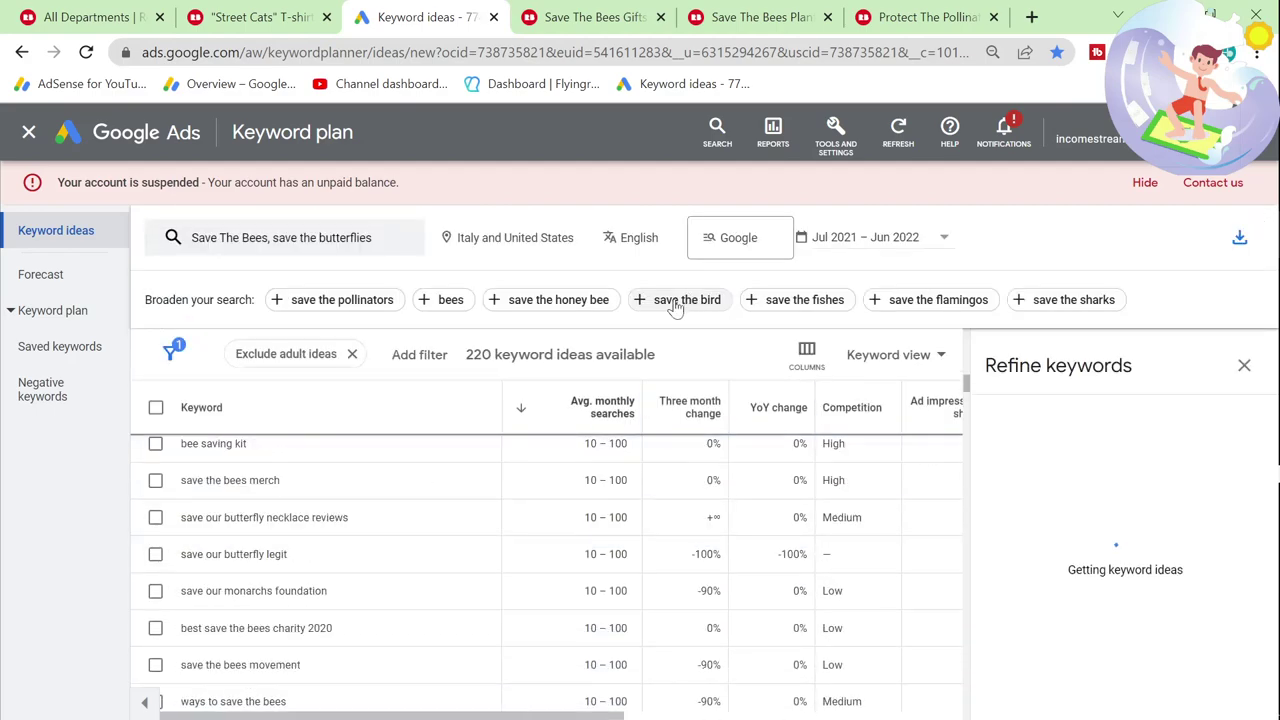
click(675, 302)
click(204, 564)
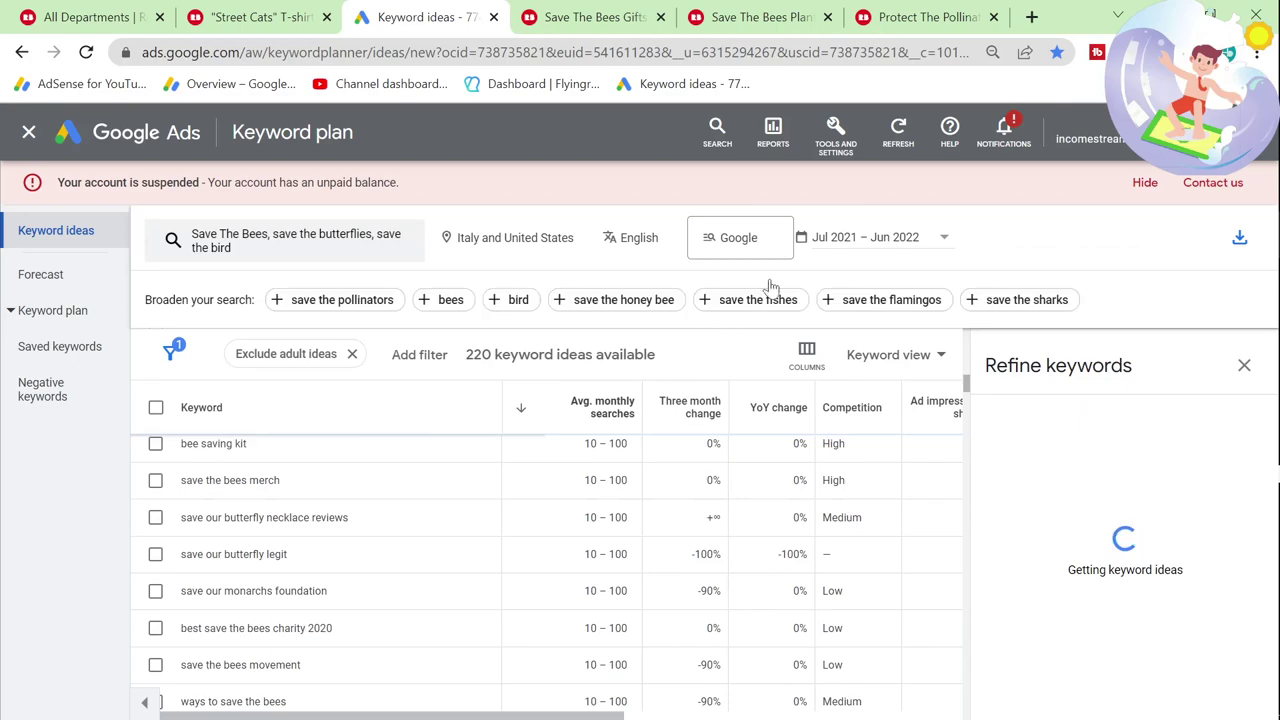
click(750, 299)
click(204, 594)
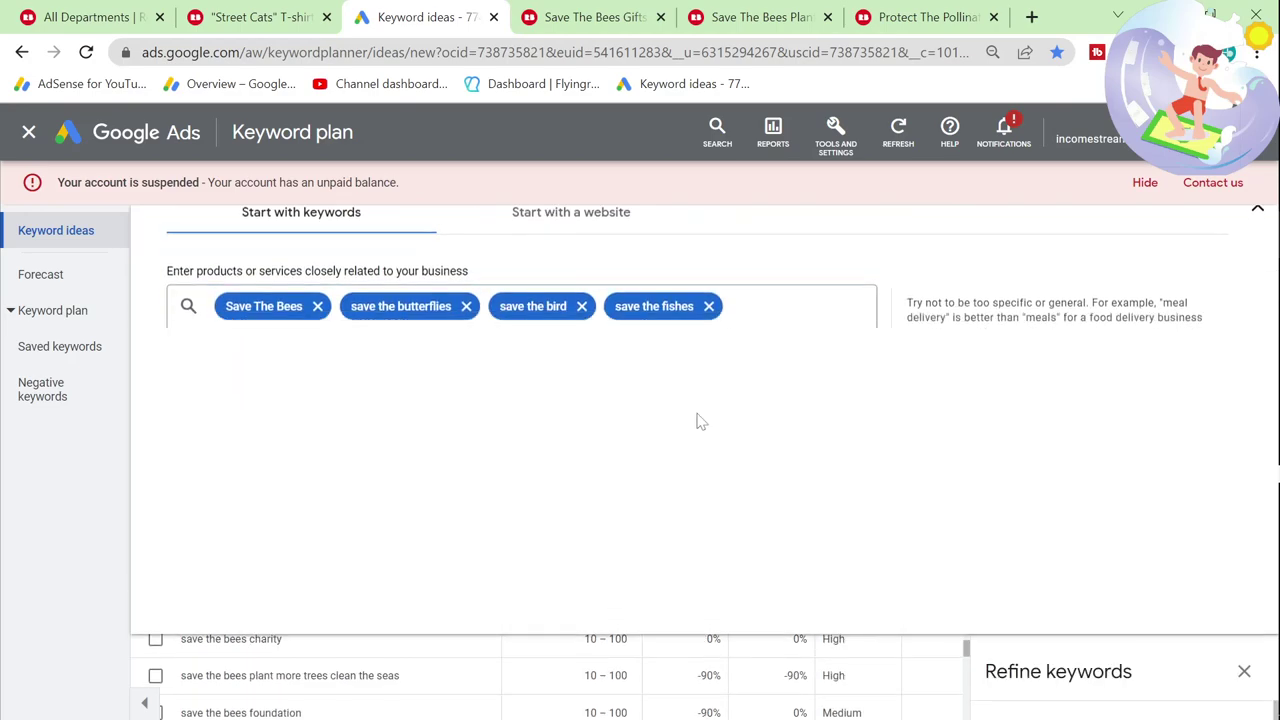
click(668, 304)
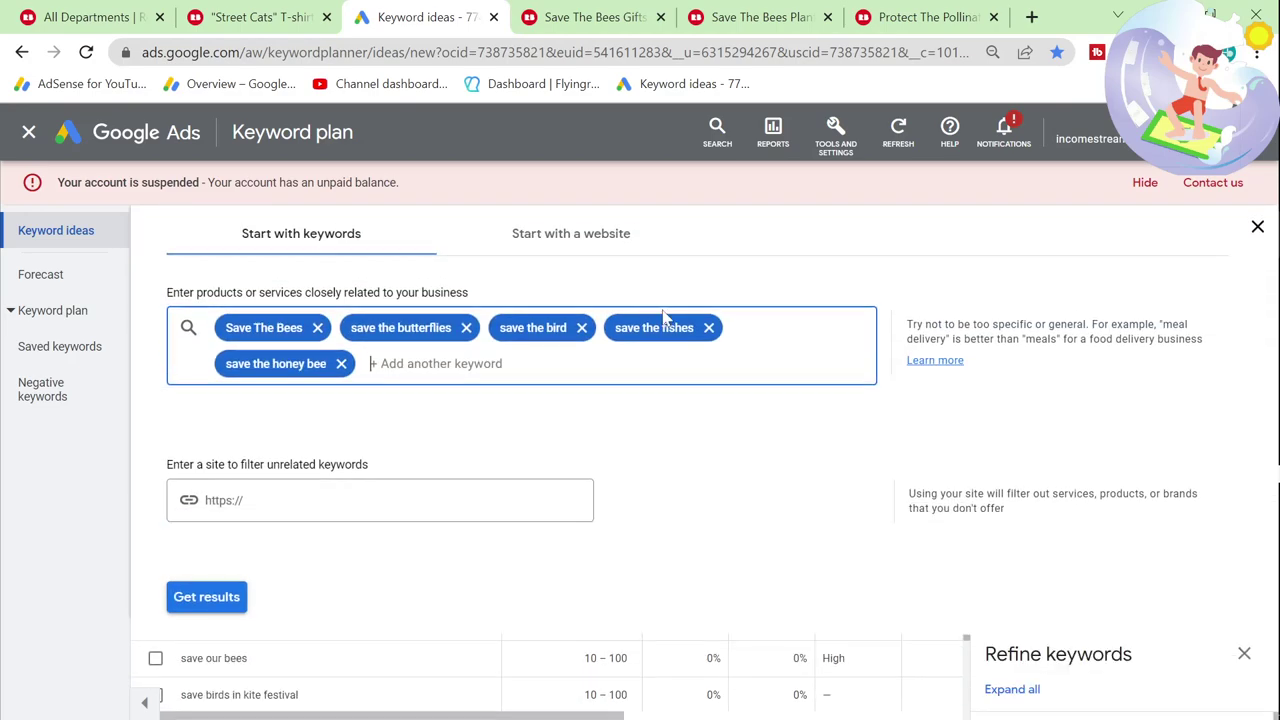
click(228, 597)
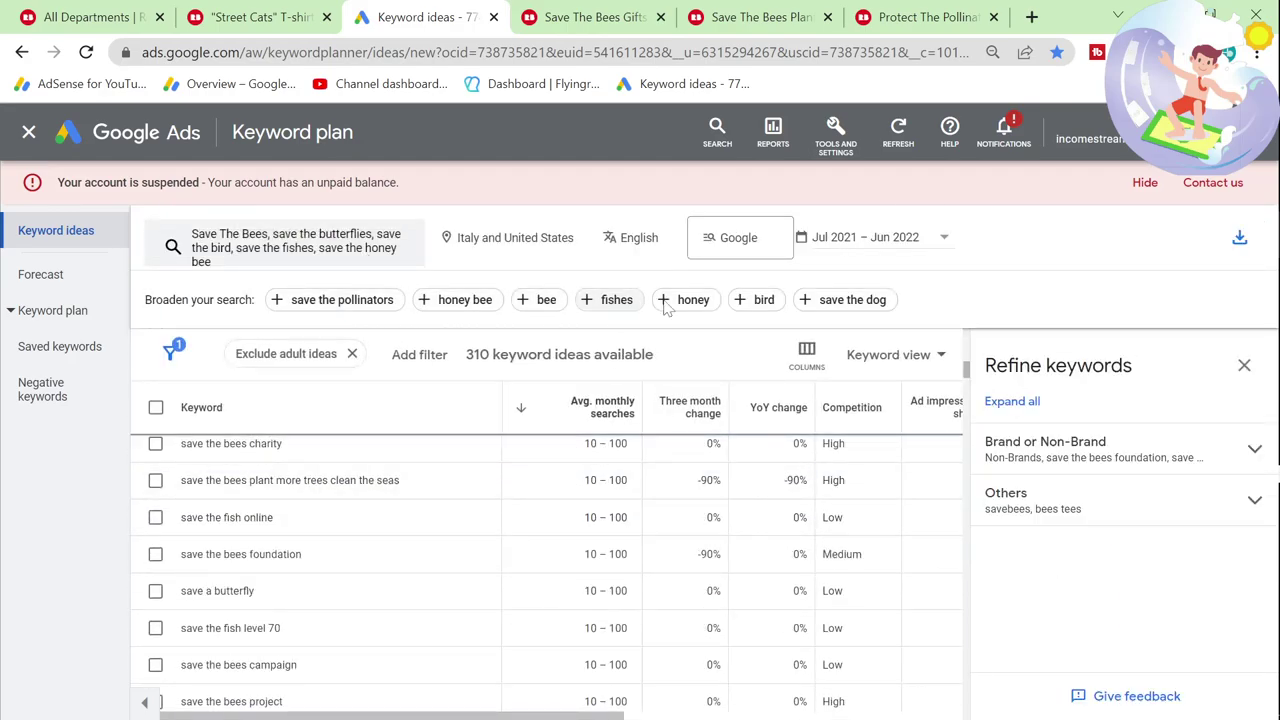
Step: Try to add "save the dog" to the keyword search and rerun the keyword ideas
click(820, 303)
click(205, 597)
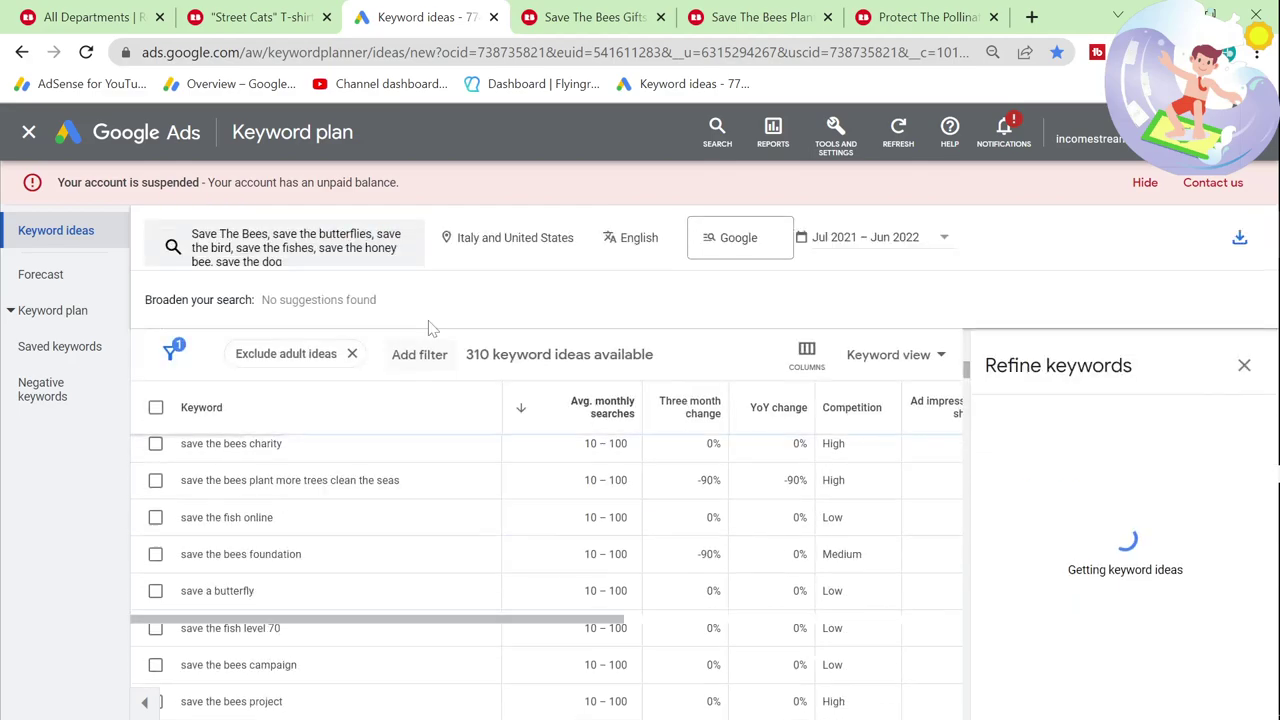
click(366, 308)
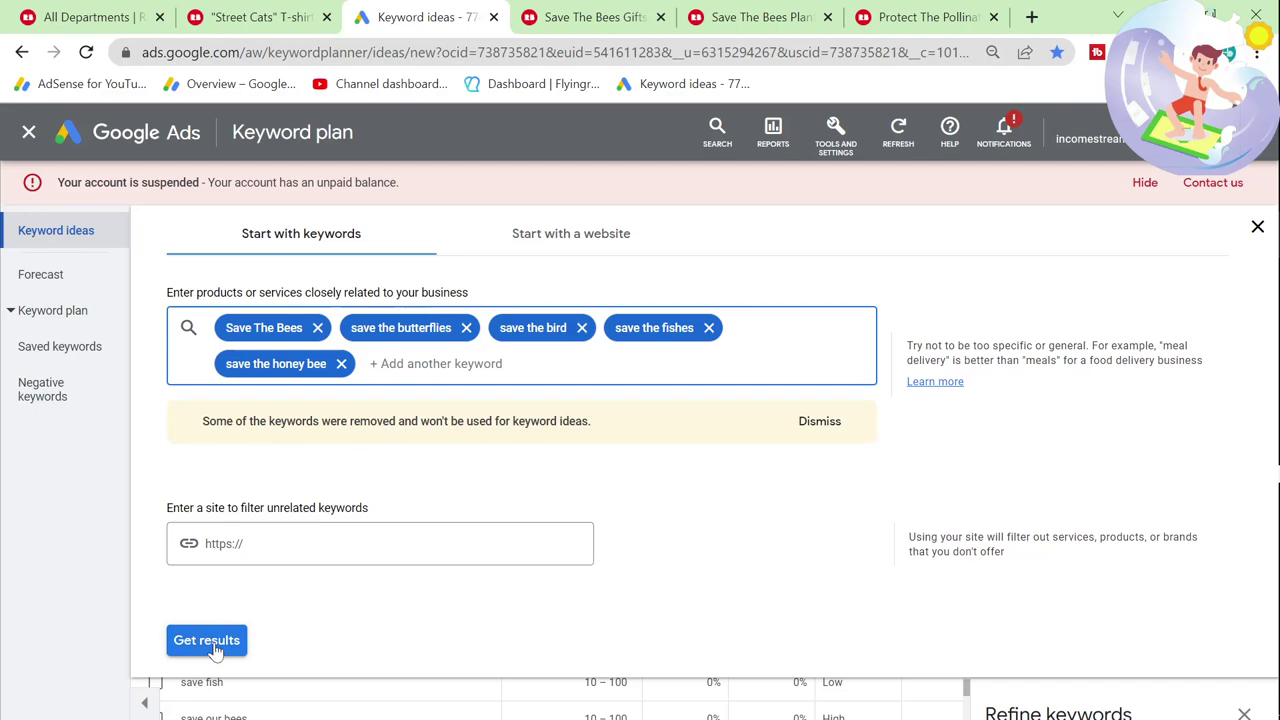
click(210, 642)
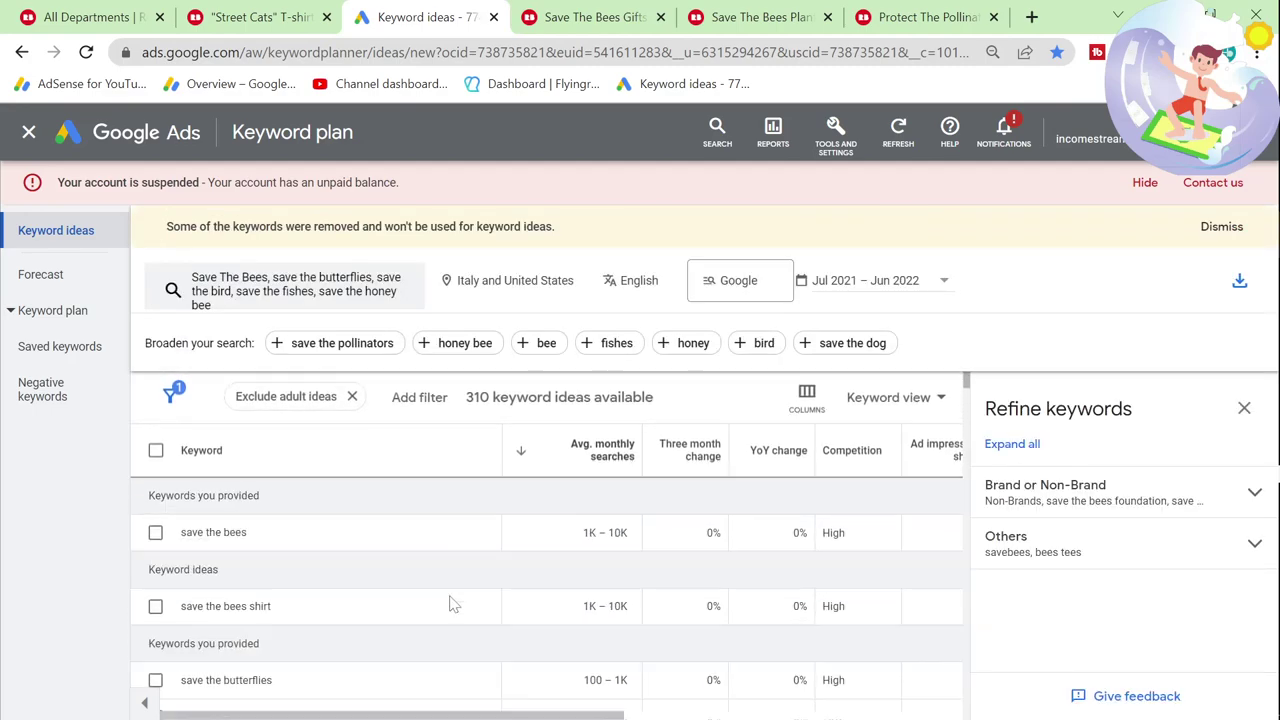
Step: Copy "save the butterflies" from the keyword ideas, search Google for it in the pollinators stickers tab and look for "redbub" in the results
scroll(450, 604, down, 1)
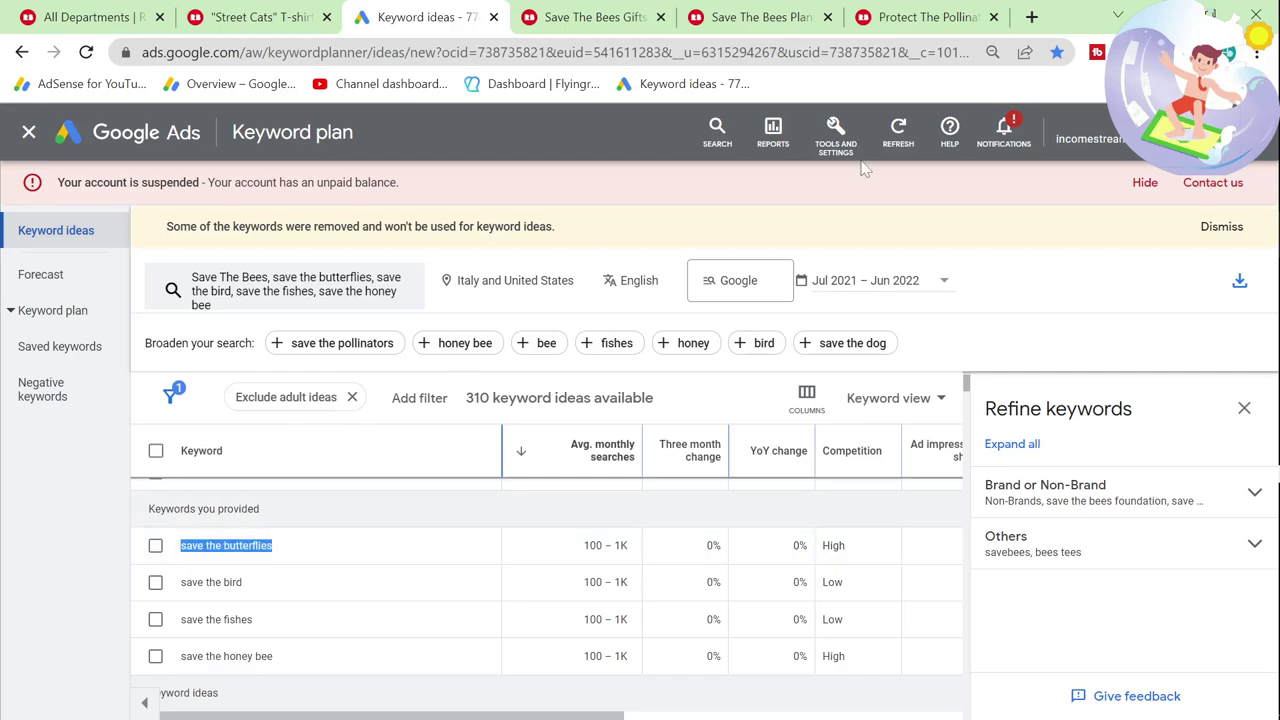
click(910, 17)
key(ctrl+l)
text(save the butterflies)
key(Return)
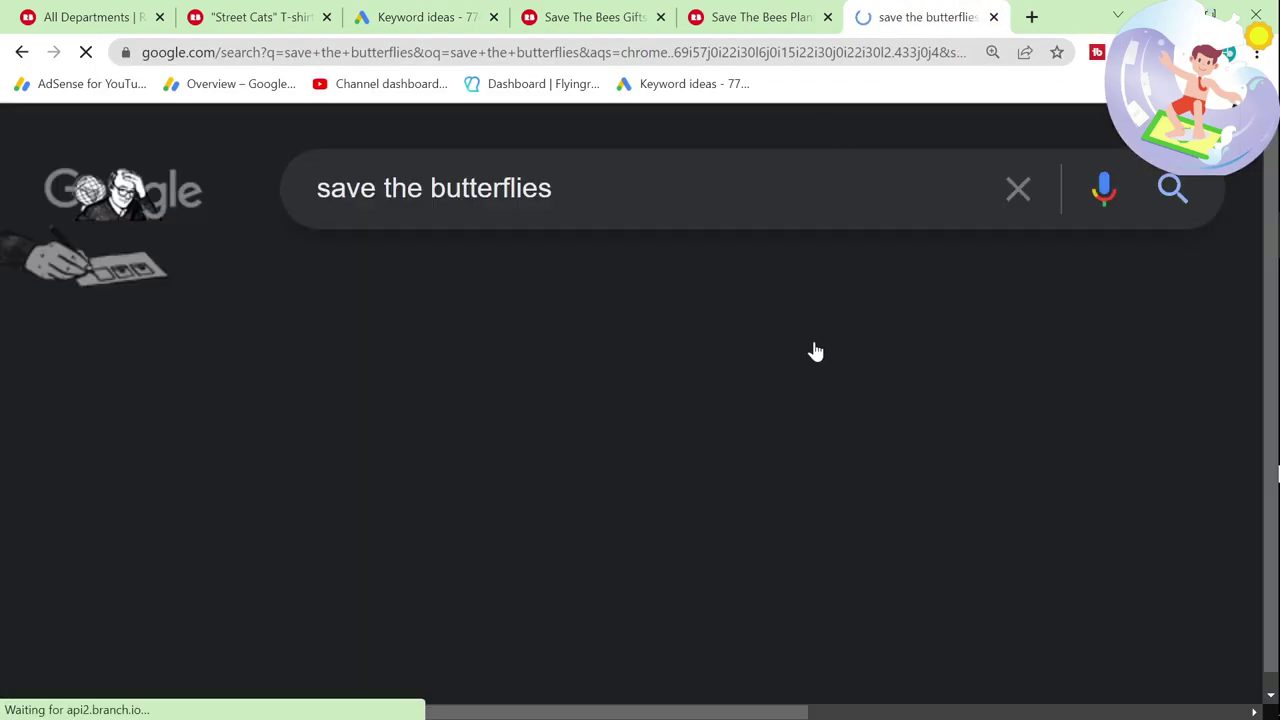
scroll(726, 451, down, 1)
key(ctrl+f)
text(redbub)
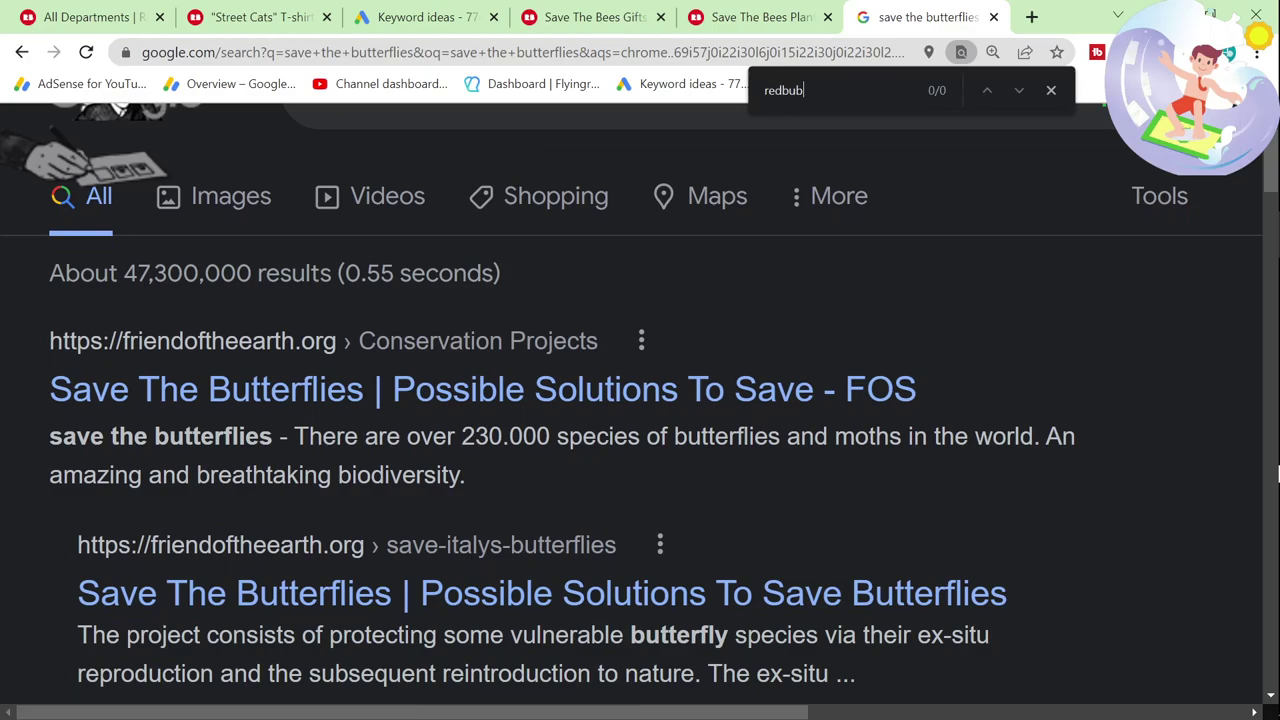
Step: Refine the Google search to "save the butterflies shirt" and find "redbub" among the results
scroll(1277, 473, up, 1)
key(/)
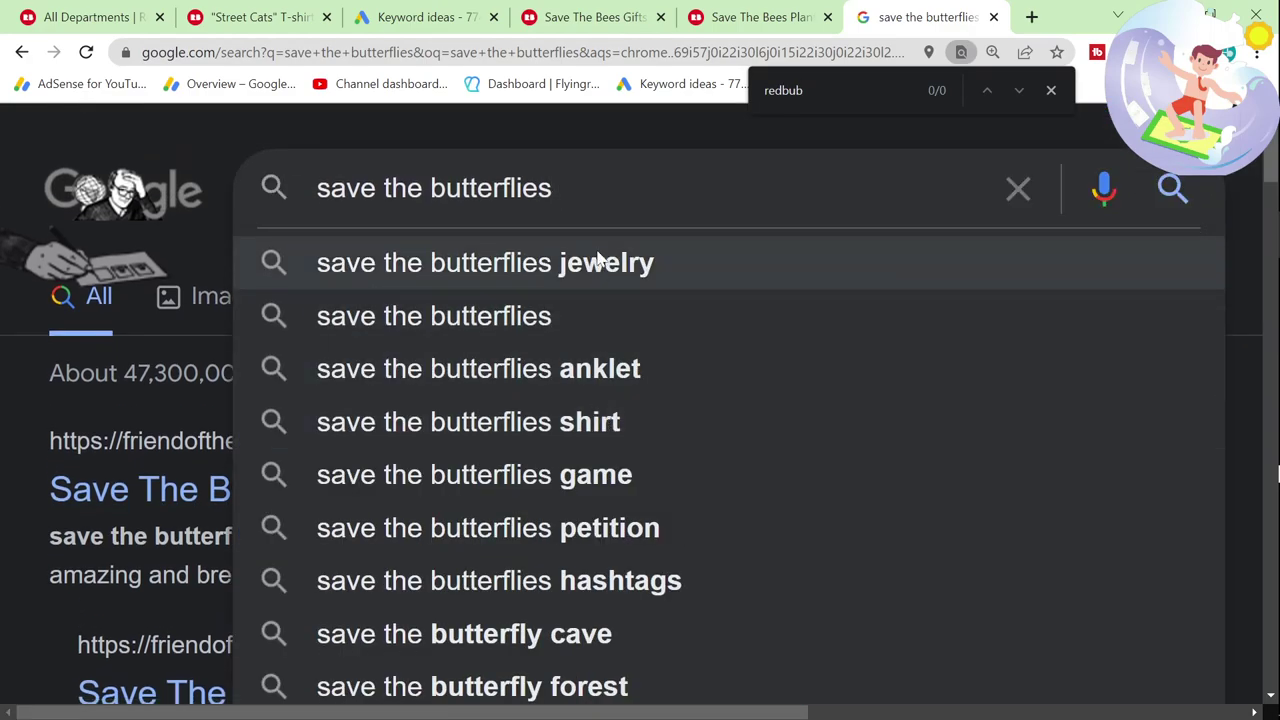
click(605, 421)
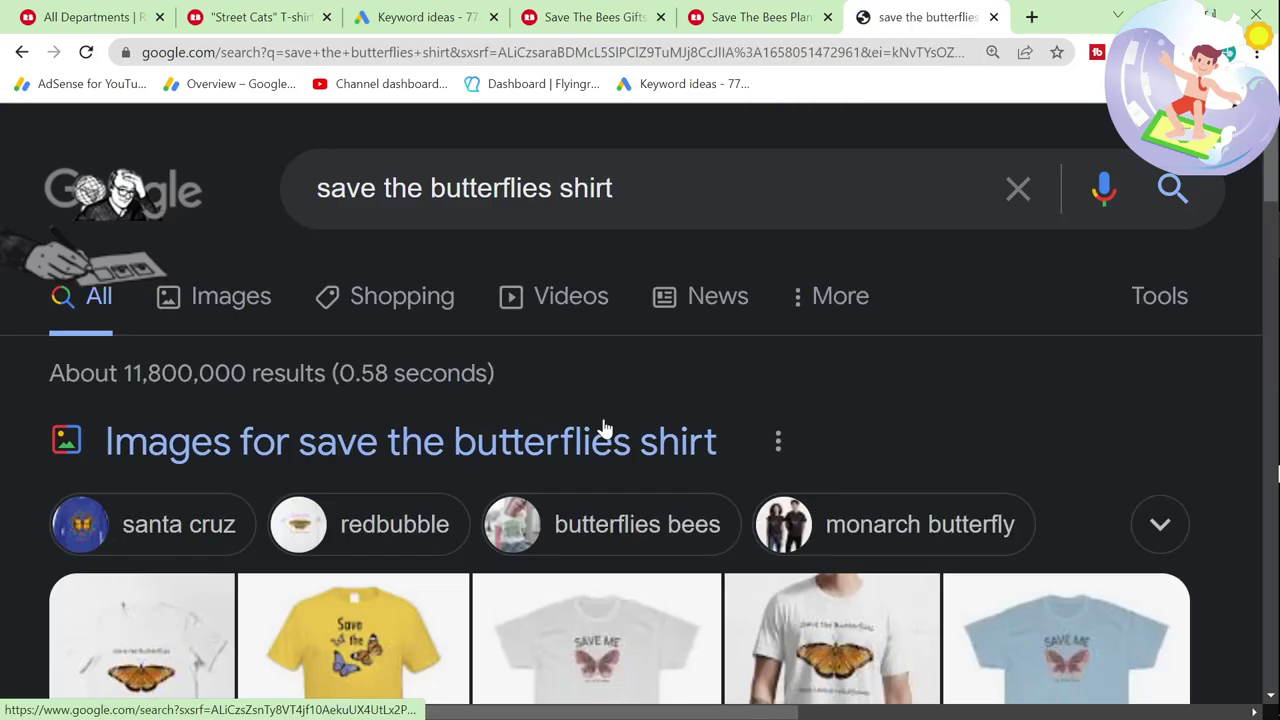
scroll(585, 470, down, 3)
scroll(585, 470, down, 10)
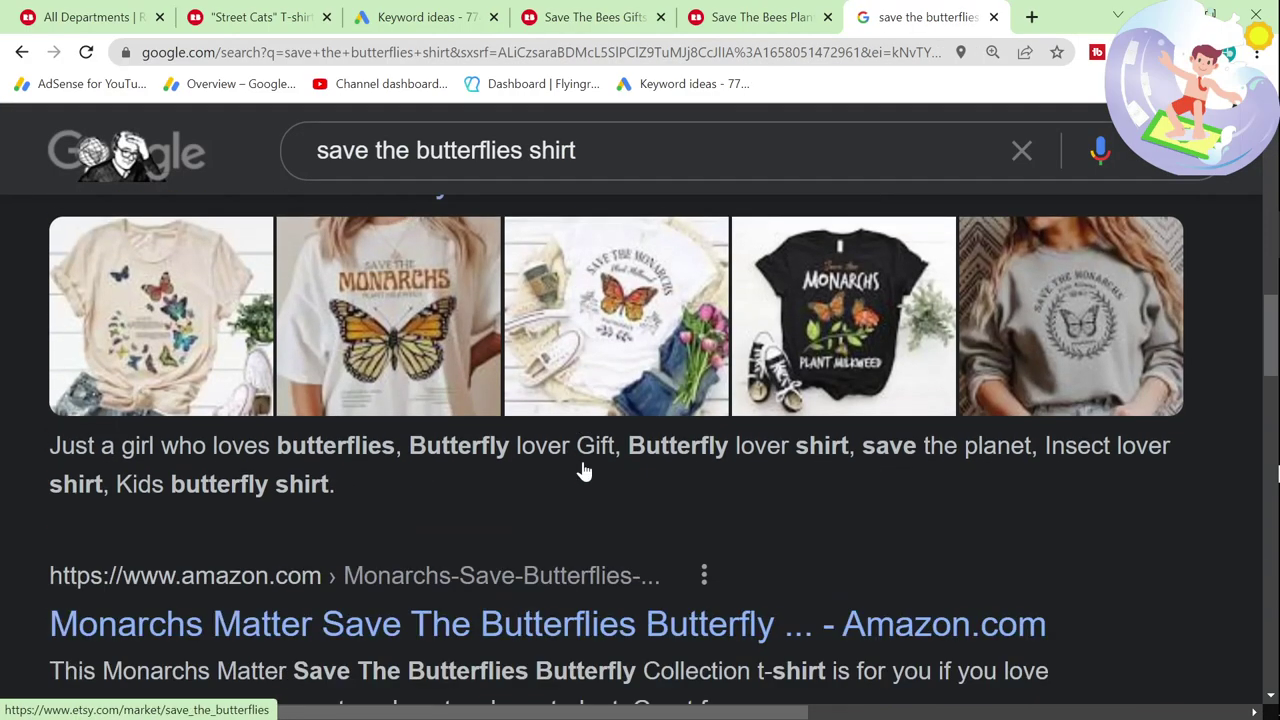
scroll(585, 470, up, 3)
key(ctrl+f)
text(redbub)
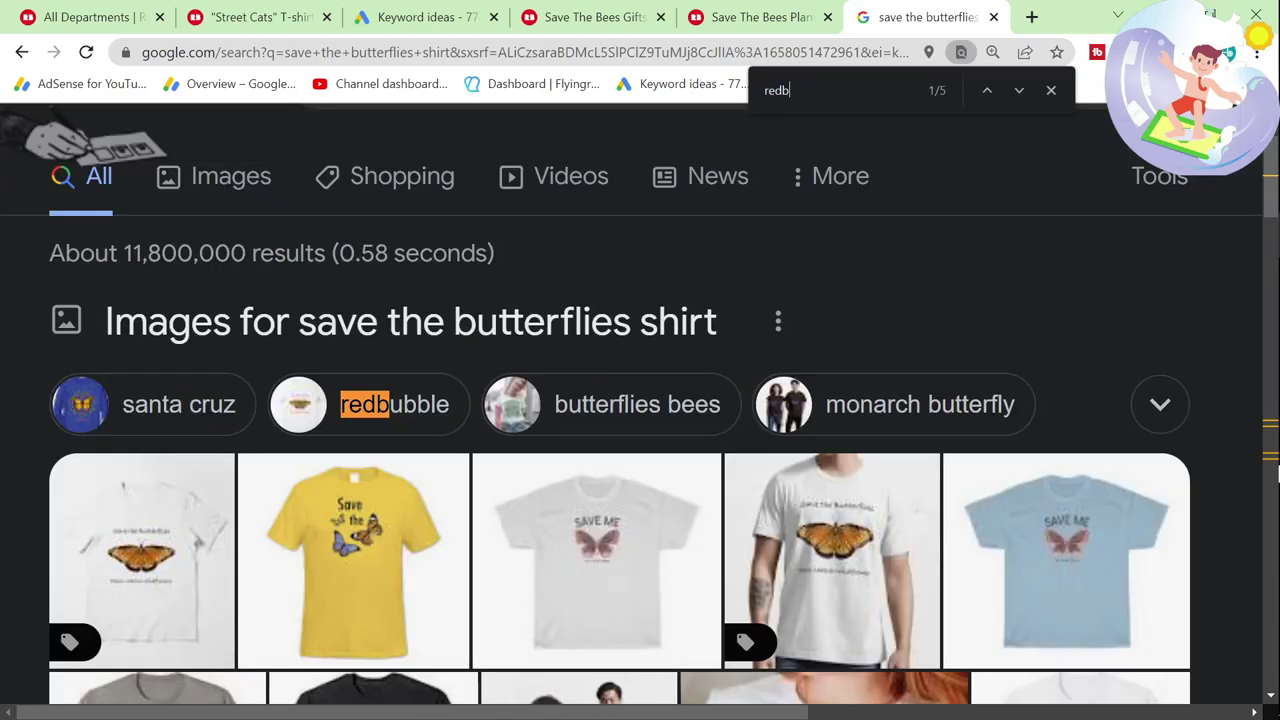
key(Return)
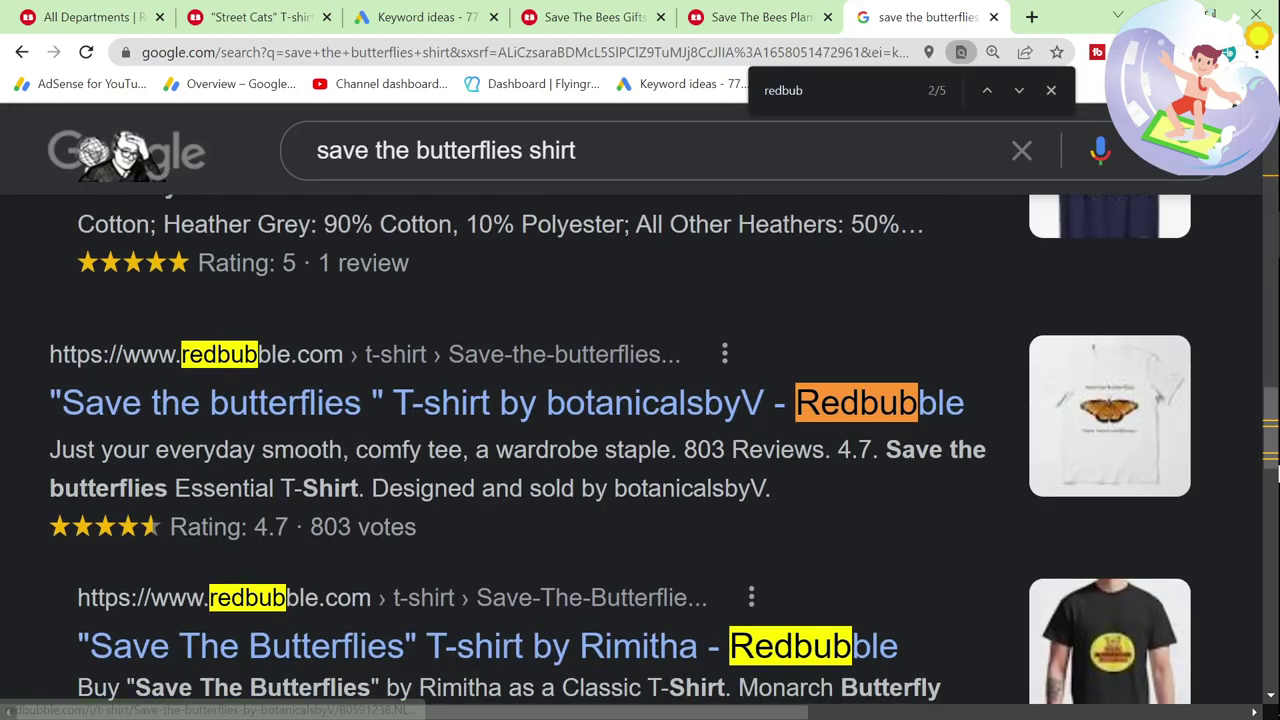
scroll(590, 420, down, 2)
scroll(570, 497, down, 3)
scroll(570, 490, up, 6)
Step: Search Redbubble for "save the butterfly" in the longer bee phrase's tab and refine the search to "save the butterflies"
key(ctrl+shift+Tab)
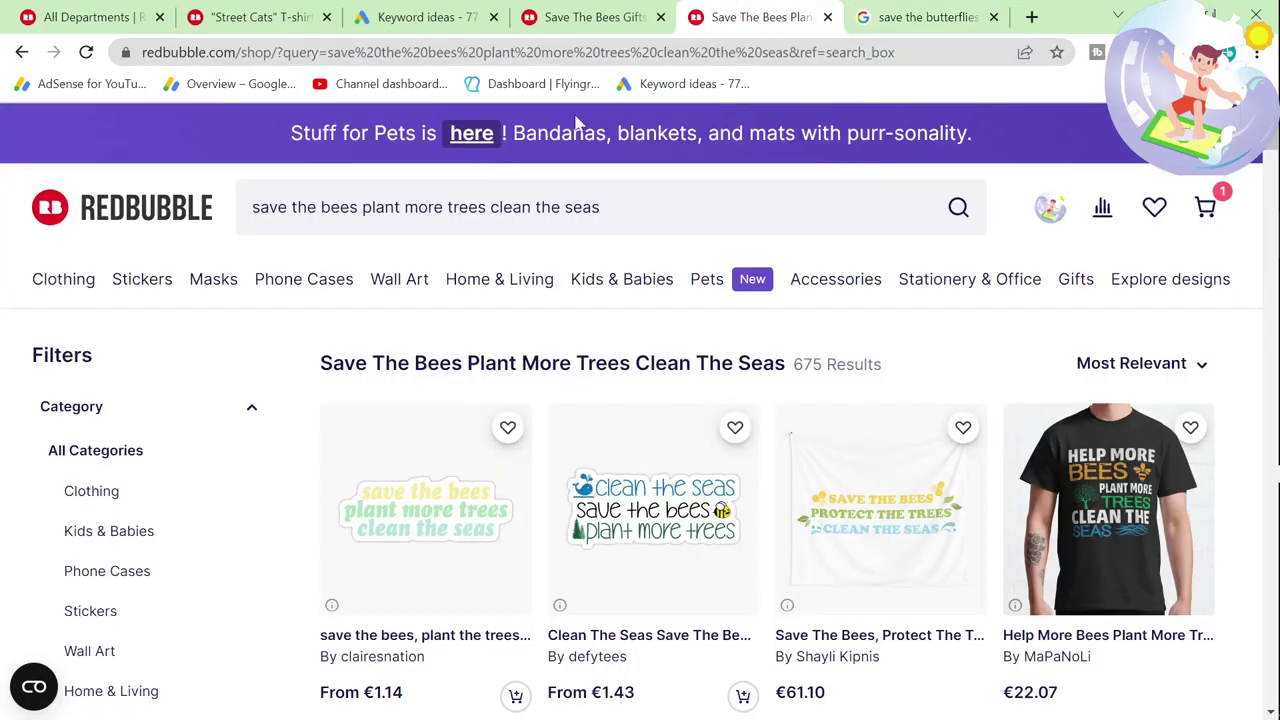
click(420, 207)
key(ctrl+a)
text(sa)
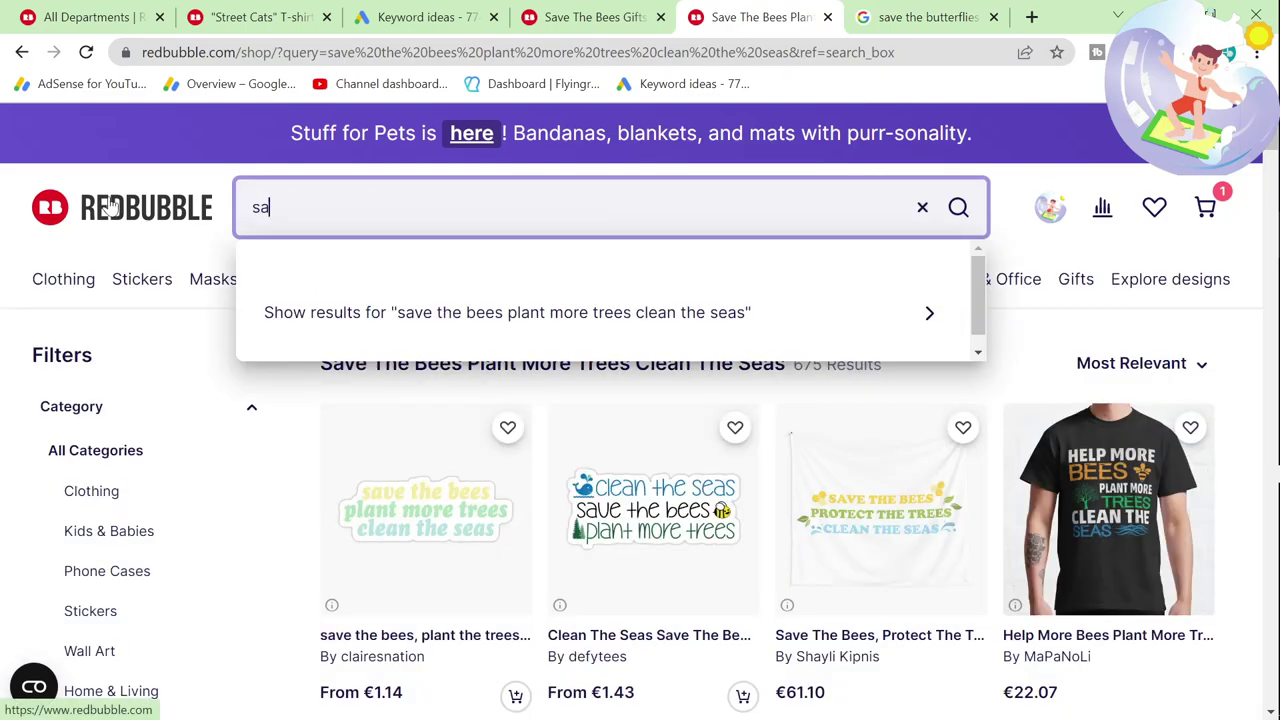
text(ve the butterfly)
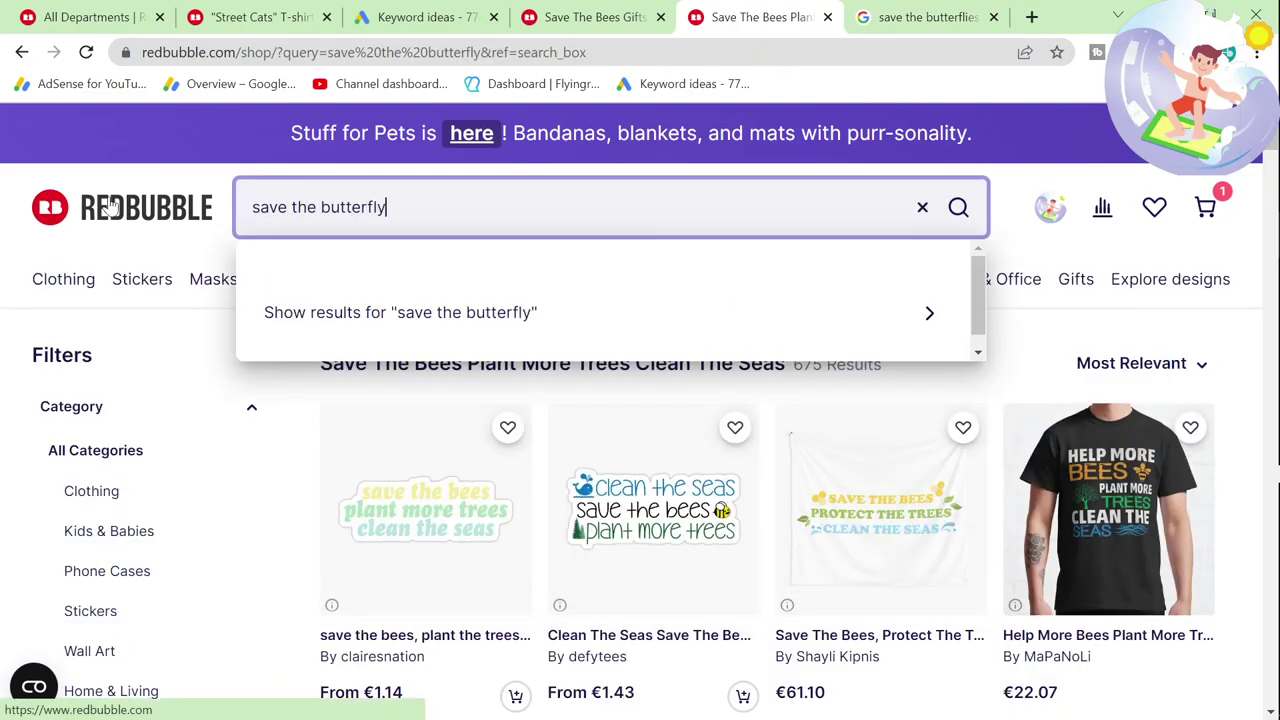
key(Return)
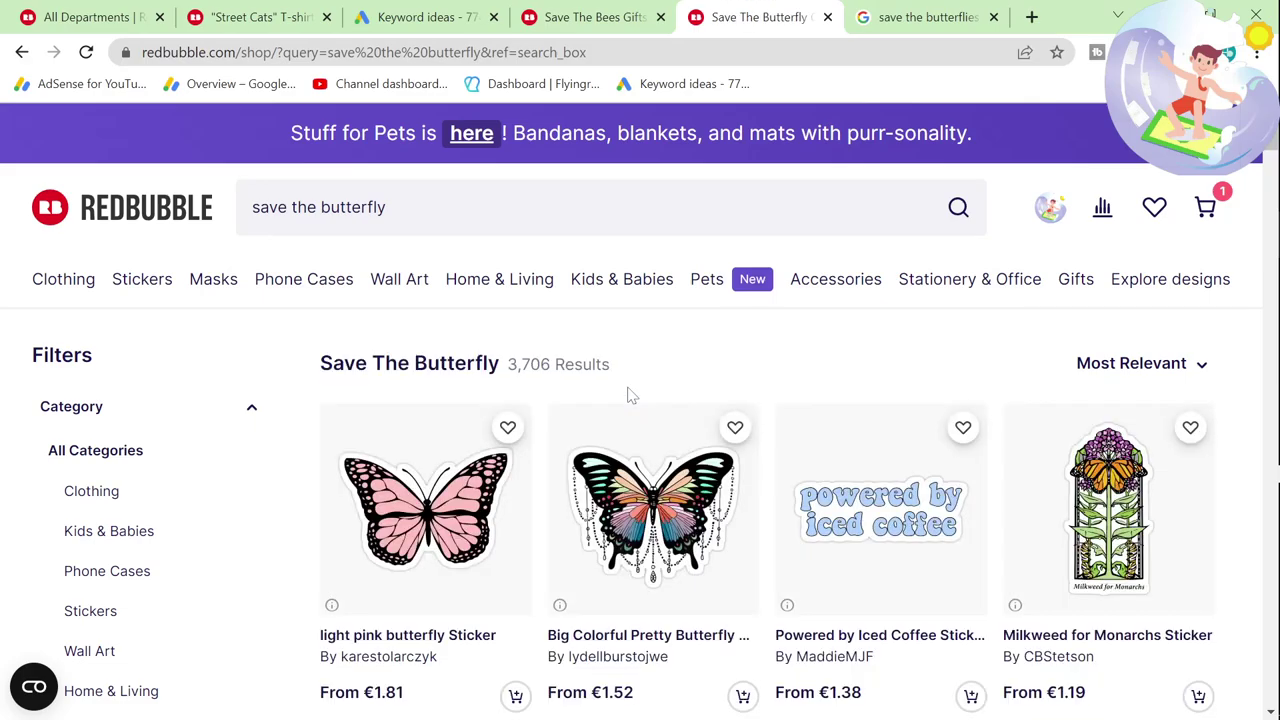
click(388, 207)
text(ies)
key(Return)
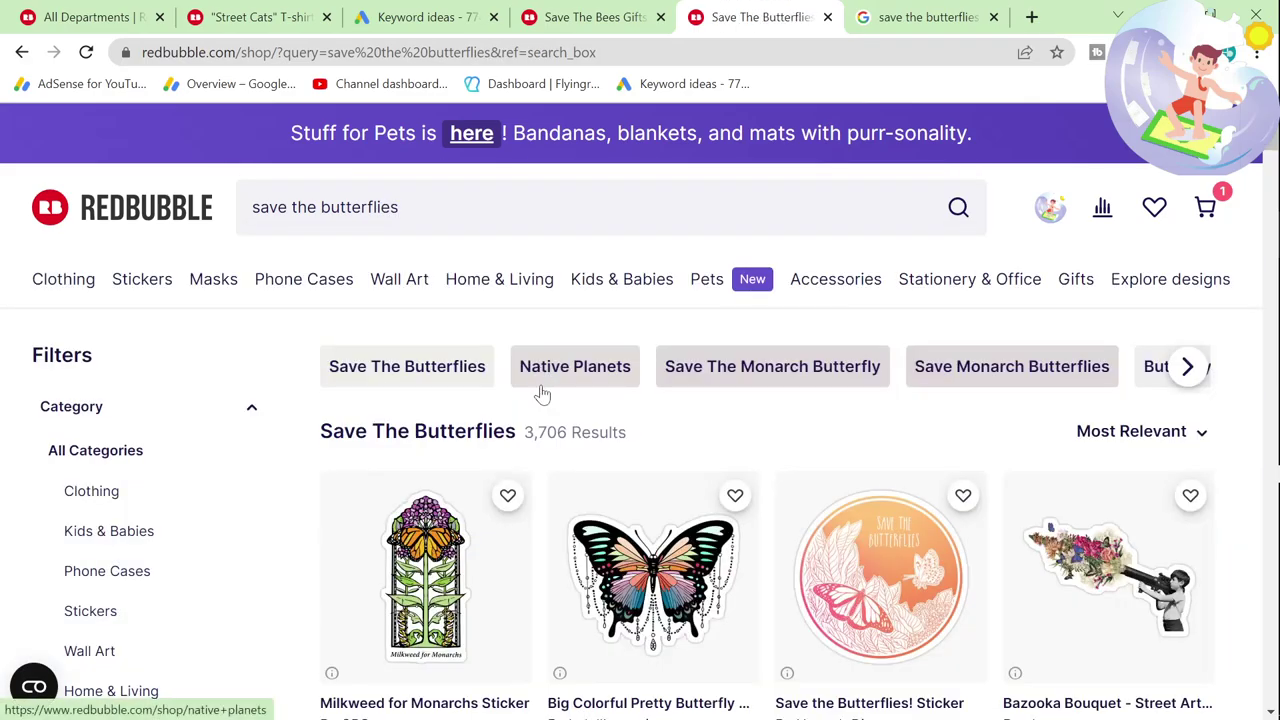
Step: Return to Redbubble's top-selling list and copy "Be Happy" from the title of the Be Happy Script Sticker
click(262, 17)
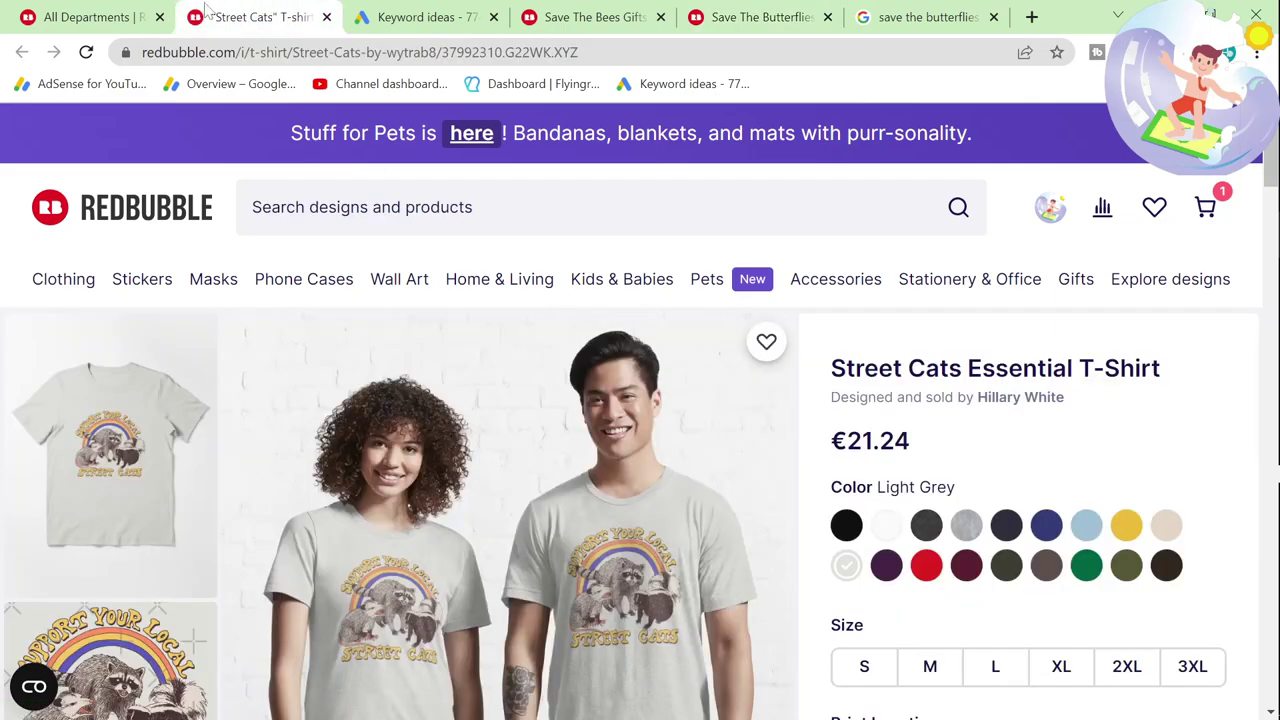
click(100, 17)
key(ctrl+3)
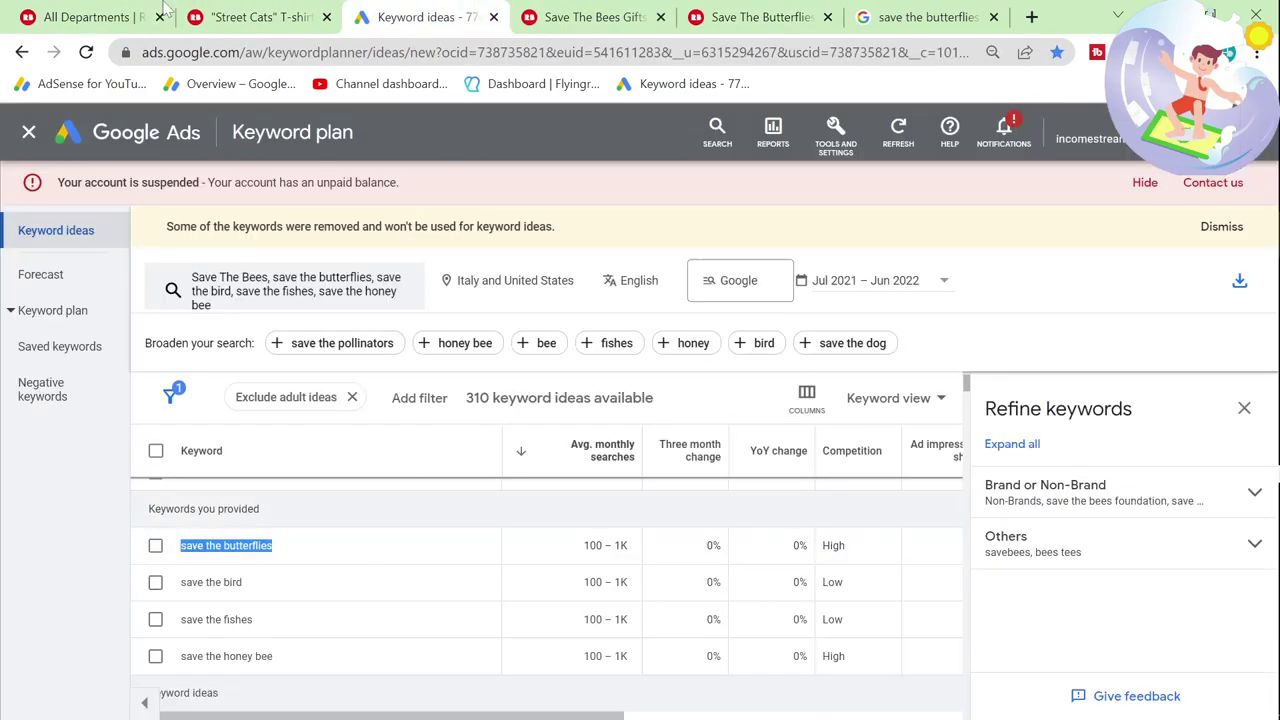
key(ctrl+1)
scroll(398, 487, down, 1)
scroll(398, 487, down, 1)
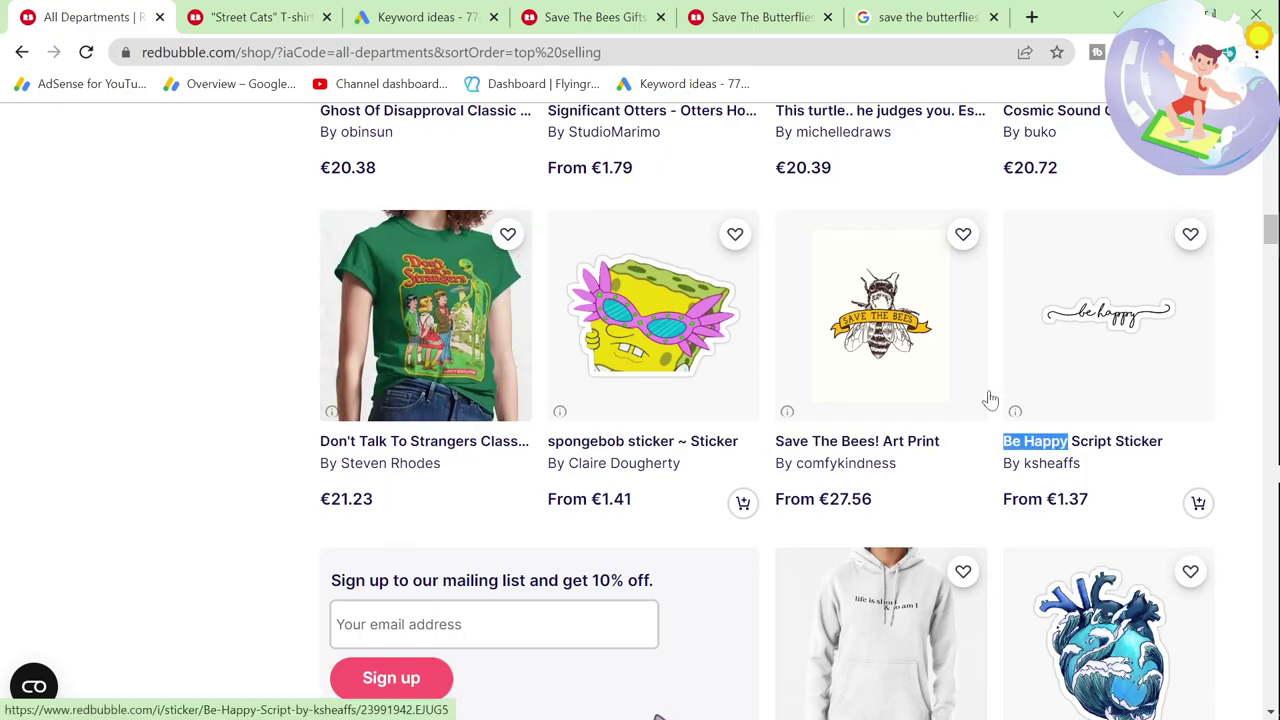
Step: Replace all planner keywords with "Be Happy" in Google Ads, get the keyword ideas and look through them
key(ctrl+3)
click(305, 296)
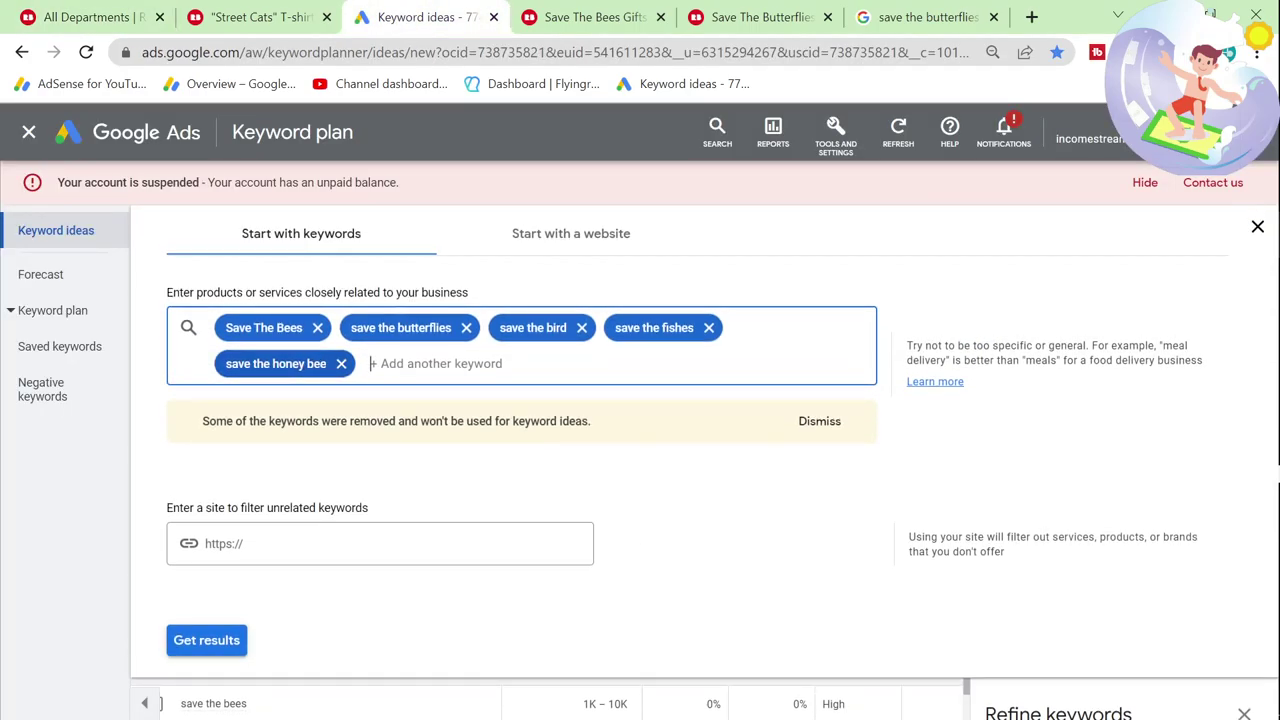
click(341, 364)
click(316, 328)
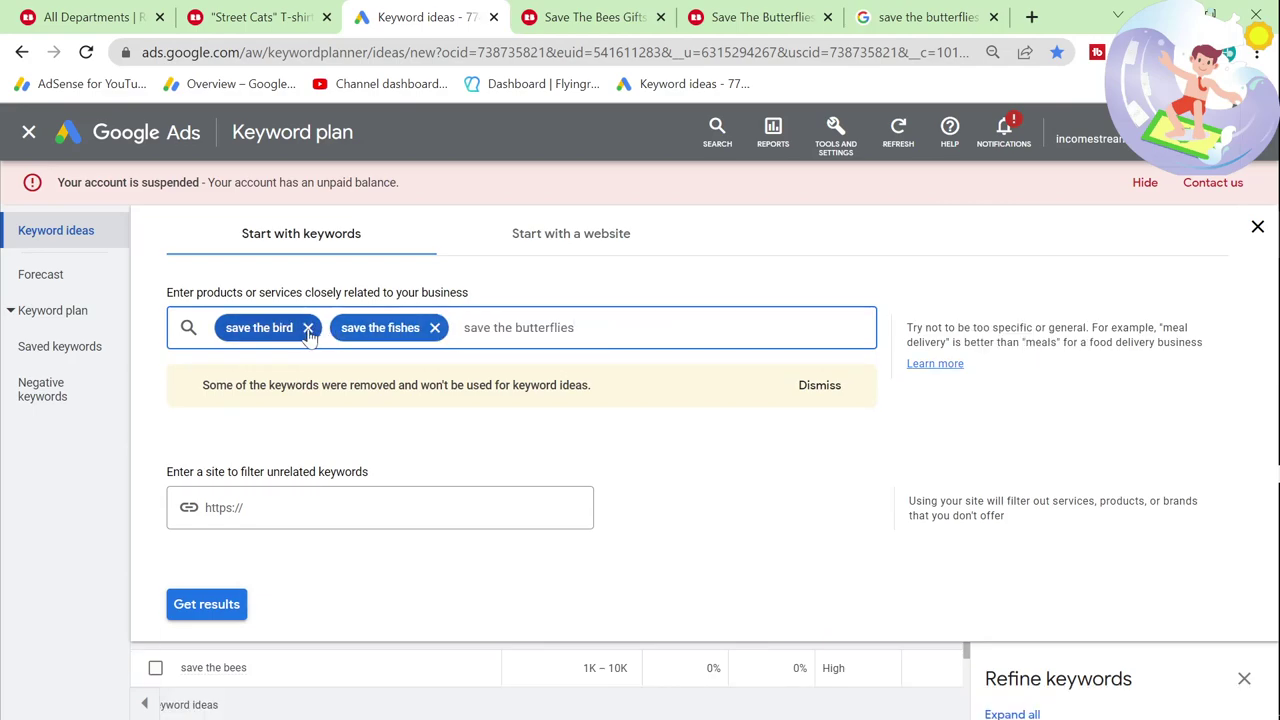
click(309, 328)
click(319, 328)
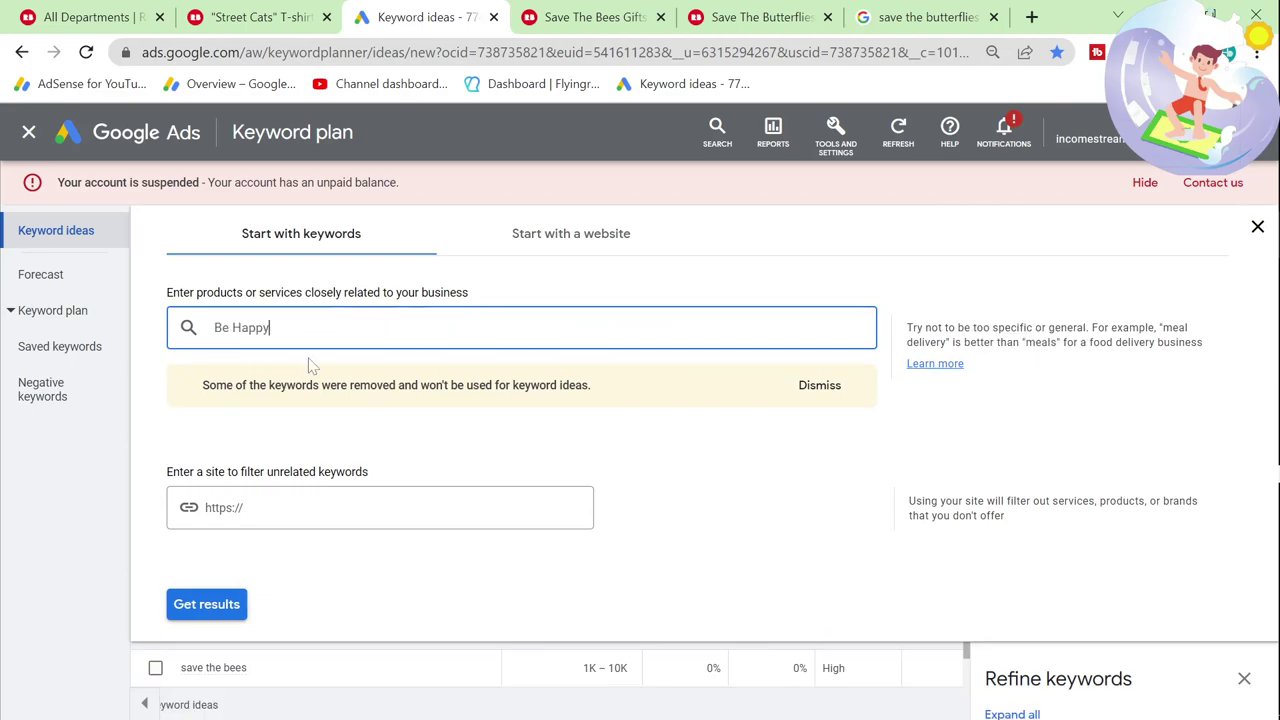
key(Return)
click(228, 606)
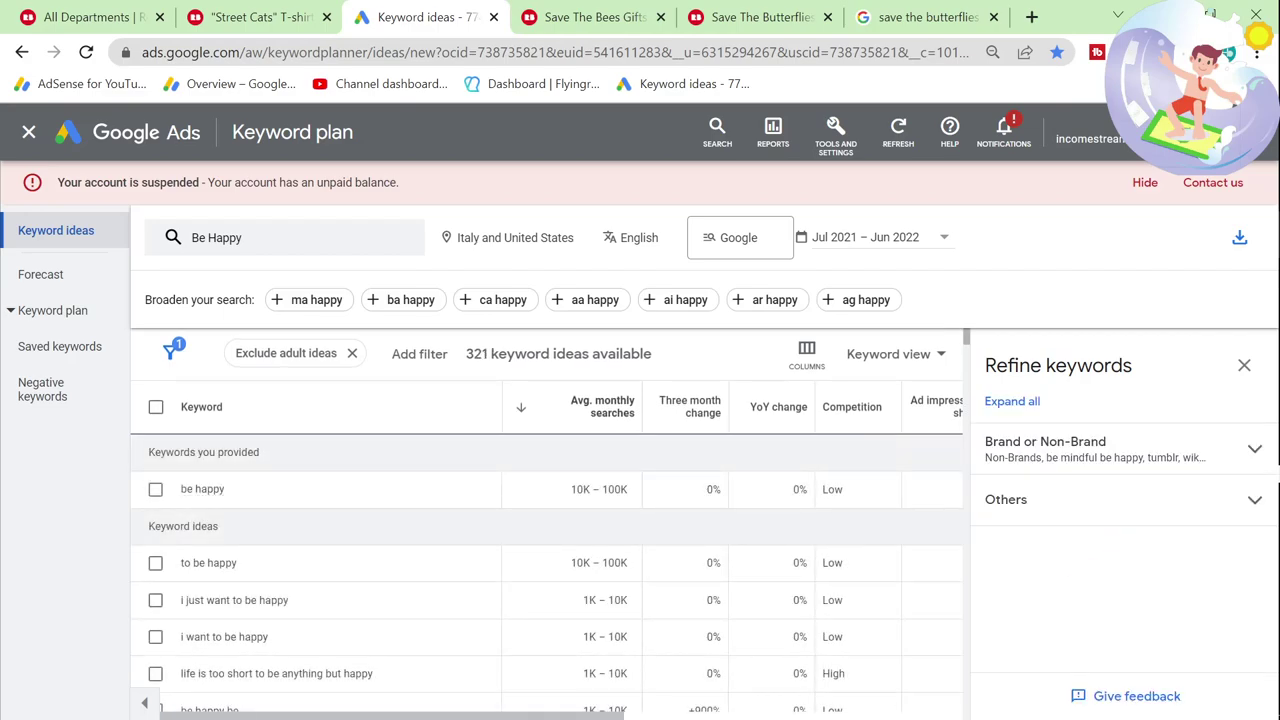
scroll(362, 627, down, 2)
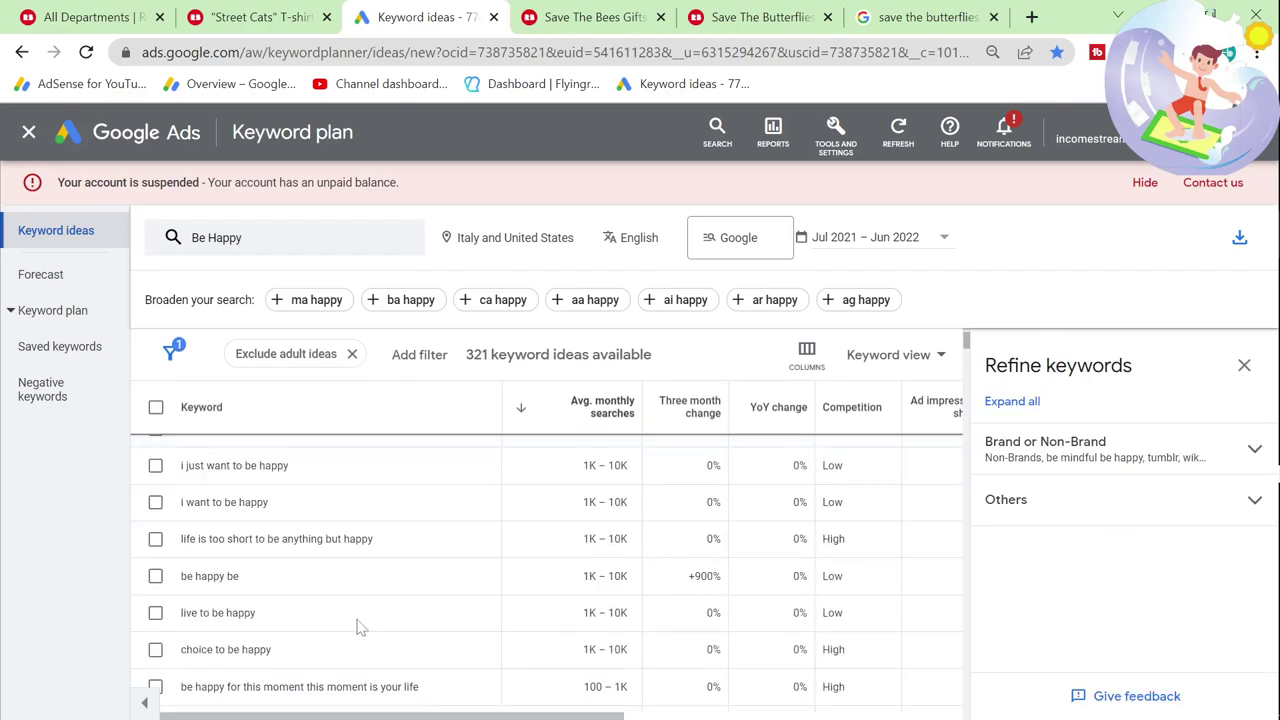
Step: Narrow the planner keyword to "Be Happy sticker" and get its keyword ideas
click(243, 237)
key(BackSpace)
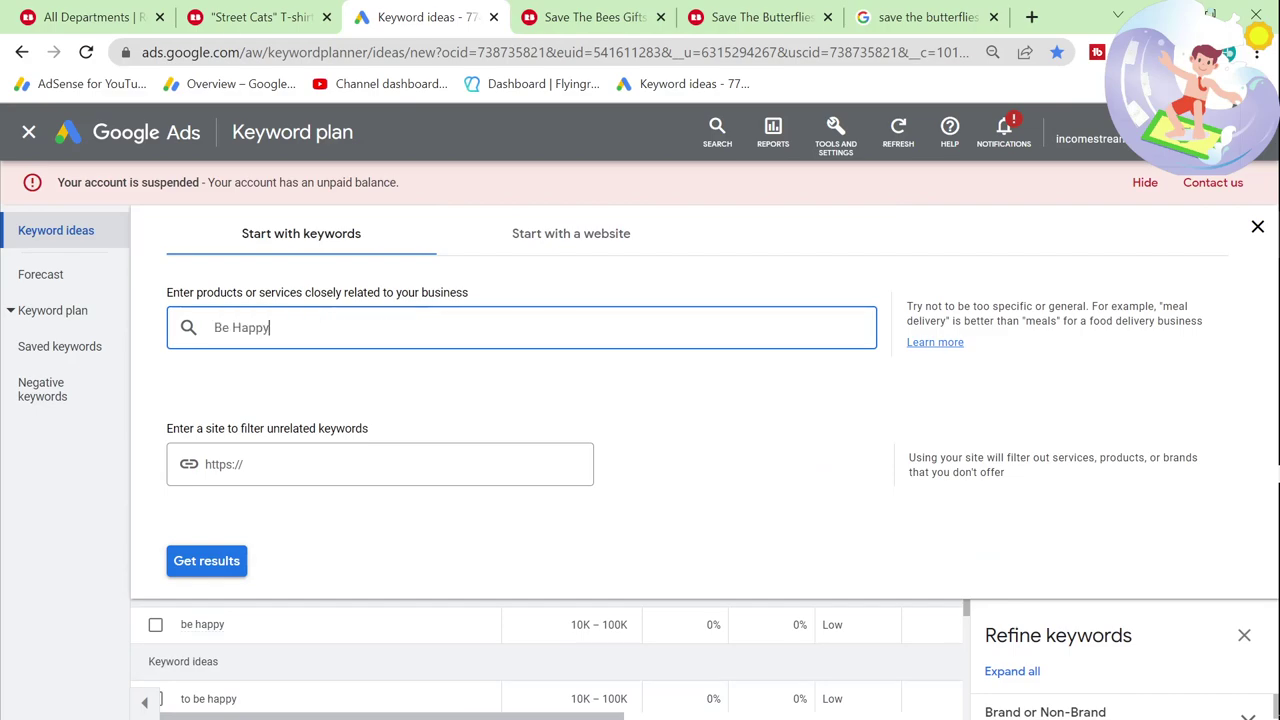
key(Return)
click(190, 560)
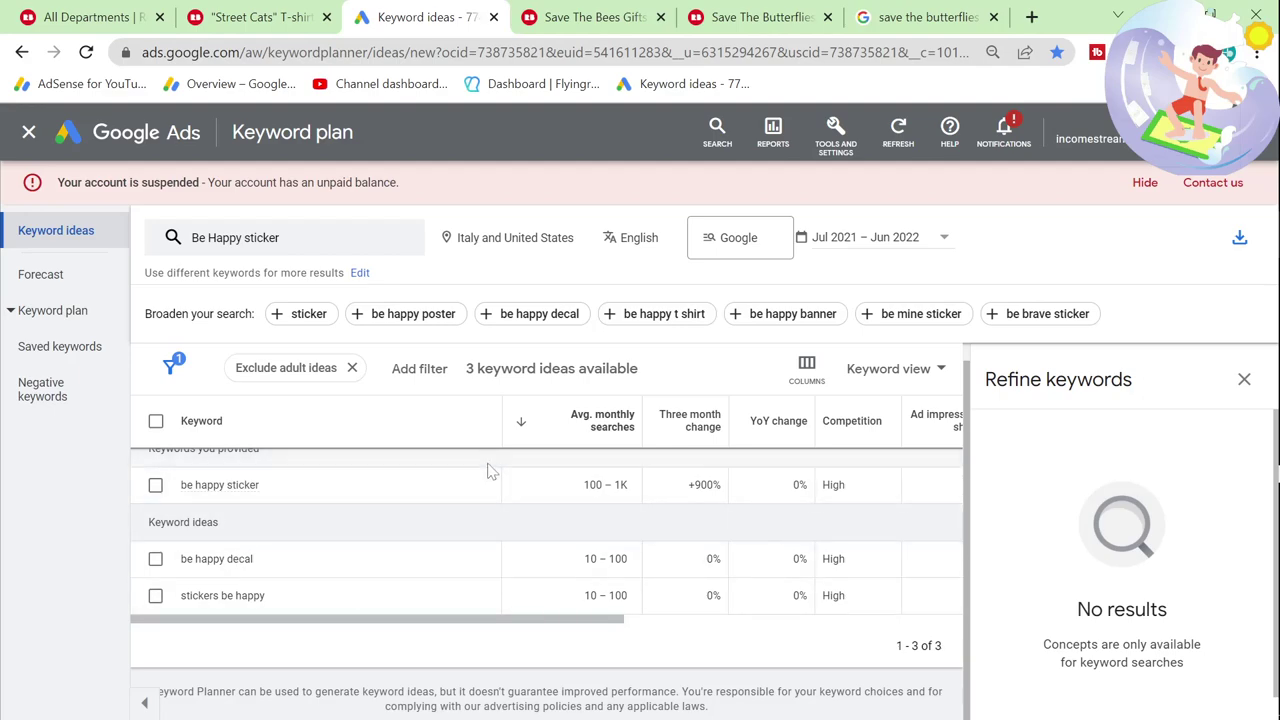
Step: Broaden the keyword search with the suggested "be happy poster" and with "be happy t shirt", getting results for each
click(405, 313)
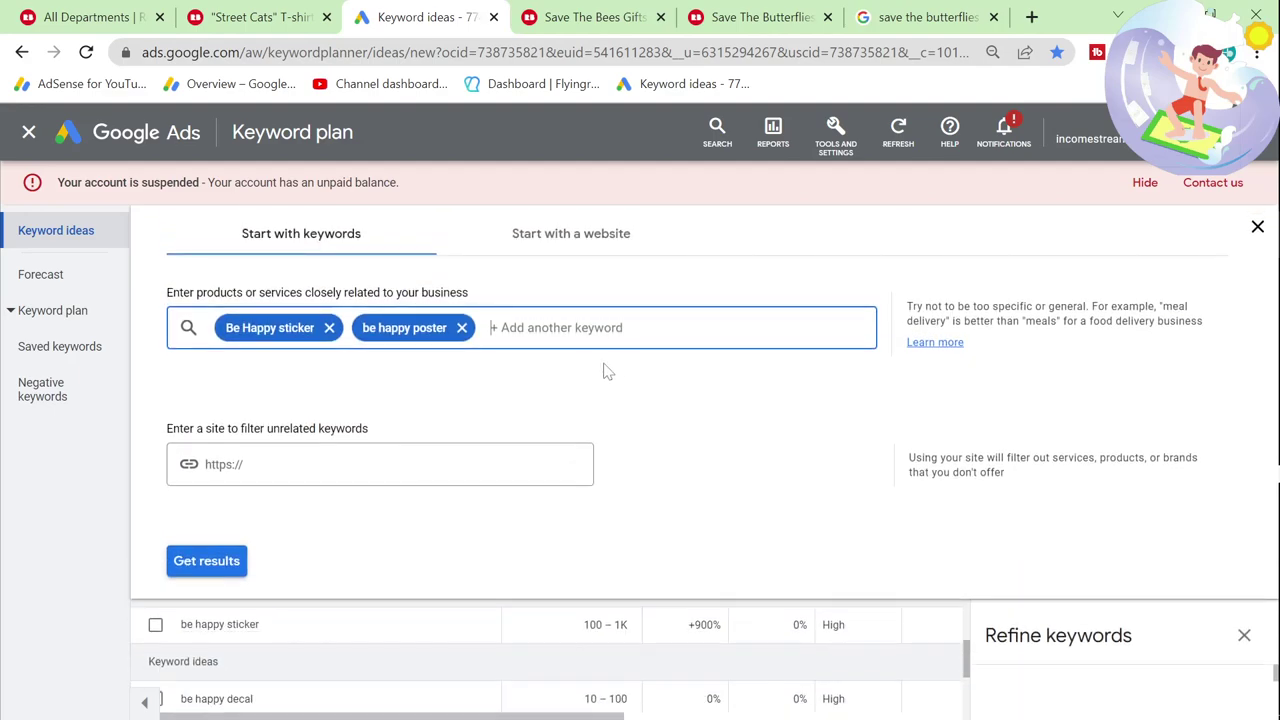
click(207, 562)
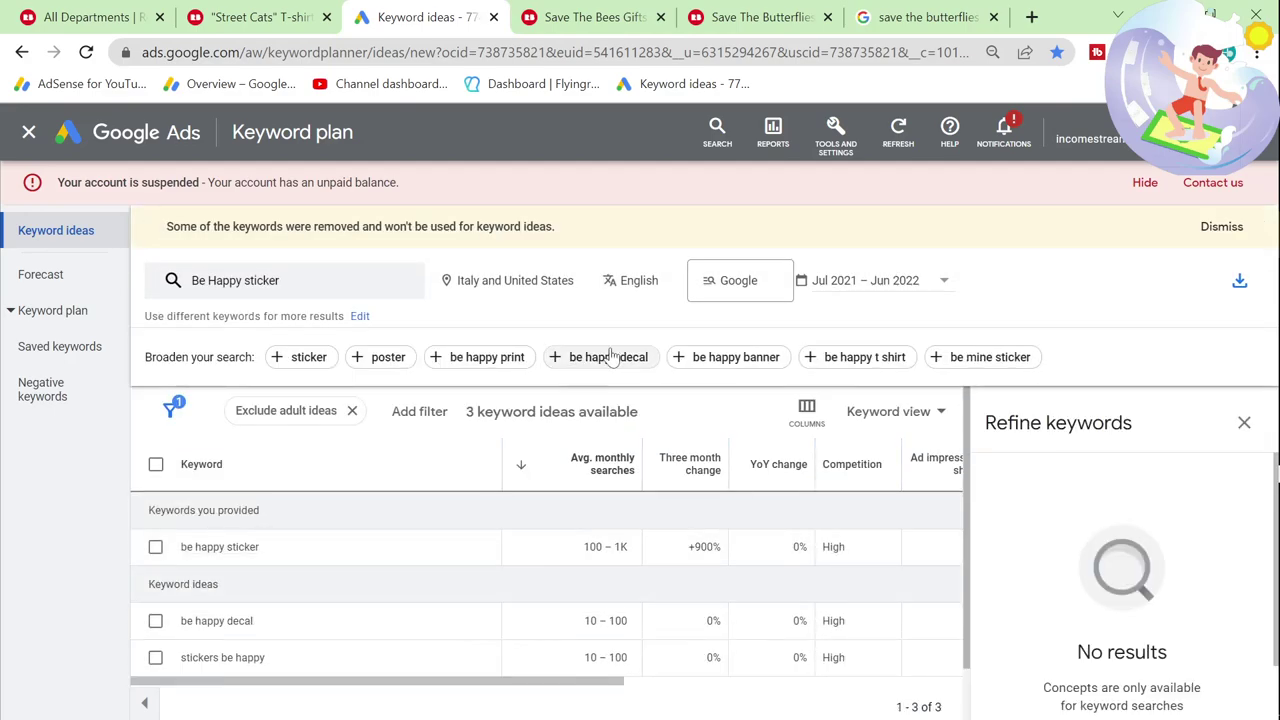
click(826, 358)
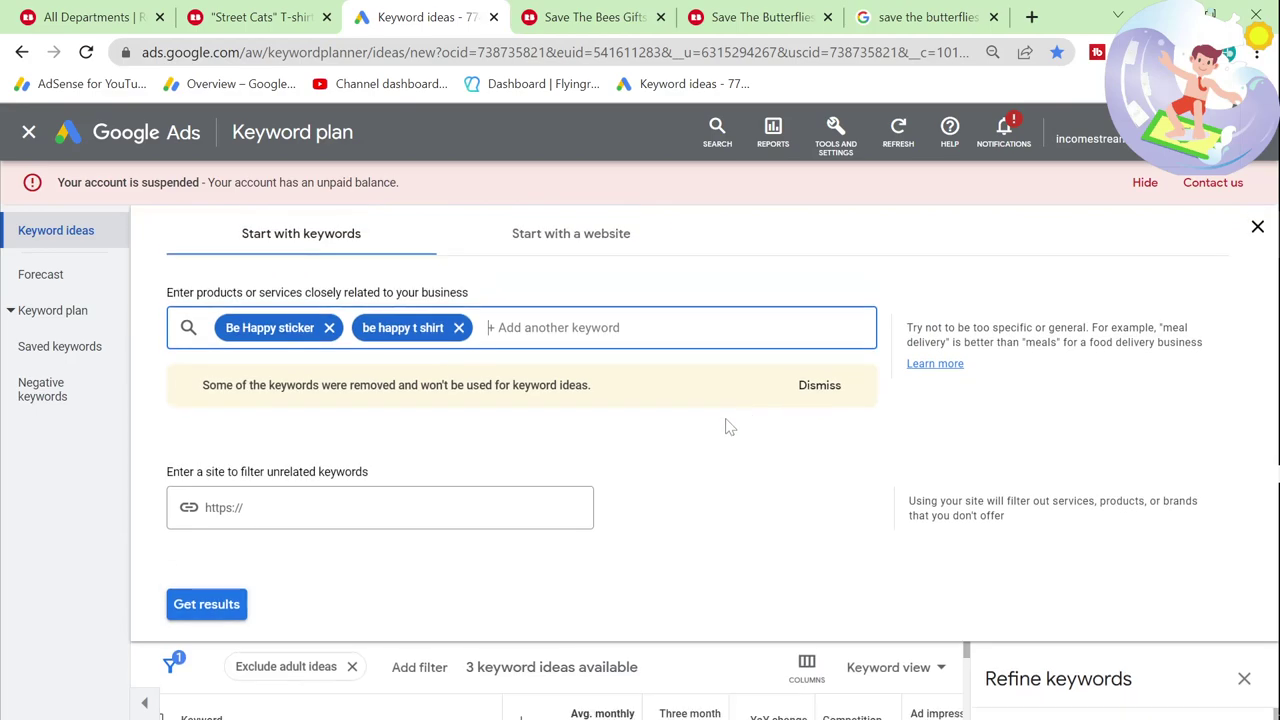
click(222, 606)
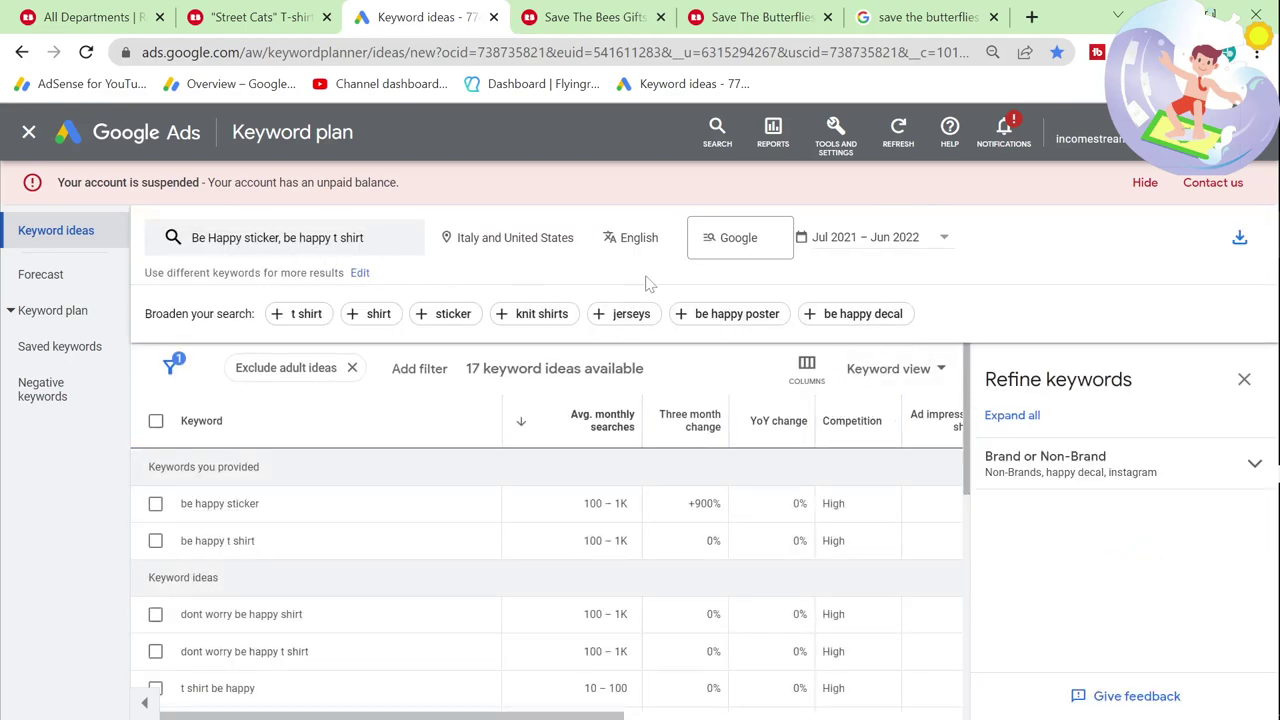
Step: Add "be mine sticker" to the planner keywords, get results and review the monthly searches
click(213, 233)
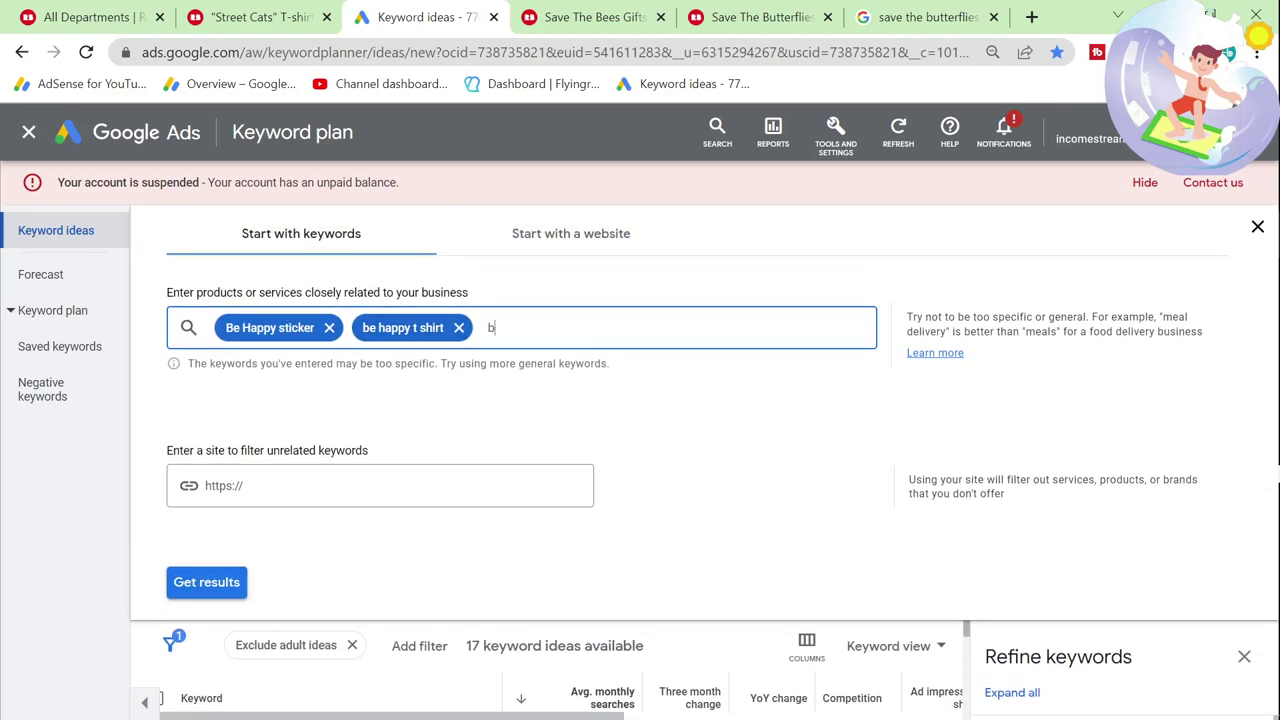
text(be mine sticker)
key(Return)
click(230, 562)
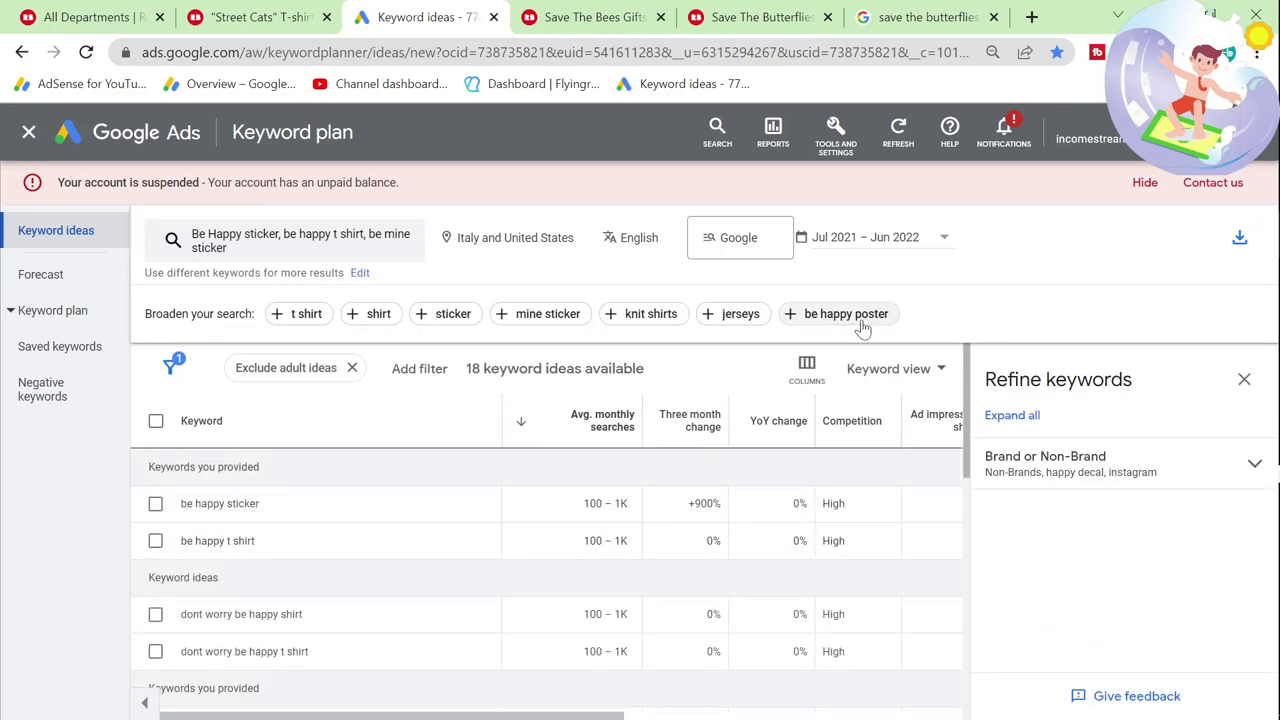
scroll(525, 510, down, 5)
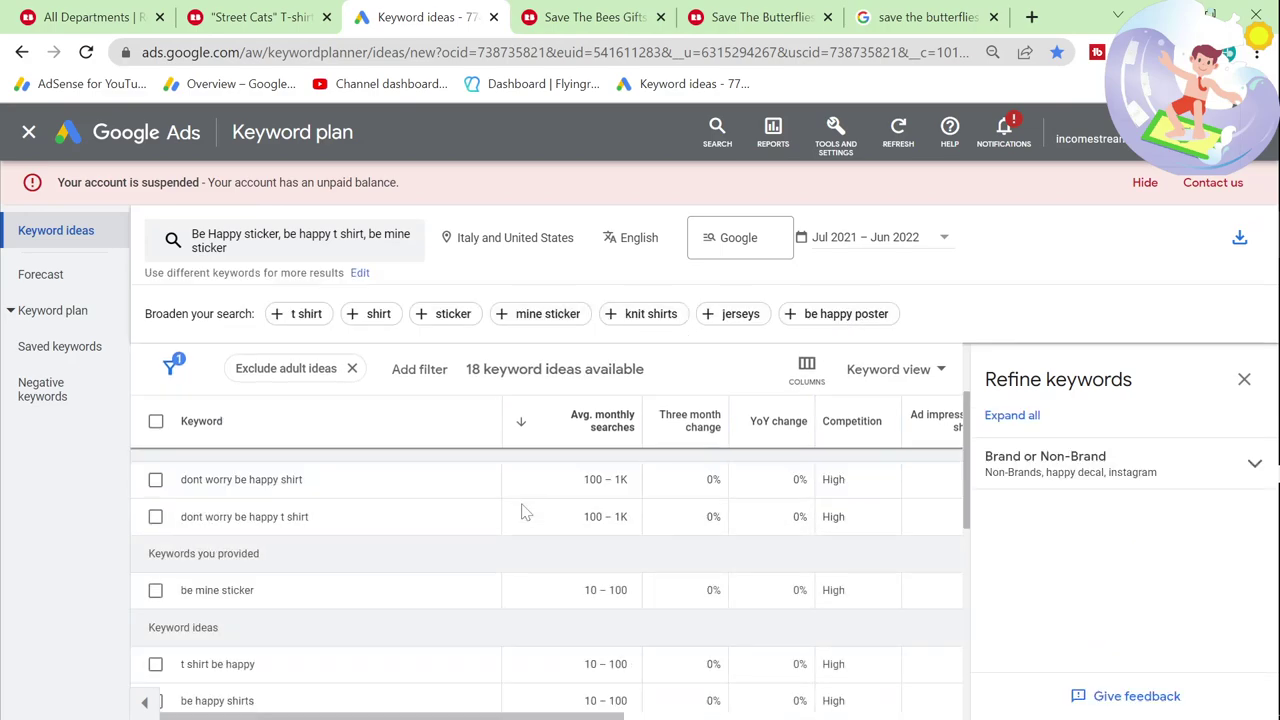
scroll(432, 519, up, 2)
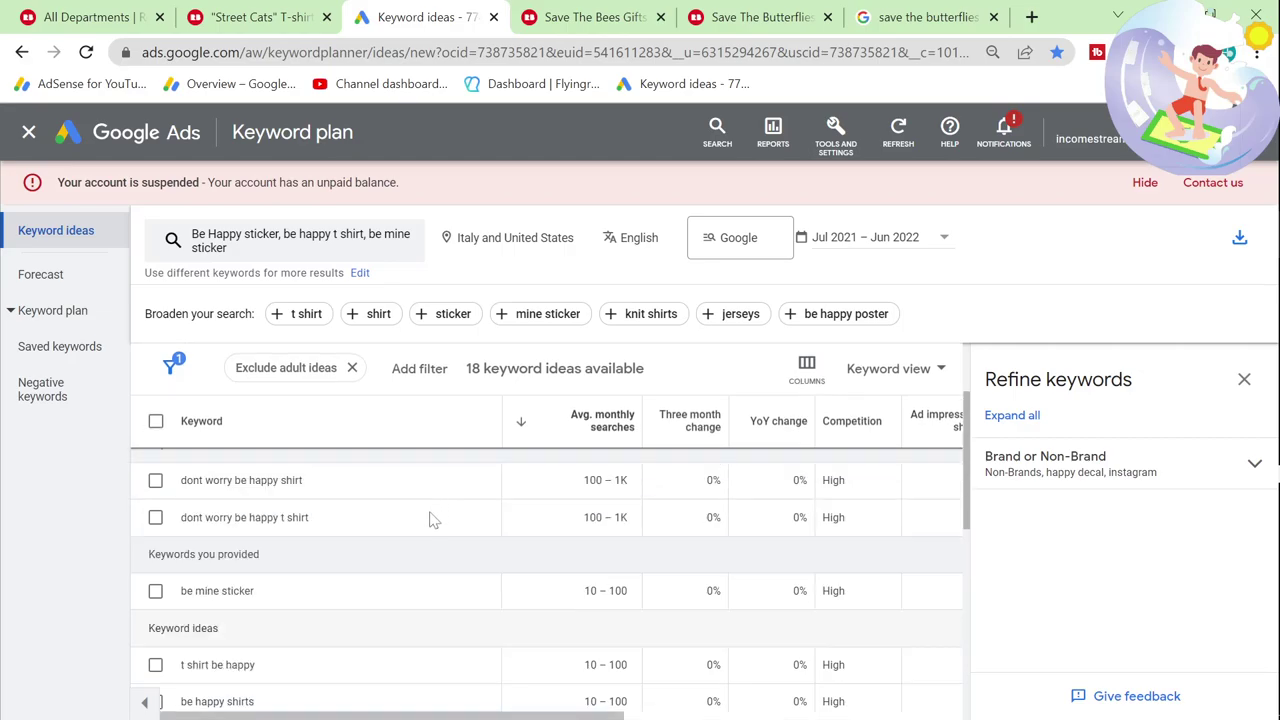
Step: Copy "be mine sticker" from the keyword list, search Google for it, find "redbub" in the results and open Redbubble's Be Mine Stickers page
drag(285, 590, 158, 598)
key(ctrl+c)
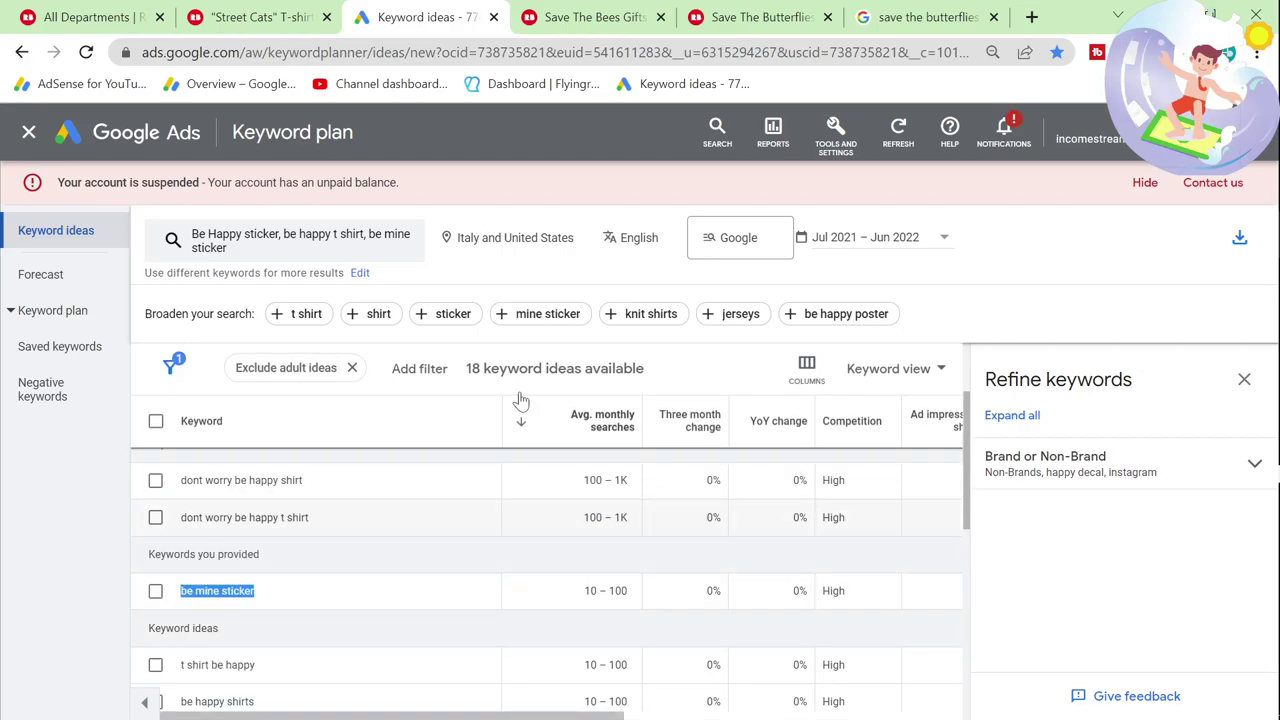
click(945, 17)
click(780, 52)
key(ctrl+v)
key(Return)
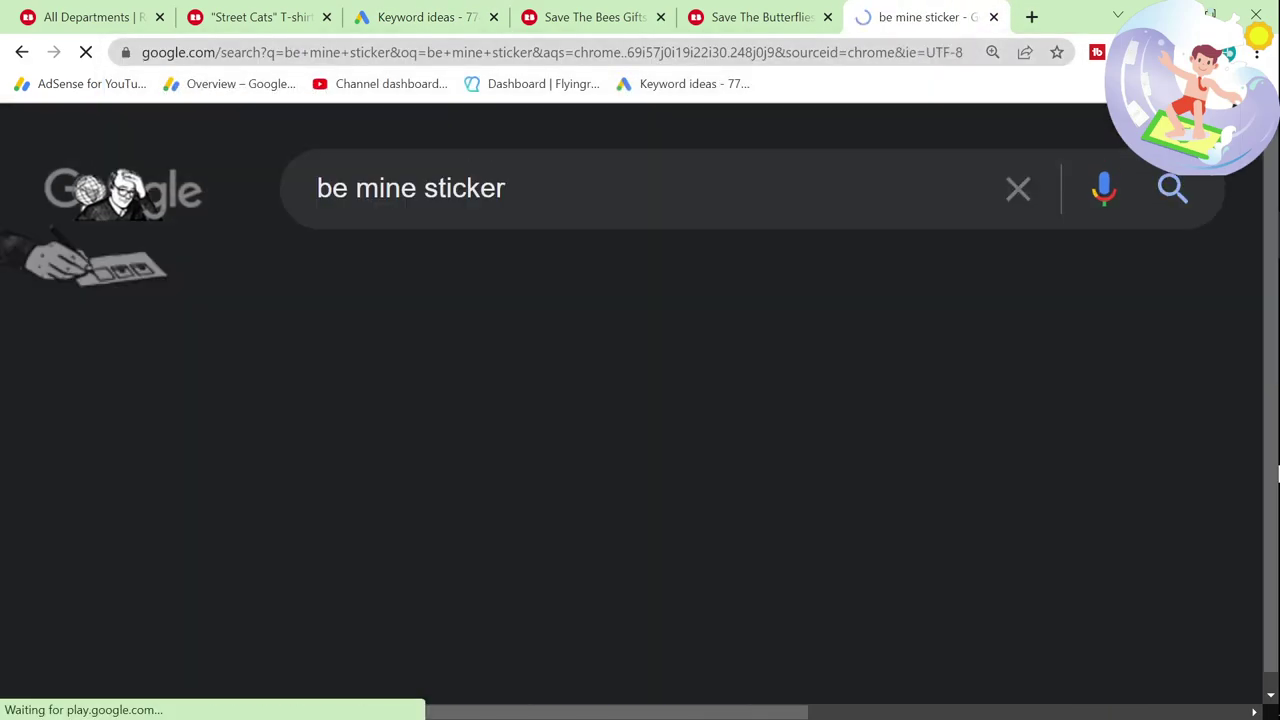
key(Return)
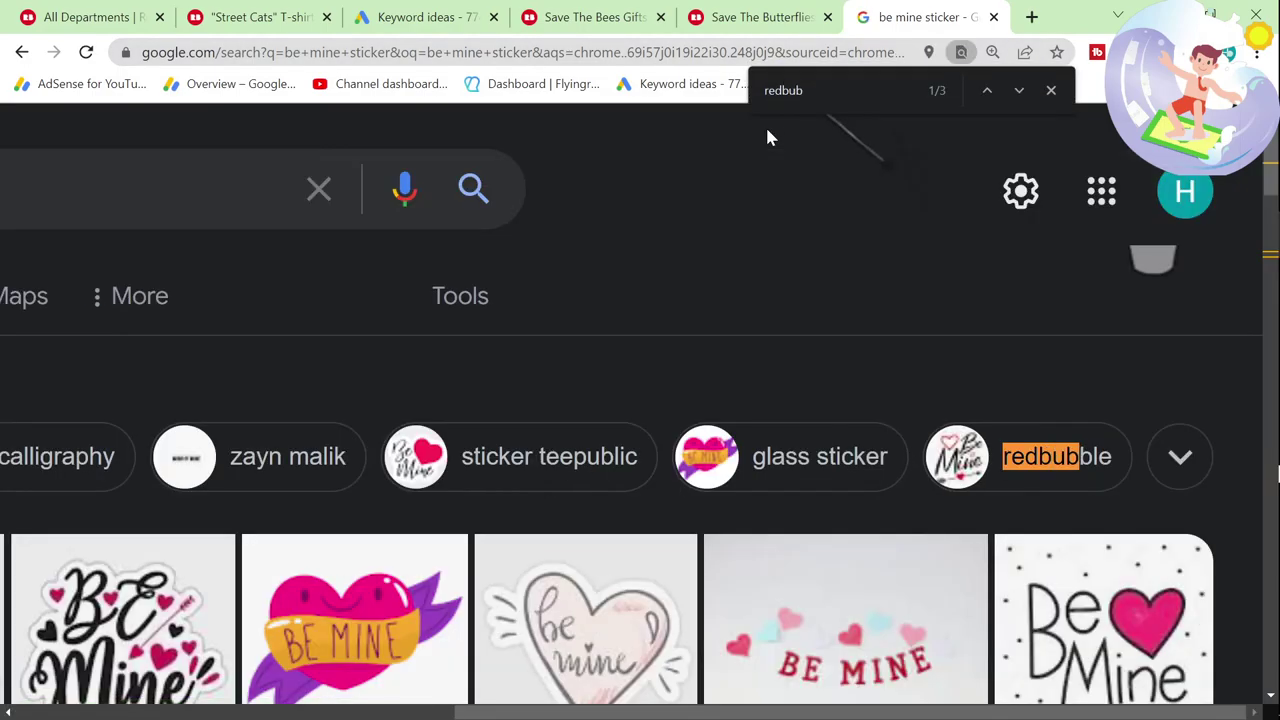
key(Return)
click(376, 410)
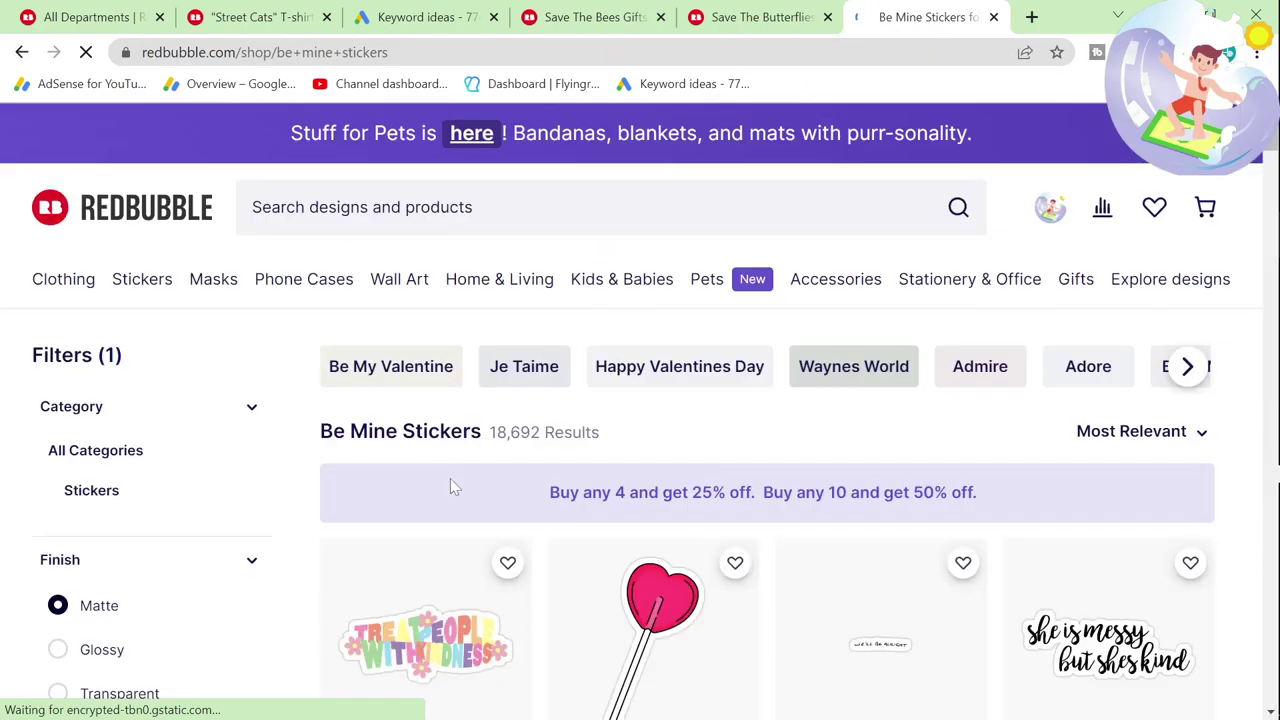
Step: Return to Redbubble's top-selling list and copy "life is short and so am i" from the pullover hoodie's title
click(425, 17)
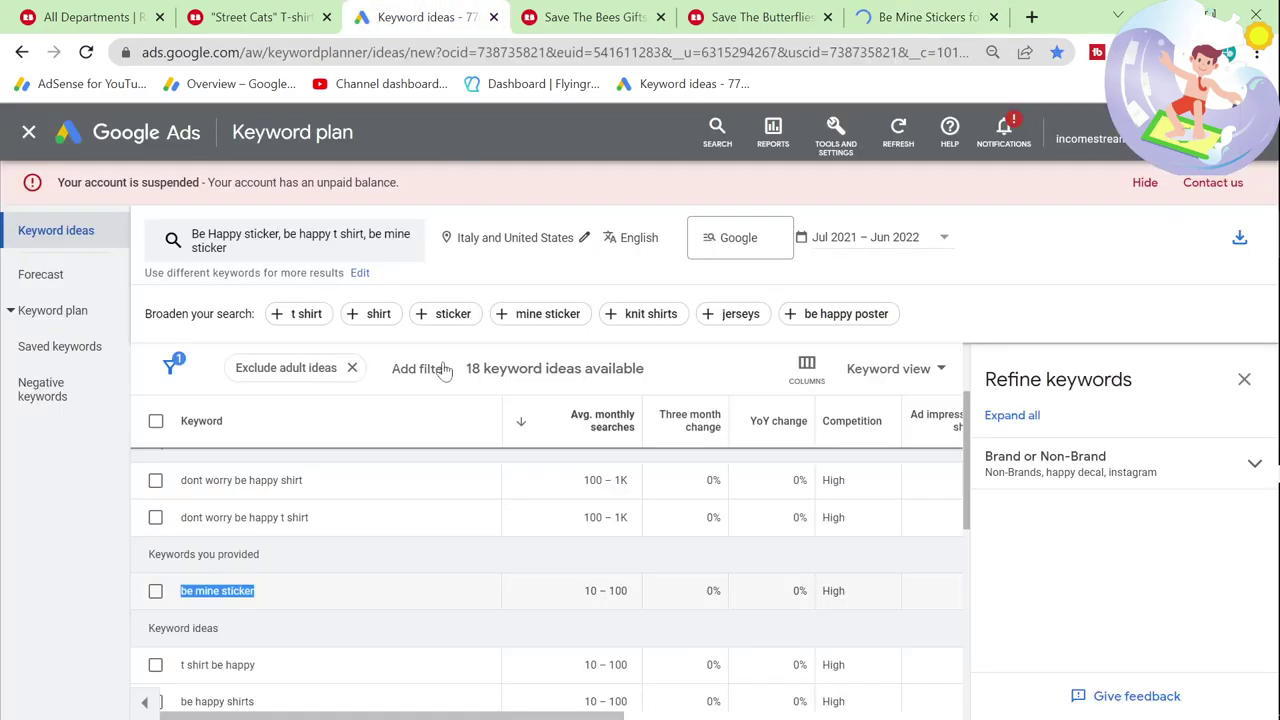
click(270, 17)
click(125, 17)
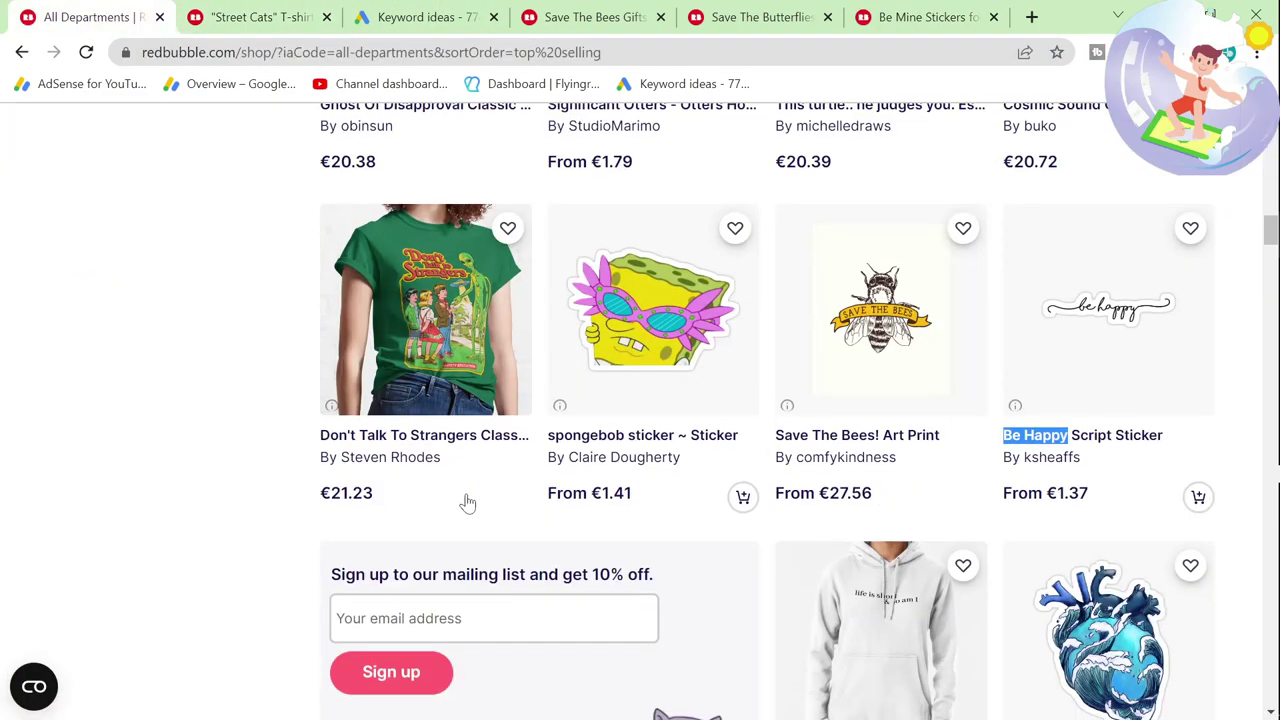
scroll(575, 600, down, 3)
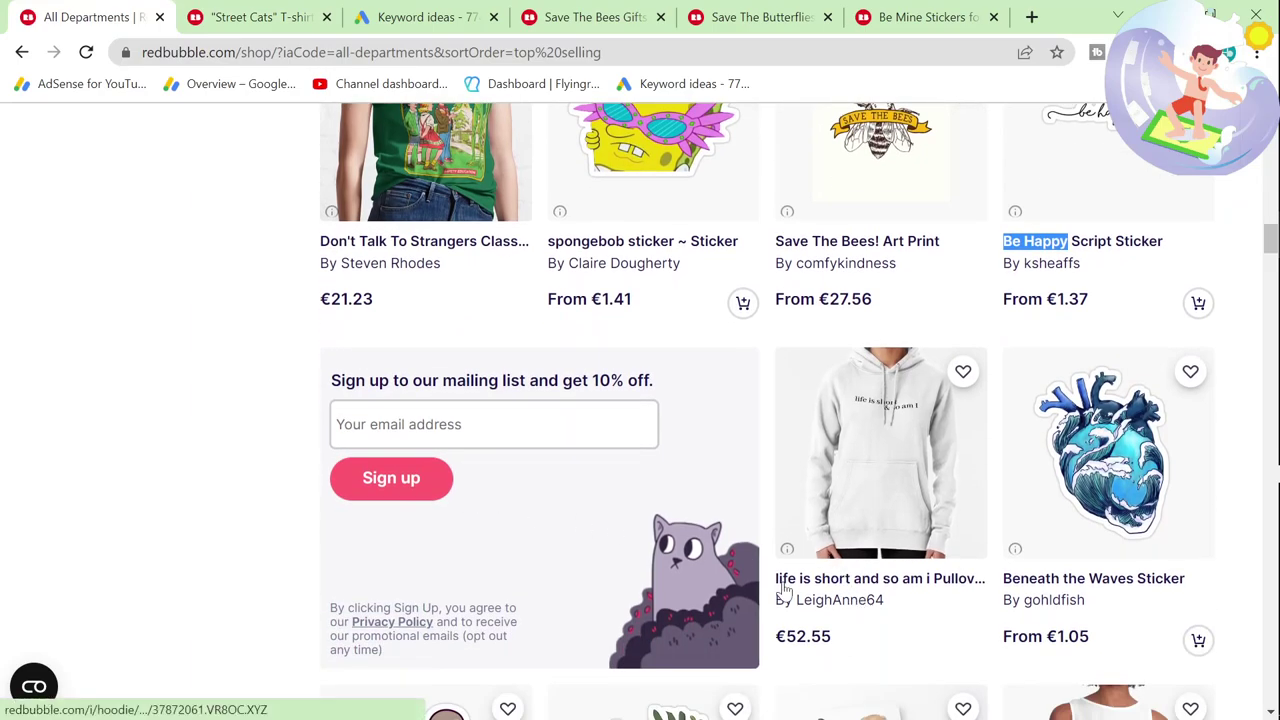
drag(771, 585, 936, 580)
Step: Replace the planner keywords with "life is short and so am i", get the keyword ideas and review them
click(425, 17)
click(297, 258)
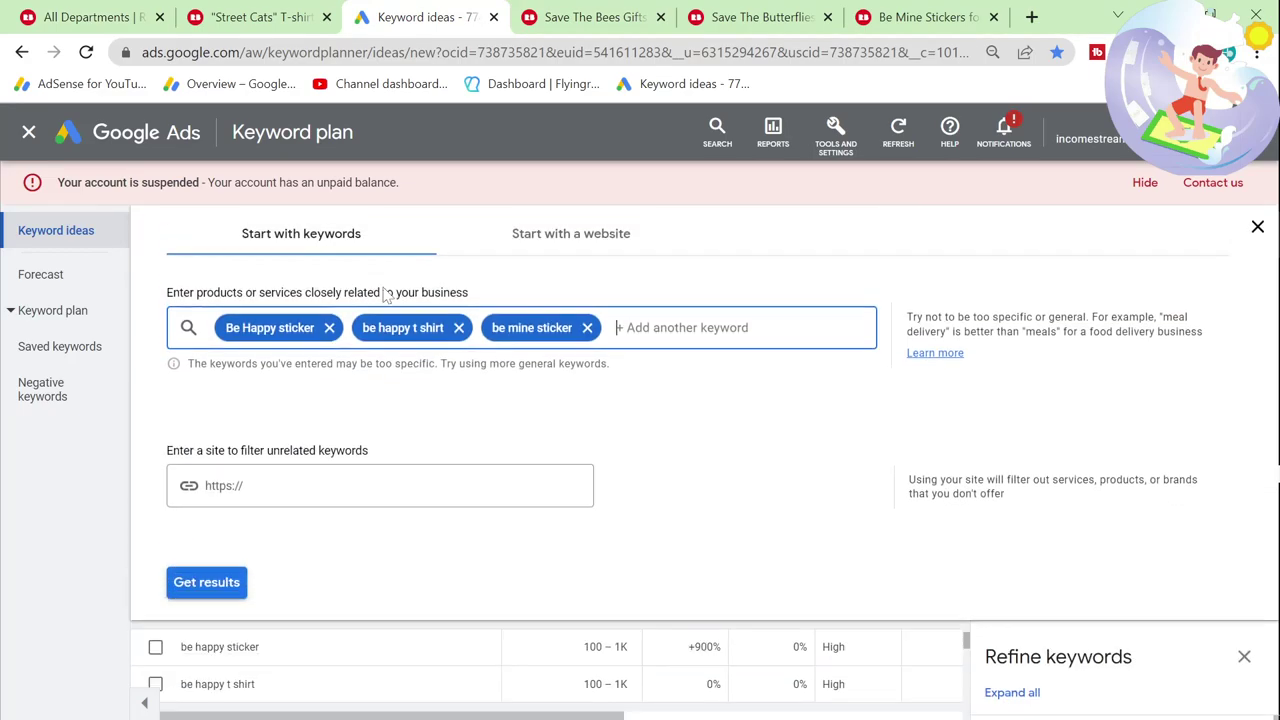
click(329, 327)
click(327, 328)
key(BackSpace)
text(life is short and so am i)
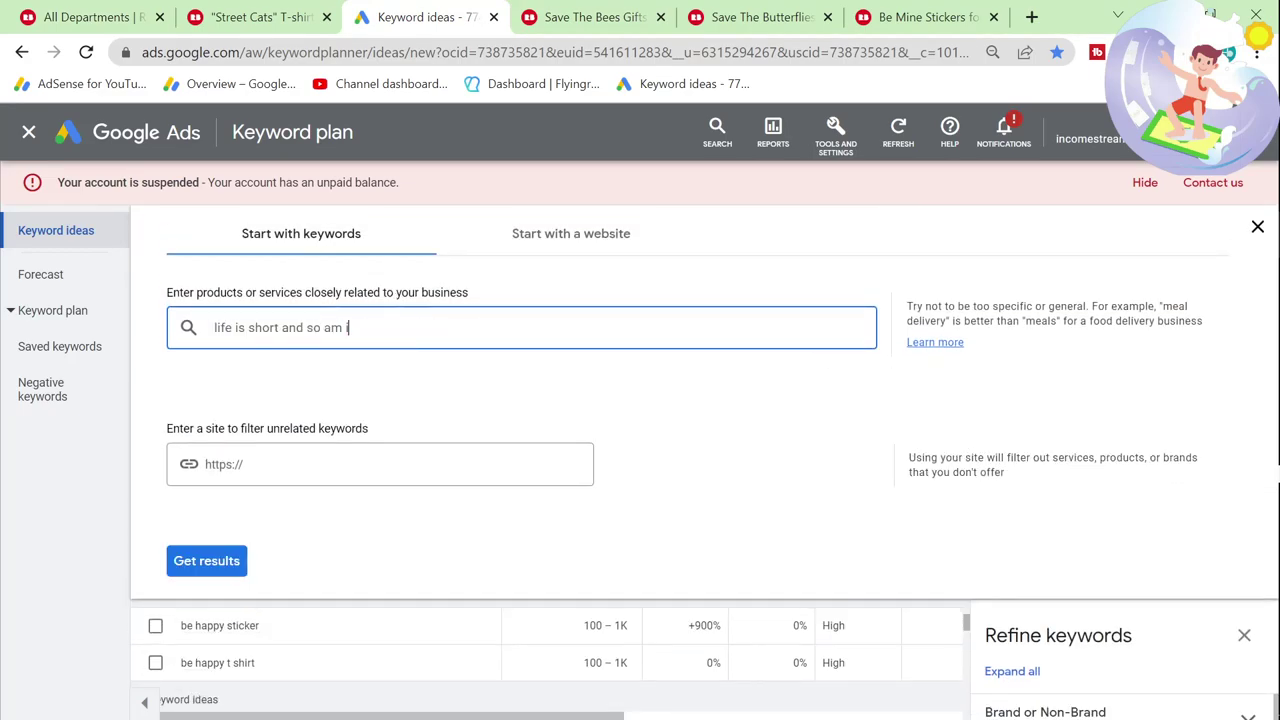
key(Return)
click(210, 562)
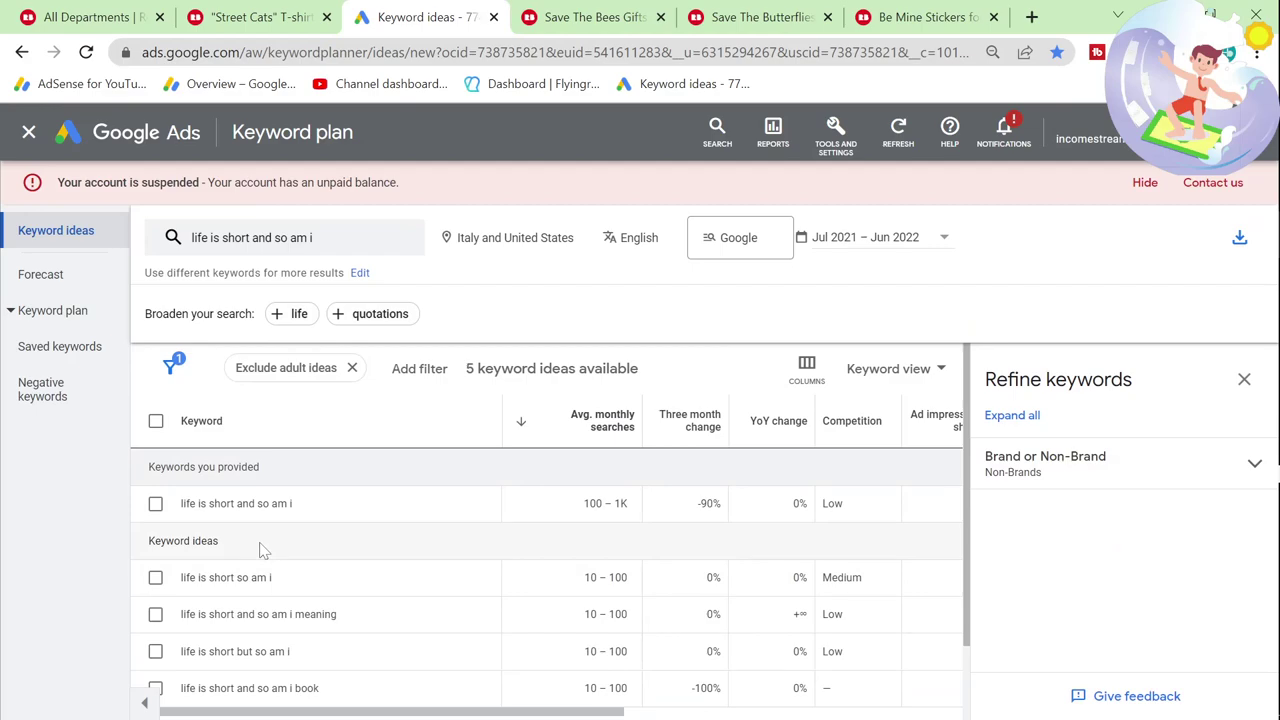
scroll(372, 555, down, 2)
scroll(375, 555, up, 2)
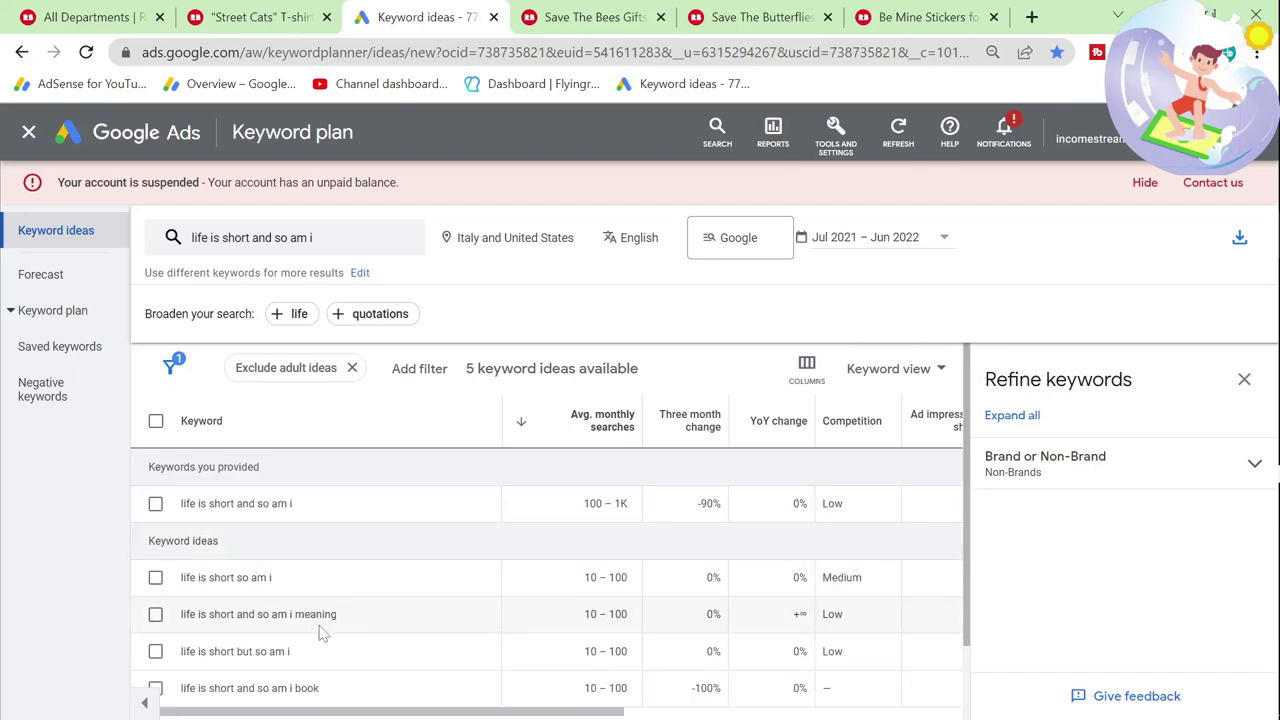
Step: Search Google for "life is short and so am i" in a new tab and look for "redbub" in the results
click(1031, 17)
text(life is short and so am i)
key(Return)
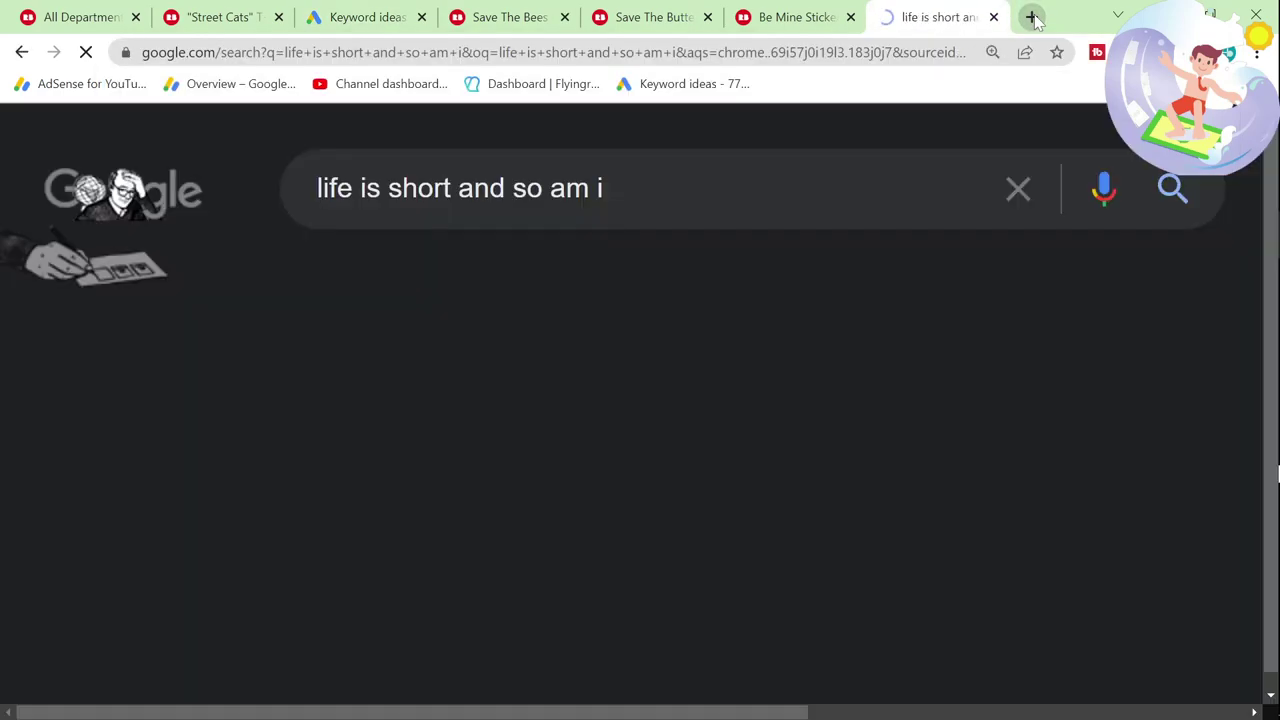
scroll(658, 496, down, 5)
key(ctrl+f)
text(redbub)
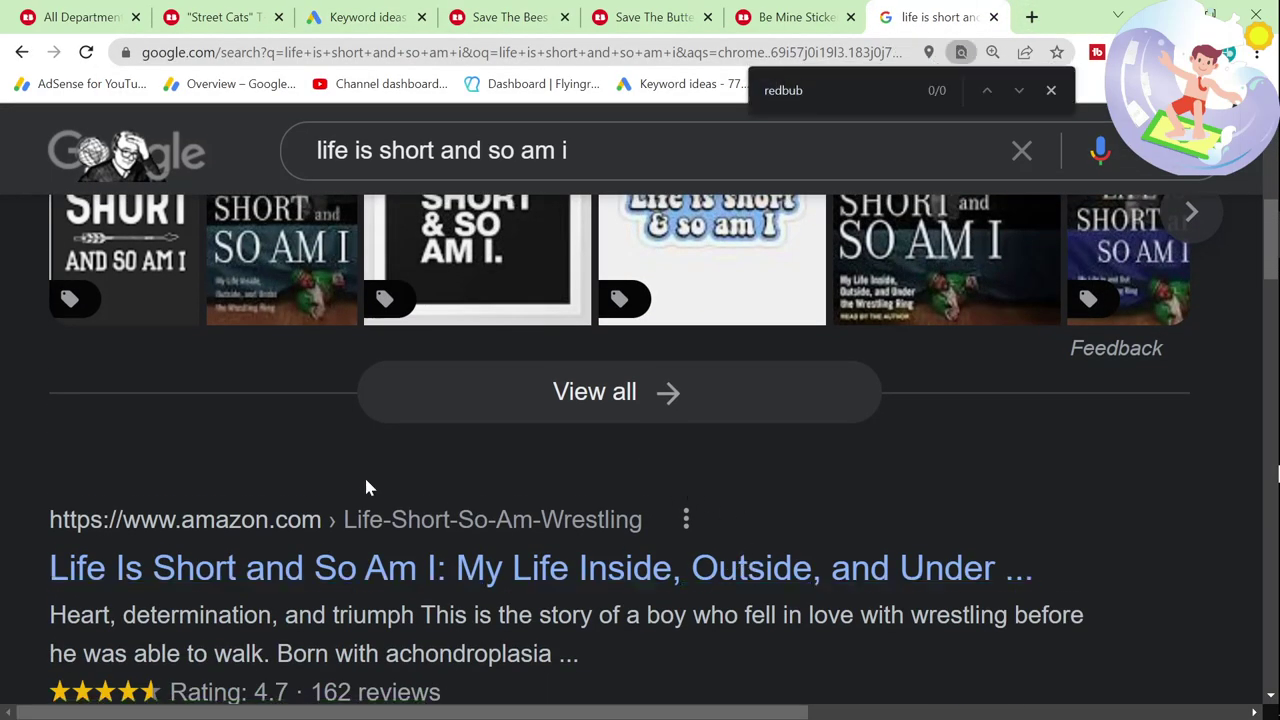
scroll(364, 475, down, 2)
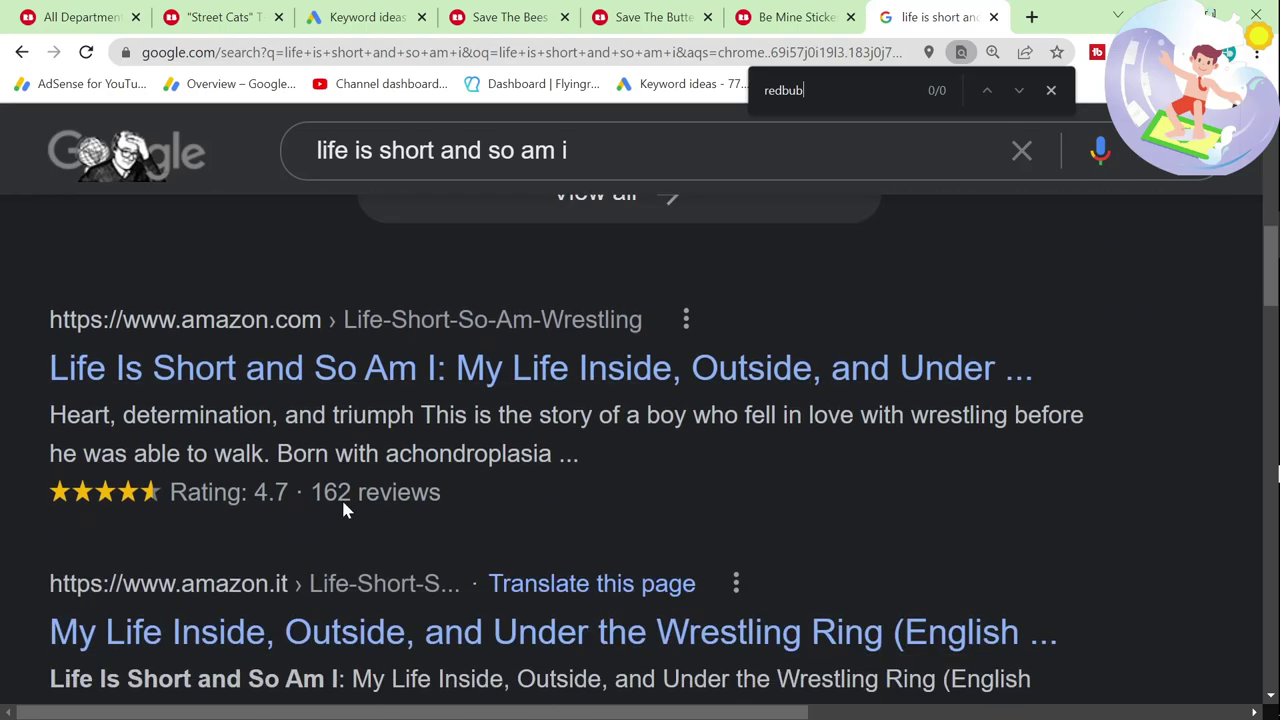
Step: Return to Redbubble's top-selling list and copy the title "Sloth Stack Sticker"
click(365, 17)
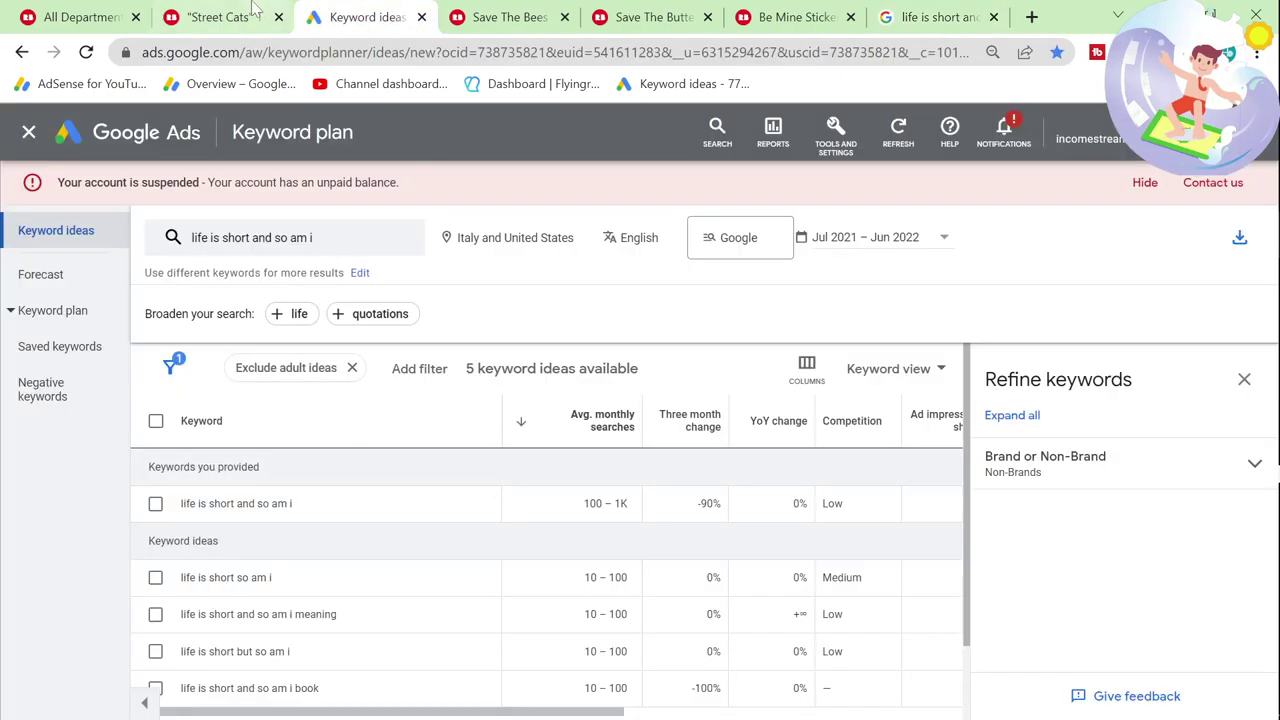
click(255, 10)
click(85, 17)
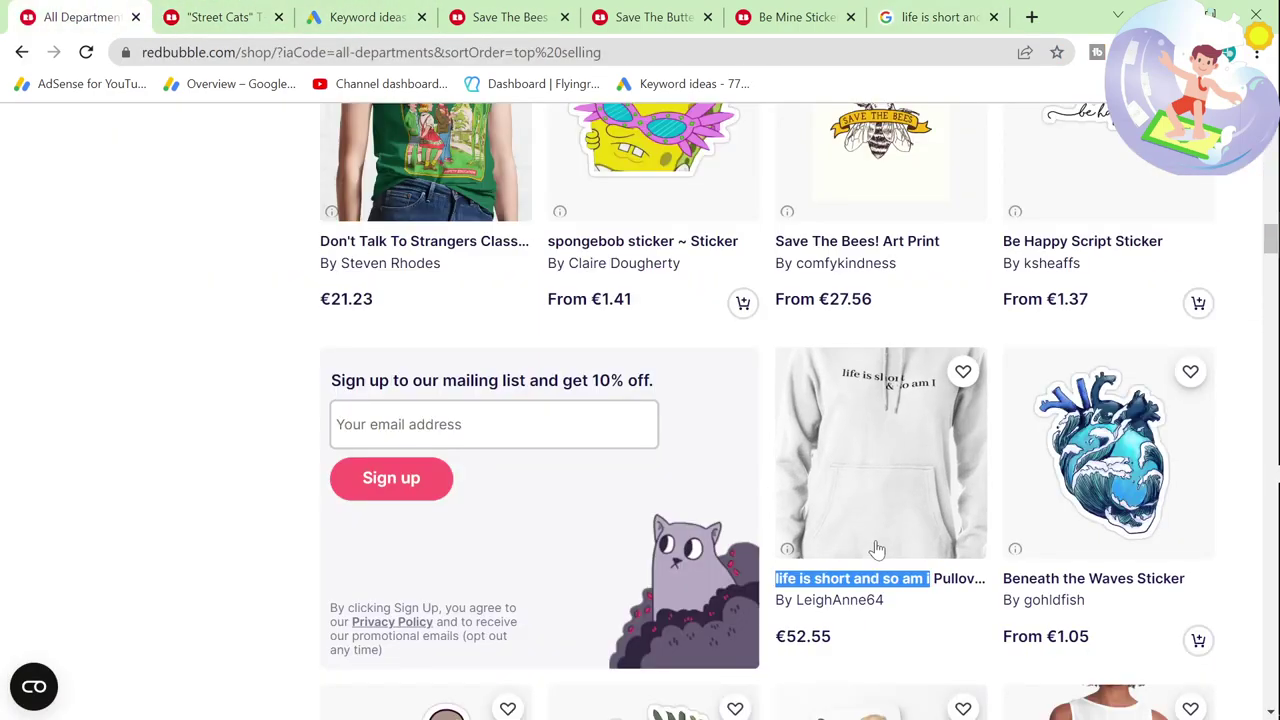
scroll(870, 545, down, 3)
scroll(868, 580, down, 1)
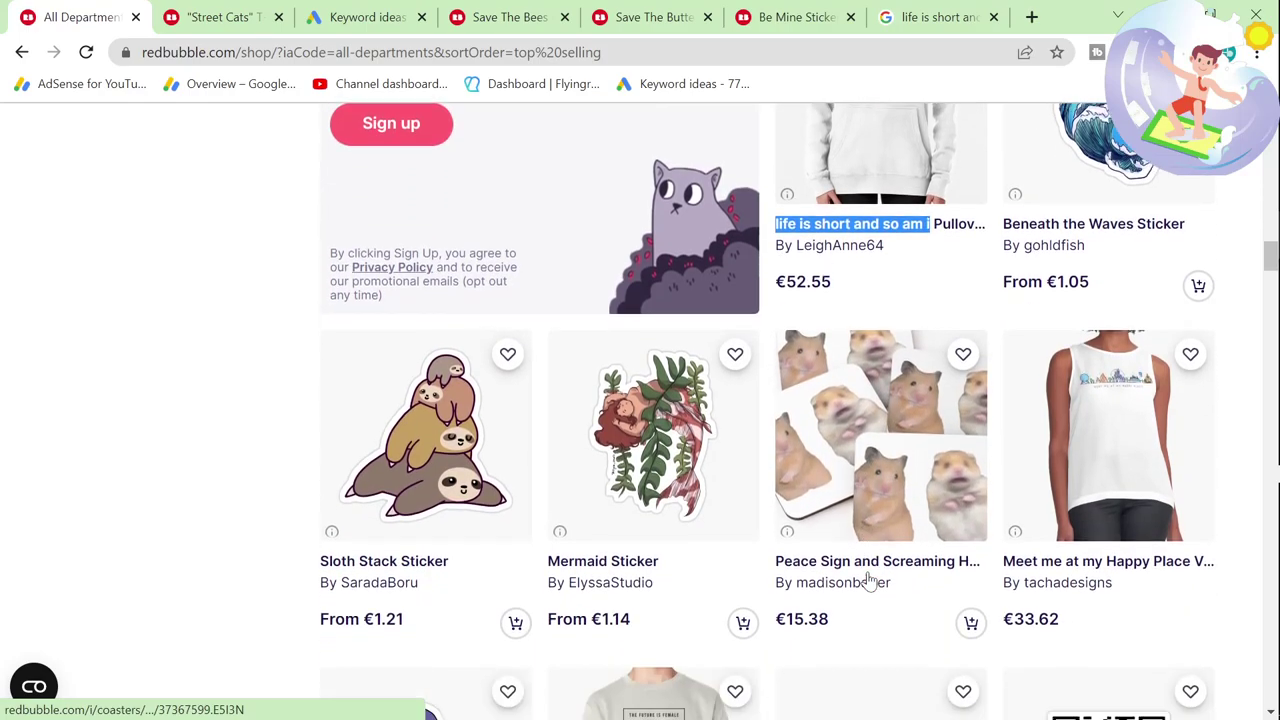
drag(312, 515, 428, 516)
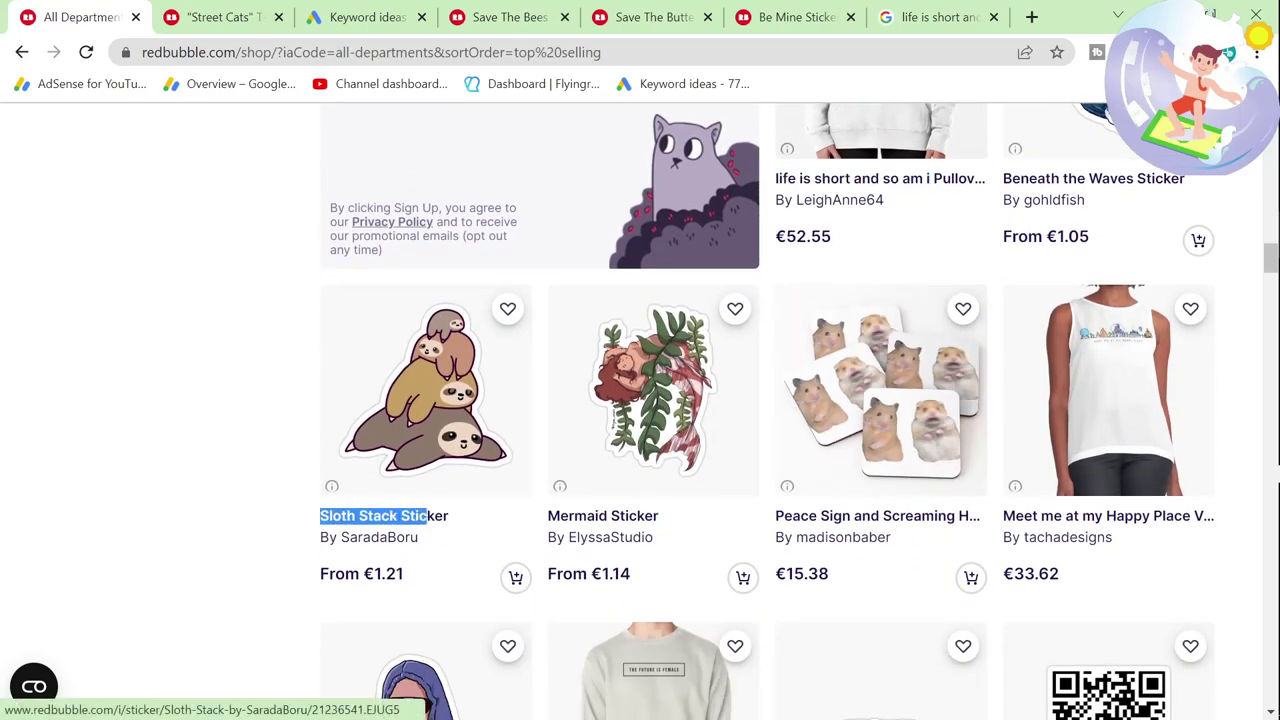
Step: Replace the planner keyword with "Sloth Stack Sticker" and get its keyword ideas
click(366, 17)
click(360, 246)
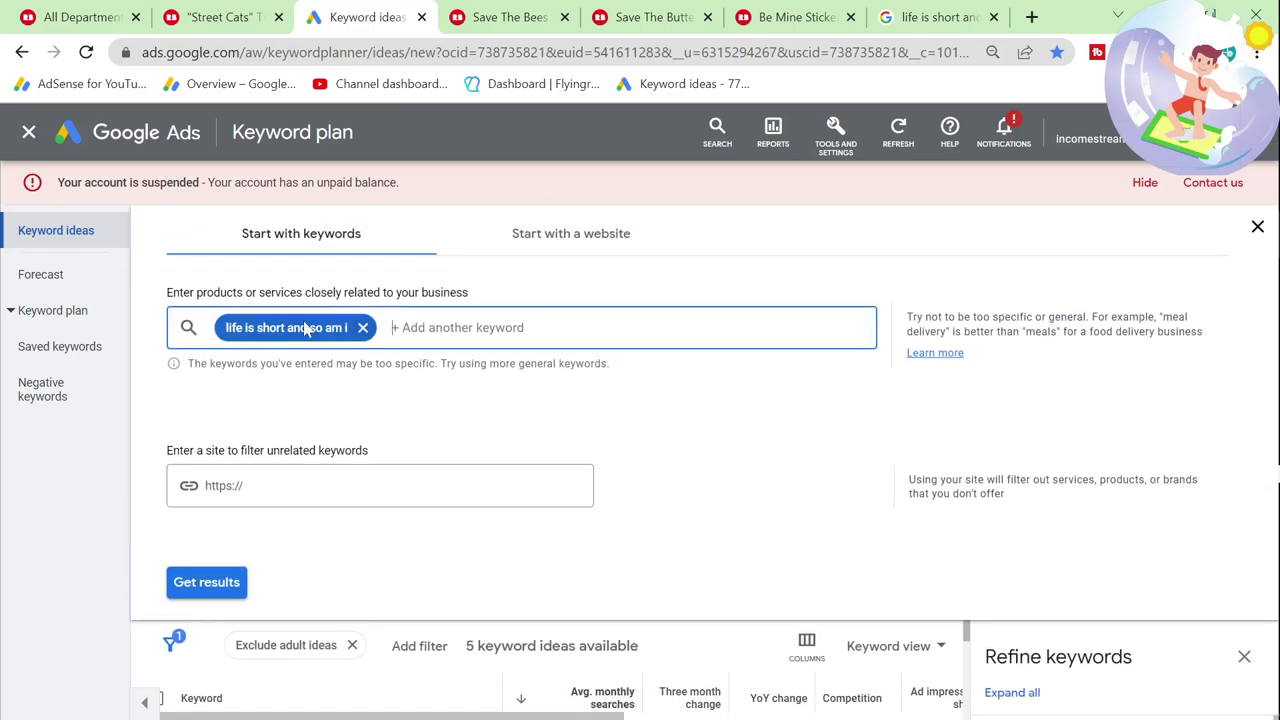
click(362, 328)
text(Sloth Stack Sticker)
click(228, 582)
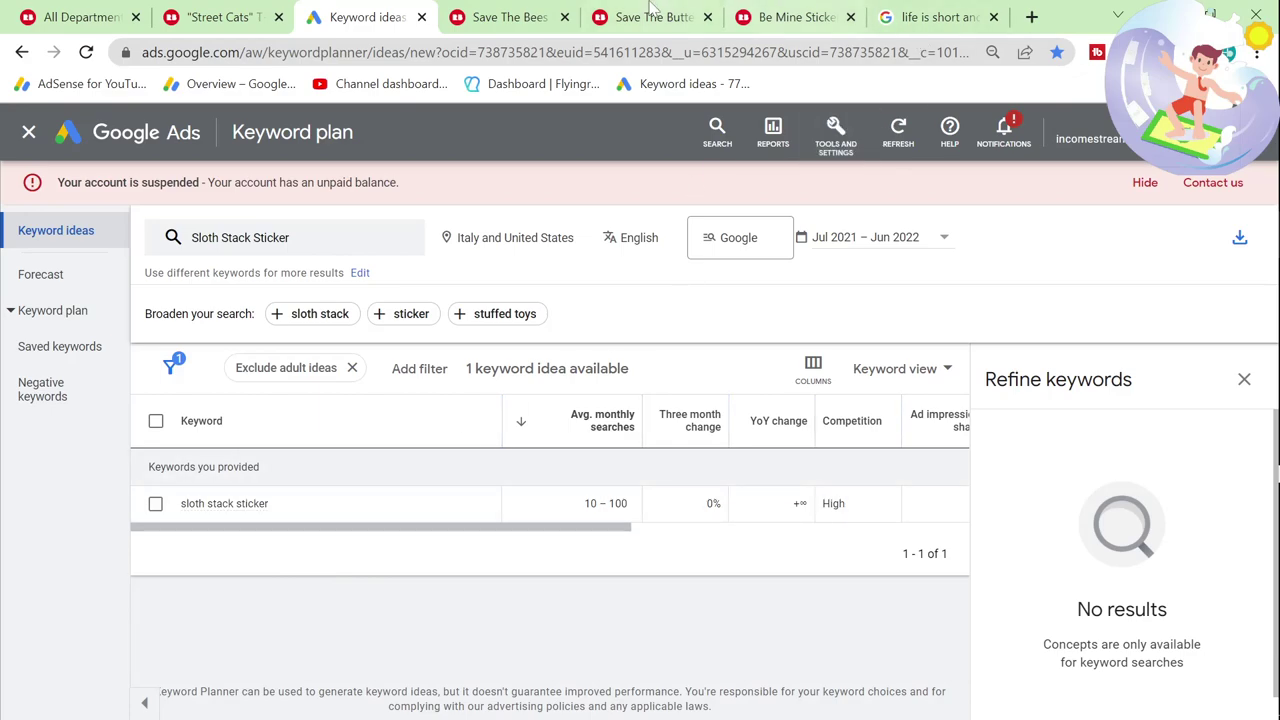
Step: Search Redbubble for "Sloth Stack Sticker" in place of the "save the bees" query and check the competing designs
click(510, 17)
click(560, 207)
key(ctrl+a)
text(Sloth Stack Sticker)
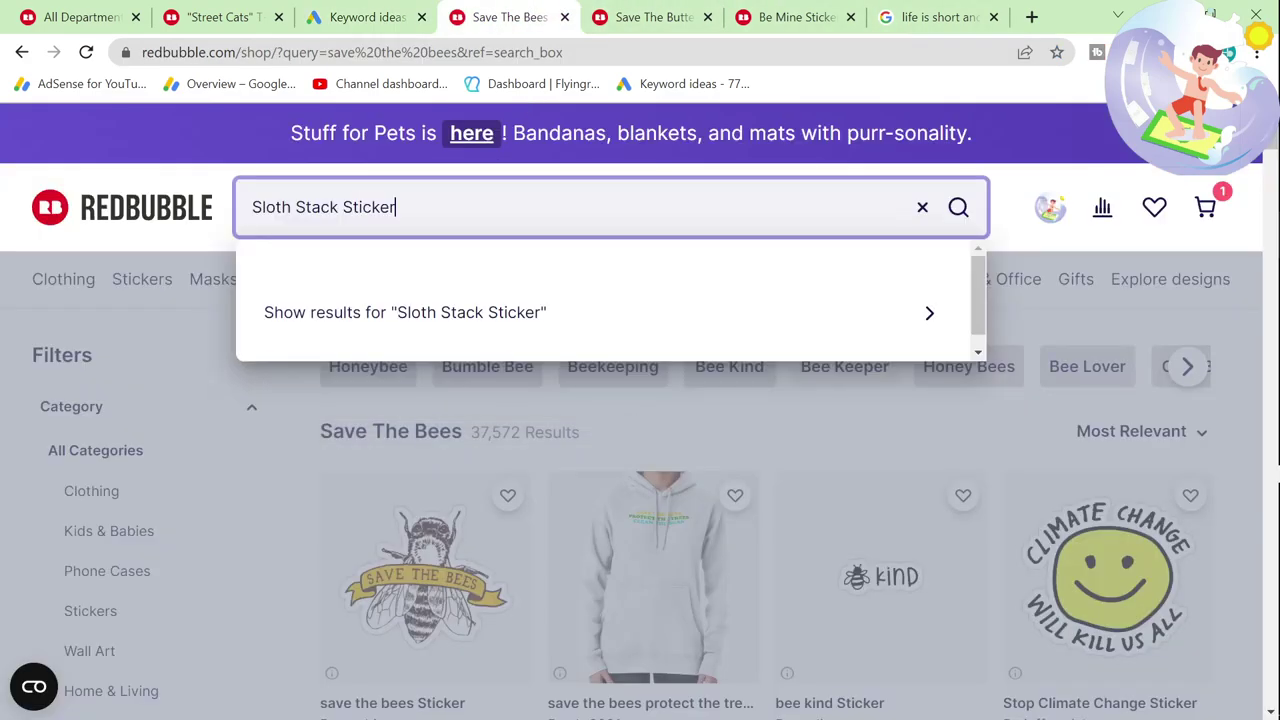
key(Return)
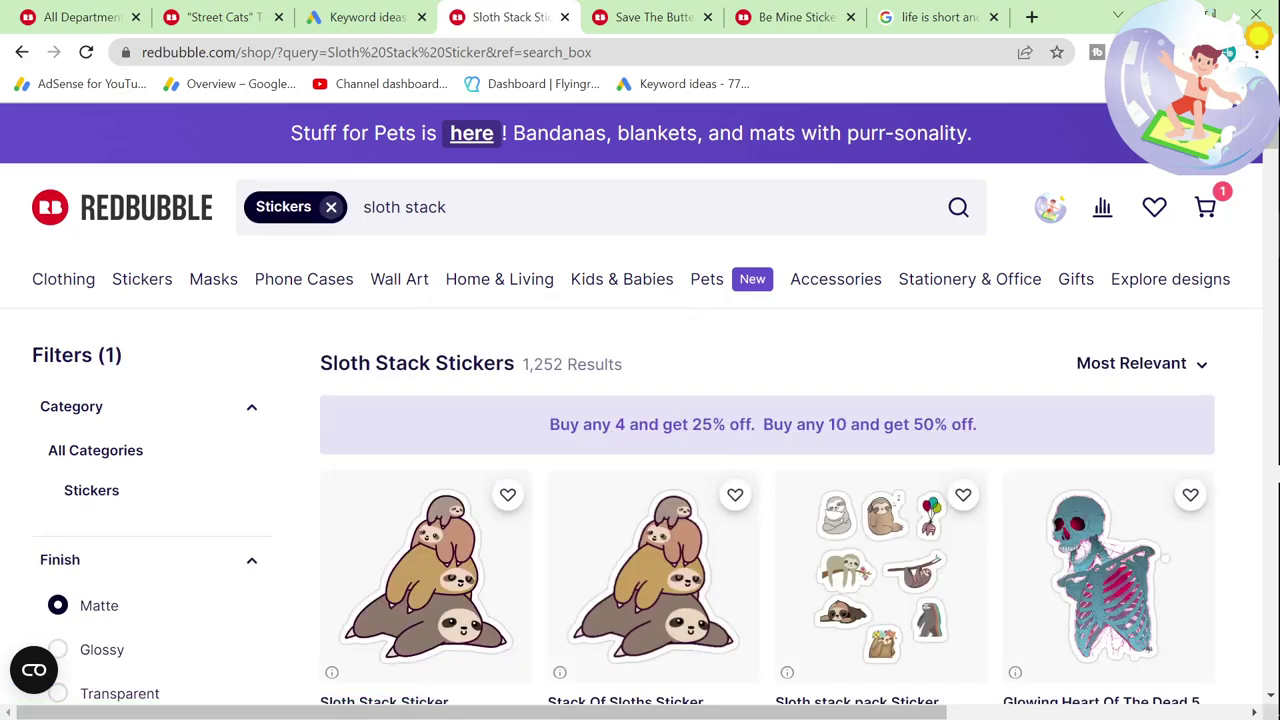
scroll(511, 380, down, 2)
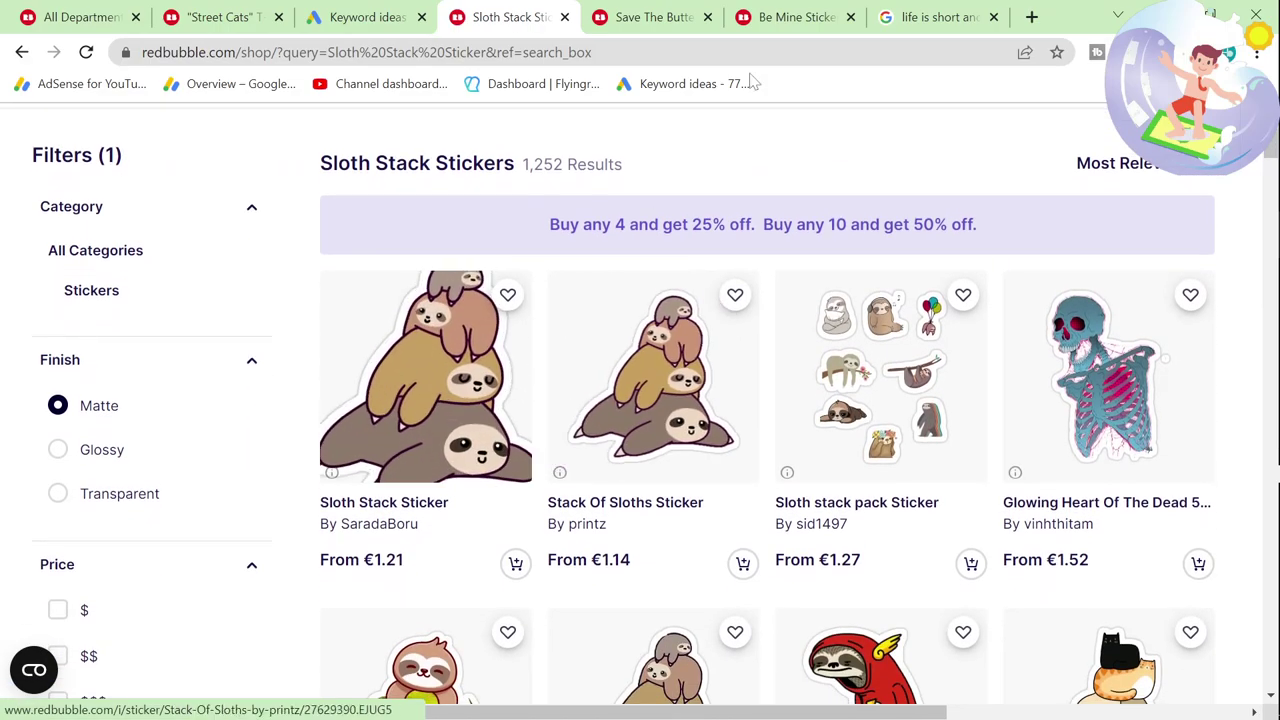
Step: Return to the keyword planner, add "stack sticker" alongside "Sloth Stack Sticker" and get the keyword ideas
click(780, 17)
click(618, 17)
click(360, 17)
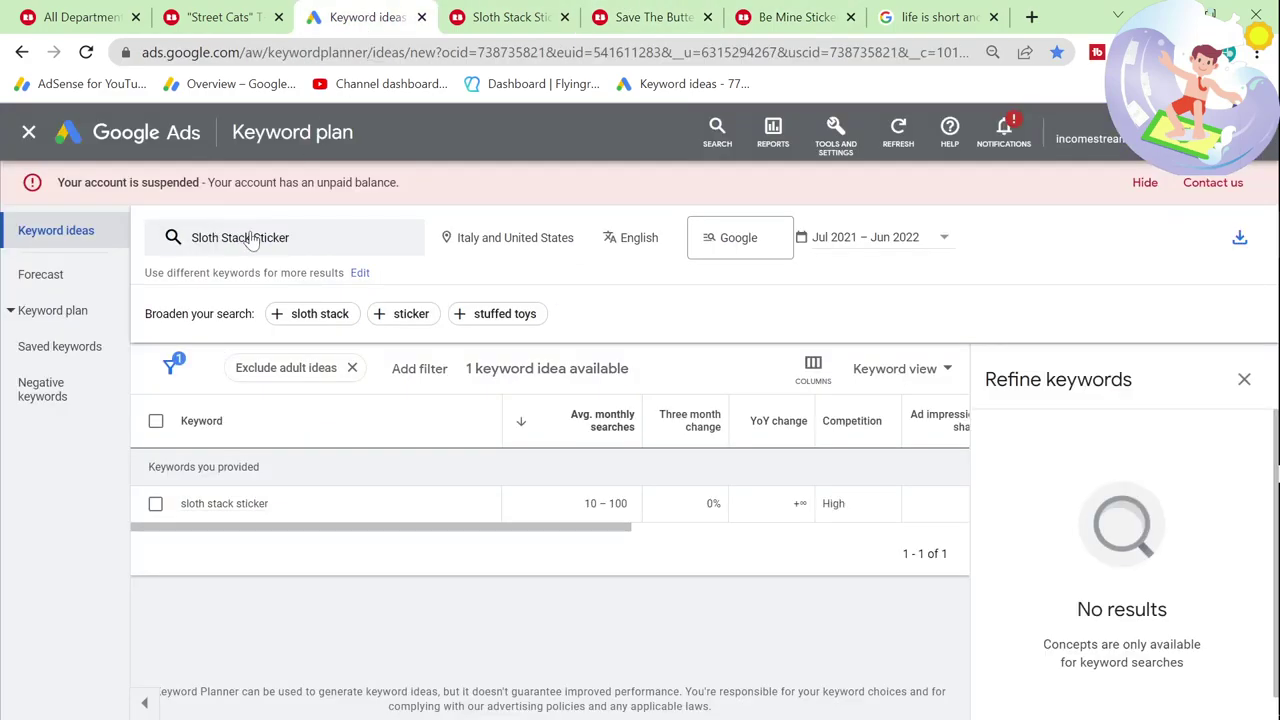
click(297, 245)
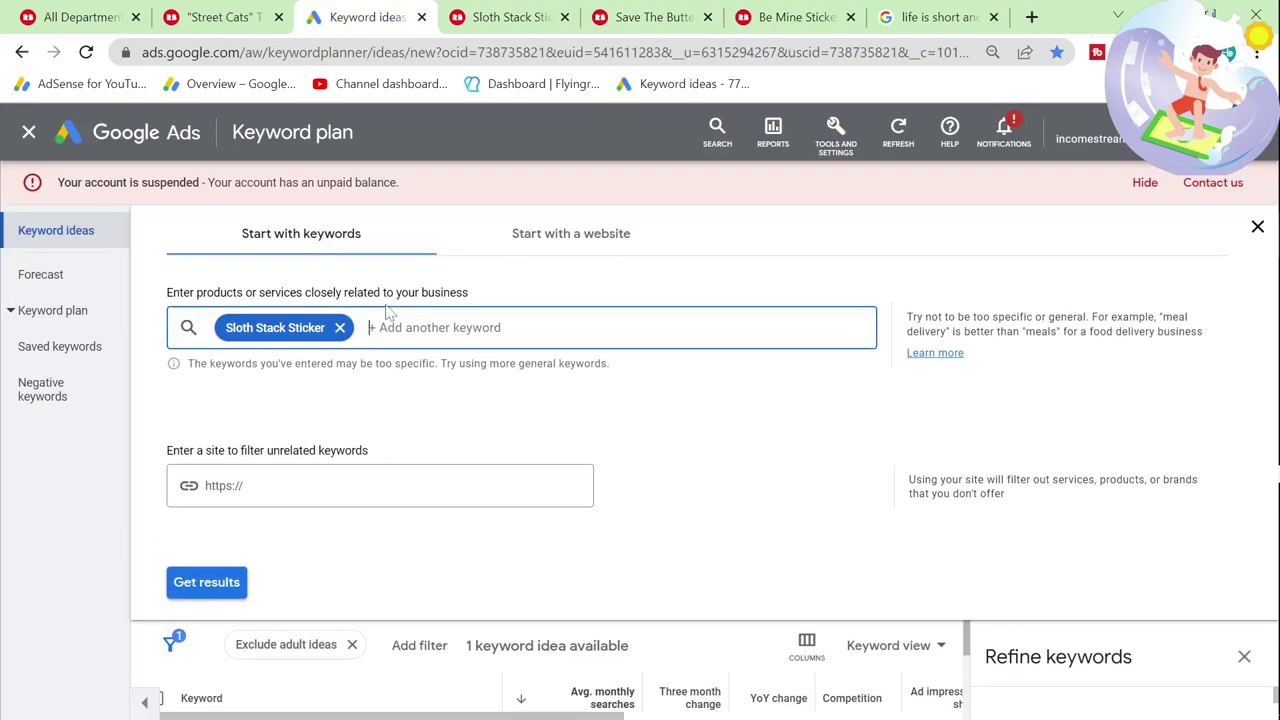
text(er)
key(Return)
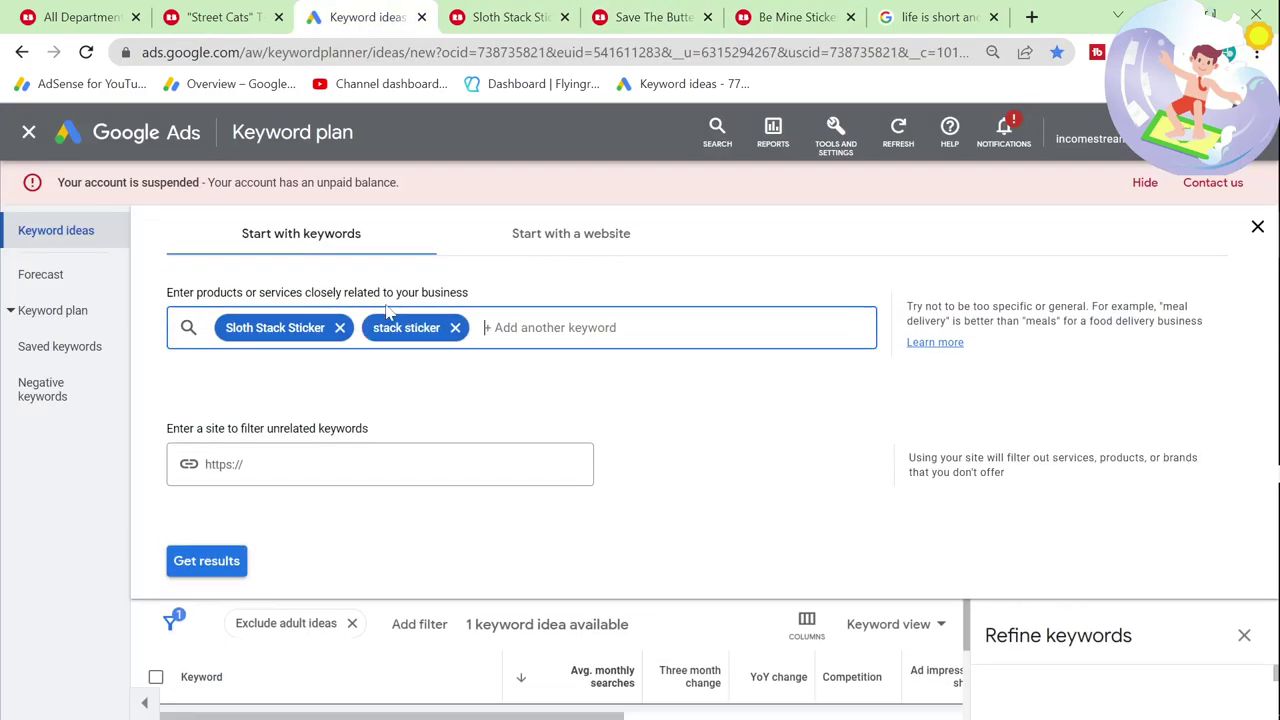
click(199, 568)
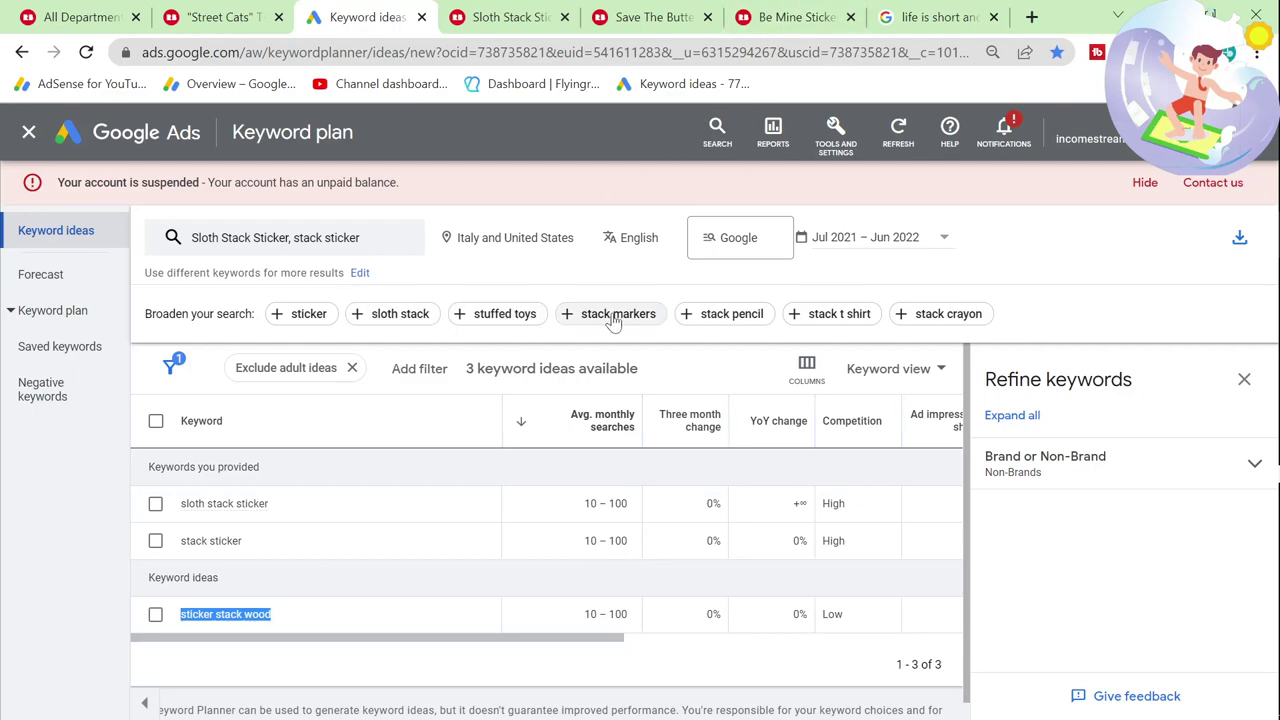
Step: Broaden the planner search with "sloth stack" and "dog stack", getting the keyword ideas after each addition
click(400, 313)
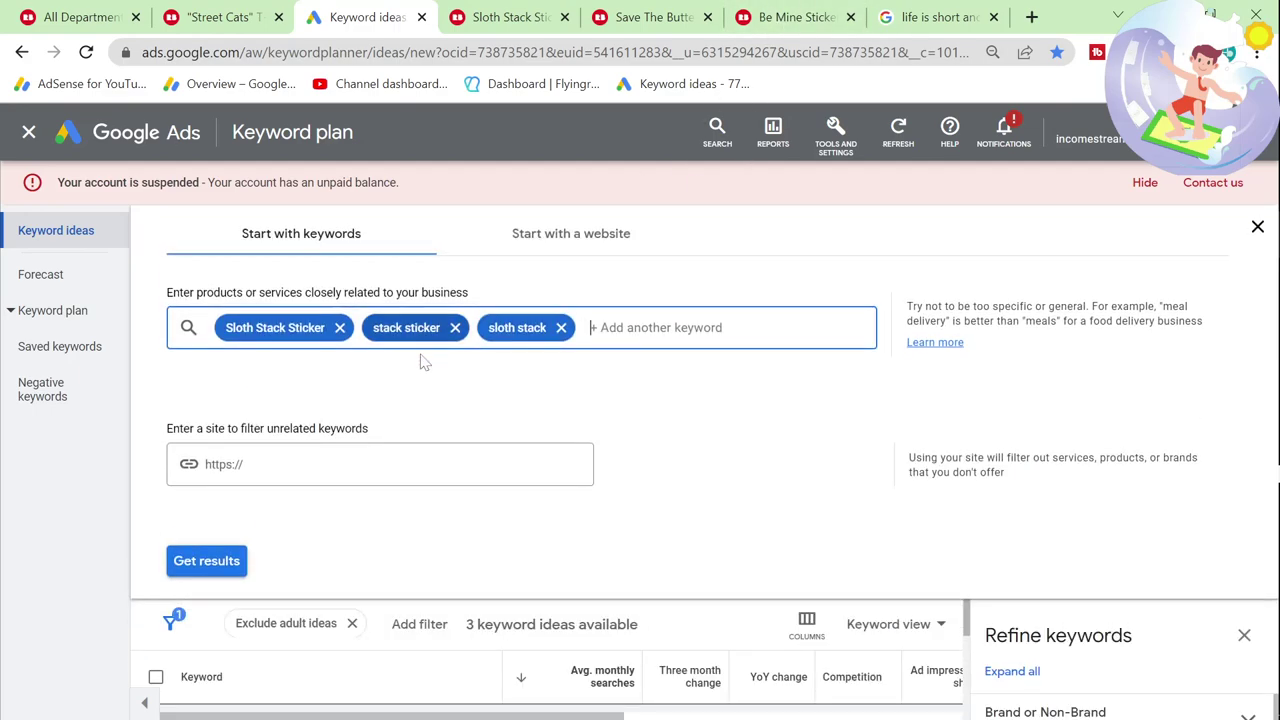
click(204, 568)
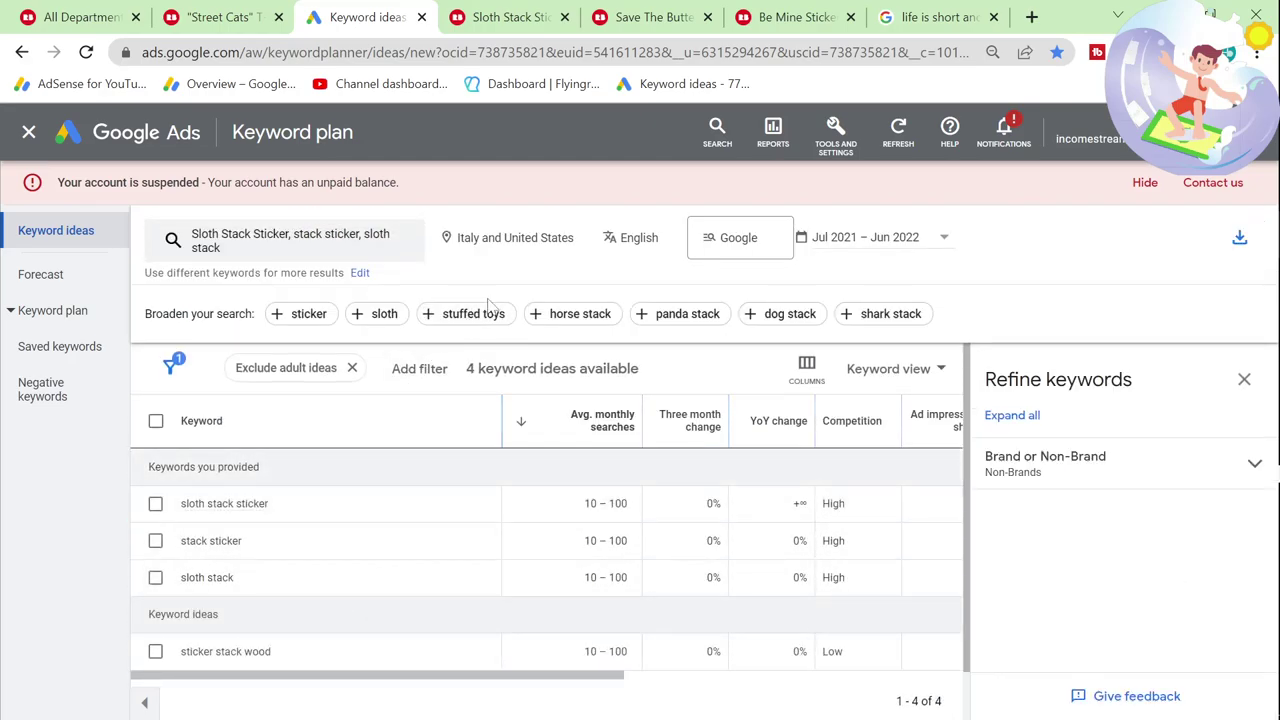
click(772, 318)
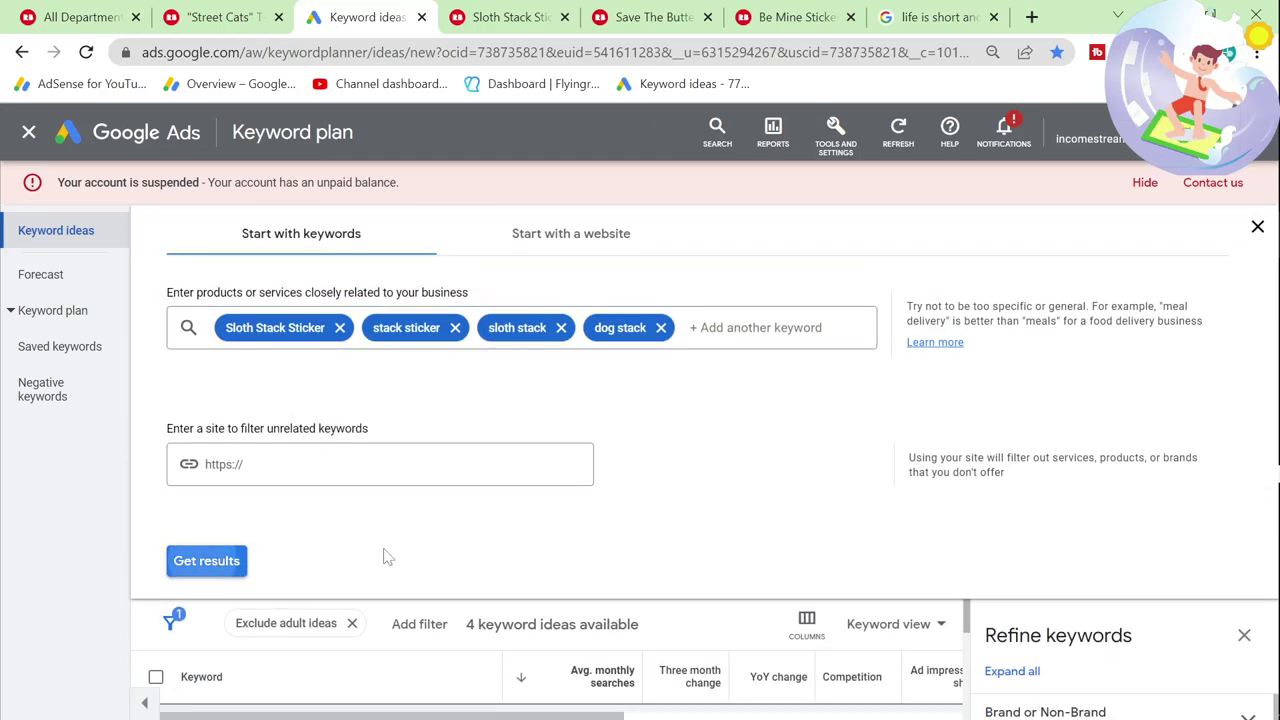
click(206, 561)
Step: Add "dogs by breed" and "shark stack" to the planner keywords and get the keyword ideas
click(757, 310)
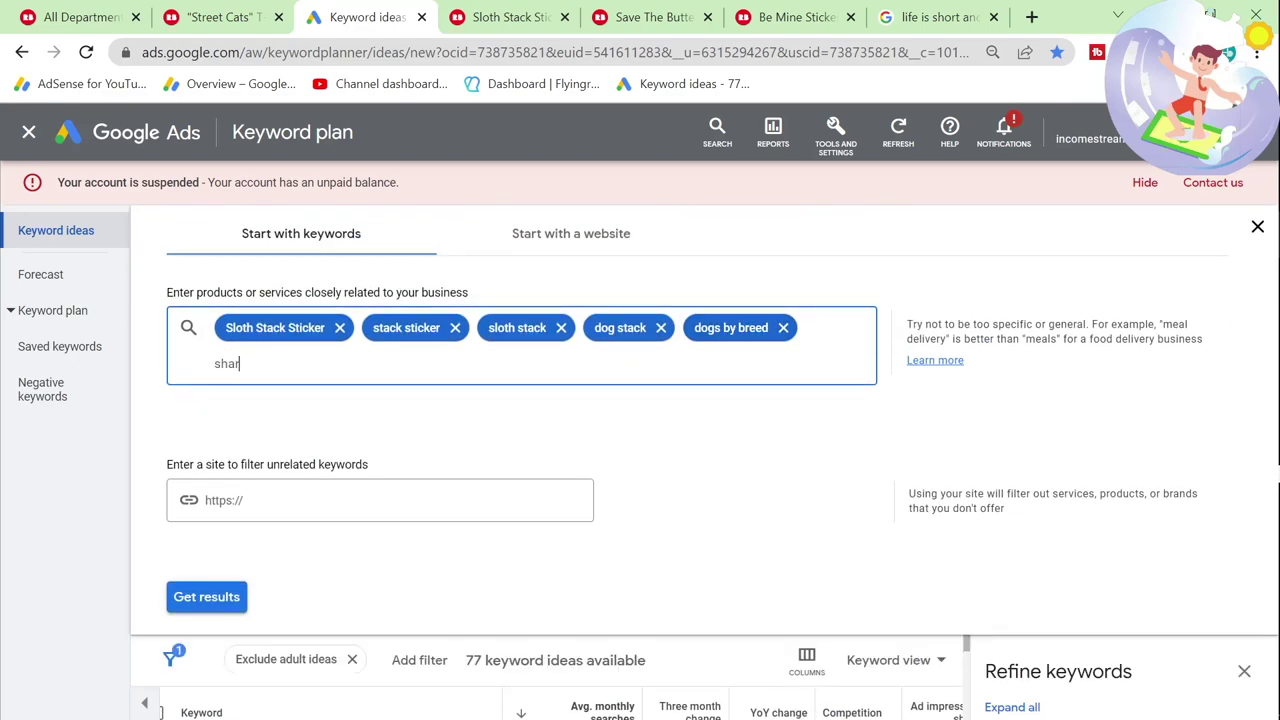
text(shark stack)
key(Return)
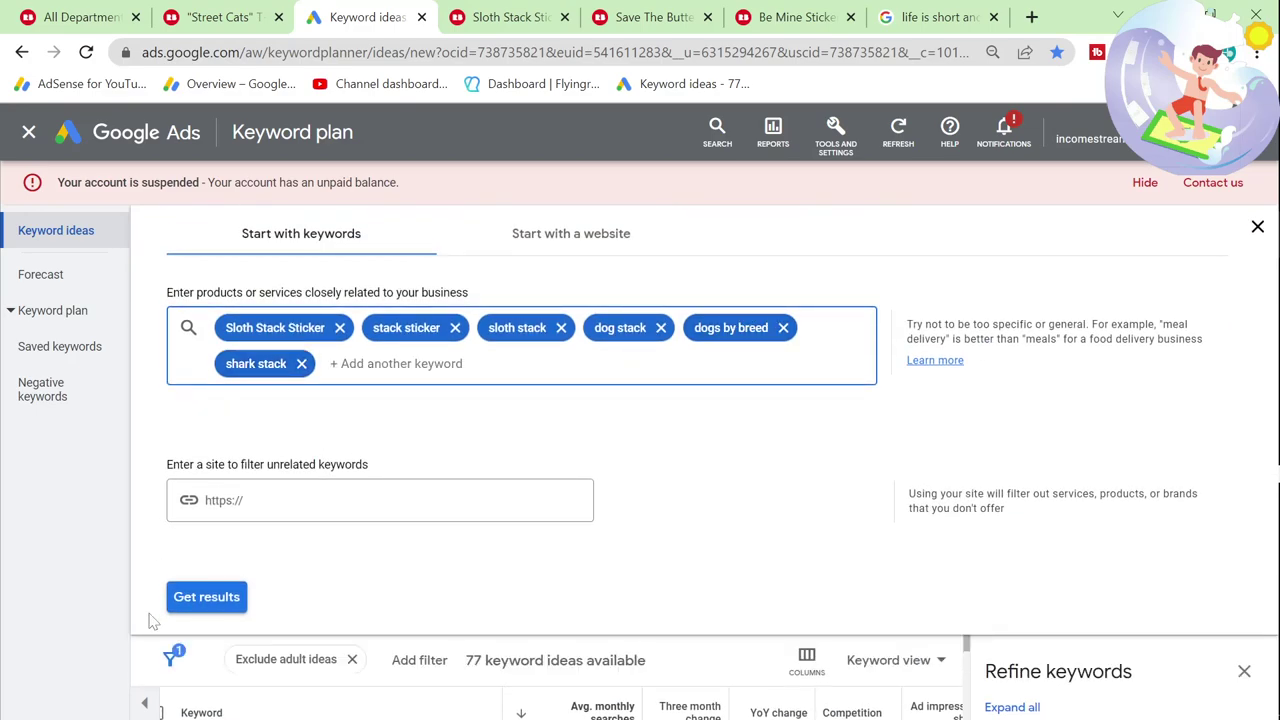
click(210, 605)
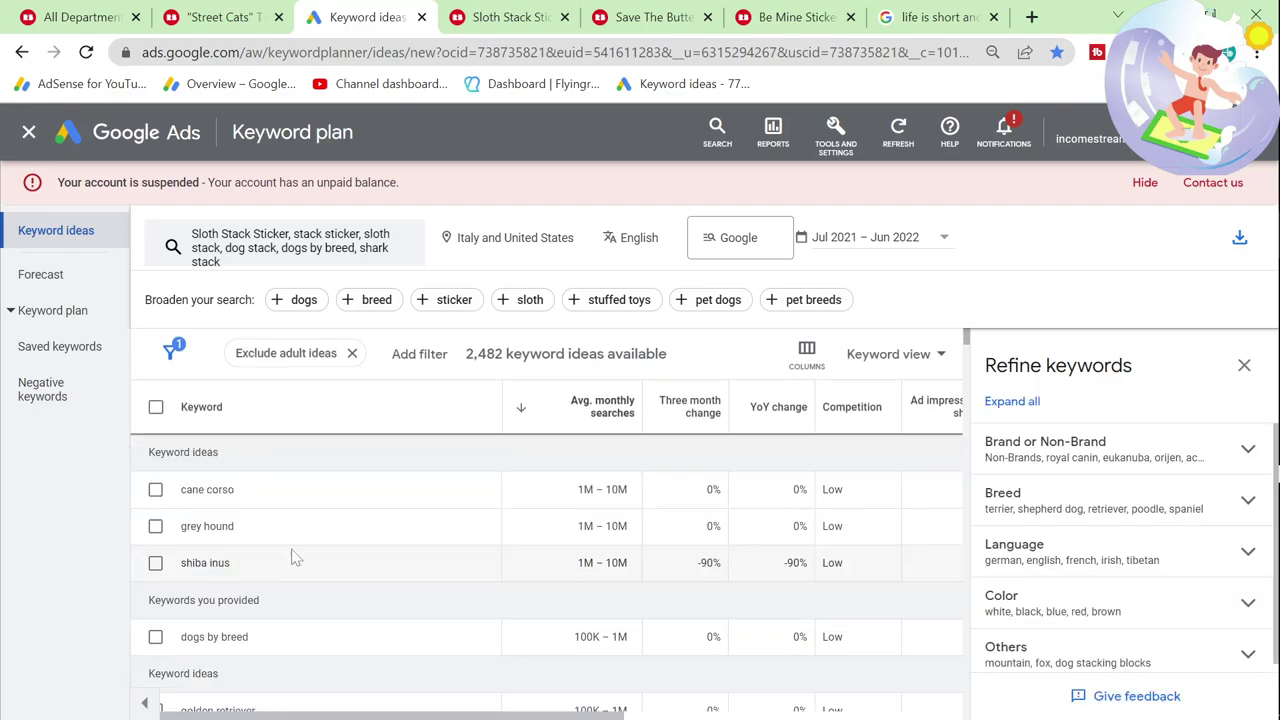
Step: Remove "dogs by breed" from the planner keywords, refresh the keyword ideas and review the list
click(295, 256)
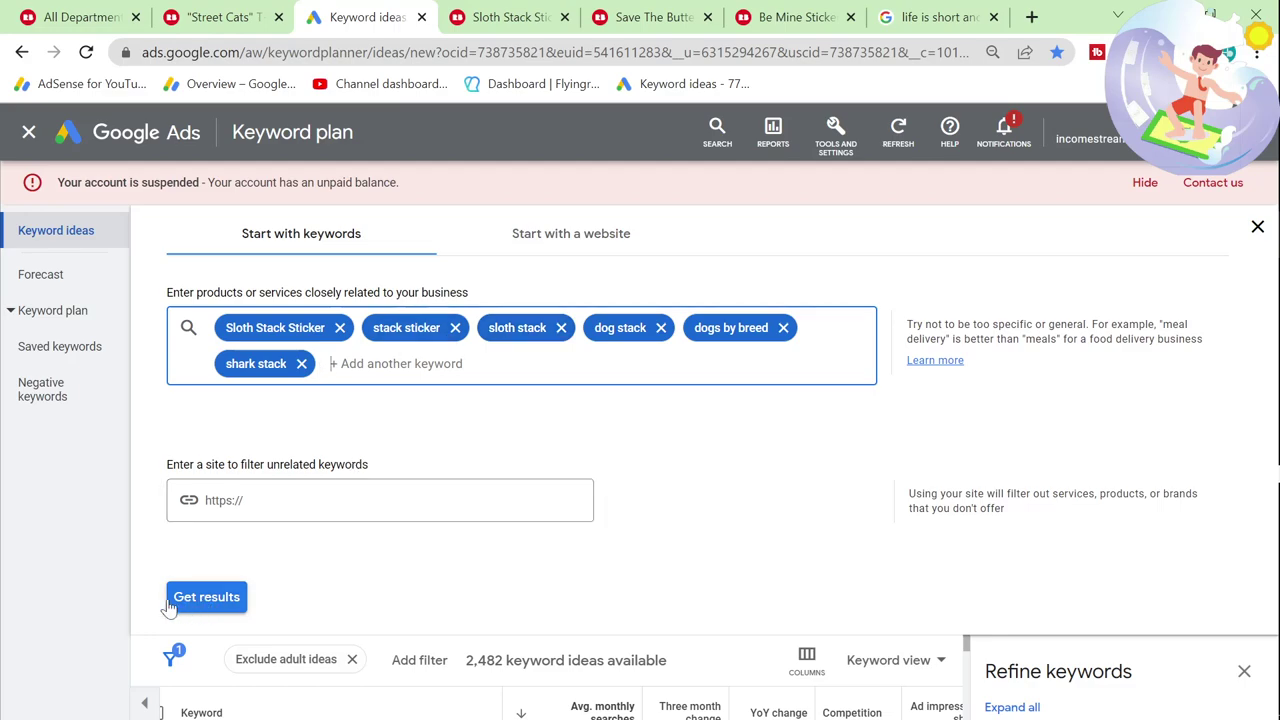
click(783, 327)
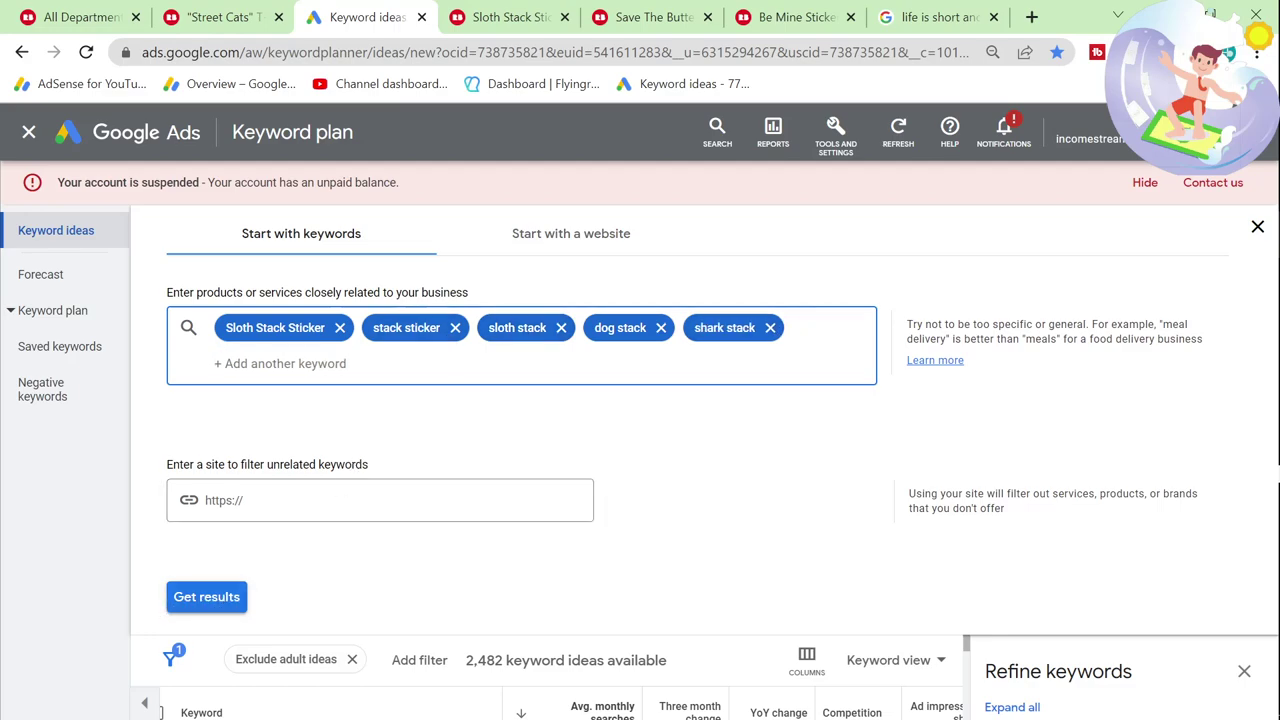
click(238, 600)
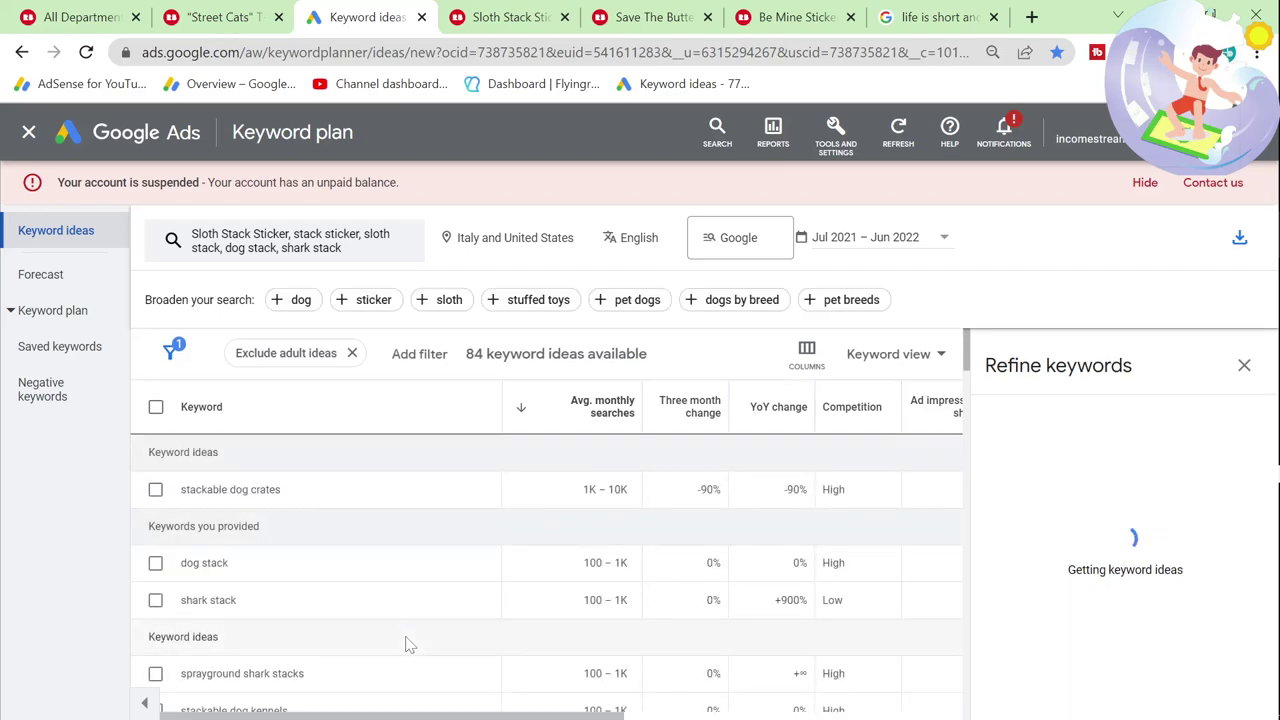
scroll(408, 645, down, 2)
scroll(408, 645, down, 5)
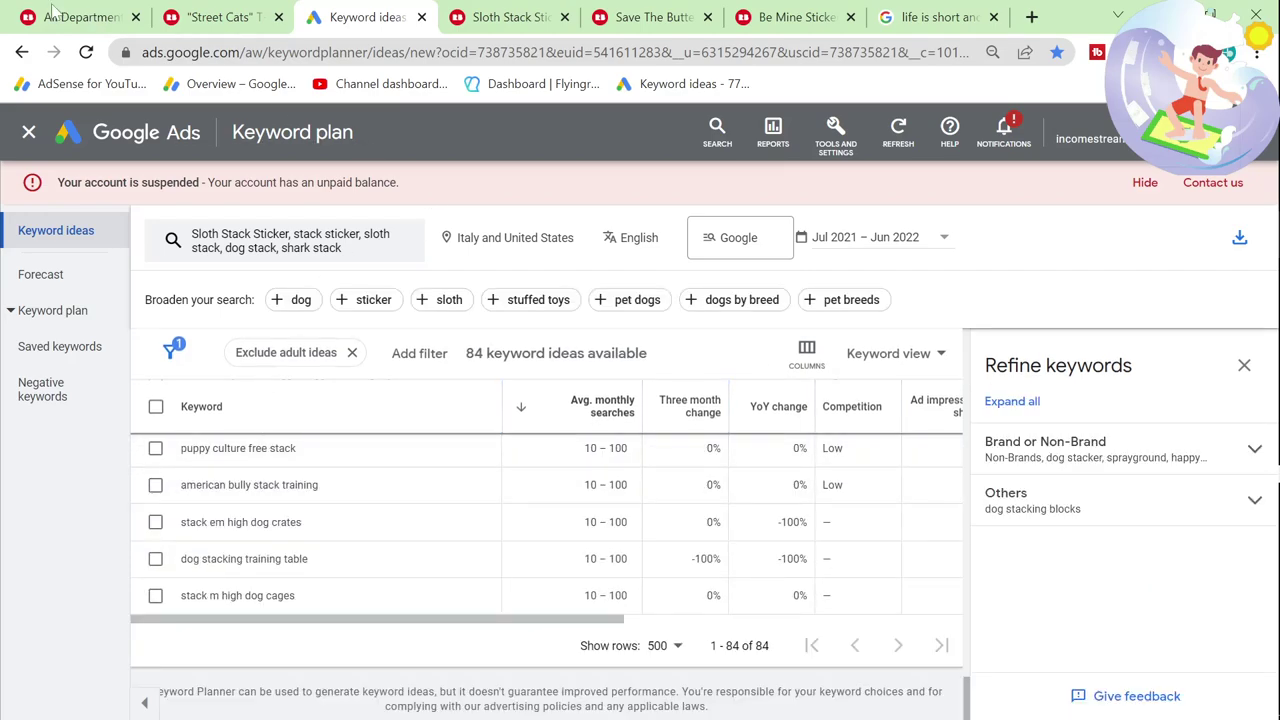
Step: Browse further down Redbubble's top-selling list and copy the phrase "The future is female" from the pullover title
click(80, 17)
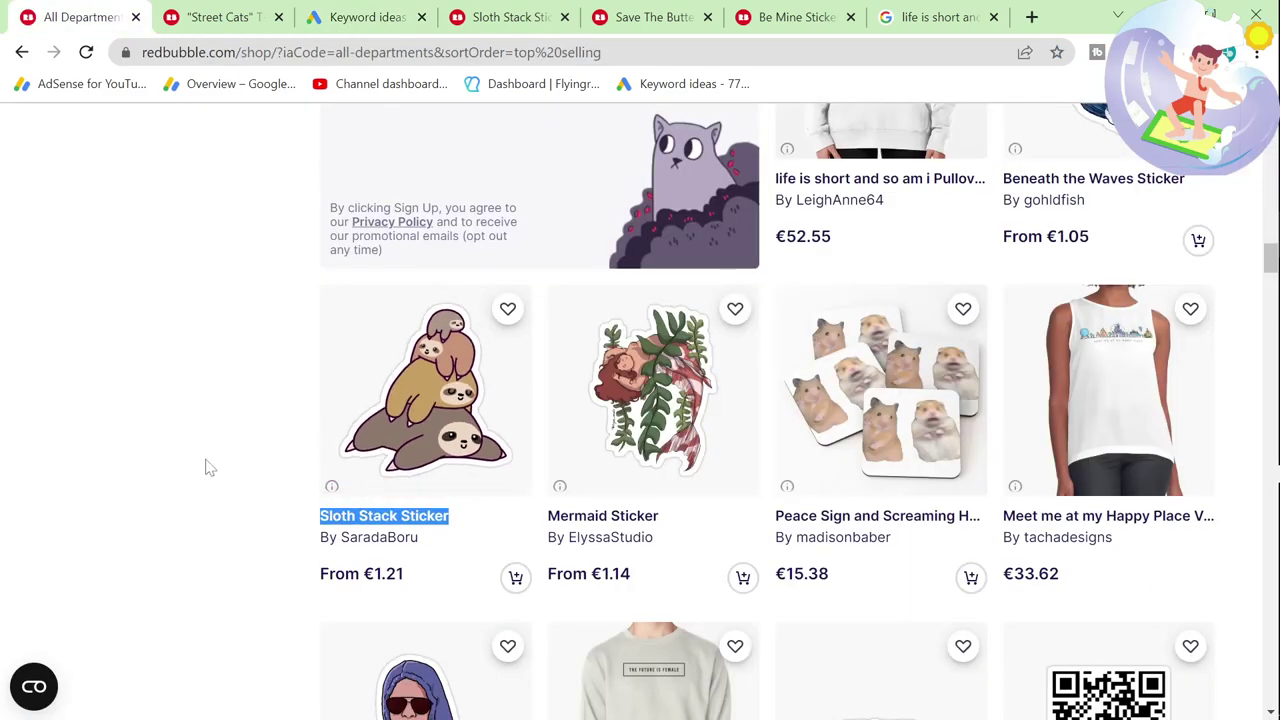
scroll(208, 467, down, 1)
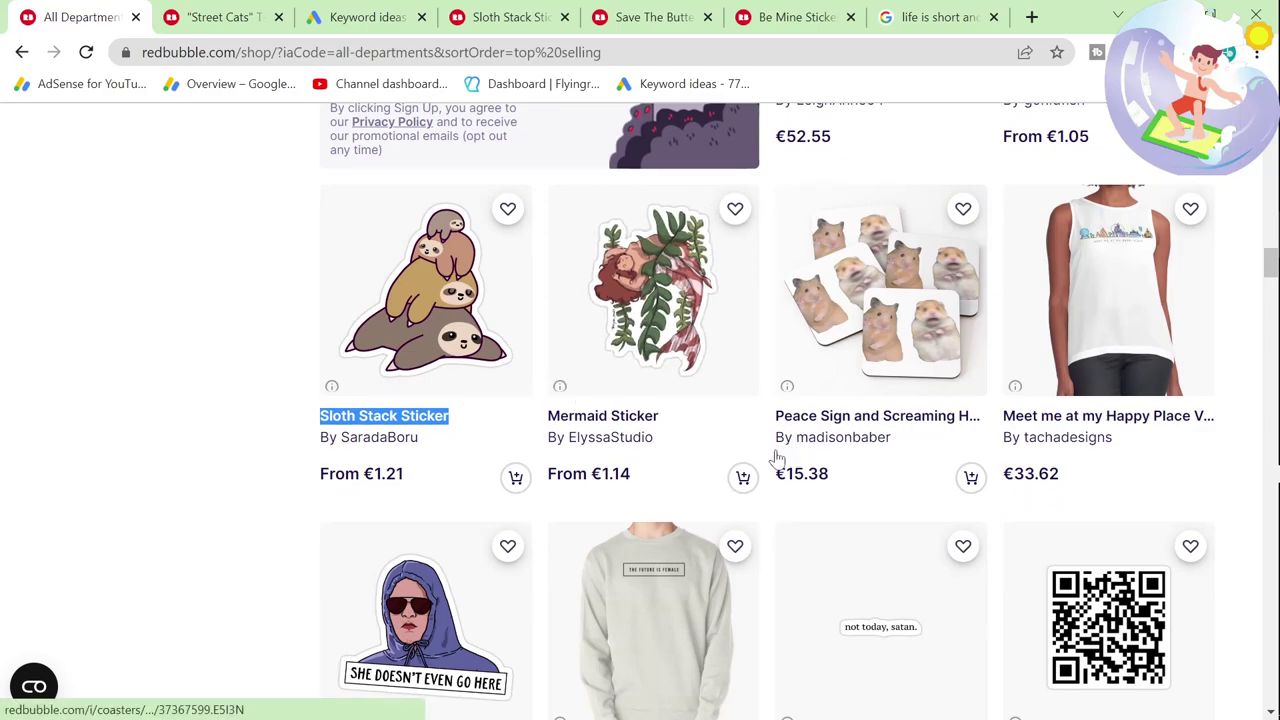
scroll(770, 484, down, 2)
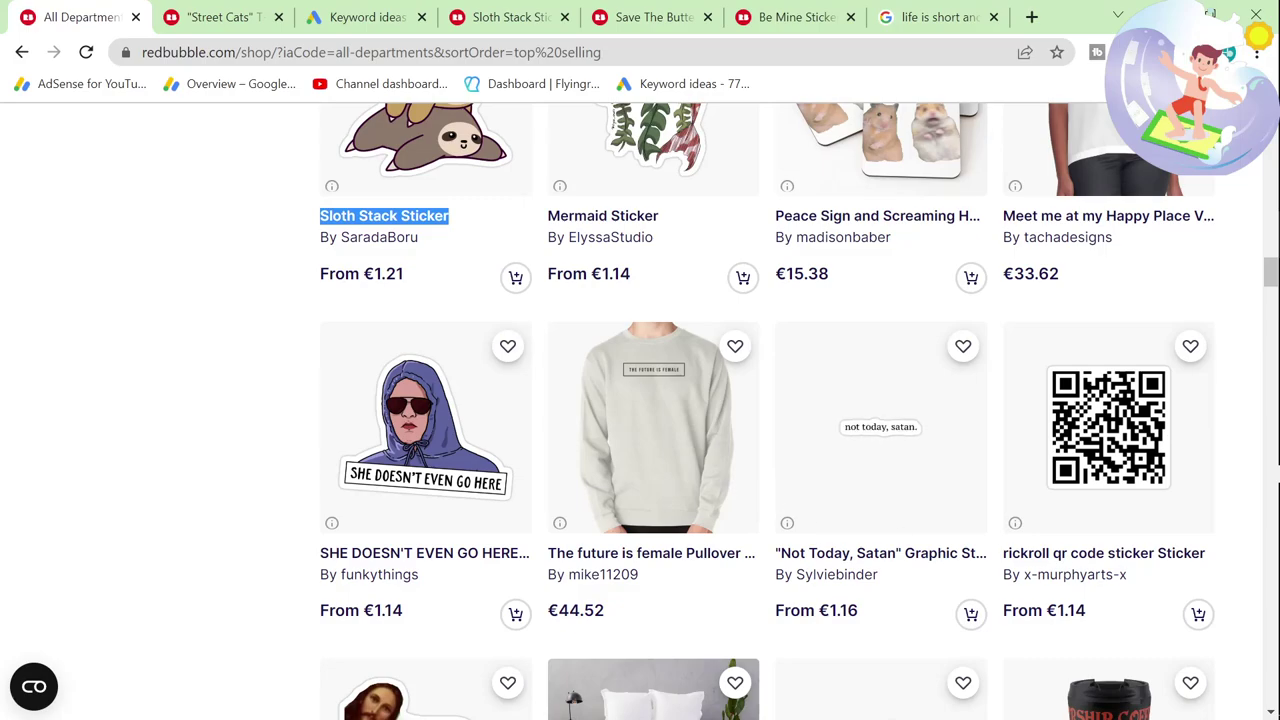
scroll(943, 578, down, 1)
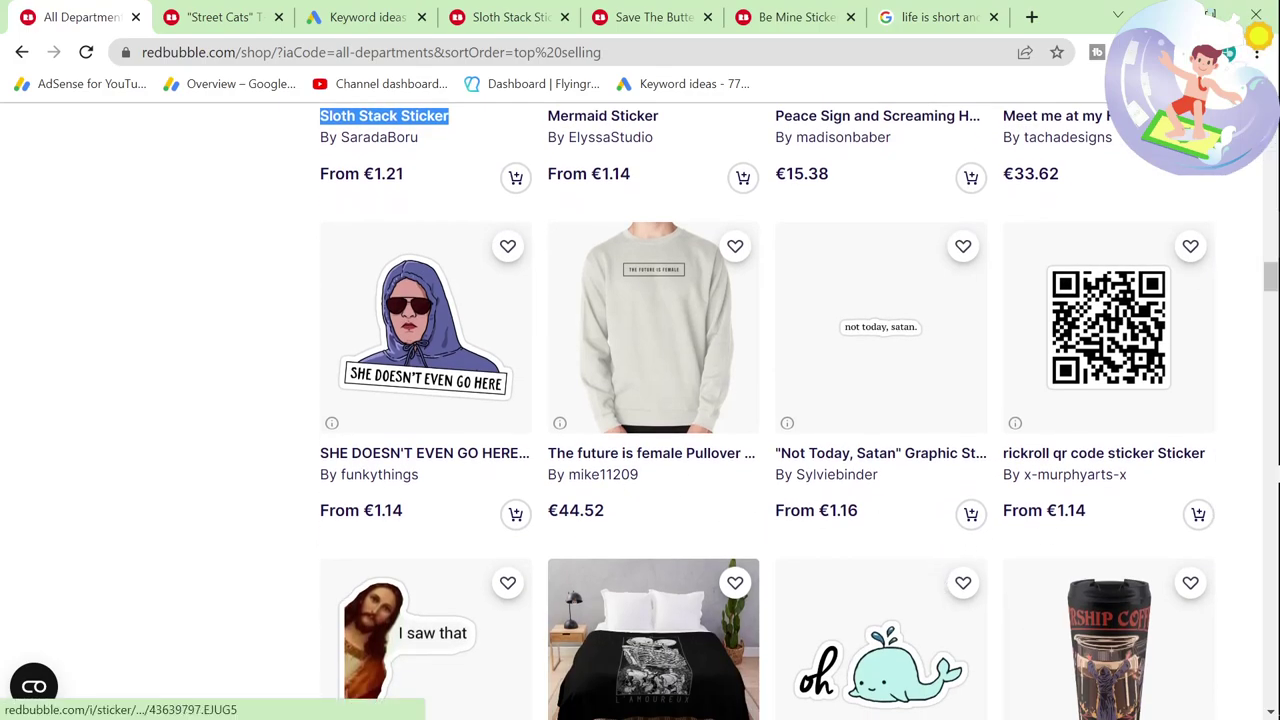
drag(548, 453, 683, 453)
key(ctrl+c)
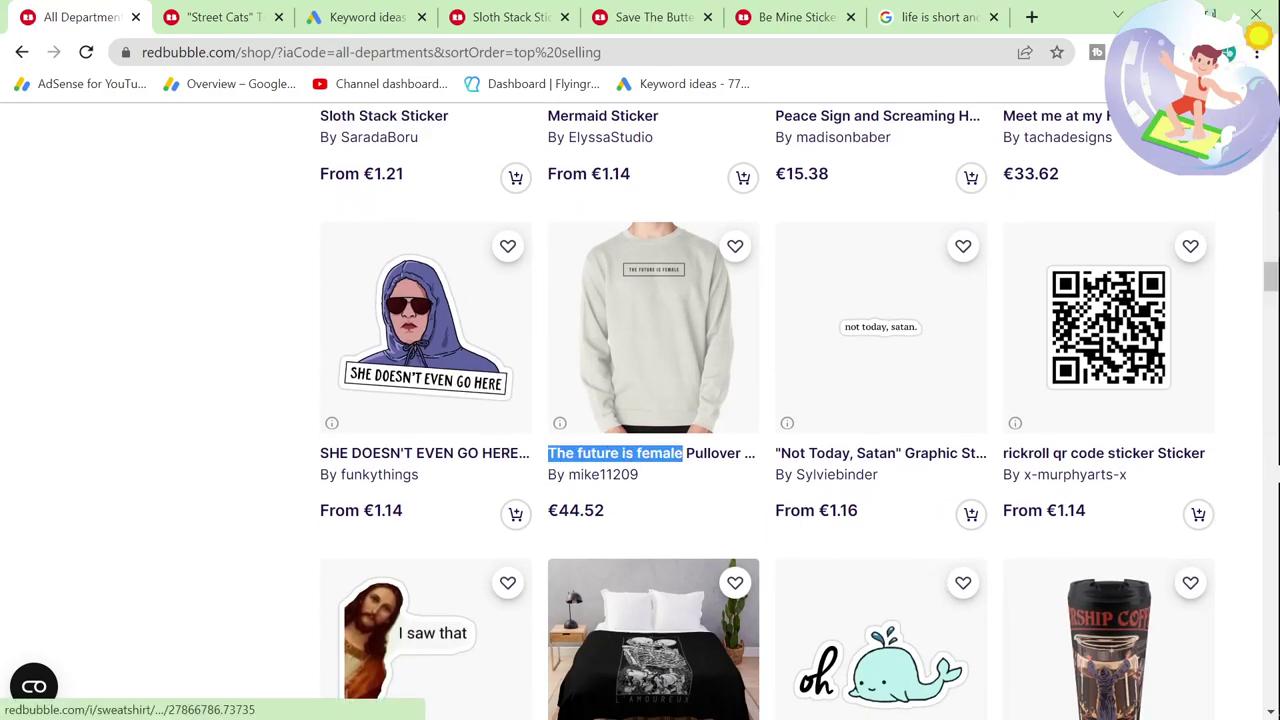
Step: Replace all planner keywords with "The future is female", get the keyword ideas and review them
click(360, 17)
click(263, 240)
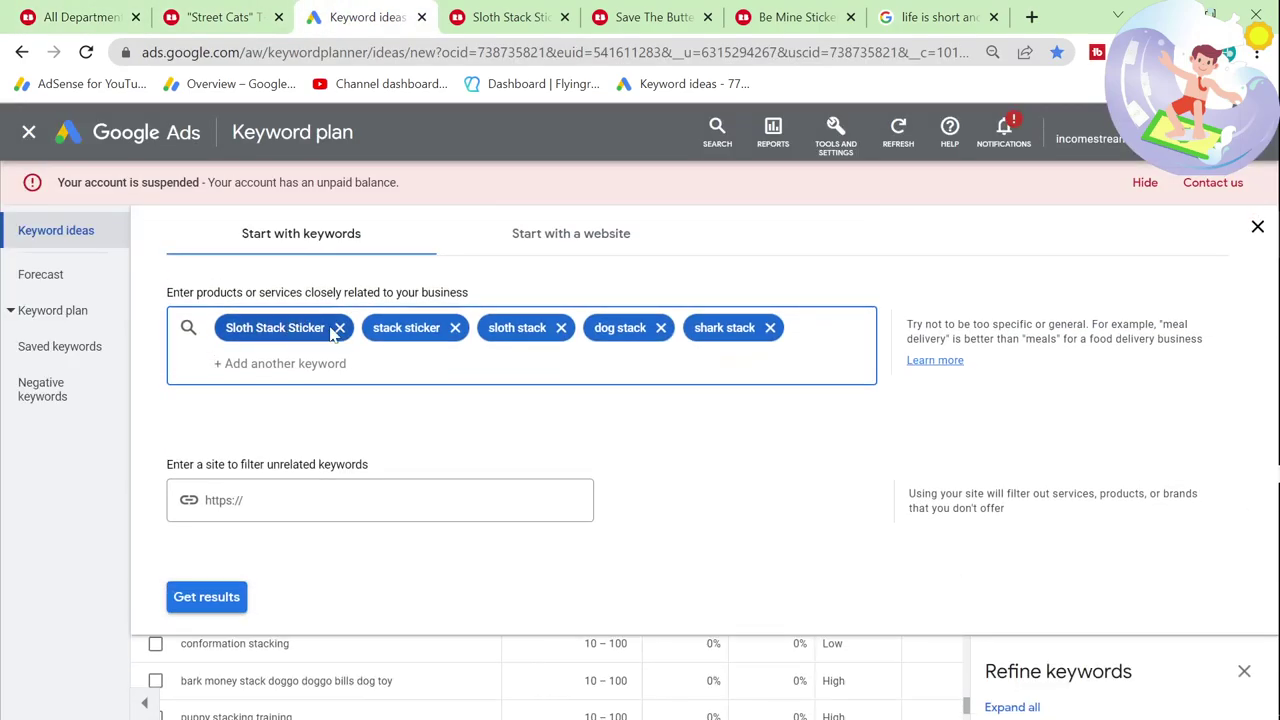
click(339, 328)
click(306, 328)
click(297, 328)
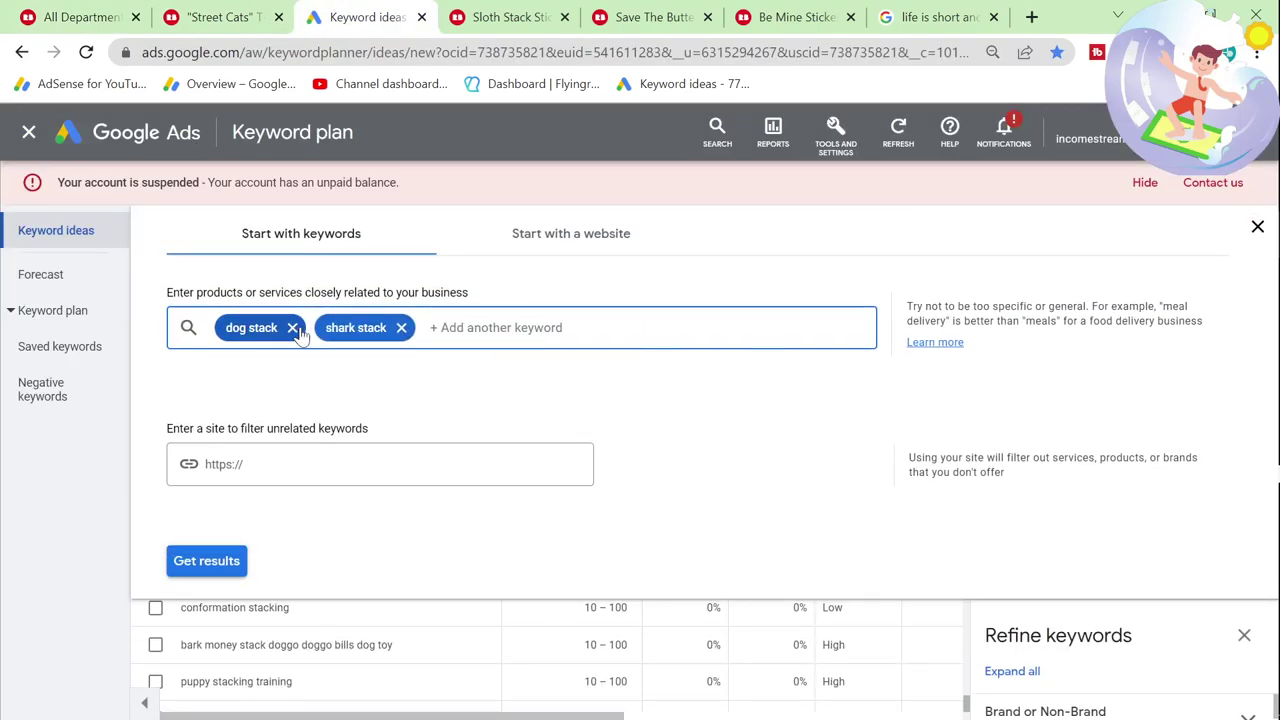
click(291, 328)
key(BackSpace)
key(ctrl+v)
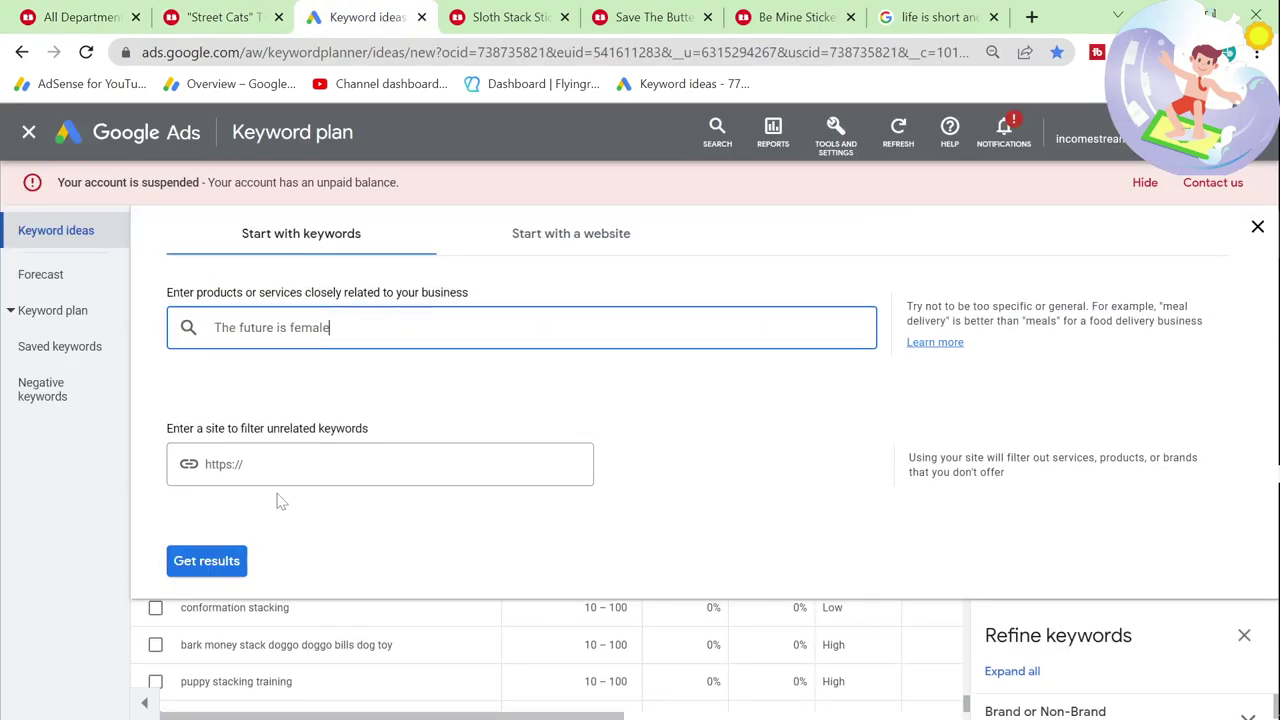
click(207, 561)
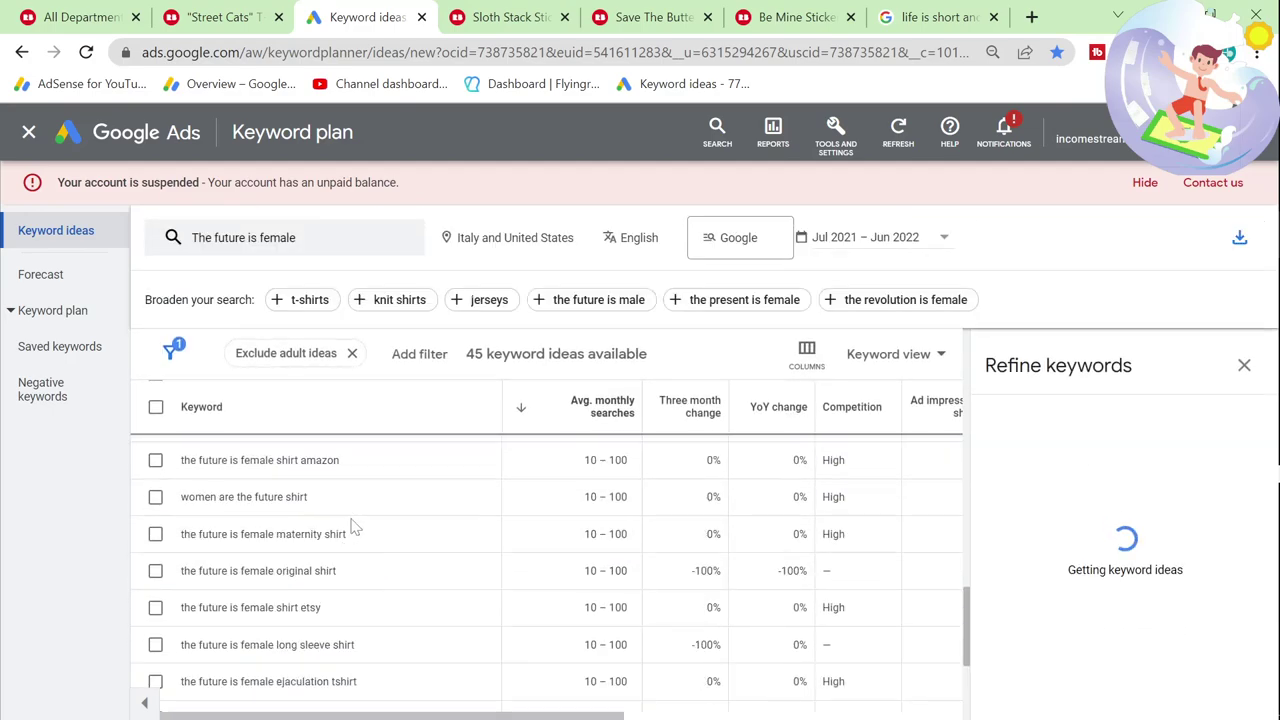
scroll(352, 527, up, 10)
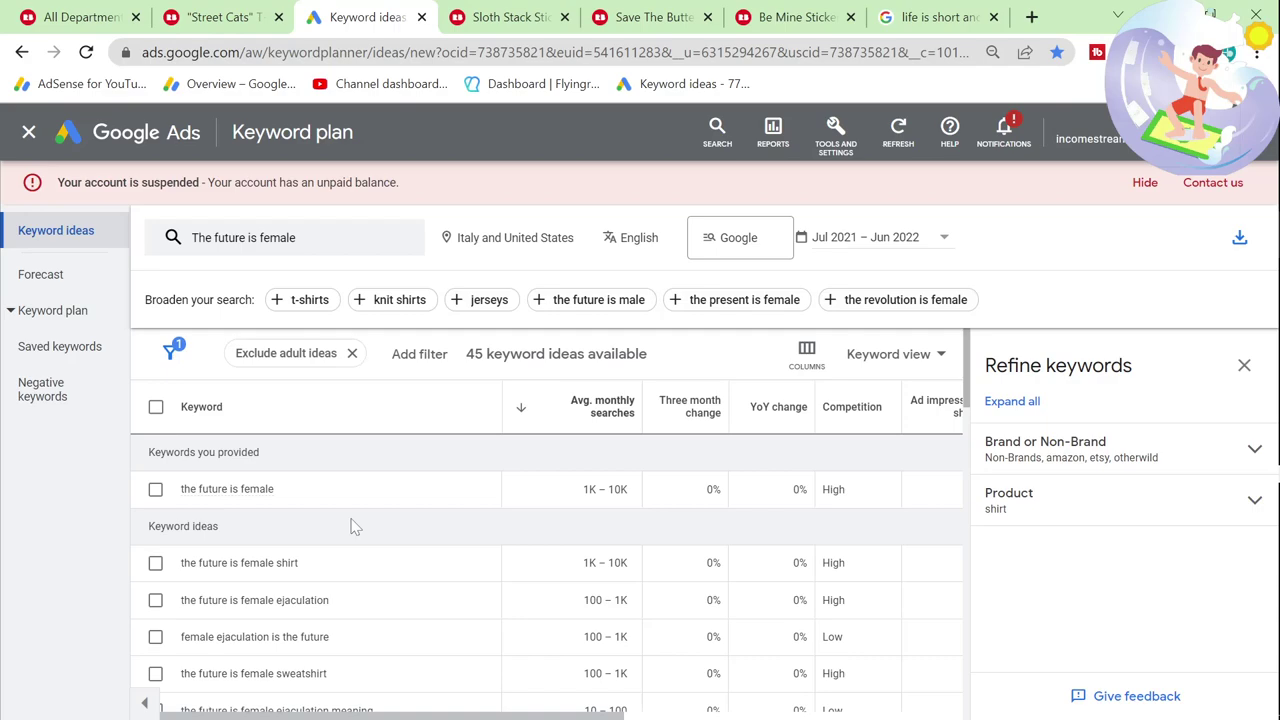
scroll(352, 527, down, 2)
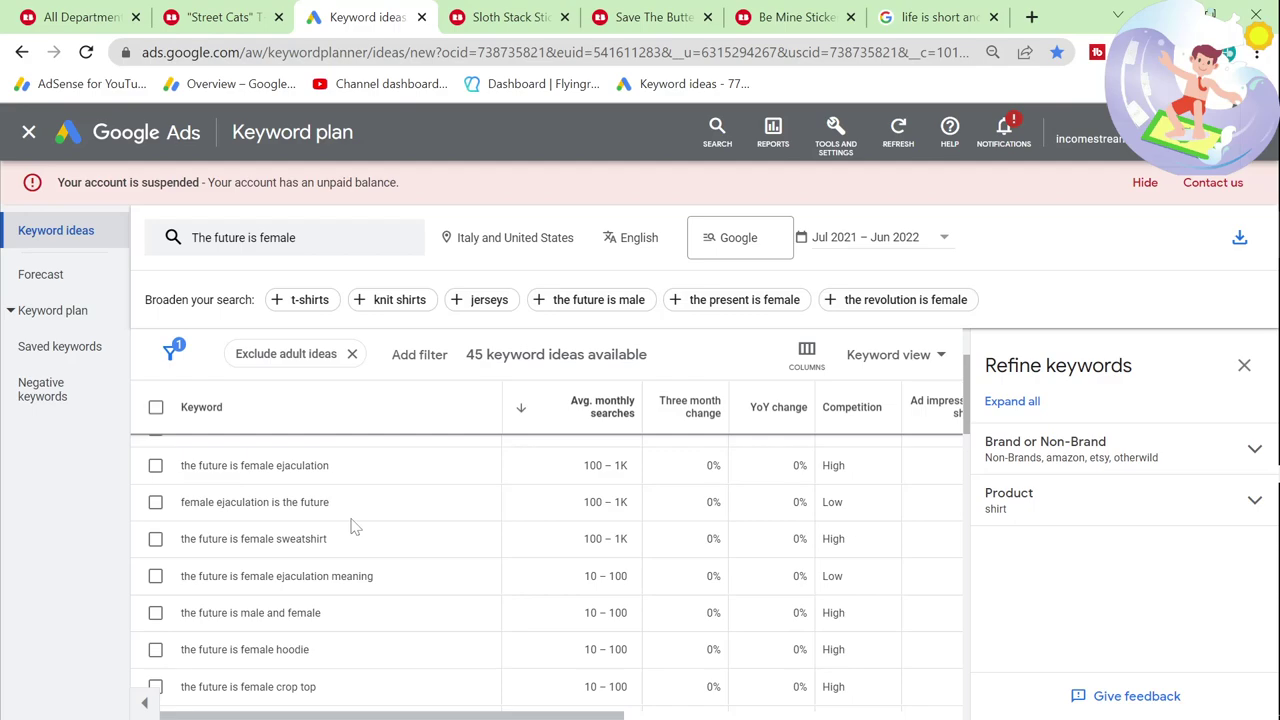
scroll(352, 527, up, 2)
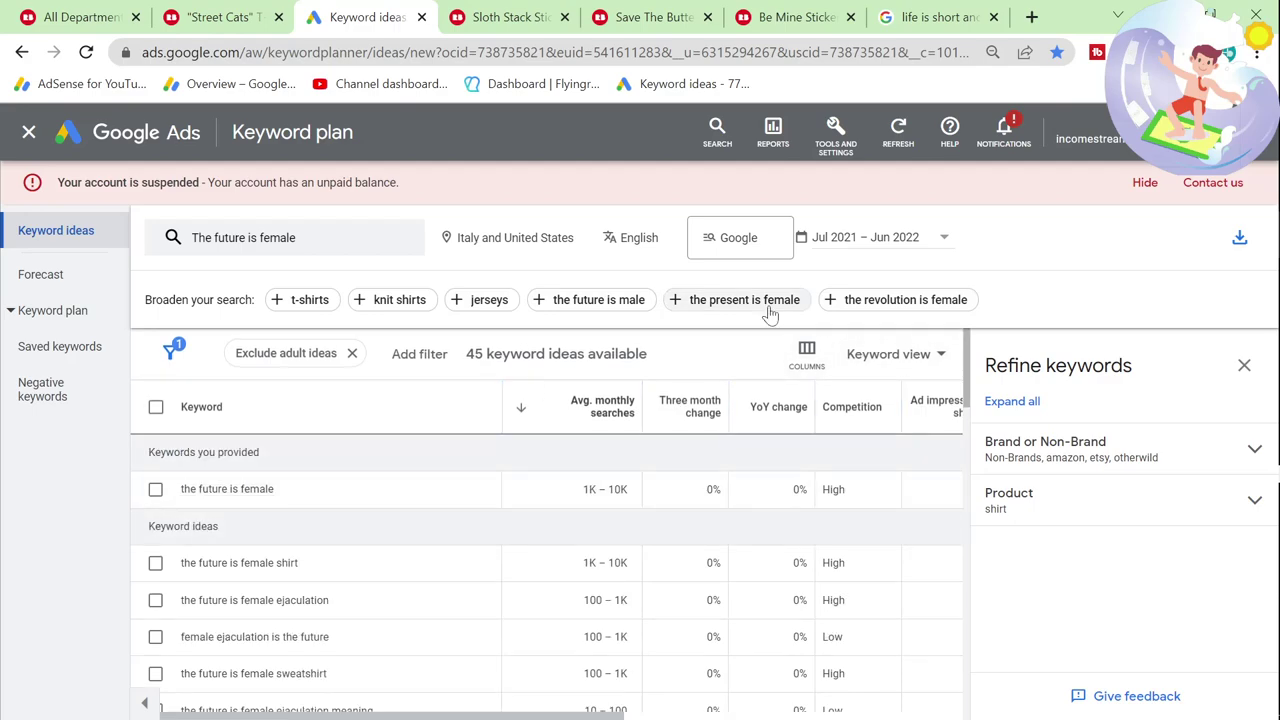
Step: Search Google for "the present is female" and look through the results for competing designs
click(935, 17)
drag(566, 150, 130, 80)
text(the present i)
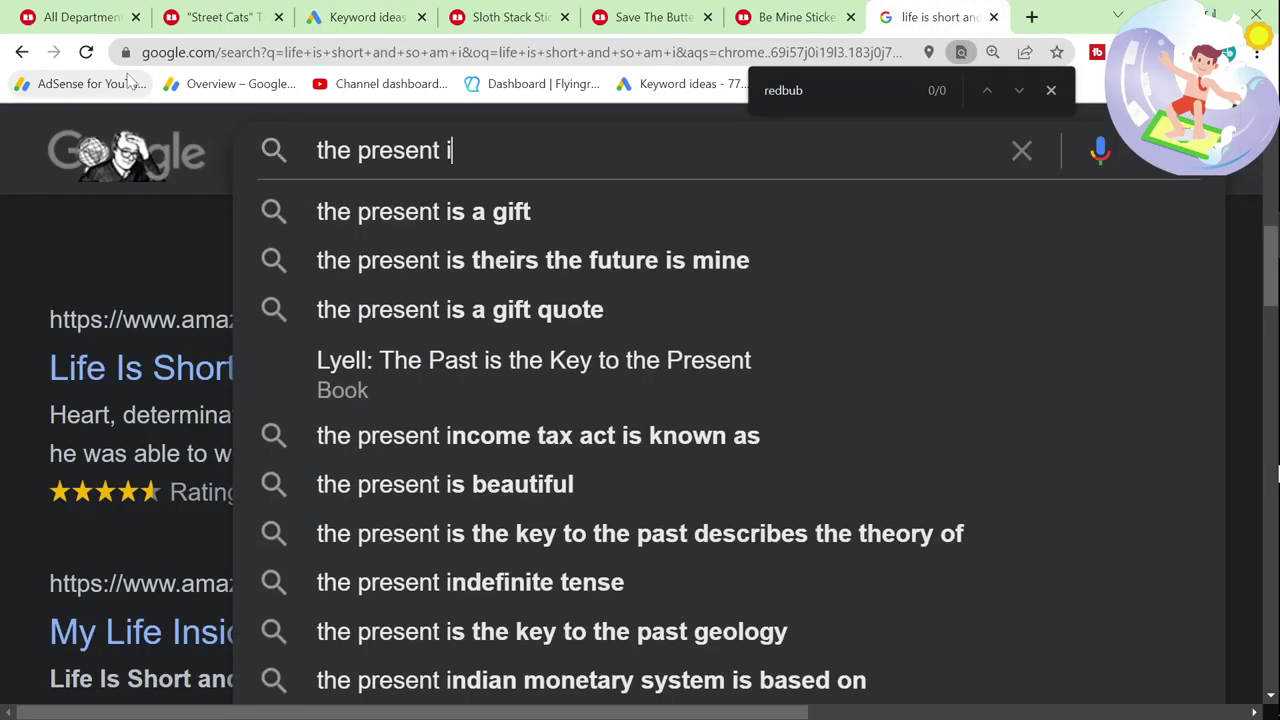
text(s female)
key(Return)
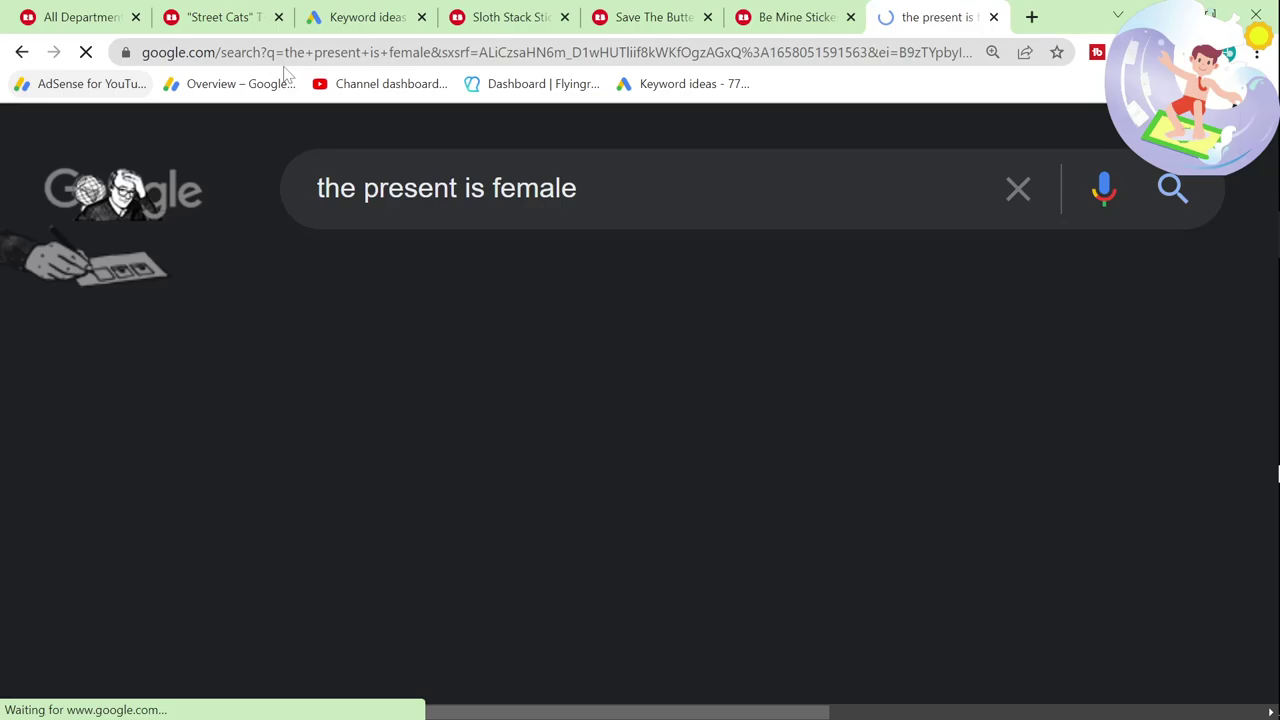
scroll(185, 278, down, 15)
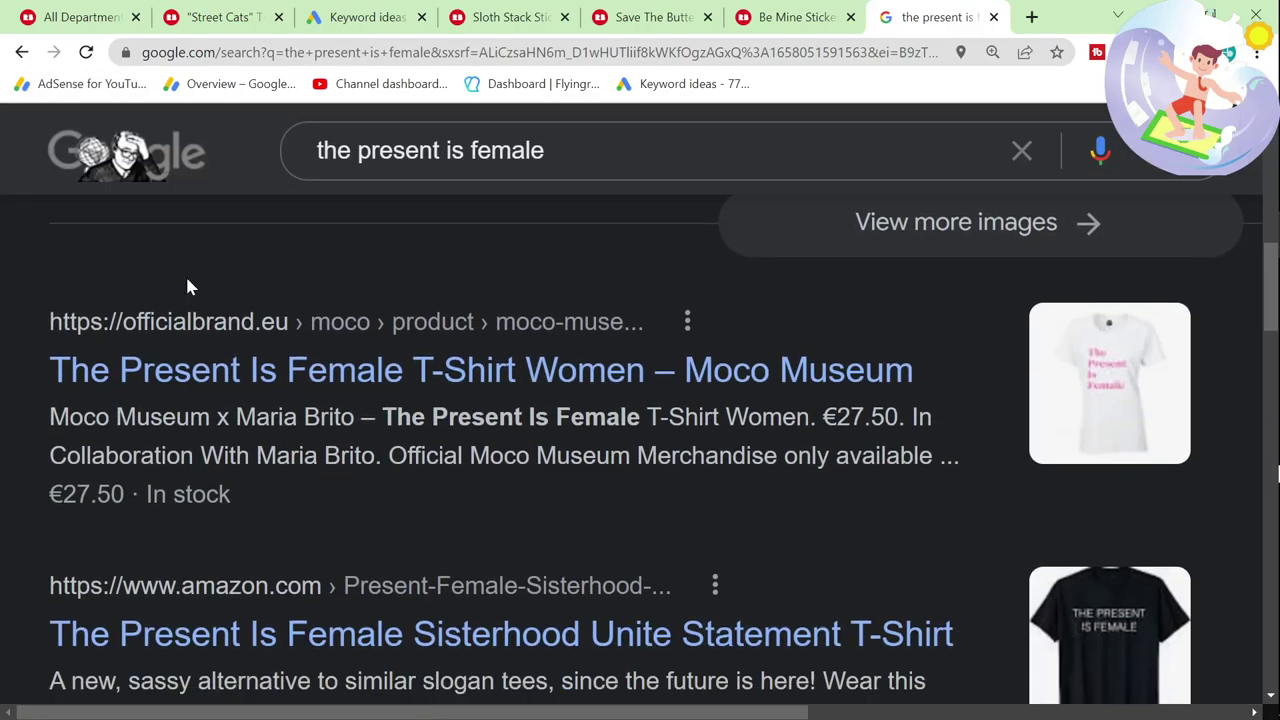
scroll(186, 286, down, 2)
scroll(186, 286, up, 2)
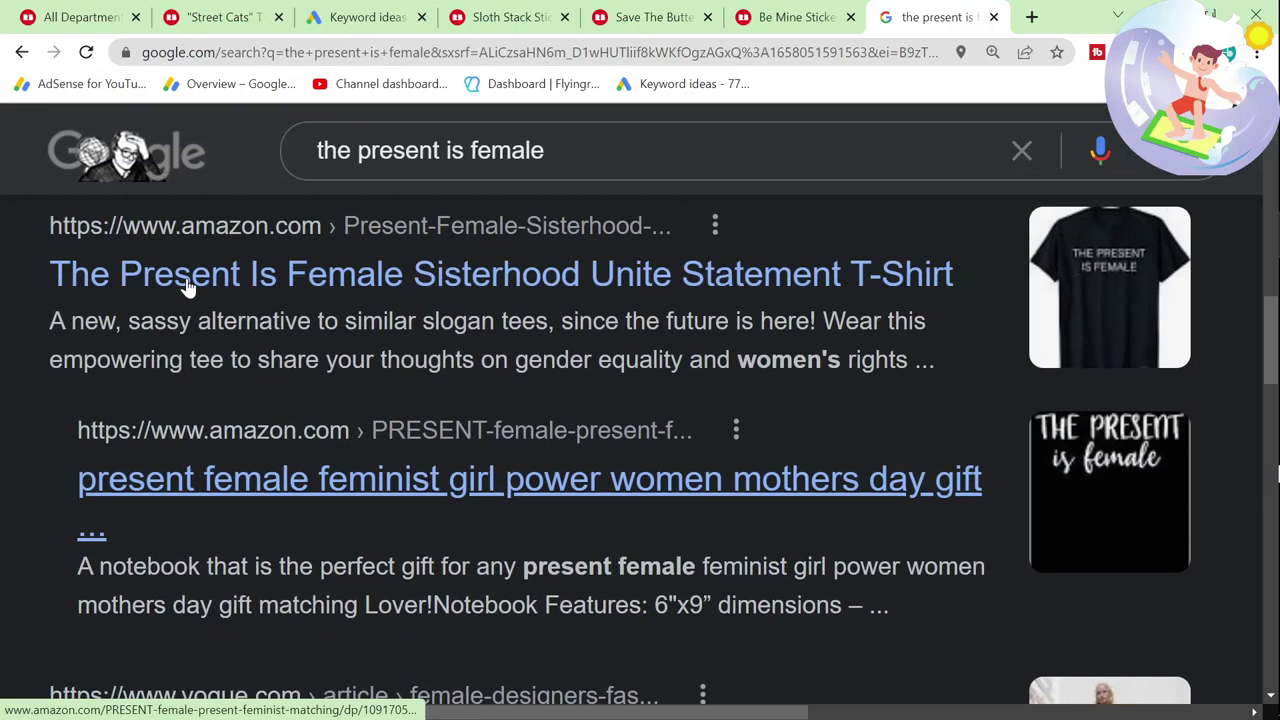
scroll(186, 286, down, 5)
scroll(186, 286, down, 3)
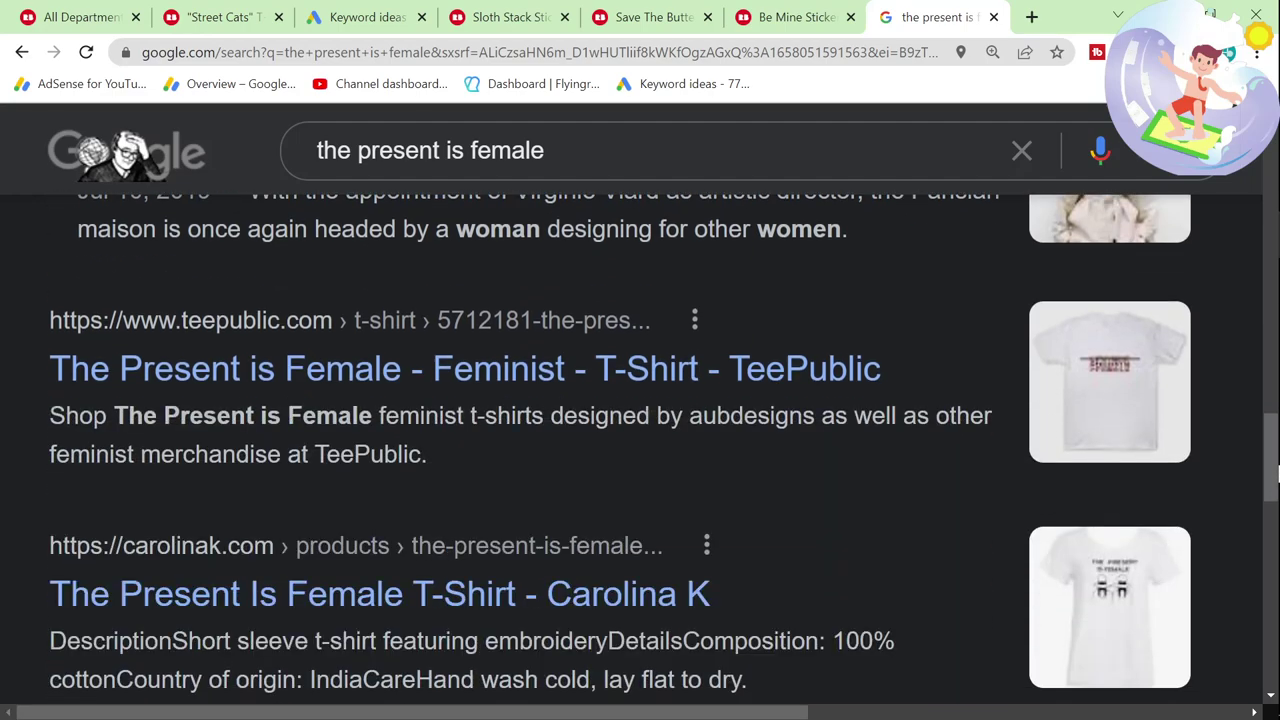
scroll(187, 284, down, 2)
scroll(189, 300, up, 2)
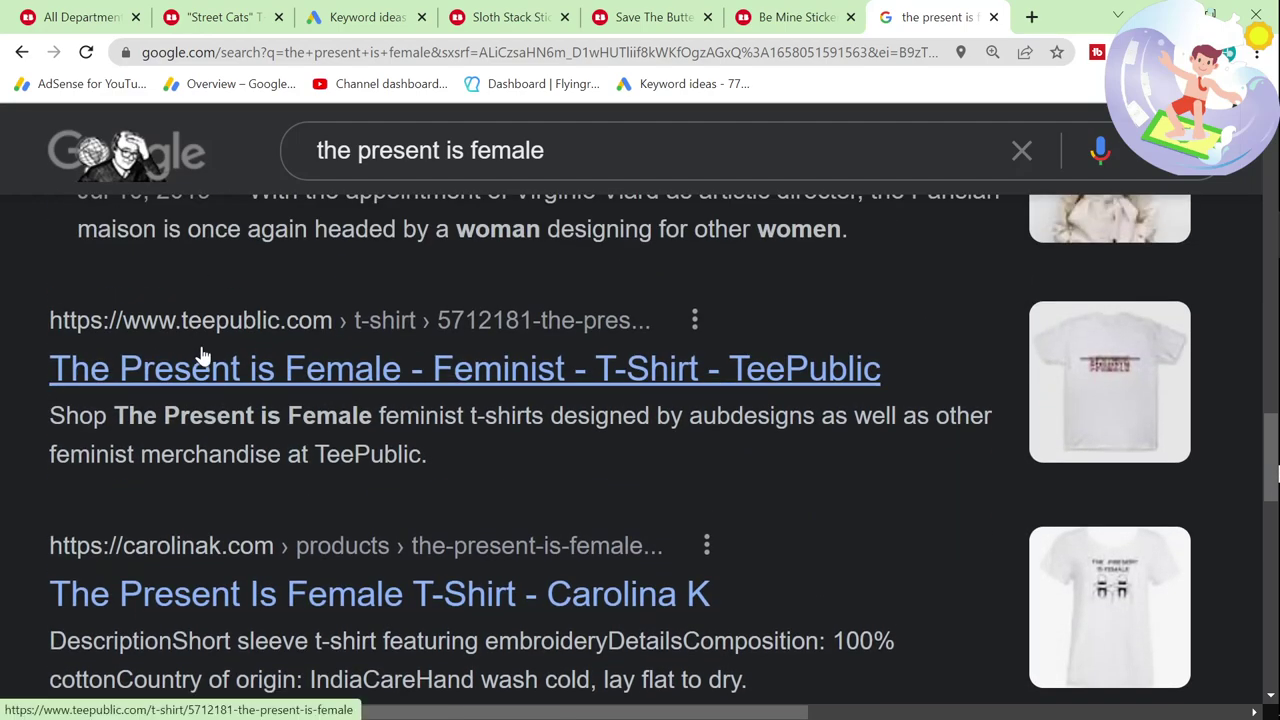
Step: Open the TeePublic "The Present is Female" T-shirt result in a separate tab, view it, and look for "redbub" in the Google results
middle_click(200, 355)
key(ctrl+Tab)
scroll(772, 288, down, 2)
key(ctrl+shift+Tab)
scroll(740, 410, down, 3)
key(ctrl+f)
text(redbub)
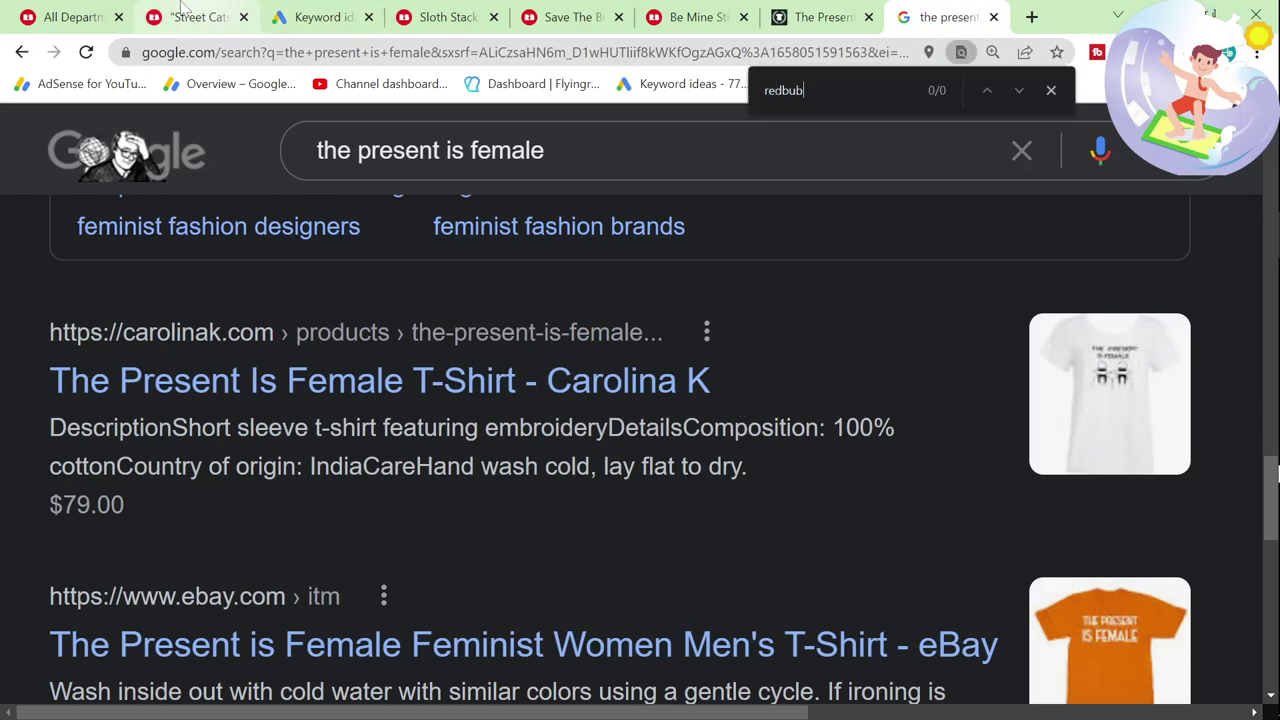
Step: Add the suggested "the revolution is female" to the planner keywords, get the updated keyword ideas and review the list
click(107, 9)
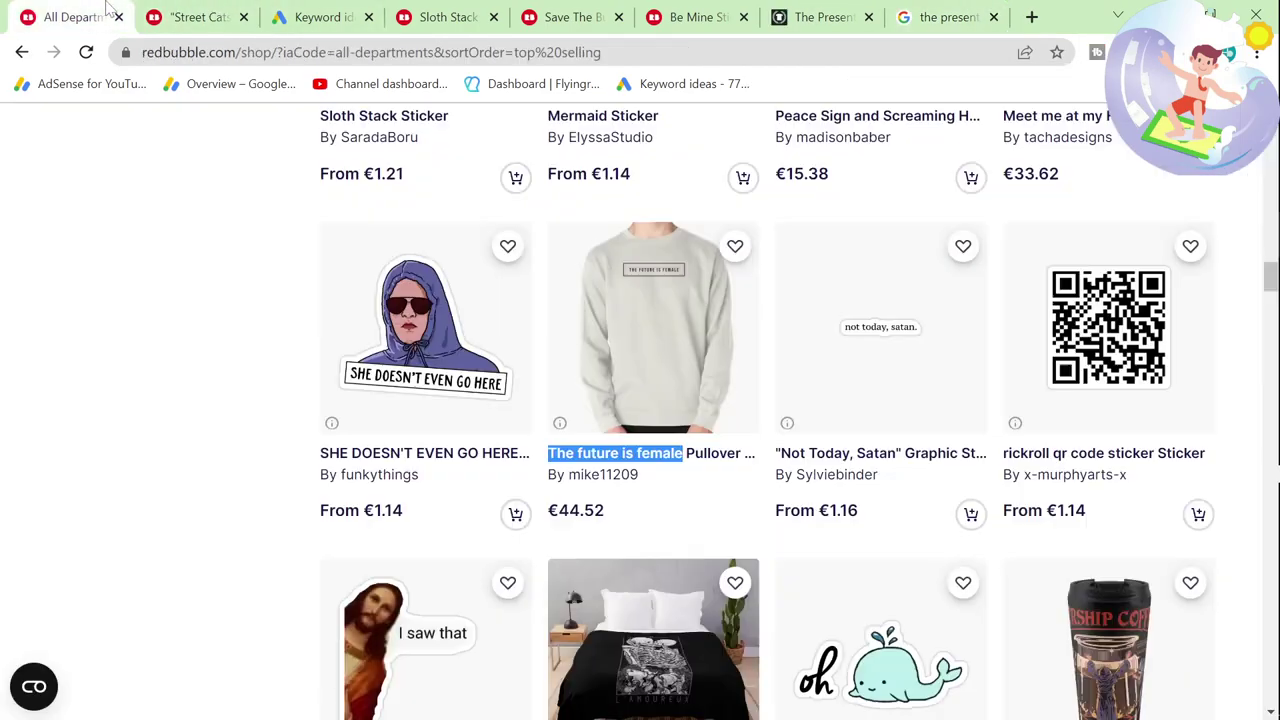
key(ctrl+Tab)
key(ctrl+Tab)
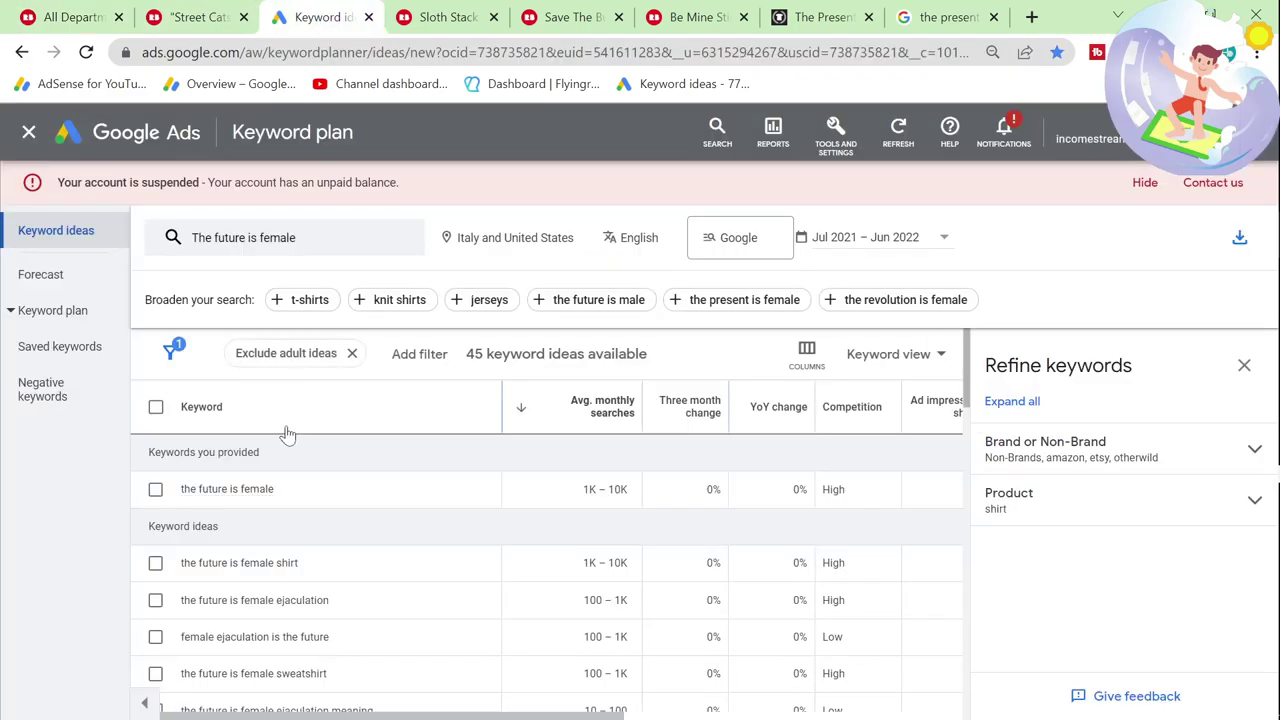
scroll(257, 470, up, 3)
click(902, 300)
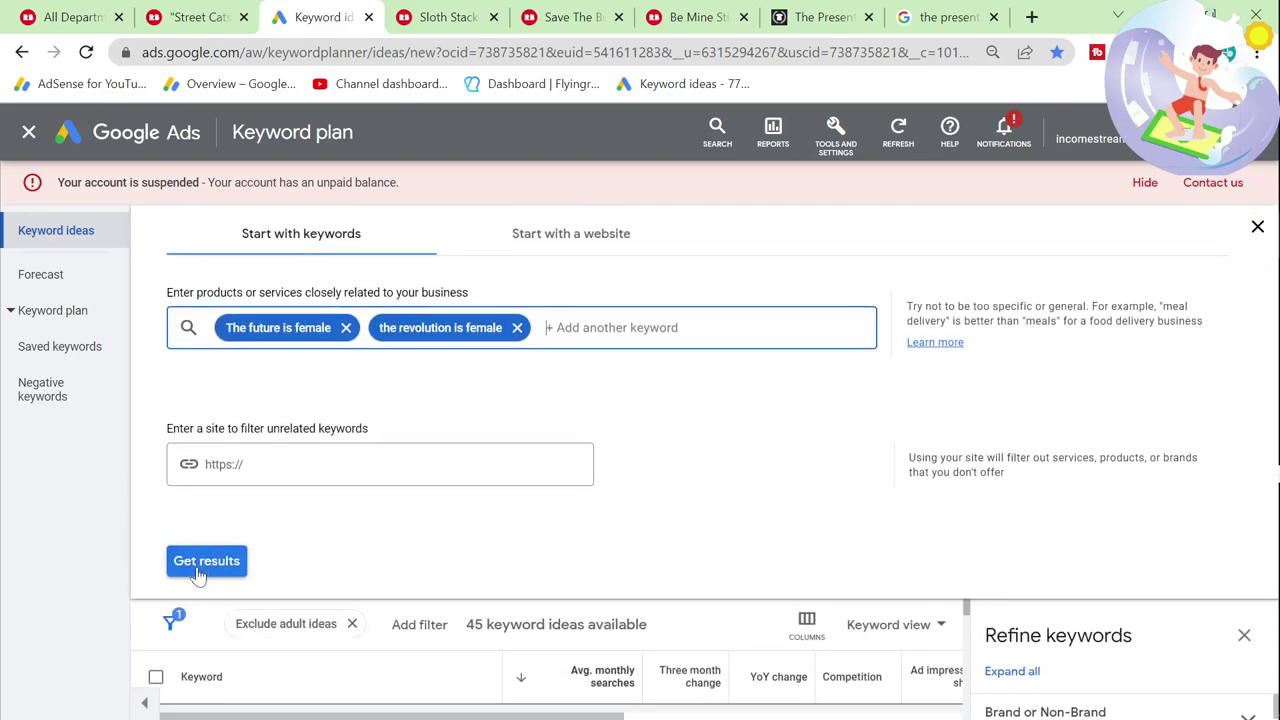
click(203, 561)
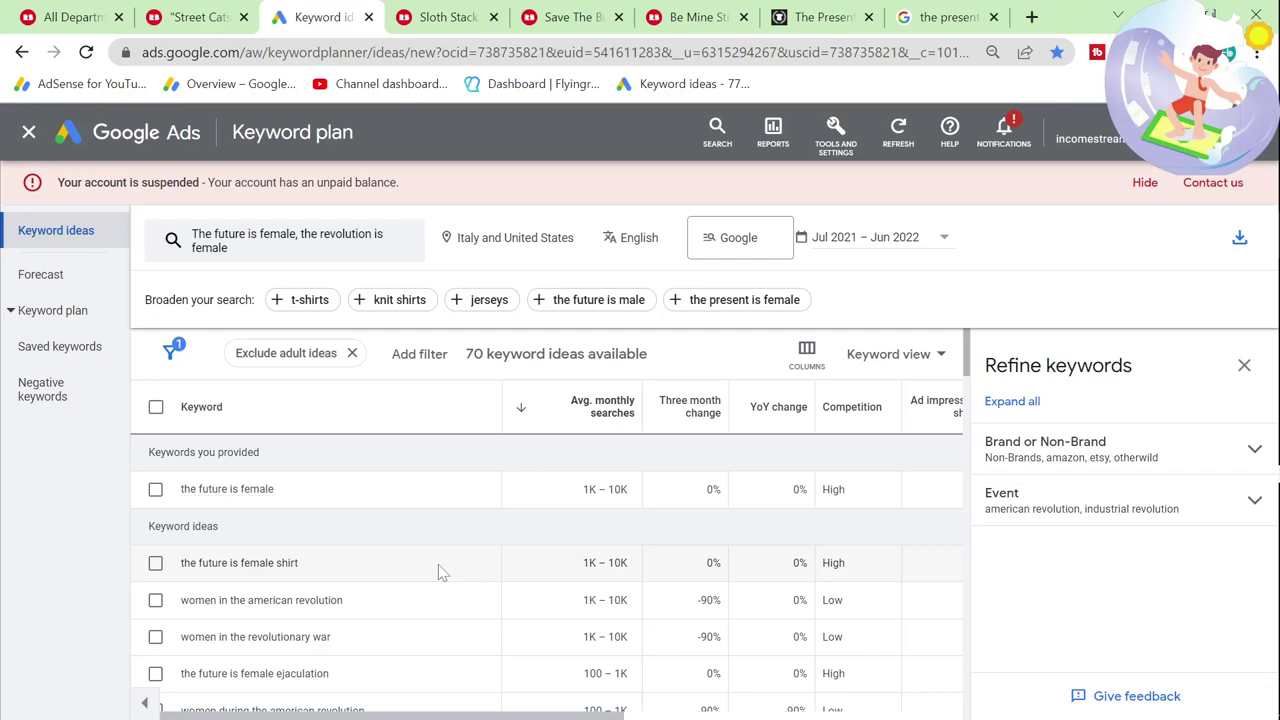
scroll(440, 572, down, 2)
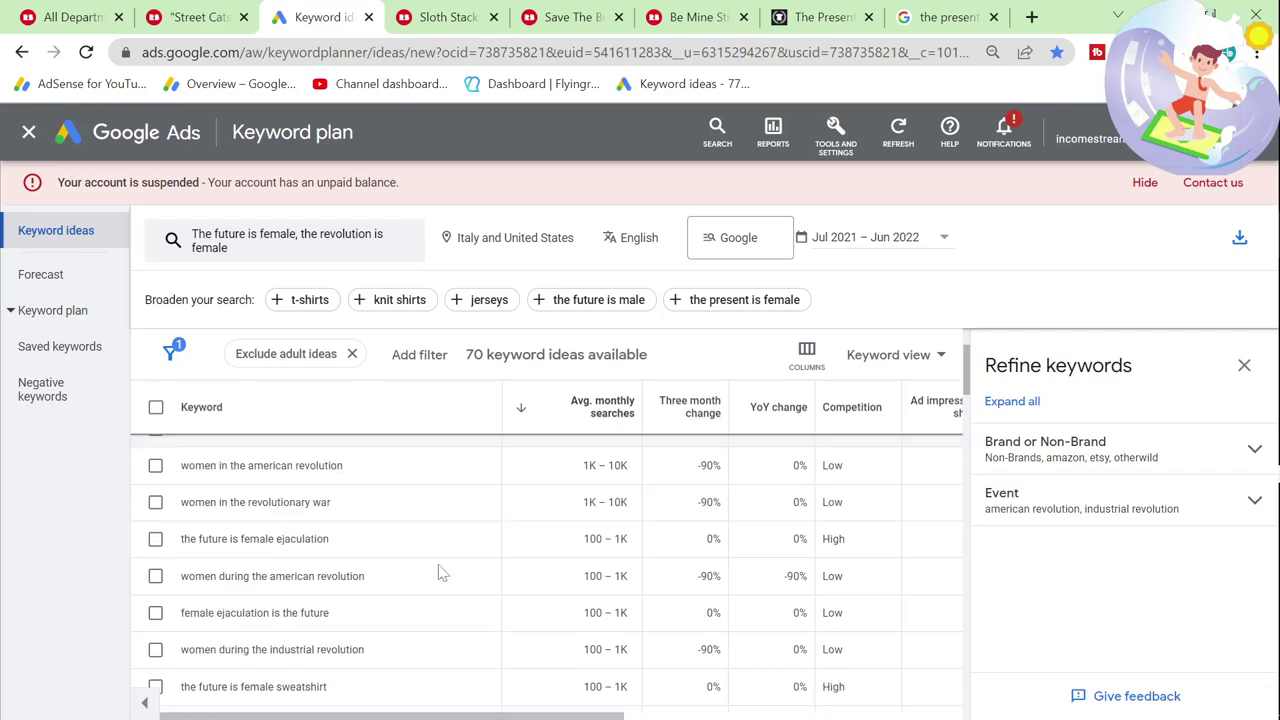
scroll(440, 572, down, 3)
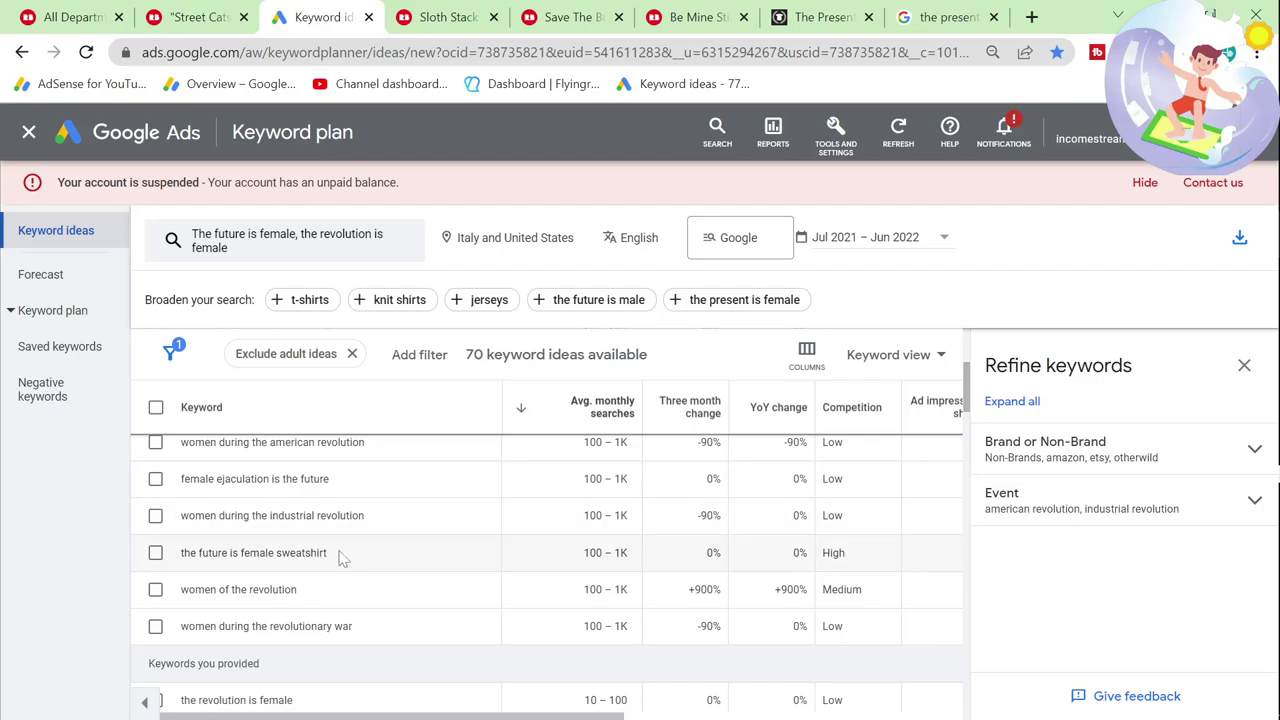
Step: Copy the keyword idea "the future is female sweatshirt" and search Google for it in place of the previous query
drag(340, 558, 166, 560)
key(ctrl+c)
click(945, 17)
click(630, 52)
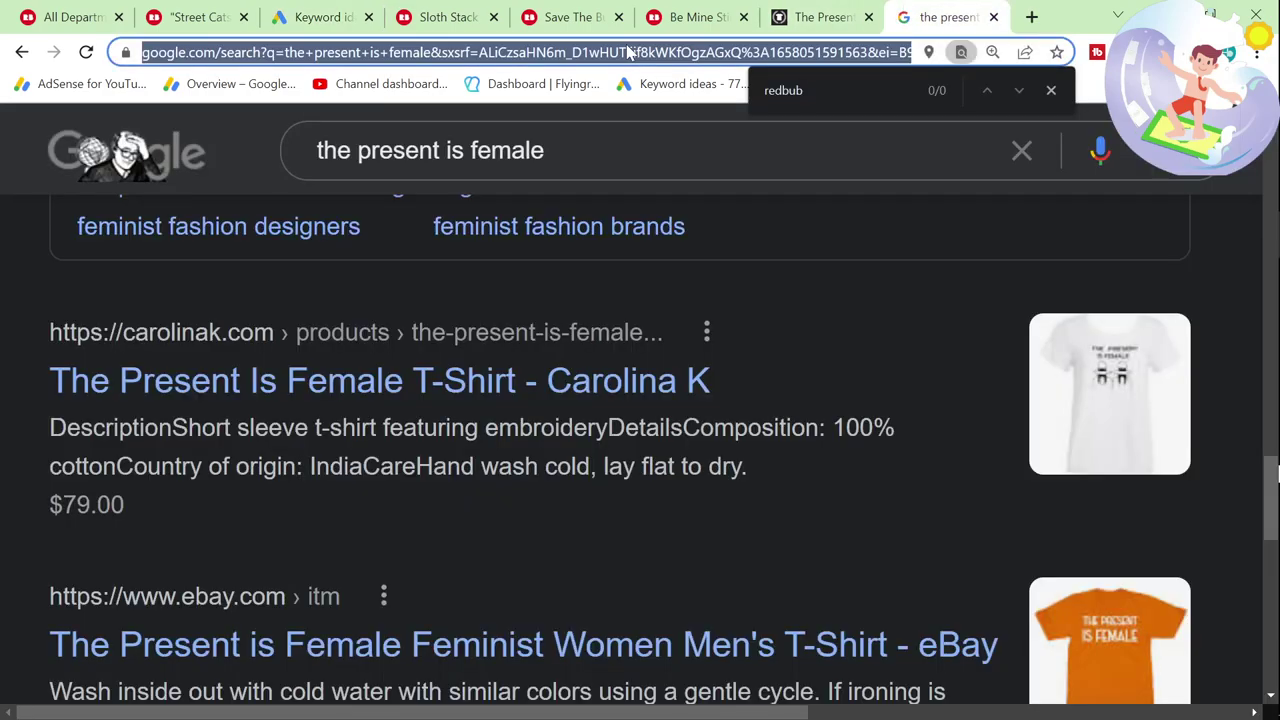
key(ctrl+v)
key(Return)
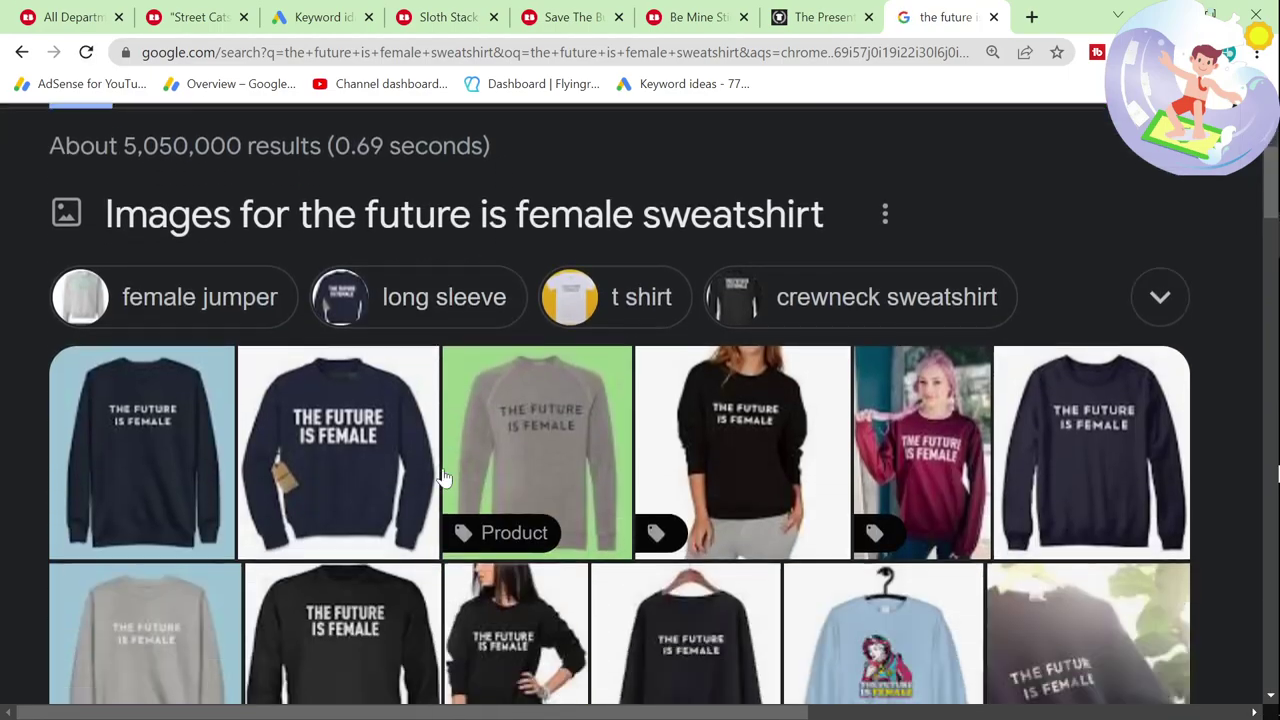
Step: Find the Redbubble listing in the Google results for the sweatshirt phrase and open it
scroll(440, 470, down, 6)
key(ctrl+f)
text(red)
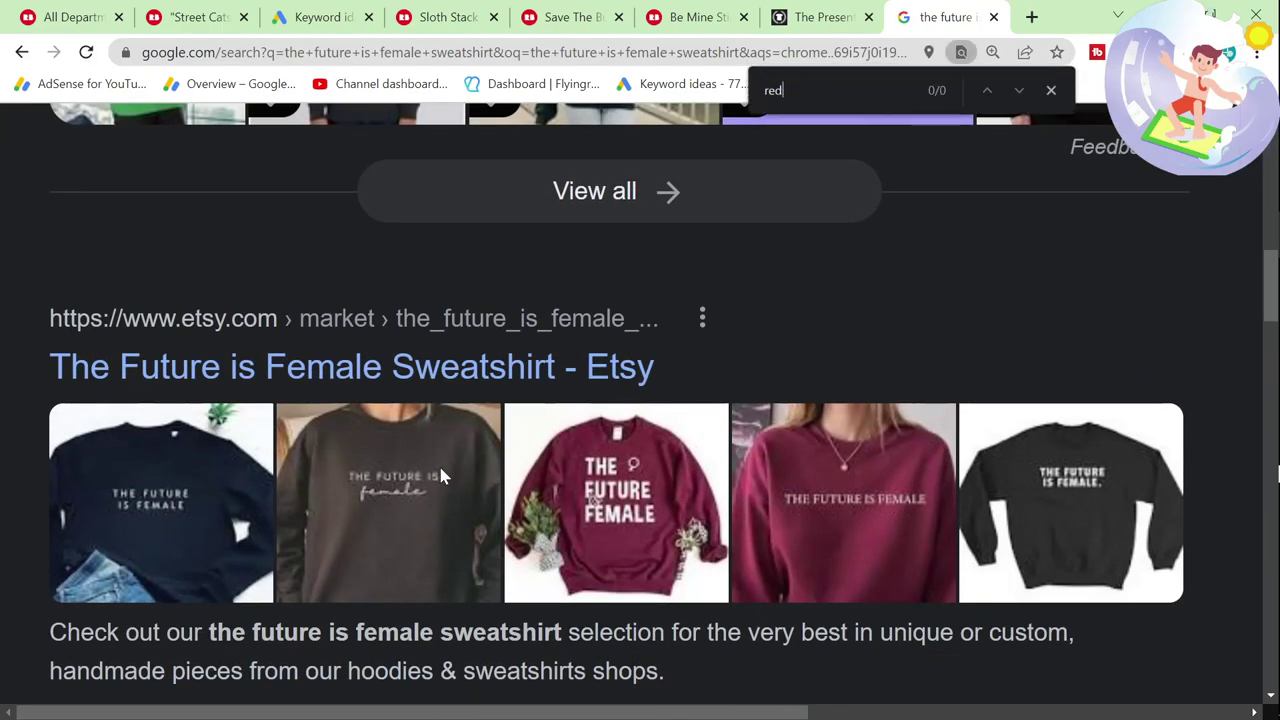
text(bub)
click(368, 418)
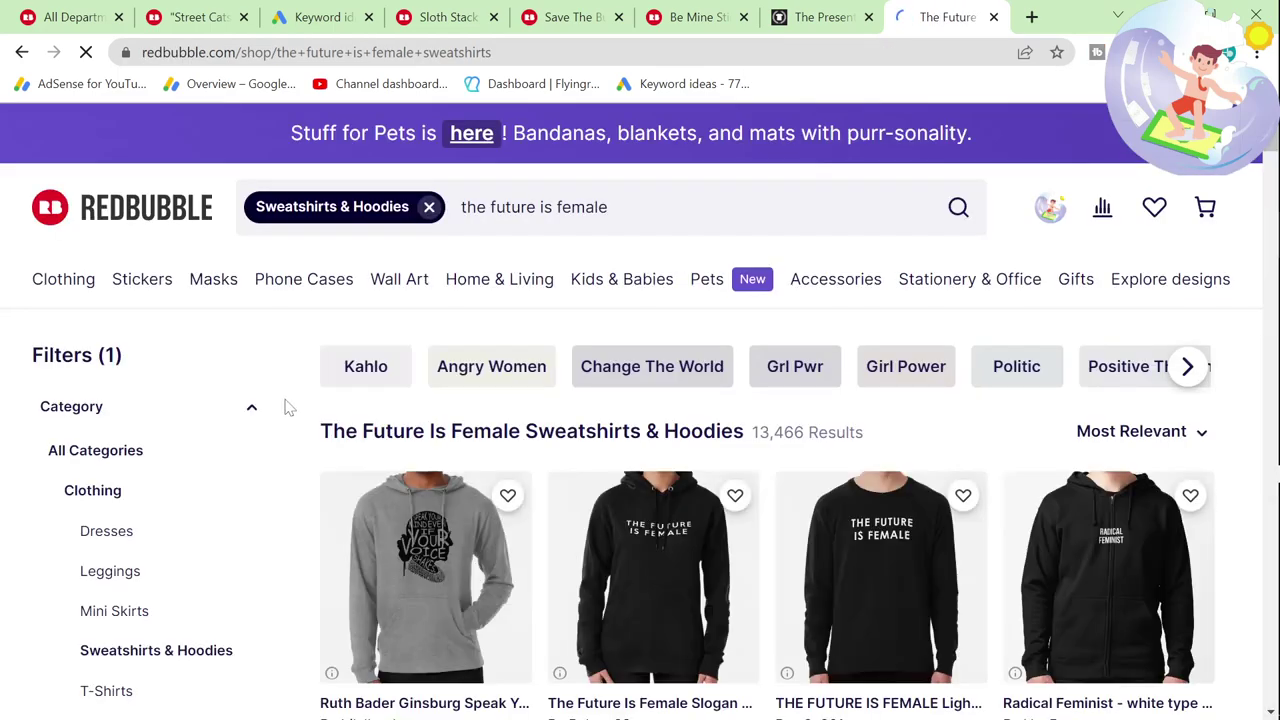
Step: Clear the Sweatshirts & Hoodies category from Redbubble's search, shorten the query to "the future is" and copy it
click(428, 206)
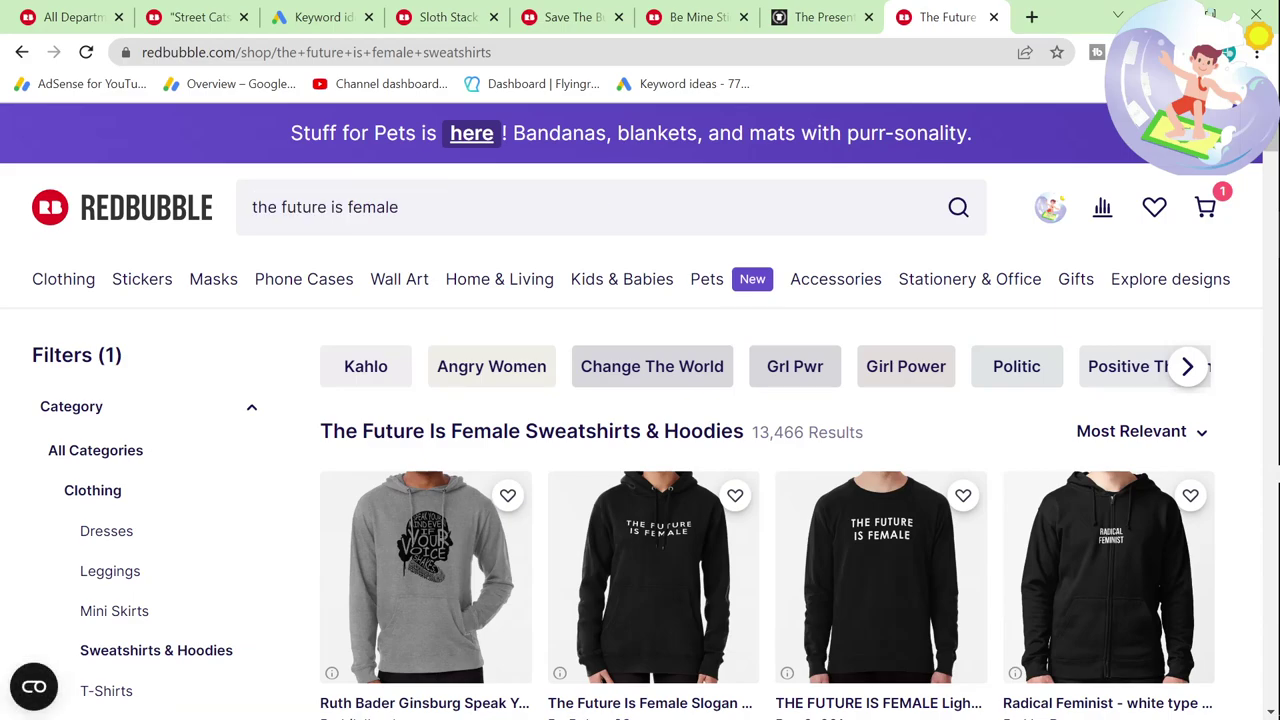
double_click(372, 207)
key(BackSpace)
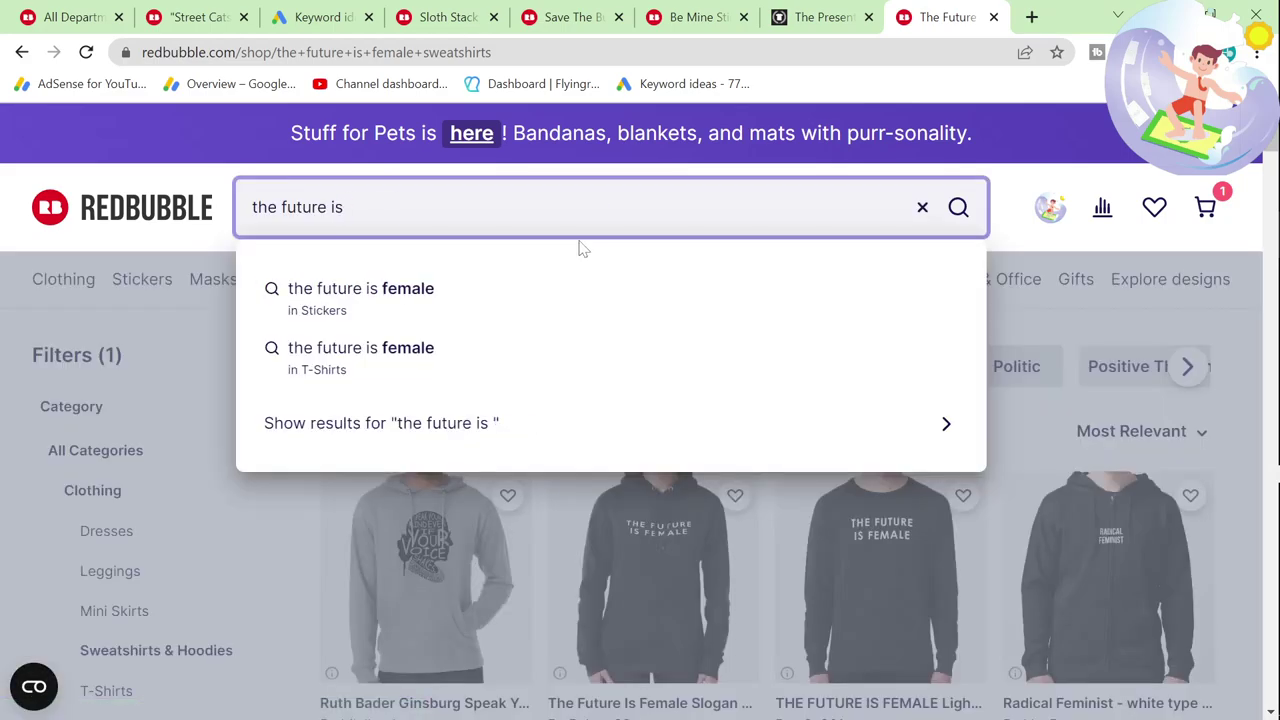
key(ctrl+a)
key(ctrl+c)
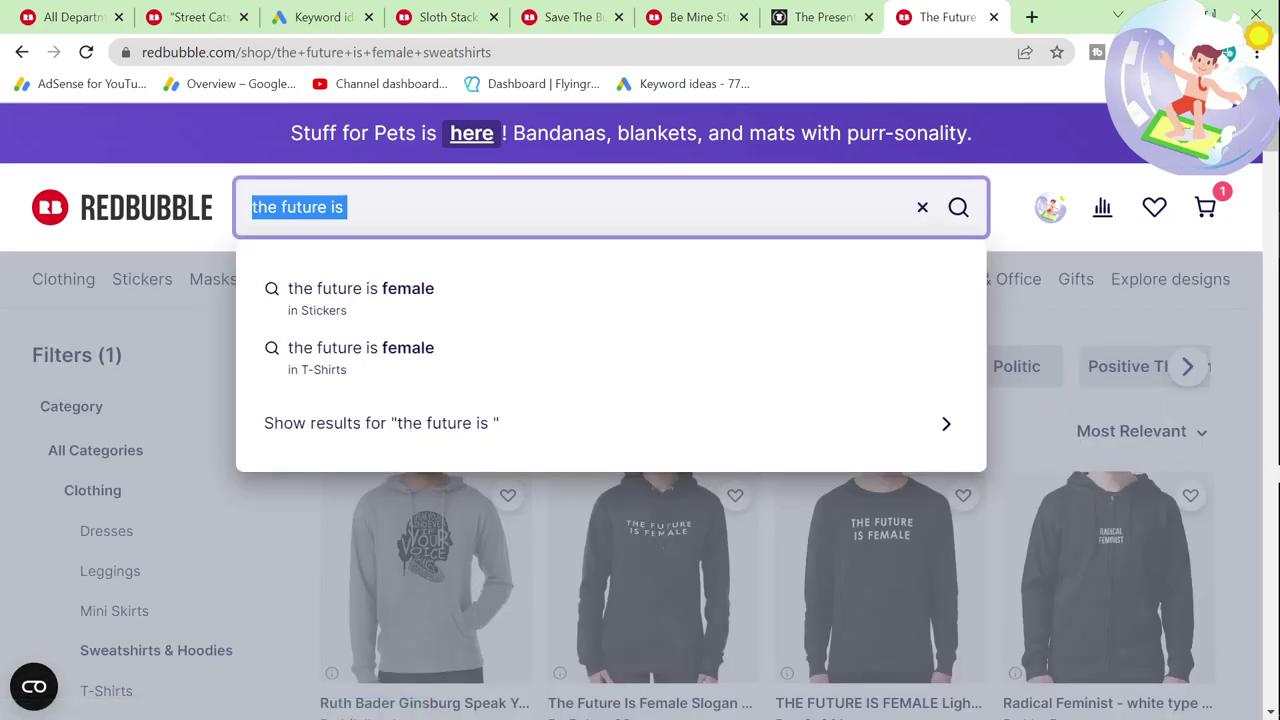
Step: Search Google for "keyword tool" in a new tab and open the keywordtool.io site
click(1031, 17)
text(a)
key(BackSpace)
key(BackSpace)
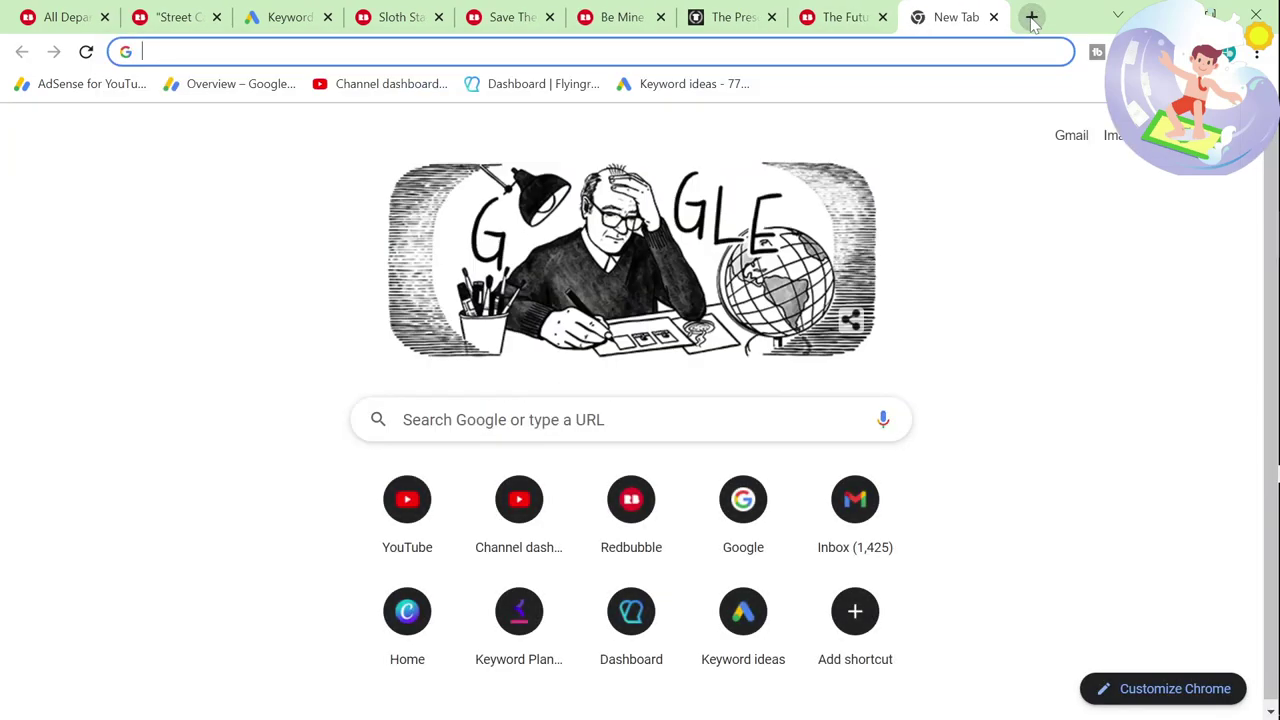
text(go)
key(Return)
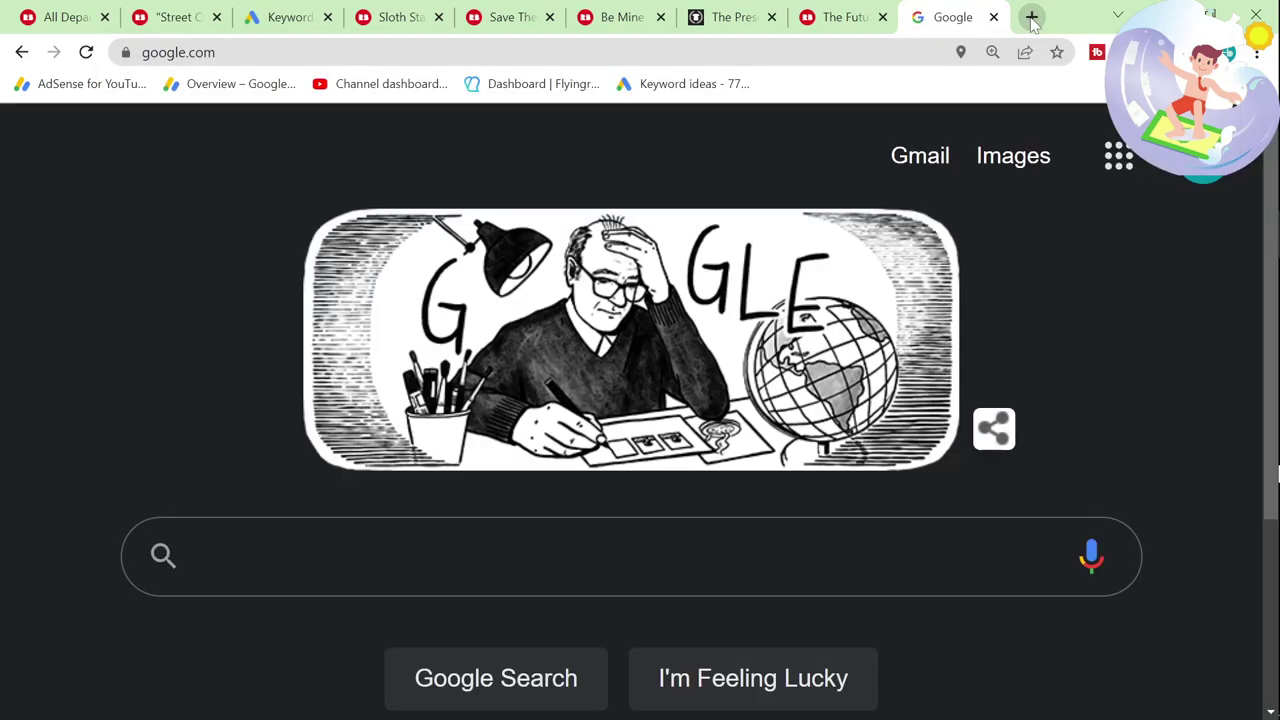
text(keyword tool)
key(Return)
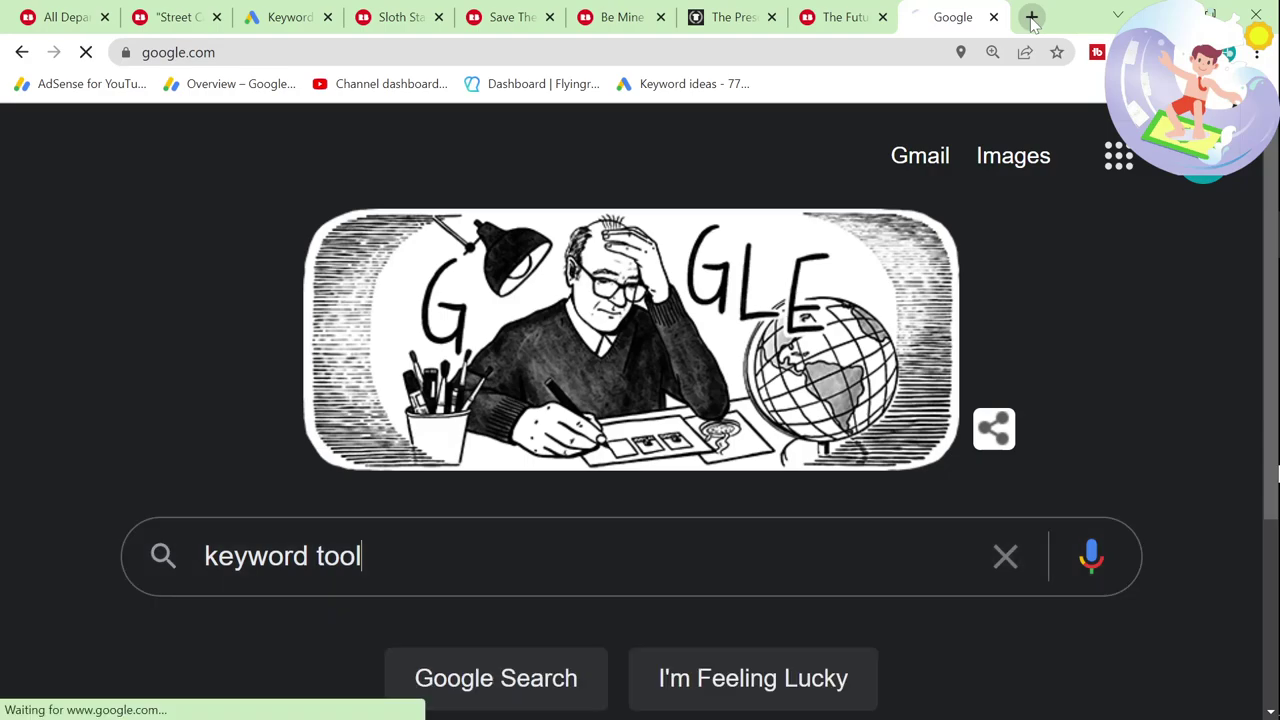
scroll(277, 466, down, 10)
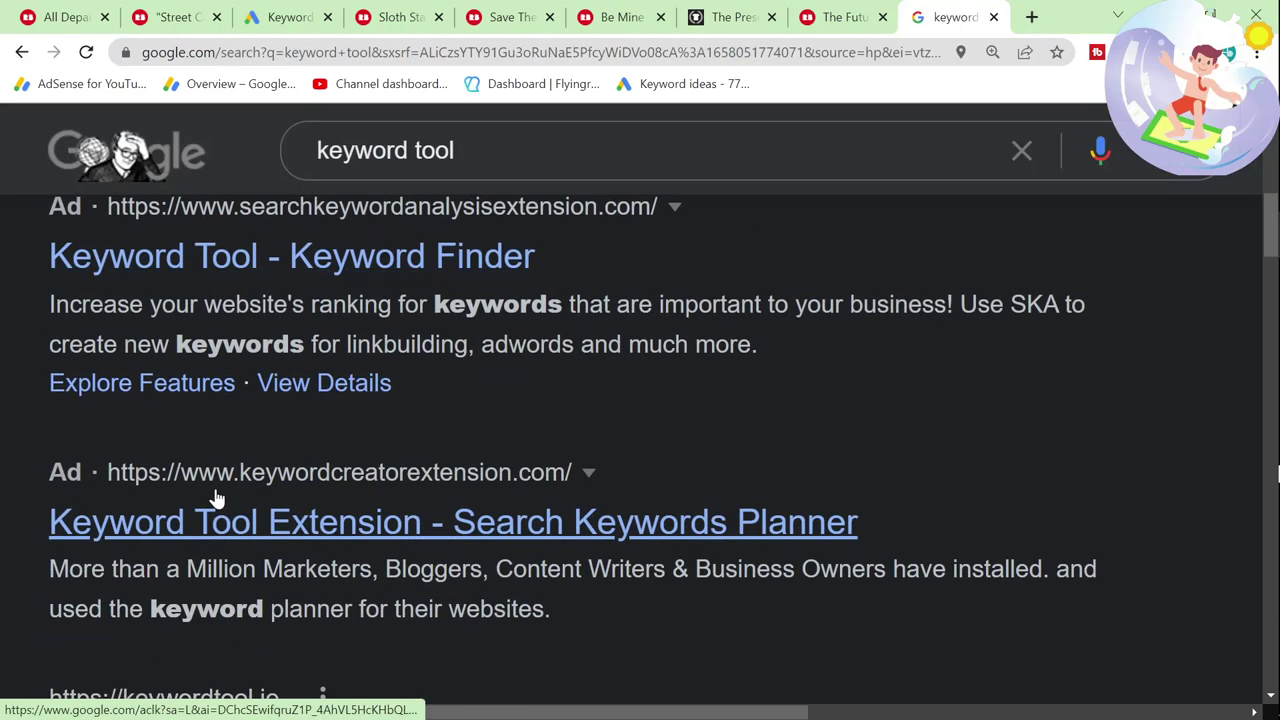
click(221, 369)
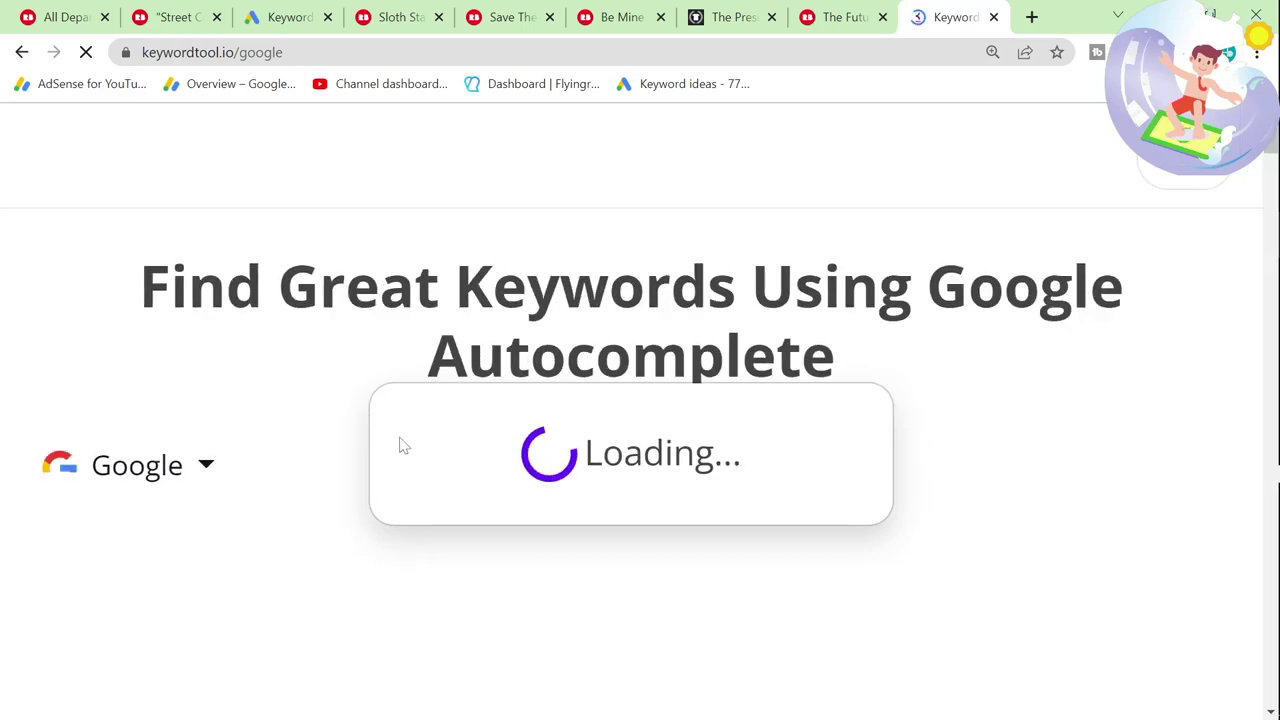
Step: Search Keyword Tool for "the future is", browse the suggestions and copy "the future is looking good to me"
key(ctrl+v)
scroll(568, 542, down, 4)
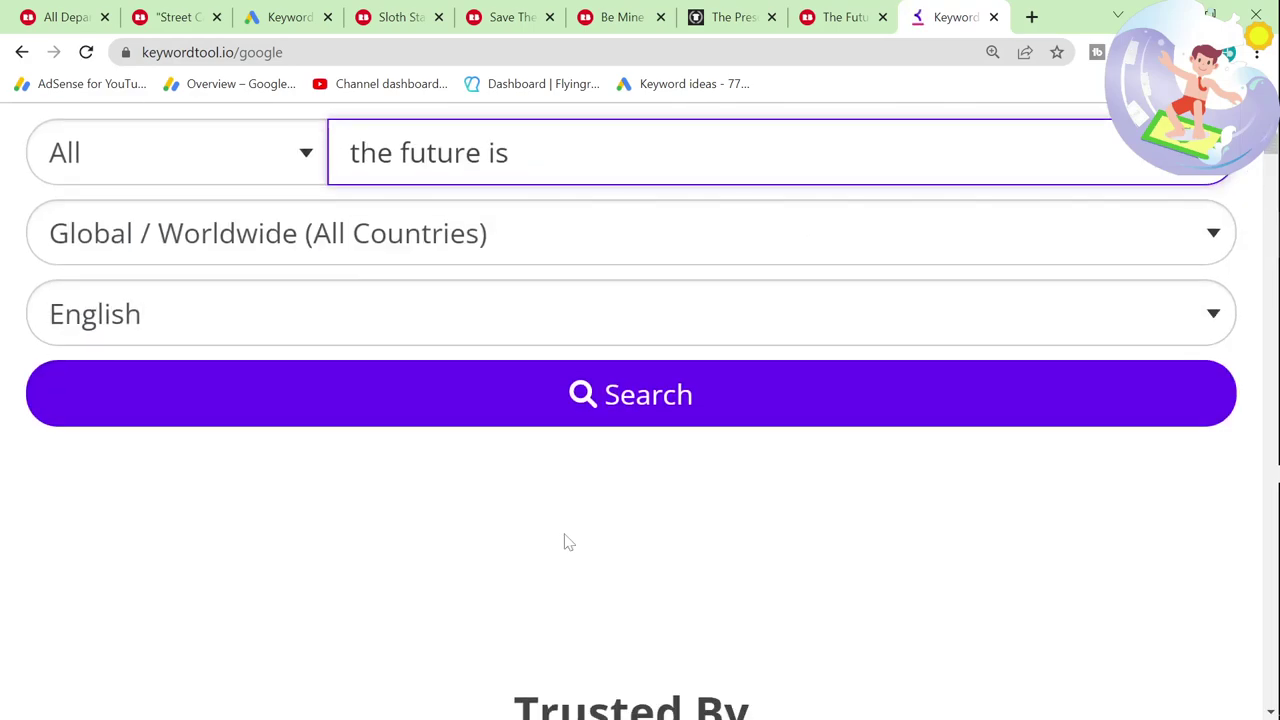
scroll(429, 500, up, 1)
click(430, 500)
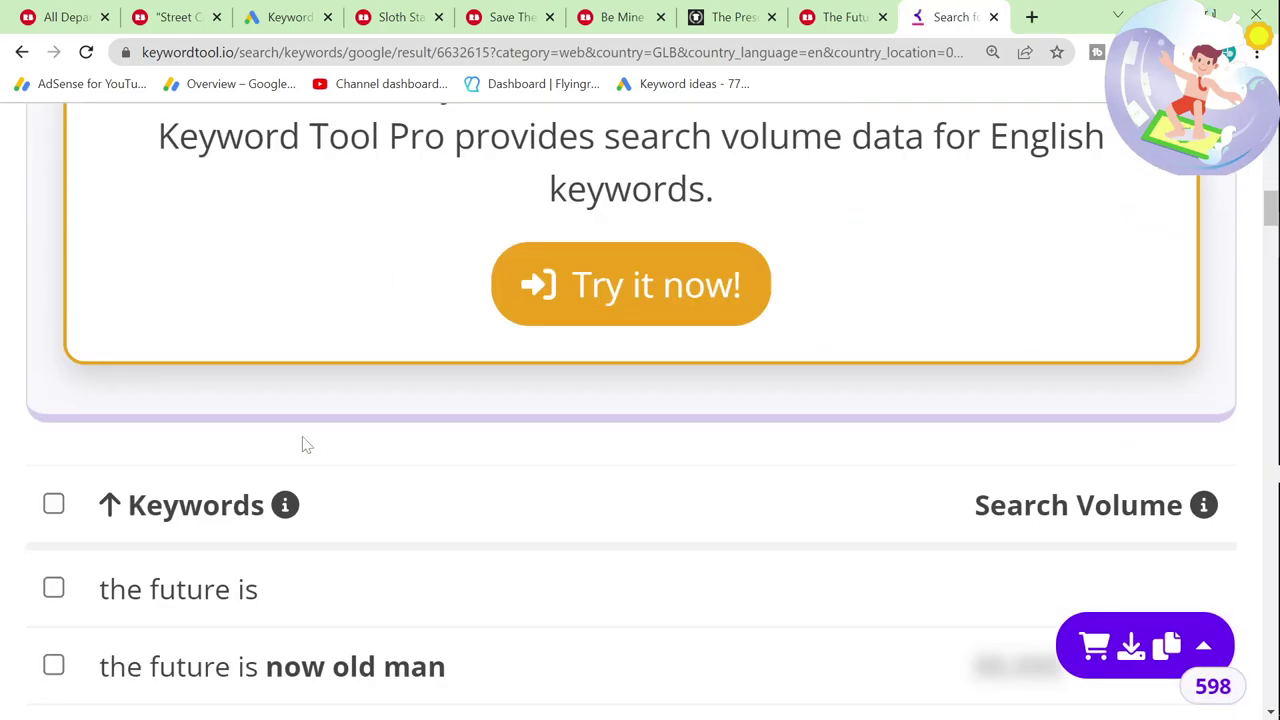
scroll(302, 436, down, 4)
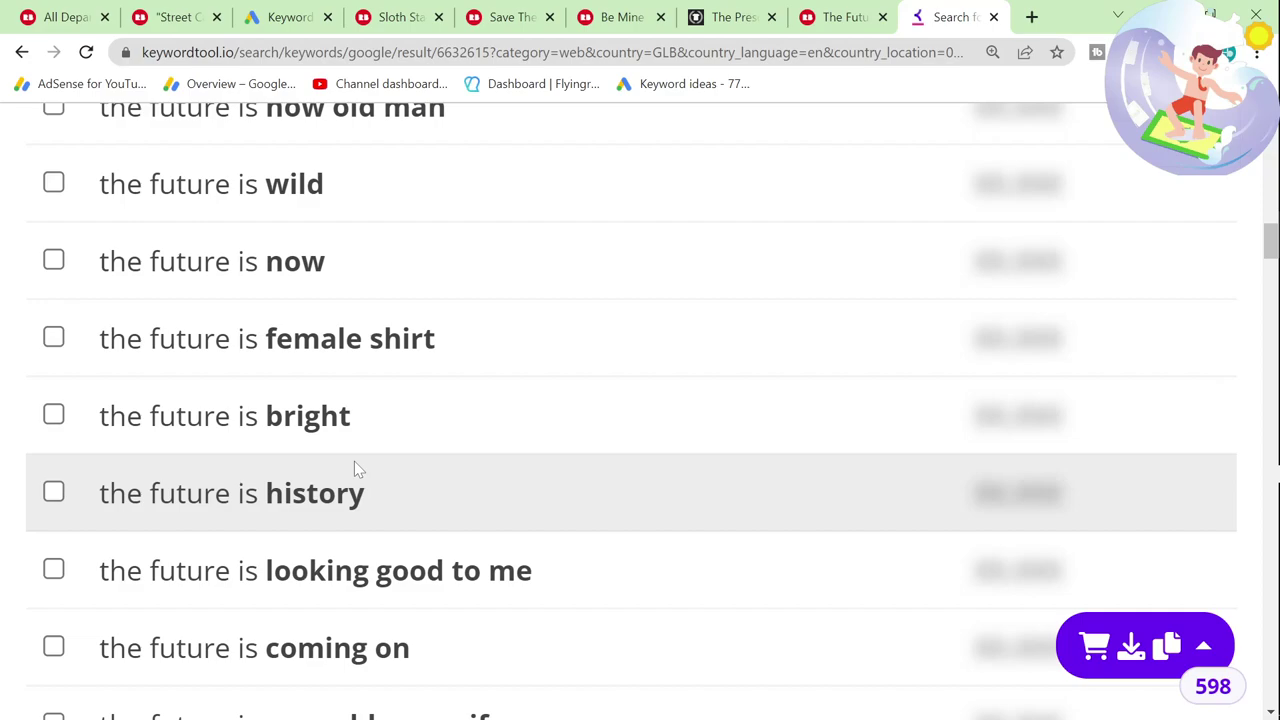
scroll(352, 462, down, 2)
drag(577, 368, 100, 368)
key(ctrl+c)
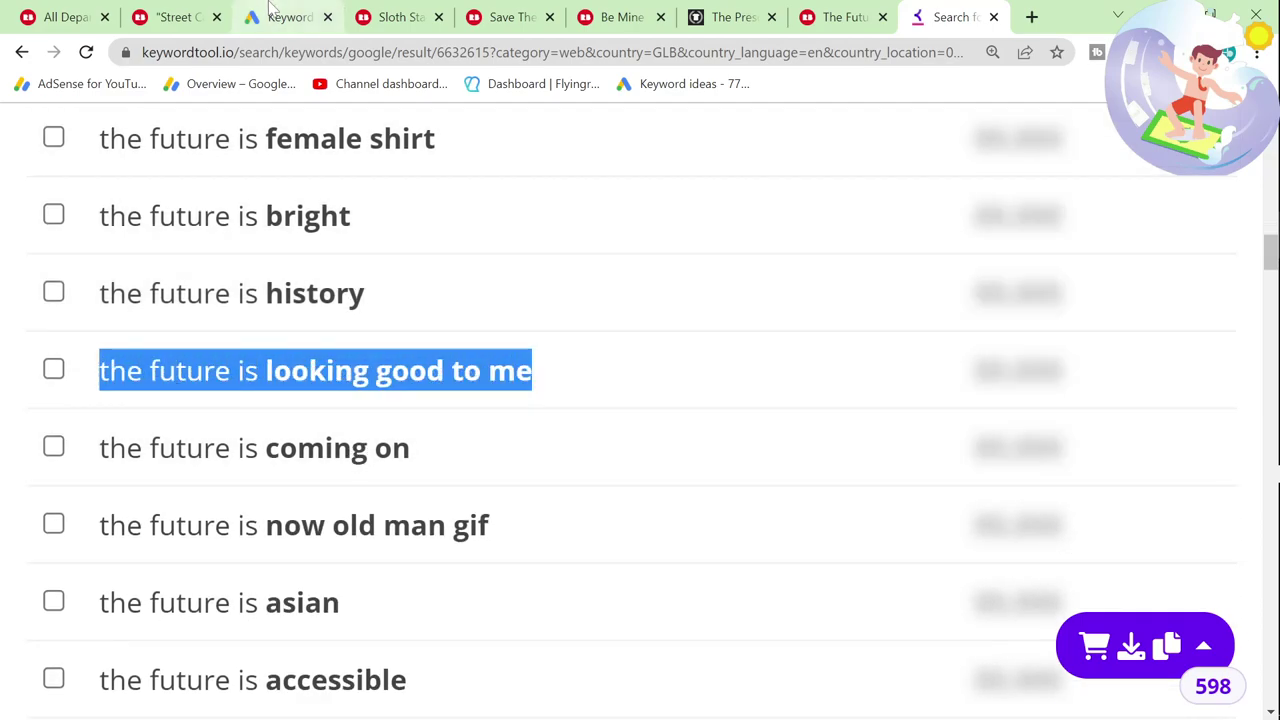
Step: Replace all keywords in Google Ads Keyword Planner with "the future is looking good to me" and get the results
click(272, 12)
click(314, 250)
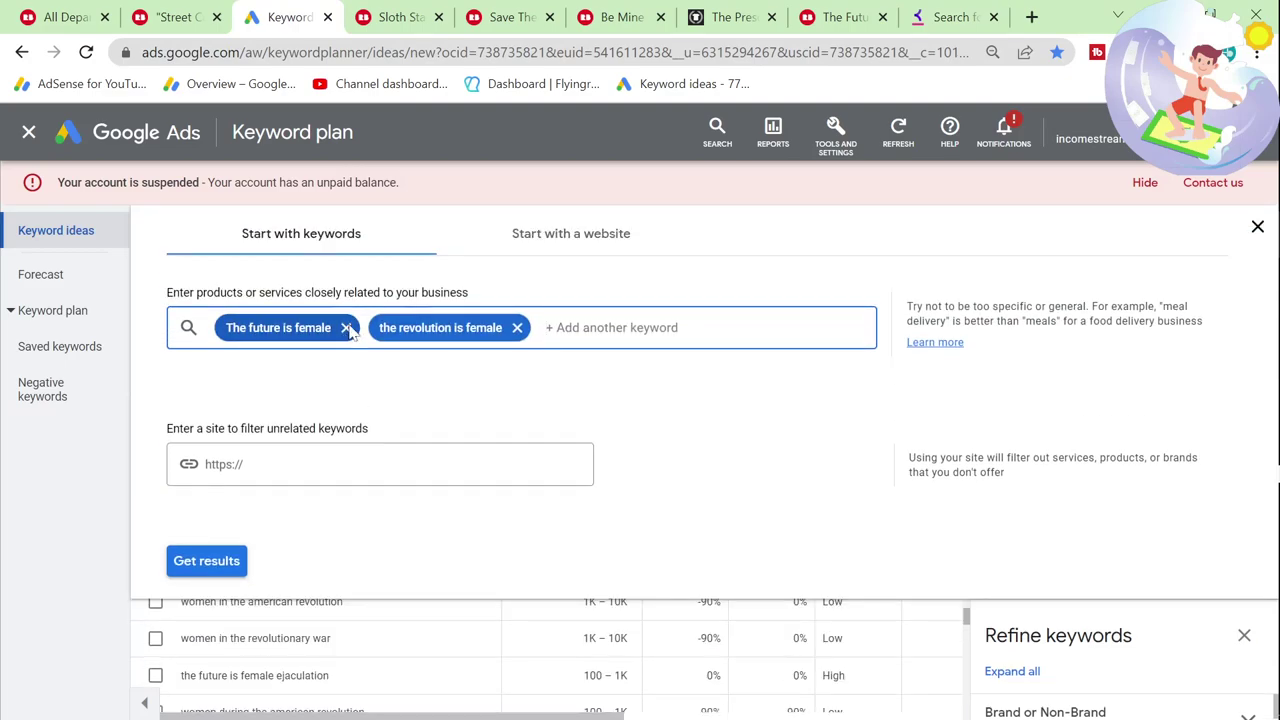
click(347, 328)
click(364, 328)
key(ctrl+v)
click(229, 563)
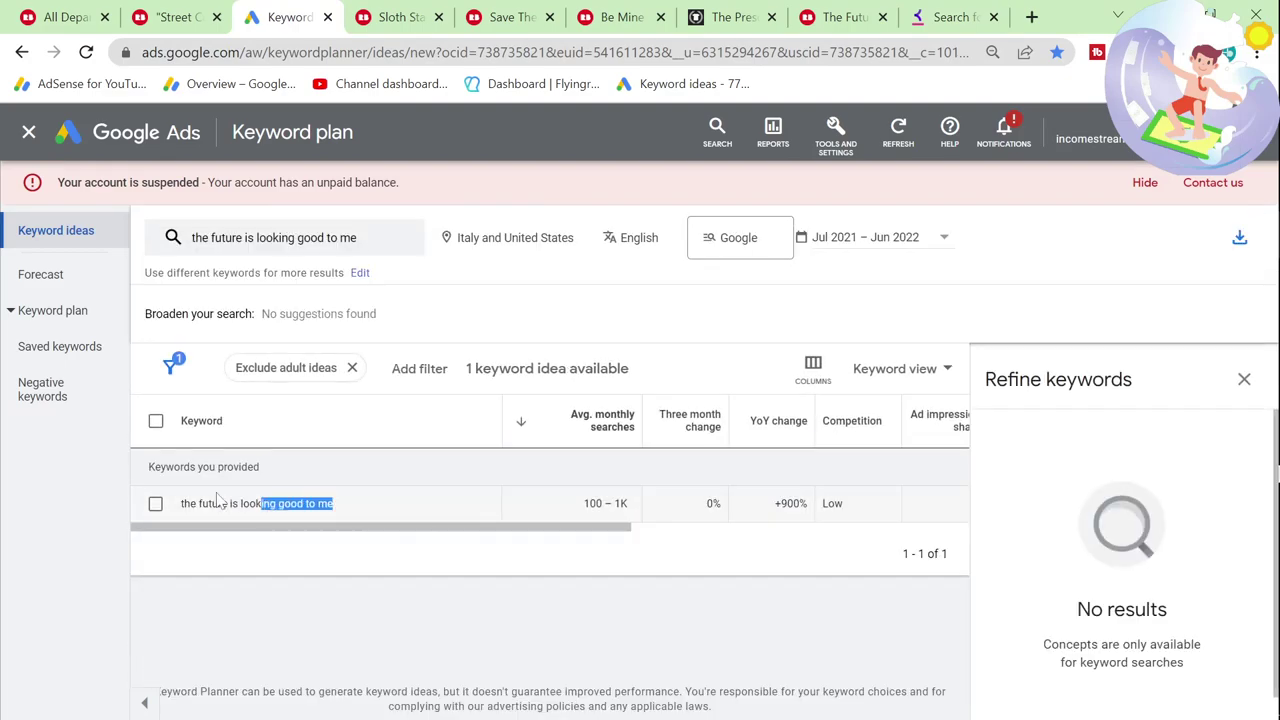
Step: Search Google for "the future is looking good to me" in a new tab and look for "redbub" in the results
click(1031, 17)
key(ctrl+v)
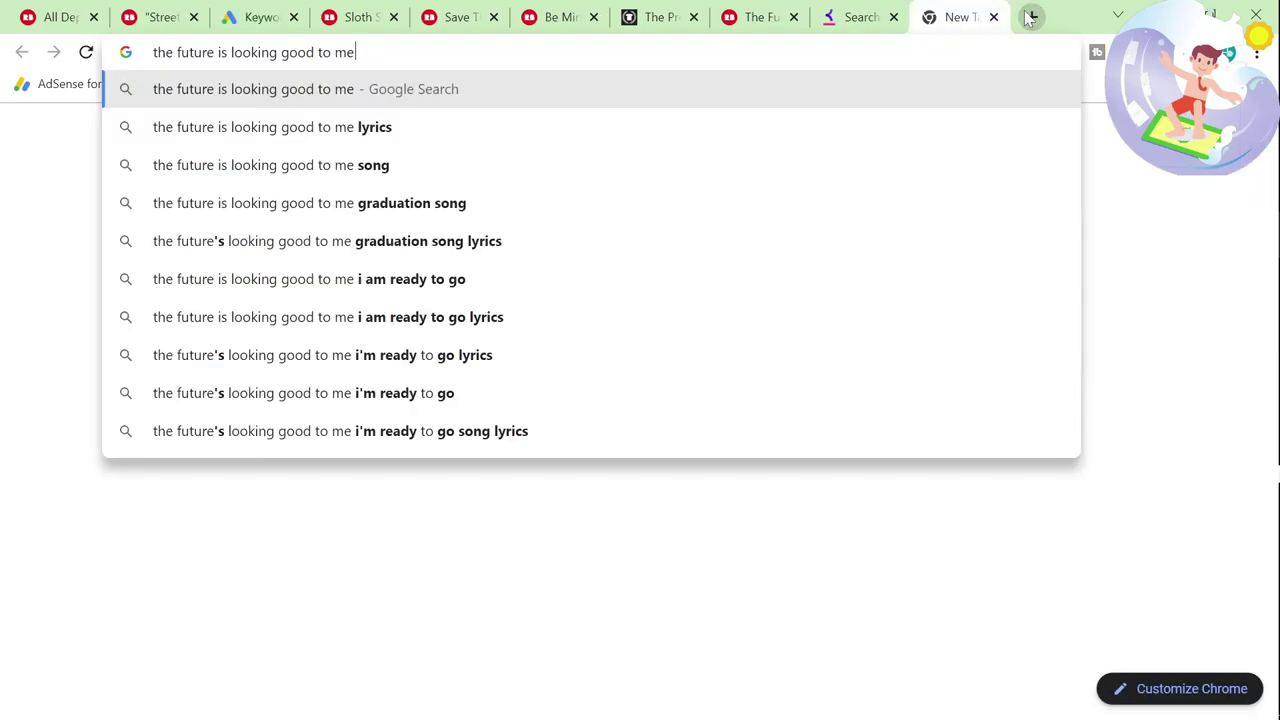
key(Return)
scroll(668, 335, down, 8)
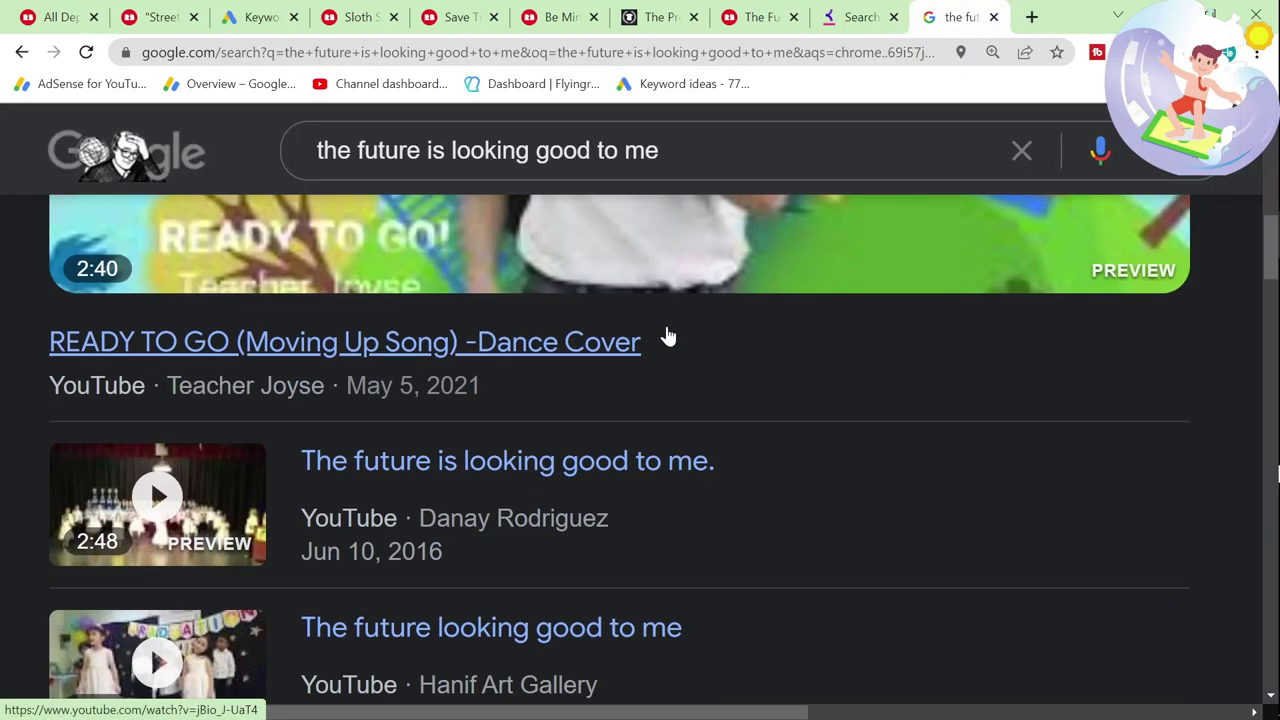
key(ctrl+f)
text(redbub)
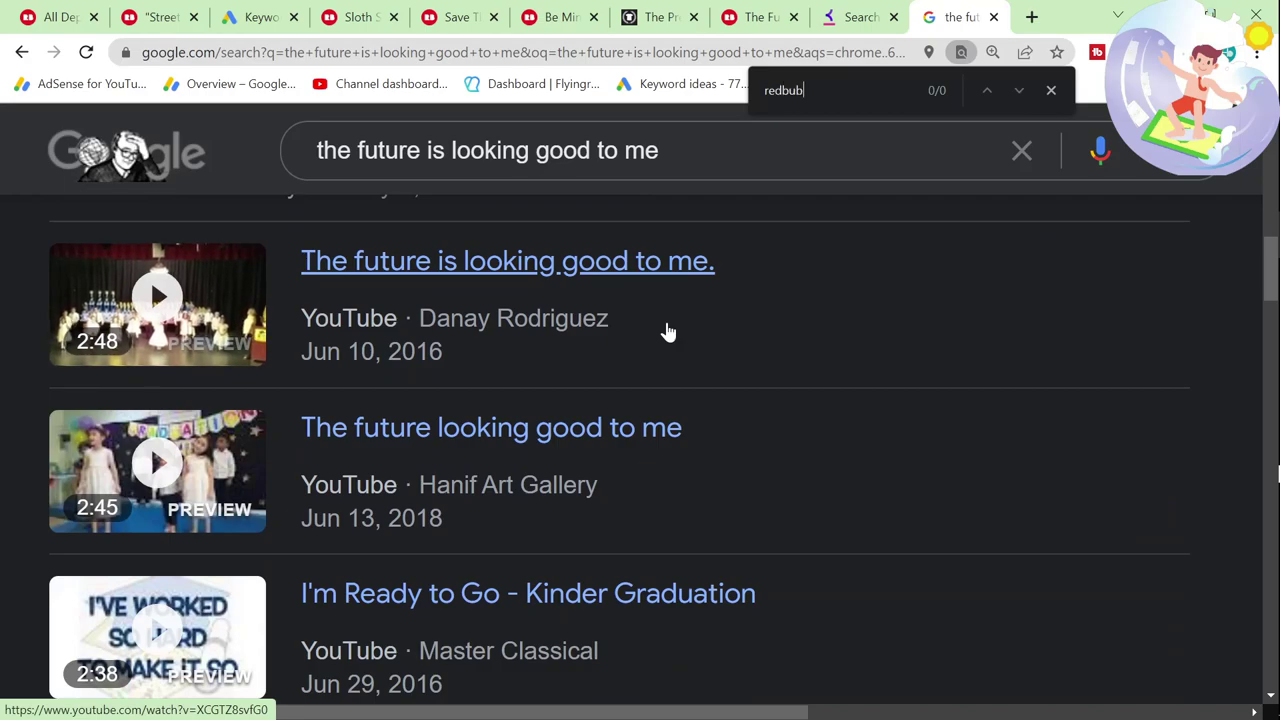
Step: Search Redbubble for "the future is looking good to me" using the tab with the sloth stack sticker
click(262, 17)
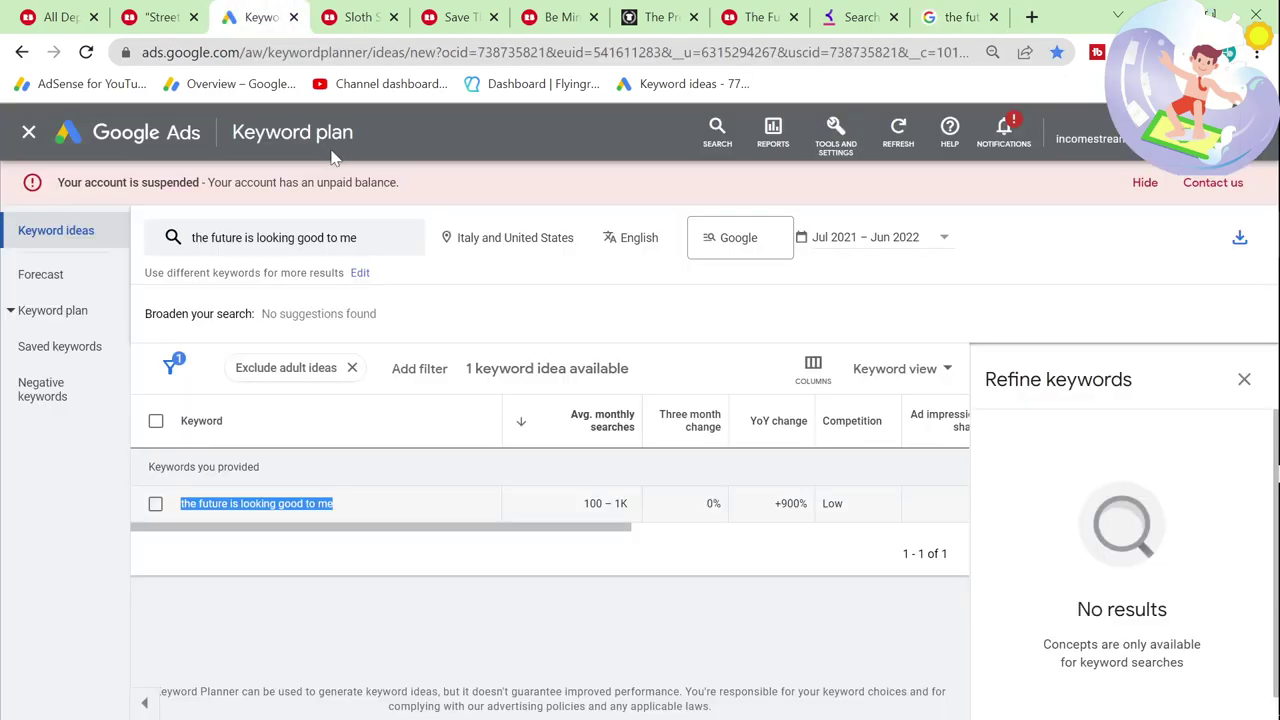
click(356, 17)
click(300, 207)
key(ctrl+a)
key(ctrl+v)
key(Return)
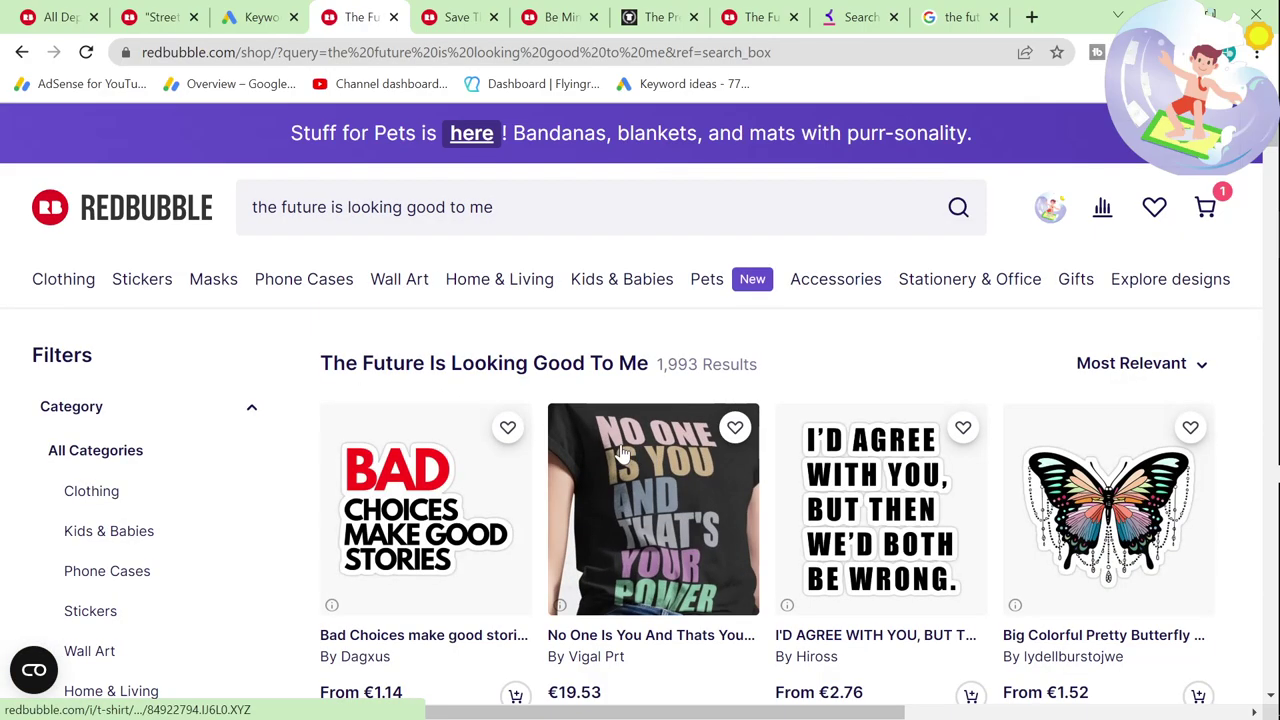
Step: Find the exact phrase "the future is looking good to me" on the Redbubble results page and step through its matches
scroll(620, 452, down, 2)
key(ctrl+f)
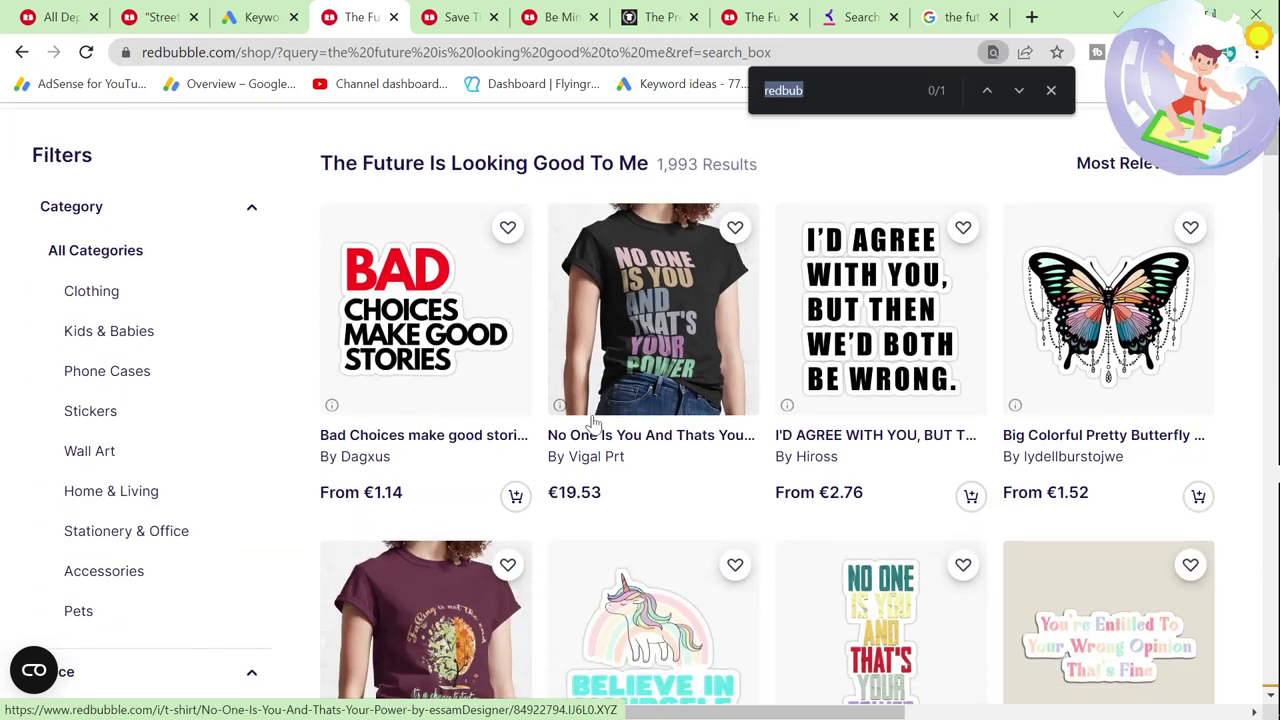
key(ctrl+v)
key(Return)
key(Return)
key(Return)
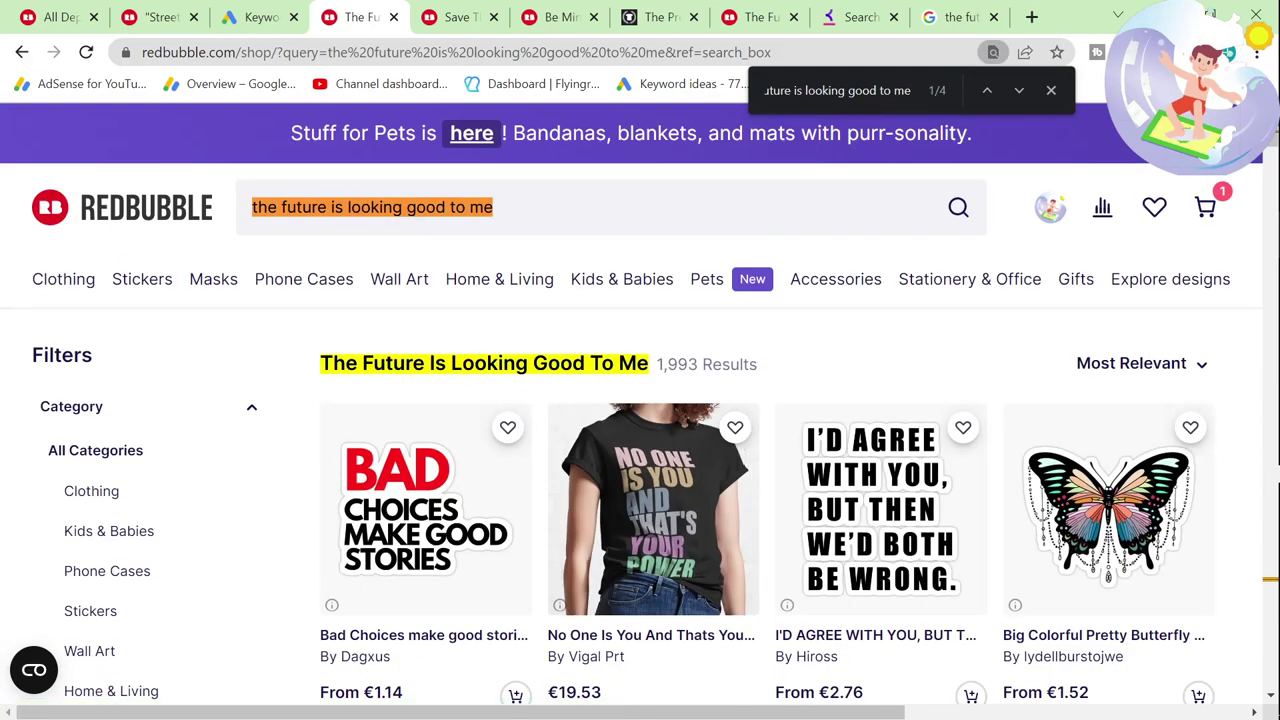
Step: Revisit the planner and Redbubble tabs, and look further through the Google results for "the future is looking good to me"
click(160, 17)
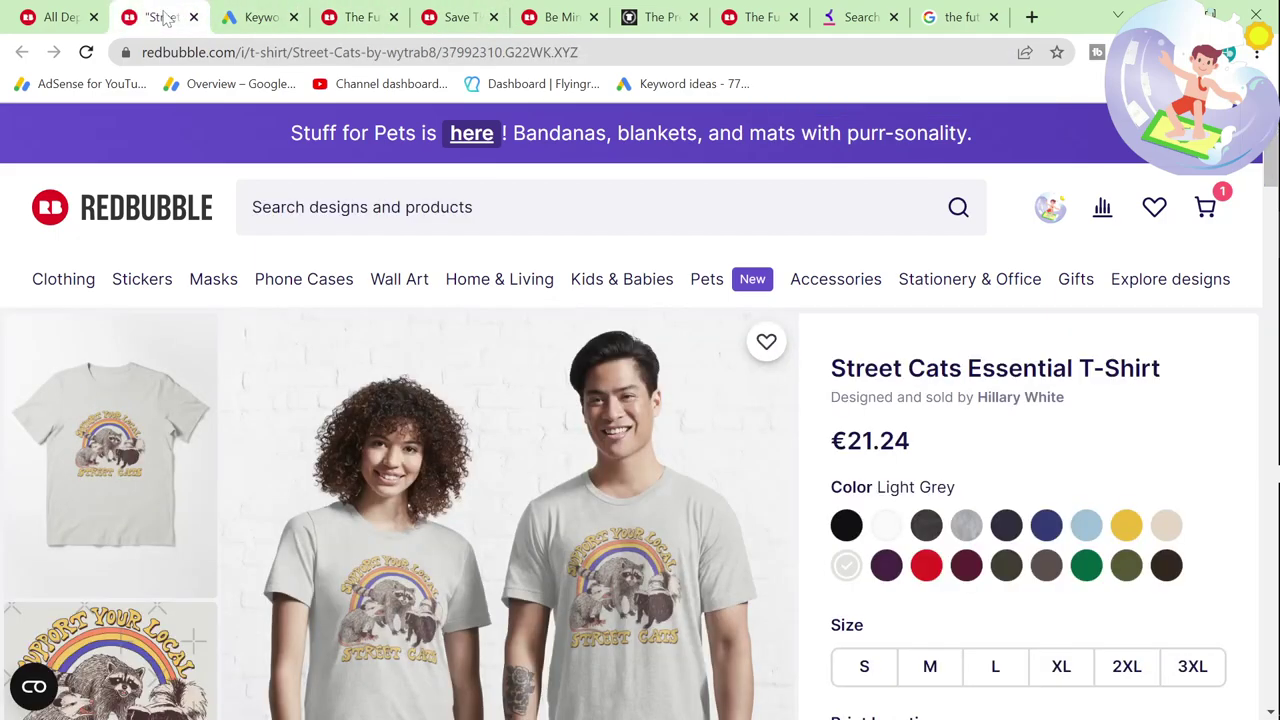
click(230, 15)
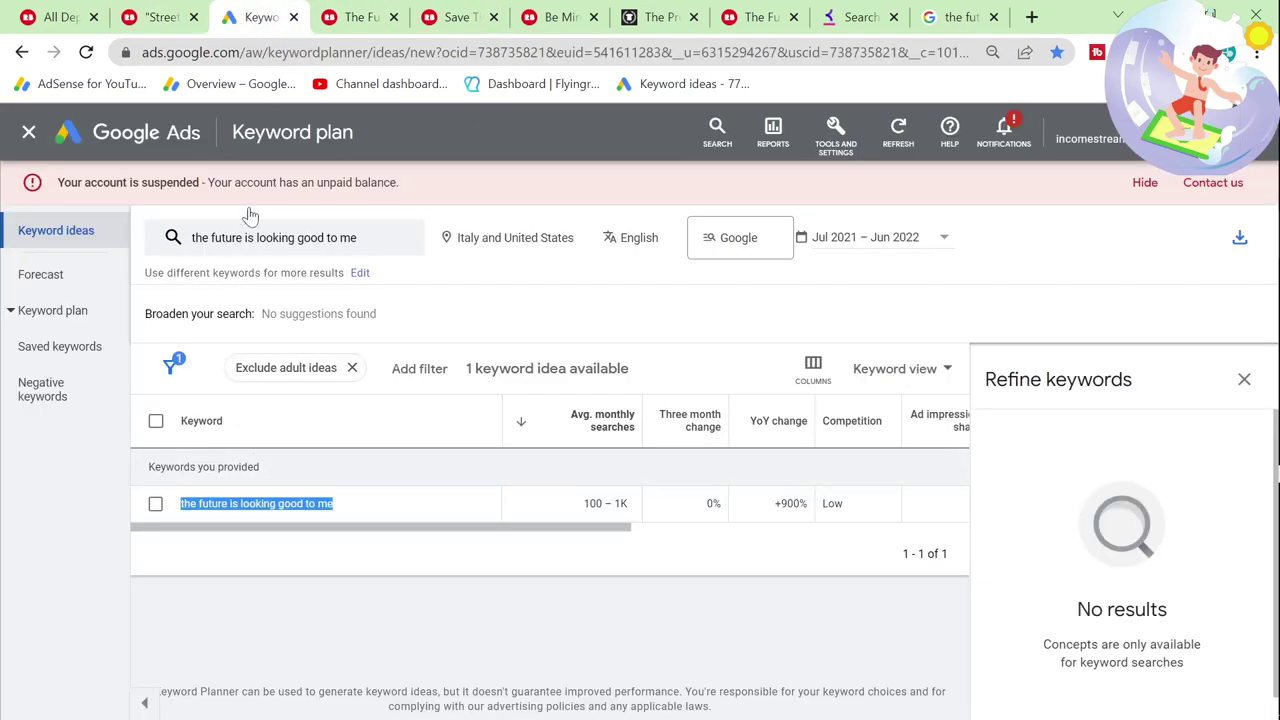
click(360, 17)
click(955, 17)
scroll(533, 498, down, 10)
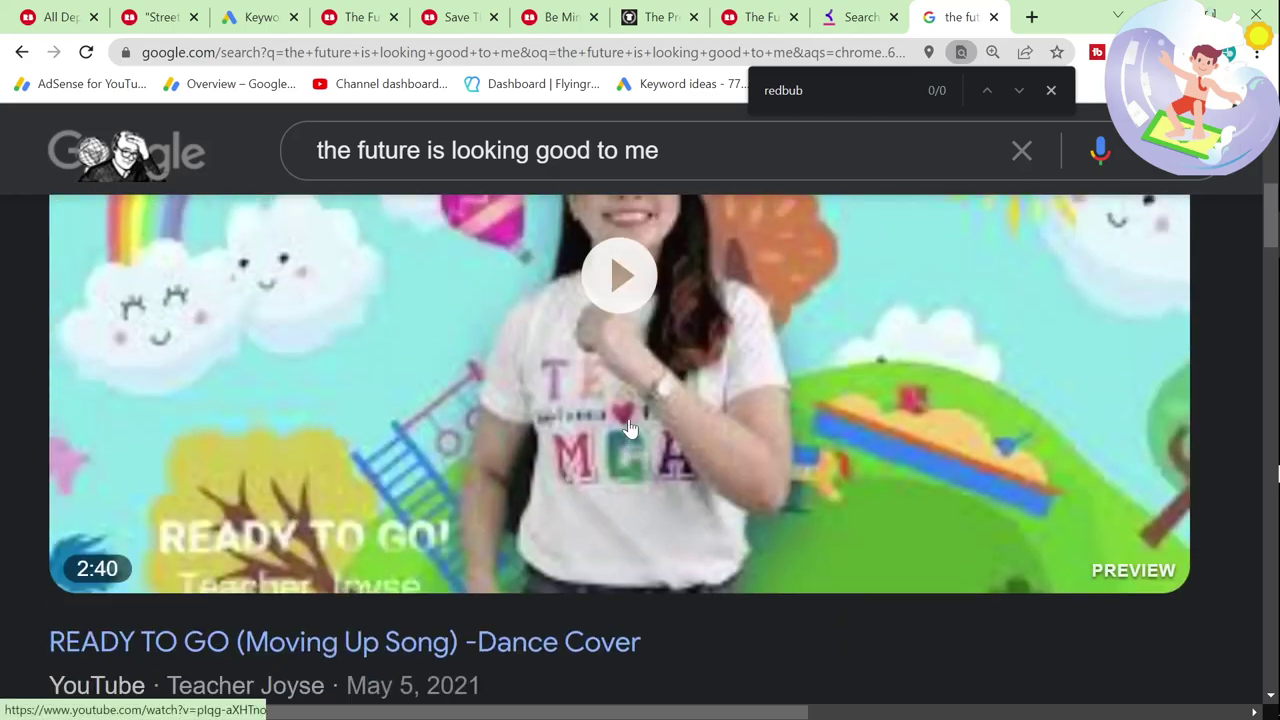
Step: Look through the remaining Google results for "the future is looking good to me", and recheck the best sellers, keyword planner and Redbubble search tabs
scroll(533, 498, down, 10)
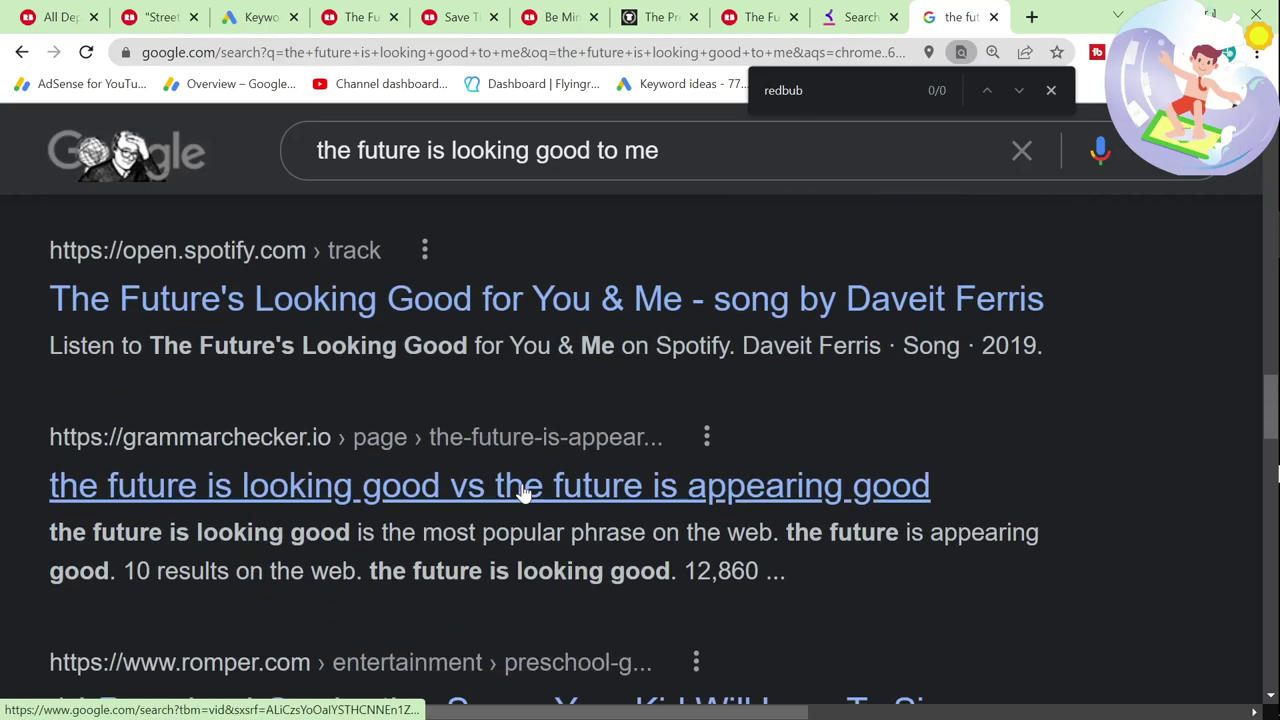
scroll(371, 403, down, 9)
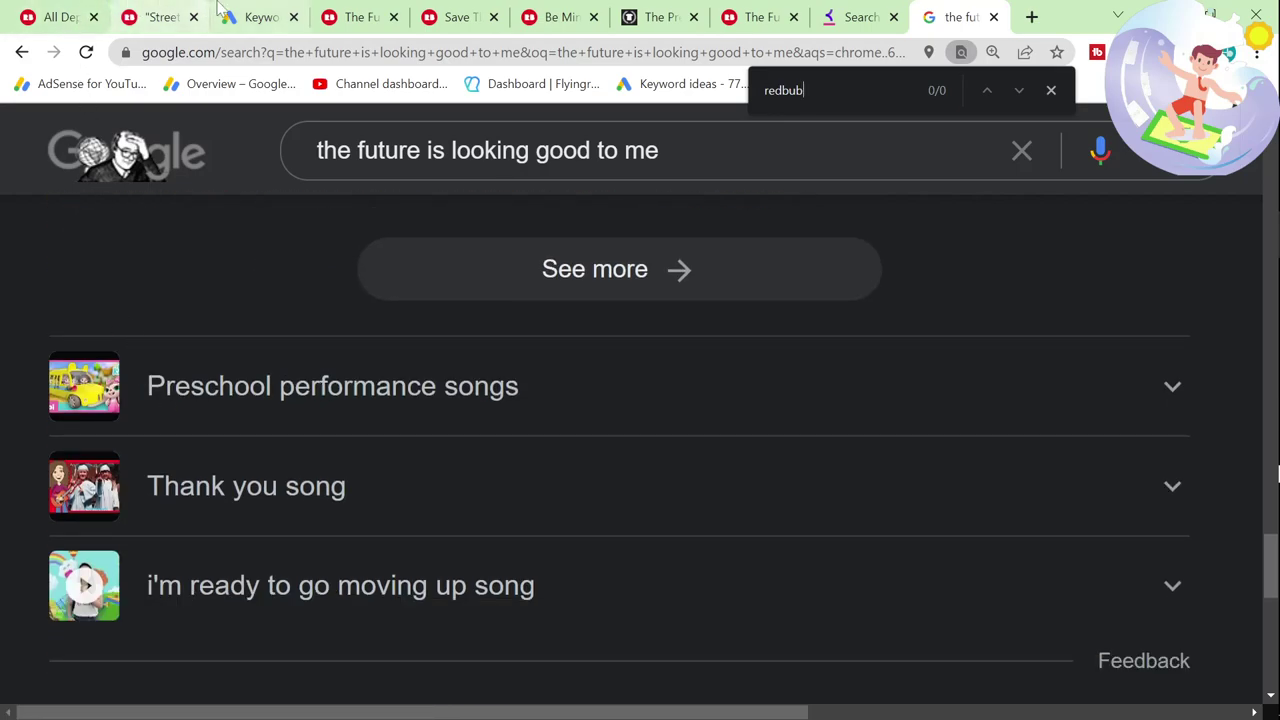
click(60, 17)
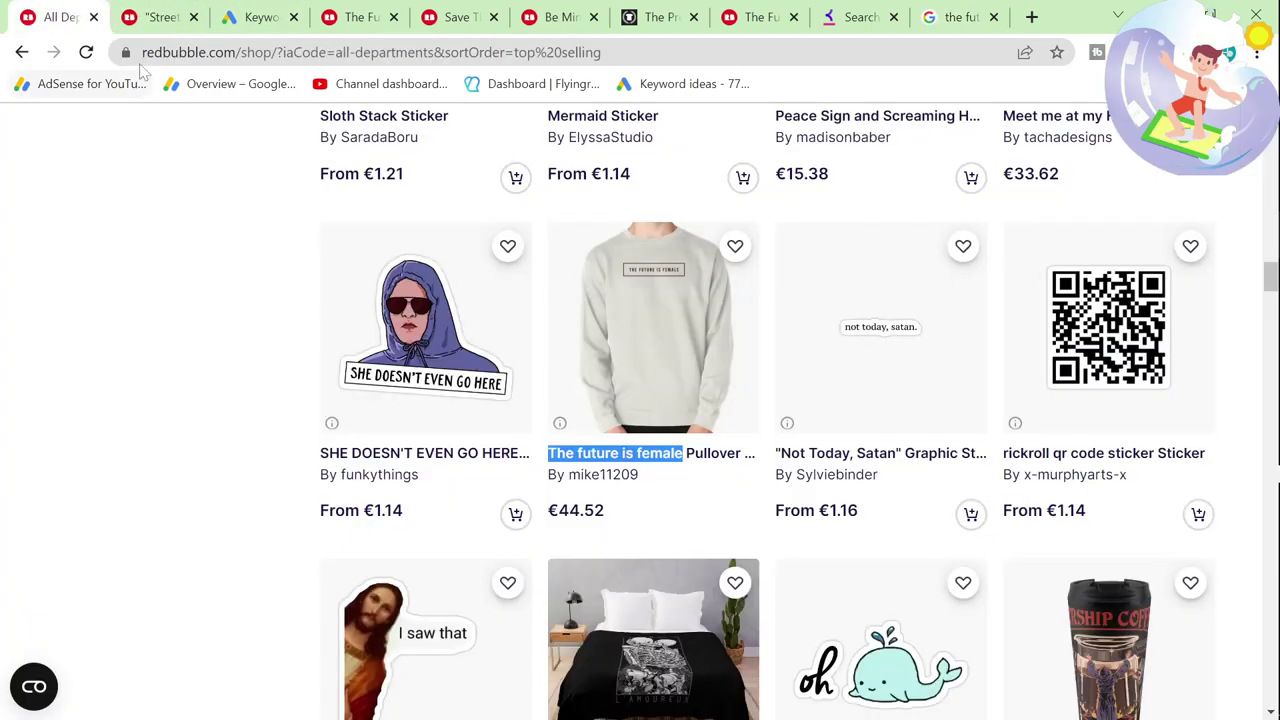
click(258, 17)
click(345, 232)
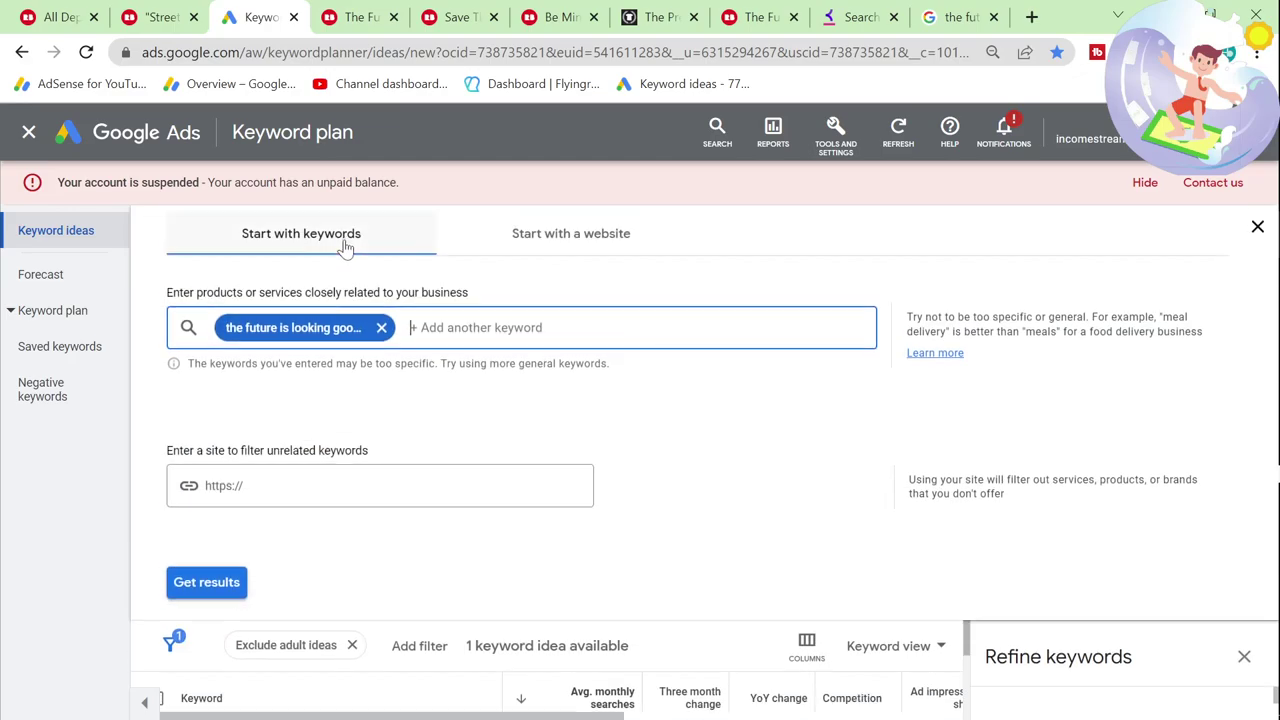
click(360, 17)
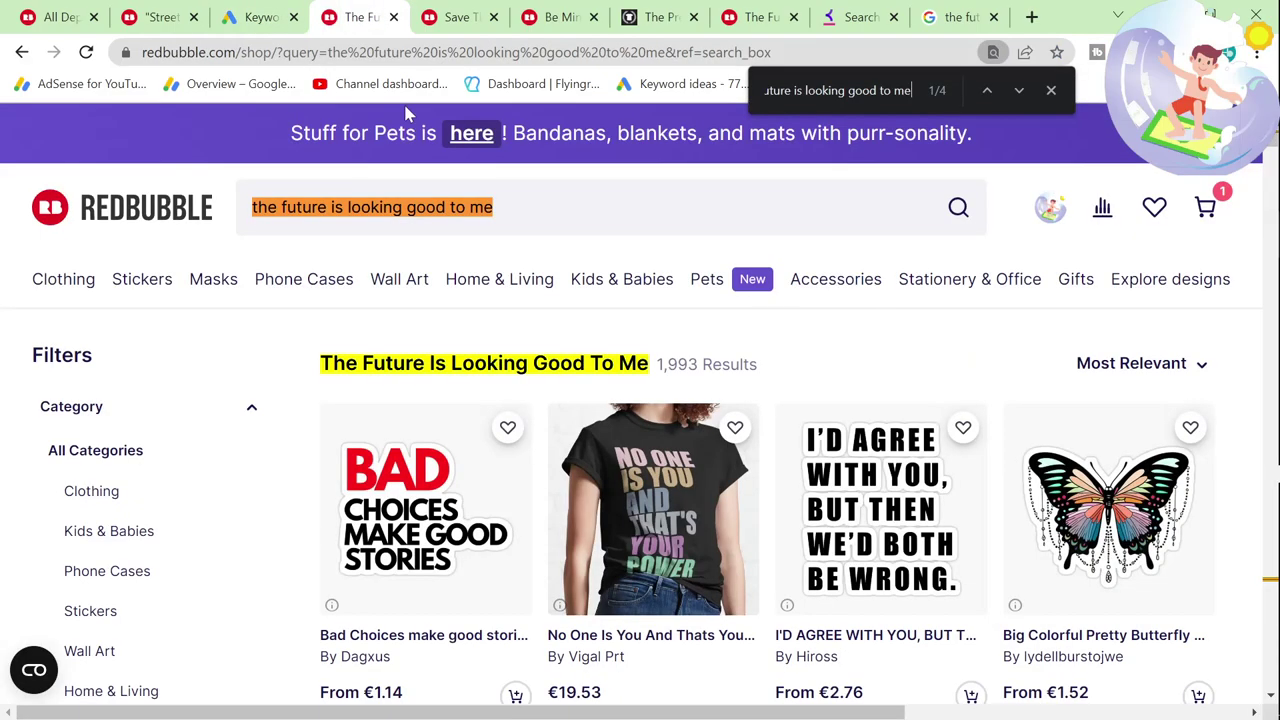
Step: Copy the keyword suggestion "the future is already here" from Keyword Tool and search Google for it in a new tab
click(858, 17)
mouse_move(1230, 610)
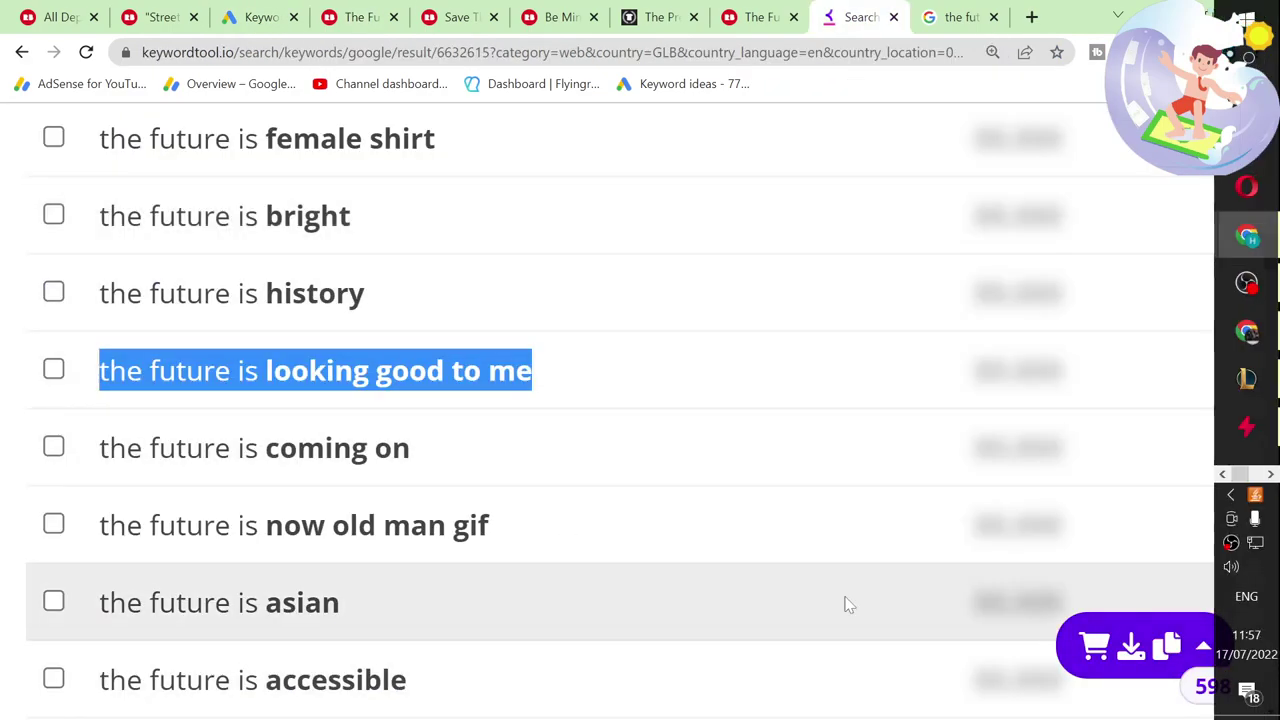
scroll(578, 599, down, 2)
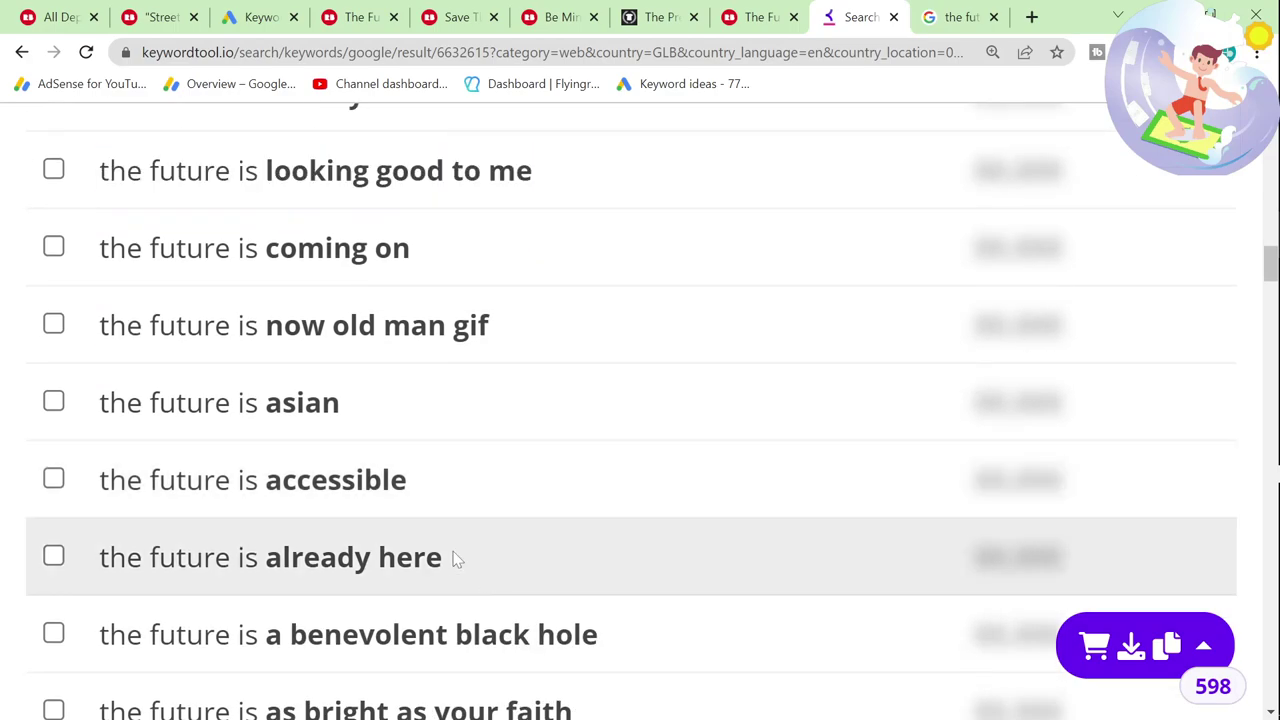
drag(452, 557, 80, 560)
key(ctrl+c)
click(1032, 17)
key(ctrl+v)
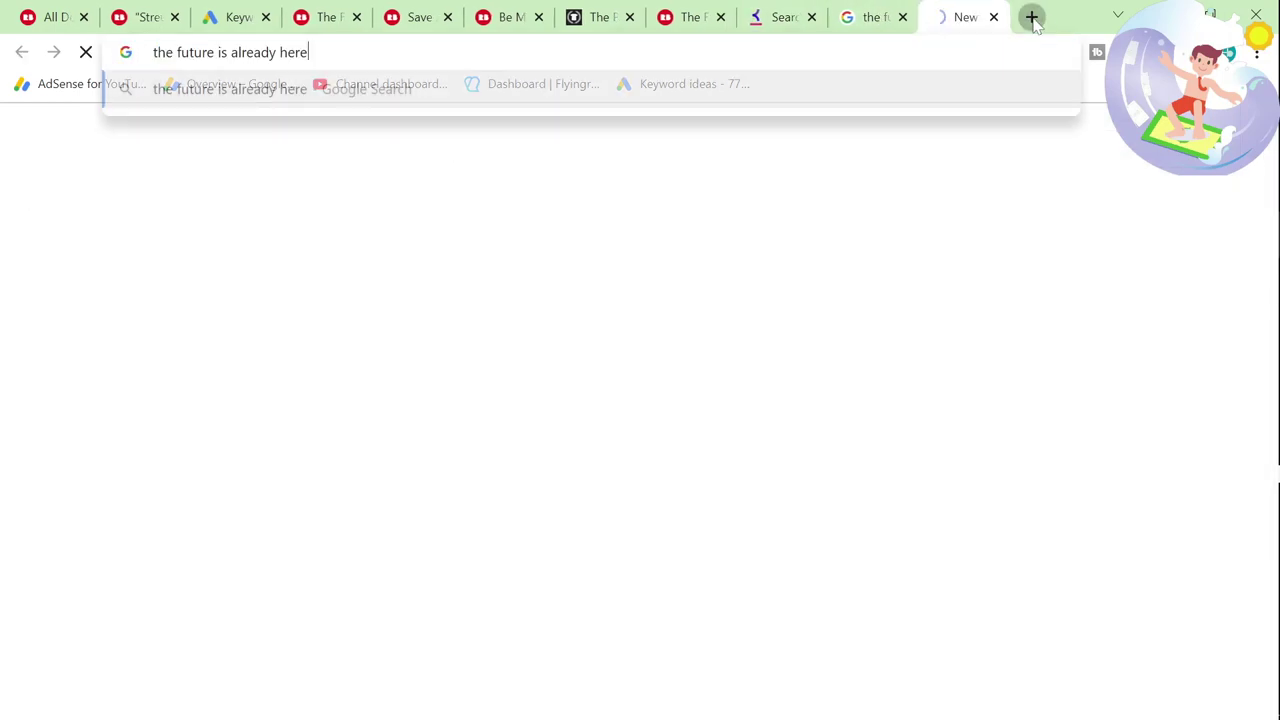
key(Return)
Step: Look for "redbub" in the Google results for "the future is already here"
scroll(686, 510, down, 1)
key(ctrl+f)
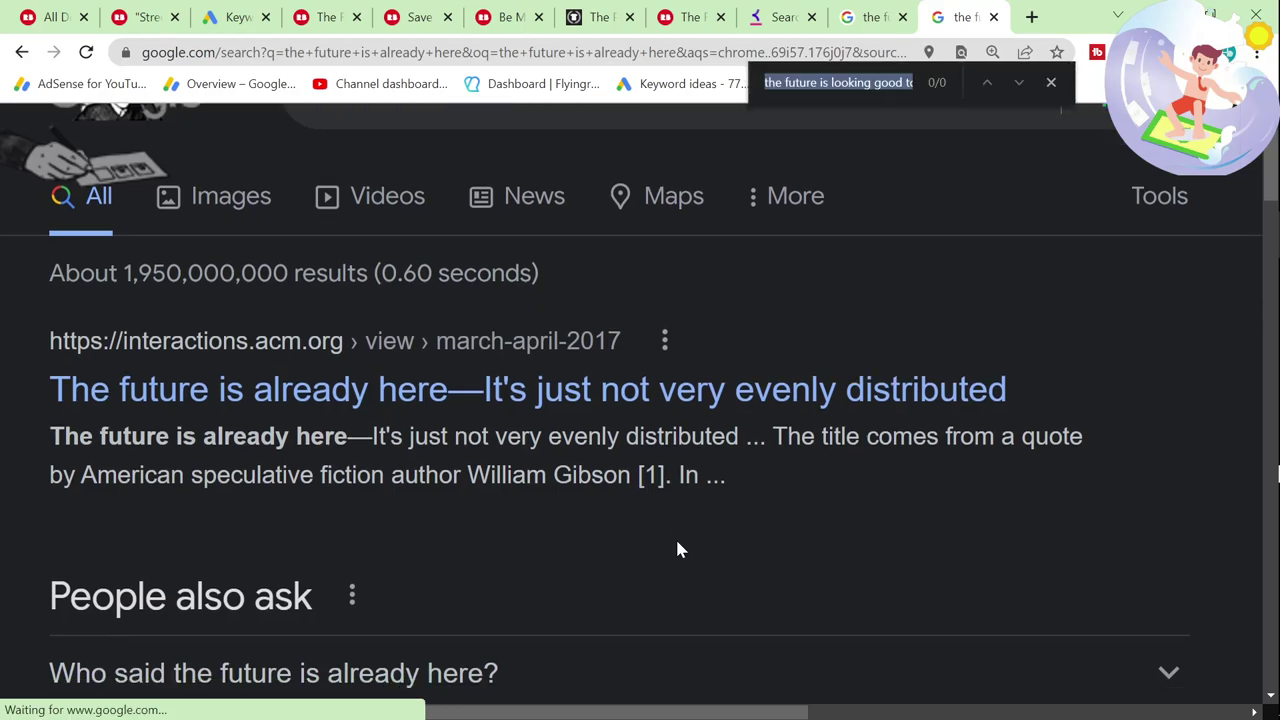
text(redbub)
scroll(680, 545, down, 3)
scroll(588, 548, down, 5)
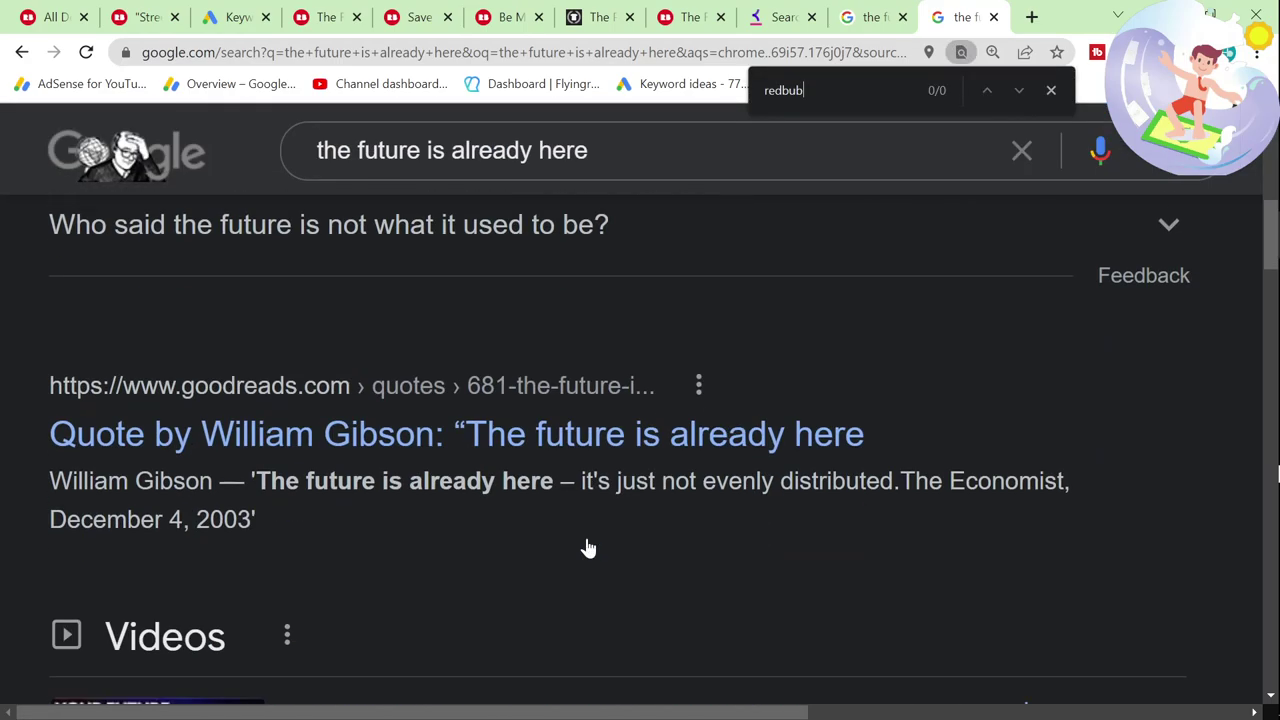
Step: Return to the Redbubble top-selling list and look at the products around the "Not Today, Satan" sticker
click(240, 8)
click(163, 8)
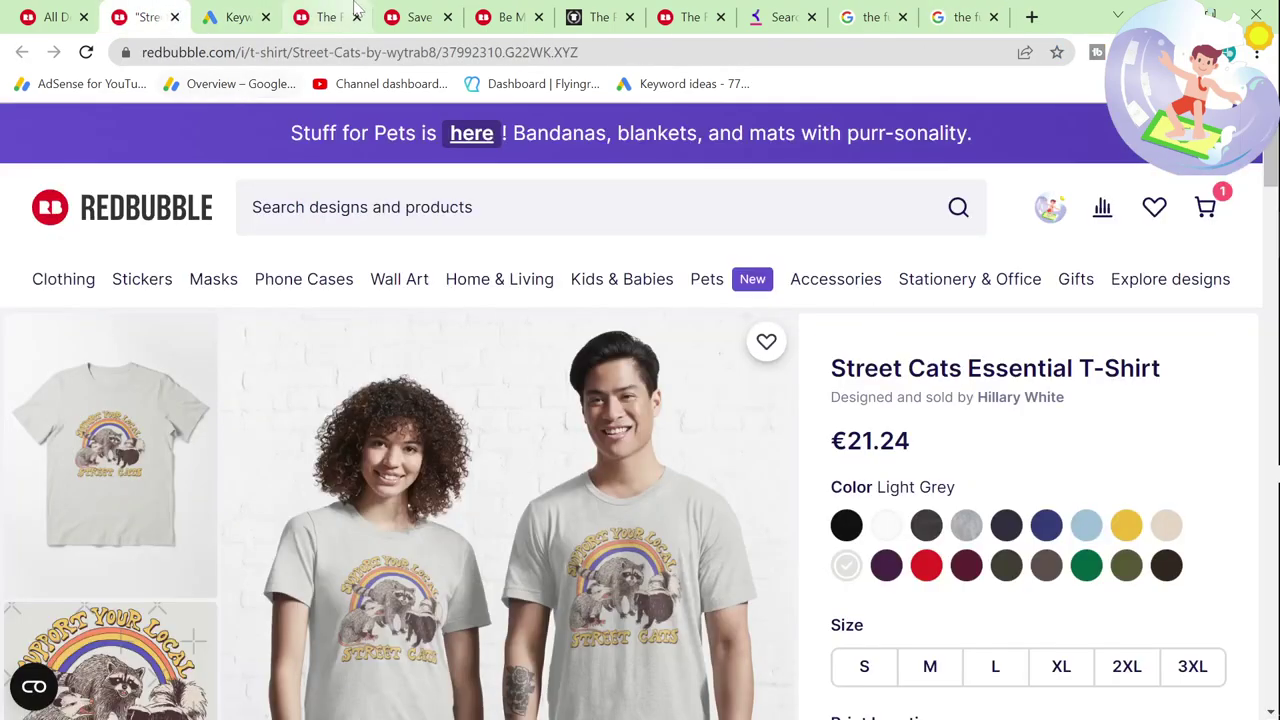
click(322, 12)
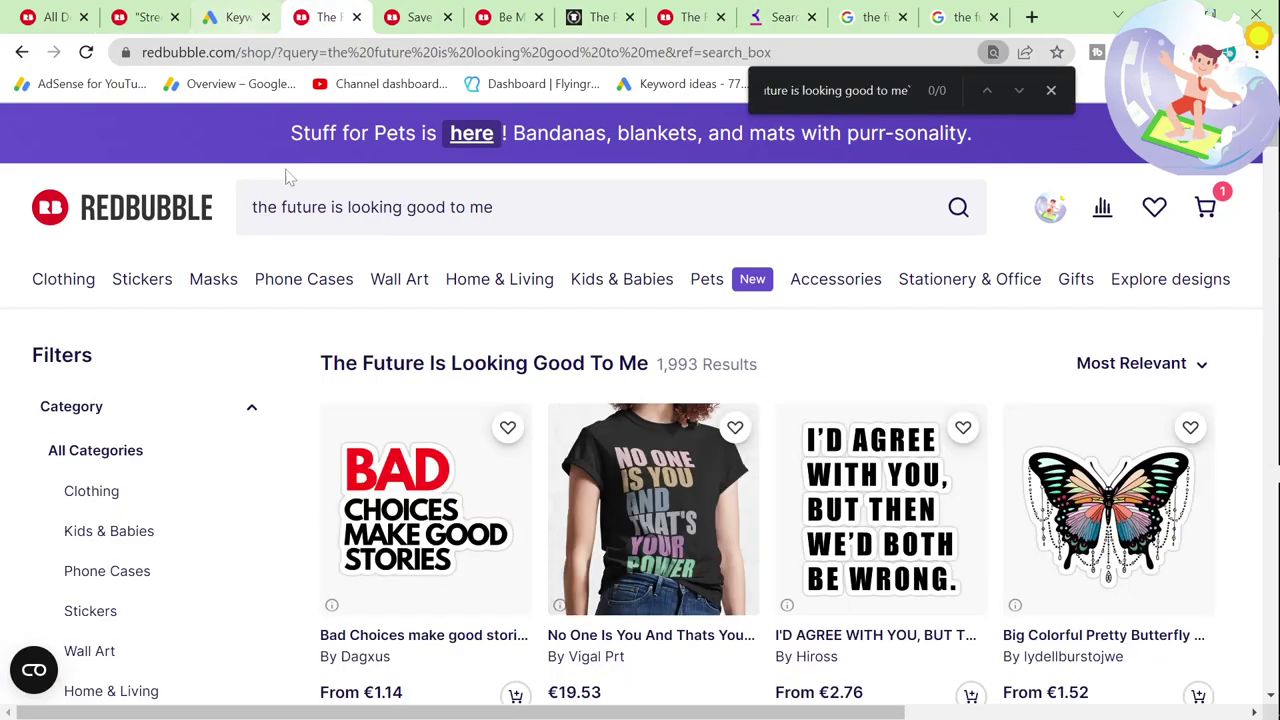
click(148, 8)
click(55, 17)
scroll(474, 431, down, 2)
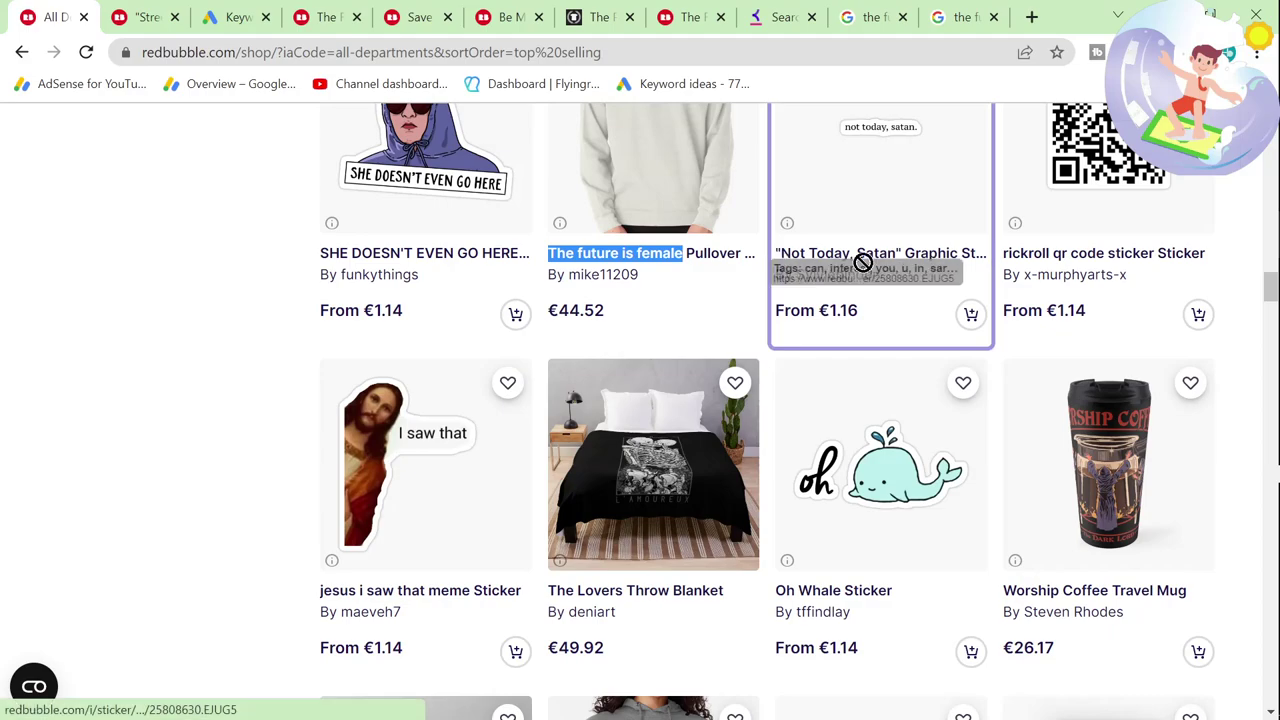
Step: Get Google Ads keyword ideas for "not today satan" in place of the previous keyword and review the list
click(237, 17)
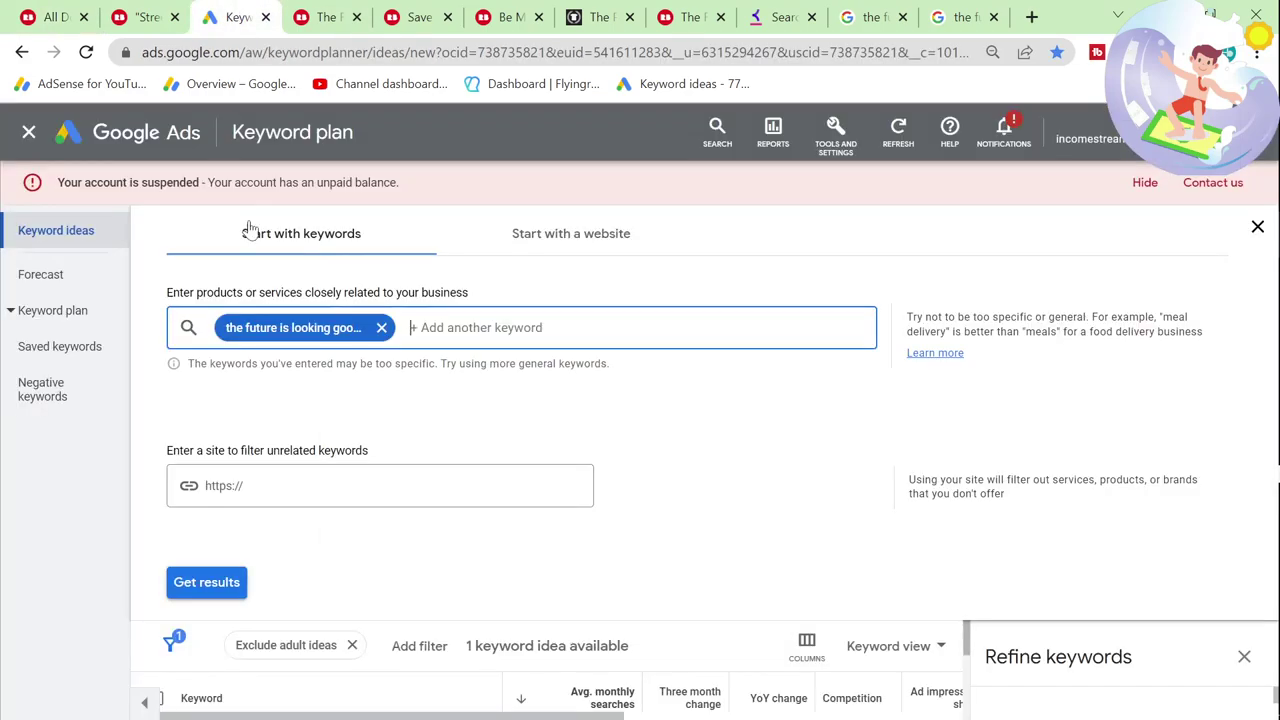
click(380, 328)
text(not today satan)
key(Return)
click(211, 560)
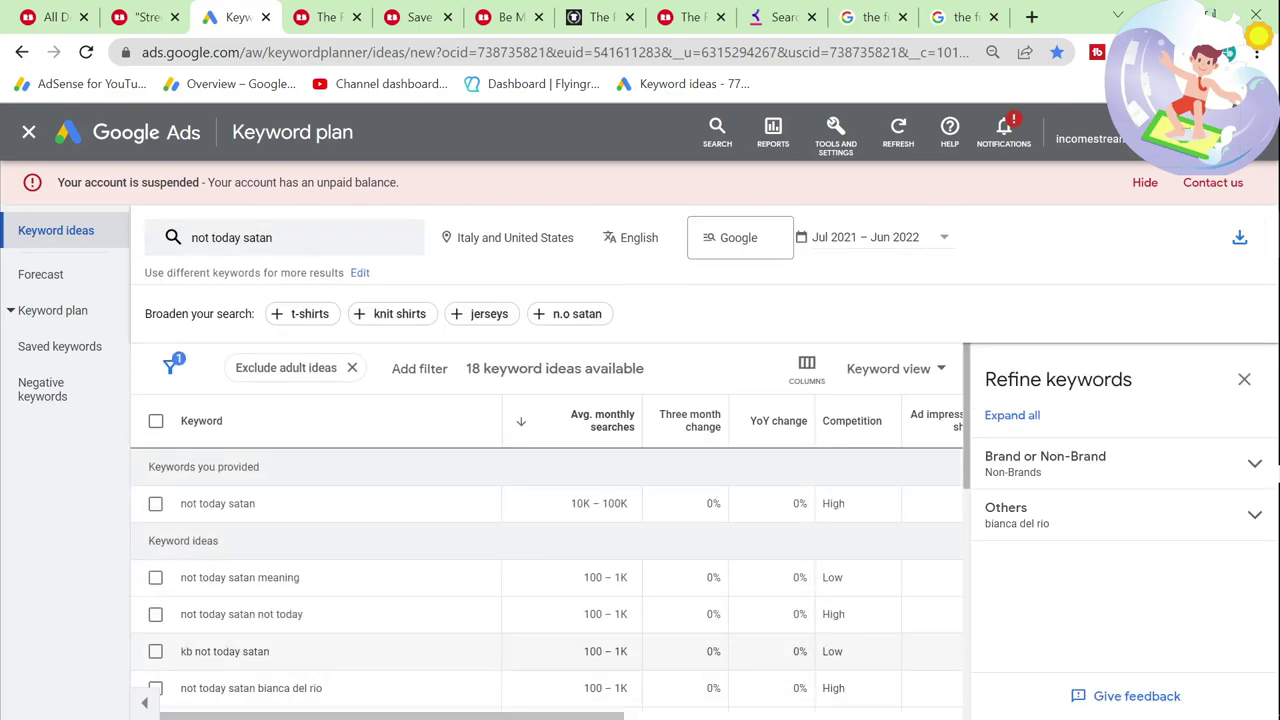
scroll(355, 582, down, 2)
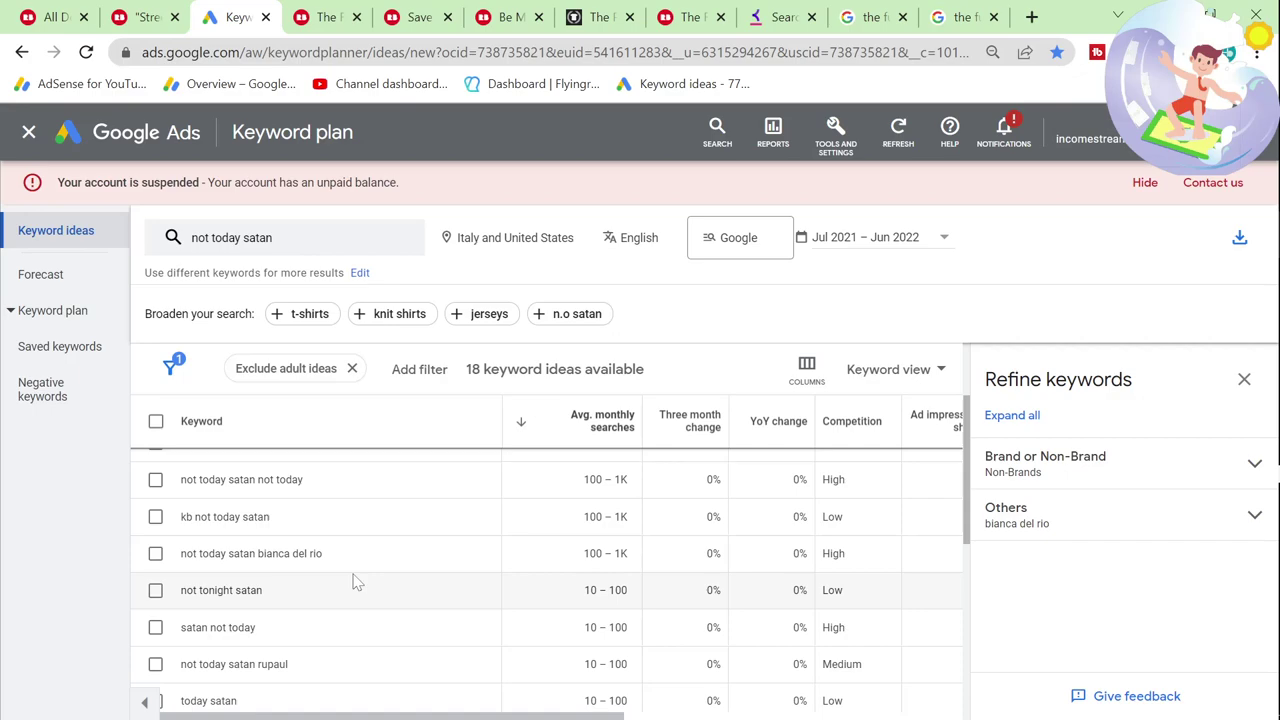
scroll(355, 580, down, 2)
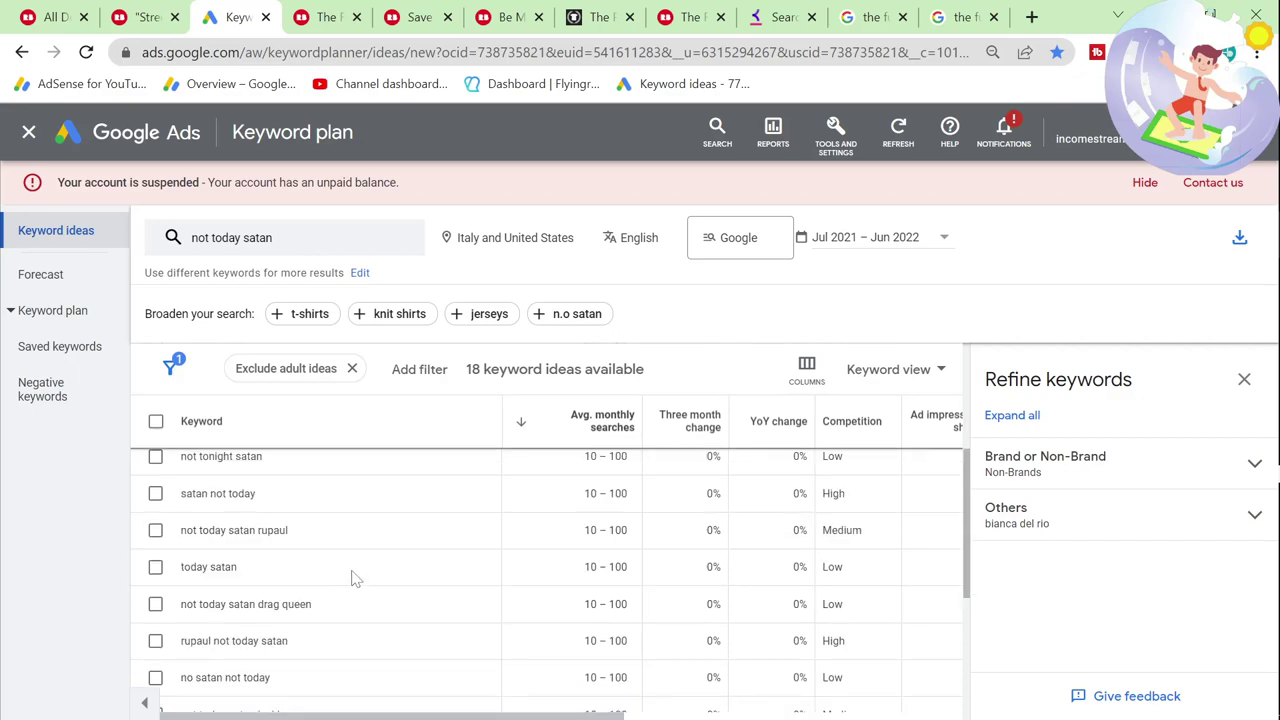
scroll(355, 578, down, 2)
scroll(355, 578, down, 2)
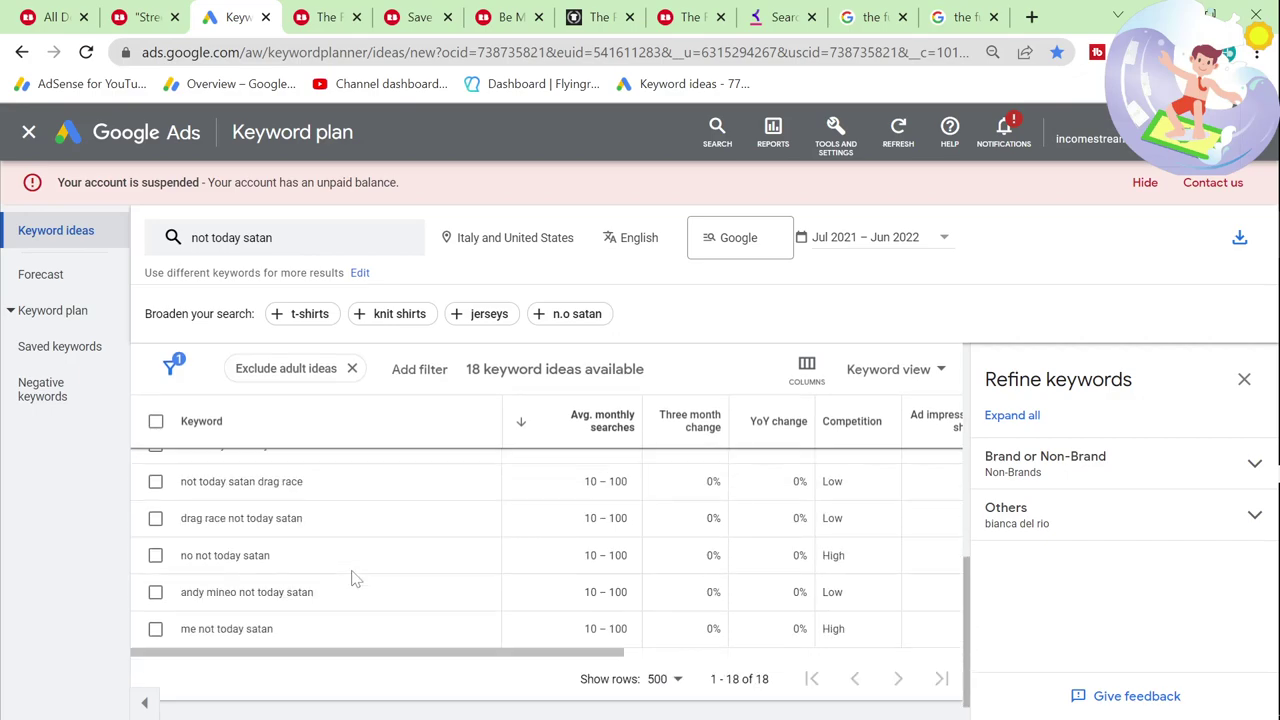
scroll(352, 578, up, 8)
Step: Reopen the planner's keyword entry, and search Redbubble for "not today satan" in the tab with the previous search
click(257, 245)
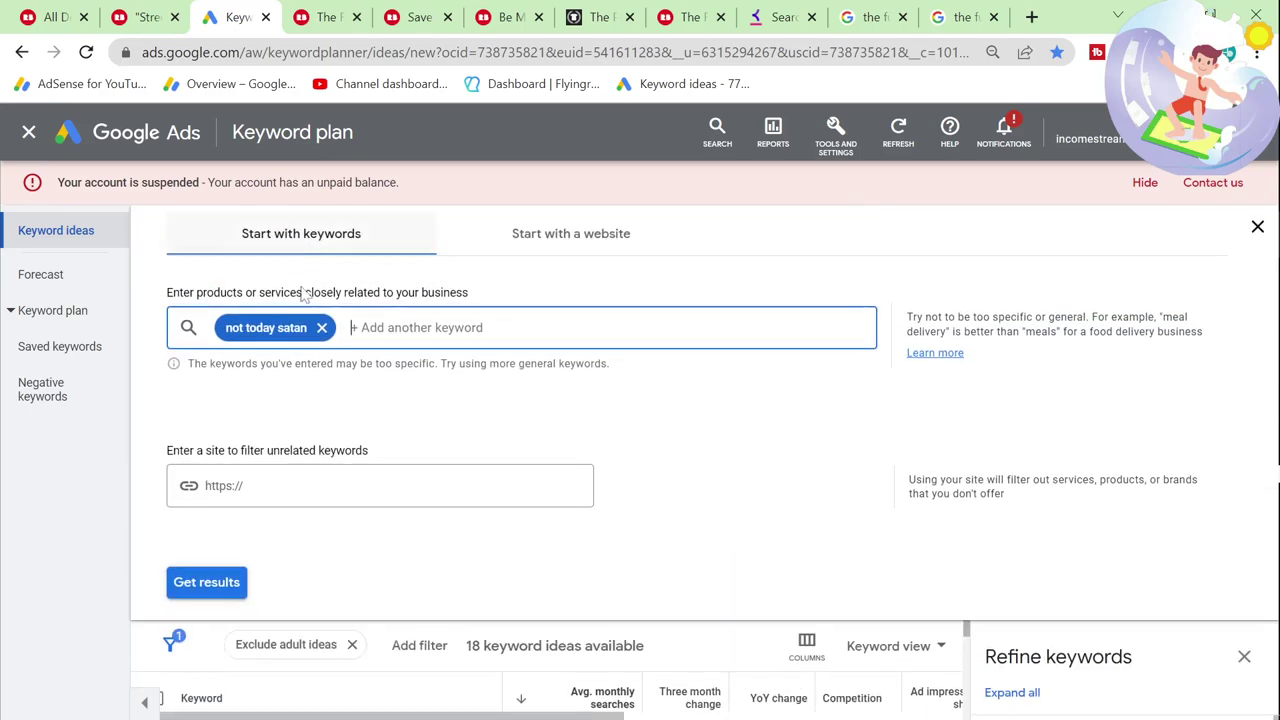
double_click(287, 327)
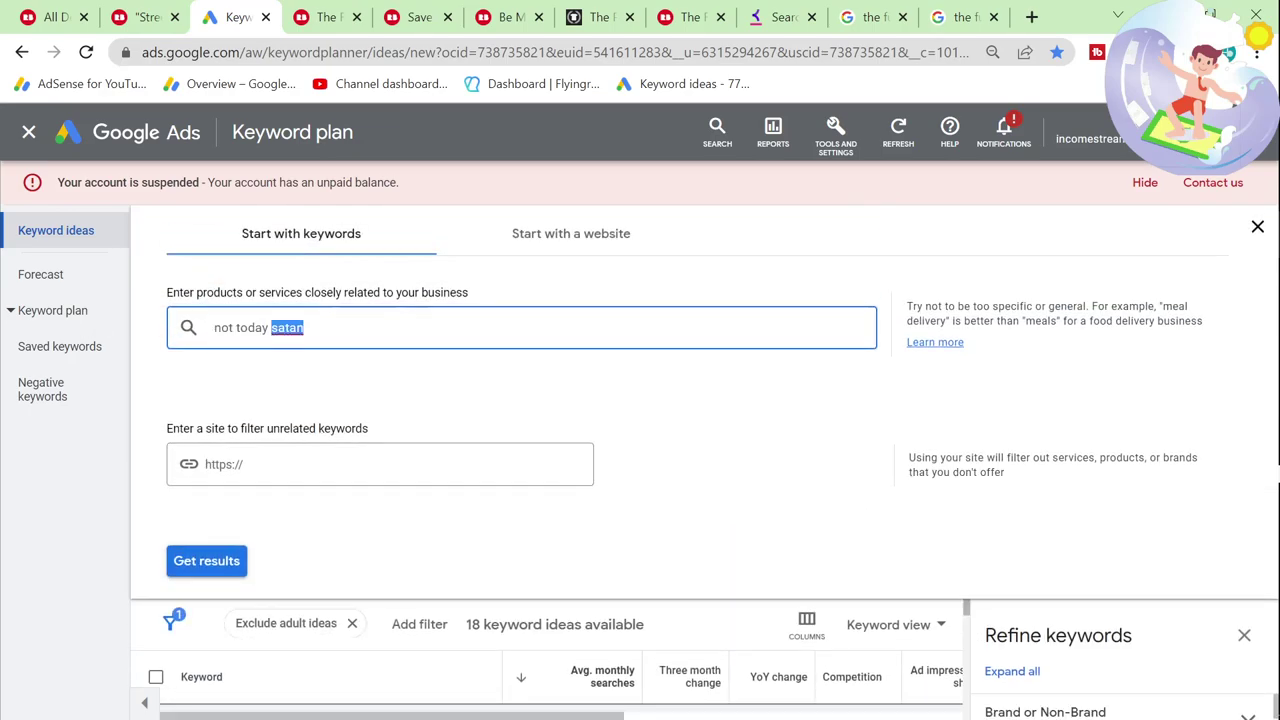
click(312, 14)
click(420, 207)
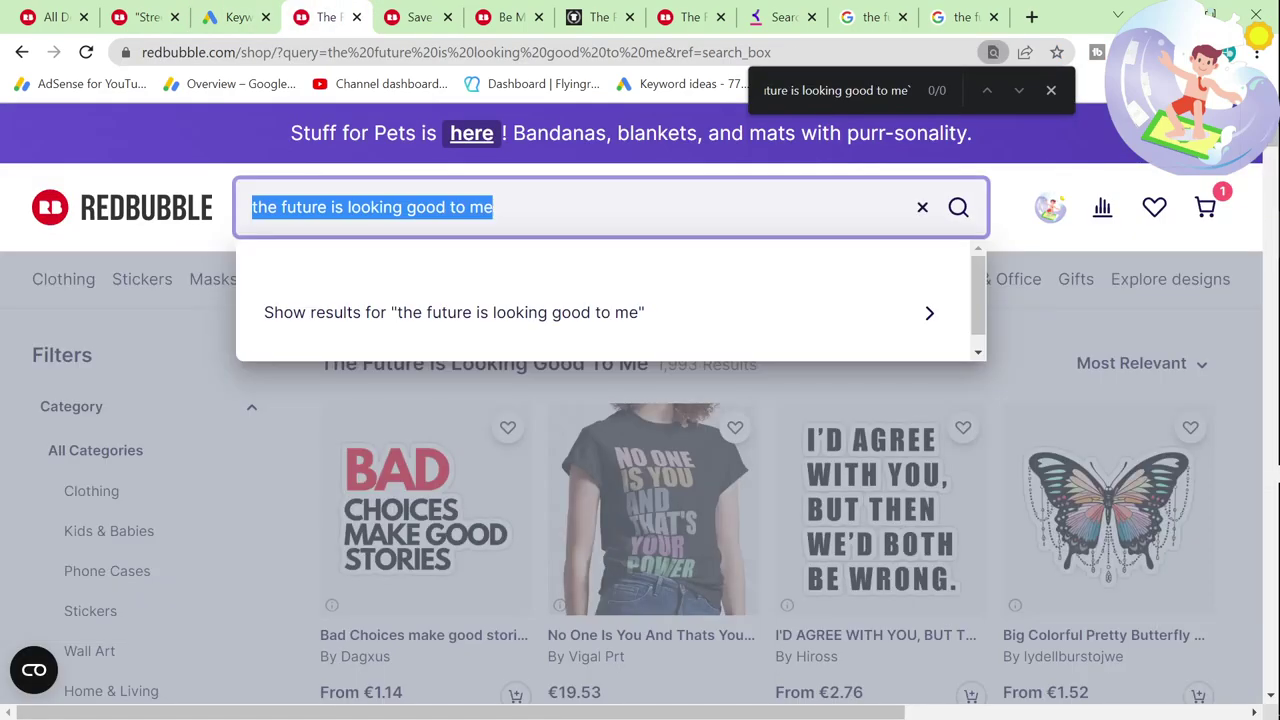
text(not today satan)
key(Return)
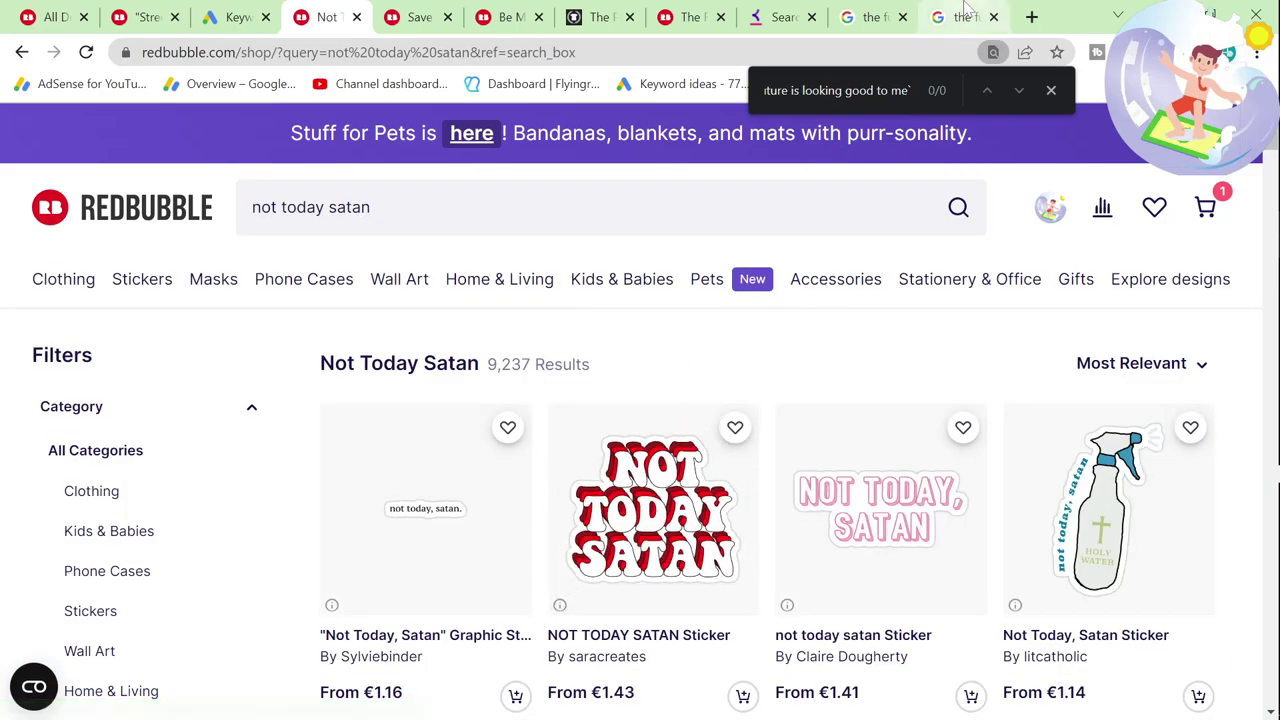
Step: Get Keyword Tool suggestions for "not today shirt"
click(784, 17)
scroll(400, 338, down, 10)
scroll(410, 343, up, 10)
click(560, 258)
text(ay satan)
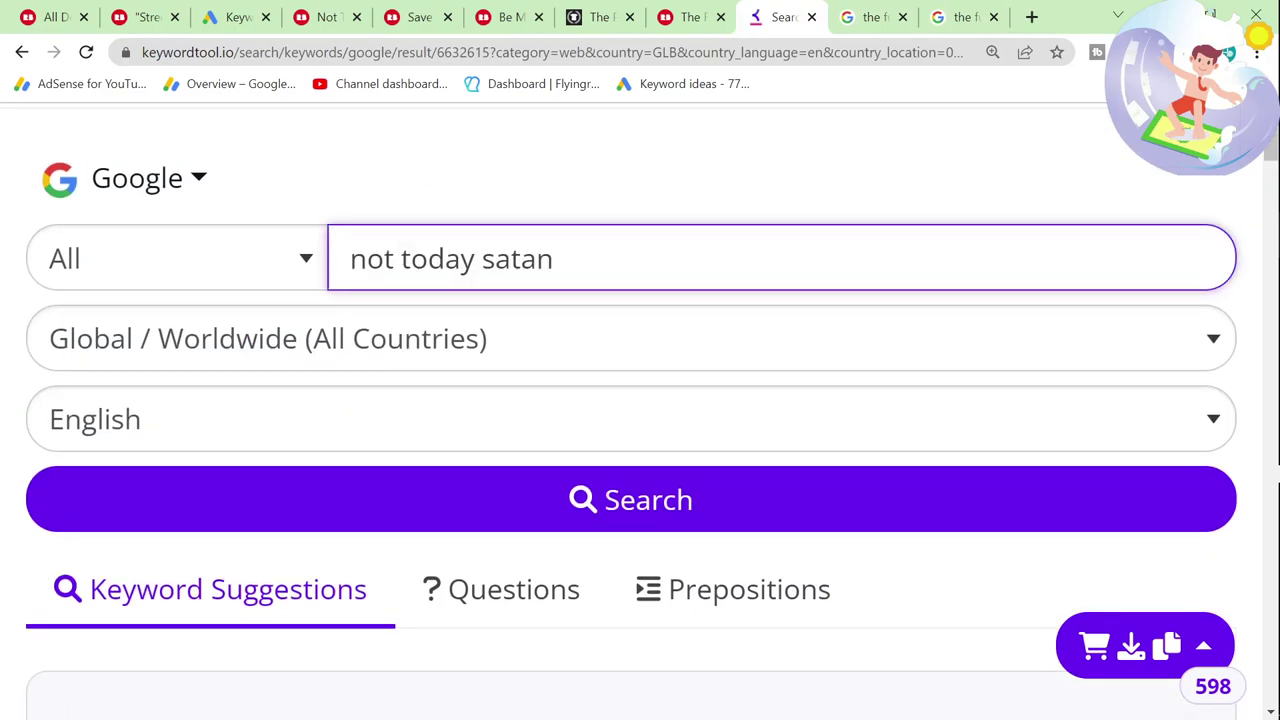
text(ot today shirt)
key(Return)
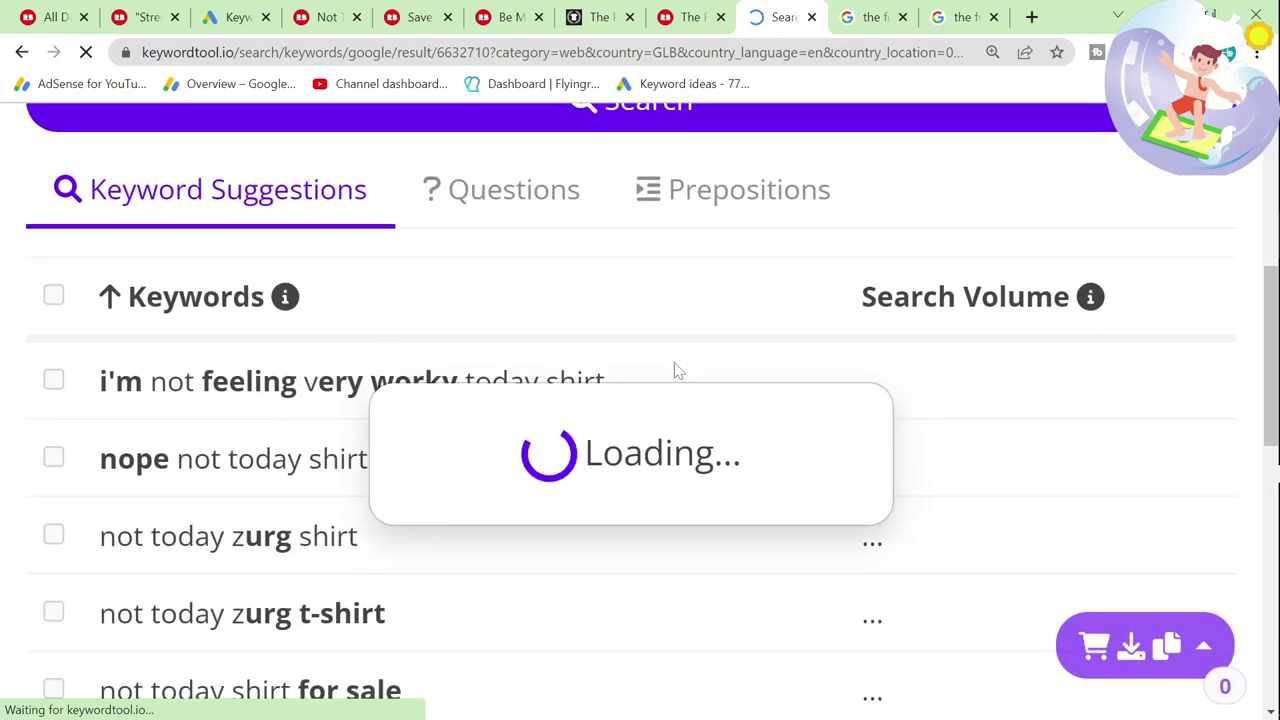
Step: Copy the suggestion "nope not today shirt" and search Google for it in the "the future is looking good to me" results tab
scroll(674, 362, down, 8)
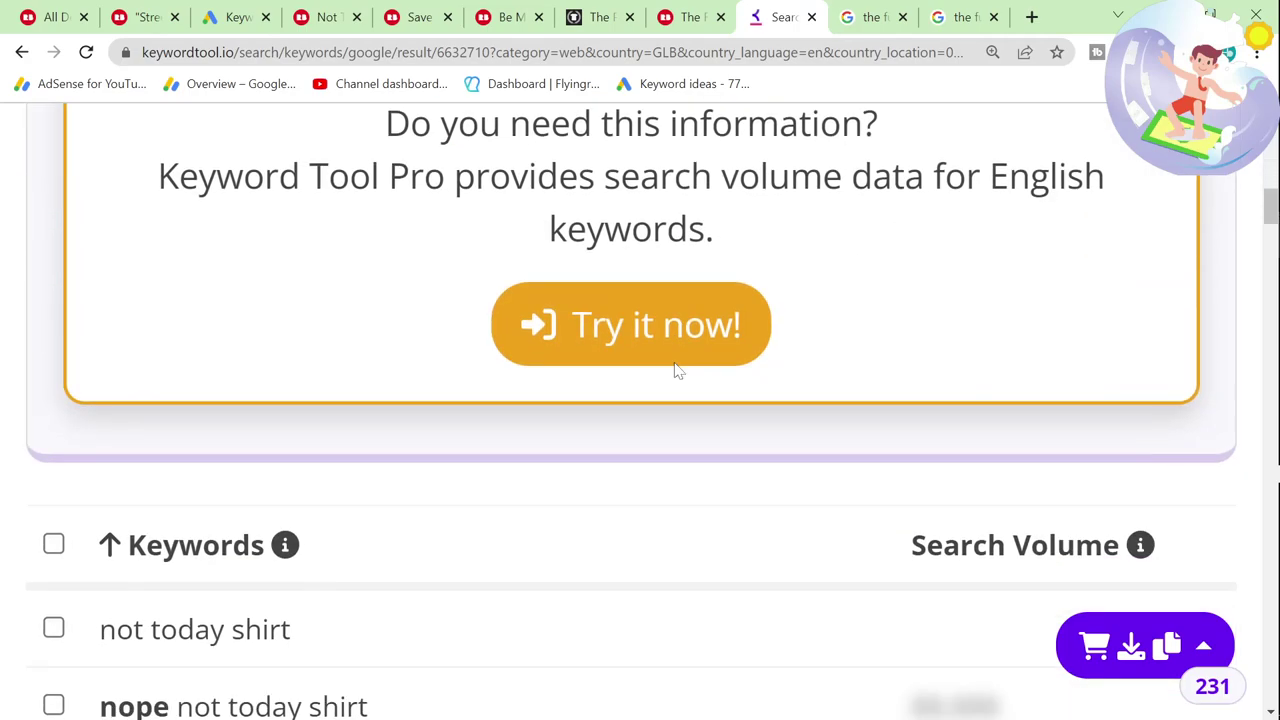
drag(433, 412, 100, 406)
key(ctrl+c)
click(870, 17)
click(757, 53)
key(ctrl+v)
key(Return)
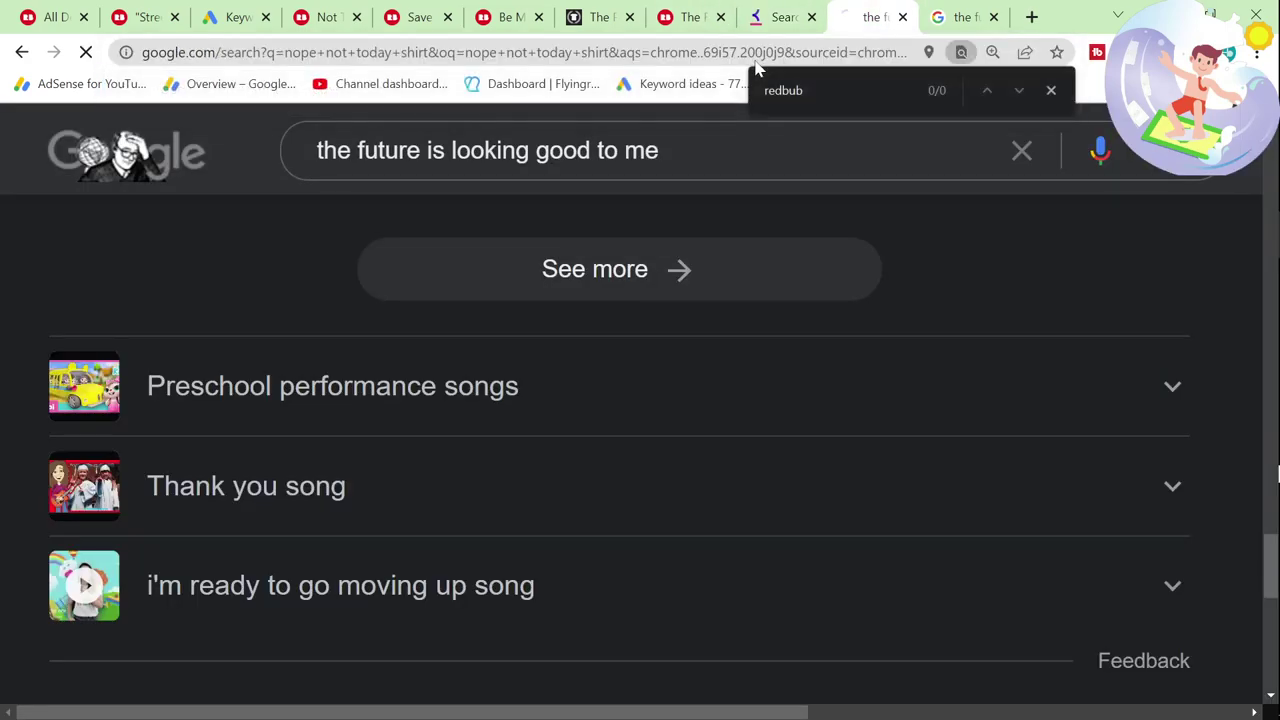
Step: Find "redbub" in the Google results and open Redbubble's "Nope Not Today Women T-Shirts" page
scroll(396, 490, down, 5)
scroll(396, 490, down, 1)
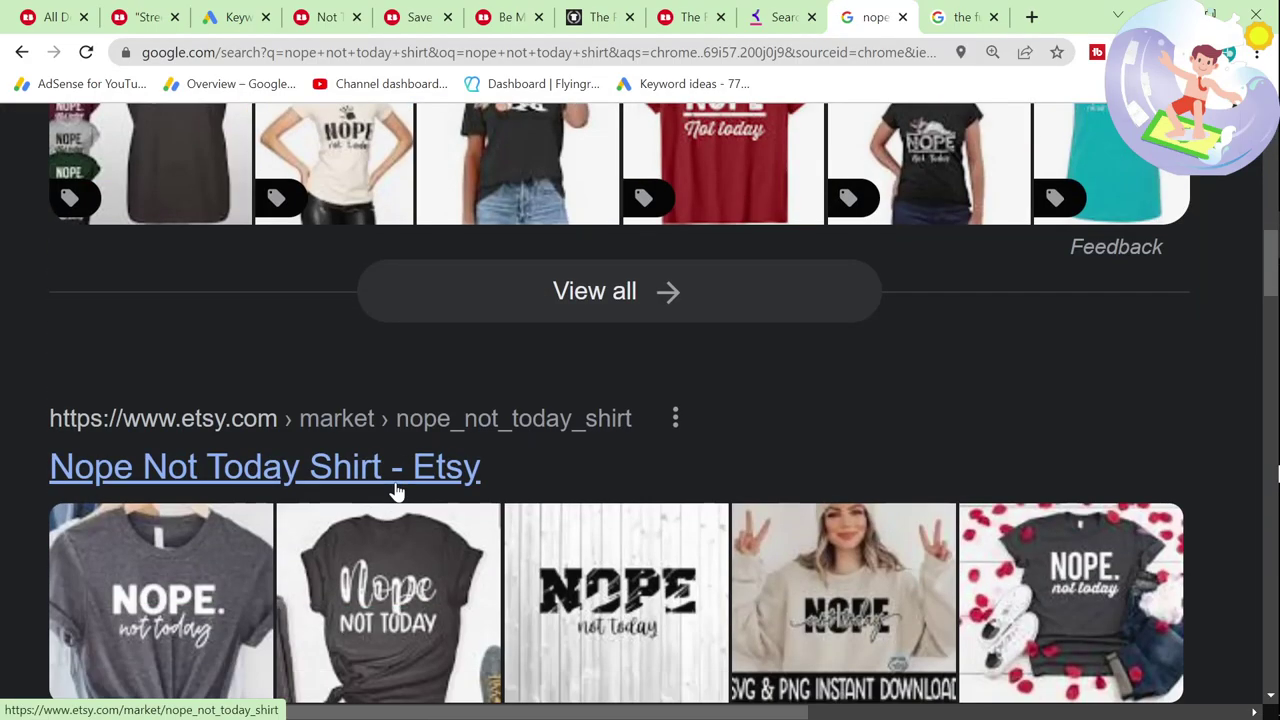
key(ctrl+f)
text(redbub)
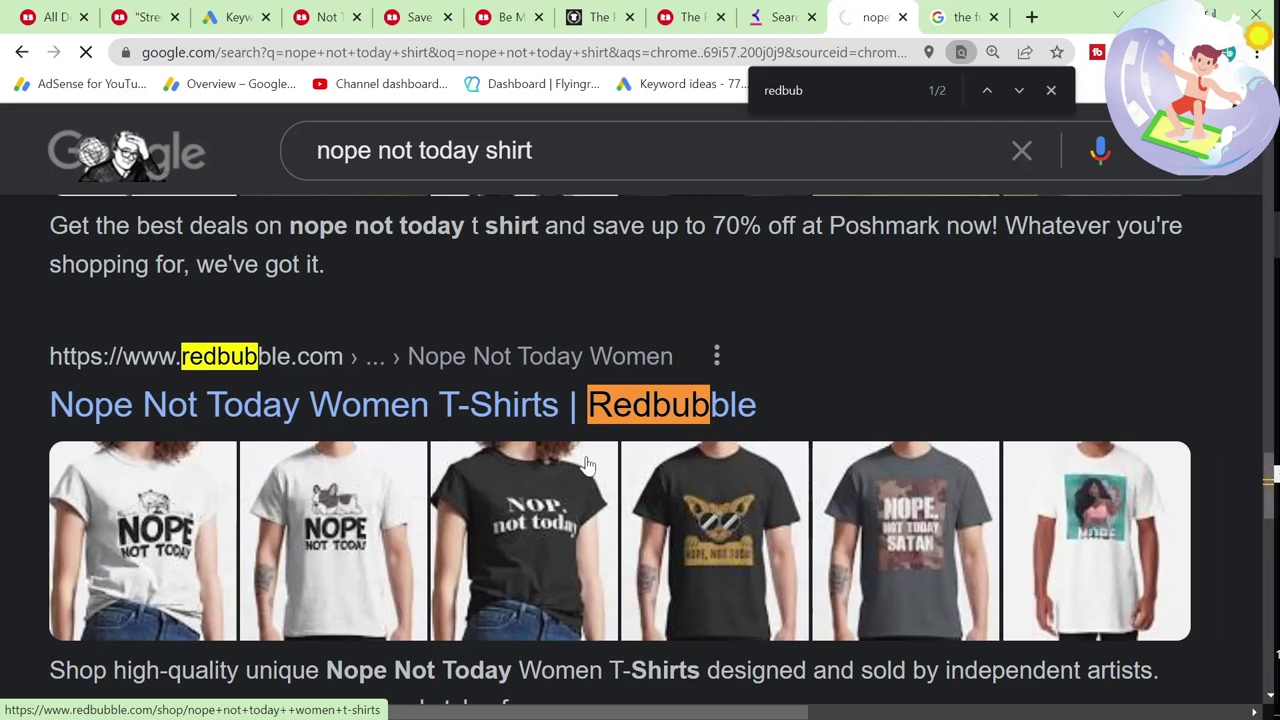
click(586, 404)
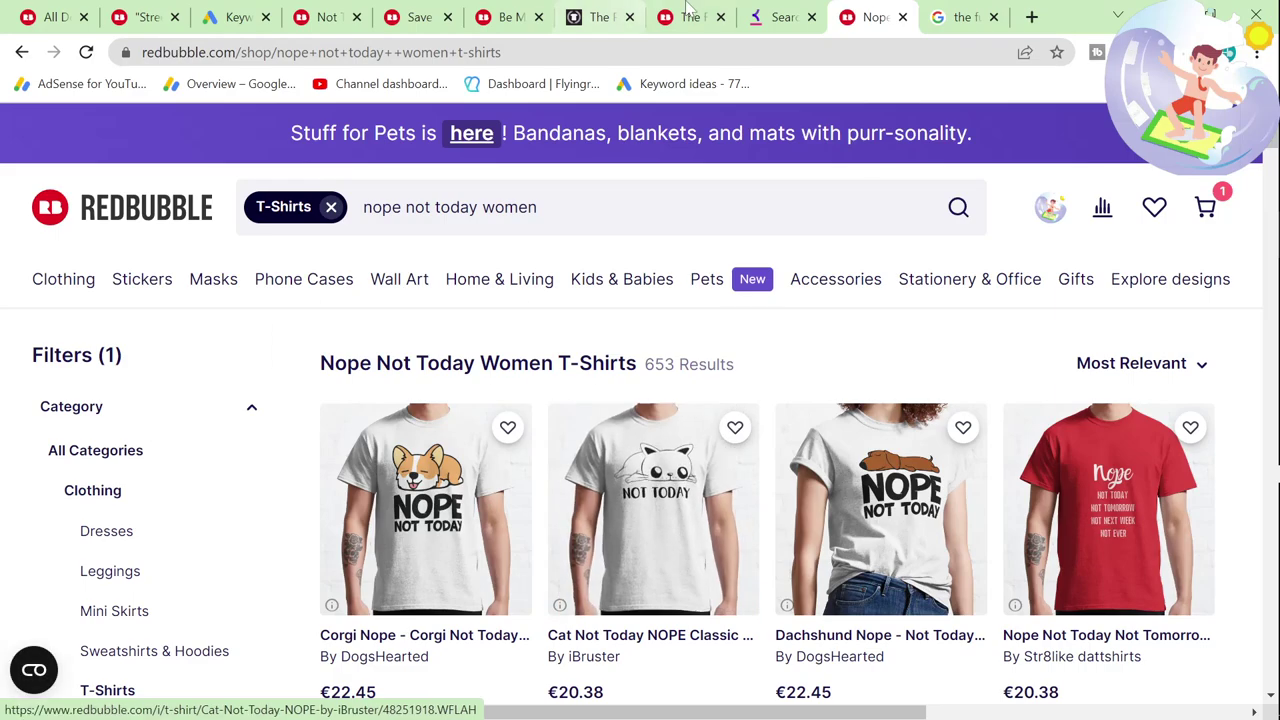
Step: Get Google Ads keyword ideas for "nope not today shirt"
click(236, 17)
click(321, 329)
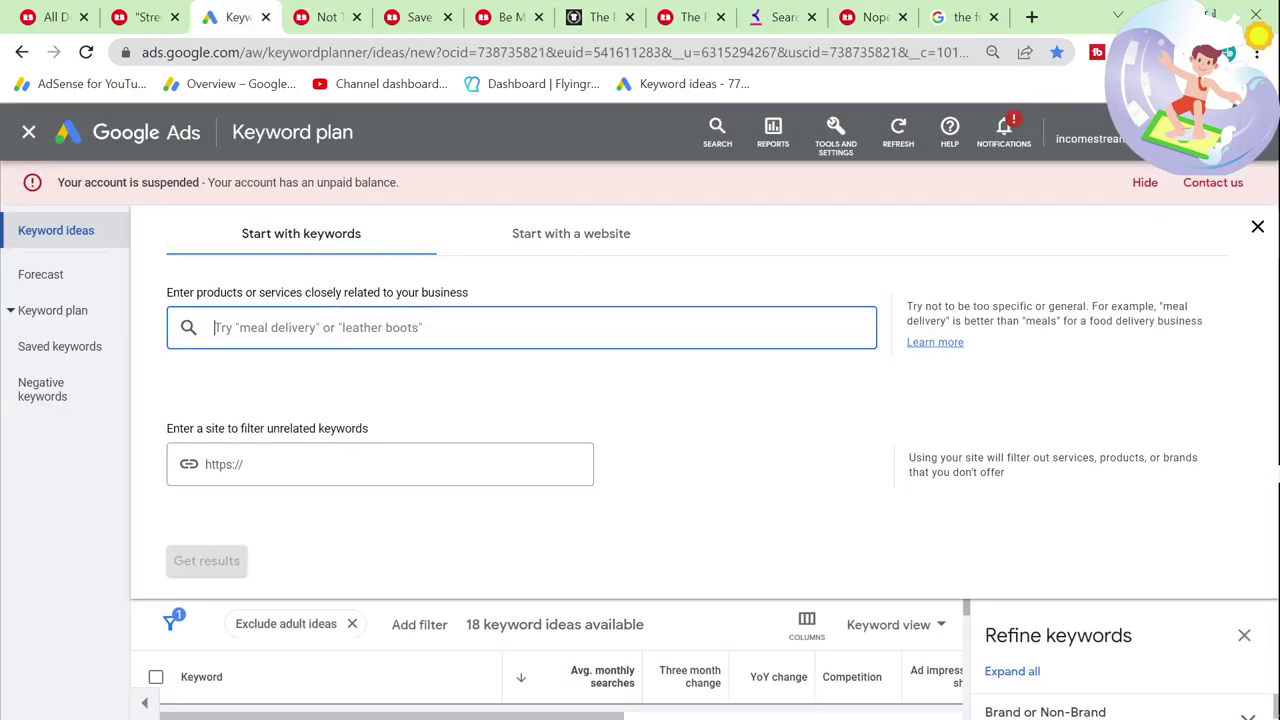
key(ctrl+v)
key(Return)
click(206, 562)
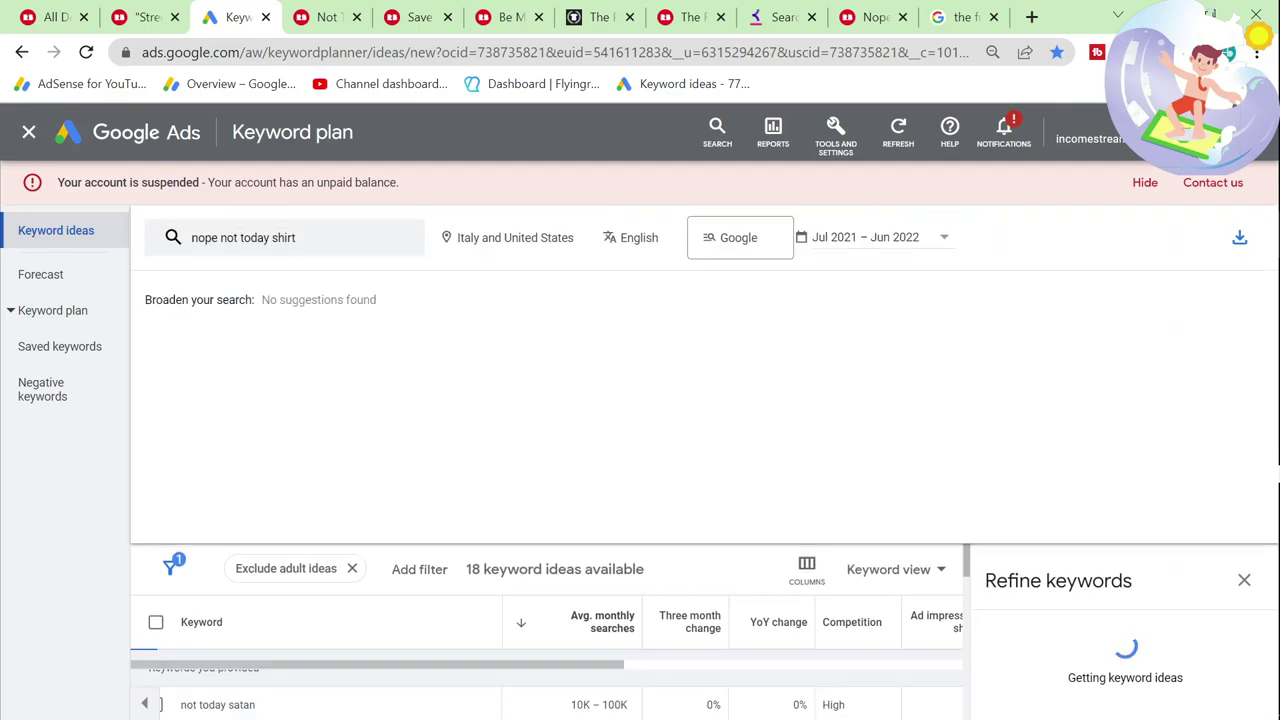
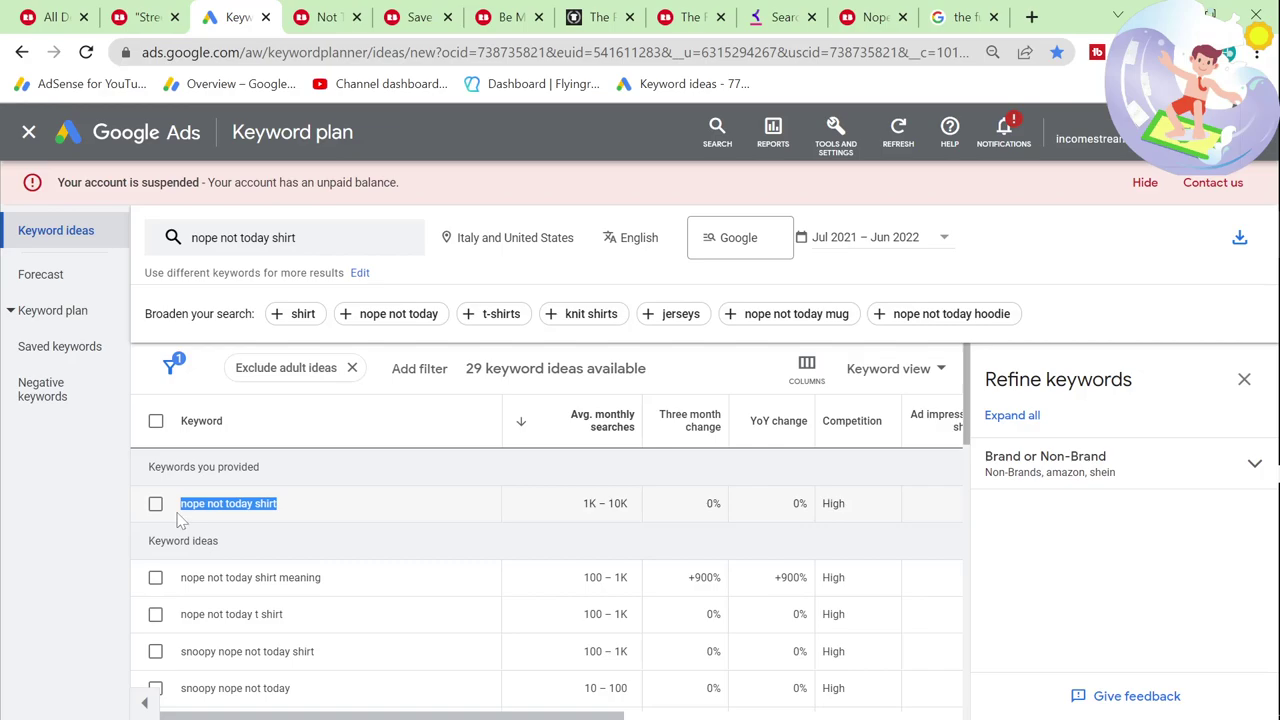
Step: Search Google for "nope not today shirt" in the "the future is already here" results tab and look through the results
key(ctrl+9)
scroll(523, 380, up, 5)
click(450, 145)
key(ctrl+a)
text(nope not today shirt)
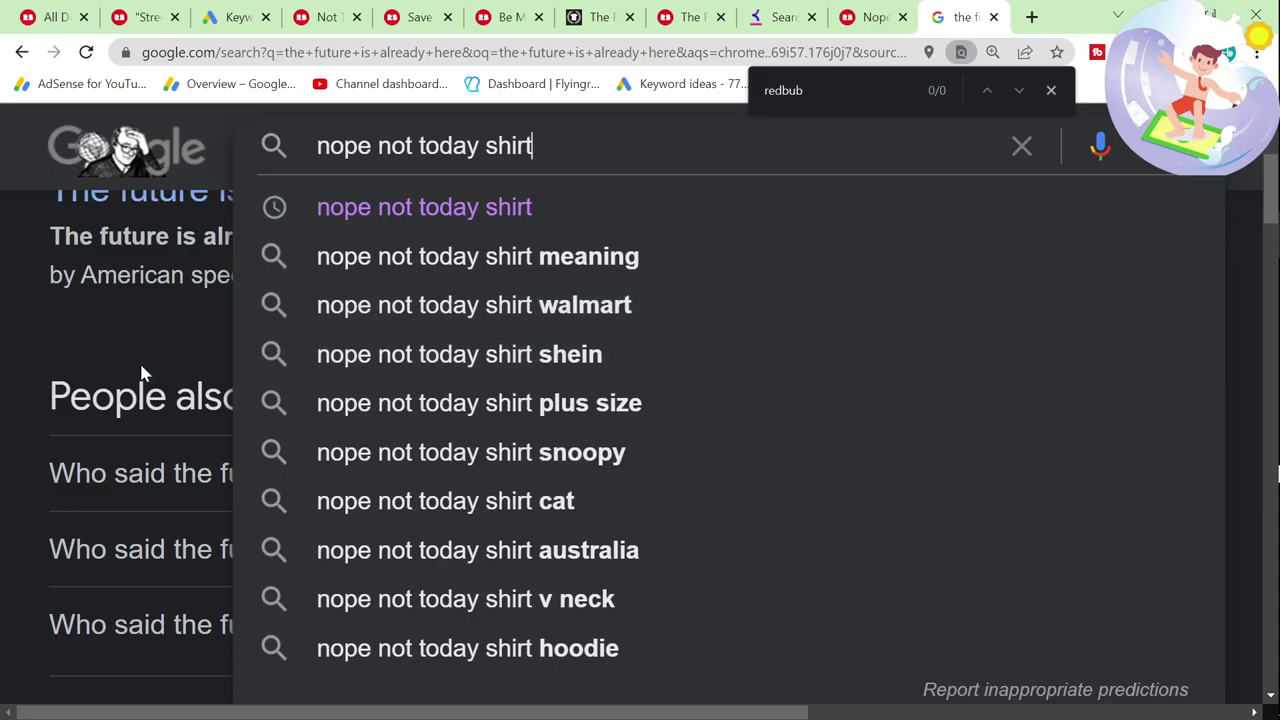
click(506, 206)
scroll(370, 278, down, 4)
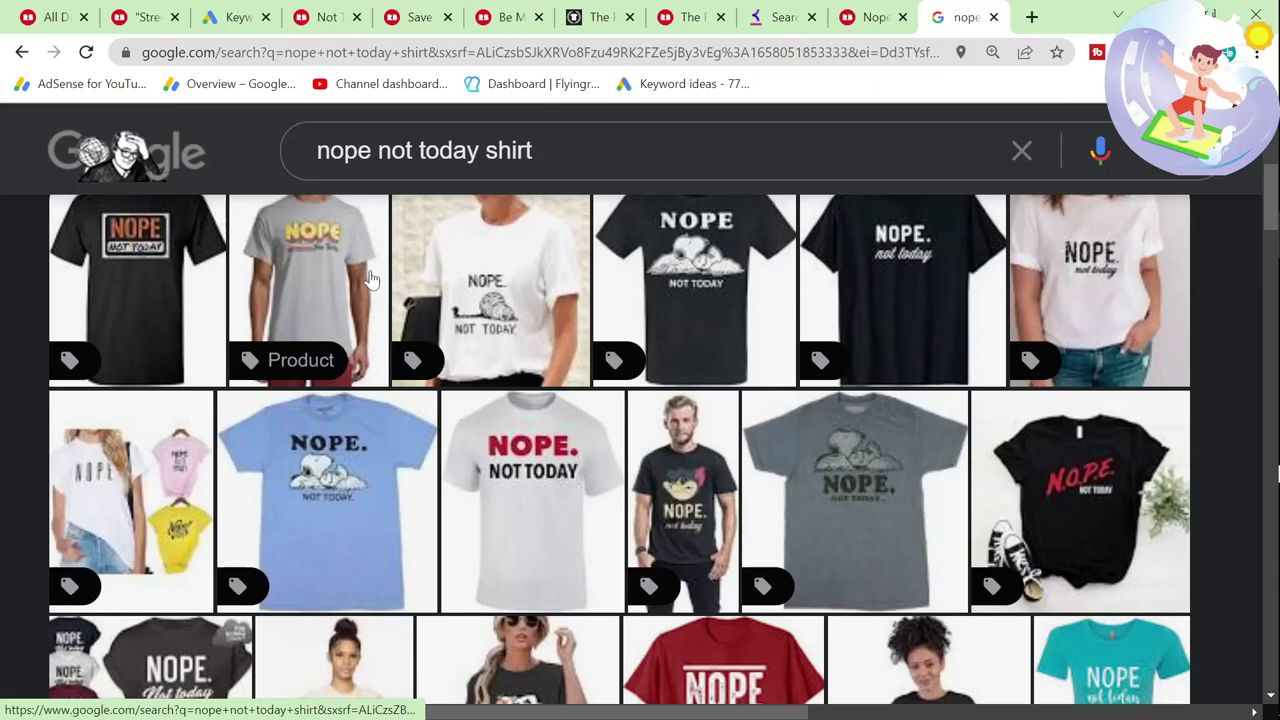
scroll(370, 278, down, 10)
scroll(368, 280, up, 3)
scroll(365, 283, down, 4)
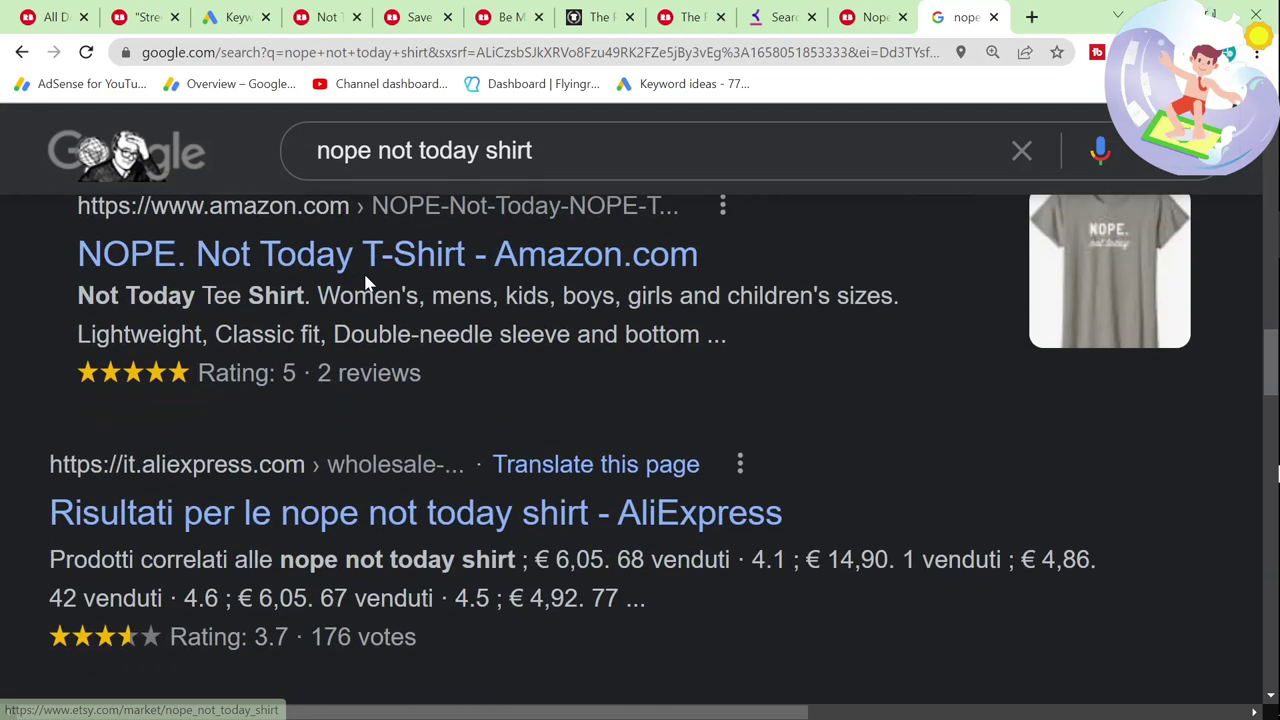
Step: Open Poshmark's "Best 25+ Deals for Nope Not Today T Shirt" result in a separate browser tab and switch to it
scroll(365, 283, down, 4)
scroll(365, 283, down, 4)
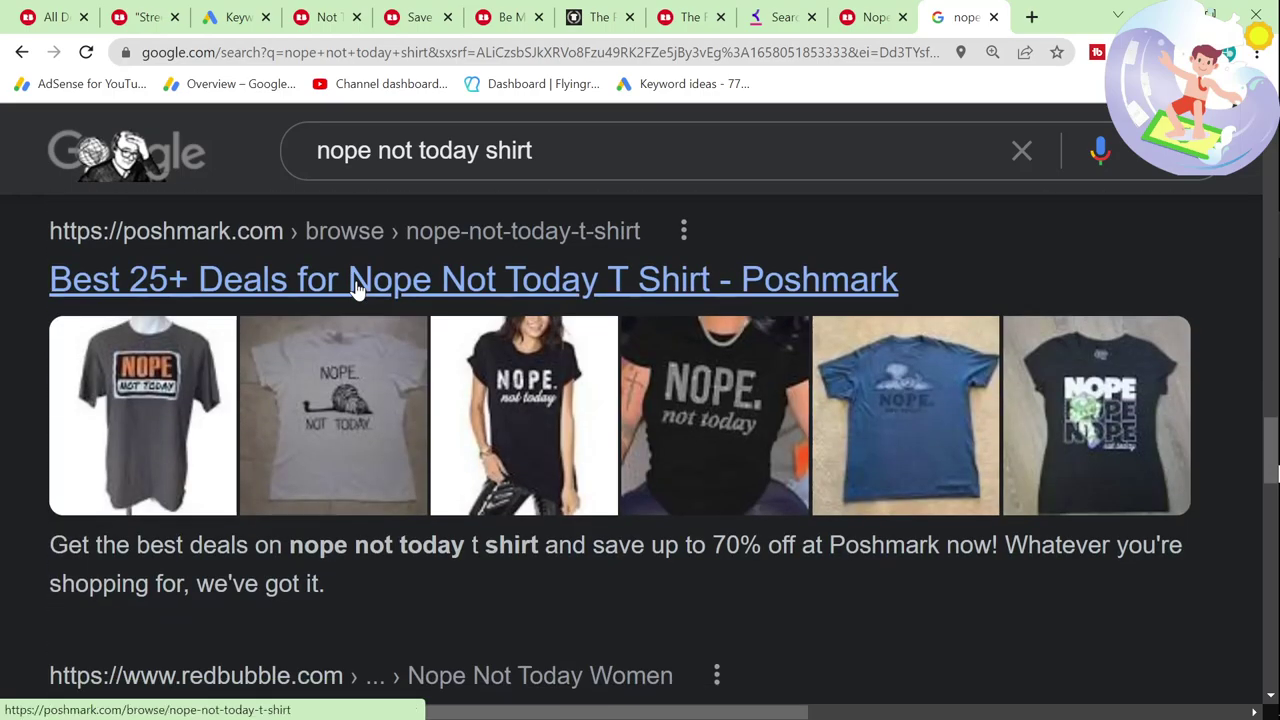
scroll(357, 287, down, 4)
scroll(300, 330, up, 5)
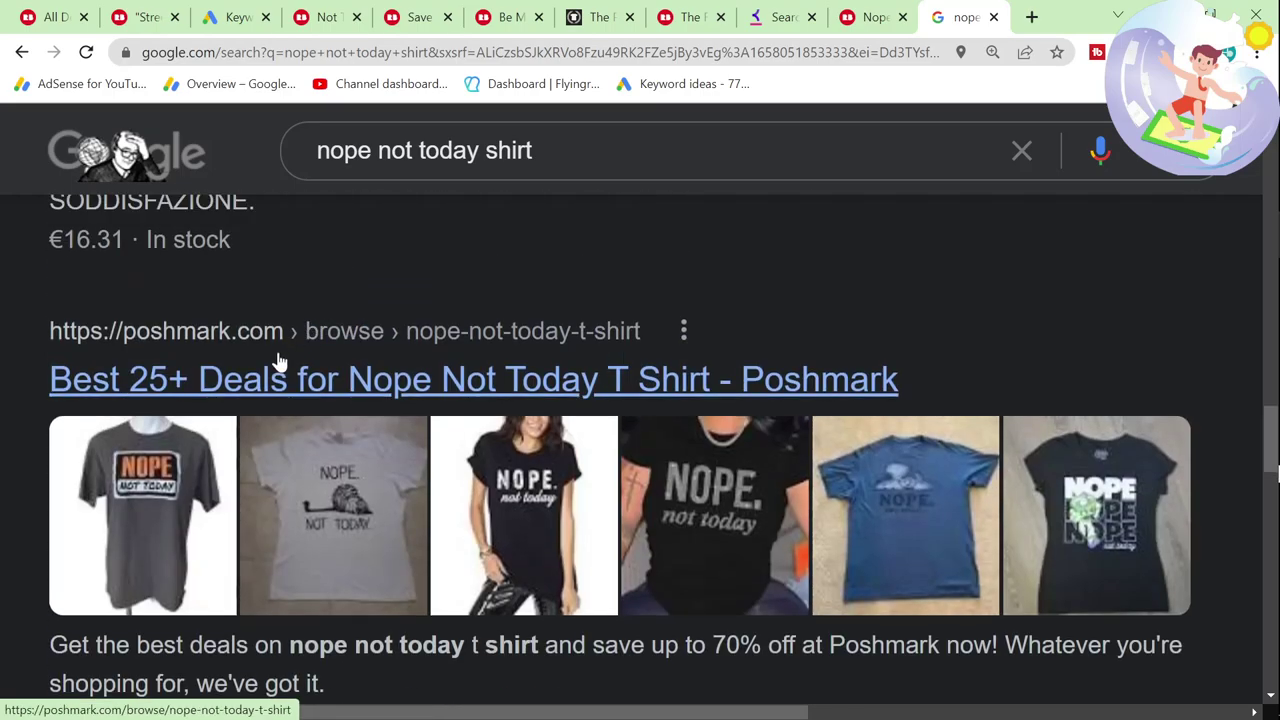
middle_click(280, 362)
scroll(76, 386, down, 4)
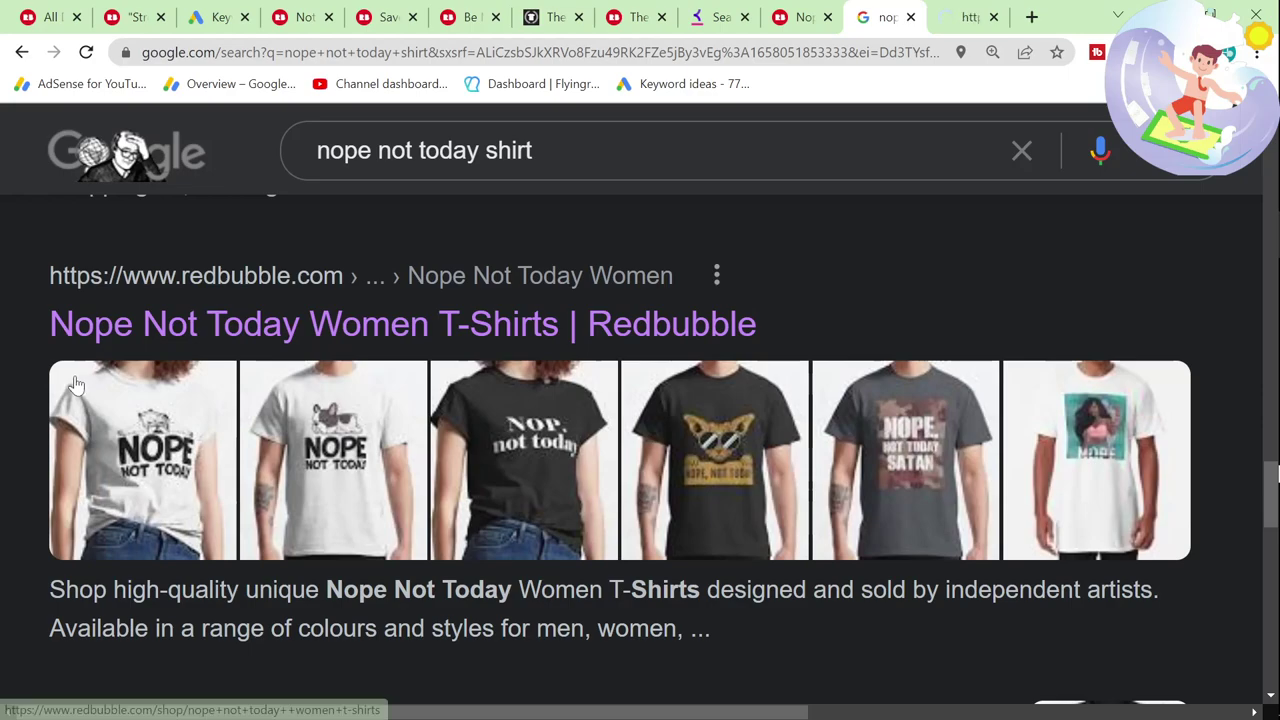
key(ctrl+Tab)
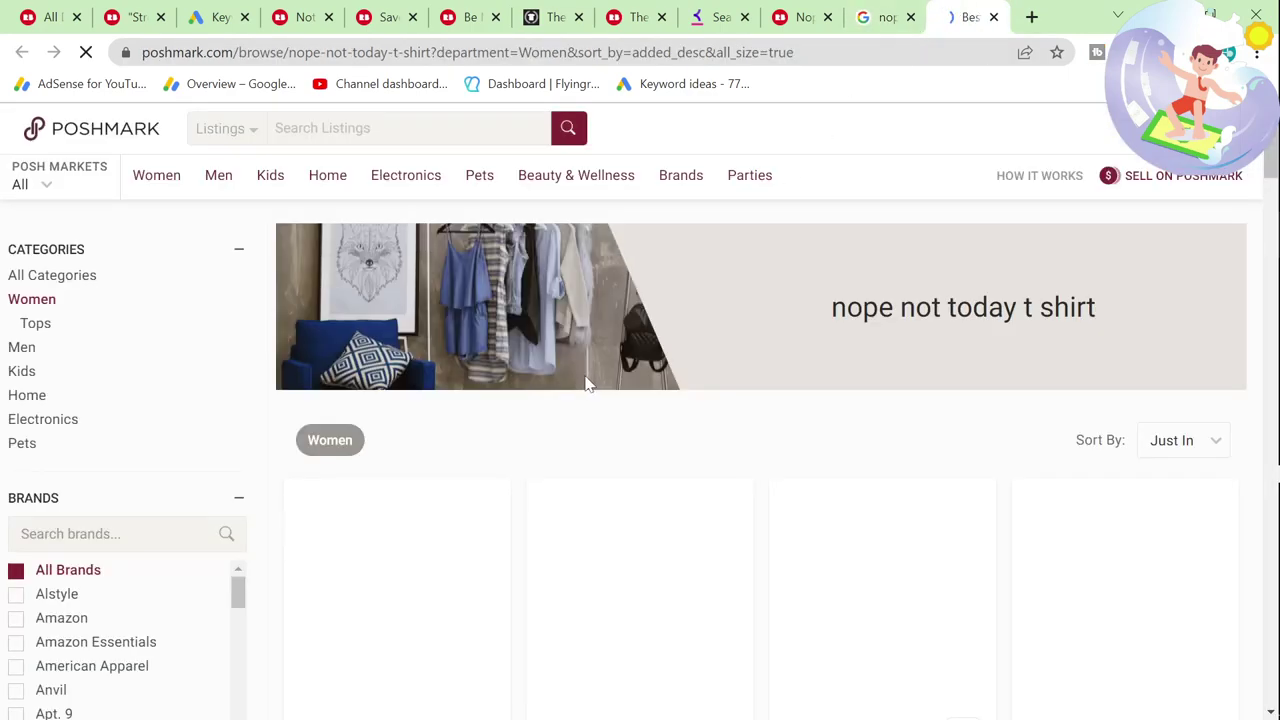
Step: Look through the "nope not today t shirt" listings on Poshmark to review the competing designs
scroll(580, 380, down, 2)
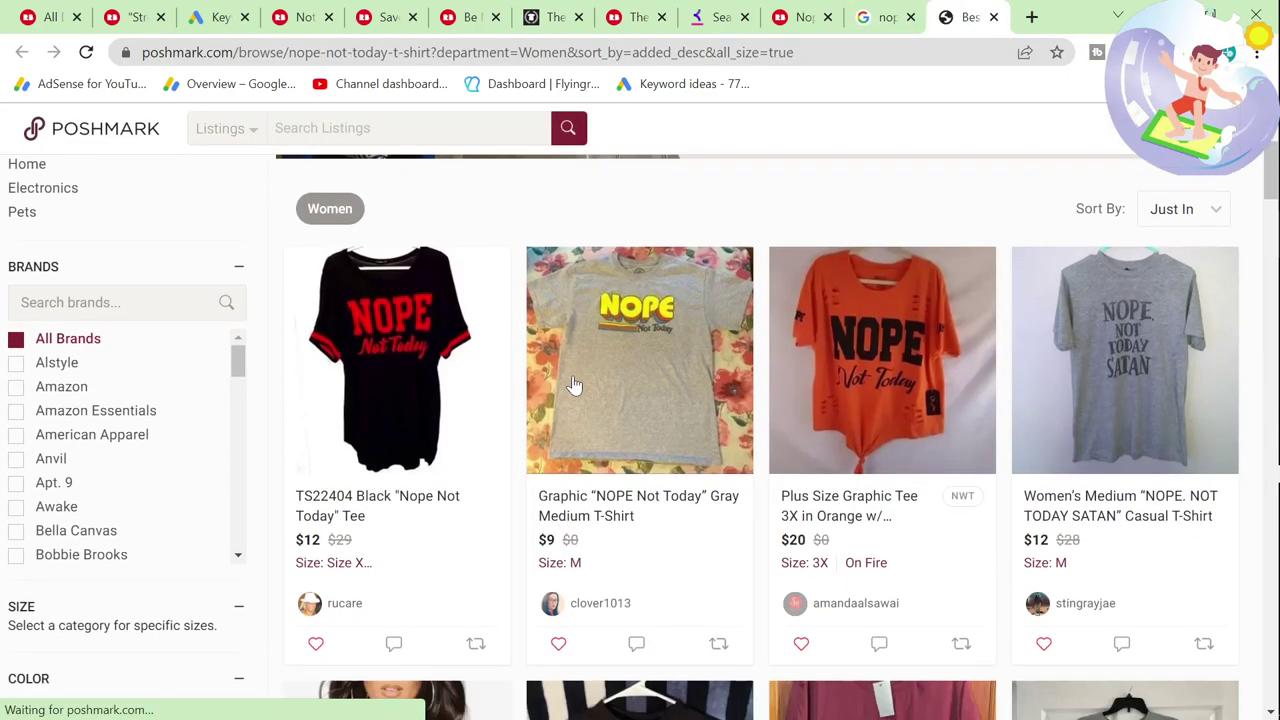
scroll(575, 385, down, 5)
scroll(560, 380, up, 8)
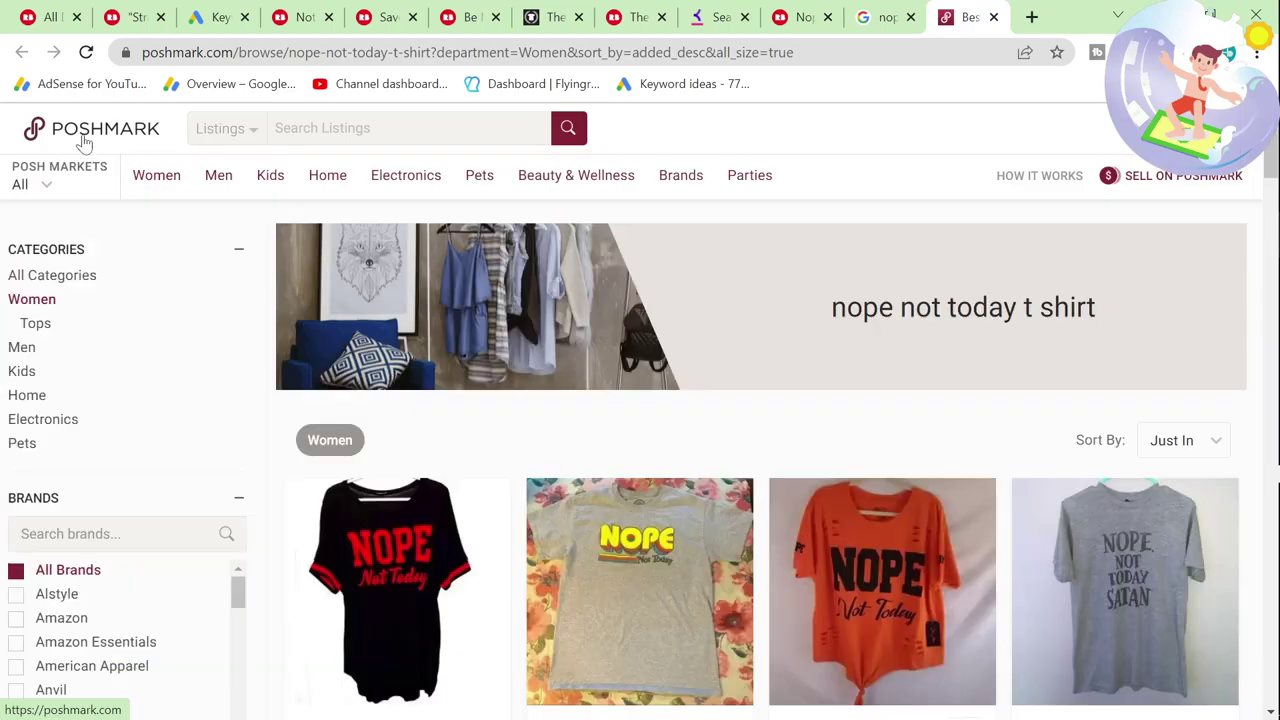
scroll(180, 366, down, 5)
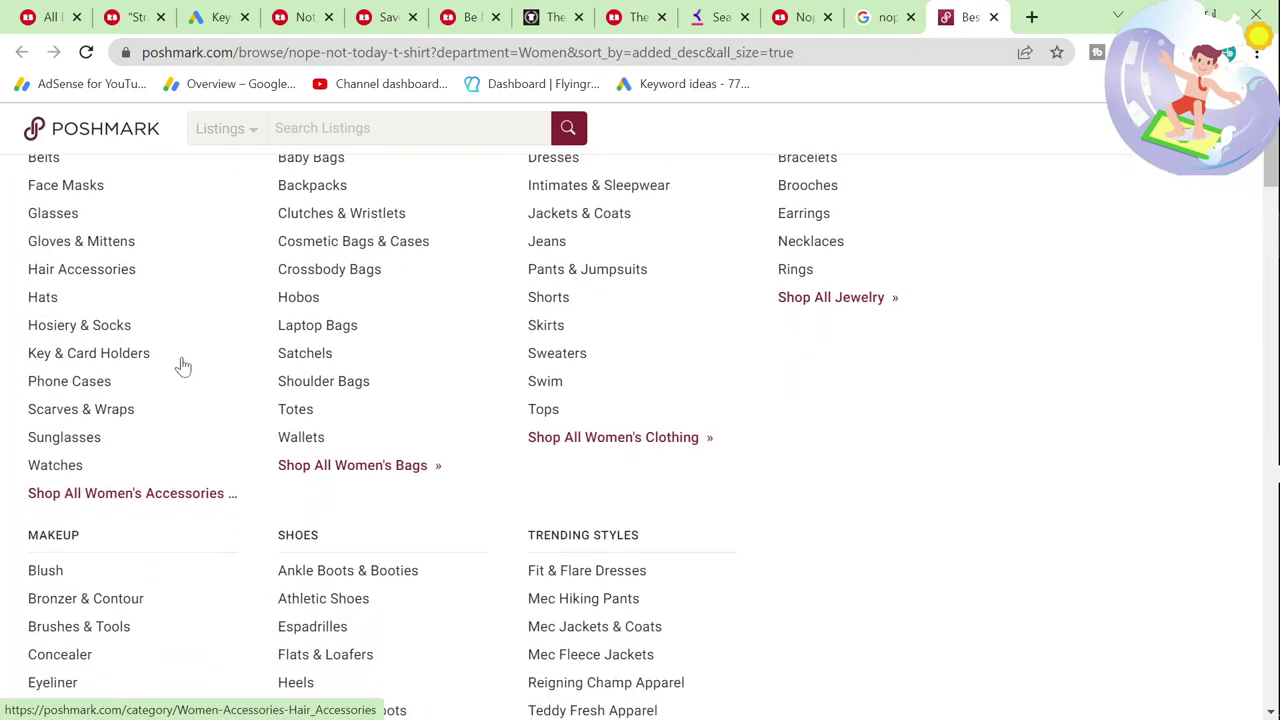
scroll(490, 527, down, 15)
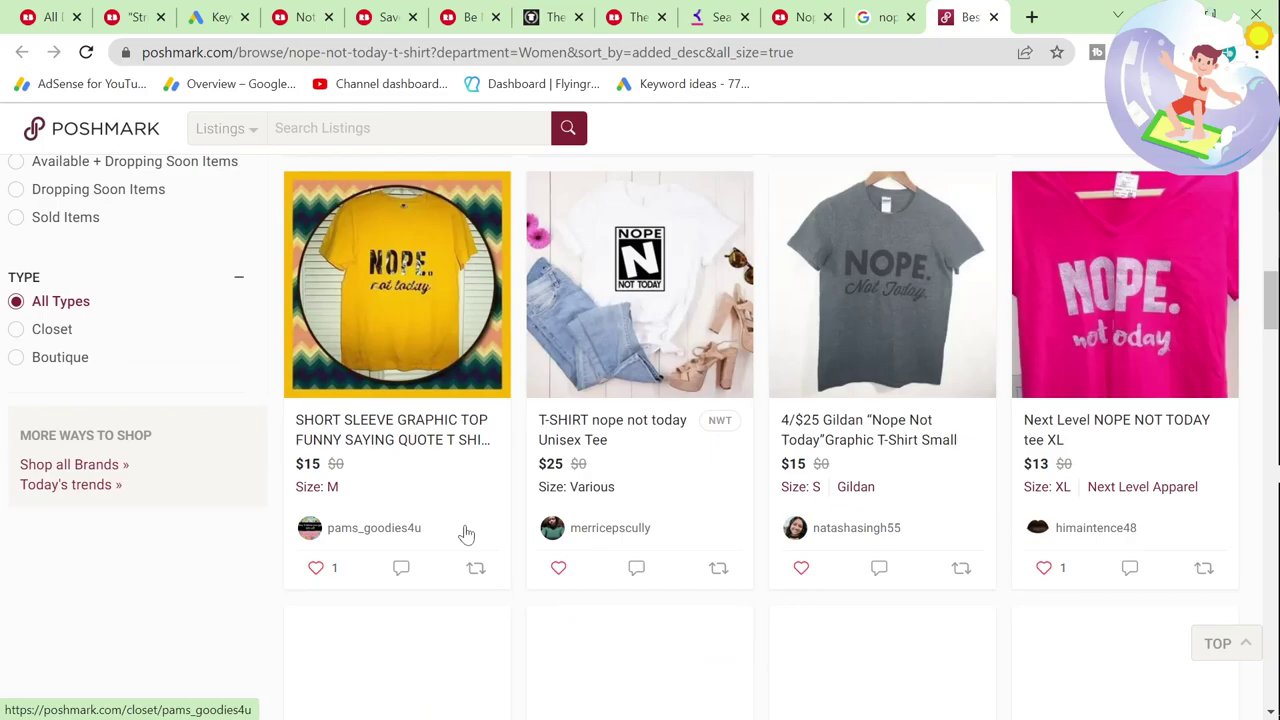
scroll(471, 525, down, 5)
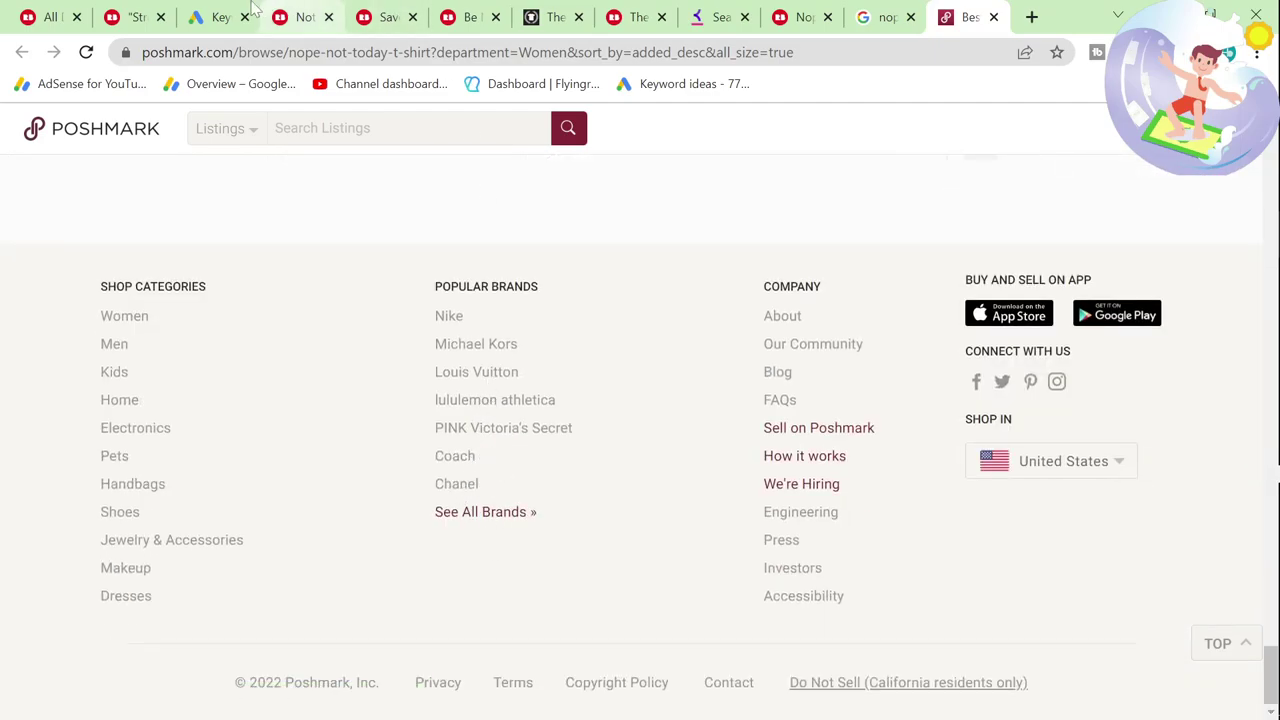
Step: Return to the Google results for "nope not today shirt" and examine the Redbubble result's design previews
click(886, 15)
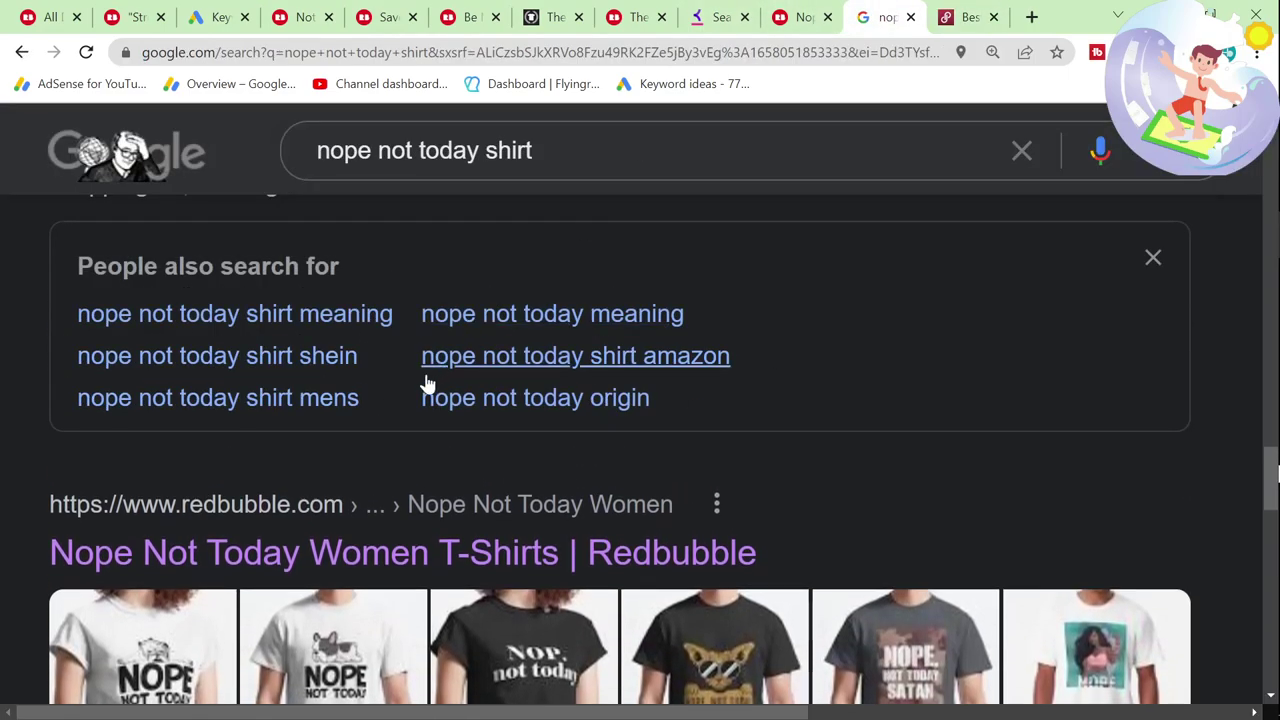
scroll(300, 450, down, 4)
scroll(253, 505, up, 2)
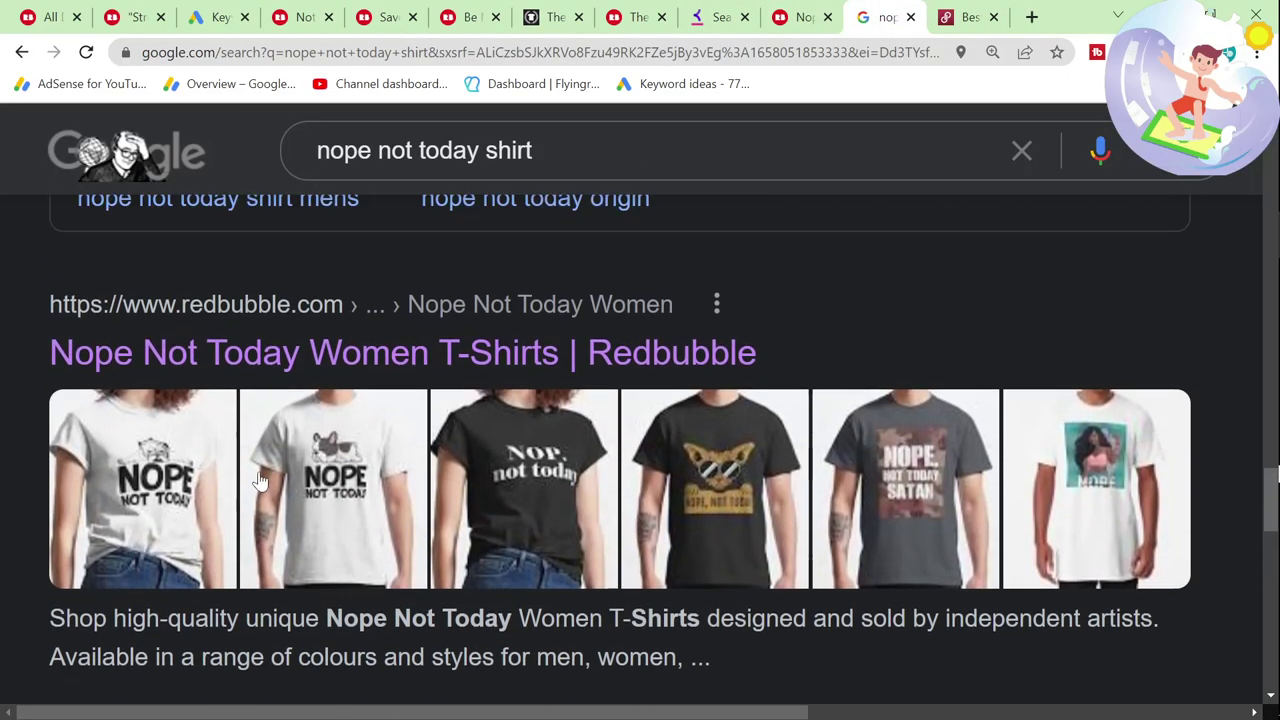
Step: Switch to the Keyword Tool results and copy the suggestion "not today shirt cat"
click(225, 16)
click(122, 16)
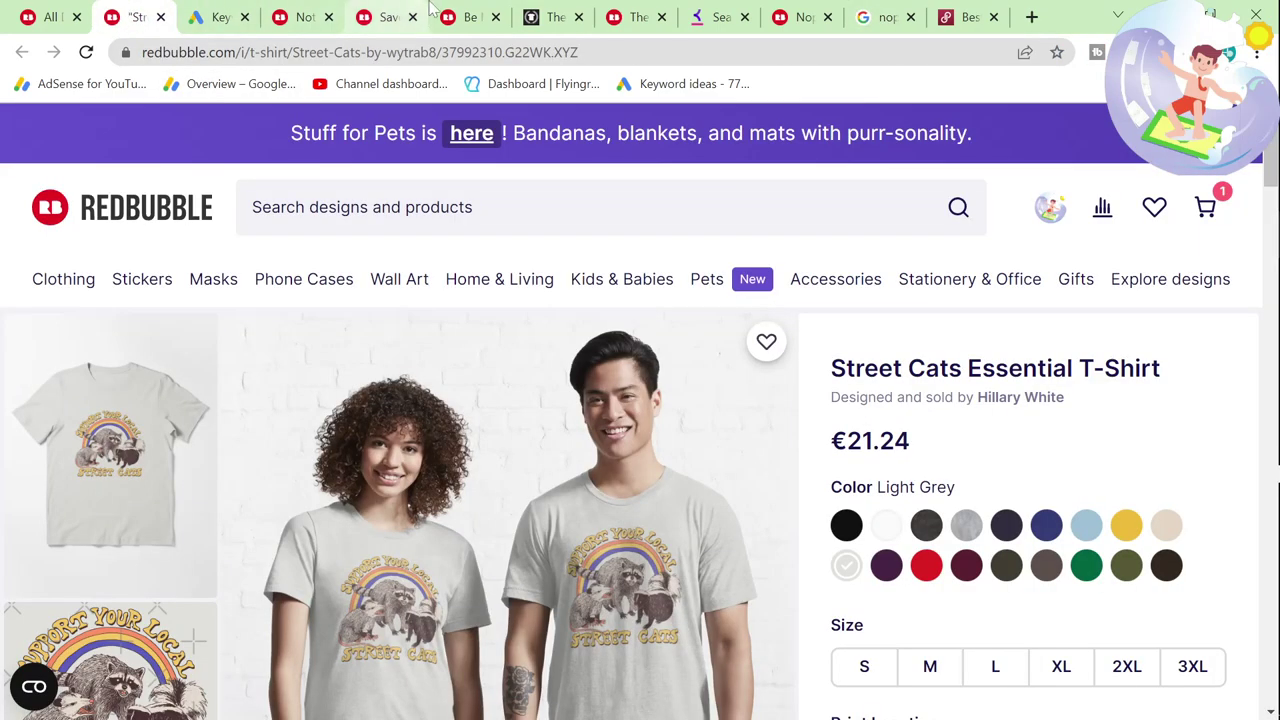
click(720, 16)
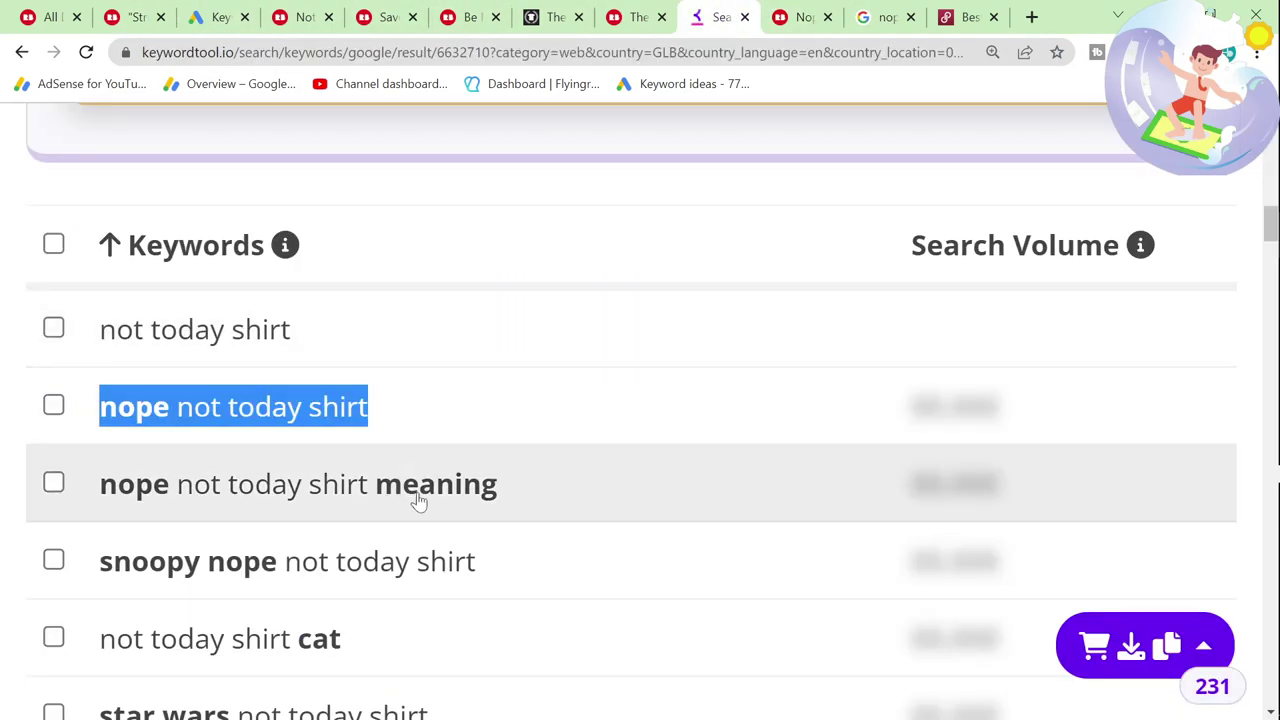
scroll(422, 485, down, 2)
drag(342, 445, 115, 447)
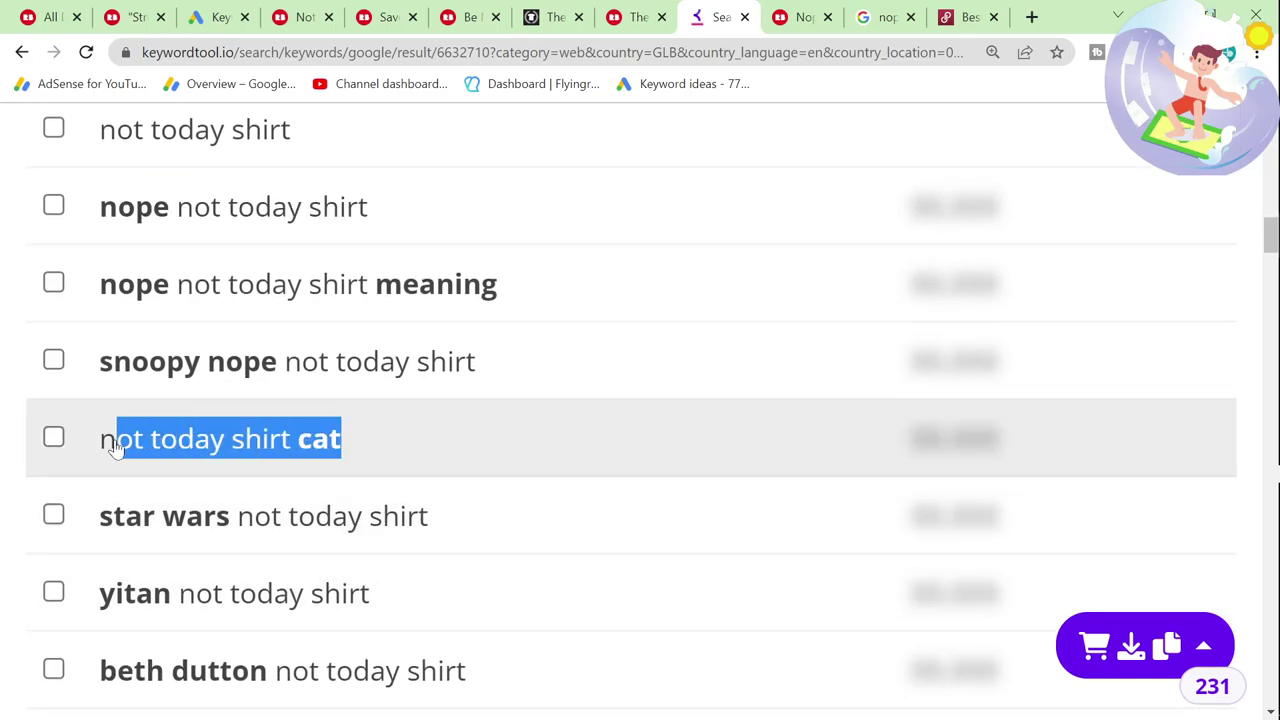
key(ctrl+c)
Step: Search Google for "not today shirt cat" in the "nope not today shirt" results tab and look through the results
click(868, 17)
click(684, 52)
key(ctrl+v)
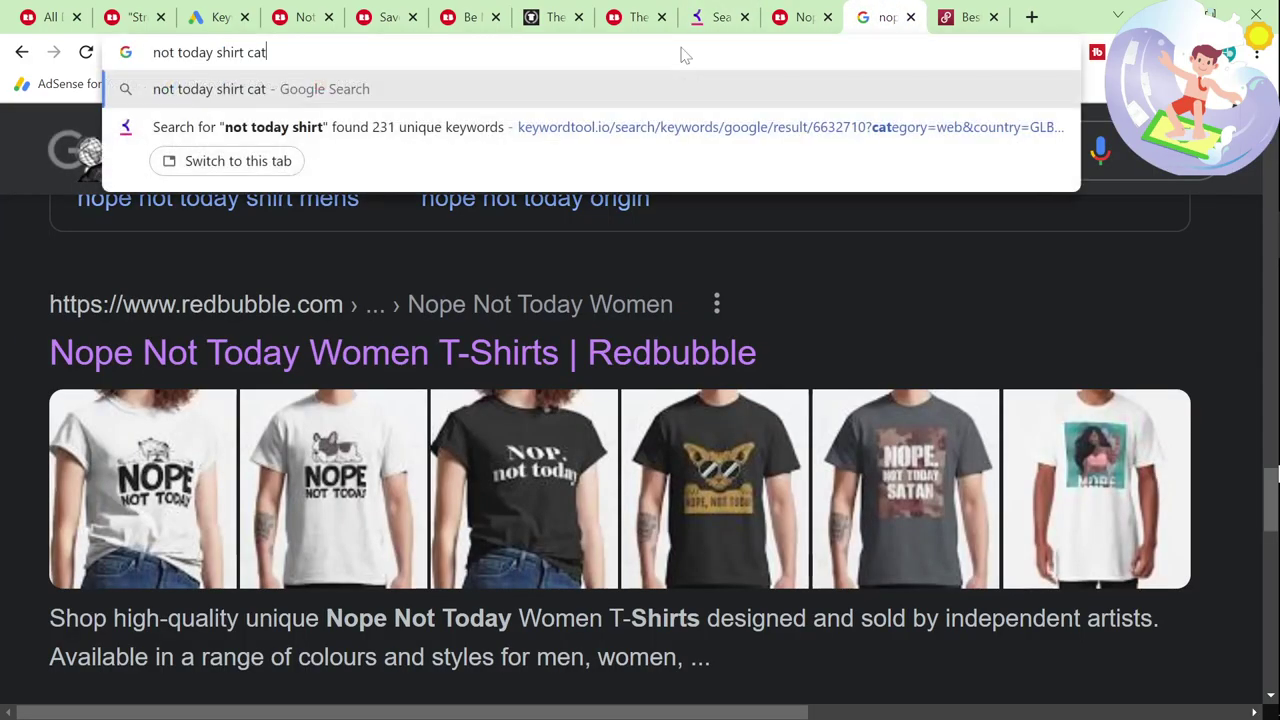
key(Return)
scroll(452, 475, down, 10)
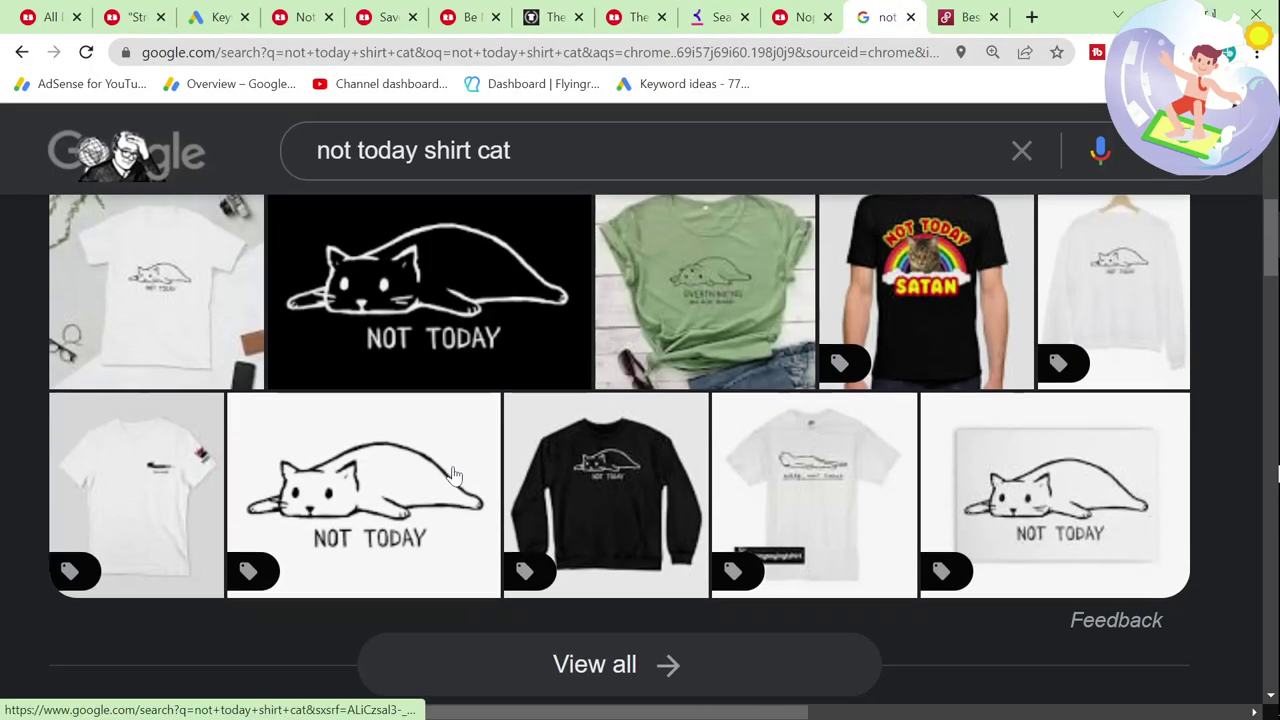
scroll(452, 475, down, 6)
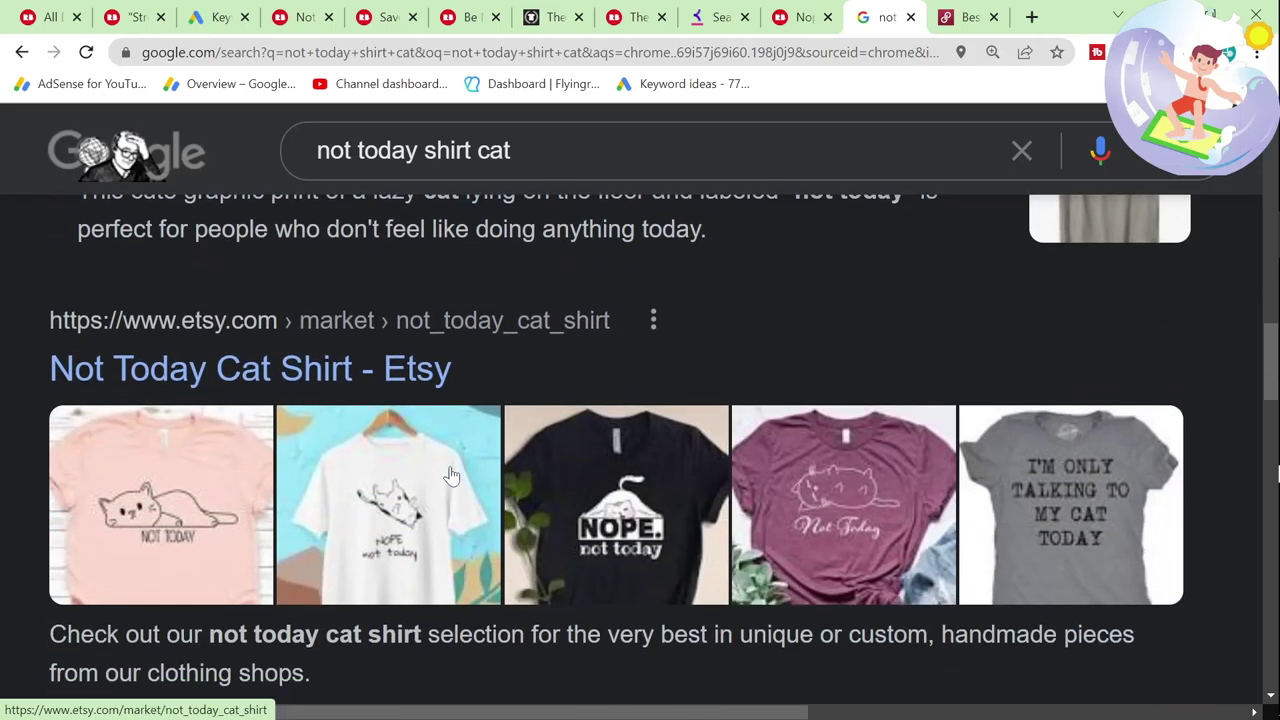
scroll(452, 475, down, 6)
scroll(367, 485, up, 10)
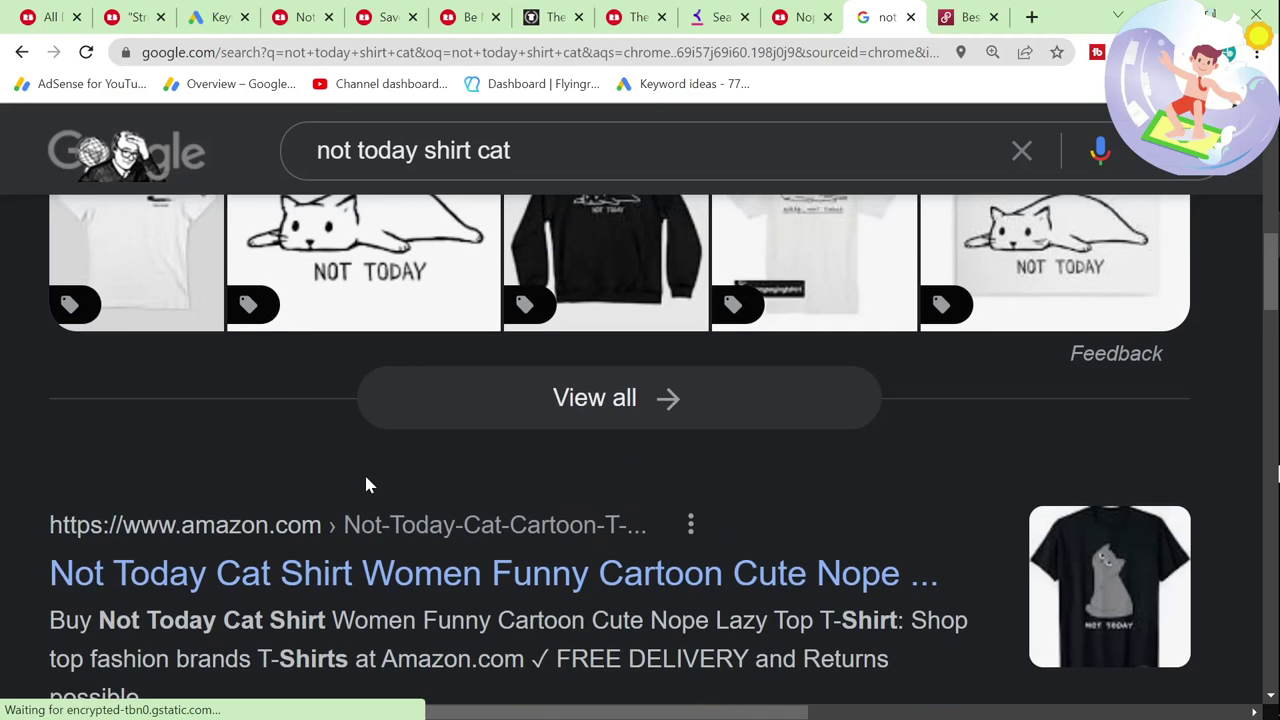
scroll(366, 485, down, 5)
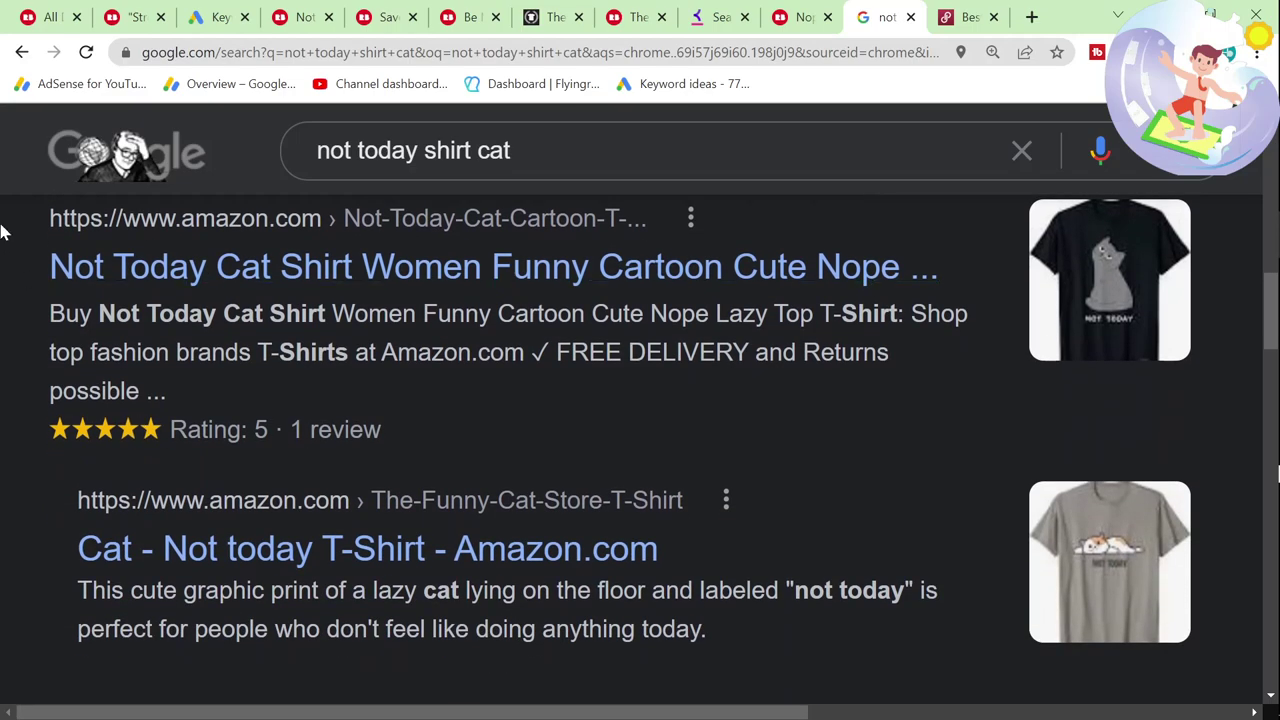
Step: Examine the Amazon, Etsy and TeePublic results for "not today shirt cat", highlighting the TeePublic entry
drag(2, 232, 737, 671)
click(463, 568)
scroll(463, 568, down, 5)
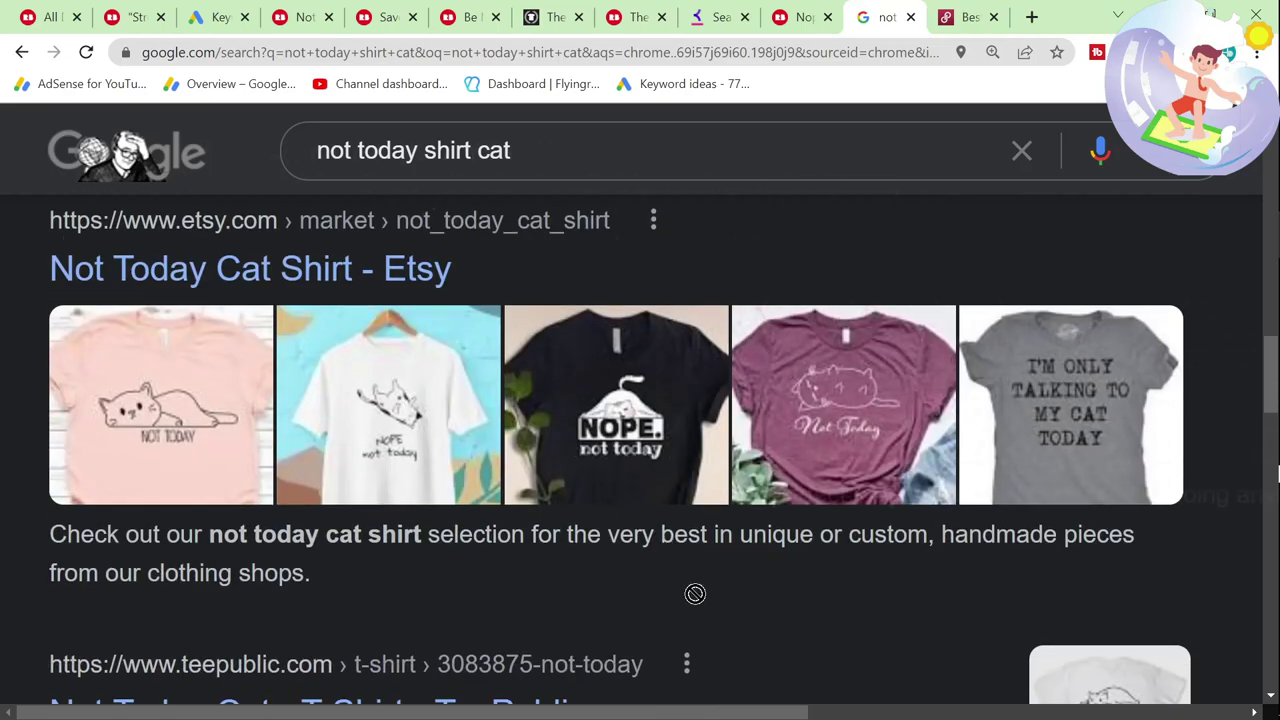
scroll(272, 490, down, 4)
drag(6, 250, 6, 351)
drag(6, 259, 598, 489)
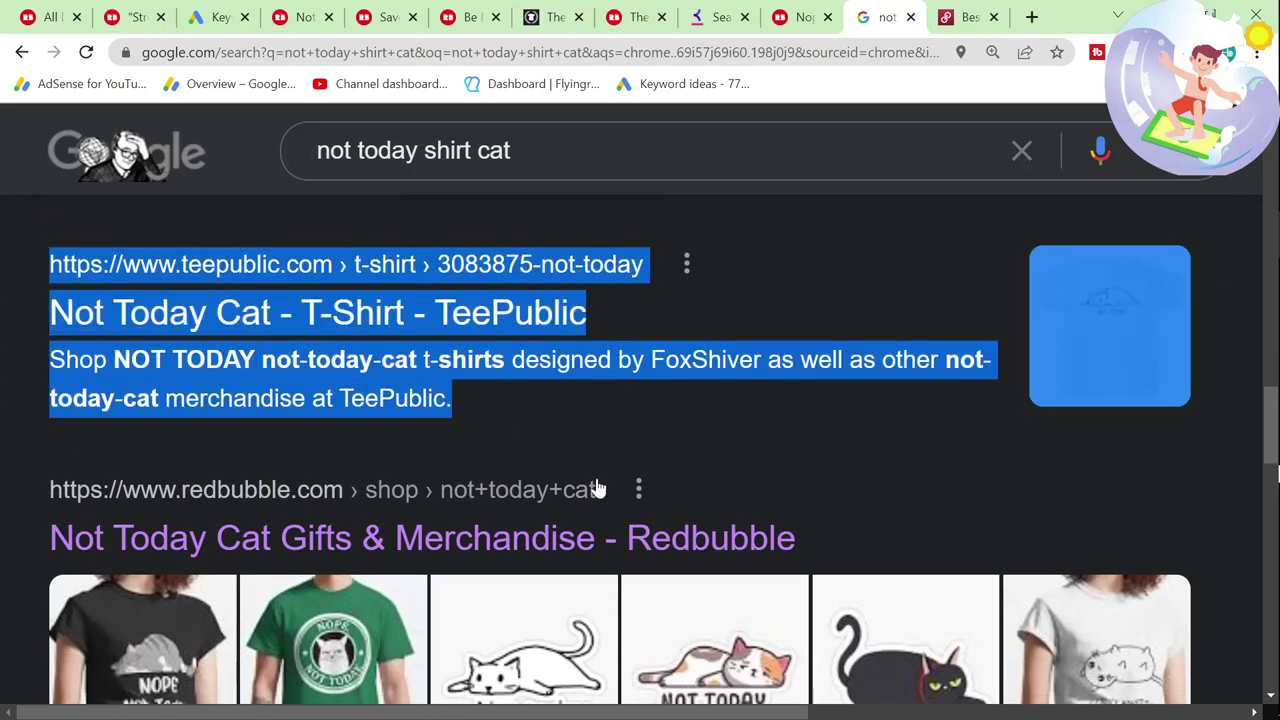
Step: Open Redbubble's "Not Today Cat Gifts & Merchandise" page from the Google results and view its designs
scroll(300, 412, down, 1)
click(272, 447)
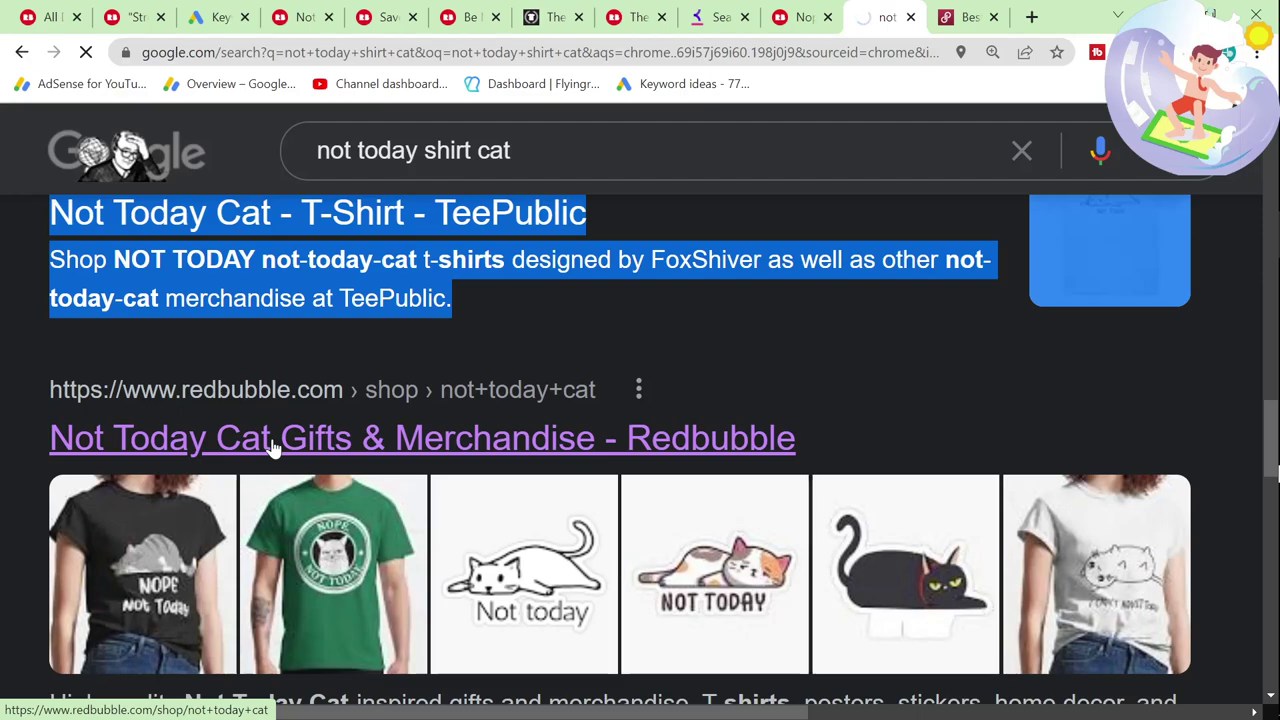
scroll(211, 460, down, 1)
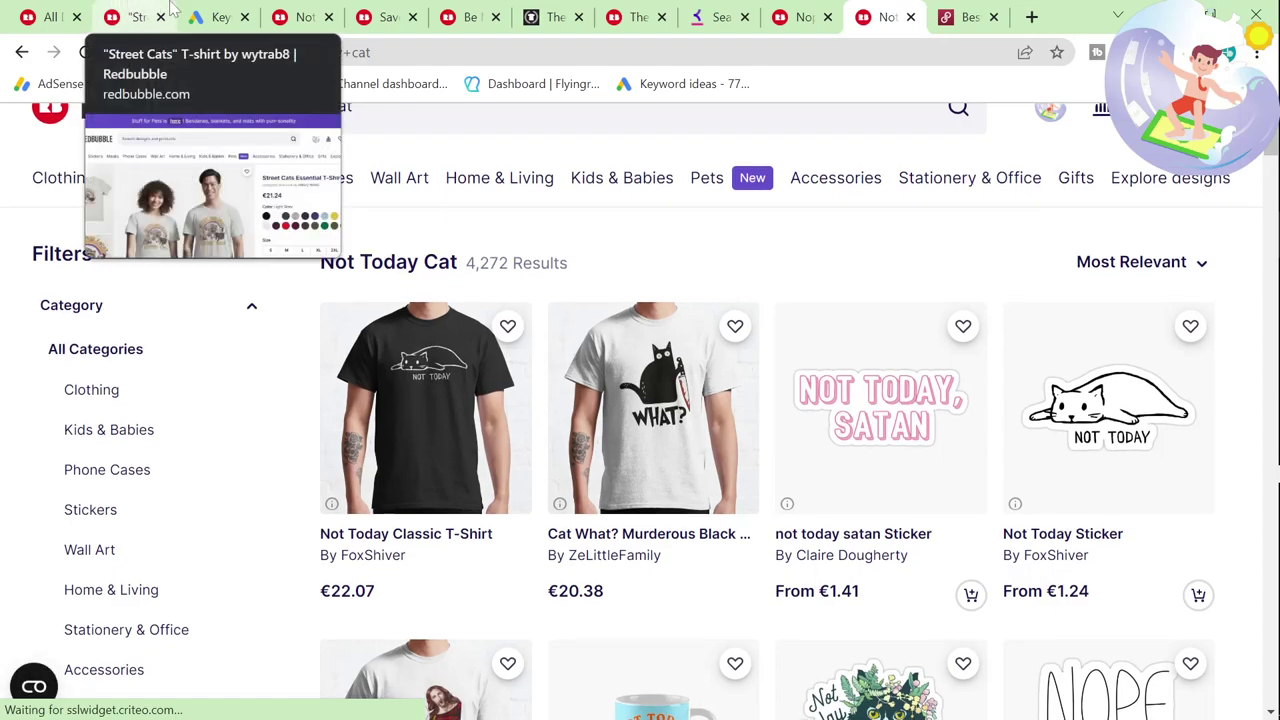
Step: Look further down the Keyword Tool suggestions and copy "i am not getting ready today shirt"
click(722, 17)
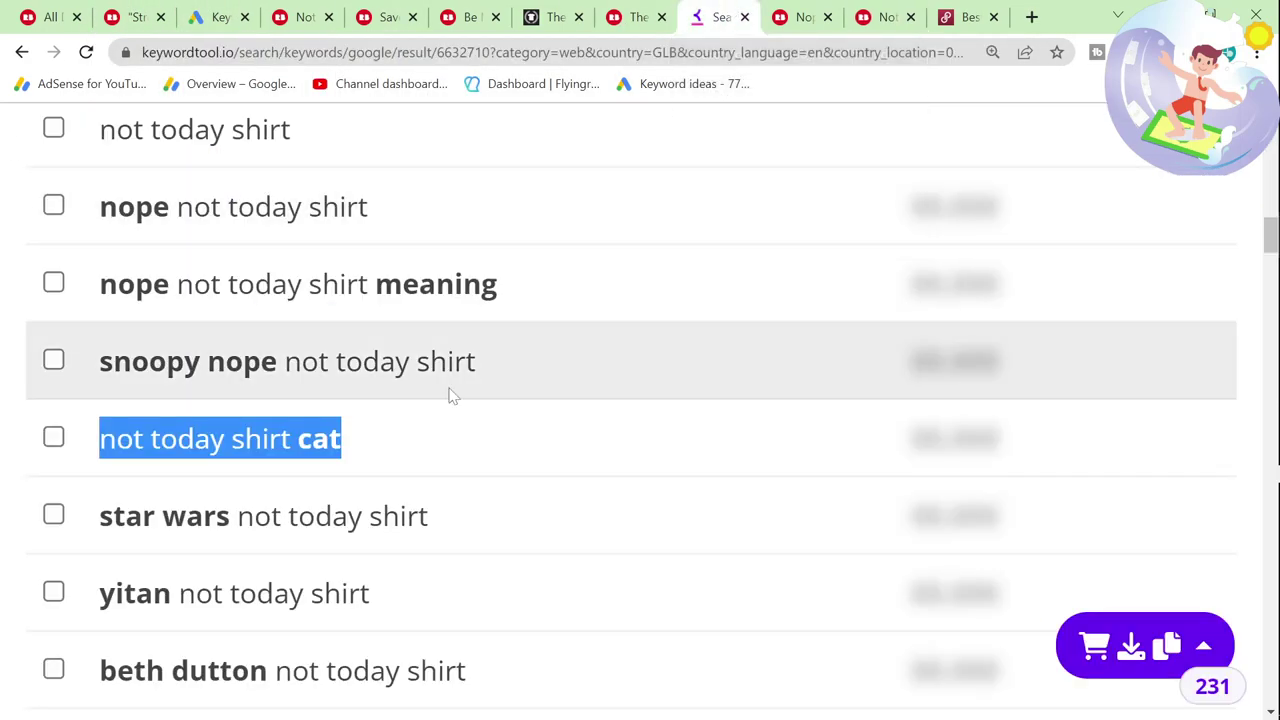
scroll(452, 375, down, 3)
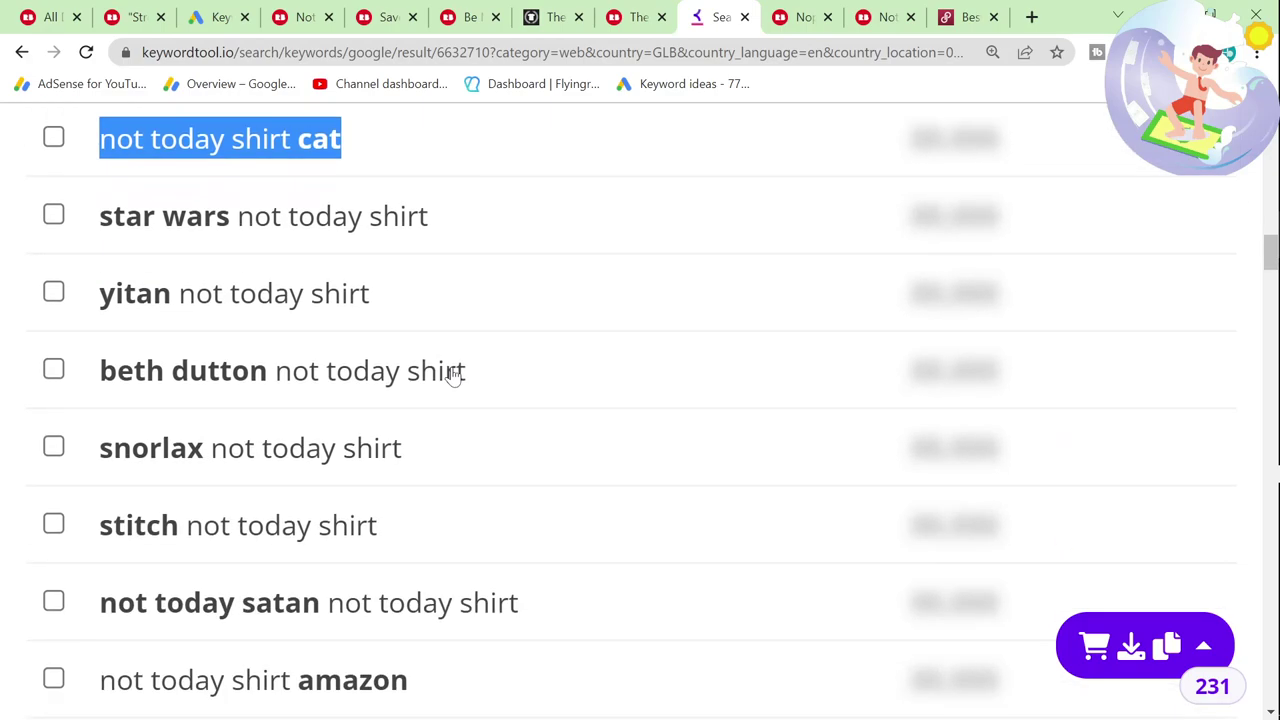
scroll(390, 577, down, 3)
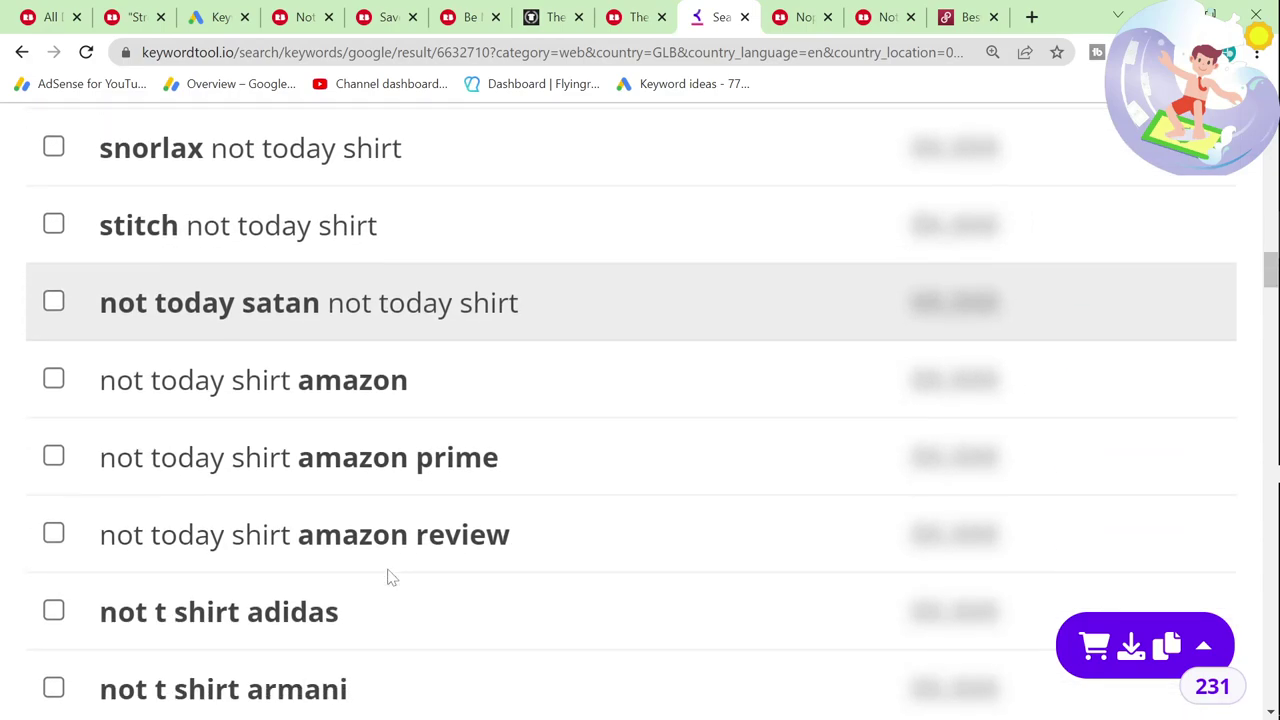
scroll(405, 509, down, 4)
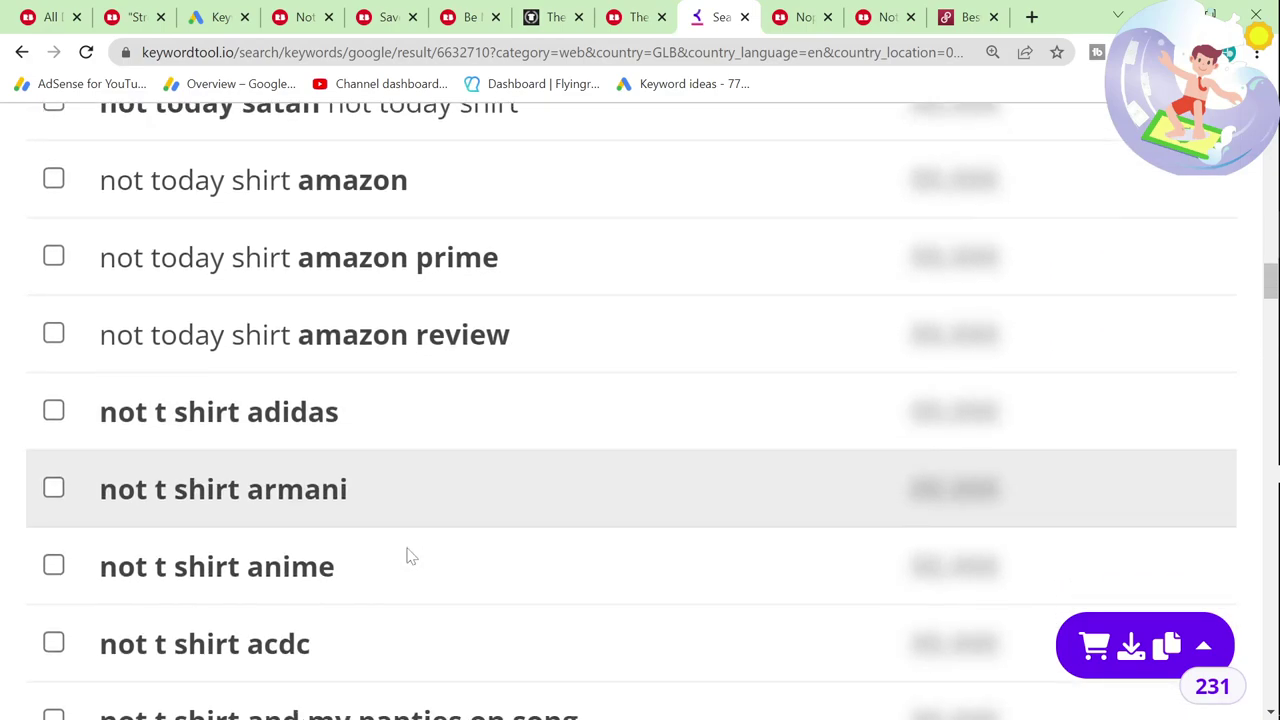
scroll(407, 556, down, 1)
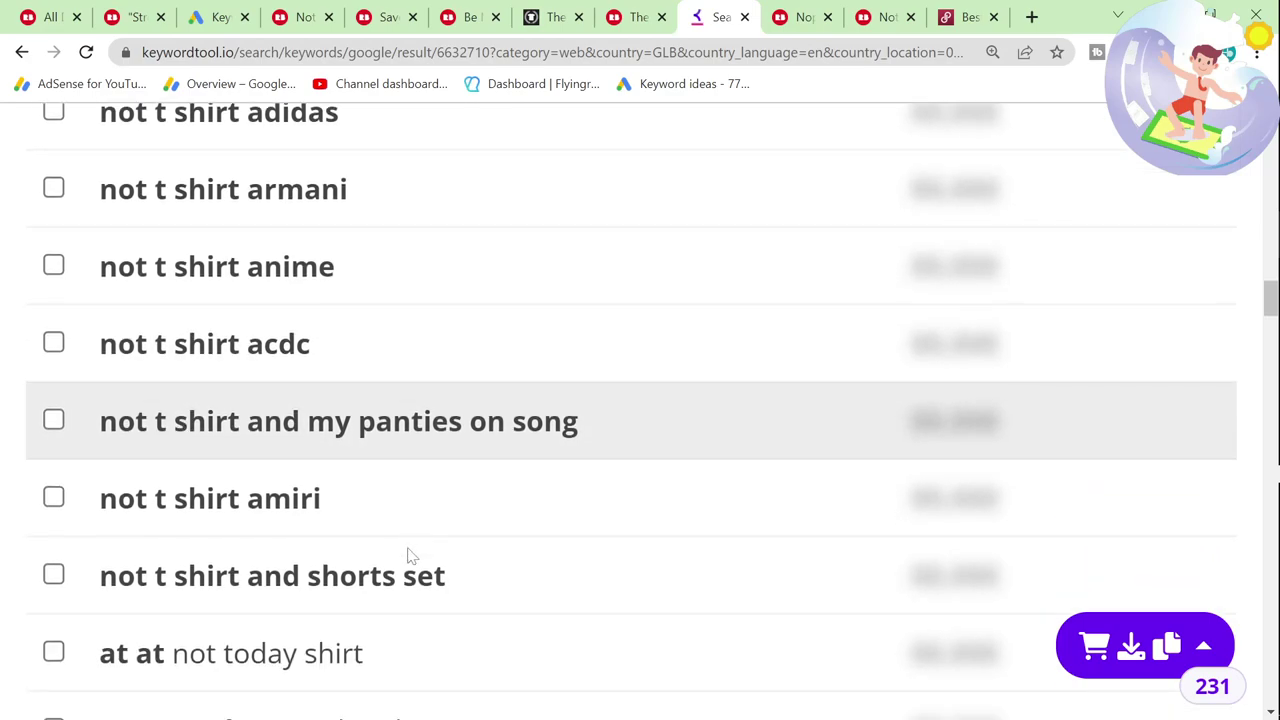
scroll(470, 587, down, 5)
drag(566, 598, 172, 606)
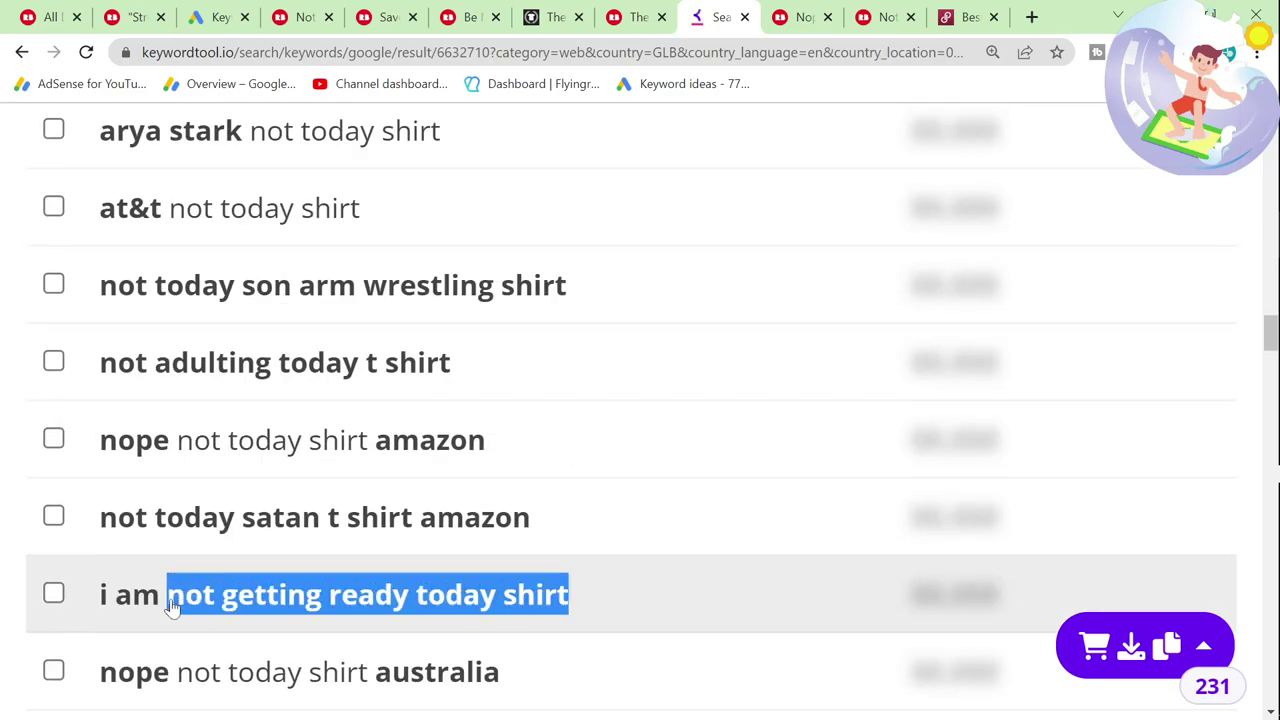
key(ctrl+c)
Step: Search Google for "i am not getting ready today shirt" in the "Nope Not Today Women T-Shirts" Redbubble tab and look through the results
click(800, 17)
click(810, 45)
key(ctrl+v)
key(Return)
scroll(529, 500, down, 8)
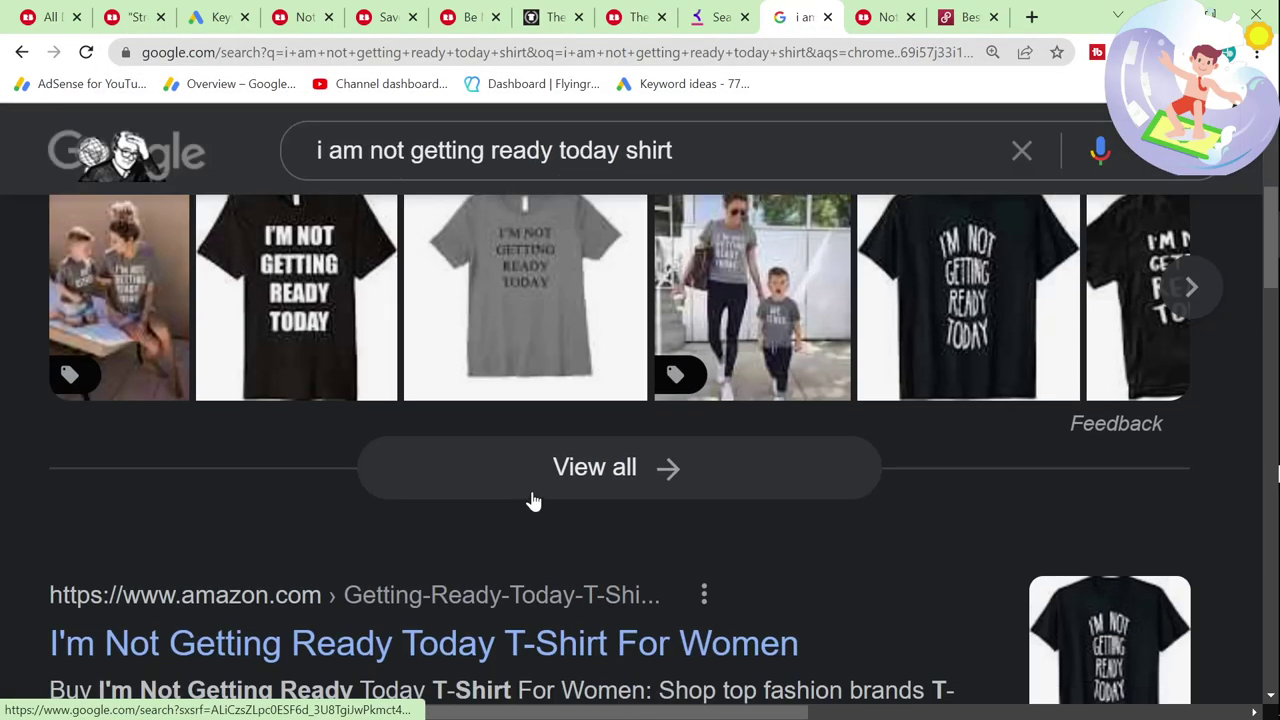
scroll(160, 537, down, 2)
Step: Find "redbub" in the Google results and open Redbubble's "I'm Not Getting Ready Today Essential T-Shirt" page
key(ctrl+f)
text(redbub)
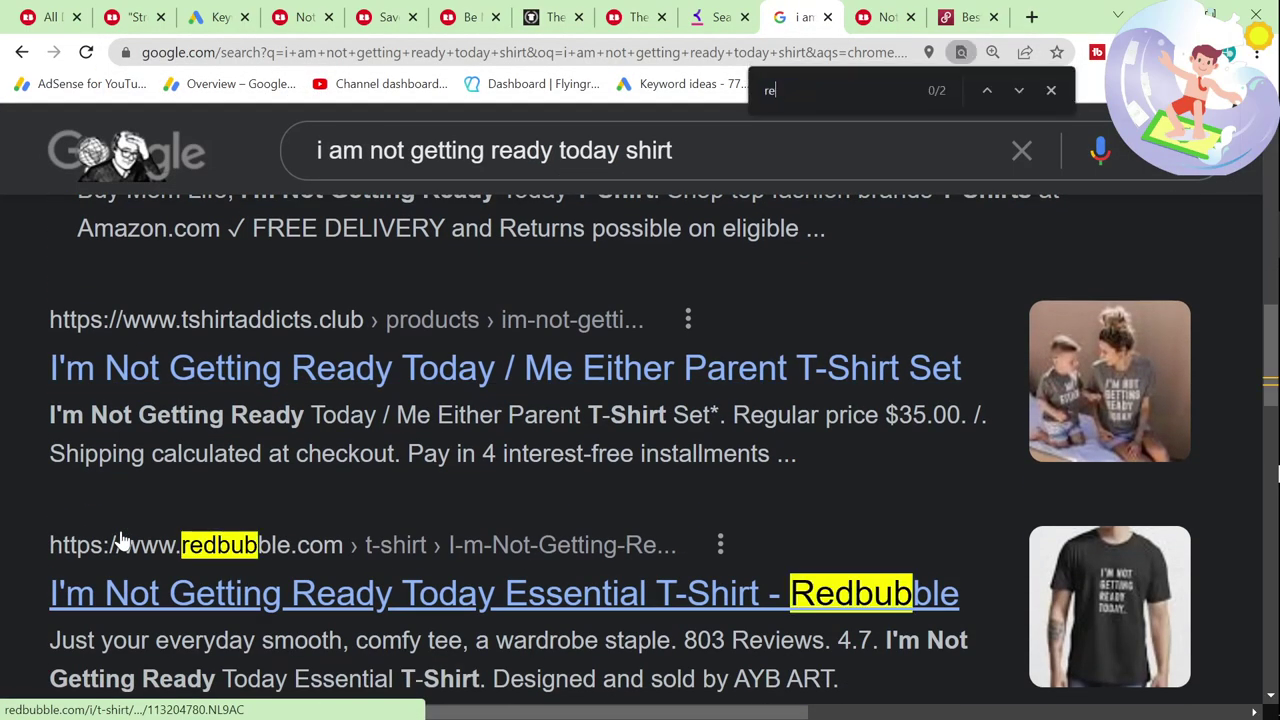
click(178, 604)
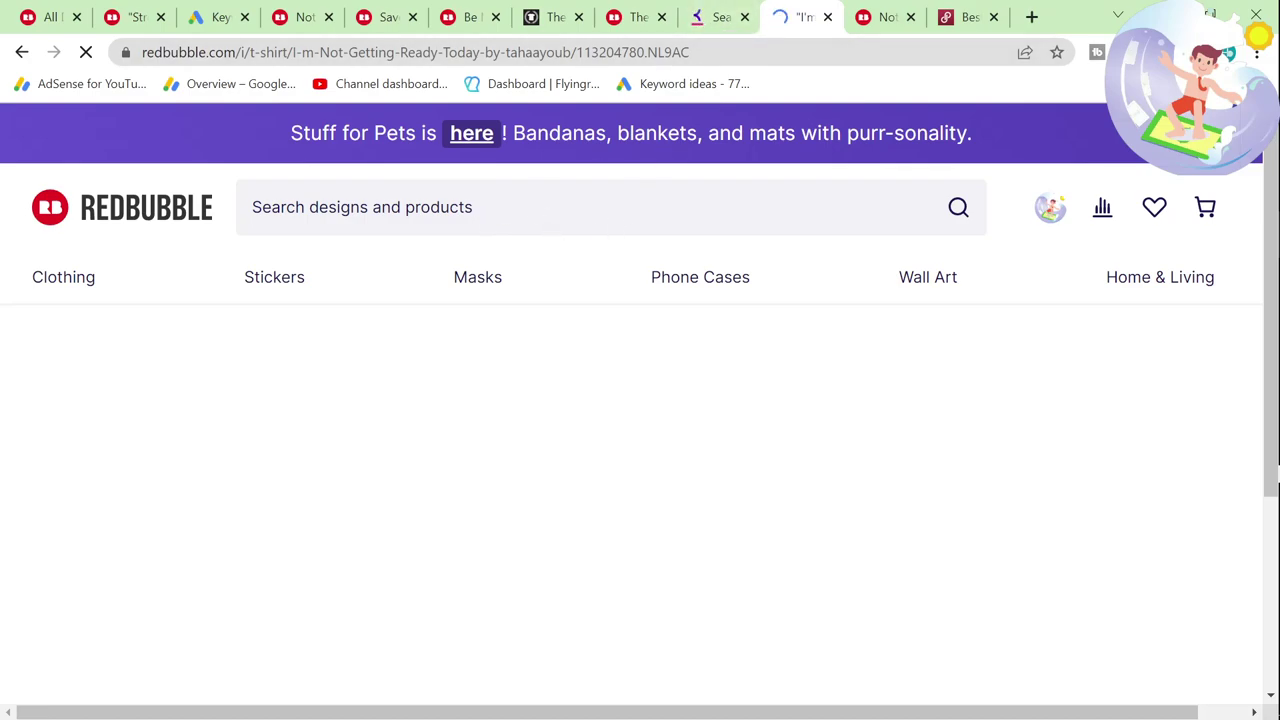
Step: Search Redbubble for "i am not getting ready today shirt" and view the matching designs
key(ctrl+v)
key(Return)
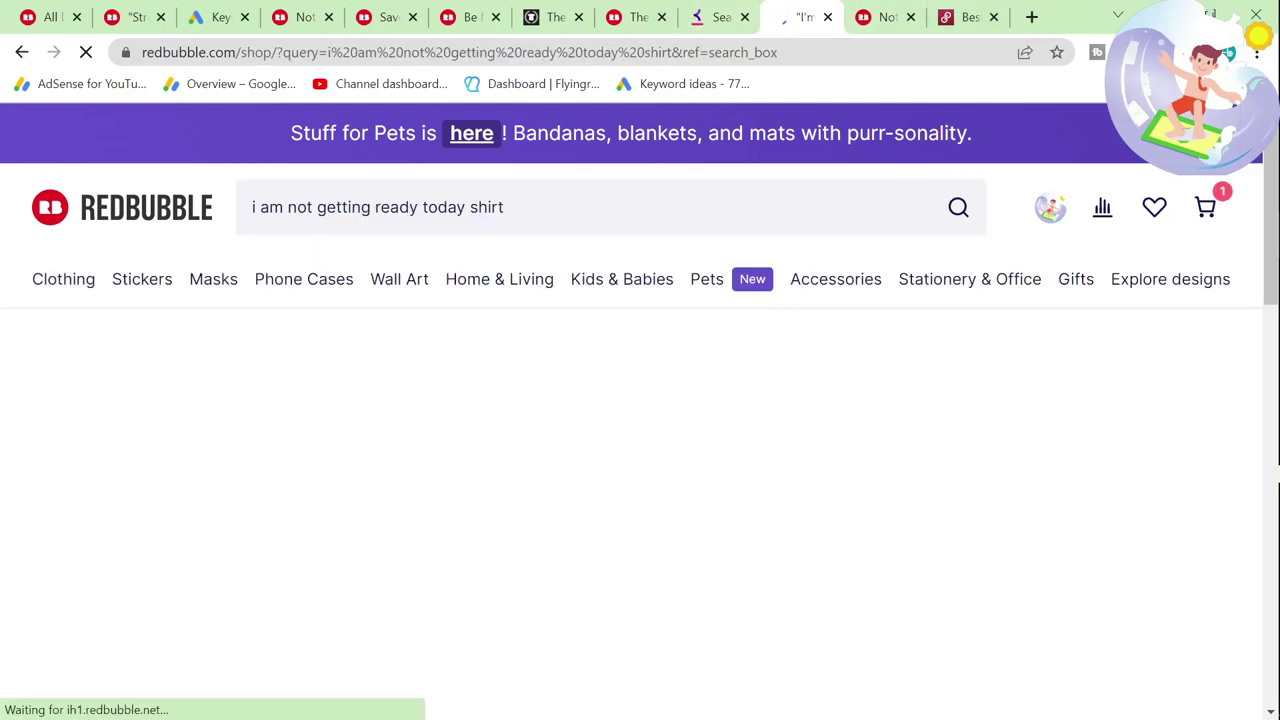
scroll(830, 380, down, 1)
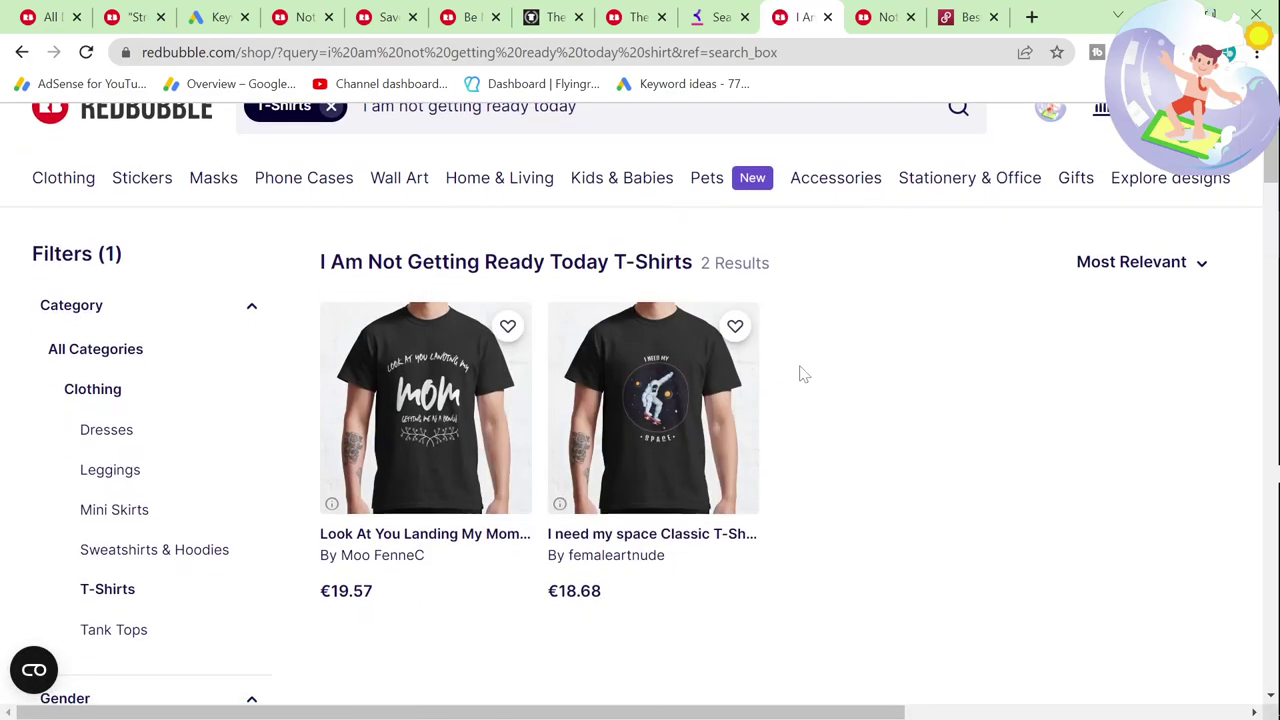
Step: Get Google Ads Keyword Planner results for "i am not getting ready today shirt"
click(215, 17)
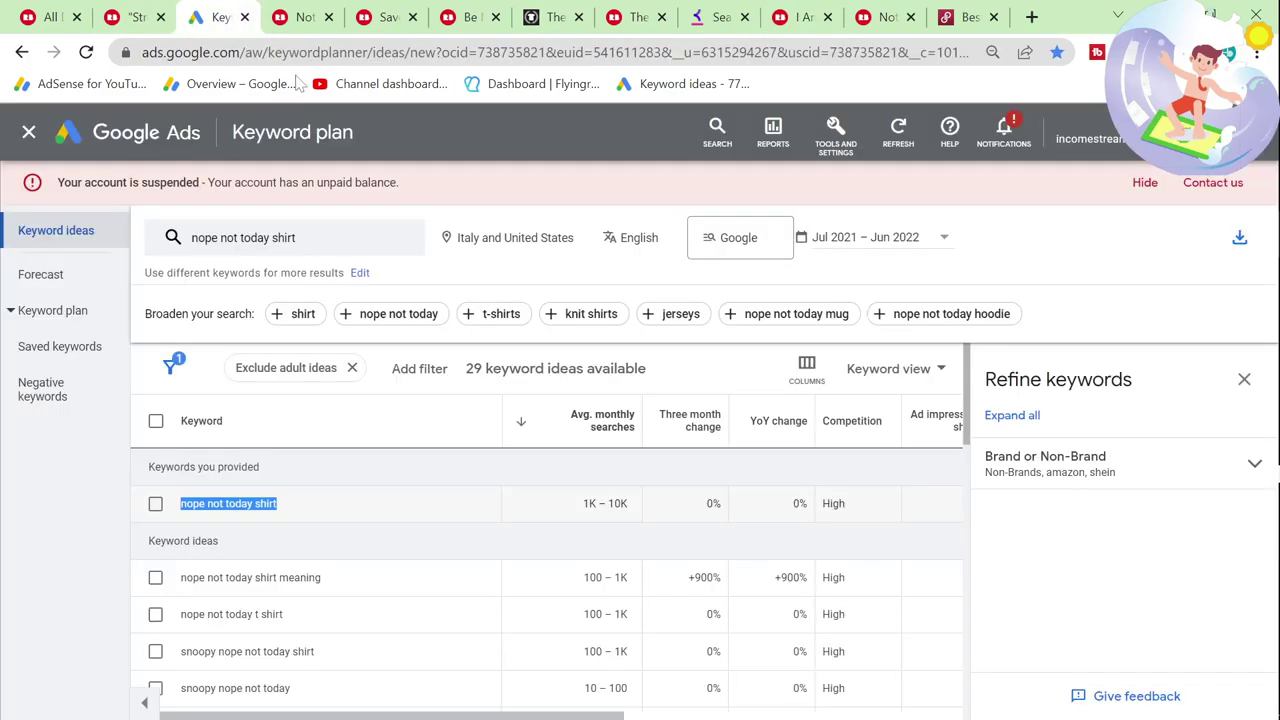
click(318, 246)
key(BackSpace)
key(BackSpace)
key(ctrl+v)
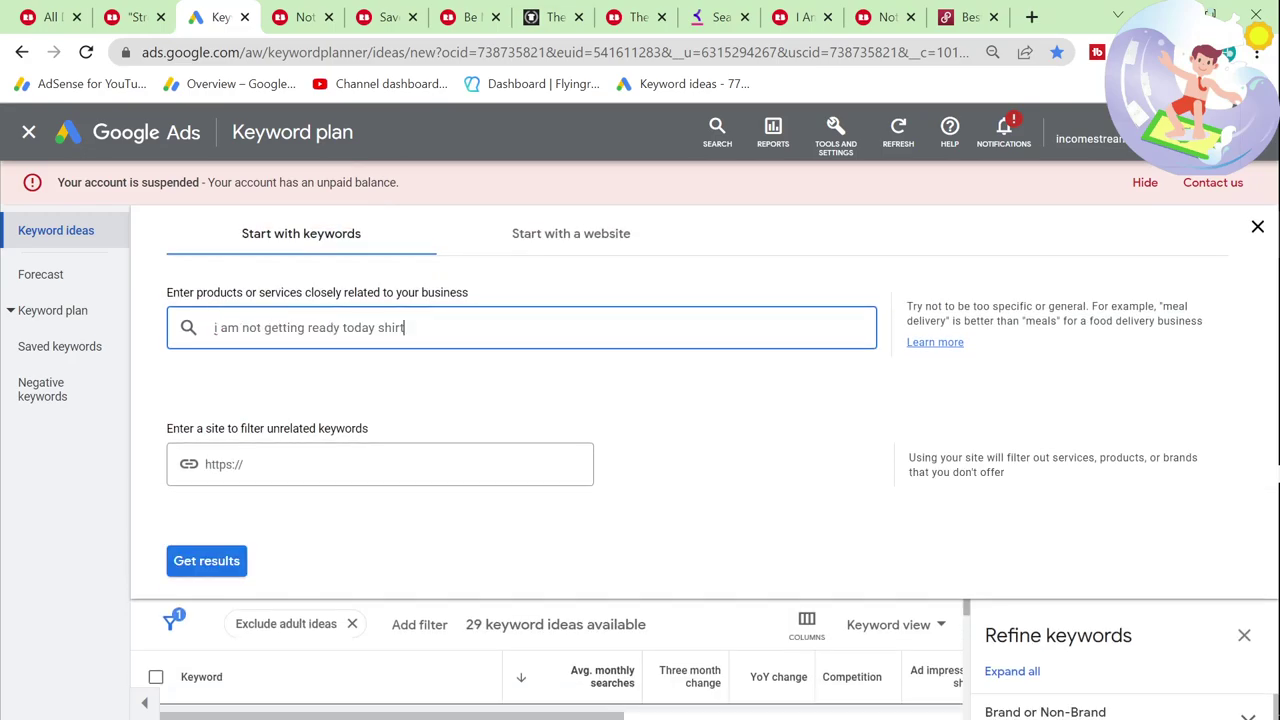
key(Return)
click(233, 563)
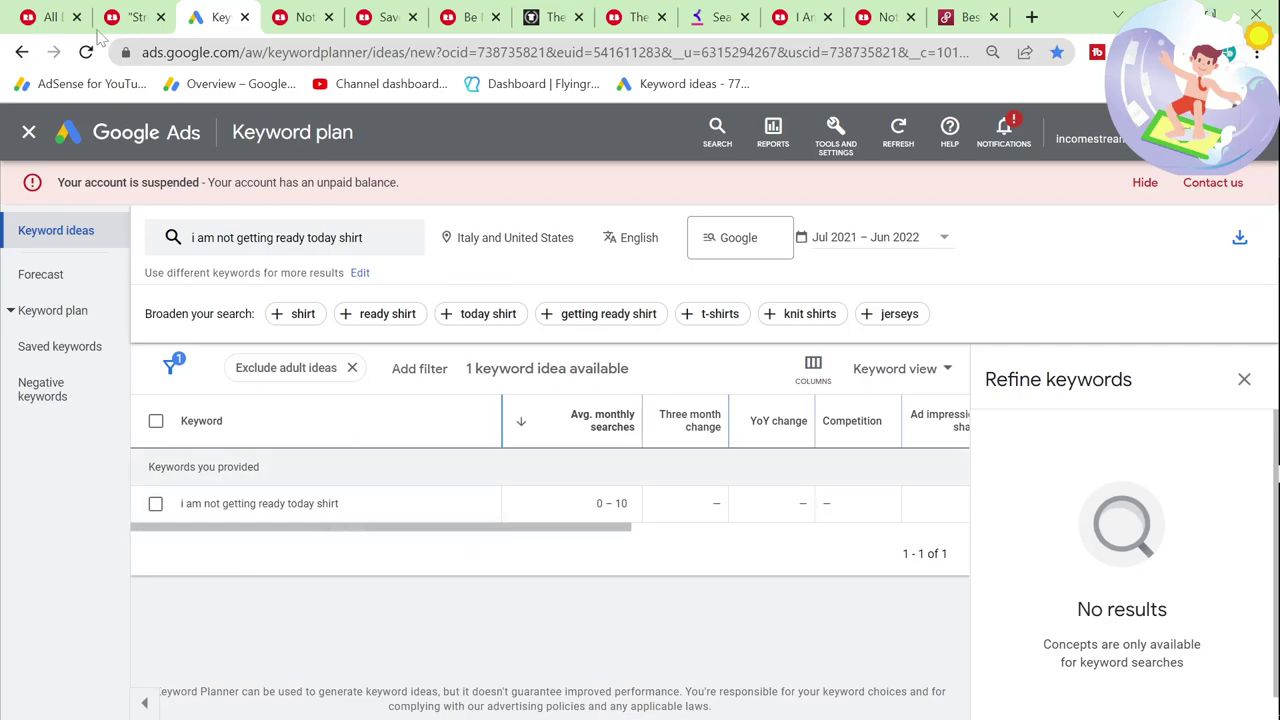
Step: Return to Redbubble's top-selling list and look at the "jesus i saw that meme Sticker" and the products around it
click(62, 12)
click(130, 15)
click(55, 17)
scroll(298, 549, down, 1)
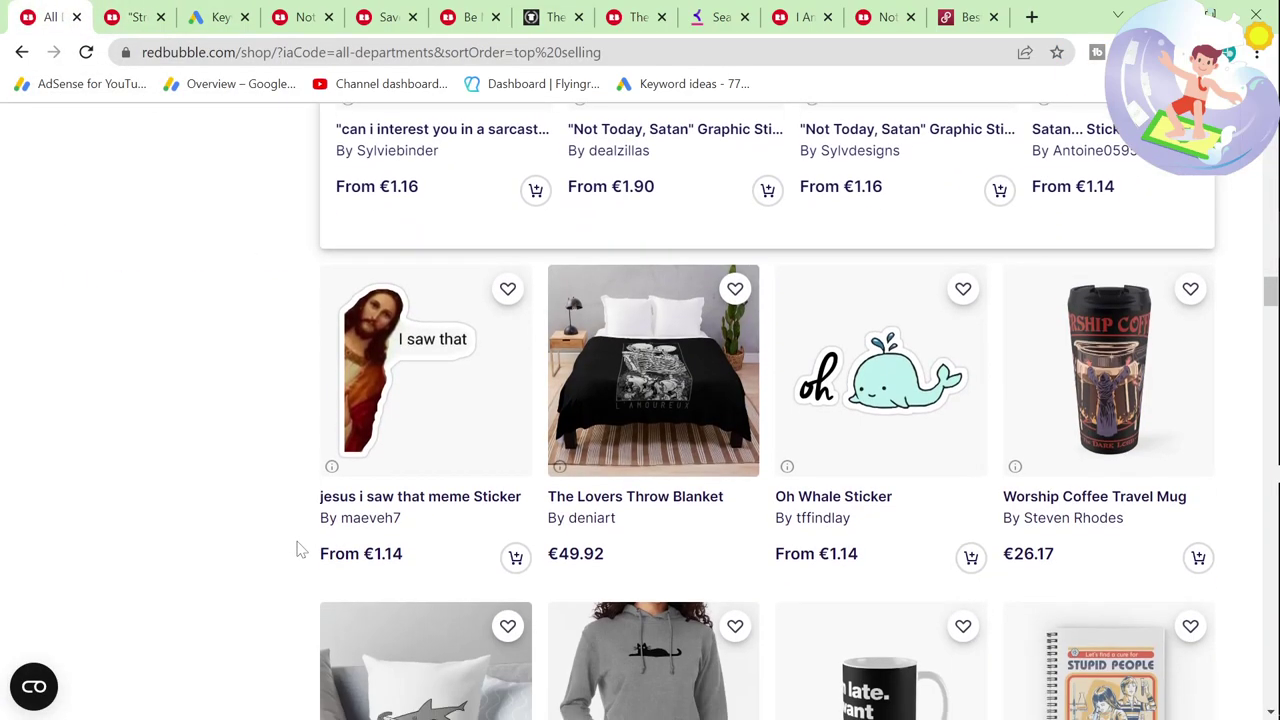
drag(213, 283, 495, 497)
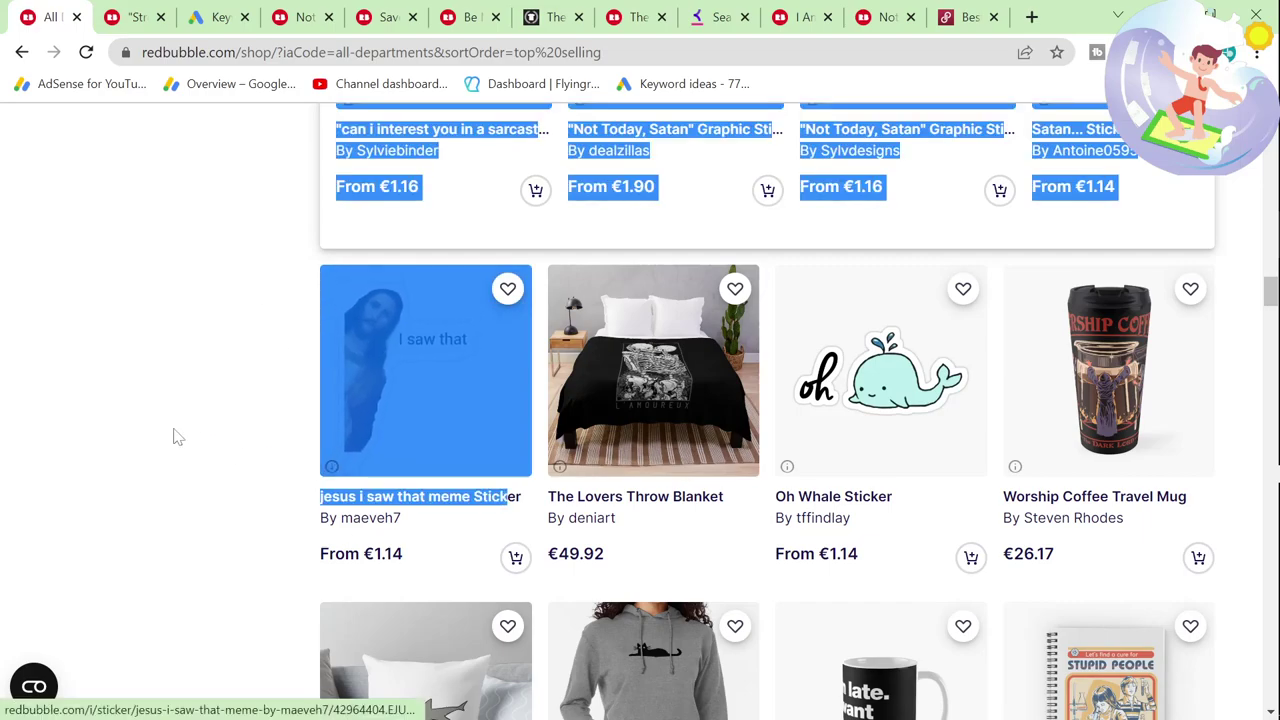
click(177, 434)
scroll(280, 529, down, 3)
scroll(280, 529, up, 2)
Step: Replace the Keyword Planner search with "jesus i saw that" and get the results
click(218, 17)
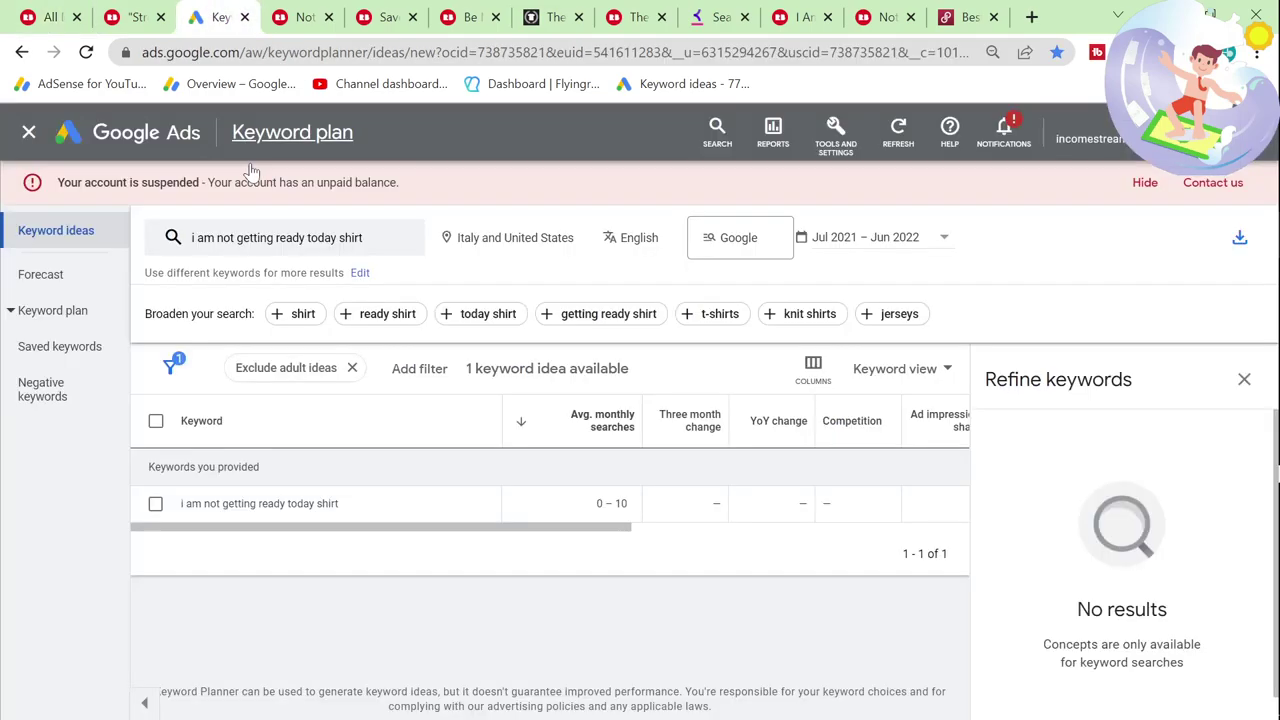
click(325, 247)
click(384, 328)
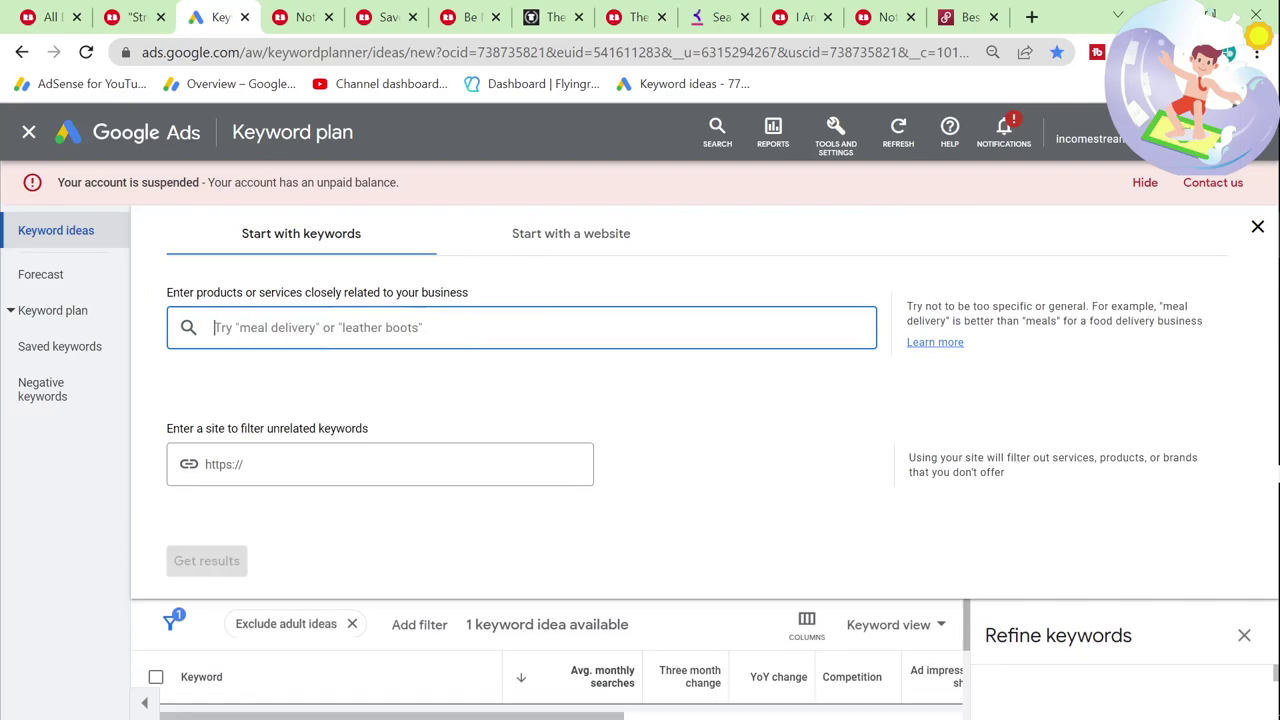
text(jesus i saw)
text(that)
key(Return)
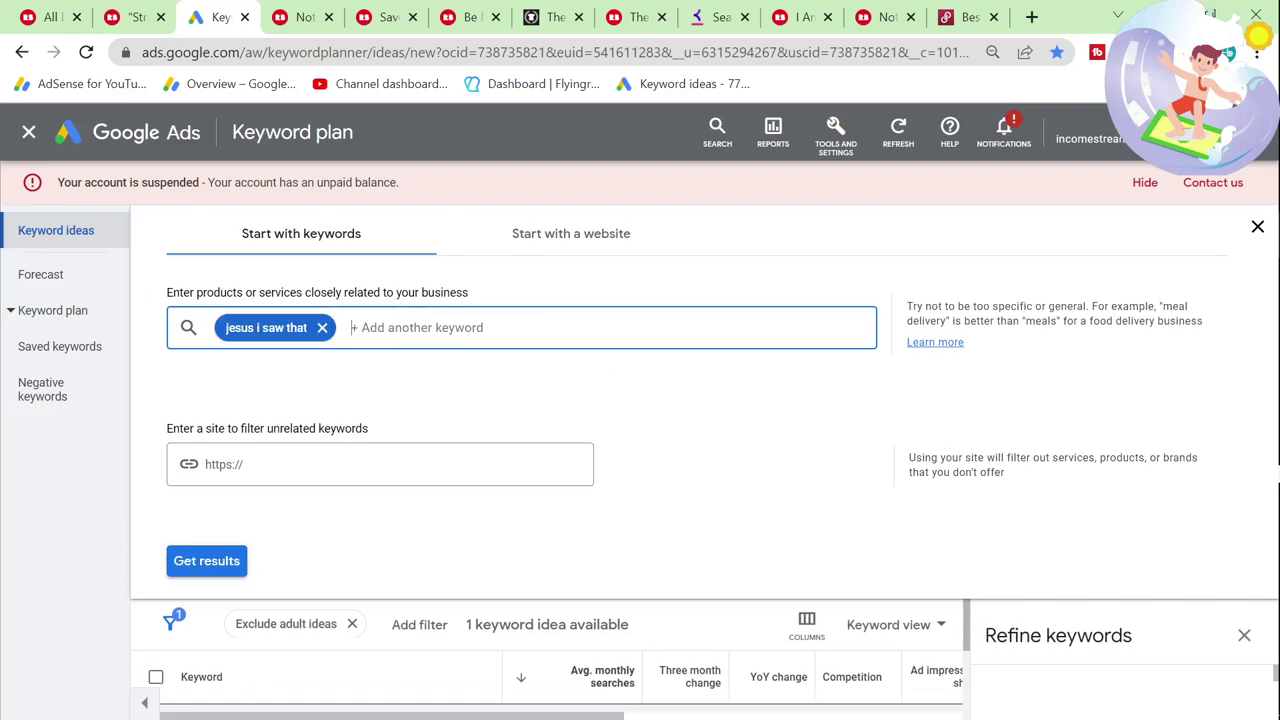
click(240, 563)
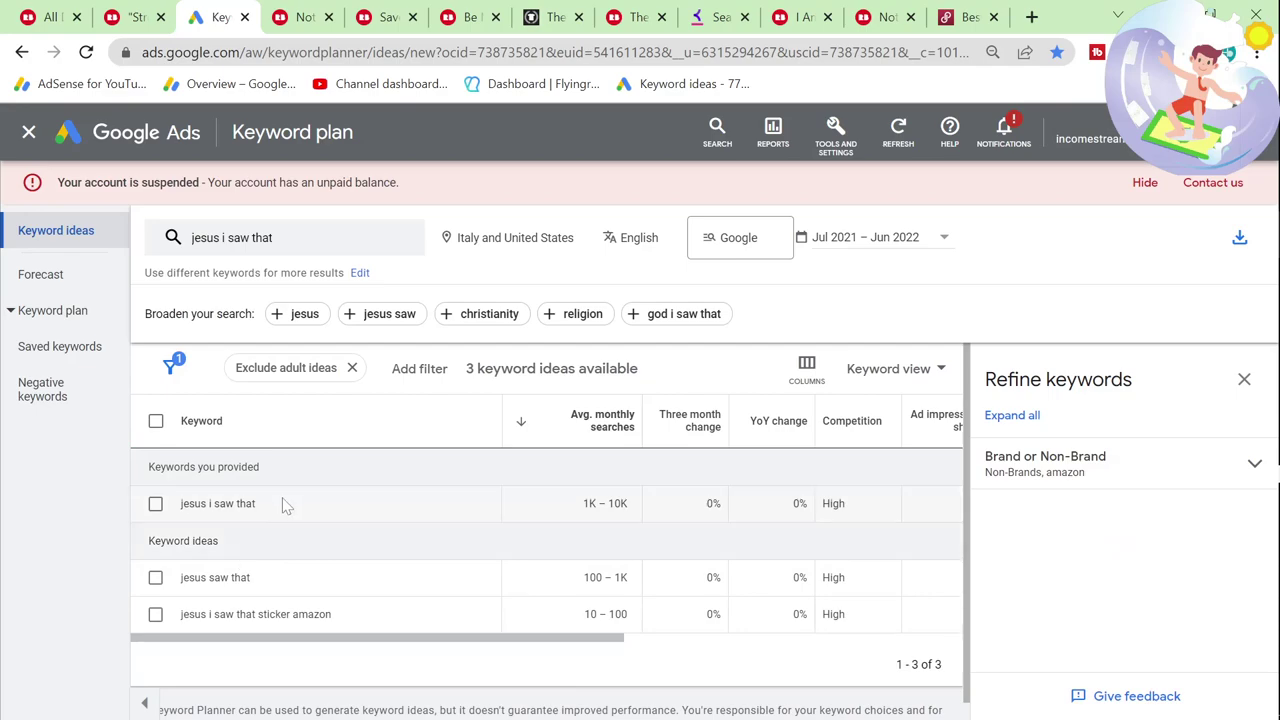
Step: Copy the keyword "jesus i saw that" from the planner and search Google for it in a new tab
drag(275, 503, 163, 508)
key(ctrl+c)
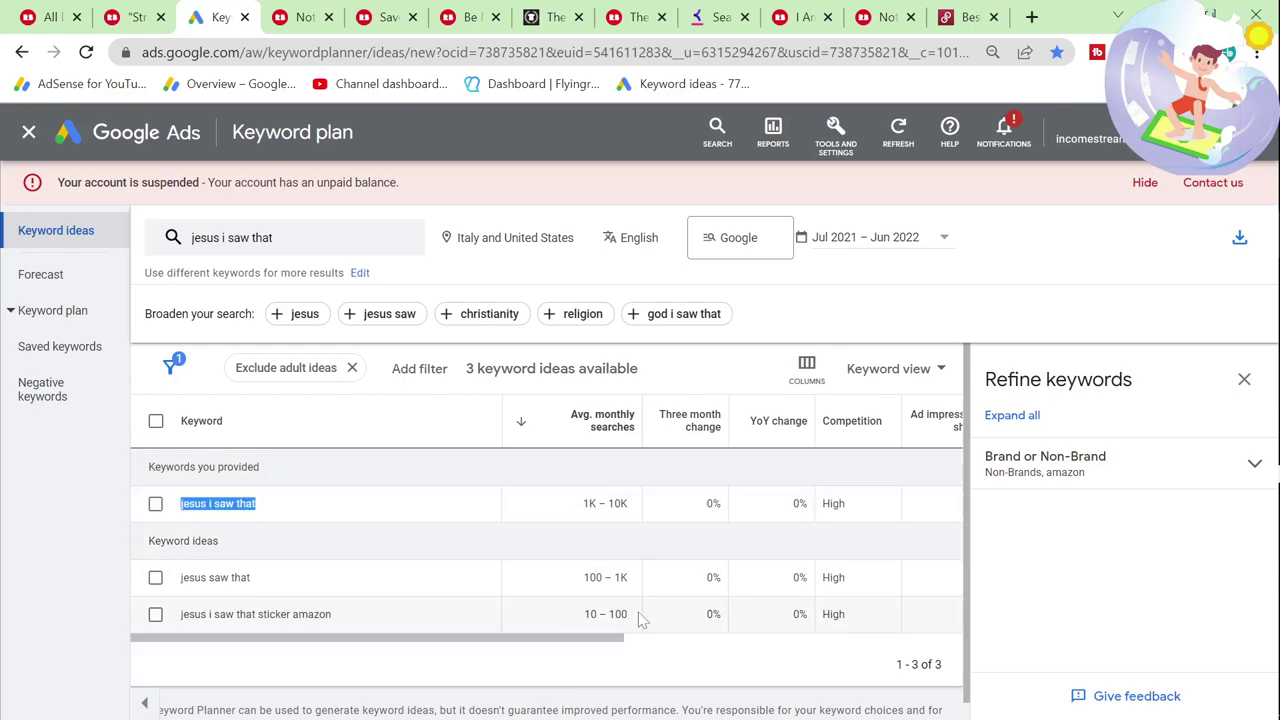
click(1031, 17)
key(ctrl+v)
key(Return)
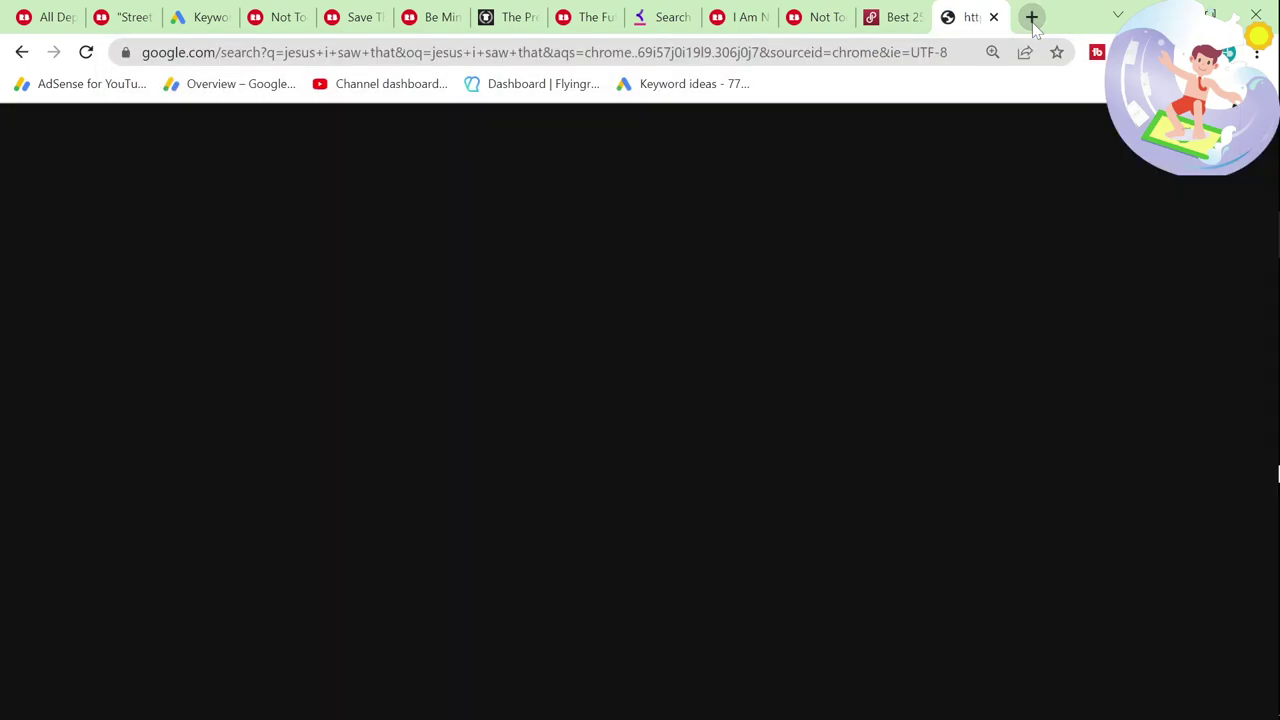
Step: Find "redbub" in the Google results and open Redbubble's "Jesus Saw That Stickers for Sale" page
scroll(600, 470, down, 3)
key(ctrl+f)
text(redbub)
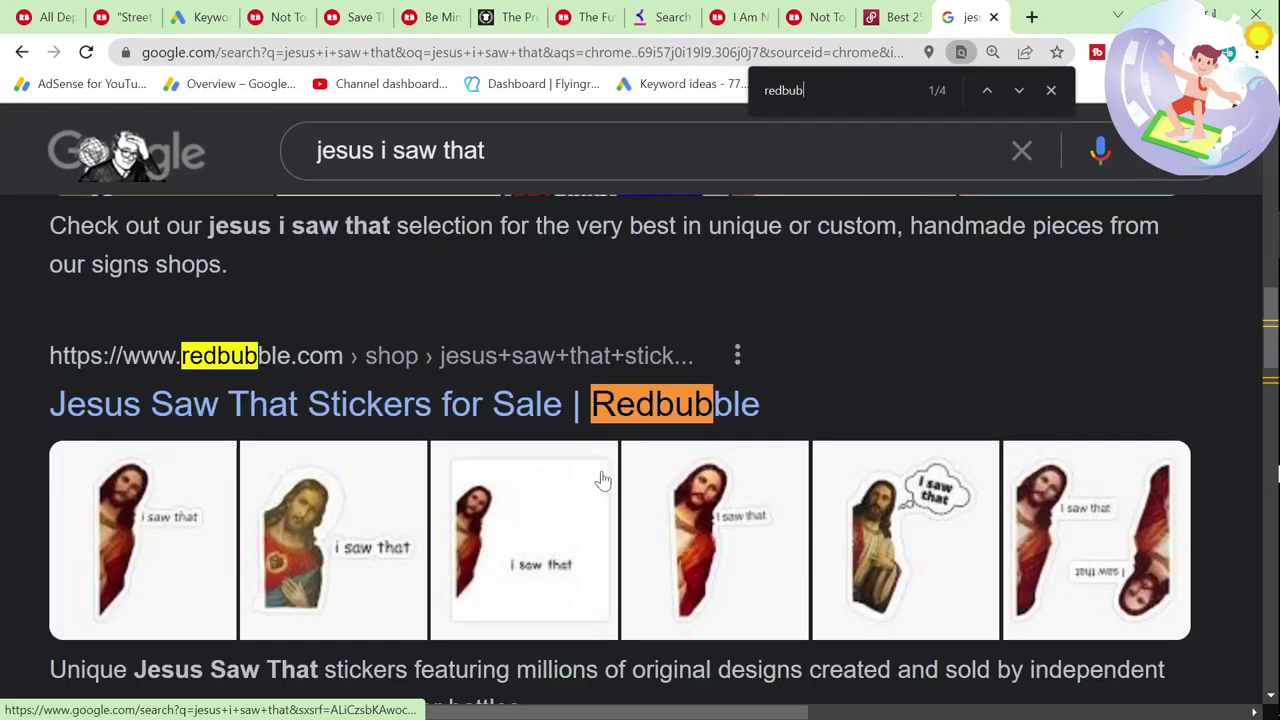
click(529, 418)
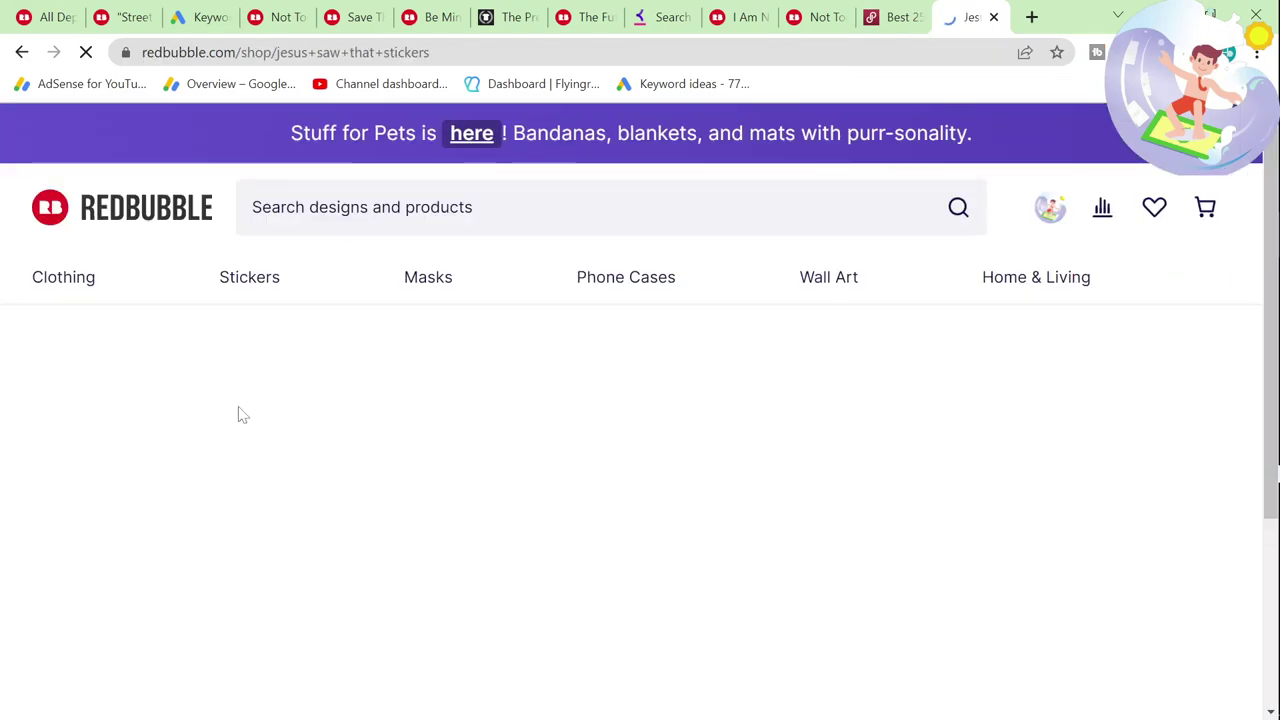
Step: Compare the planner data with Redbubble's "Jesus Saw That Stickers" page and look through the competing designs
click(228, 12)
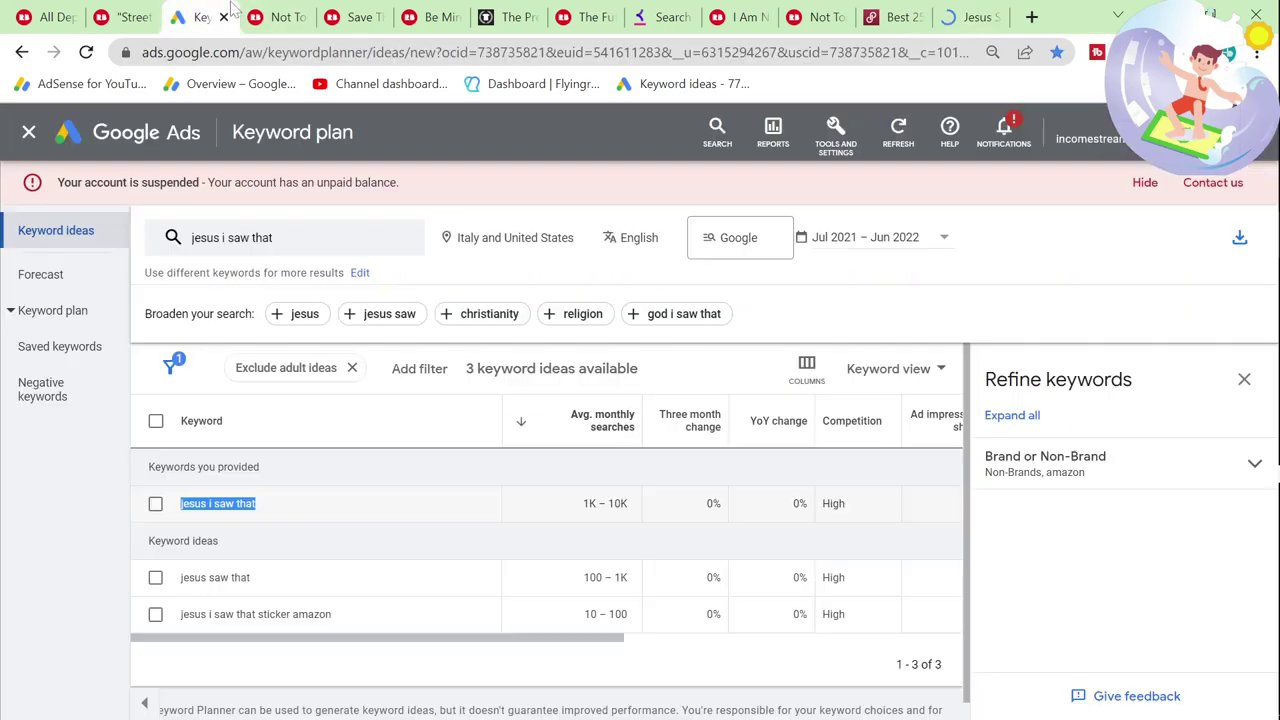
click(990, 12)
scroll(445, 415, down, 1)
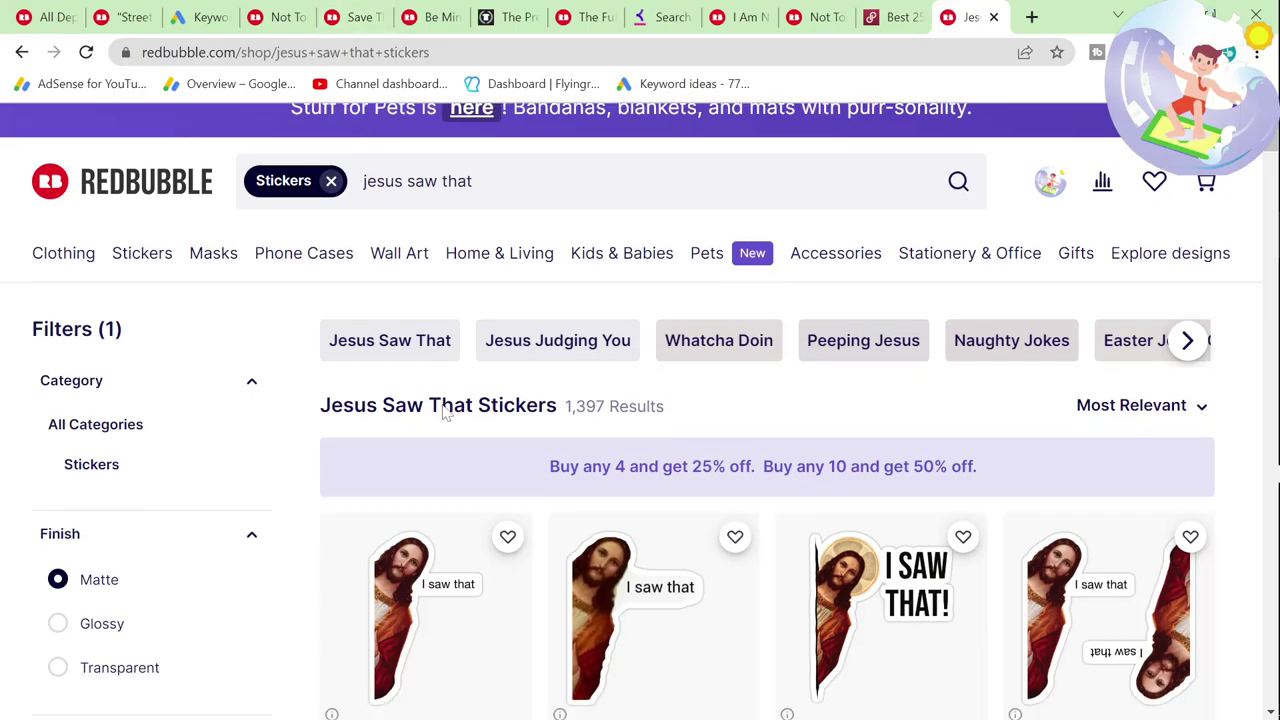
scroll(449, 400, down, 8)
scroll(449, 400, up, 9)
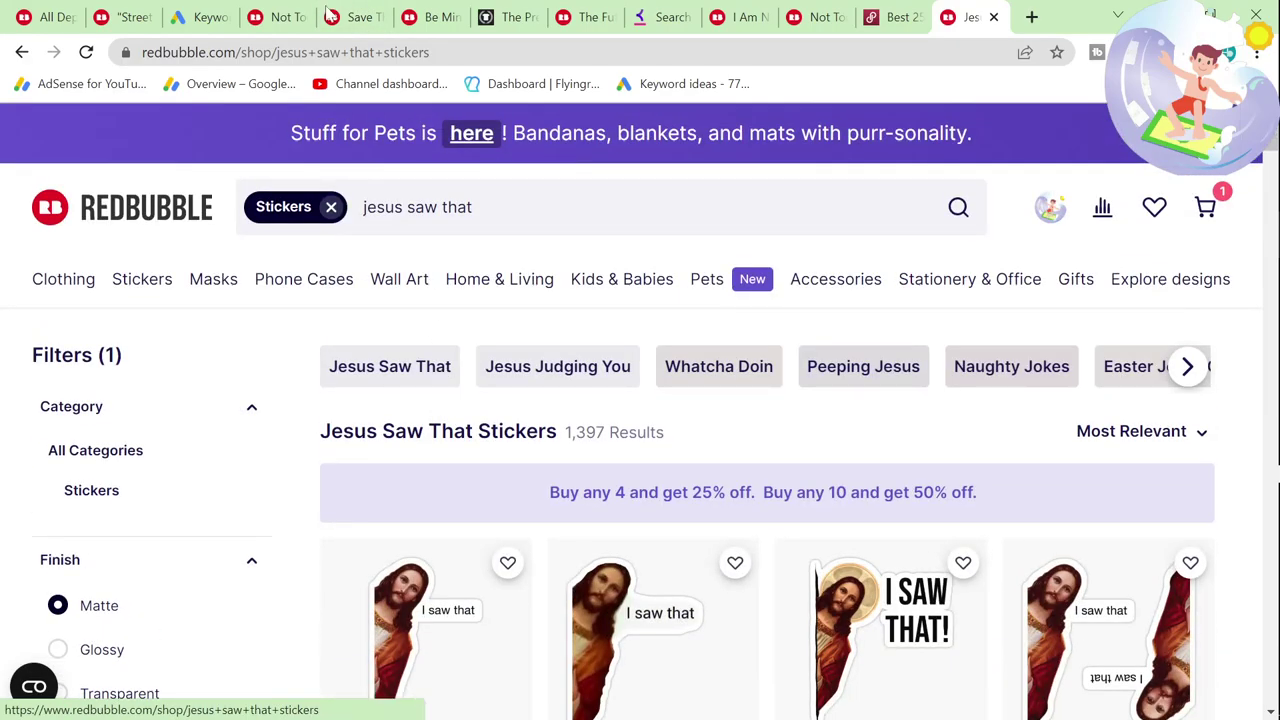
Step: Get Keyword Planner results for "jesus i saw that sticker" and extend the search with the suggested keyword "jesus i saw that magnet"
click(208, 17)
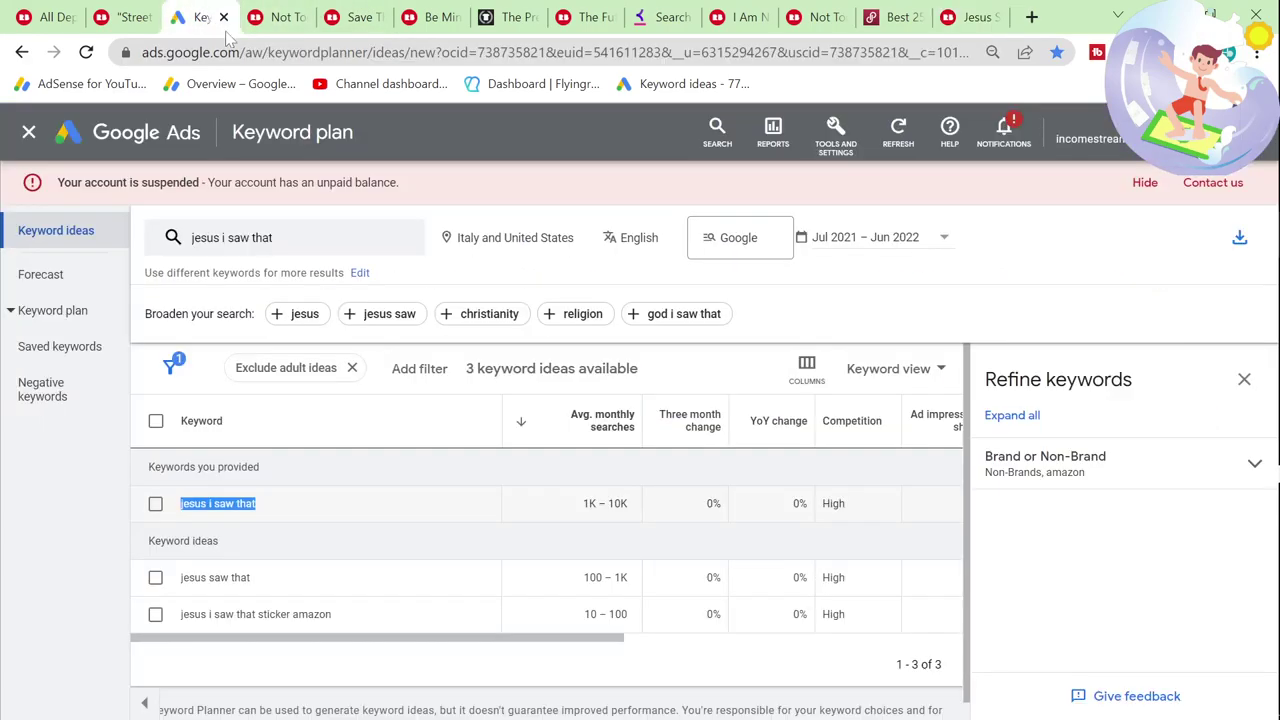
click(320, 229)
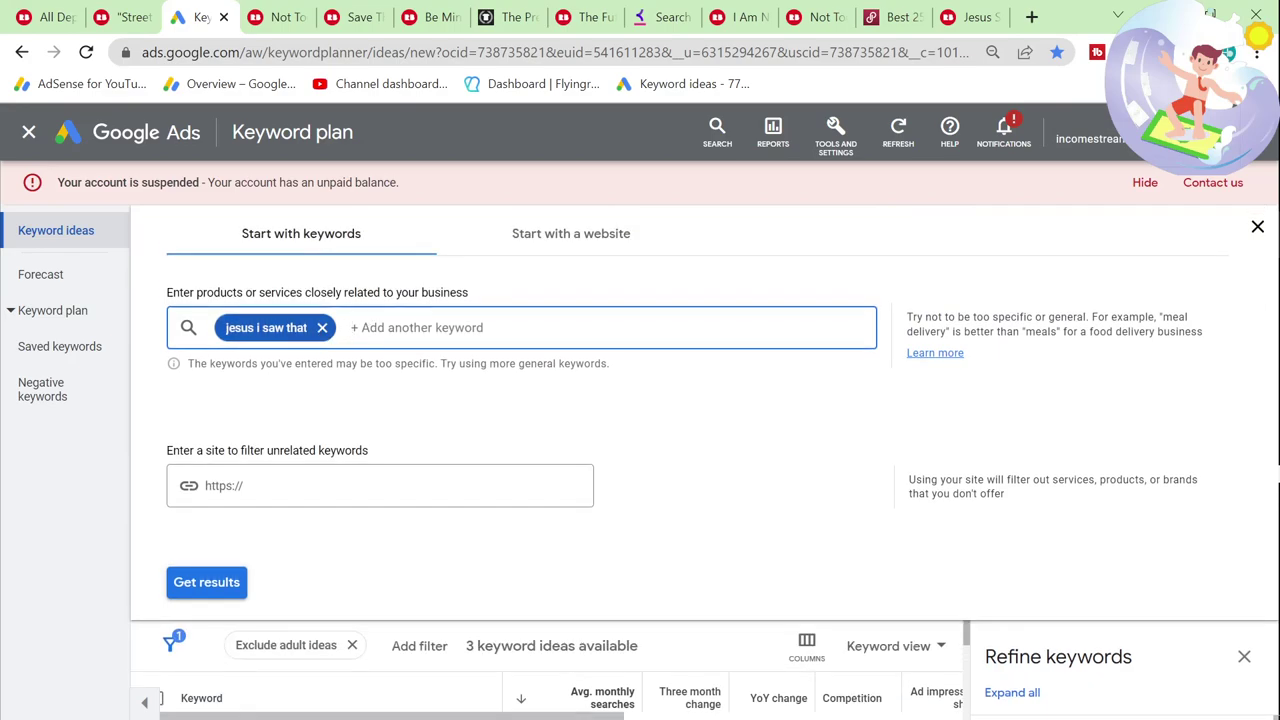
key(BackSpace)
text(sticker)
key(Return)
click(215, 565)
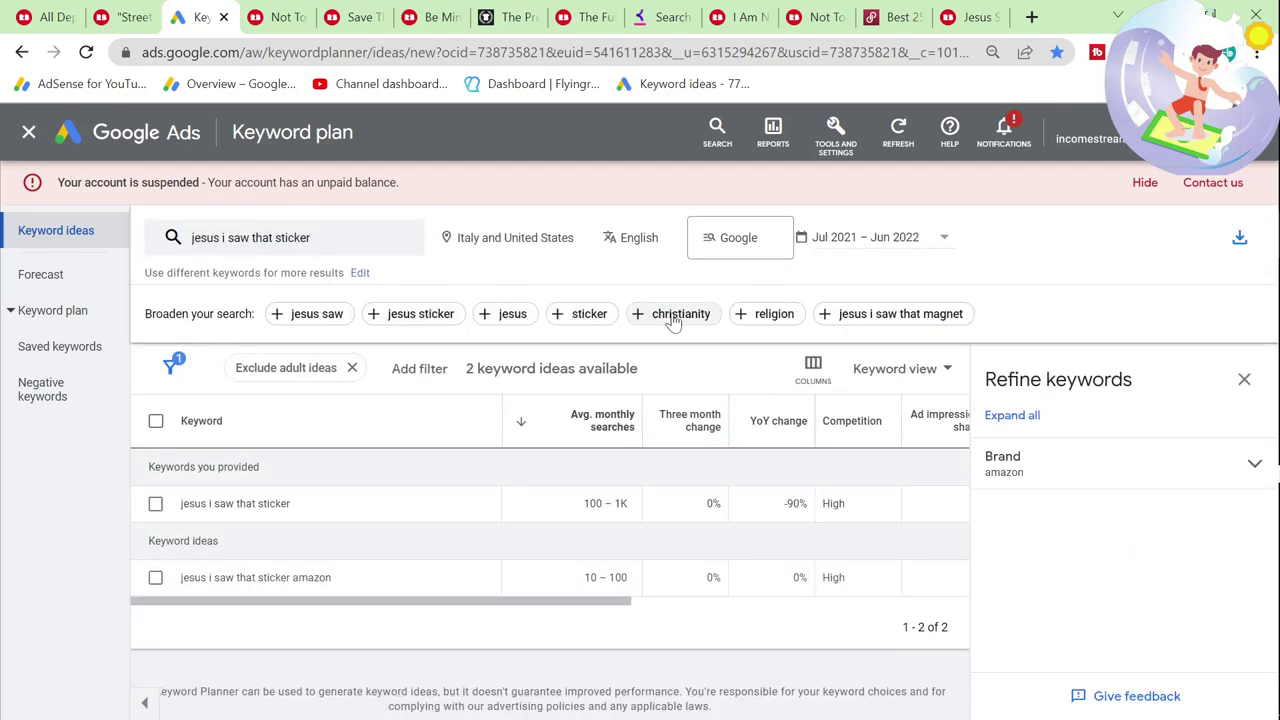
click(884, 315)
click(210, 564)
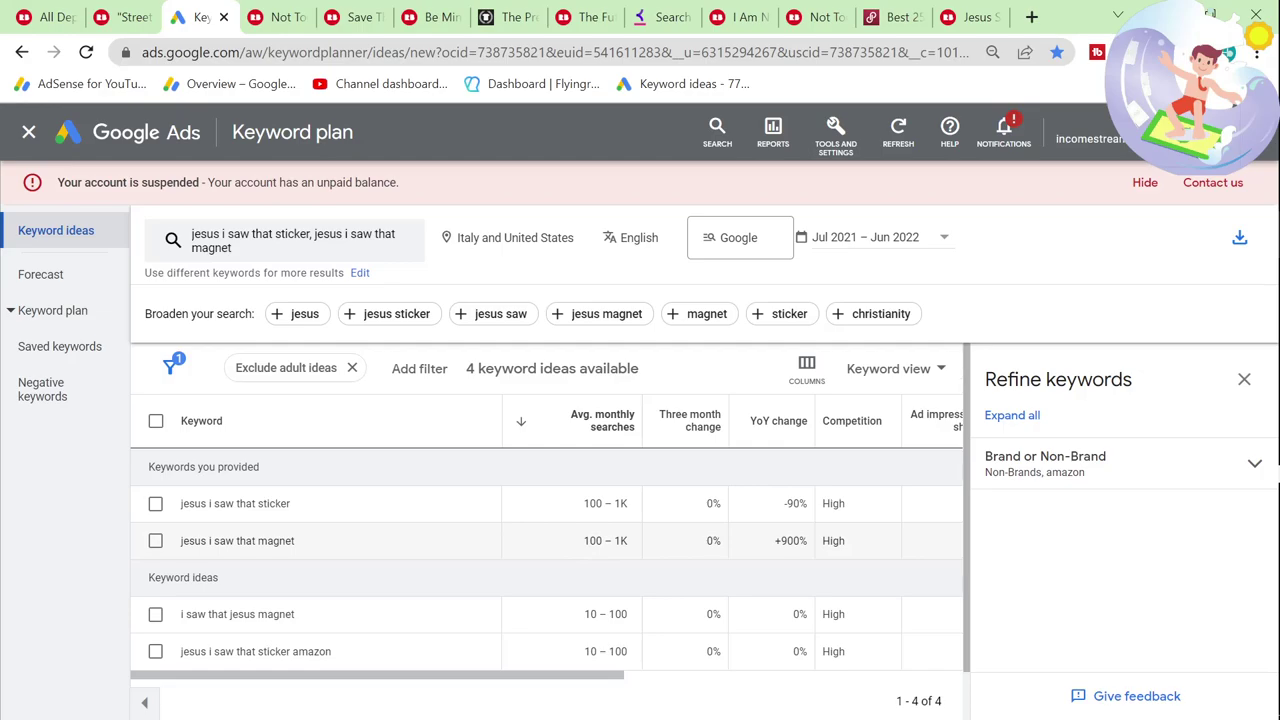
Step: Revisit the Jesus sticker in Redbubble's top-selling list and enter the address jesusisawthat.com in a new tab
click(130, 17)
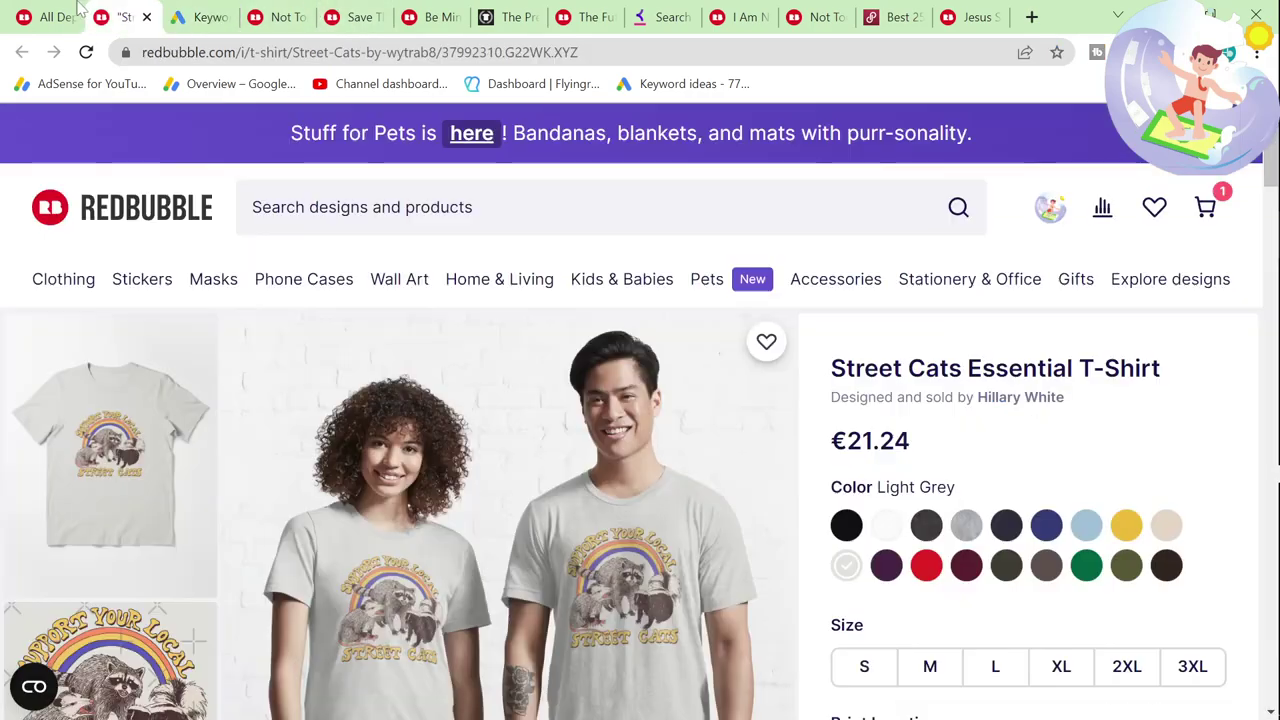
click(34, 12)
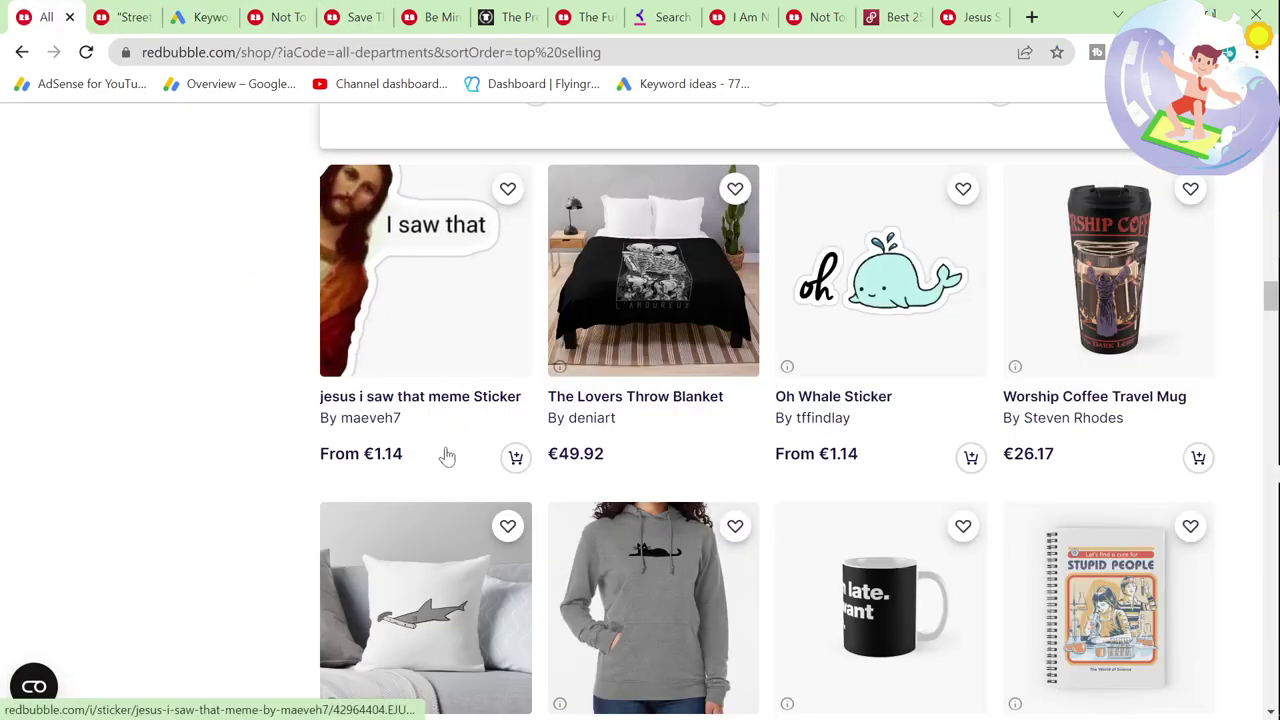
scroll(420, 460, down, 2)
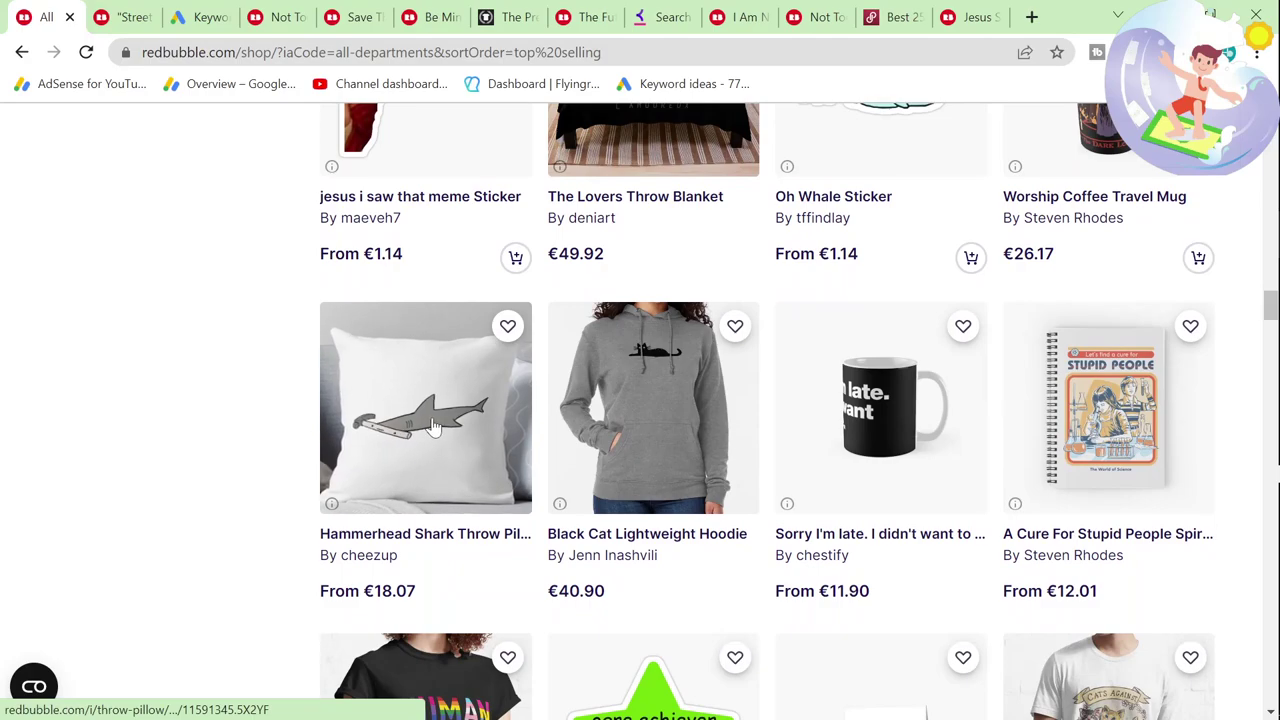
click(1030, 20)
text(jesusisawthat.com)
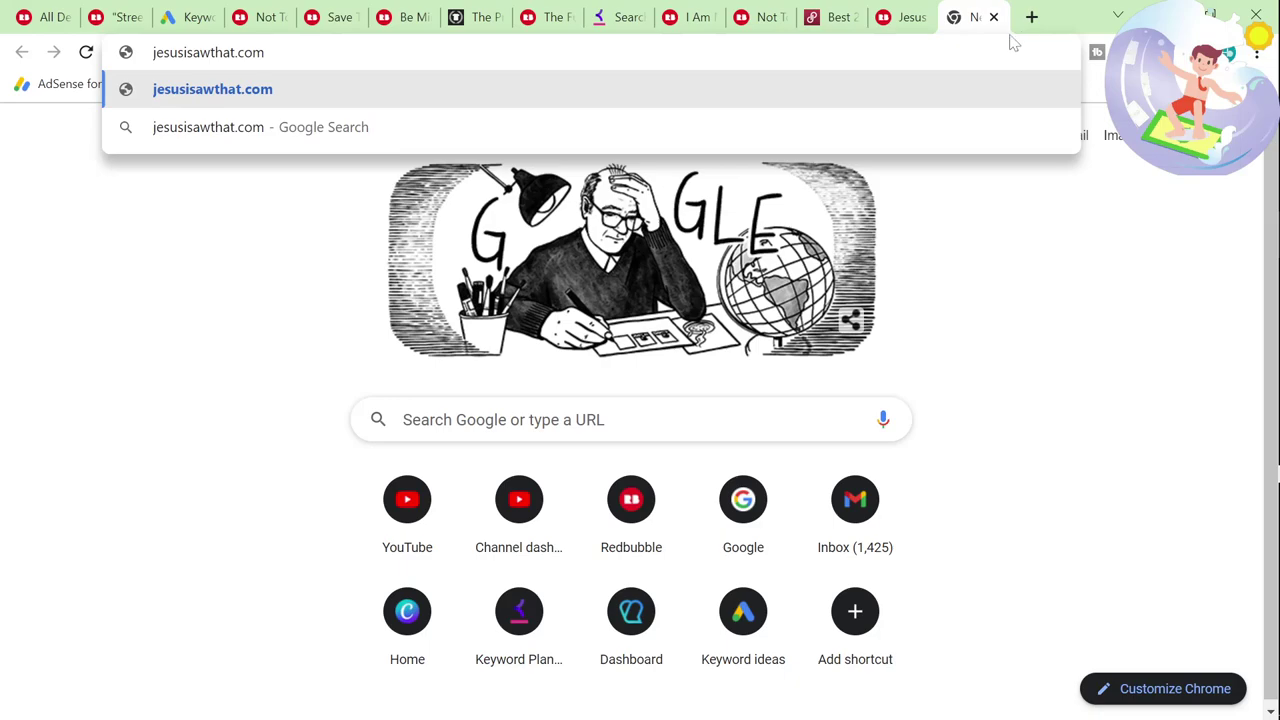
Step: Return to Redbubble's top-selling list and look at the Hammerhead Shark throw pillow below the Jesus sticker
click(45, 17)
scroll(263, 380, up, 2)
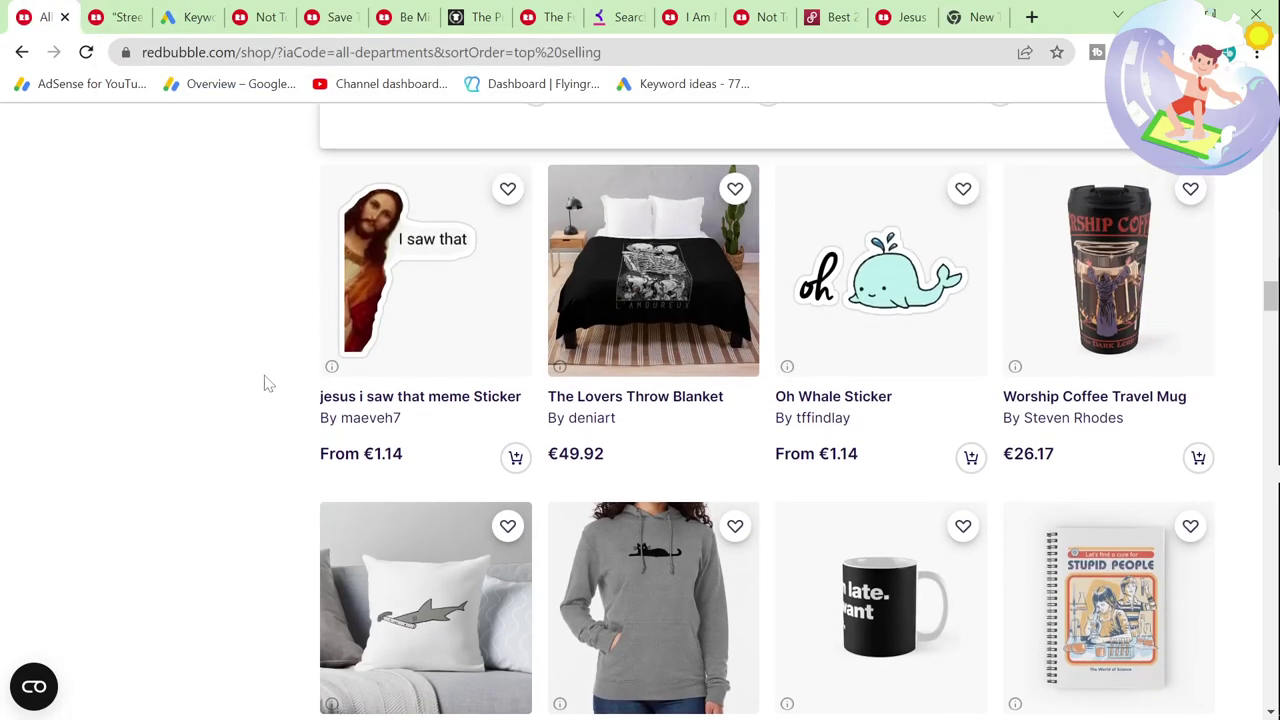
scroll(330, 400, down, 2)
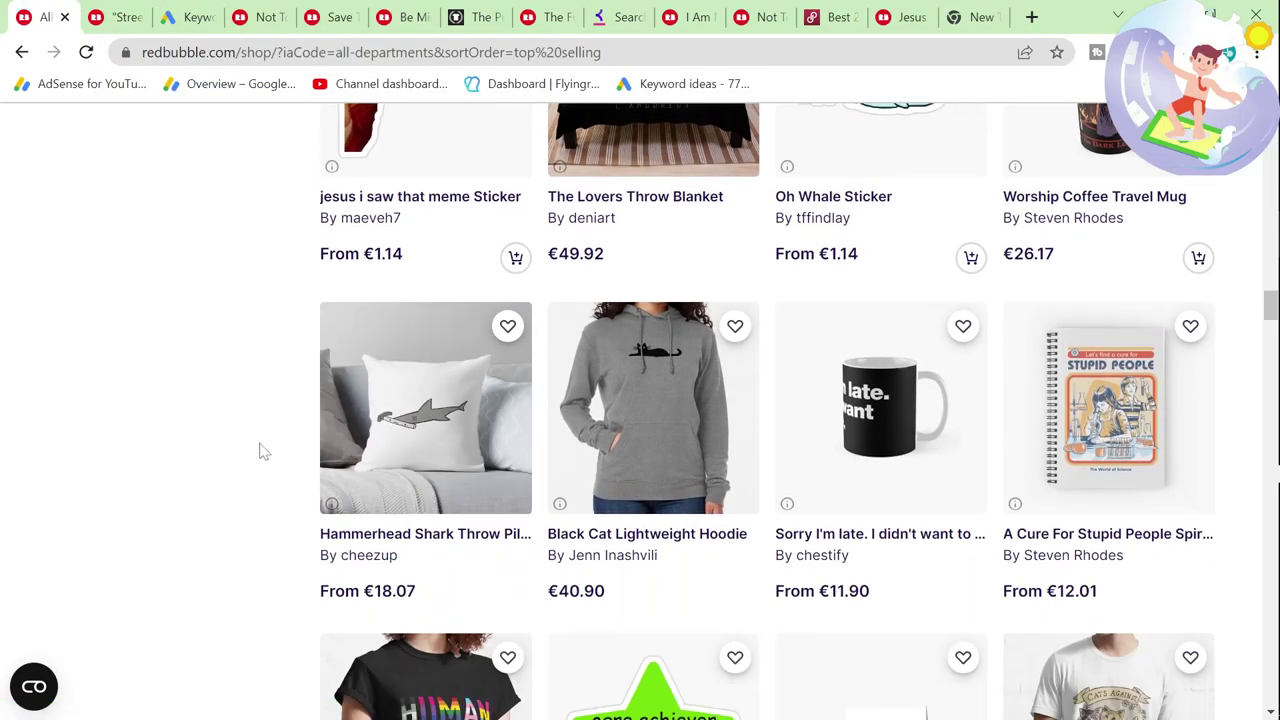
key(ctrl+a)
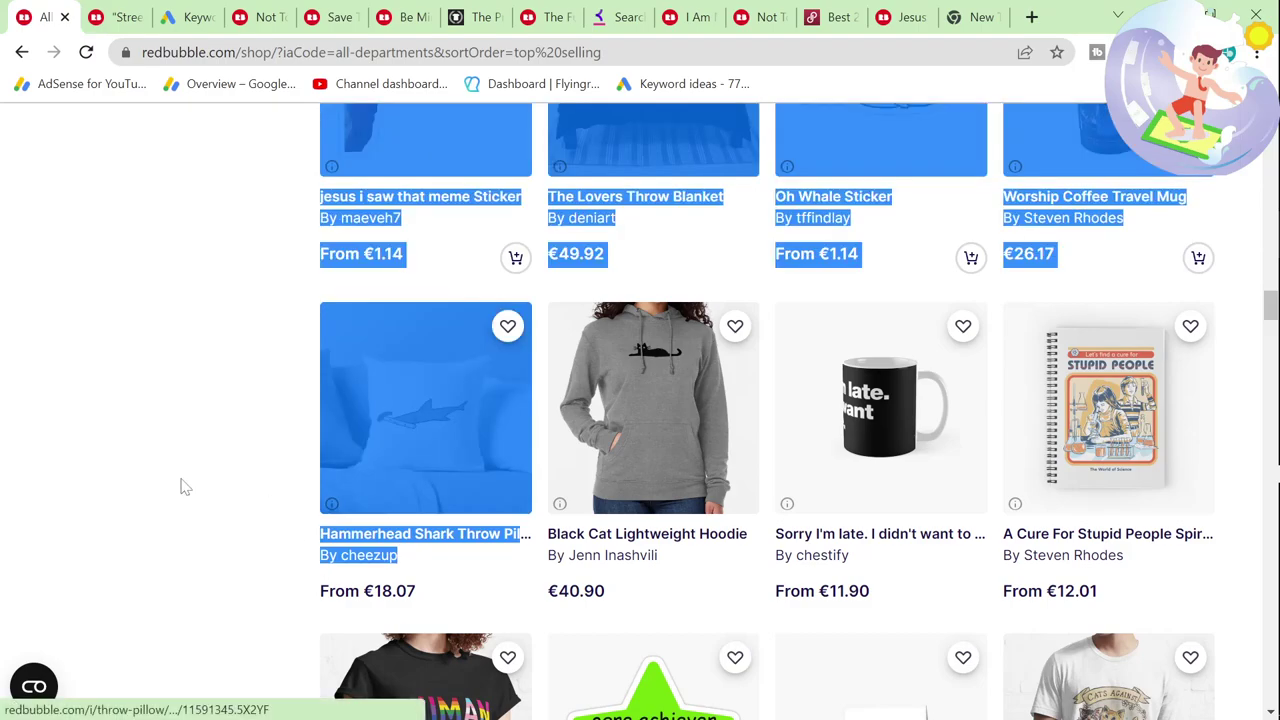
Step: Clear the previous keywords in Keyword Planner and get results for "hammerhead shark pillow", checking the product's spelling on Redbubble
click(190, 17)
click(383, 243)
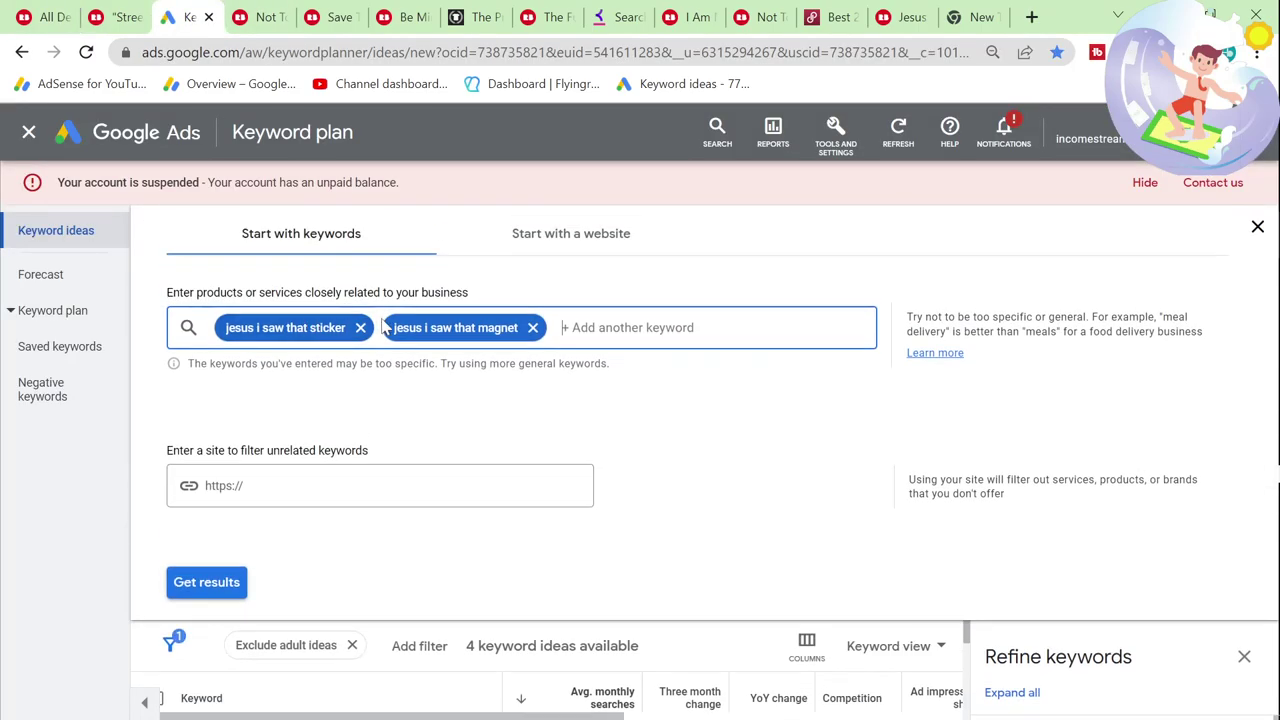
click(362, 328)
click(362, 328)
text(hammer)
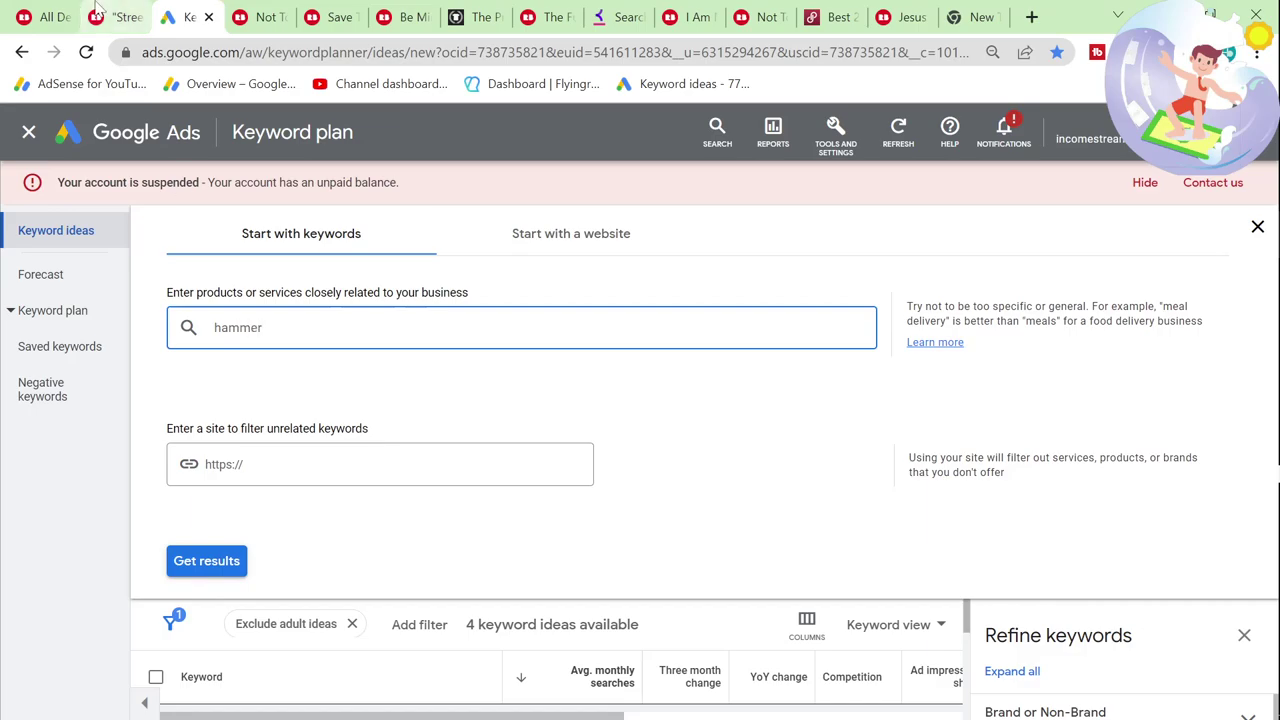
key(ctrl+1)
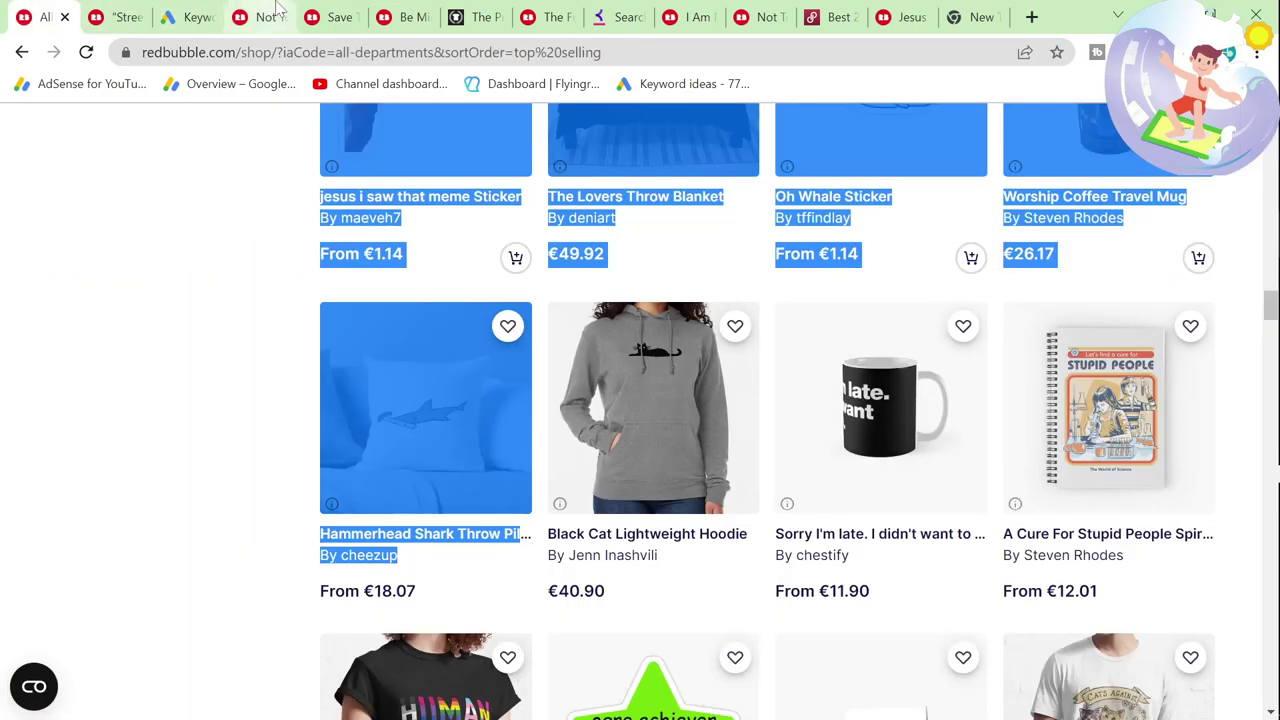
click(177, 10)
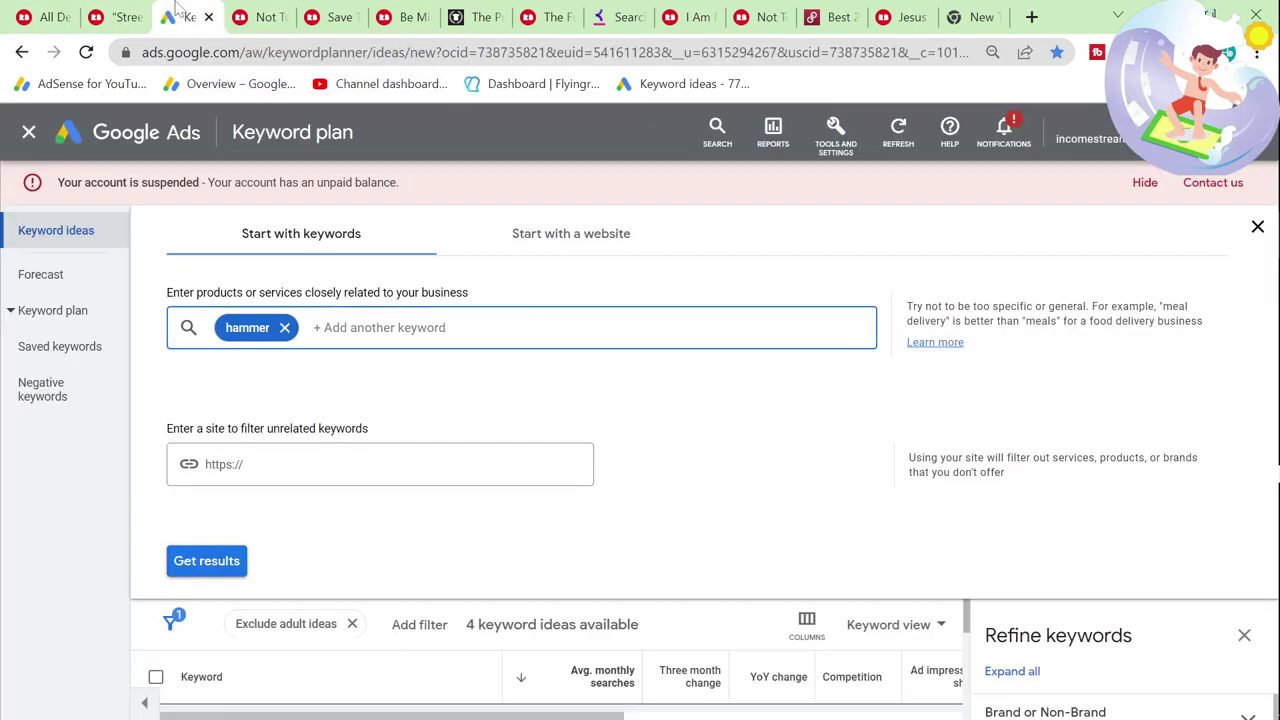
key(BackSpace)
text(ham)
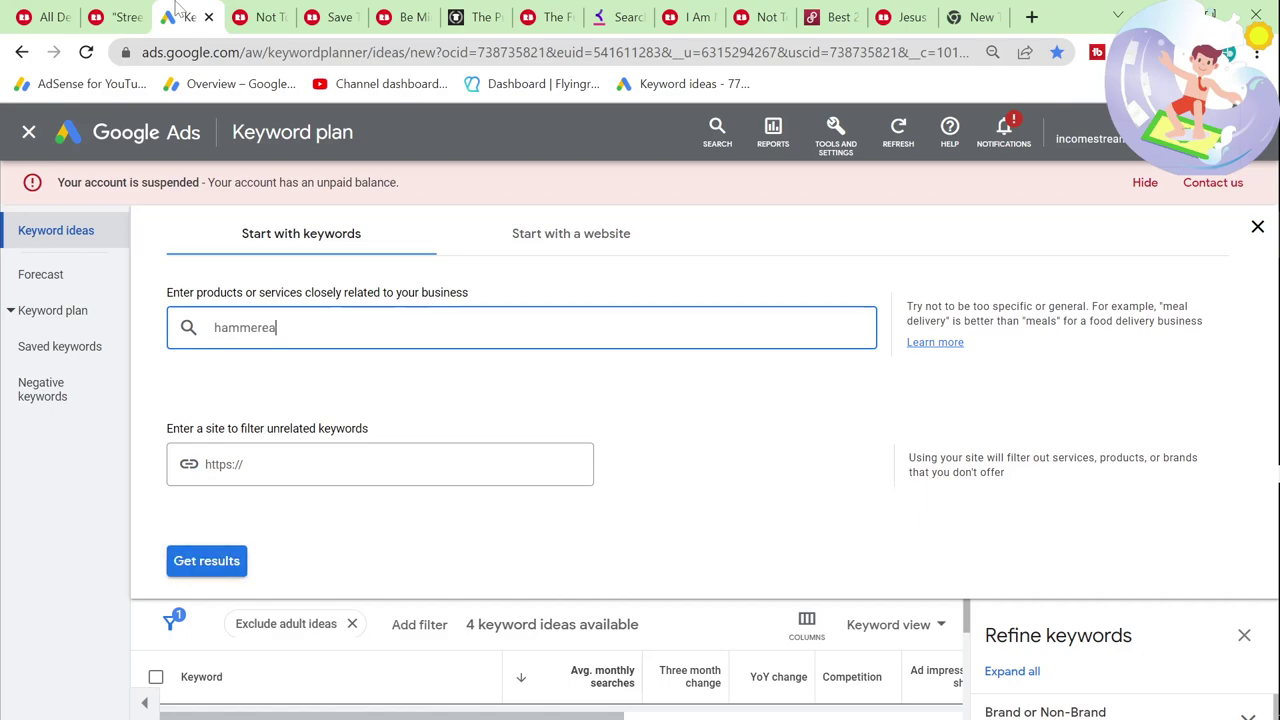
text(merhead shark pillow)
key(Return)
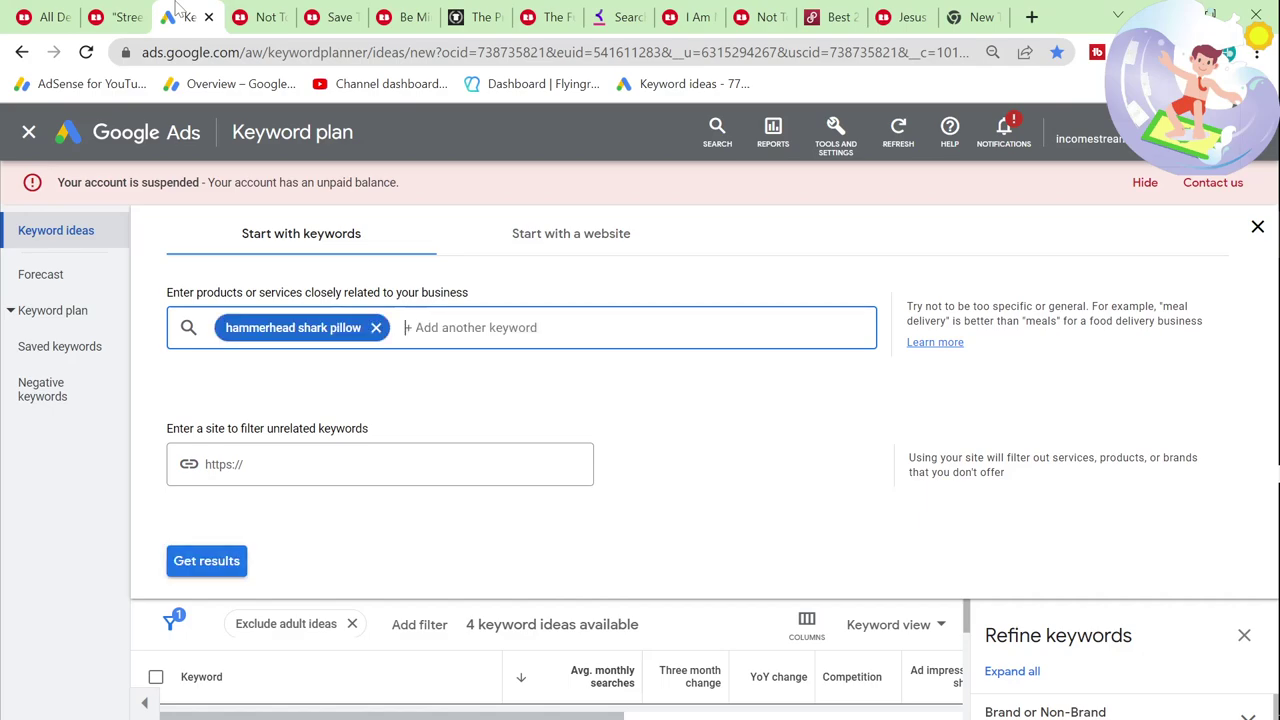
click(212, 570)
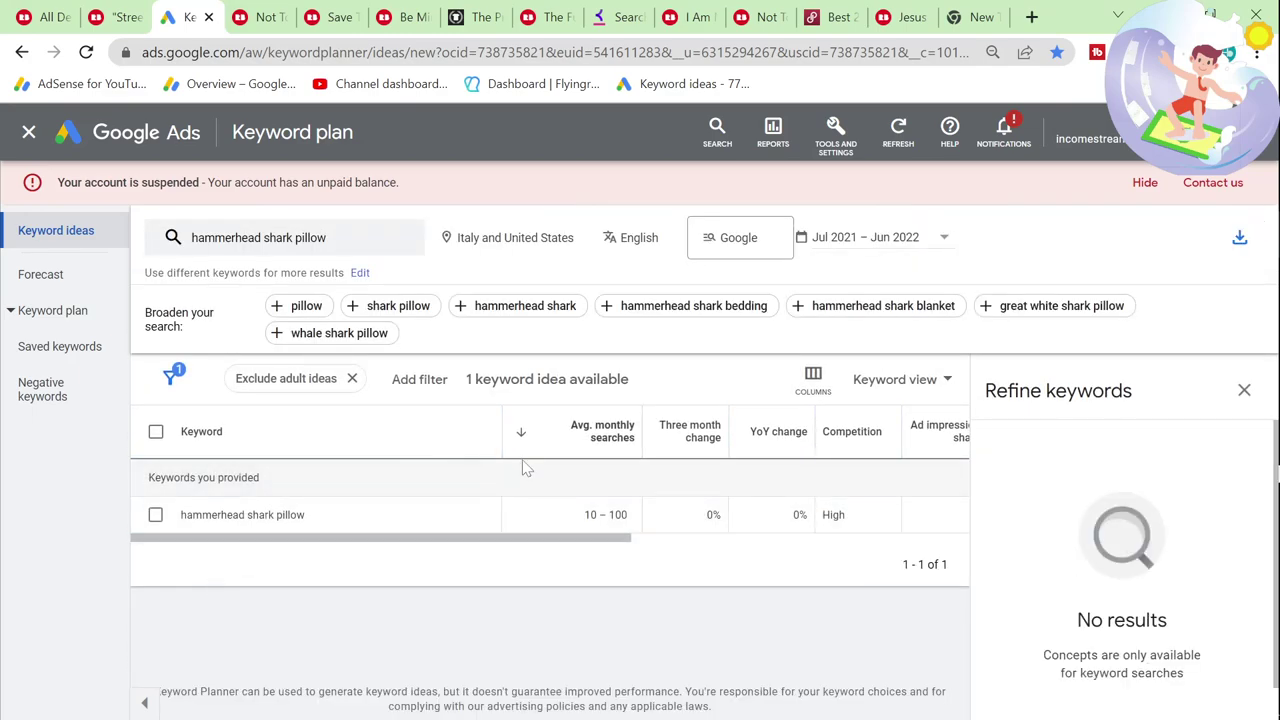
Step: Extend the Keyword Planner search with the suggested keyword "great white shark pillow" and get the results
click(1071, 309)
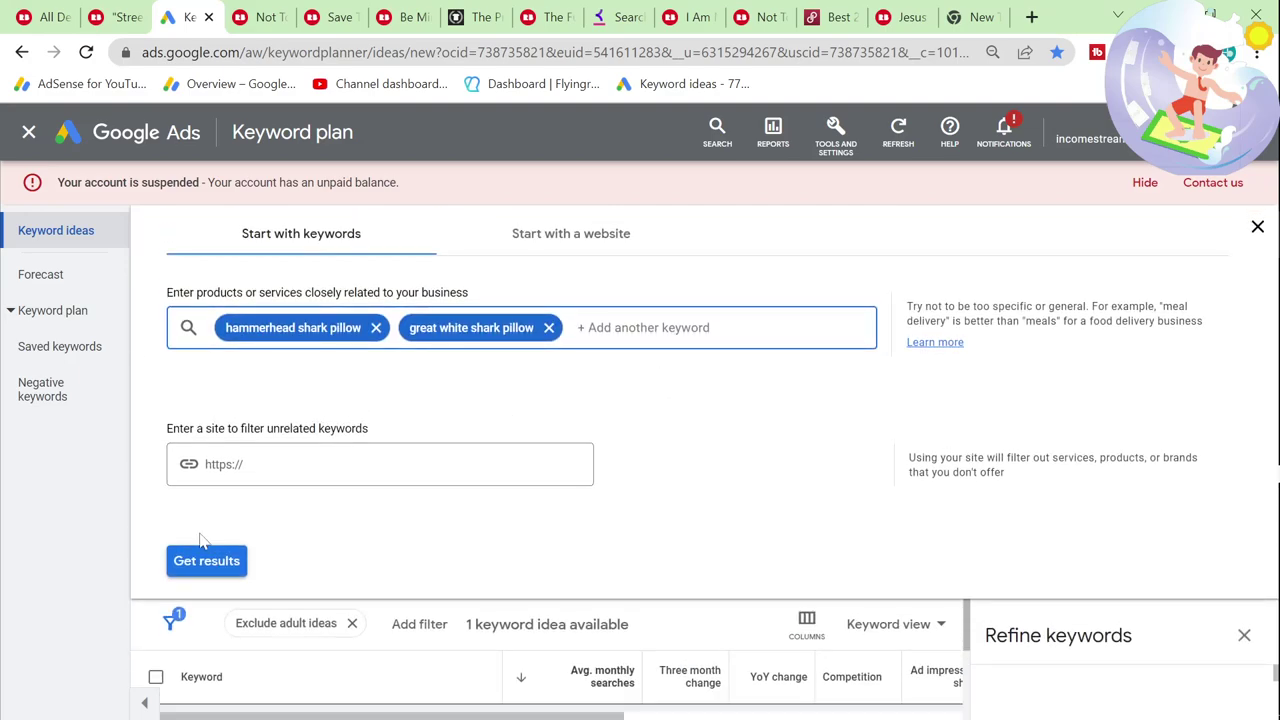
click(197, 566)
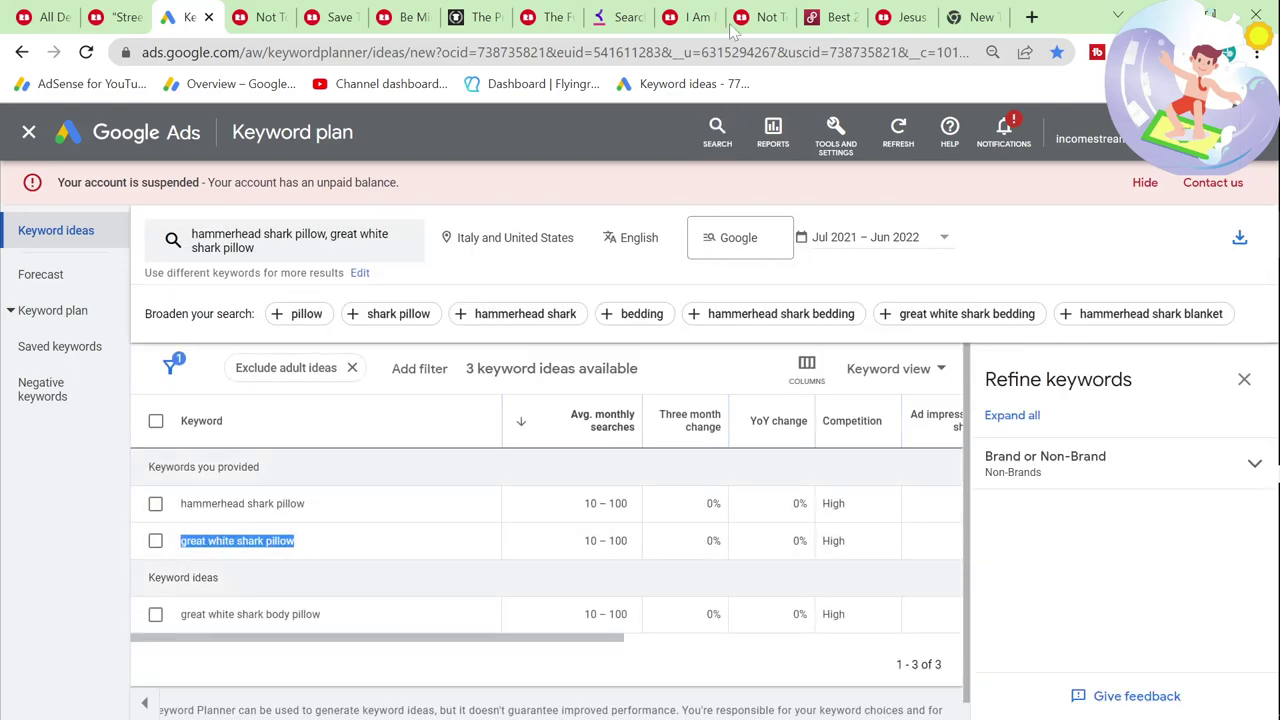
Step: Search Google for "great white shark pillow" in the Jesus sticker search tab and look for "redbub" on the results page
click(893, 28)
click(740, 83)
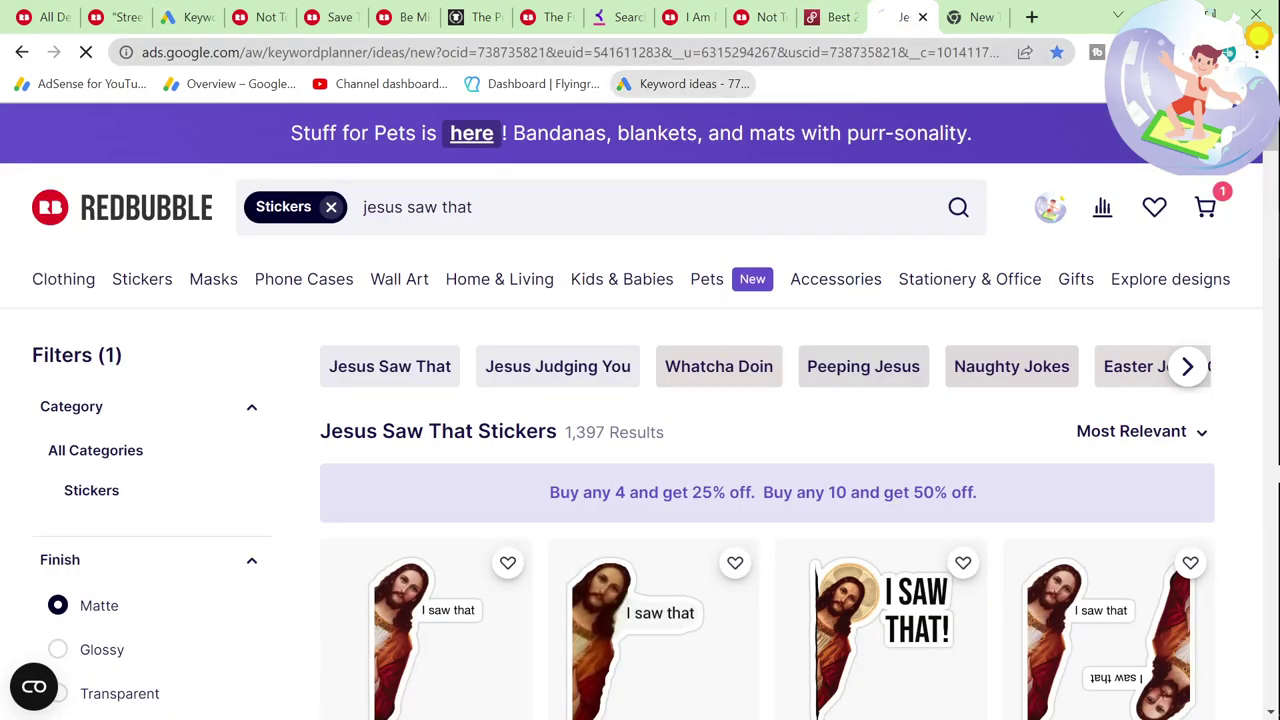
click(765, 57)
text(great white shark pillow)
key(Return)
scroll(514, 374, down, 9)
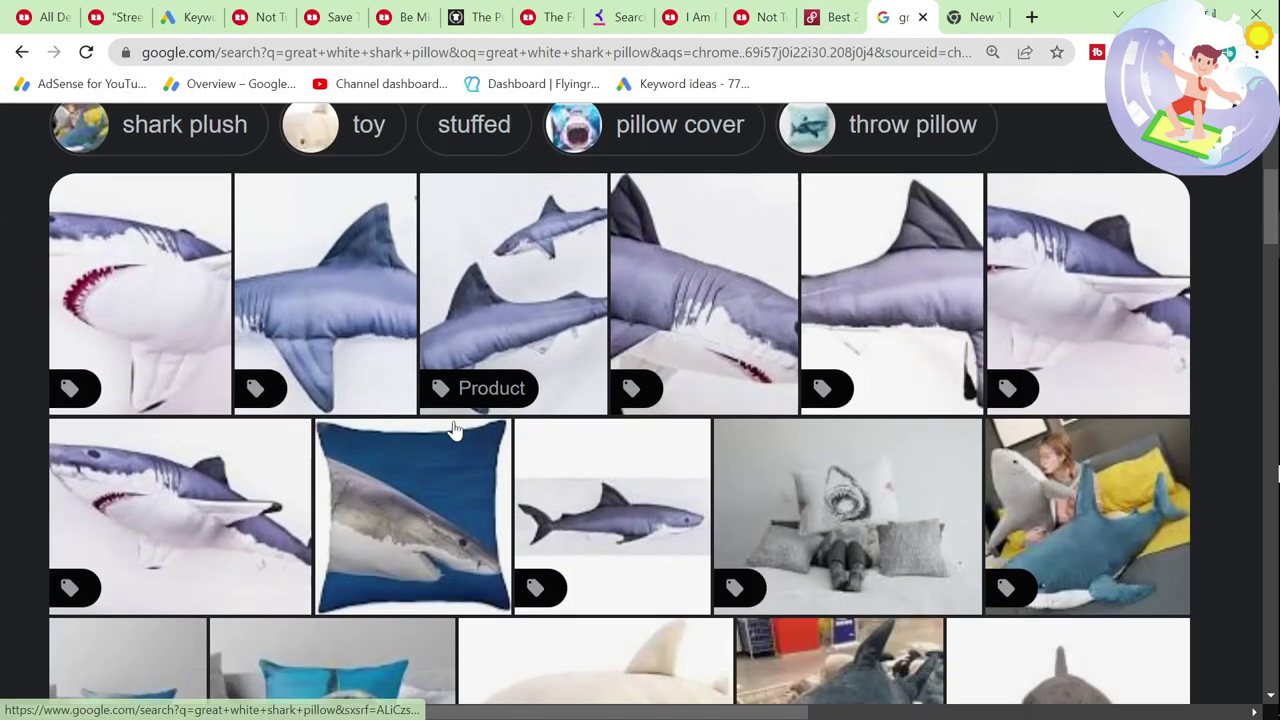
scroll(450, 429, down, 1)
key(ctrl+f)
text(redbub)
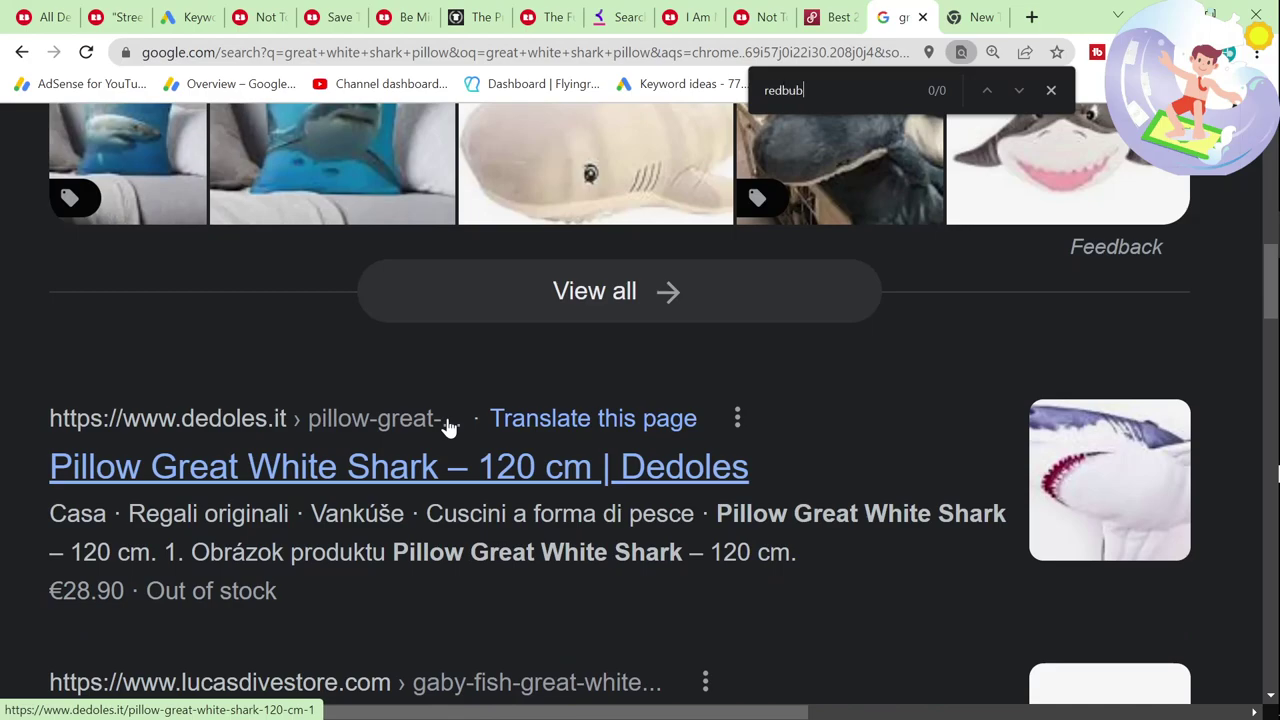
Step: Copy "hammerhead shark pillow" from the Keyword Planner results and search Google for it
key(ctrl+3)
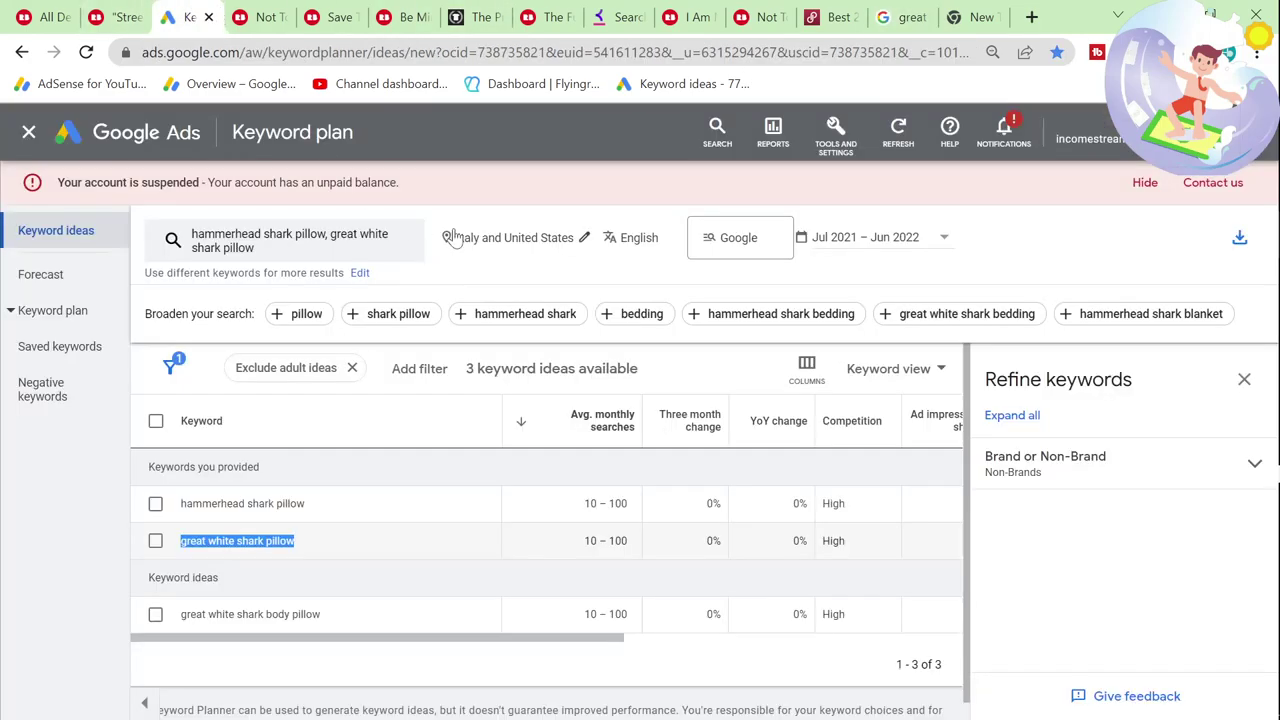
drag(306, 504, 158, 508)
key(ctrl+c)
click(875, 18)
key(ctrl+l)
key(ctrl+v)
key(Return)
Step: Find "redbub" on the hammerhead results page and open Redbubble's great hammerhead shark pillows listing
scroll(470, 513, down, 5)
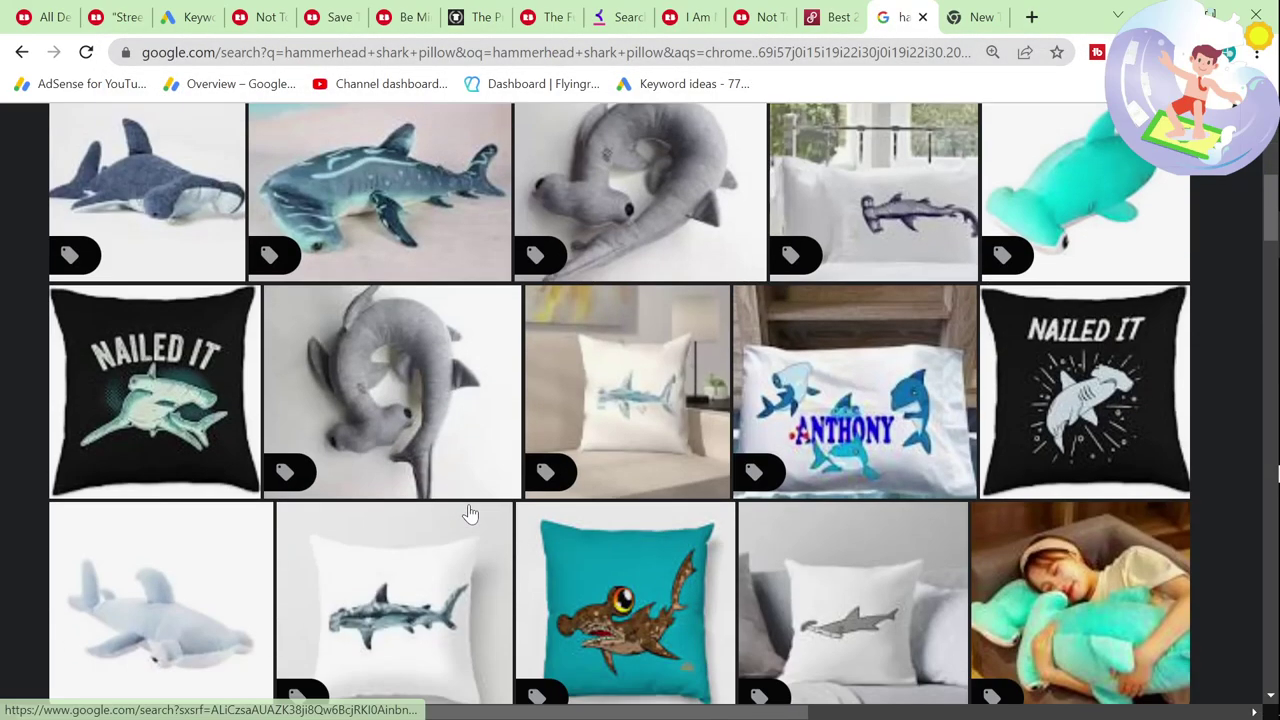
key(ctrl+f)
text(redbub)
click(272, 413)
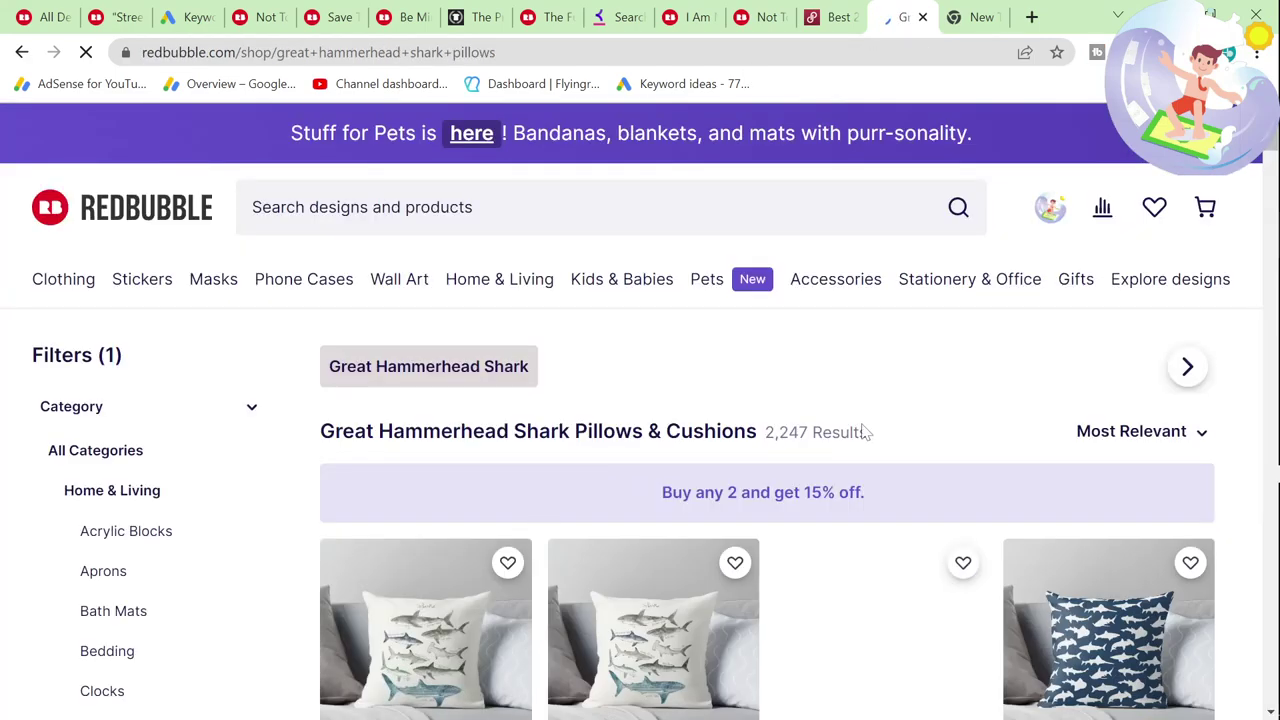
Step: Return to Redbubble's top-selling list and look at the designs beside the Hammerhead Shark pillow, including the "Sorry I'm late" mug
click(204, 10)
click(104, 8)
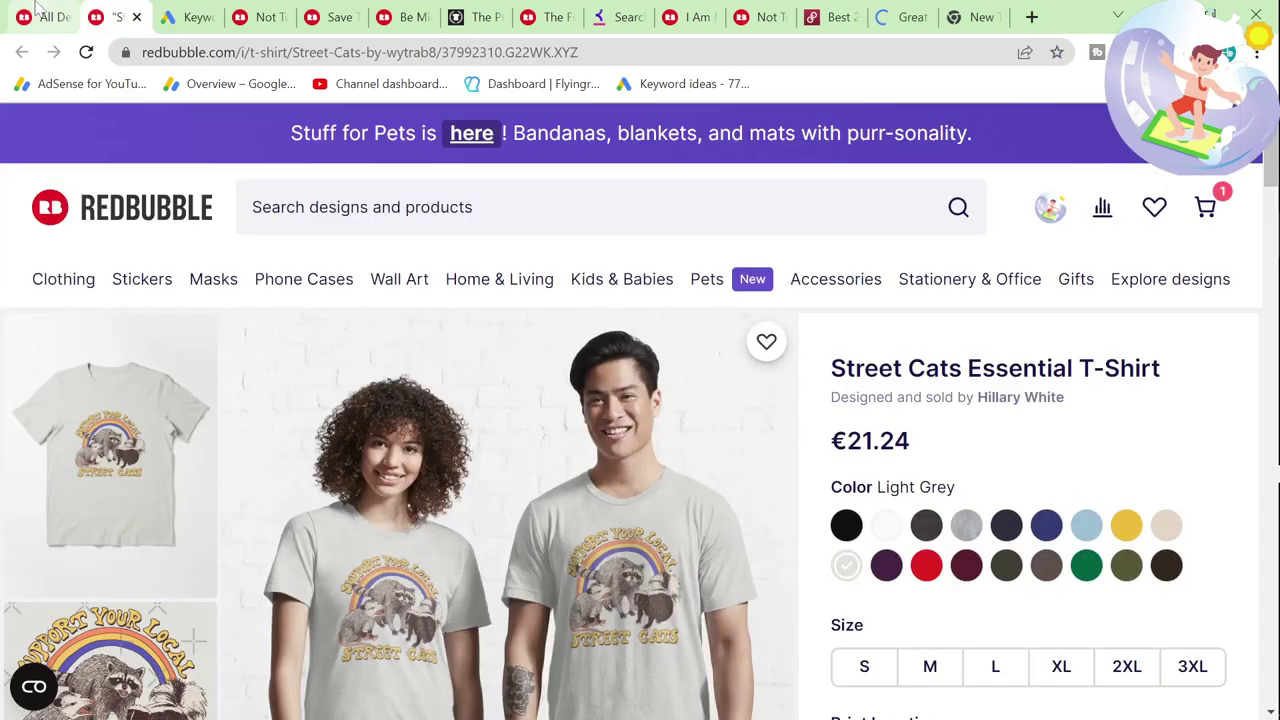
click(62, 20)
click(95, 357)
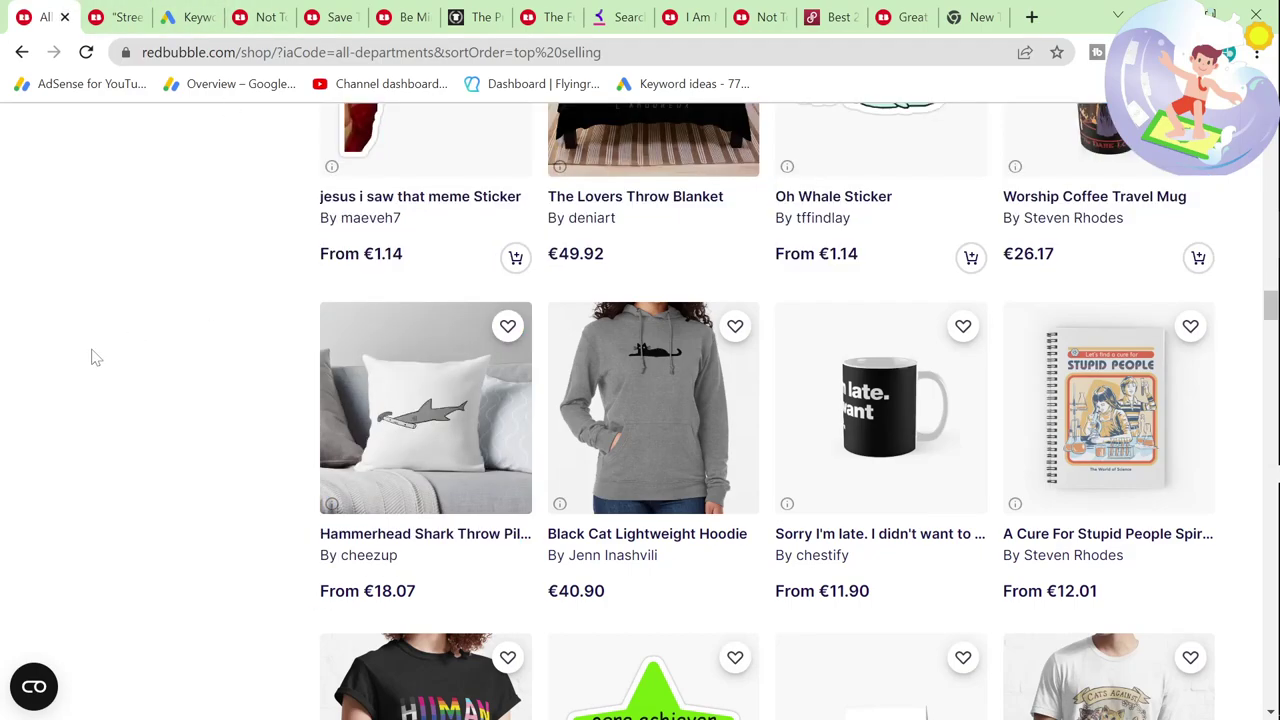
scroll(359, 458, down, 1)
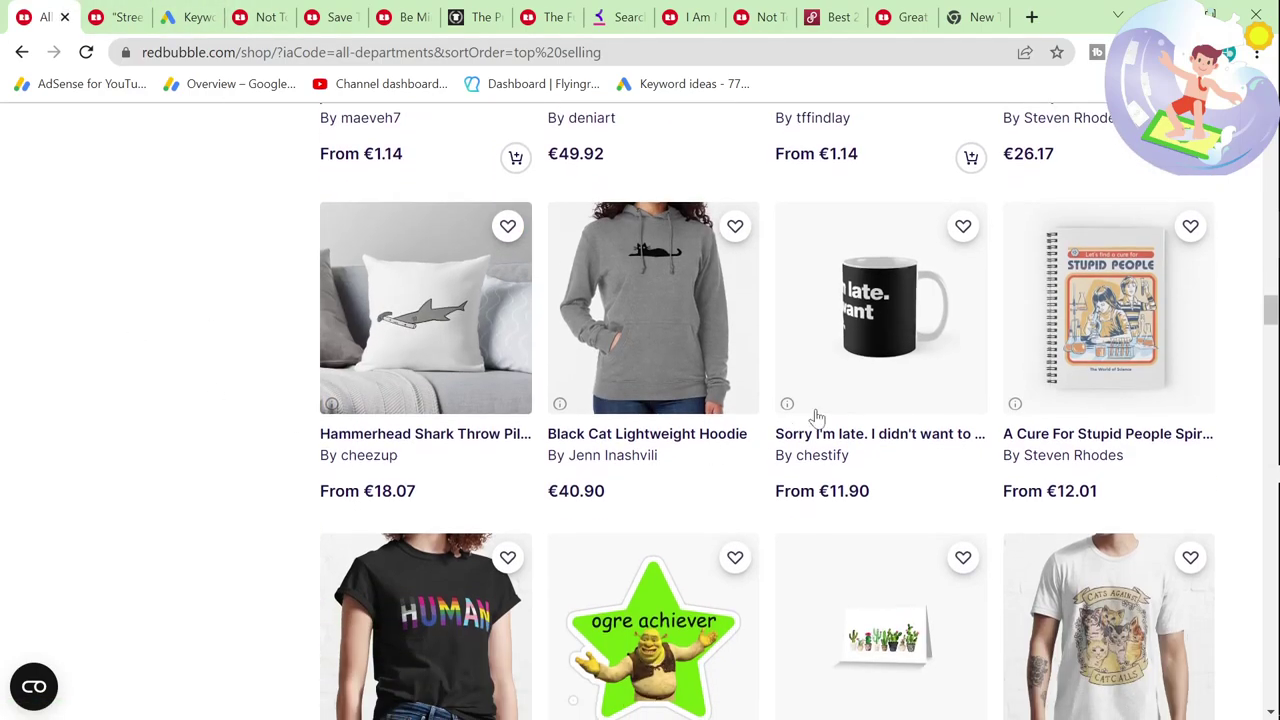
Step: Replace the shark pillow keywords in Keyword Planner with "sorry im late i didn't want to come" and get the results
click(190, 17)
click(303, 244)
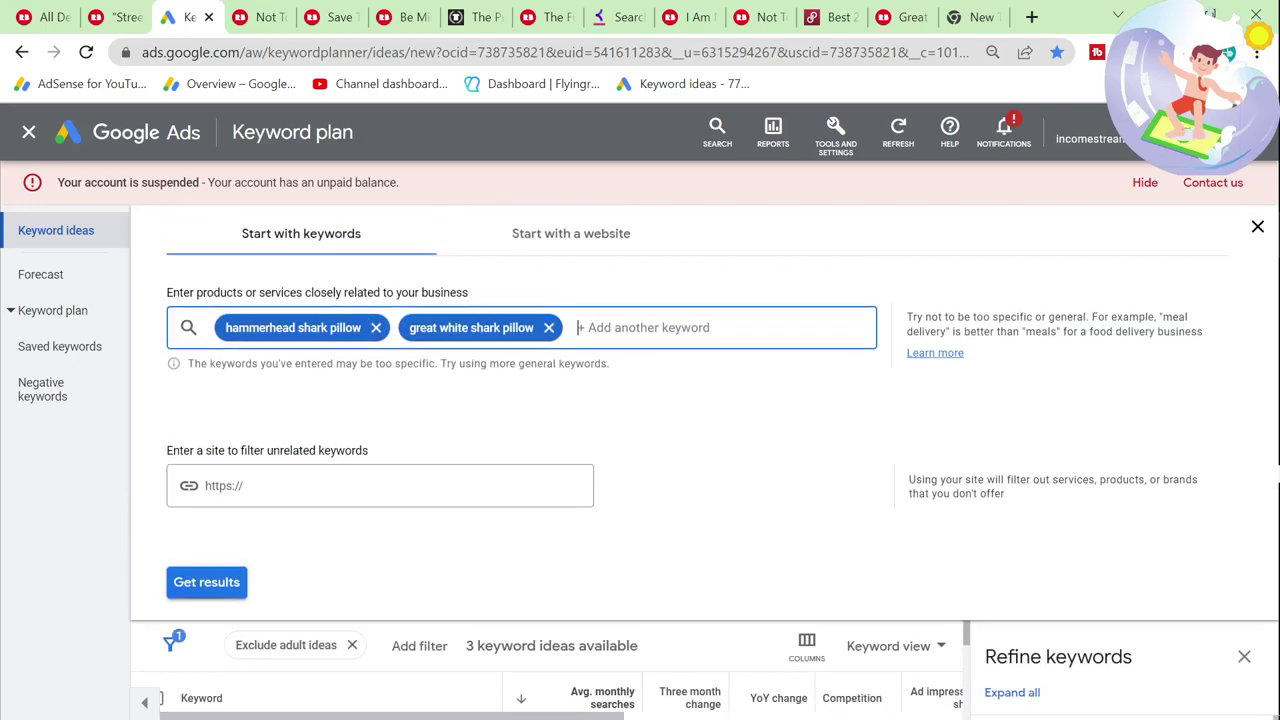
click(376, 327)
click(372, 327)
text(sorry im late i di)
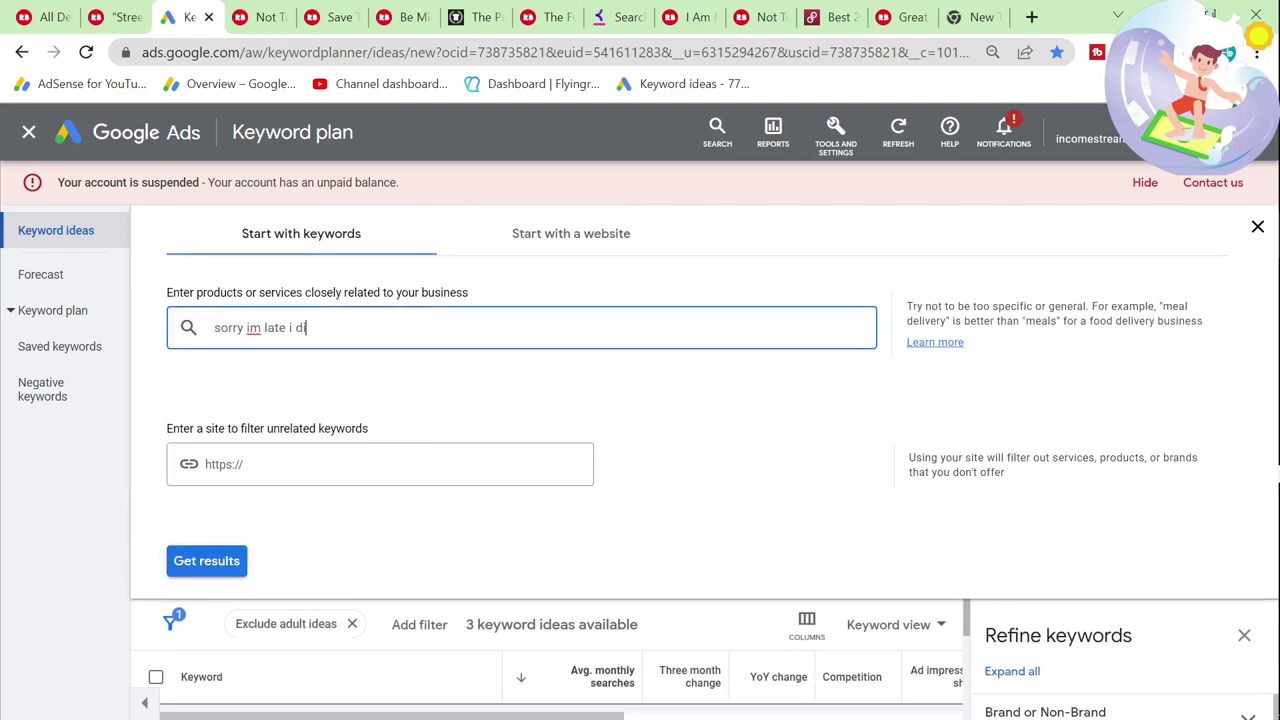
text(dn't want to come)
key(Return)
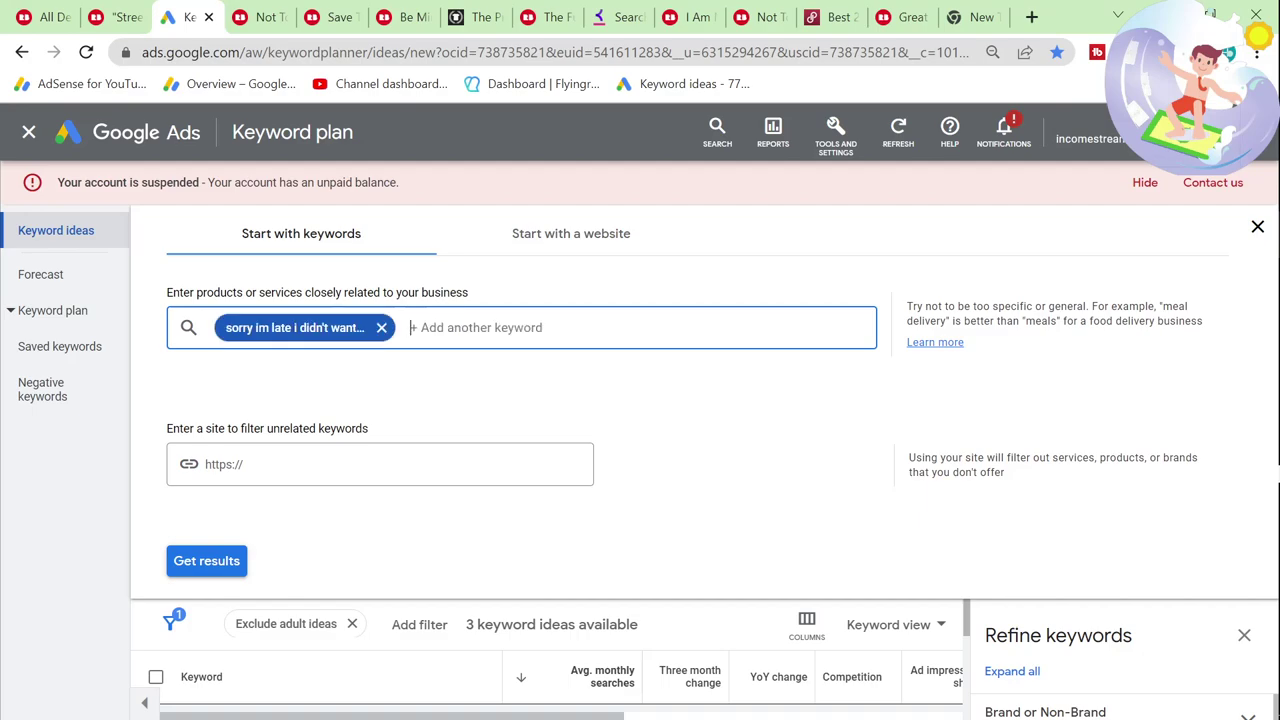
click(206, 560)
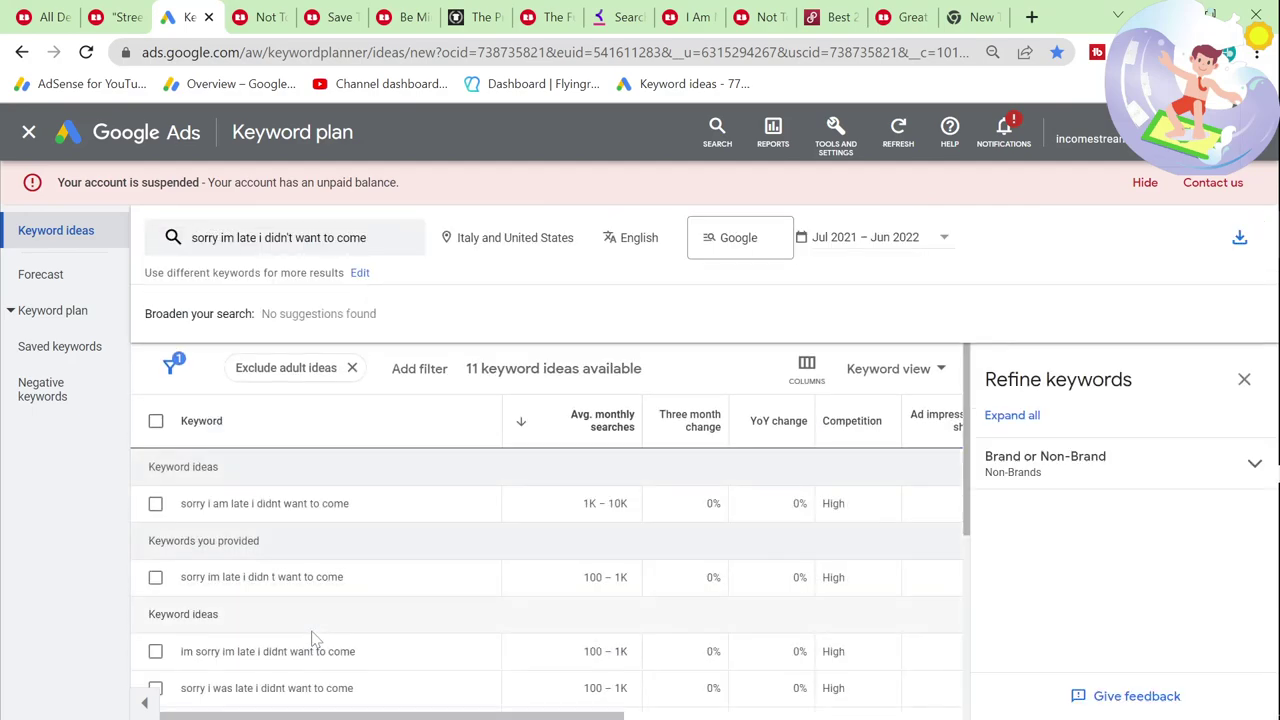
Step: Switch to Keyword Tool and search its Google keyword suggestions for "sorry im late"
scroll(562, 549, down, 2)
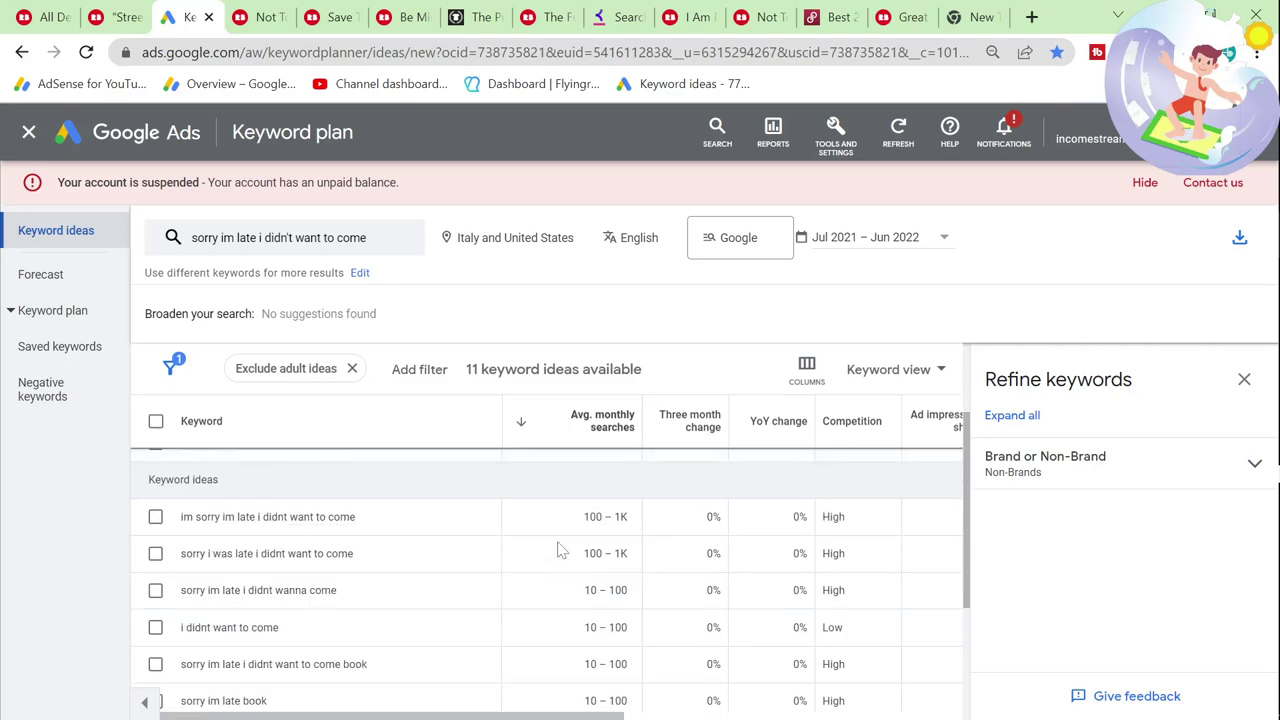
scroll(555, 550, down, 5)
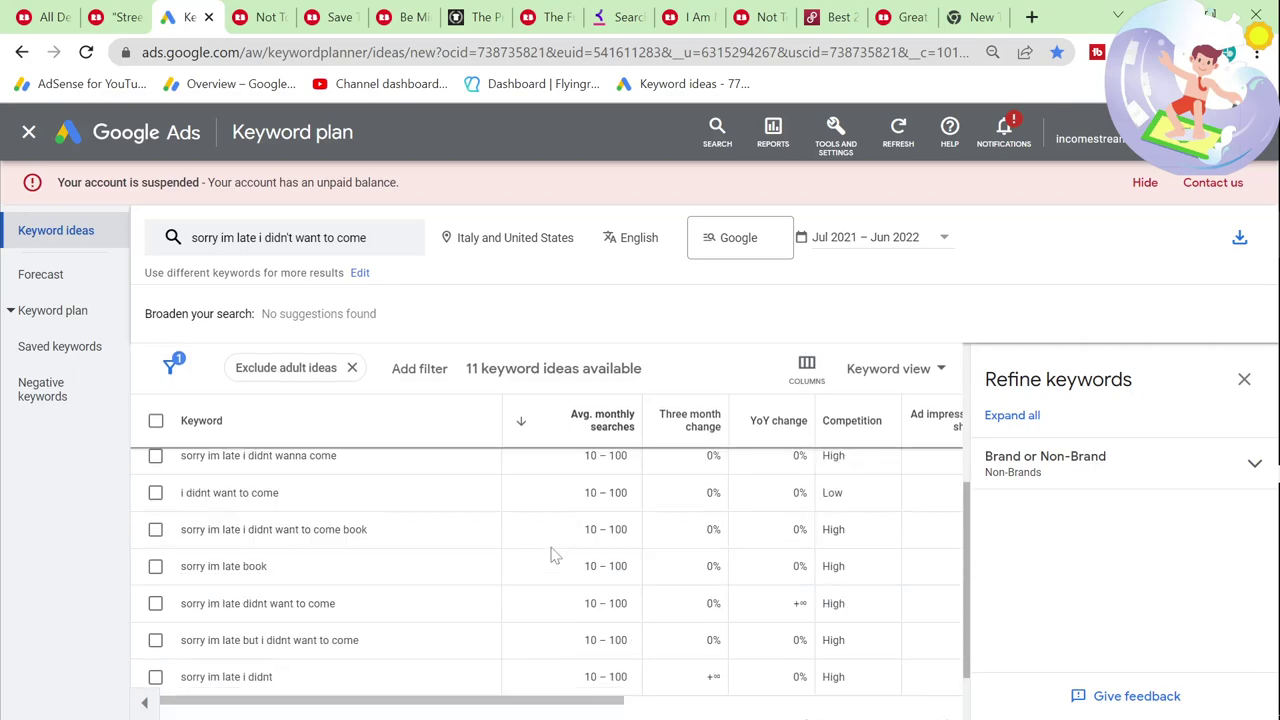
scroll(545, 551, up, 10)
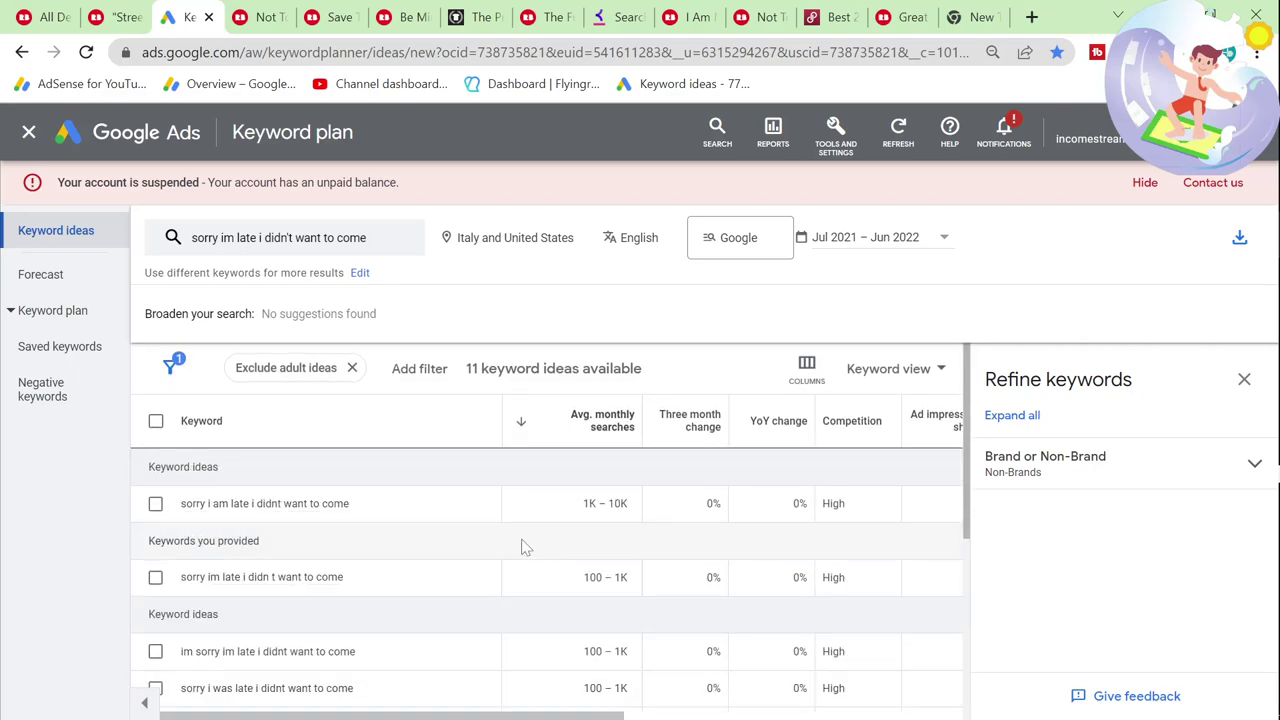
click(612, 17)
scroll(276, 270, up, 5)
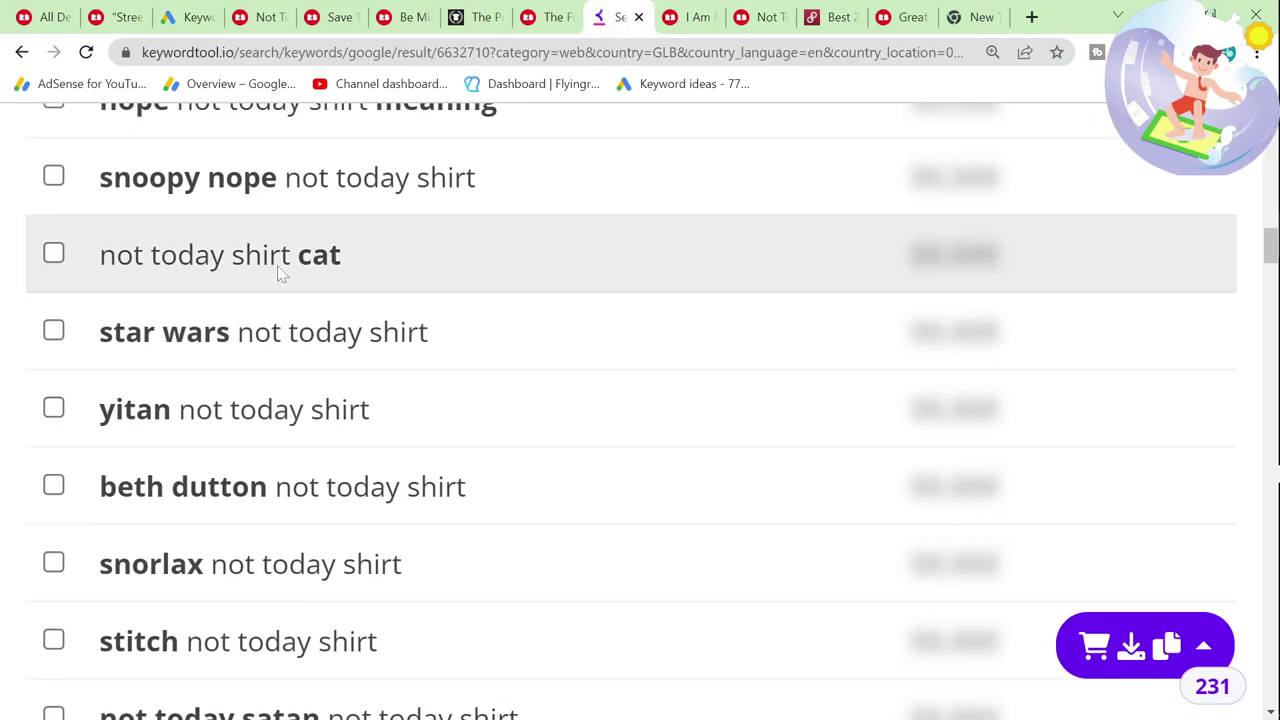
scroll(277, 265, up, 10)
triple_click(541, 358)
text(sorry im late)
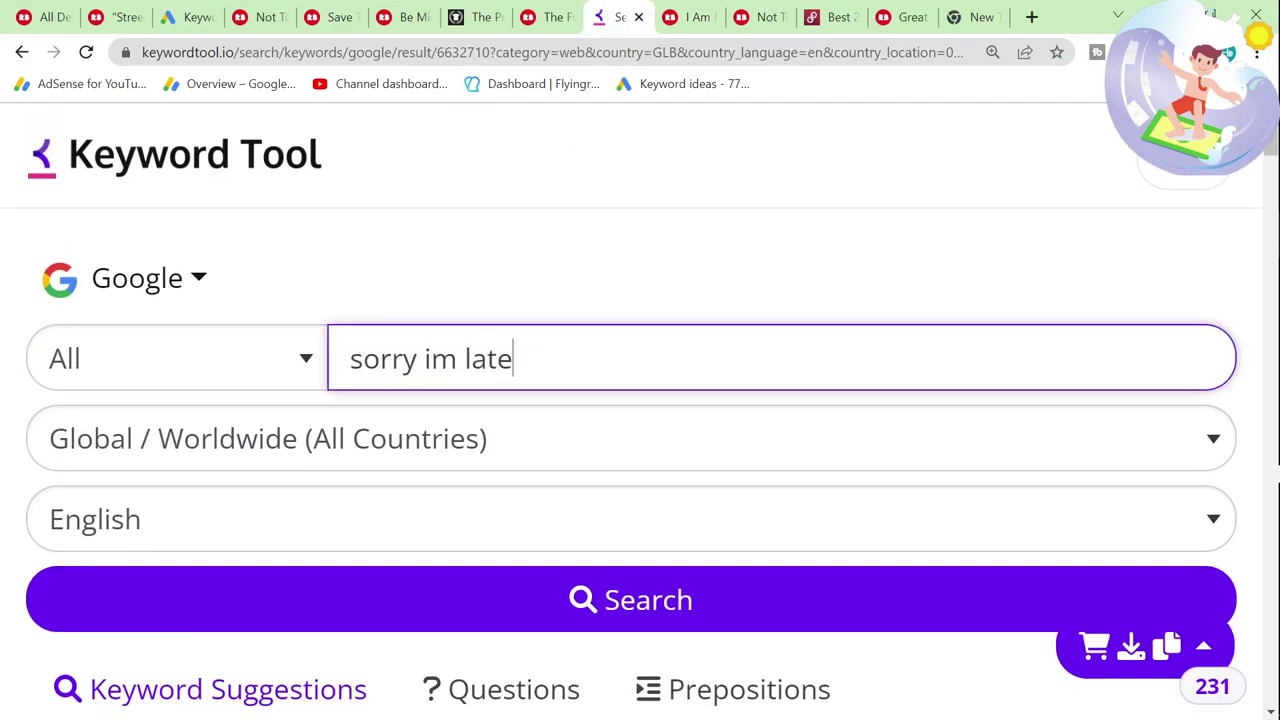
key(Return)
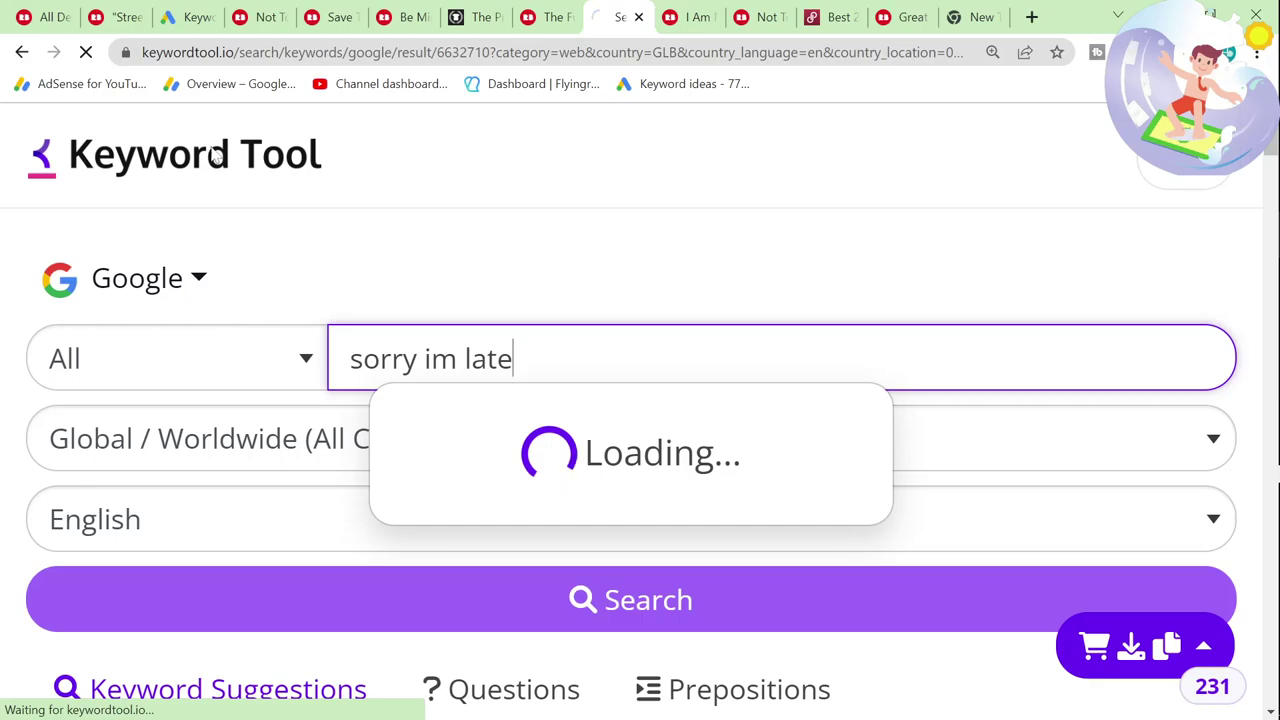
Step: Copy "sorry i am late i didnt want to come" from Keyword Planner, search Google for it, and look for "redbub" in the results
click(190, 17)
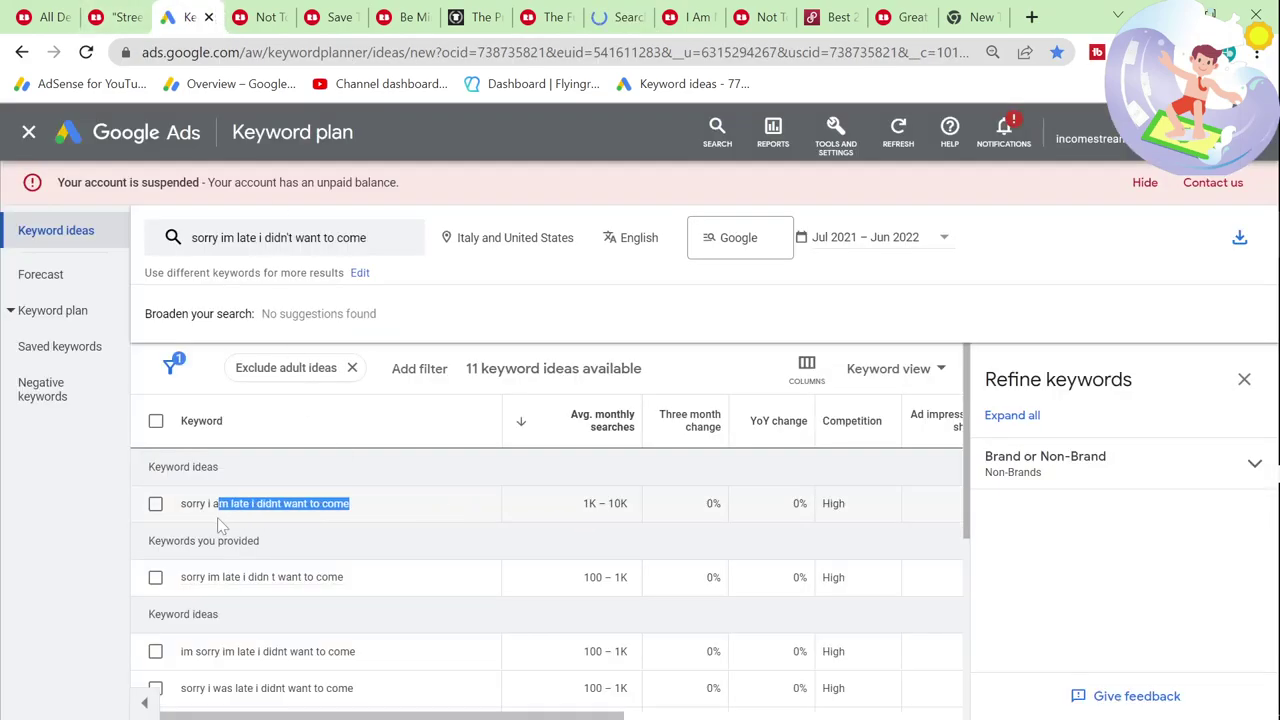
key(ctrl+c)
key(ctrl+t)
key(ctrl+v)
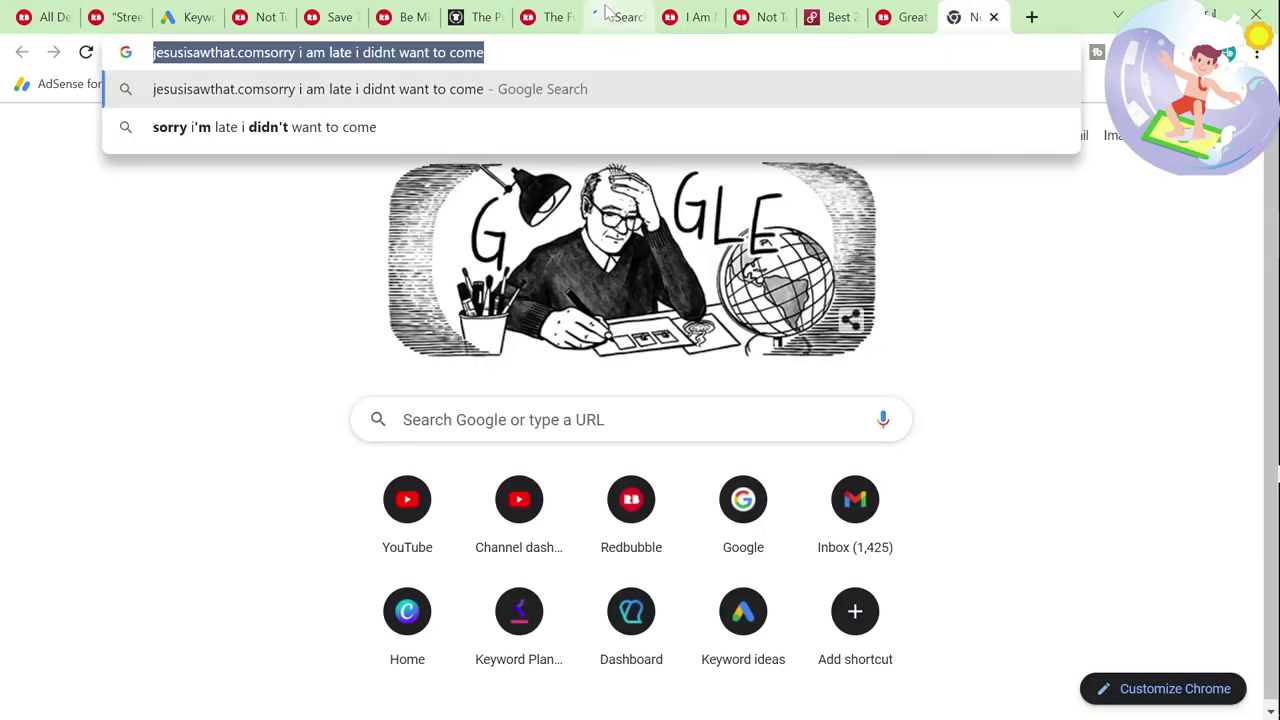
key(Return)
key(ctrl+f)
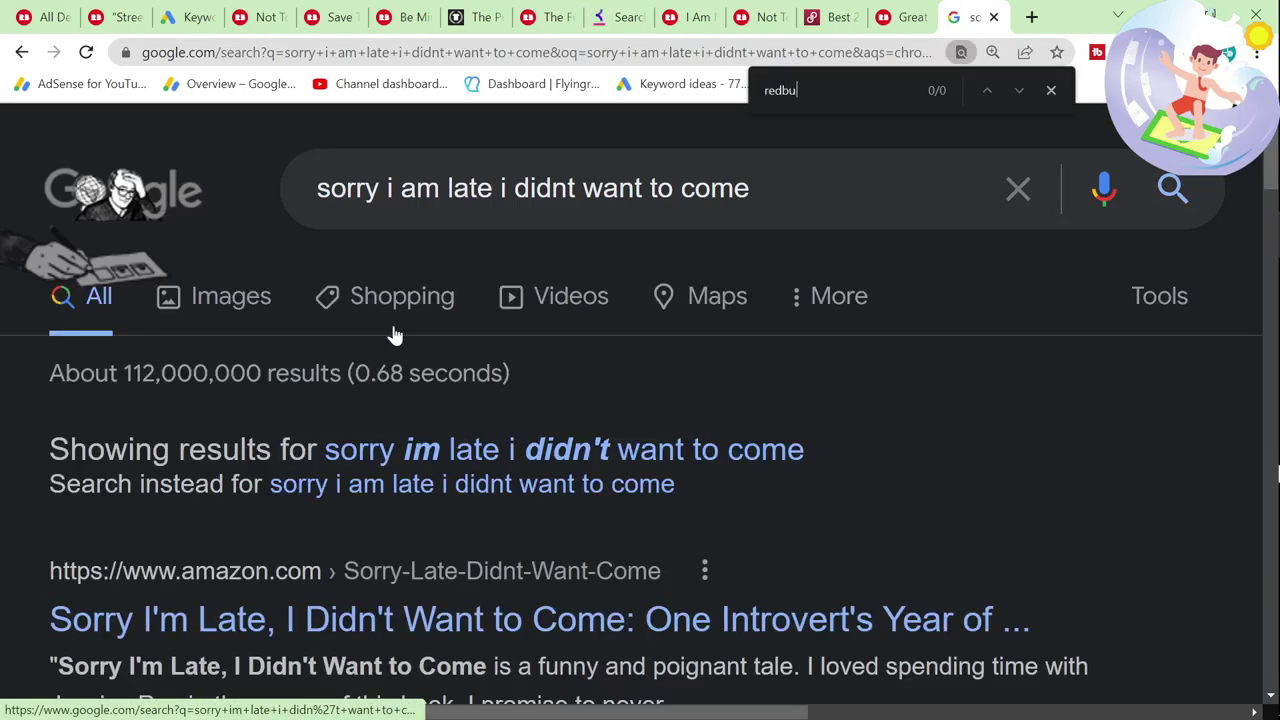
scroll(449, 351, down, 8)
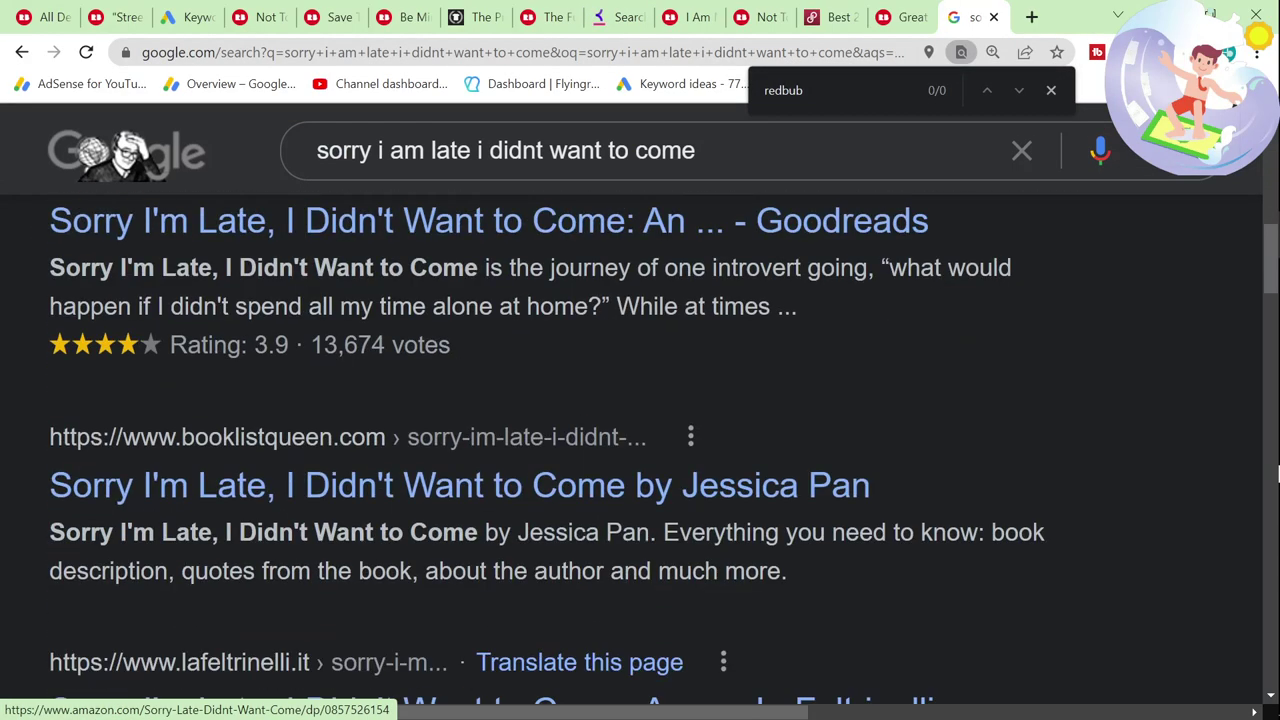
scroll(1277, 470, up, 1)
Step: Add "shirt" to the Google query, find the Redbubble mentions, and open Redbubble's "Sorry Im Late I Didnt Want To Come T-Shirts" page
text(shi)
key(BackSpace)
key(BackSpace)
key(BackSpace)
key(BackSpace)
text(shirt)
key(Return)
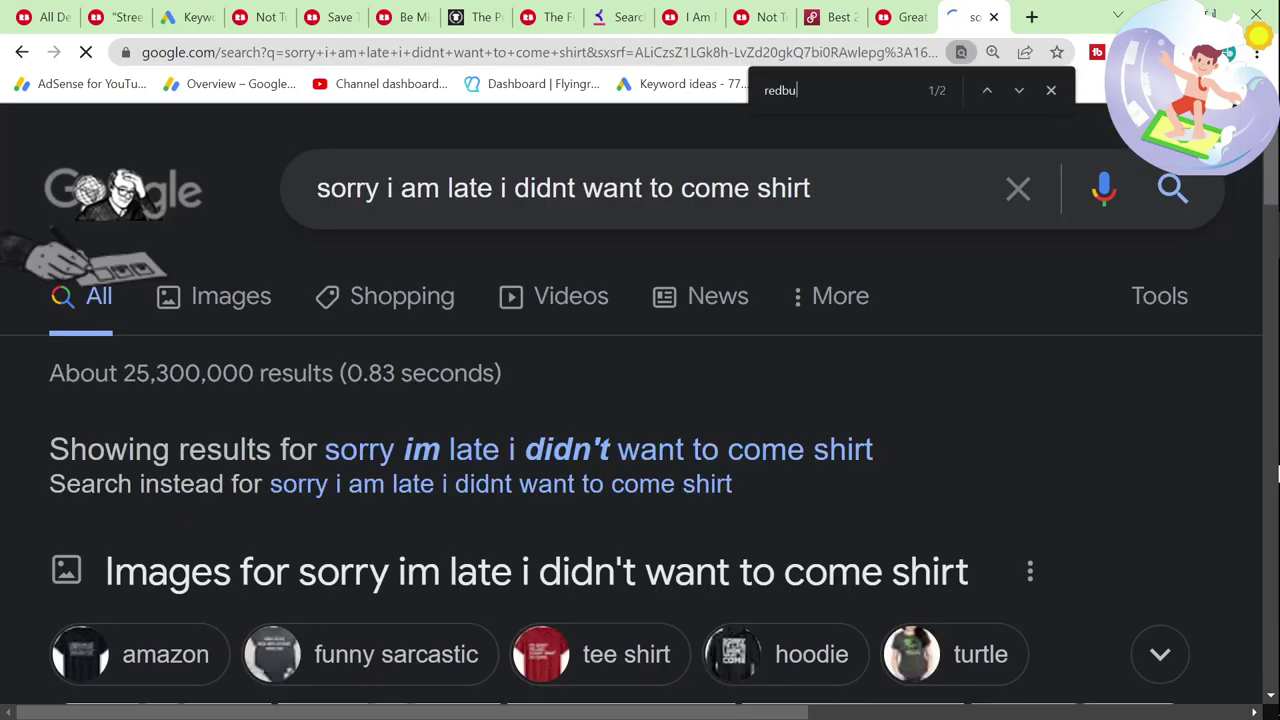
key(ctrl+f)
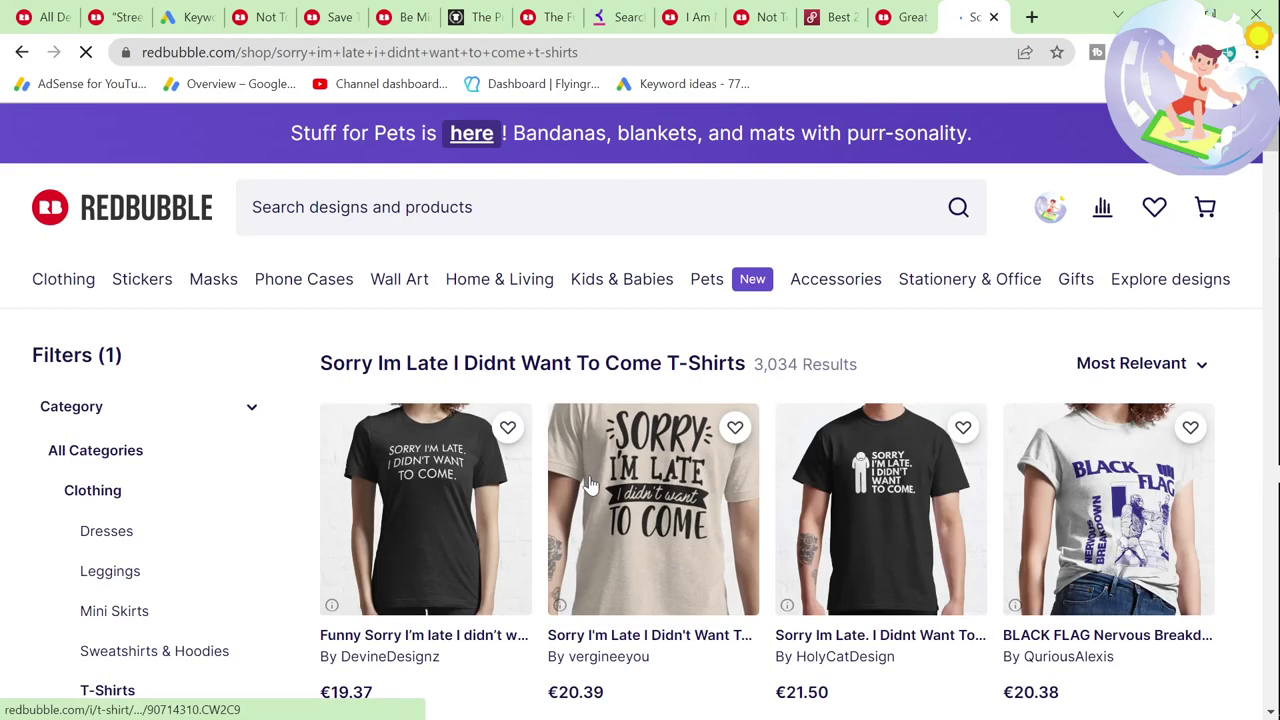
Step: Compare the keyword's average monthly searches in Keyword Planner with the number of matching T-shirts on Redbubble
click(190, 17)
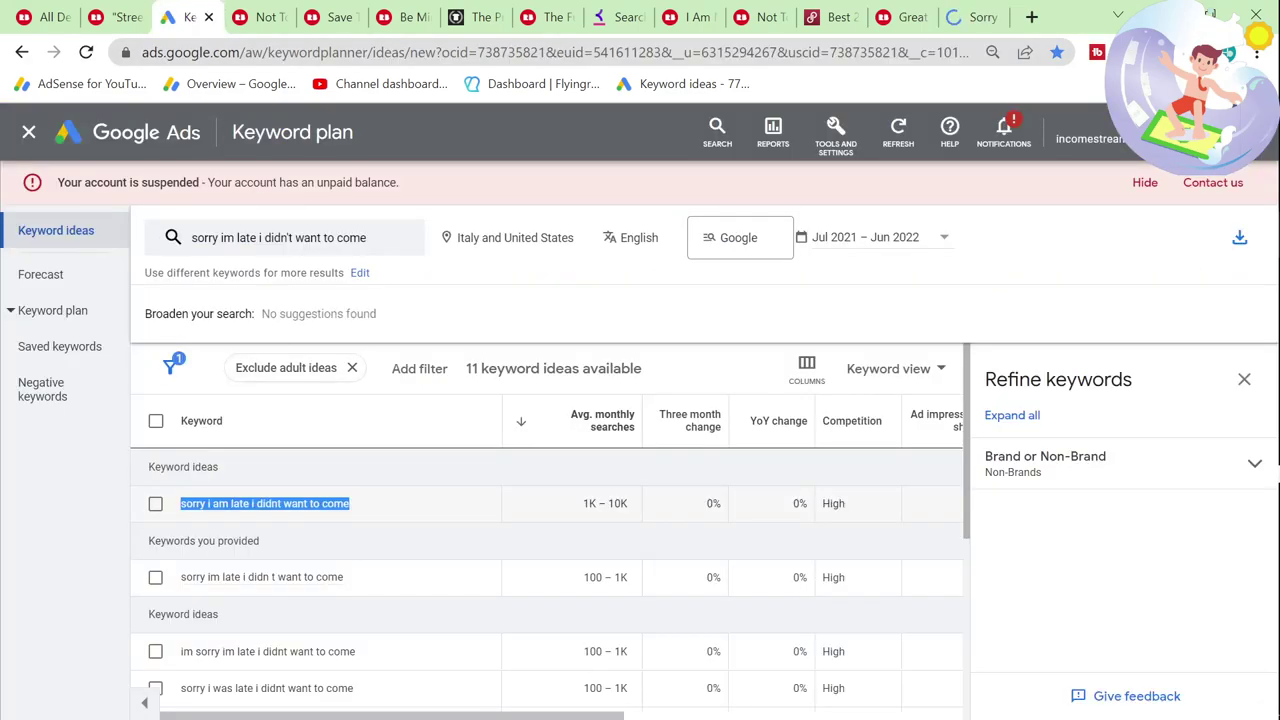
click(913, 12)
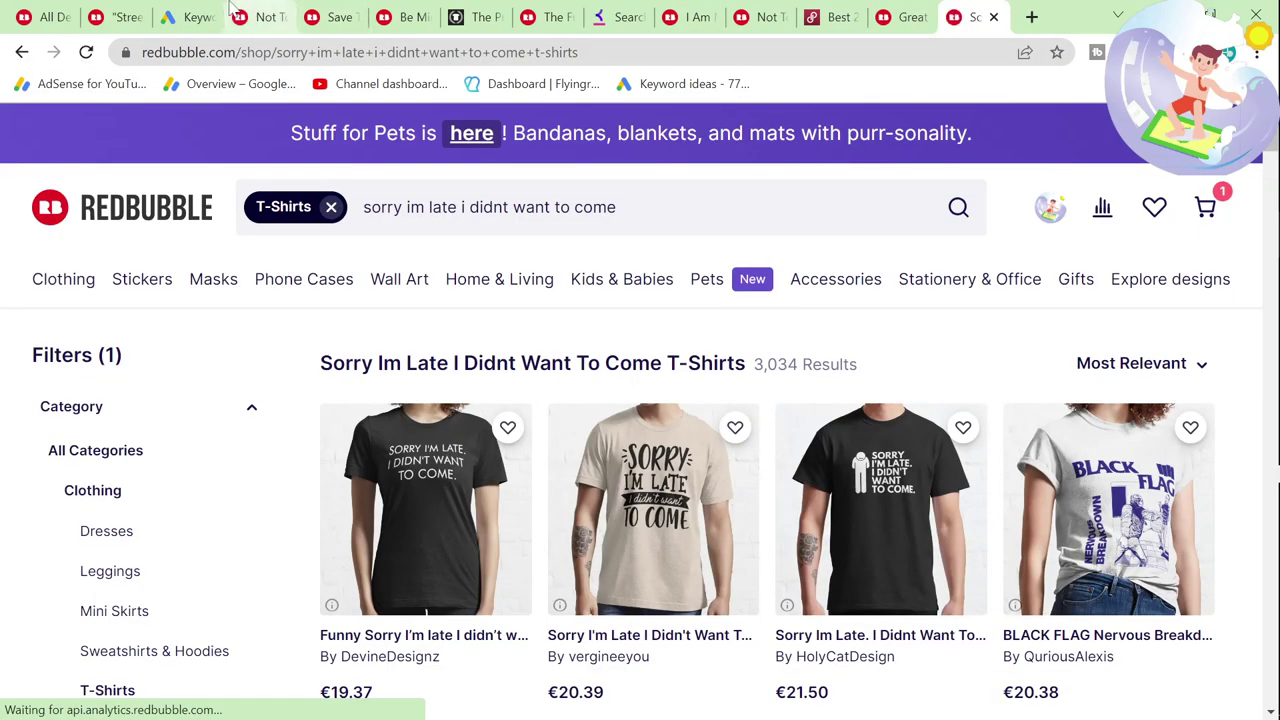
click(125, 17)
click(192, 14)
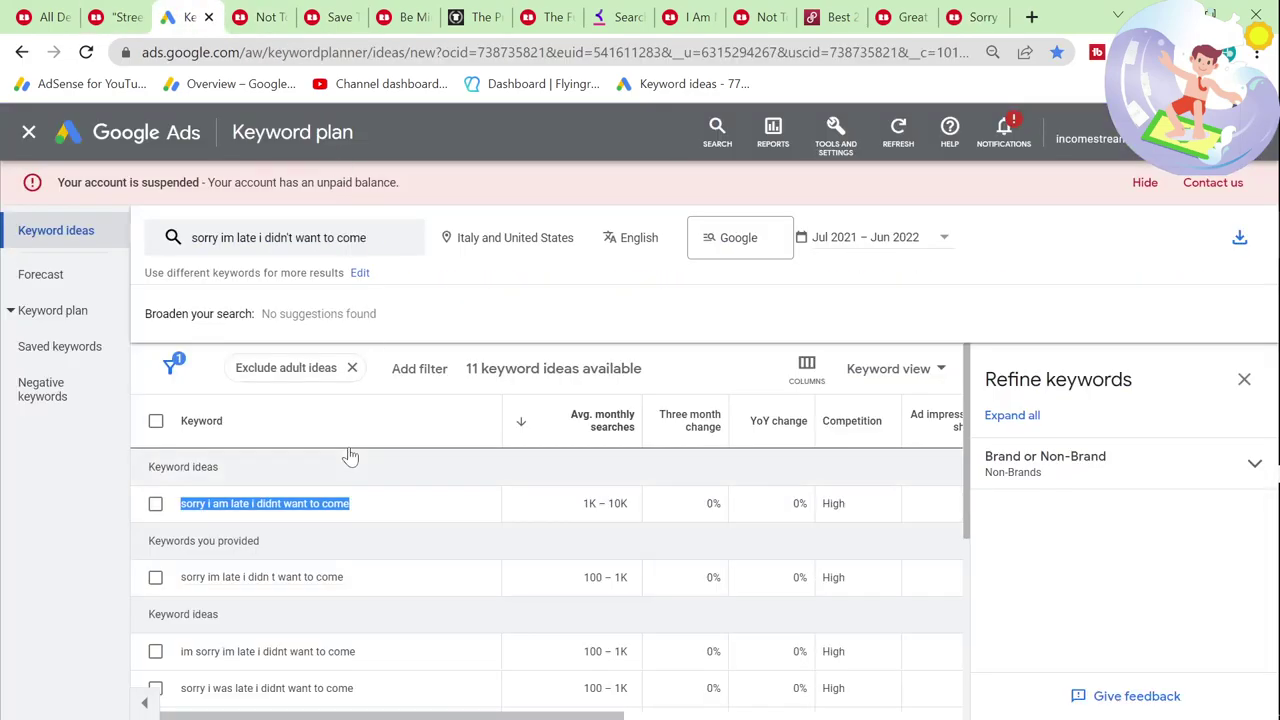
Step: Copy the suggestion "sorry i'm late i saw a dog" from the Keyword Tool results
click(620, 17)
scroll(531, 583, down, 15)
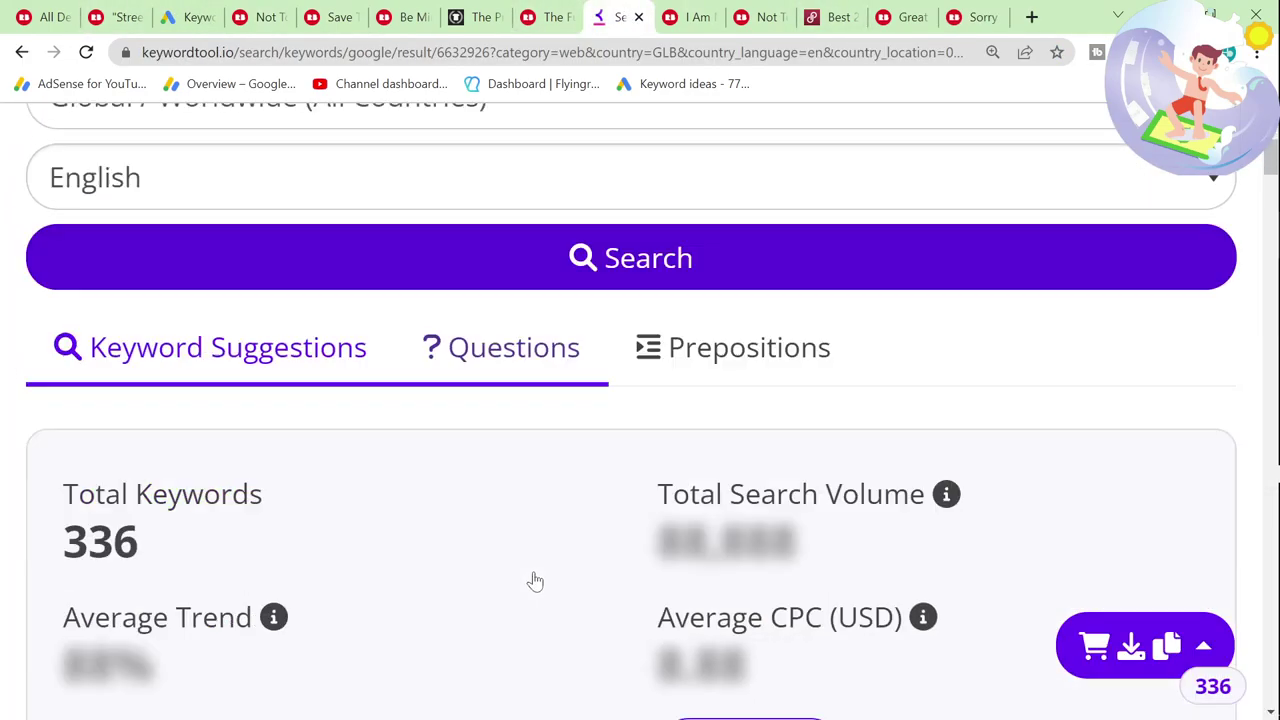
scroll(533, 575, down, 2)
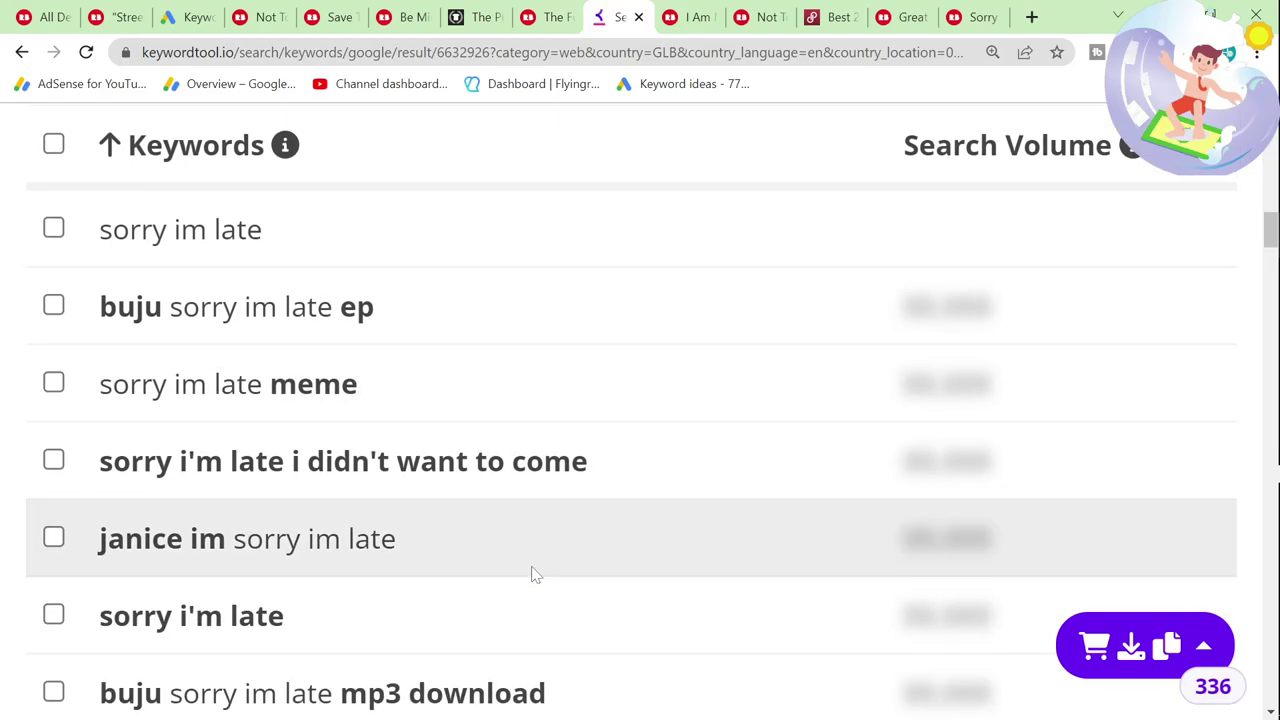
scroll(533, 575, down, 4)
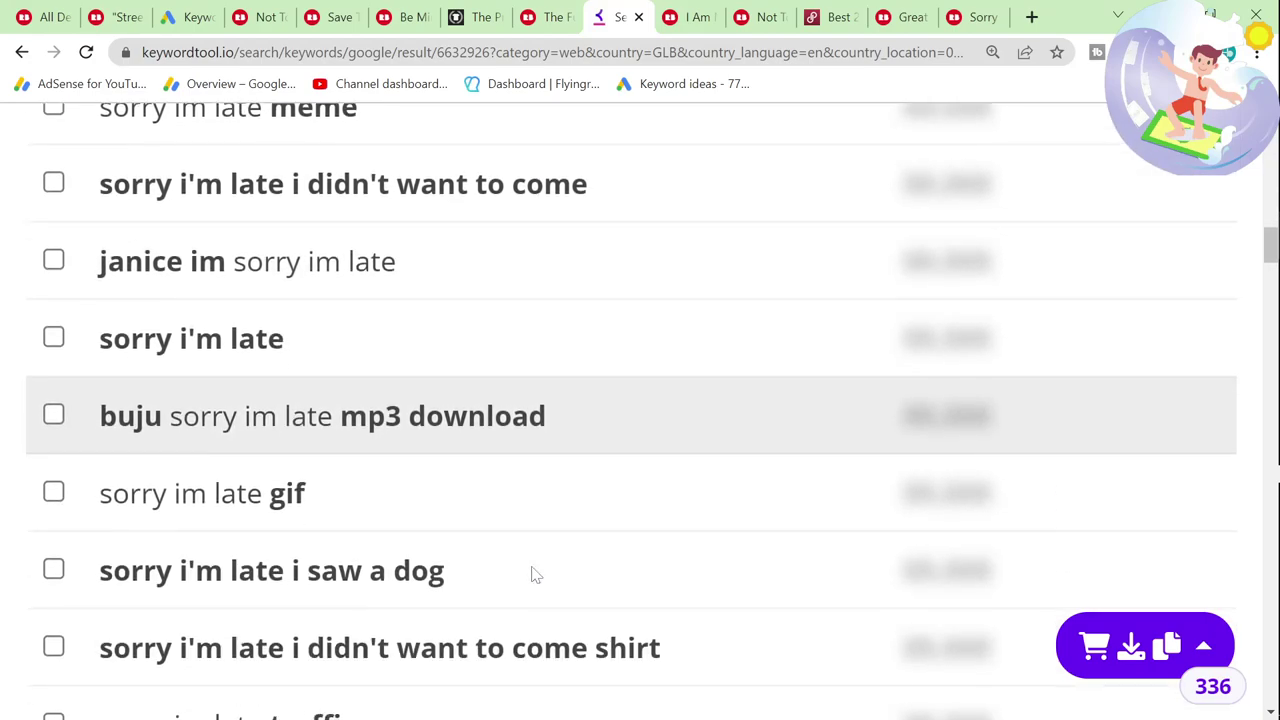
drag(486, 449, 51, 447)
key(ctrl+c)
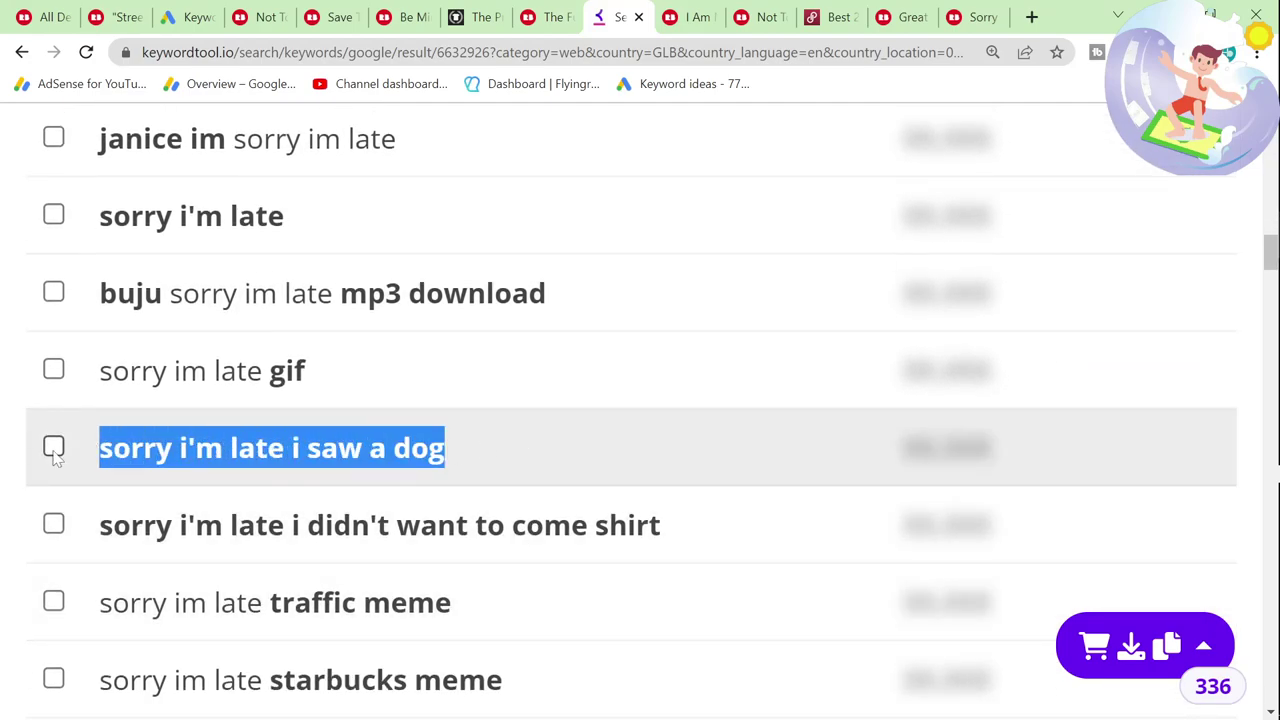
Step: Search Google for the copied phrase "sorry i'm late i saw a dog" and find "redbub" on the results page
click(698, 9)
click(614, 52)
key(ctrl+v)
key(Return)
key(ctrl+f)
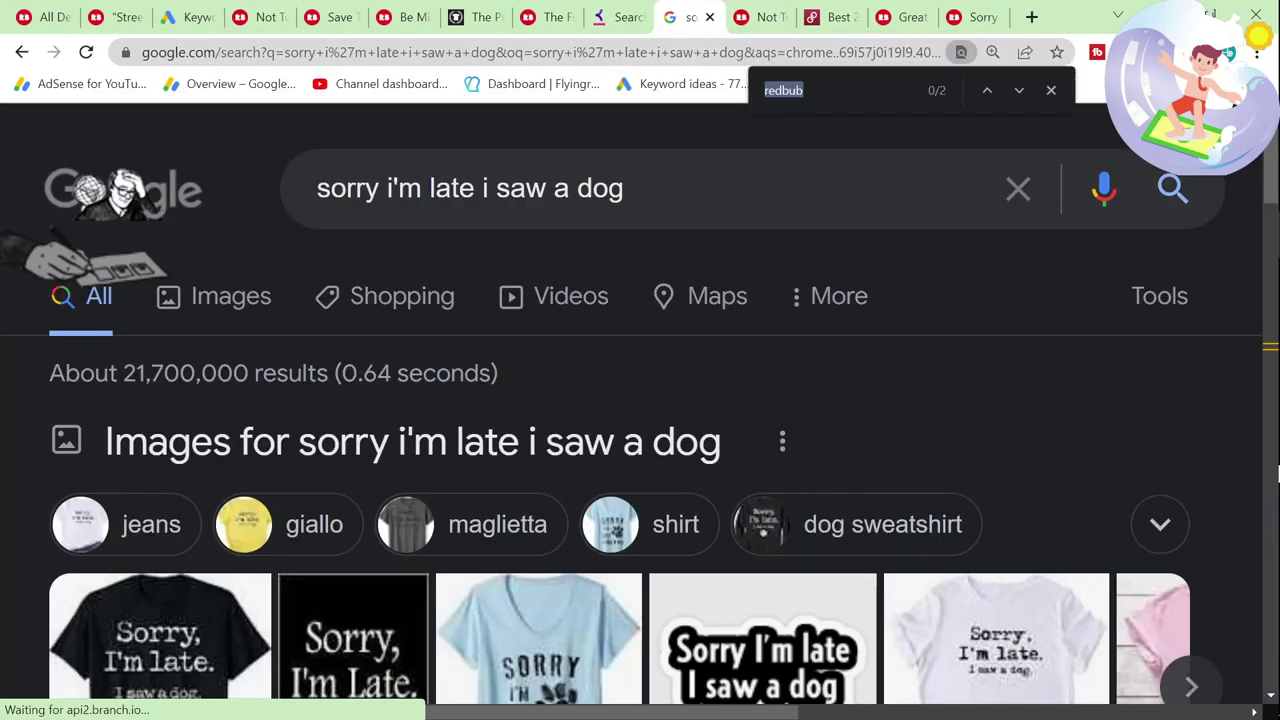
text(redbub)
key(Return)
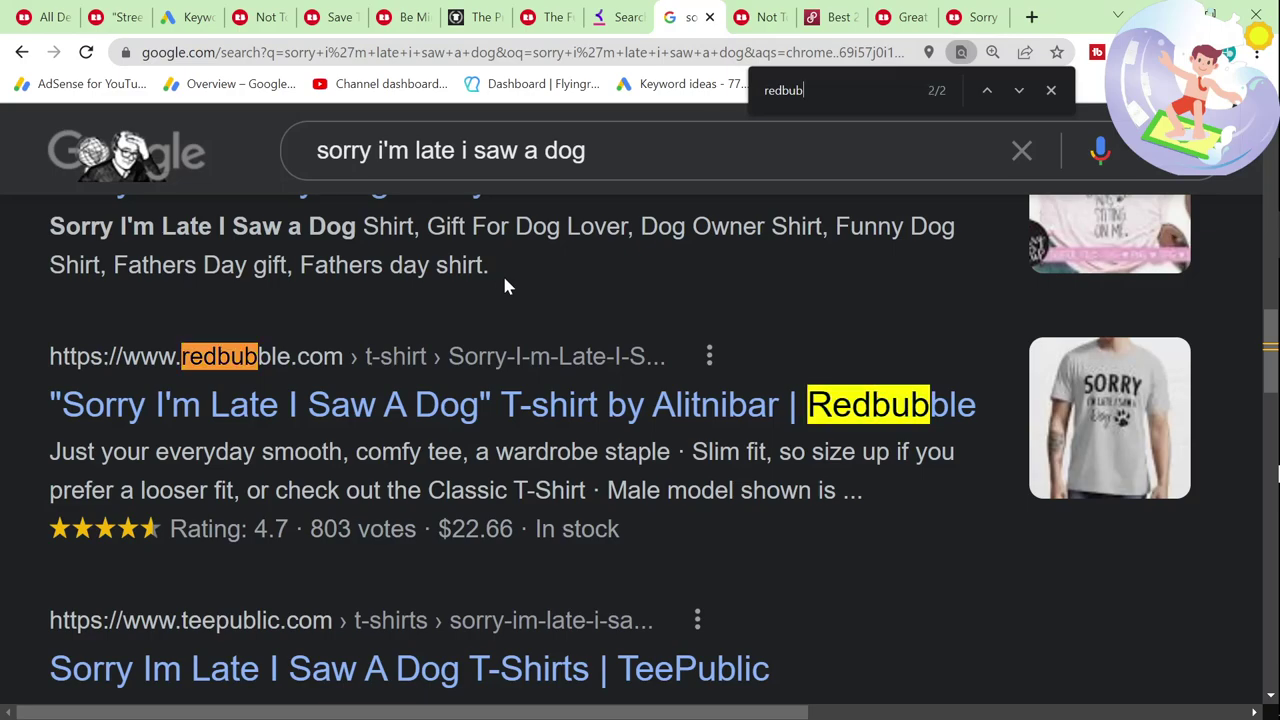
Step: Extend the Google query to "sorry i'm late i saw a dog shirt" and step through the "redbub" matches in the results
click(620, 150)
text(sjort)
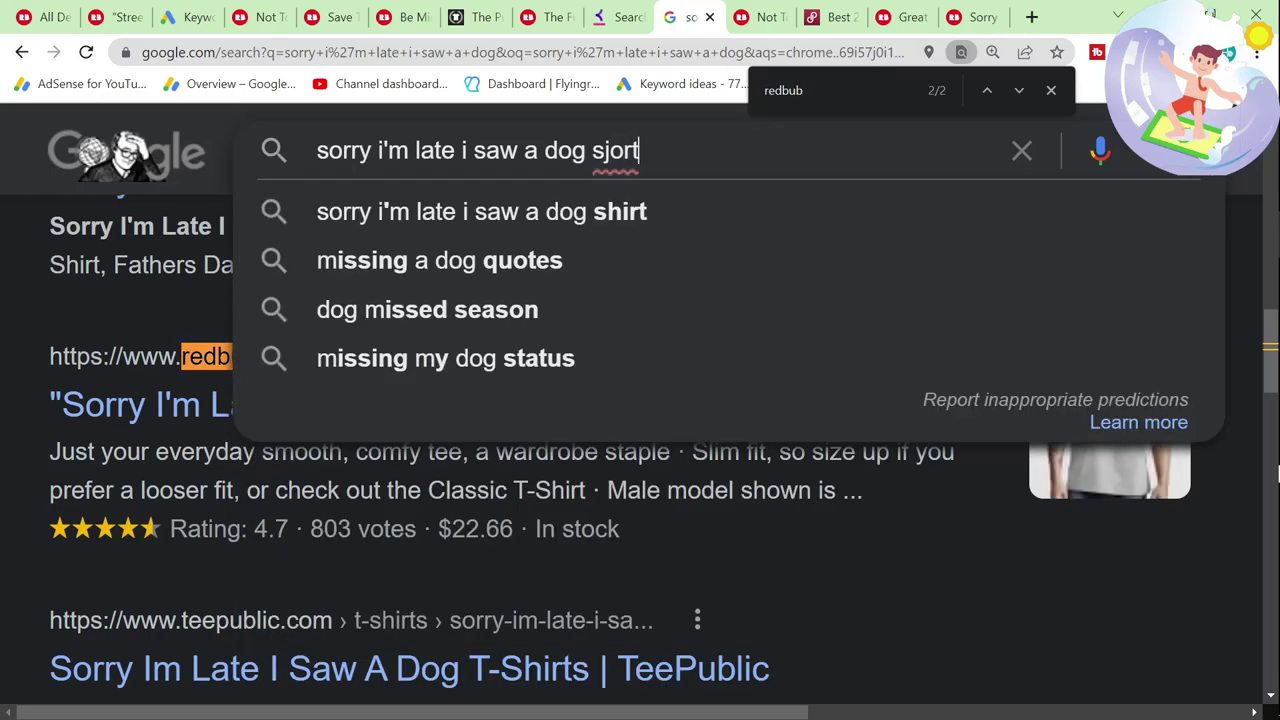
key(BackSpace)
key(BackSpace)
key(BackSpace)
key(BackSpace)
text(hirt)
key(Return)
key(ctrl+f)
text(redbub)
key(Return)
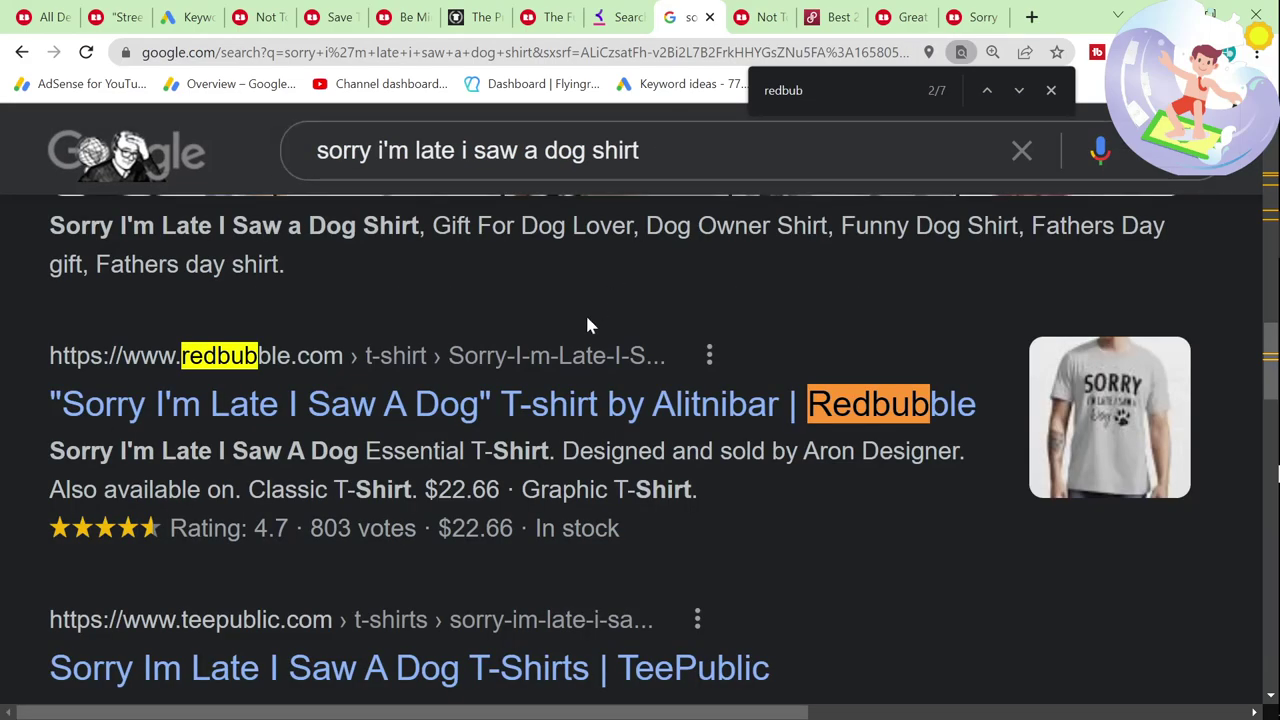
key(Return)
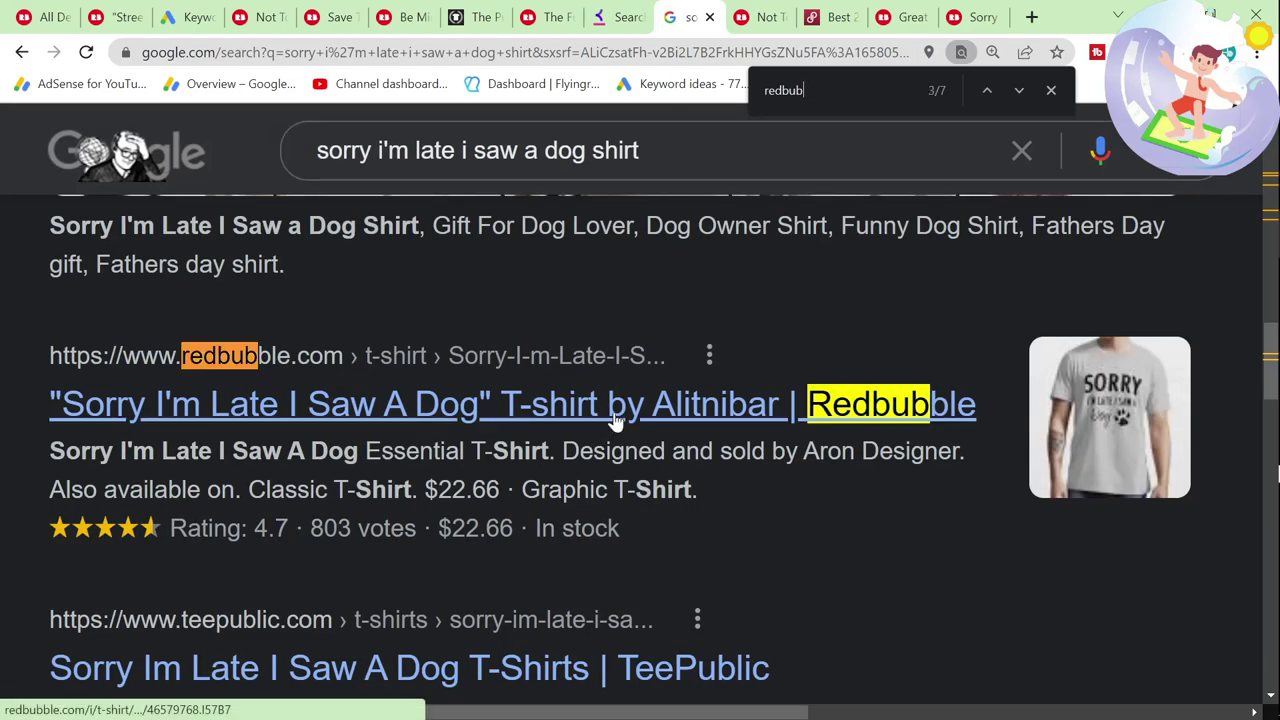
Step: Search Redbubble for "sorry i'm late i saw a dog" and check the competing designs
scroll(615, 422, up, 1)
click(547, 17)
text(sor)
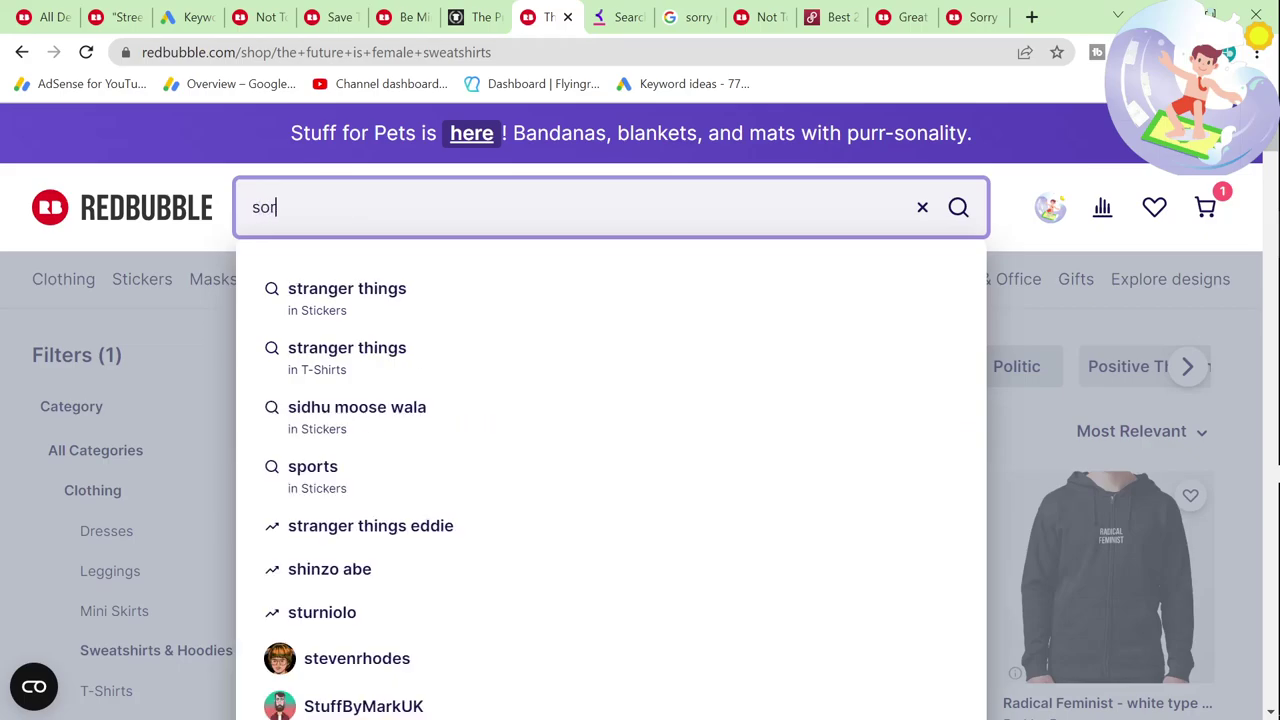
text(ry i'm late i saw a )
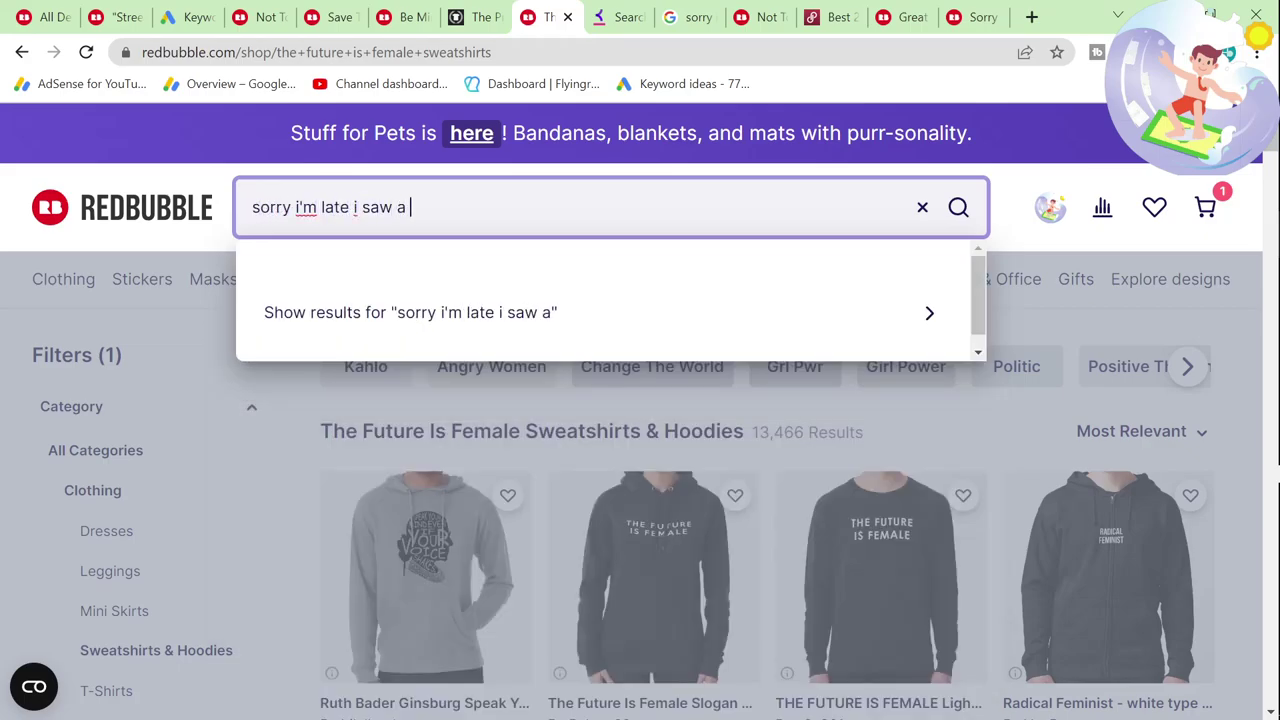
text(dog)
key(Return)
mouse_move(451, 423)
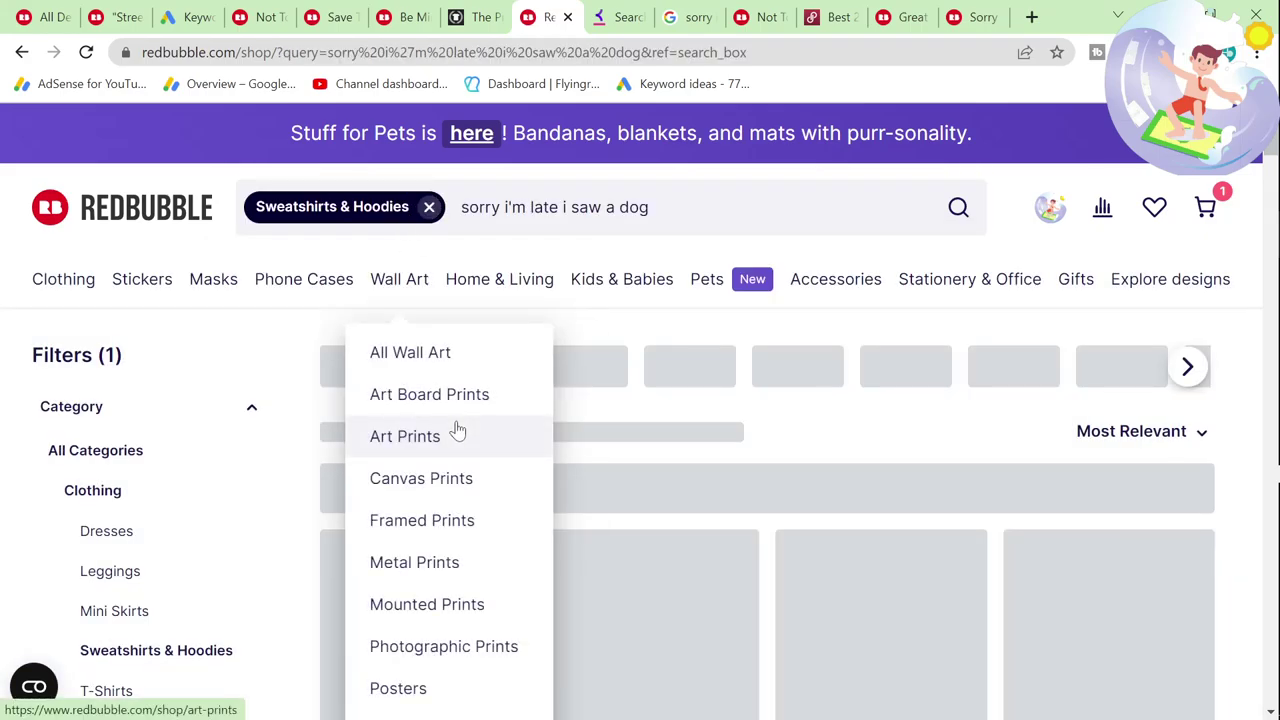
scroll(400, 350, down, 1)
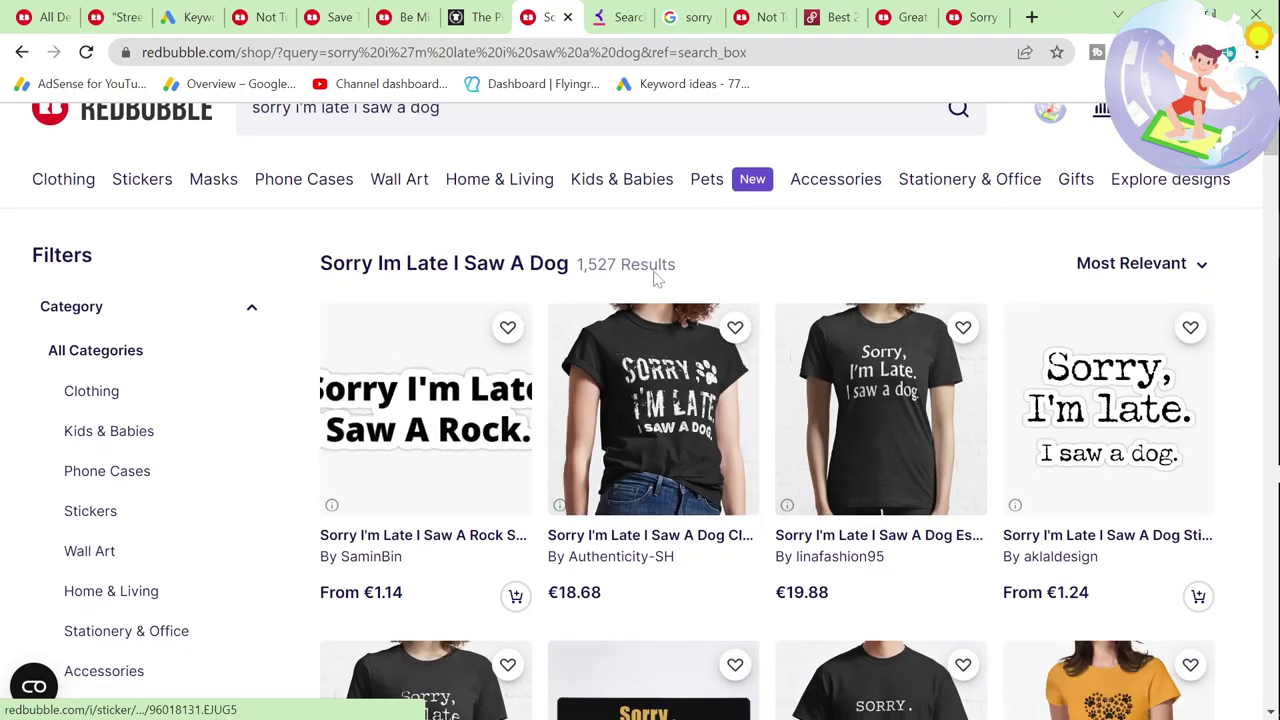
Step: Return to the Keyword Tool suggestions and copy "sorry i'm late the cows were out"
click(620, 17)
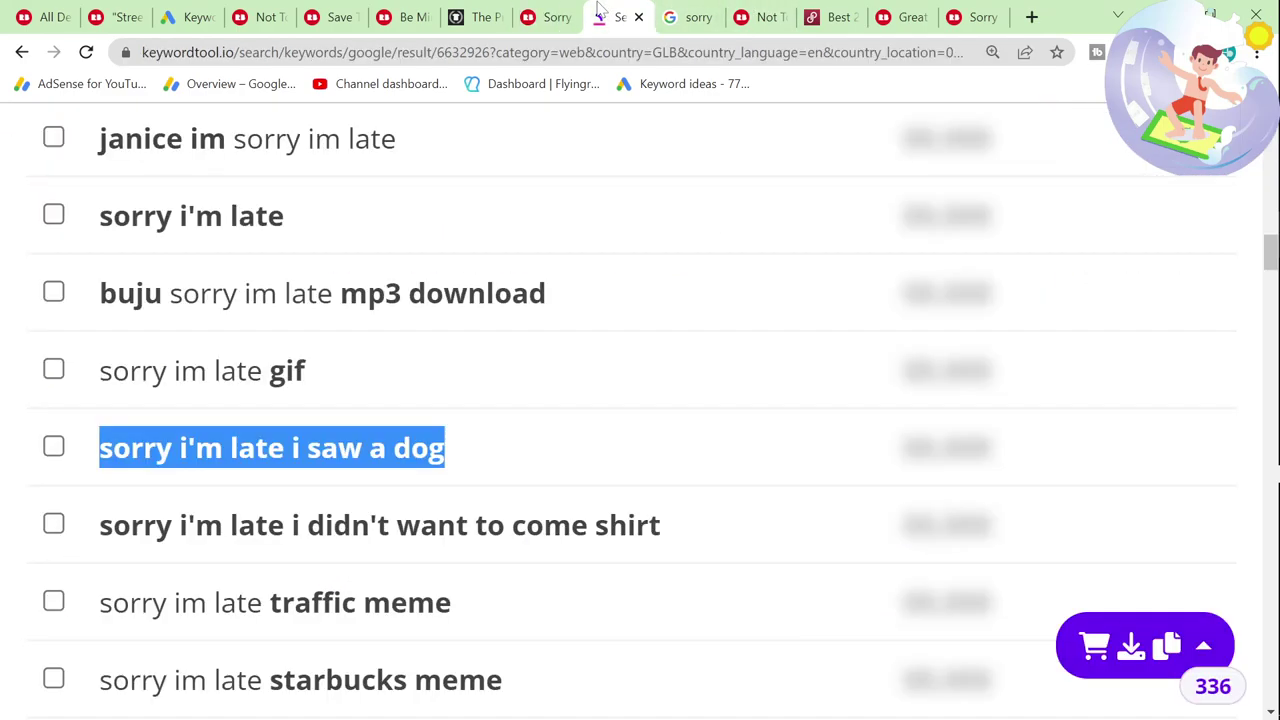
scroll(570, 425, down, 1)
scroll(570, 425, down, 3)
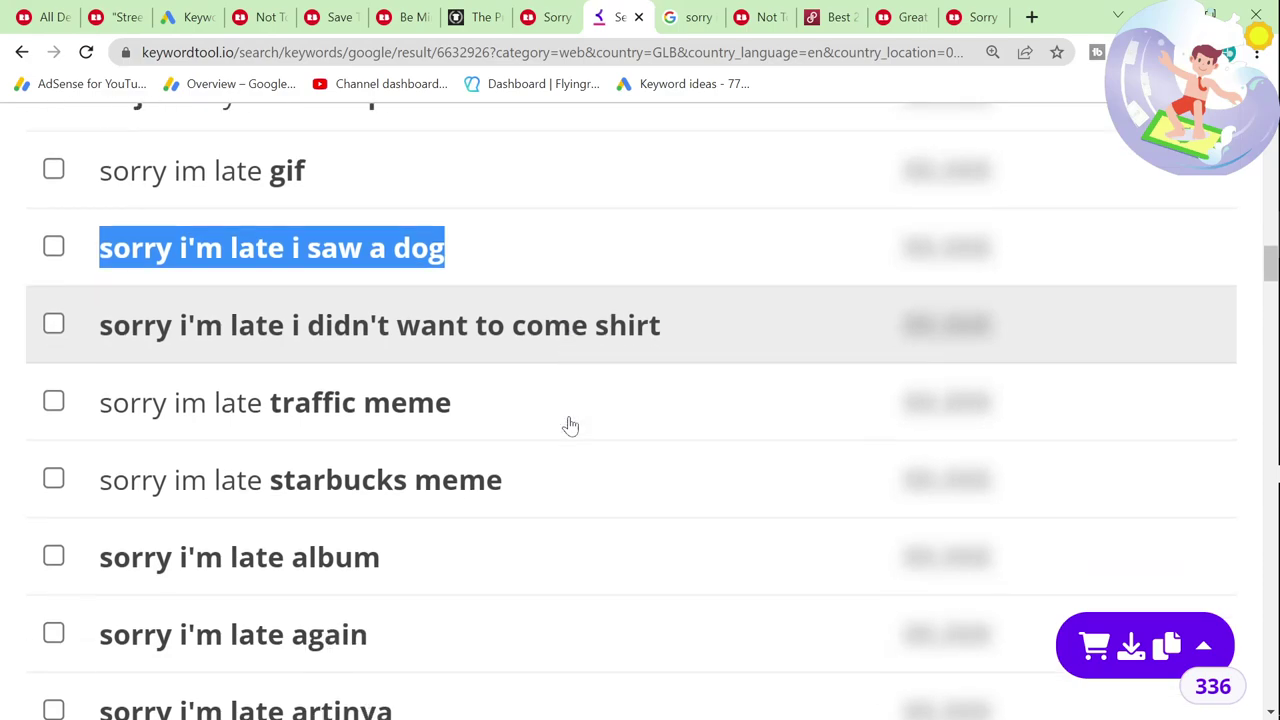
scroll(570, 425, down, 4)
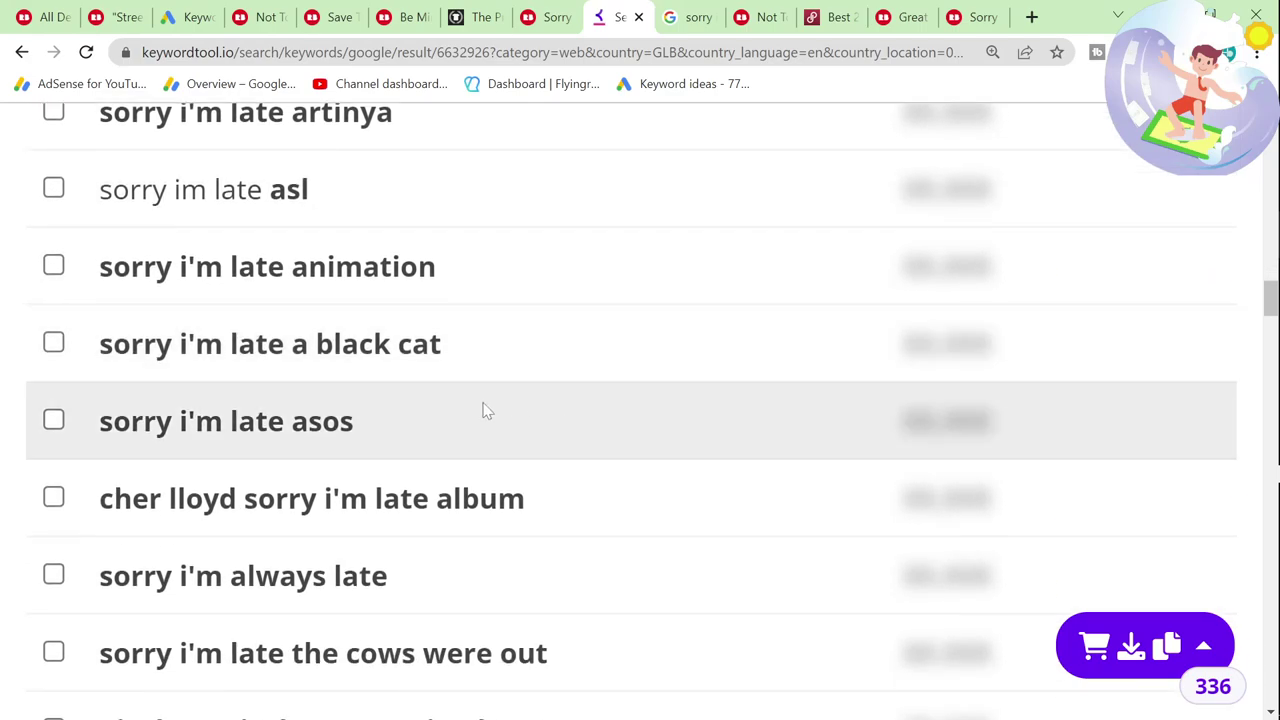
scroll(493, 365, down, 4)
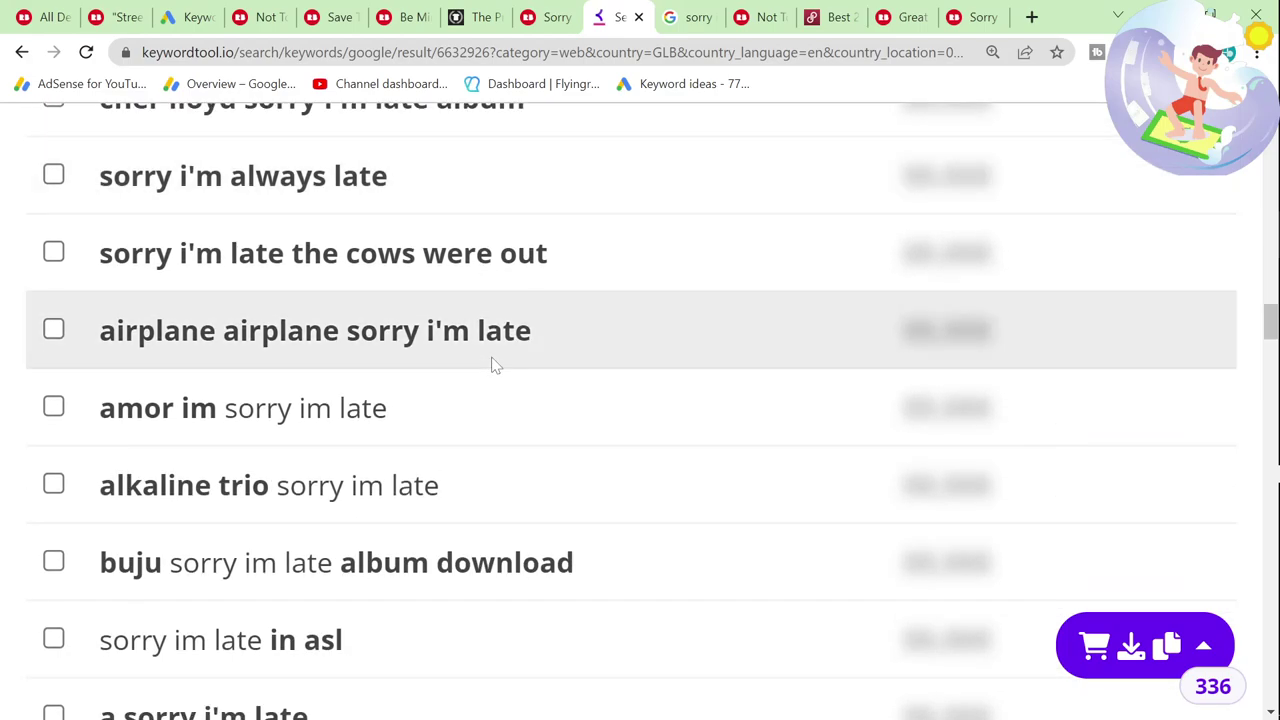
drag(637, 262, 88, 260)
key(ctrl+c)
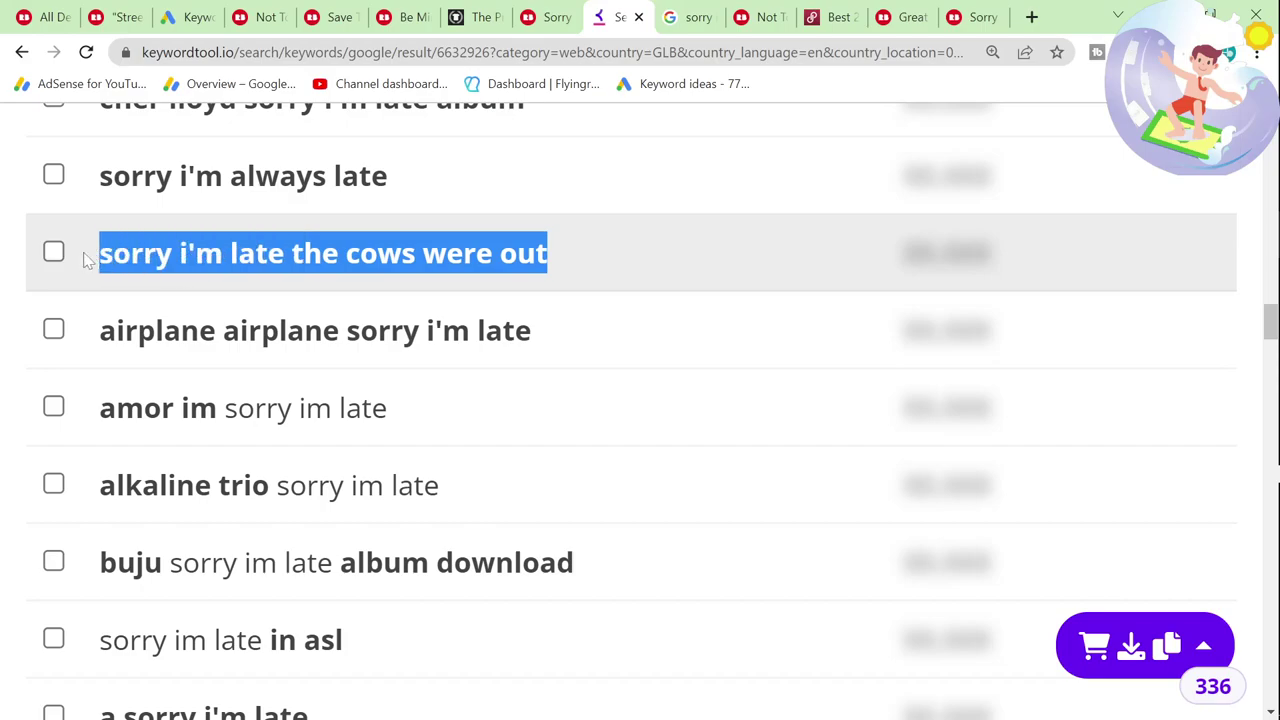
Step: Search Google for the copied phrase "sorry i'm late the cows were out" and find "redbub" on the results page
drag(693, 8, 560, 52)
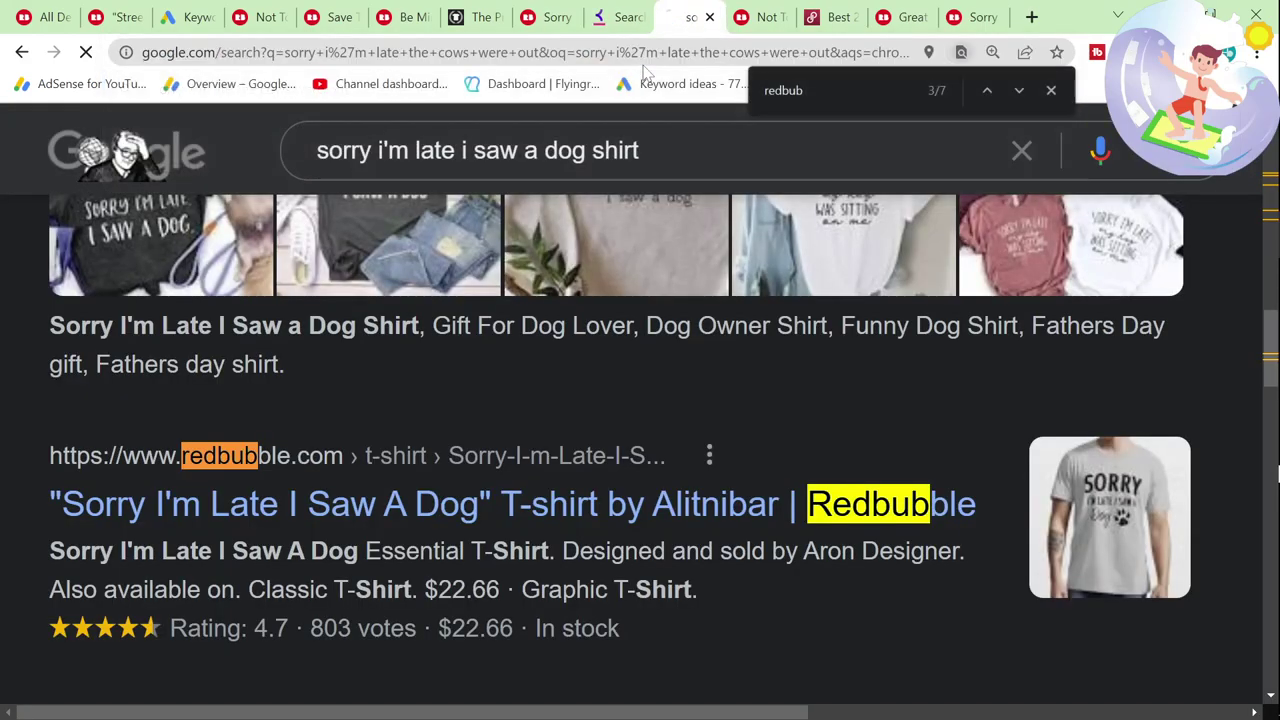
text(redb)
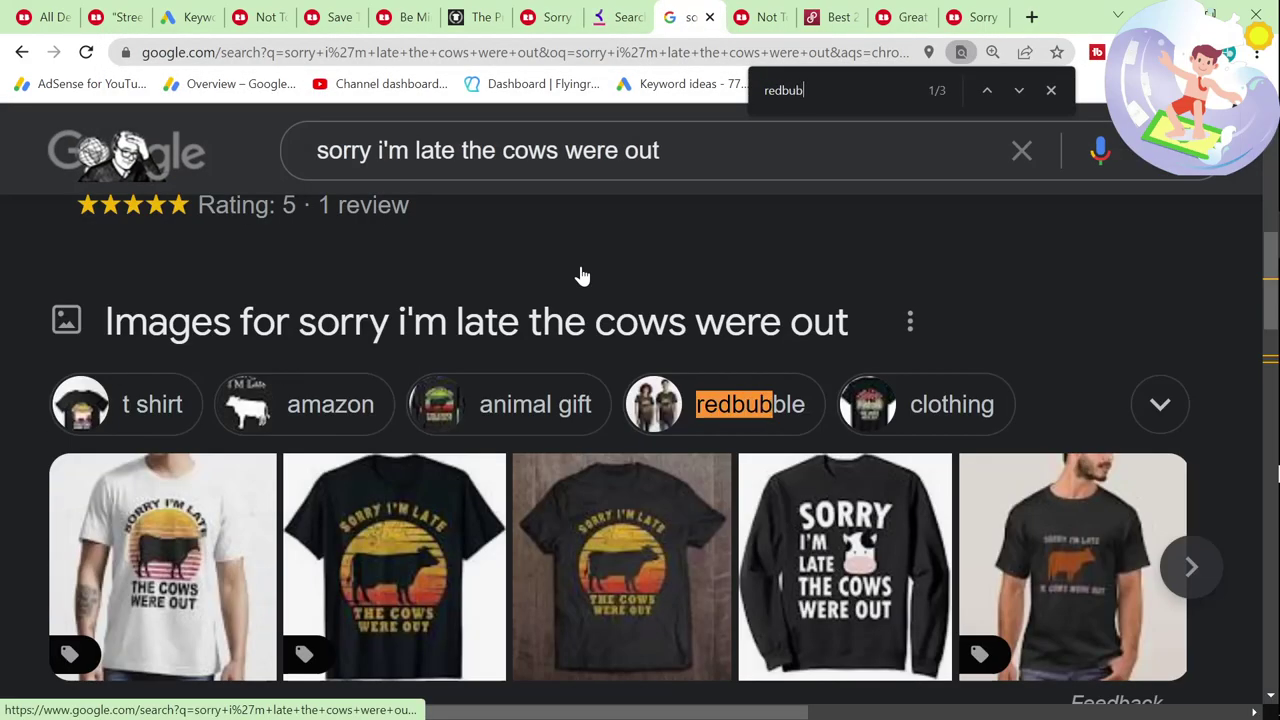
Step: Advance to the next "redbub" match on the results page and search Redbubble for "sorry i'm late the cows were out"
key(Return)
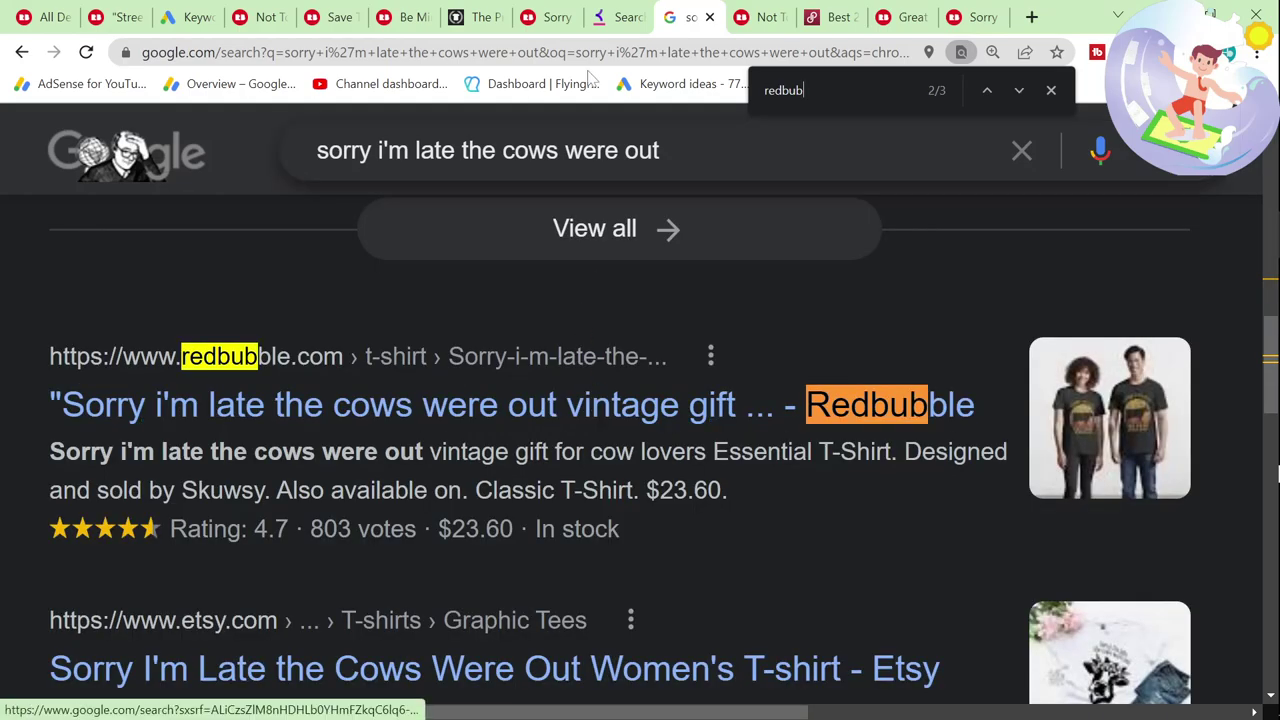
click(548, 17)
triple_click(447, 108)
key(ctrl+v)
key(Return)
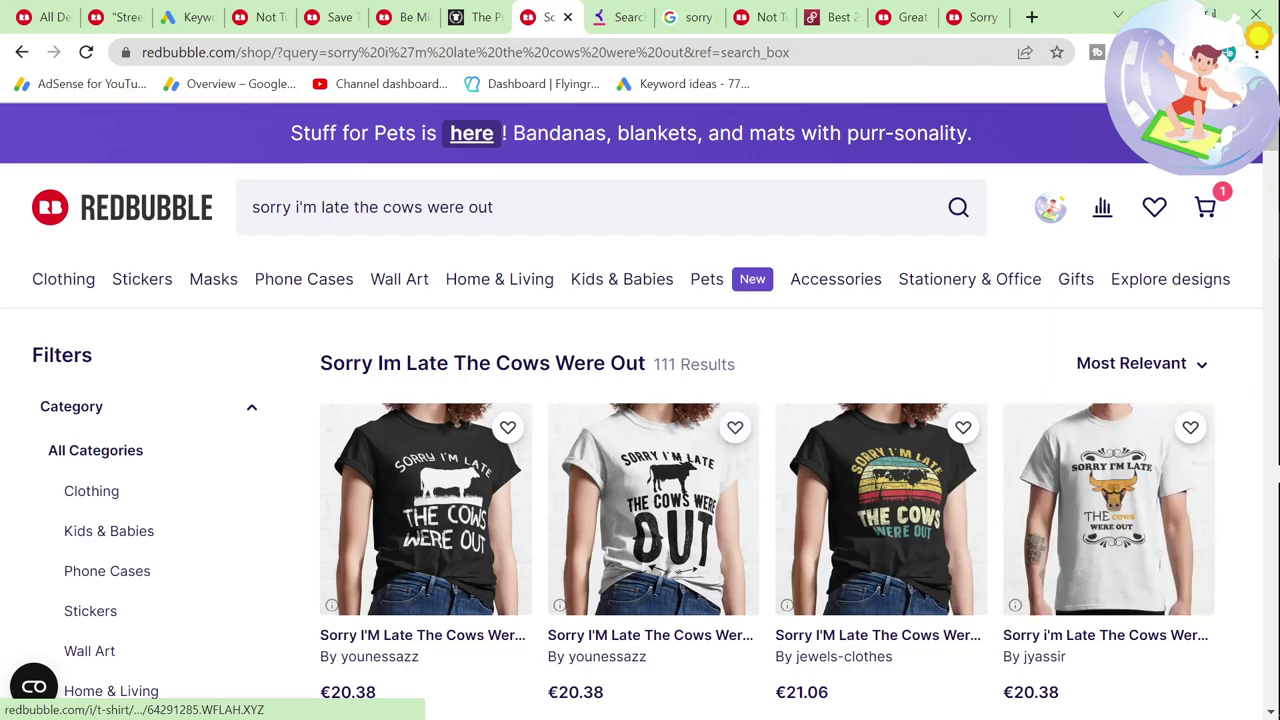
Step: Replace the keyword in Google Ads Keyword Planner with "sorry i'm late the cows were out" and get its search volume
click(188, 17)
click(295, 252)
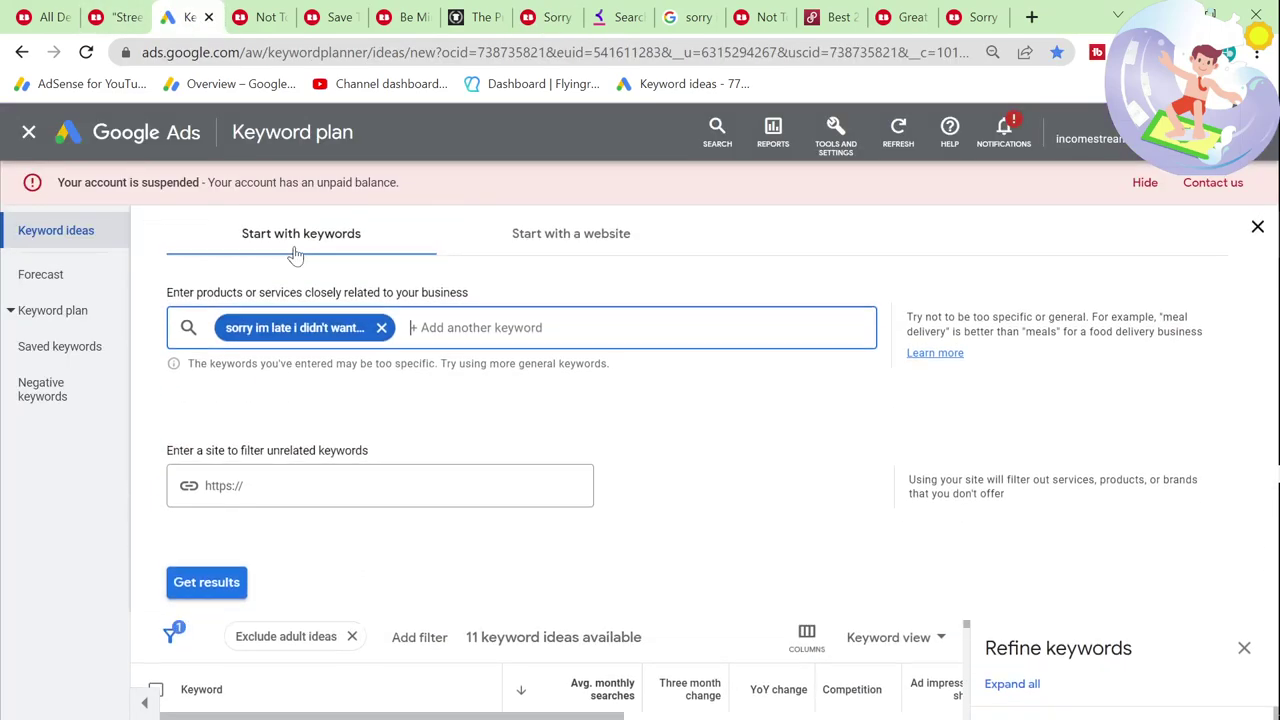
click(380, 328)
key(ctrl+v)
key(Return)
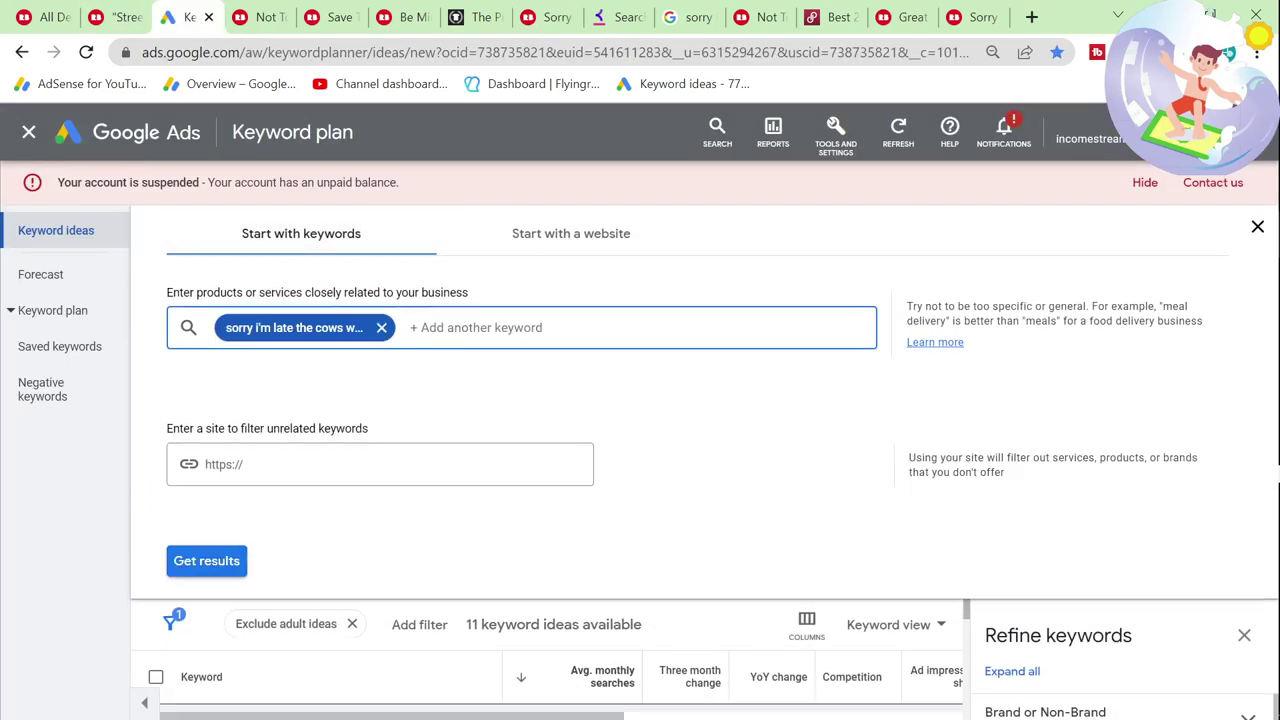
click(206, 561)
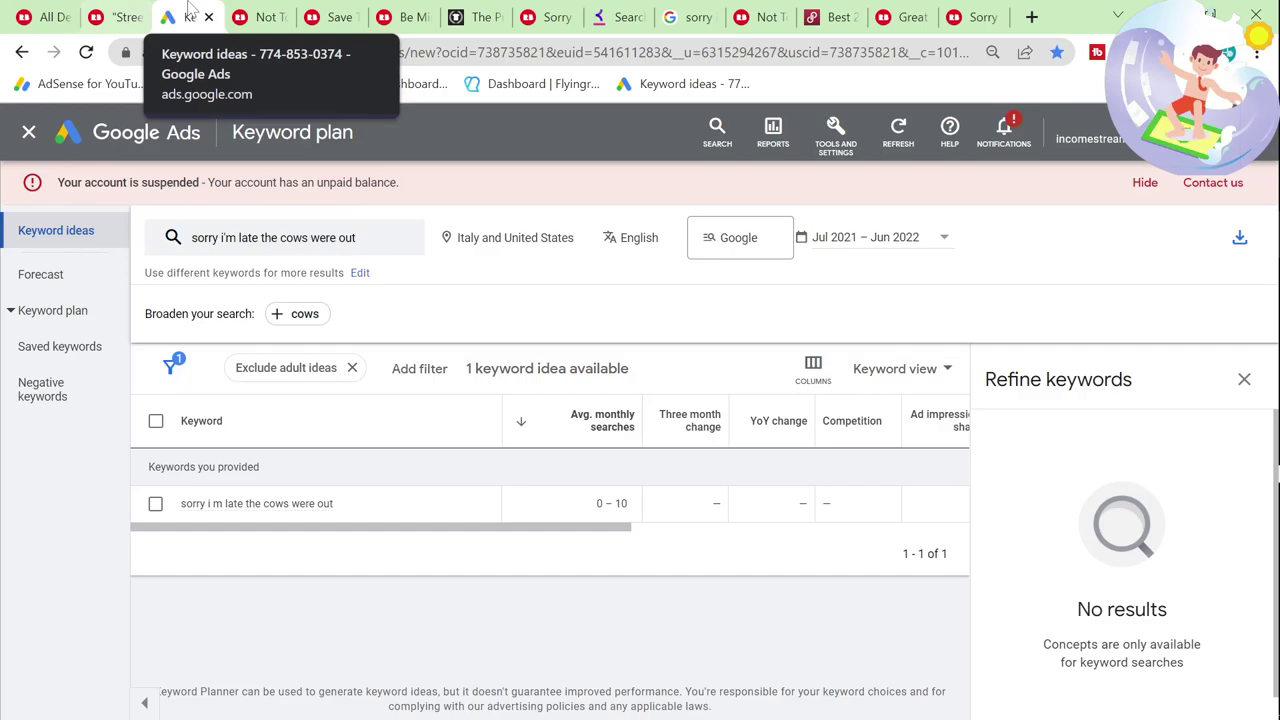
Step: Browse Redbubble's top-selling products across all departments for new phrase ideas, such as the dogtor print
click(135, 14)
click(38, 14)
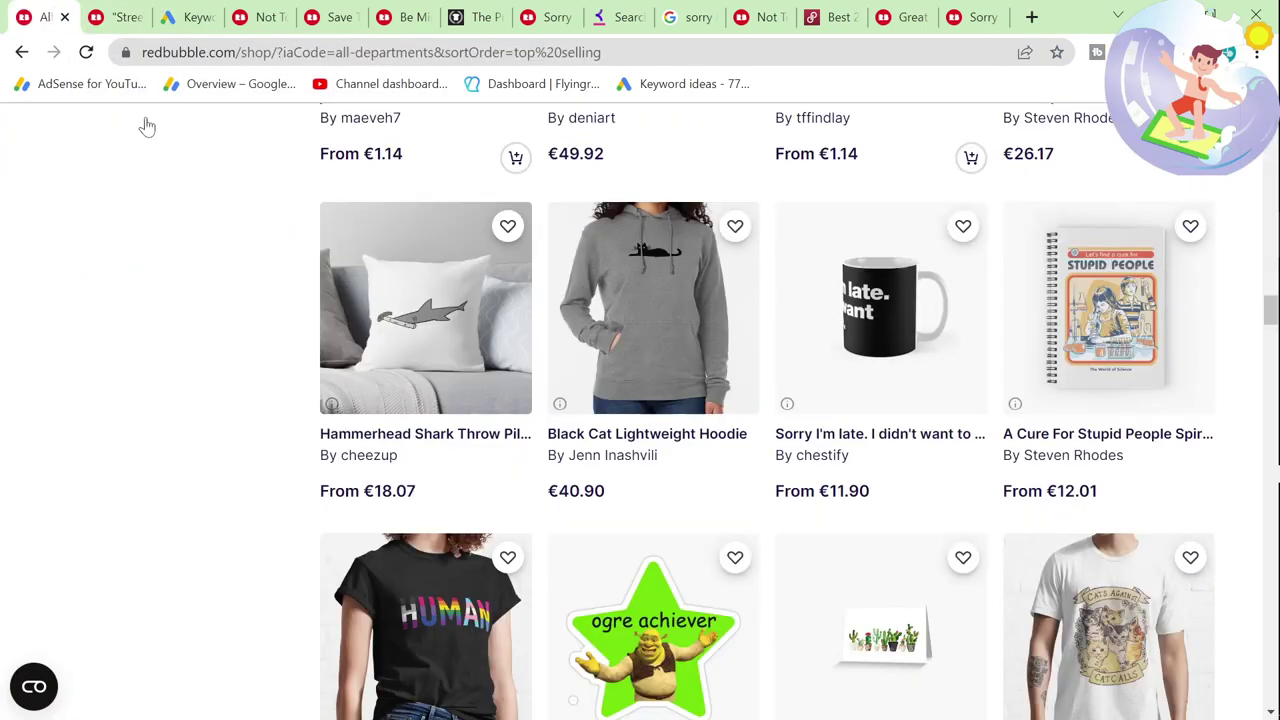
scroll(268, 487, down, 3)
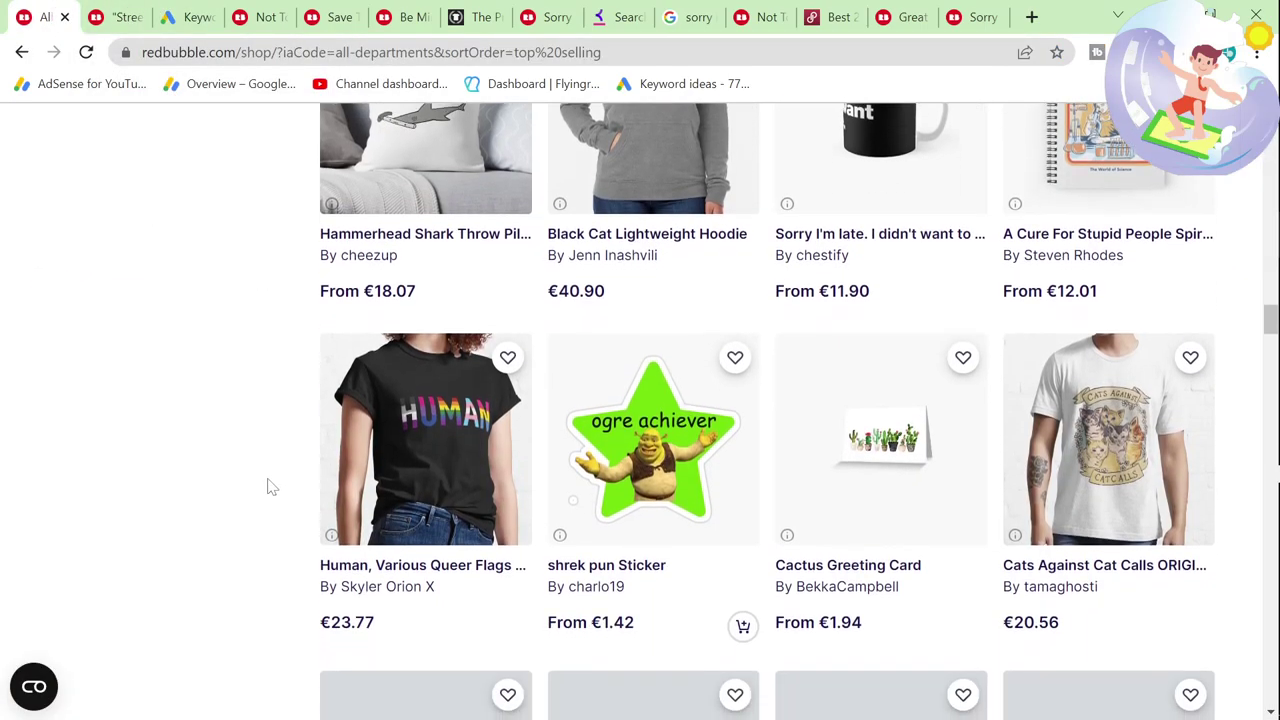
scroll(268, 487, down, 2)
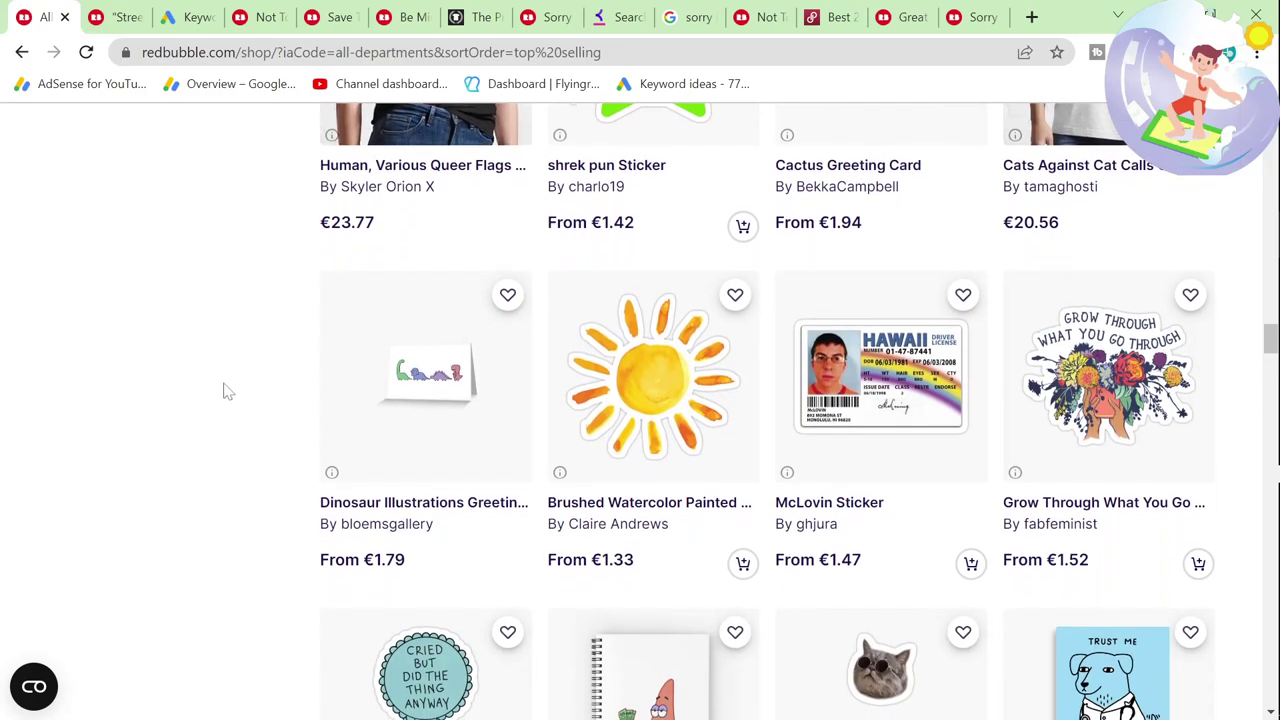
scroll(226, 390, down, 2)
scroll(226, 393, down, 2)
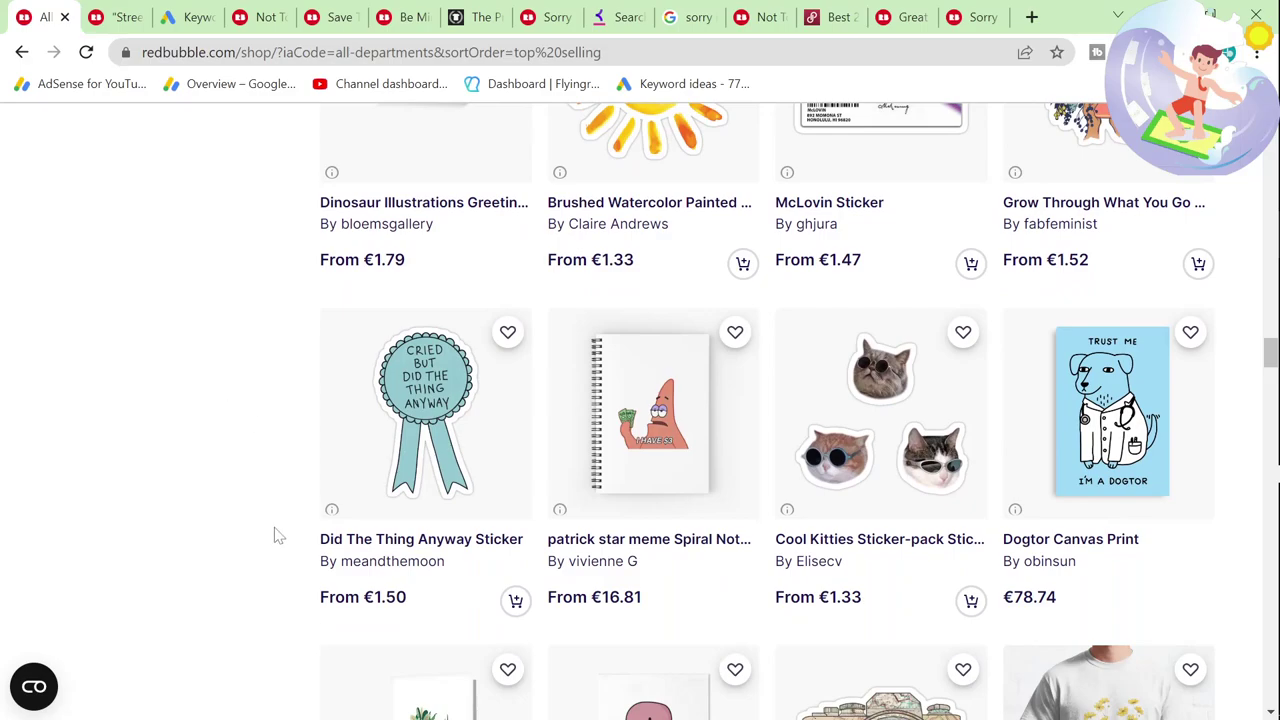
drag(278, 538, 468, 539)
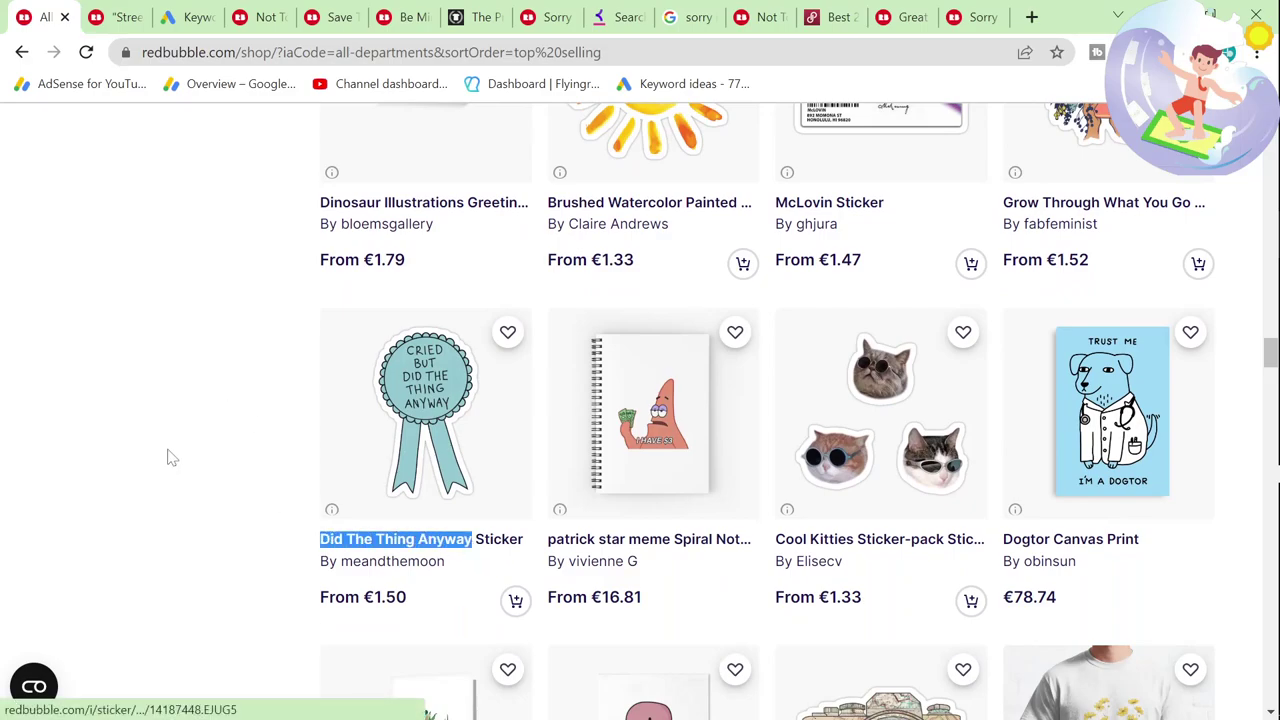
click(172, 458)
scroll(168, 452, down, 1)
Step: Look up the search volume of "trust me im a dogtor" in Google Ads Keyword Planner
click(188, 17)
click(332, 250)
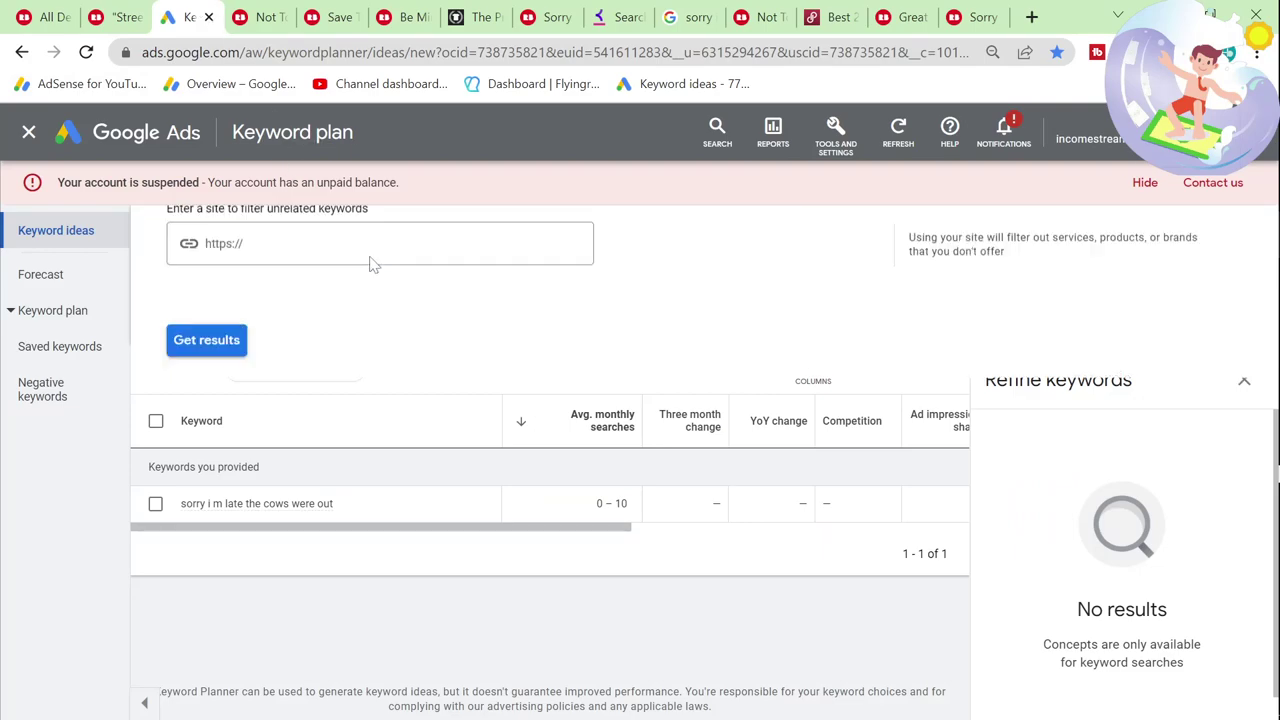
click(372, 329)
text(trust m)
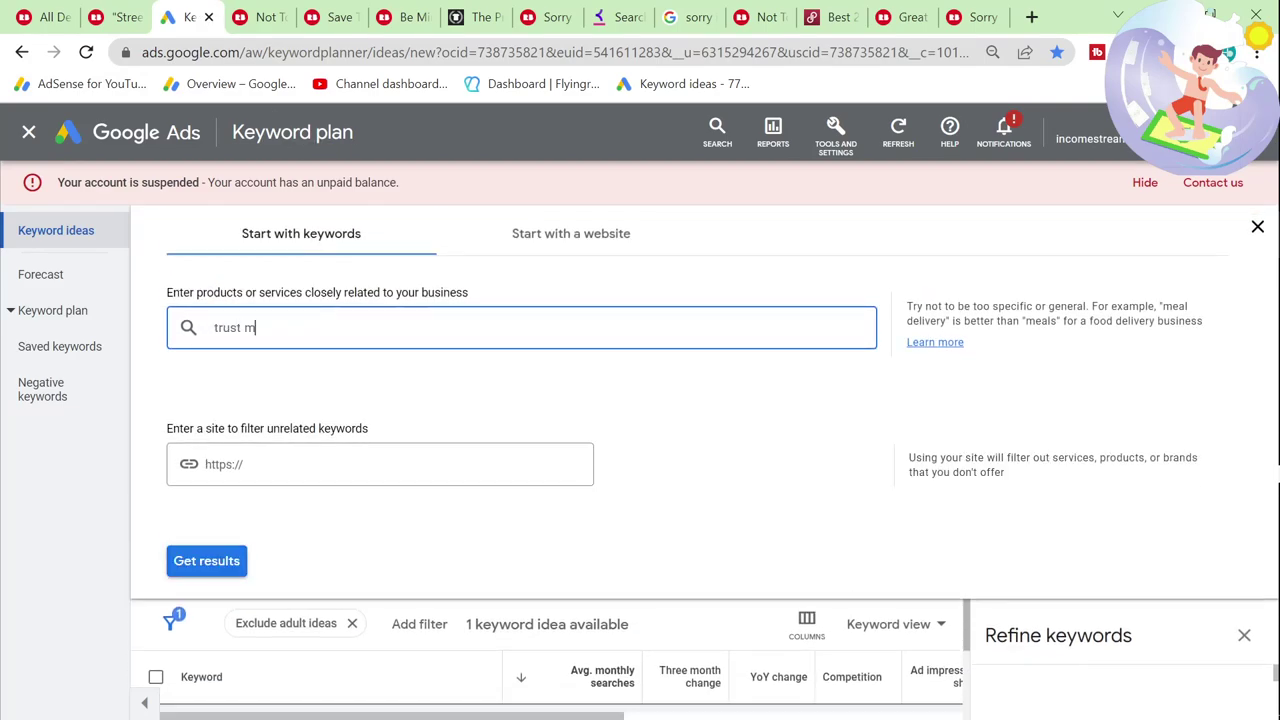
text(e im a dogtco)
key(BackSpace)
key(BackSpace)
text(or)
key(Return)
click(216, 558)
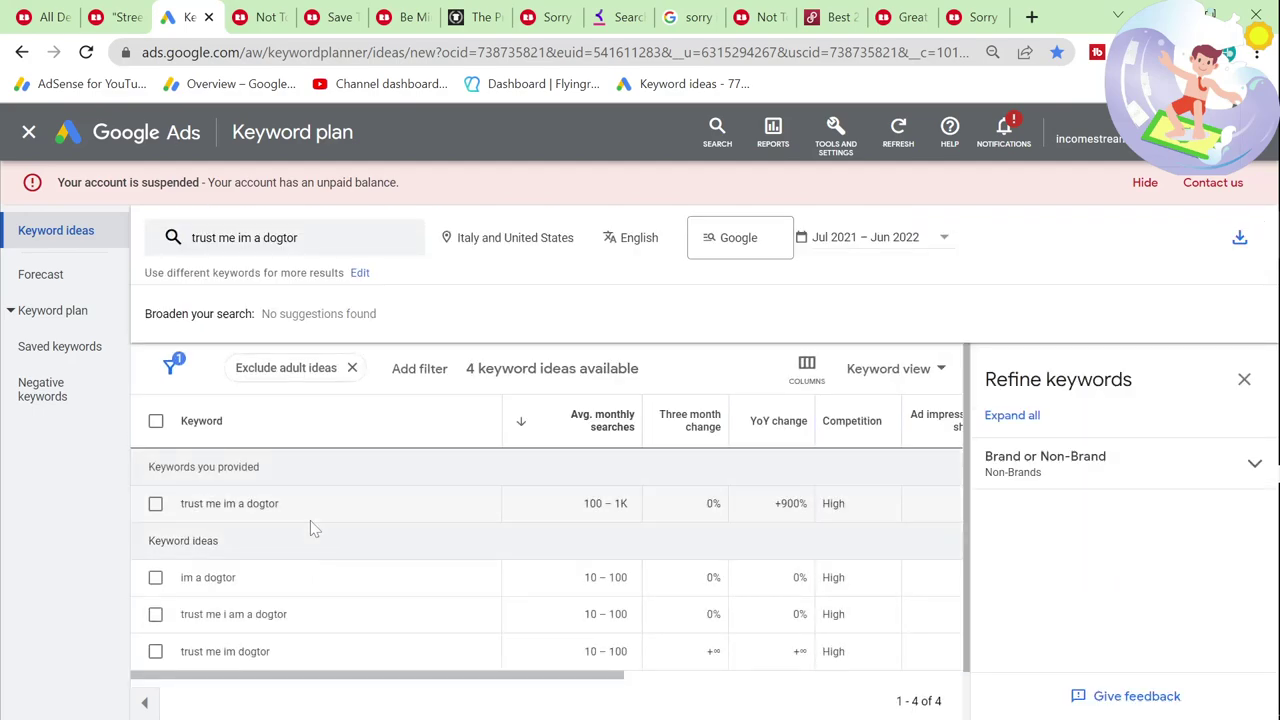
Step: Copy "trust me im a dogtor" from the keyword results, search Google for it, and find "redbub" on the results page
drag(297, 517, 172, 515)
key(ctrl+c)
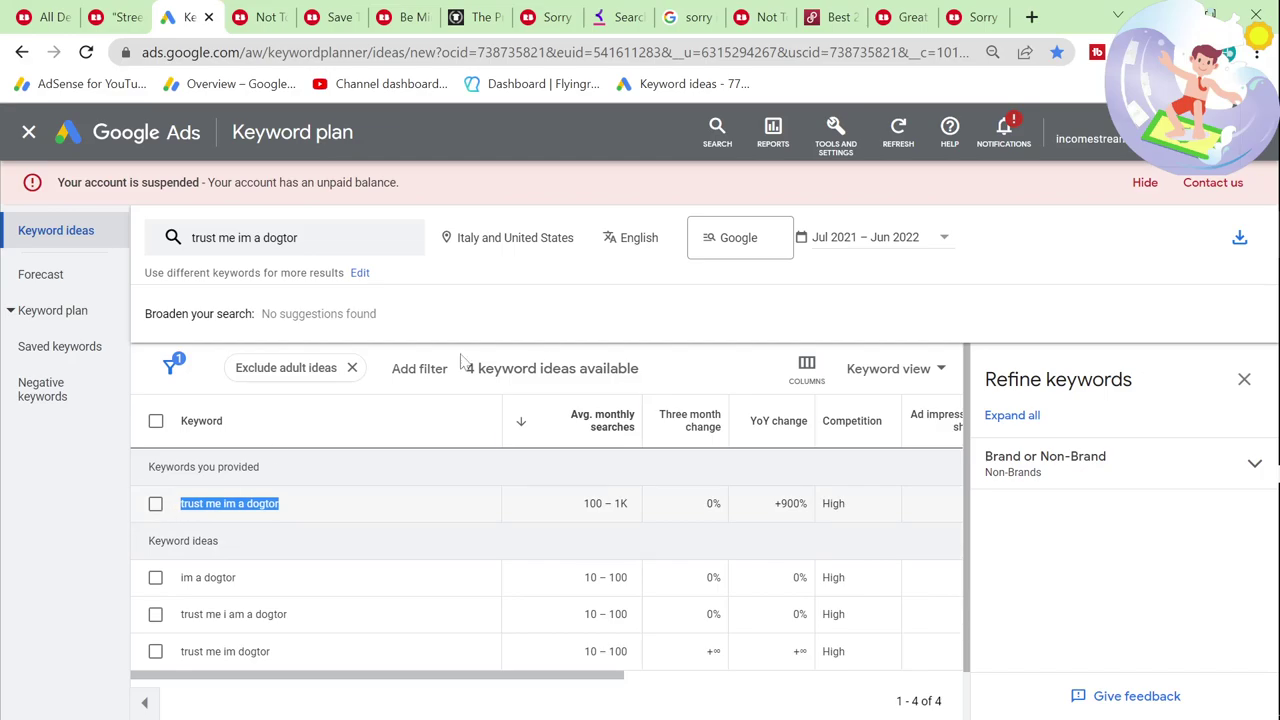
click(695, 17)
click(735, 52)
key(ctrl+v)
key(Return)
key(ctrl+f)
text(redbub)
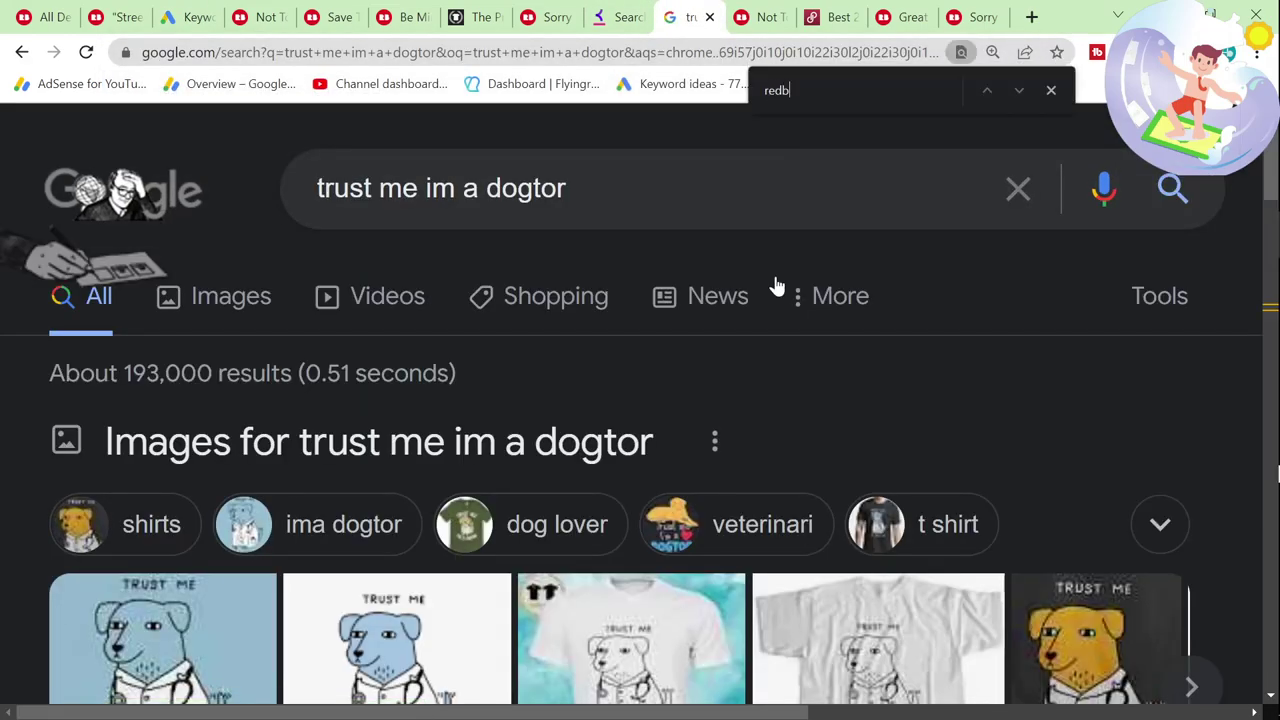
Step: Open Redbubble's "Trust Me Im Dogtor" shop page from the Google results and examine the competing designs
click(548, 403)
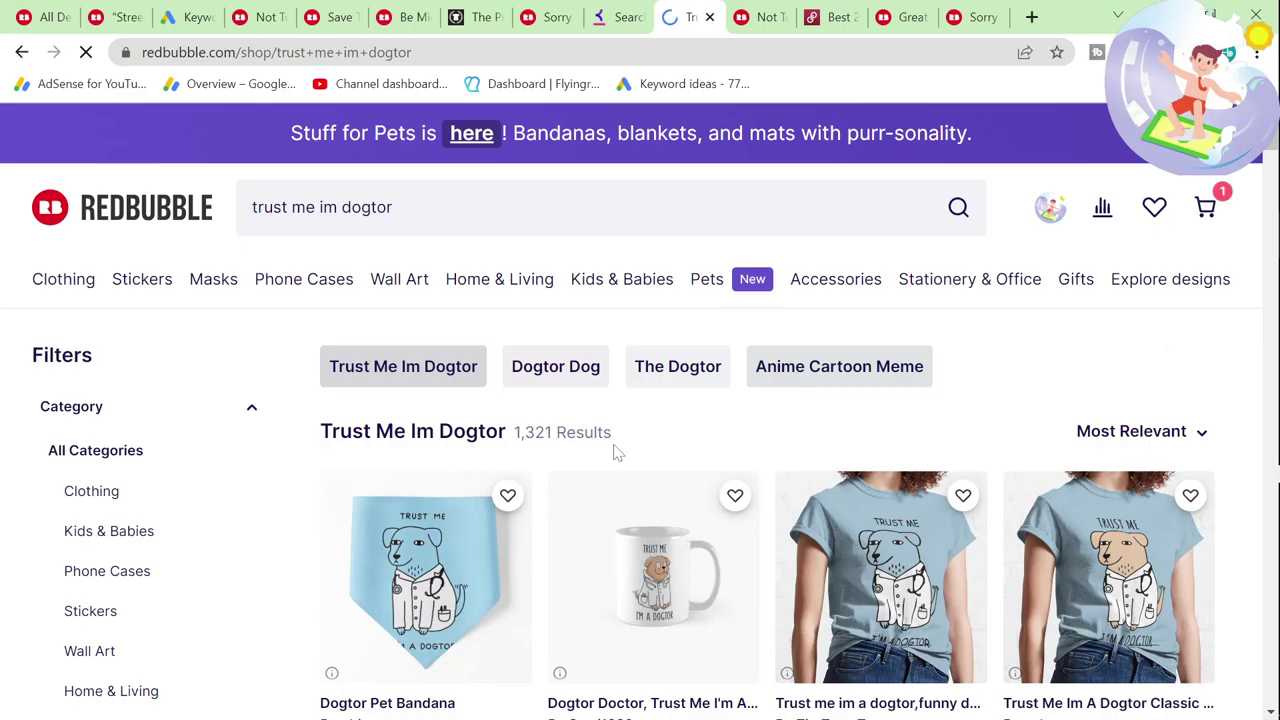
scroll(640, 470, down, 10)
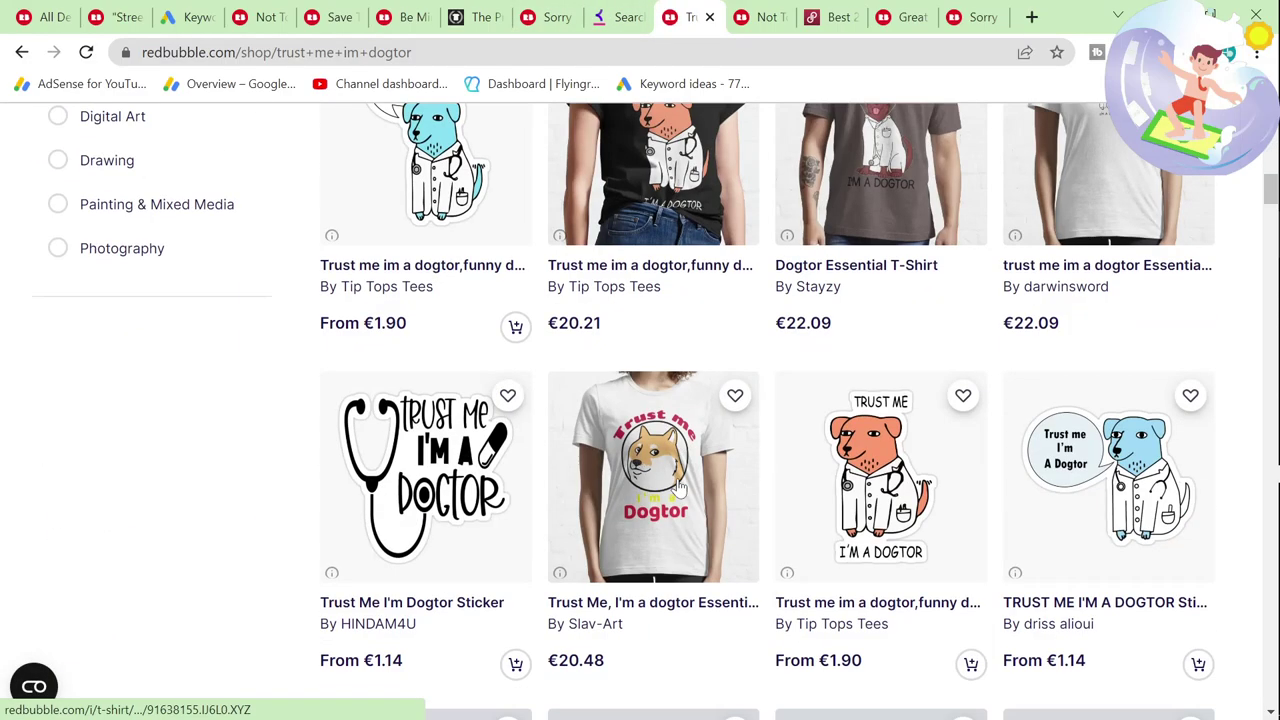
scroll(678, 487, down, 3)
scroll(678, 487, up, 15)
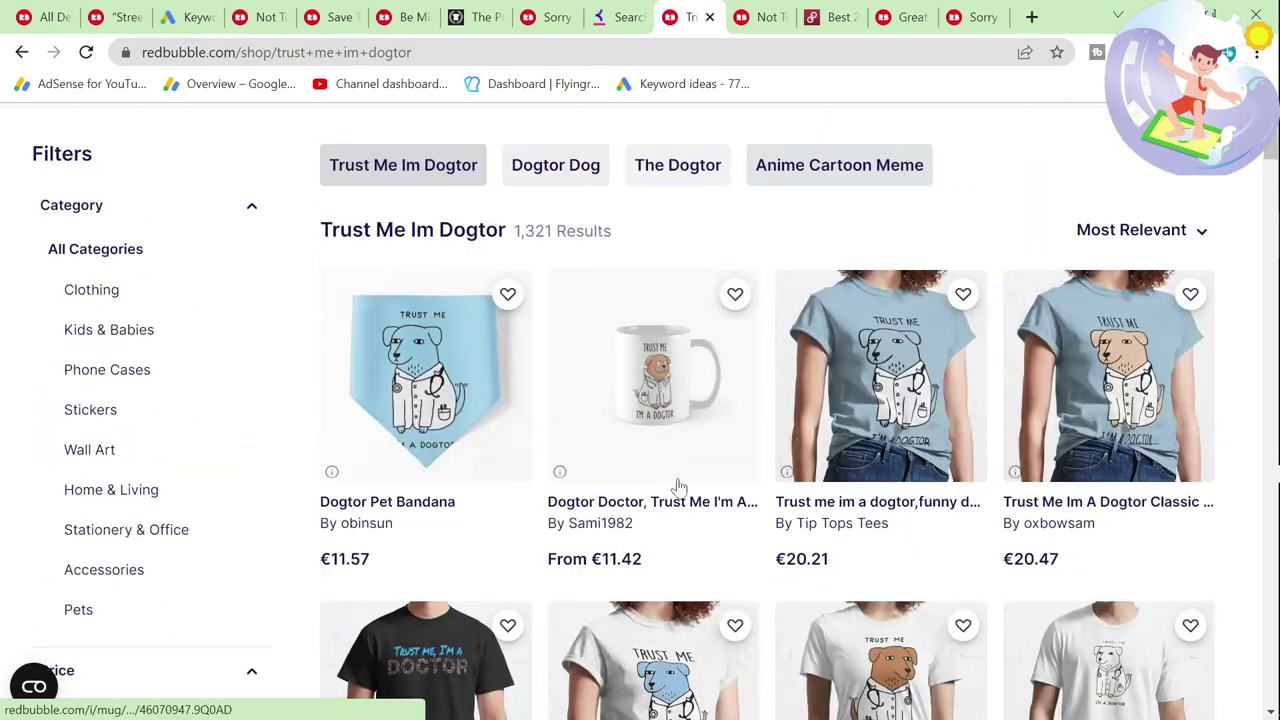
scroll(678, 487, down, 5)
scroll(672, 400, up, 5)
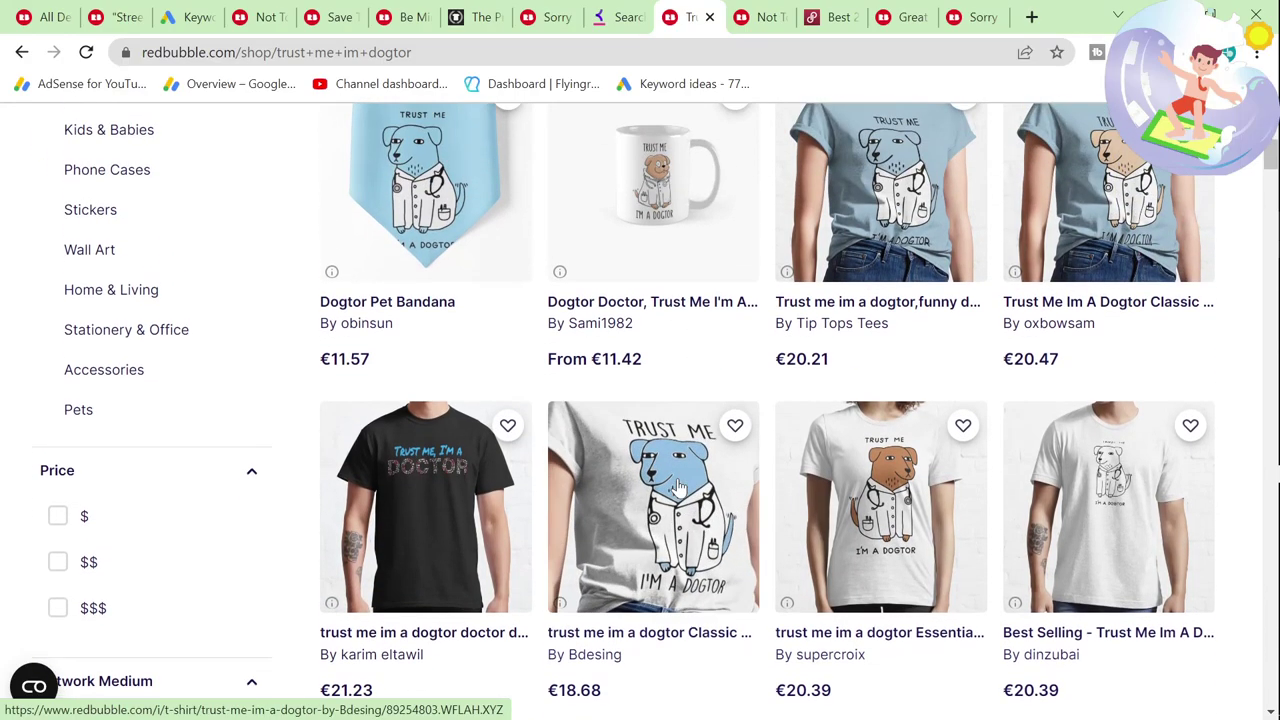
scroll(523, 503, down, 1)
scroll(523, 503, up, 3)
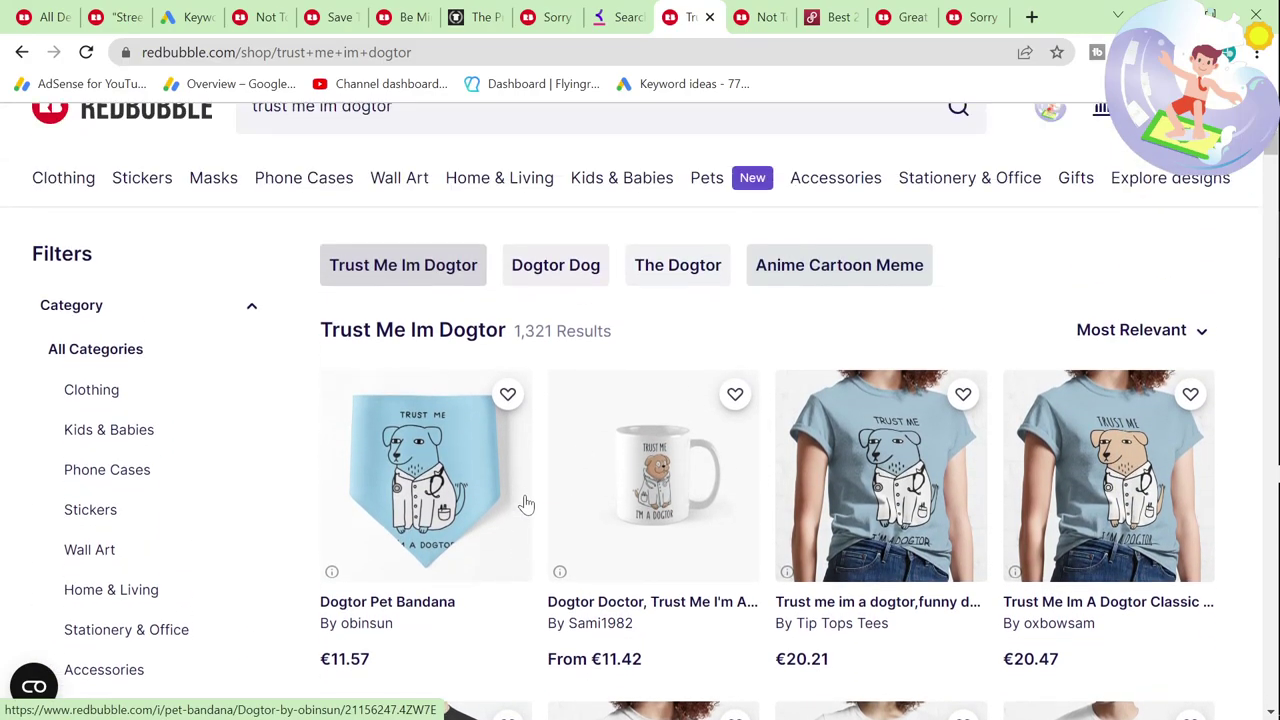
scroll(560, 530, down, 10)
scroll(590, 566, down, 10)
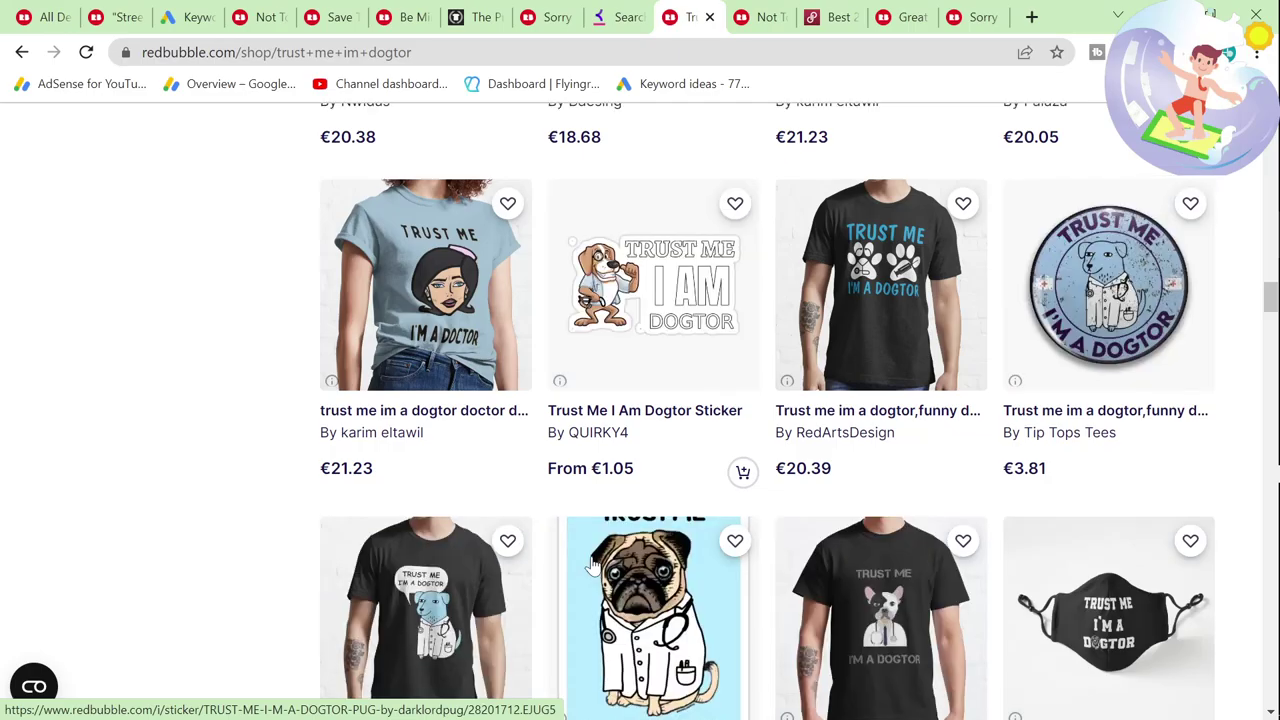
scroll(591, 566, up, 4)
Step: Search Google for "trust me im a dogtor" in another browser tab and examine the competing listings and images
click(760, 17)
text(trust me im a dogtor)
key(Return)
scroll(1276, 475, down, 10)
scroll(900, 470, up, 1)
scroll(700, 470, down, 4)
scroll(604, 471, up, 3)
scroll(563, 494, down, 1)
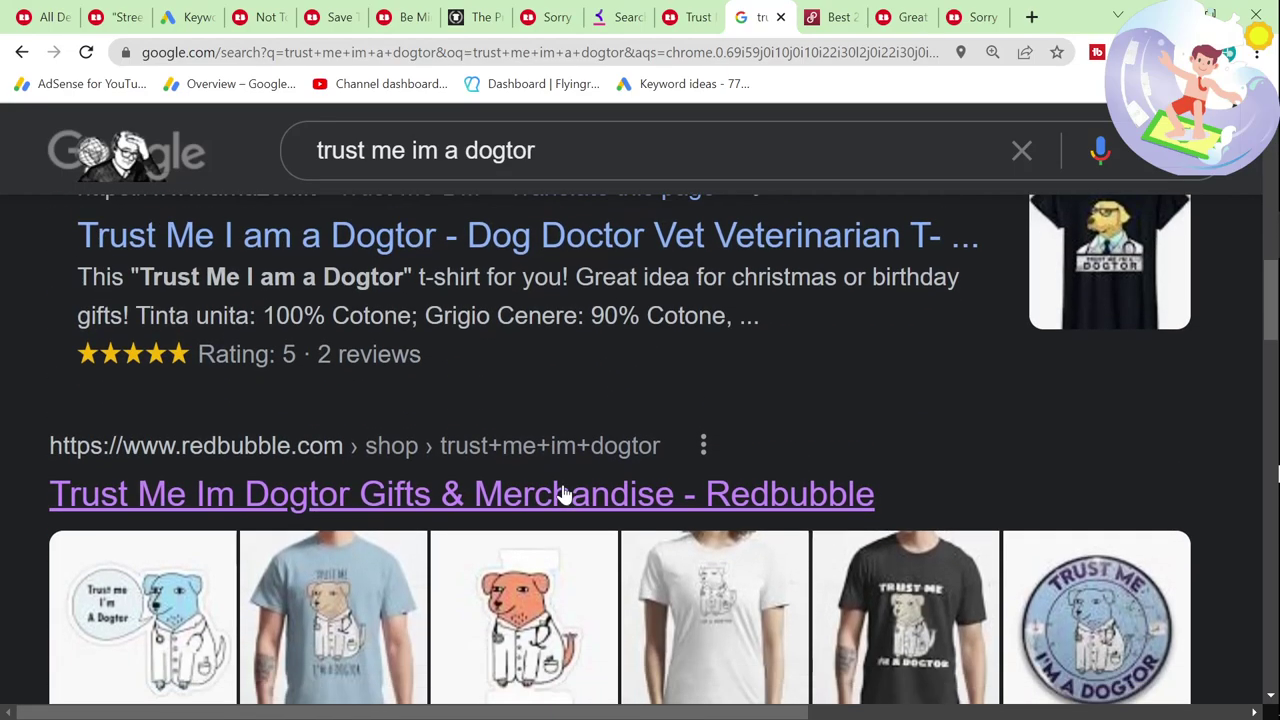
scroll(563, 494, down, 5)
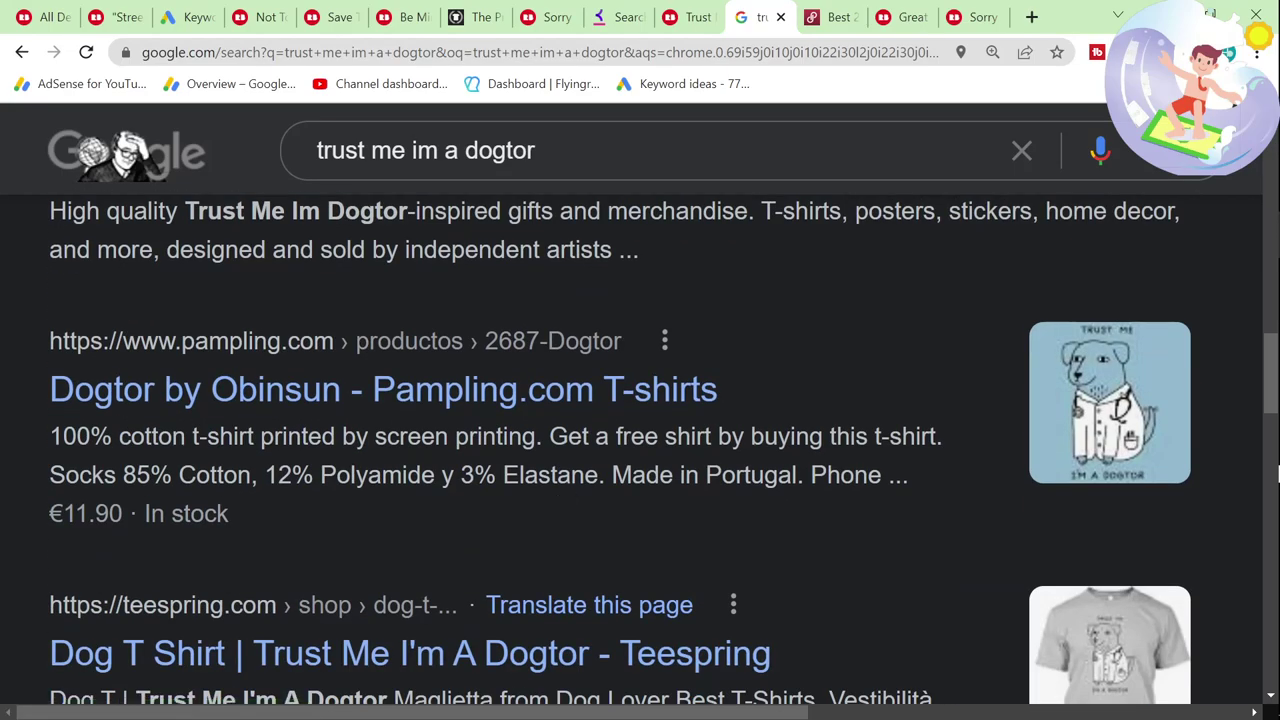
scroll(497, 460, up, 4)
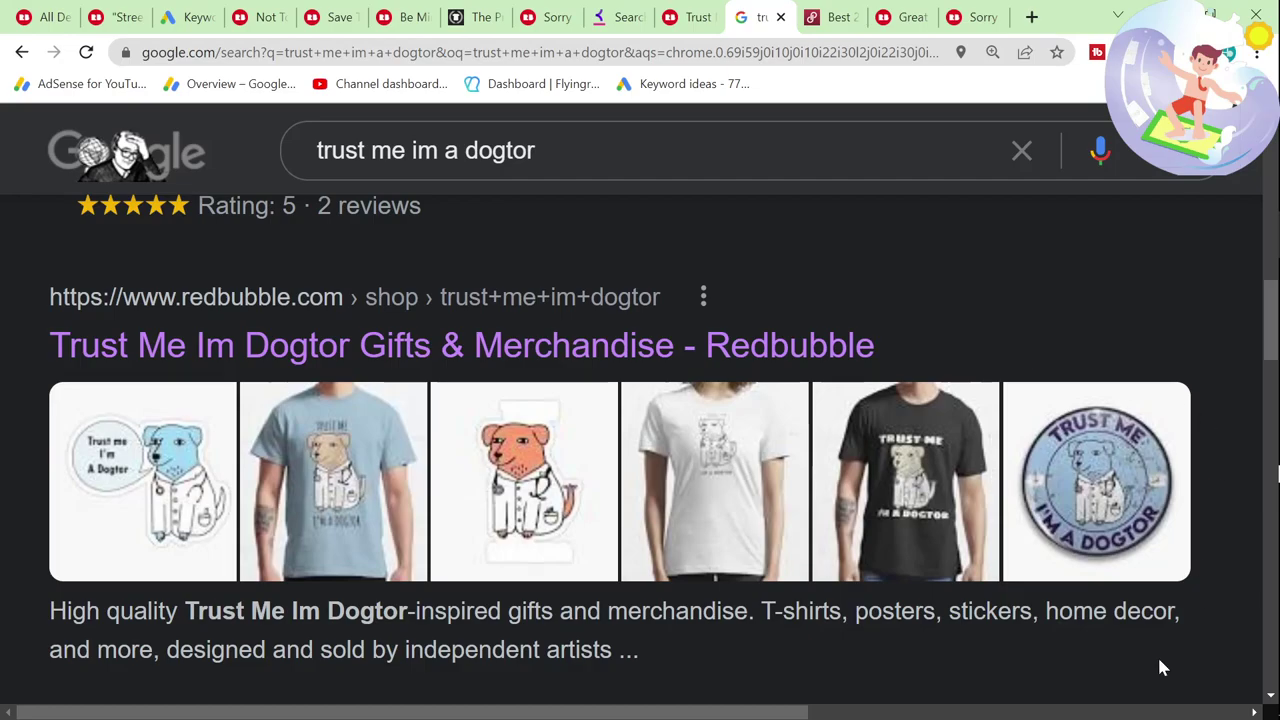
scroll(240, 475, up, 8)
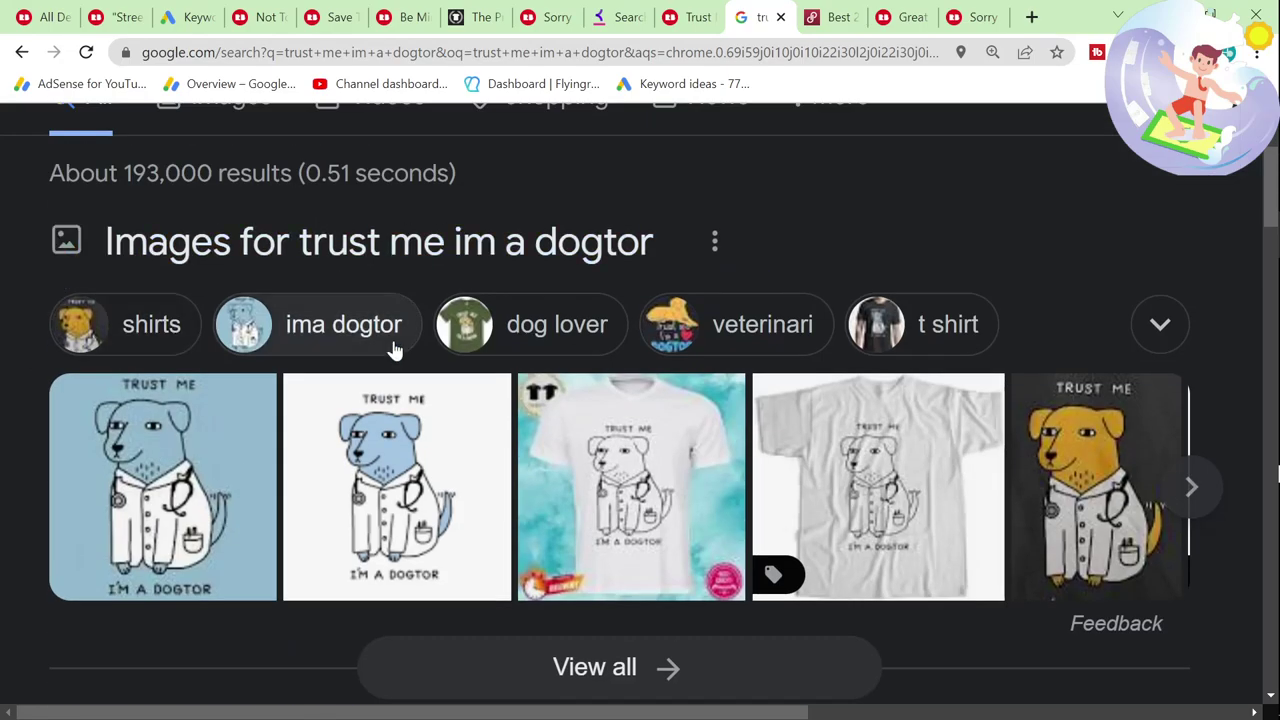
Step: Return to Keyword Tool and search for suggestions for "trust me im a"
click(658, 10)
scroll(400, 275, up, 10)
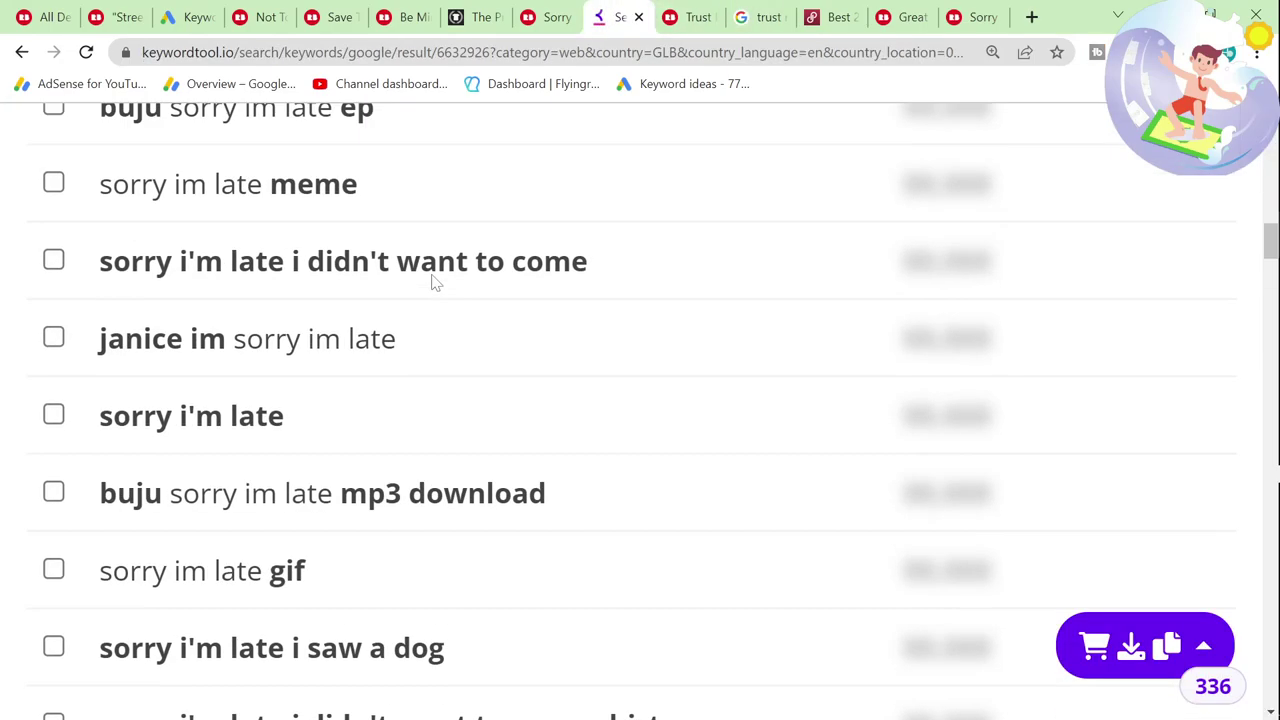
scroll(450, 275, up, 2)
double_click(488, 358)
key(ctrl+a)
text(trust)
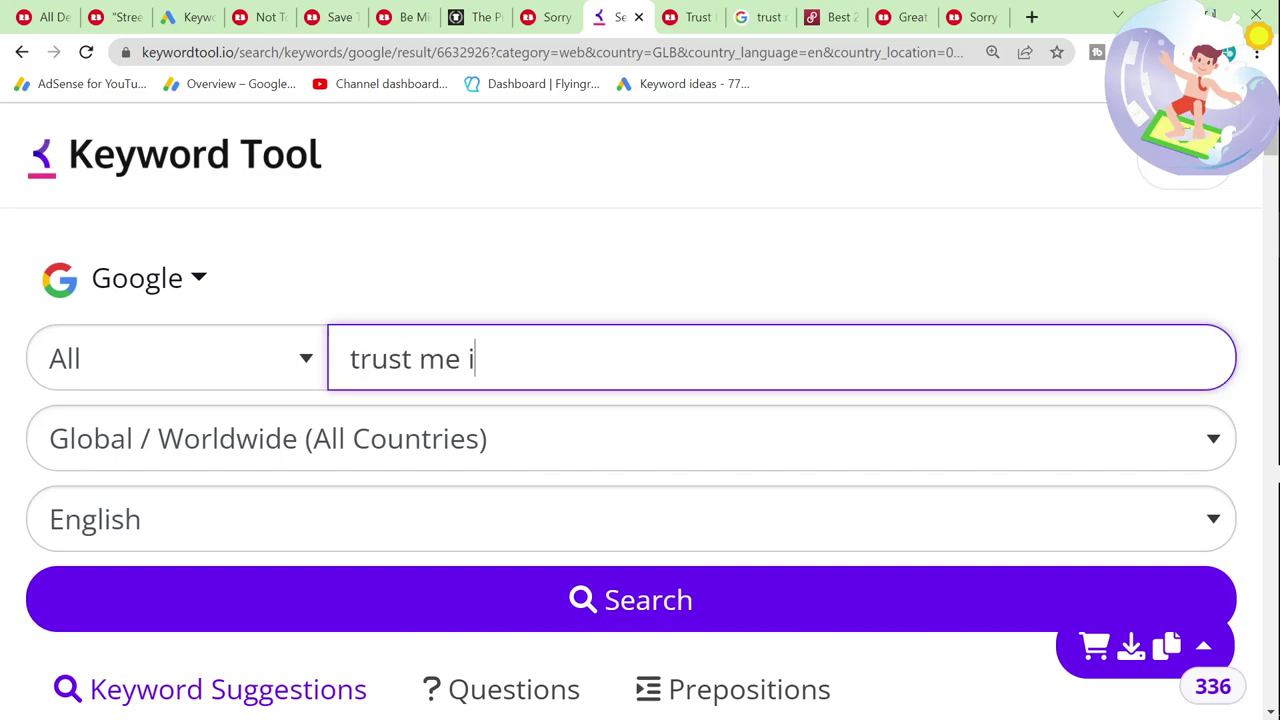
key(Return)
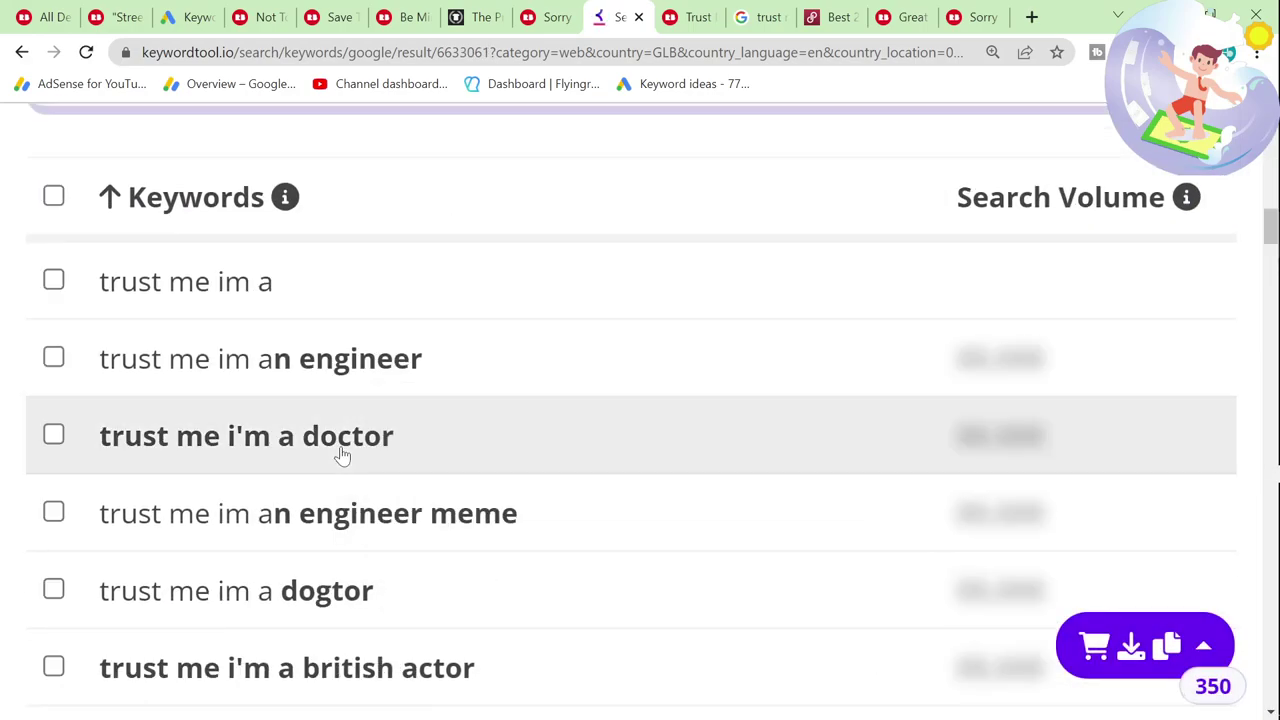
Step: Review the "trust me im a" keyword suggestions and copy "trust me i'm a dolphin"
drag(531, 537, 5, 516)
click(63, 465)
scroll(522, 568, down, 1)
drag(476, 570, 105, 582)
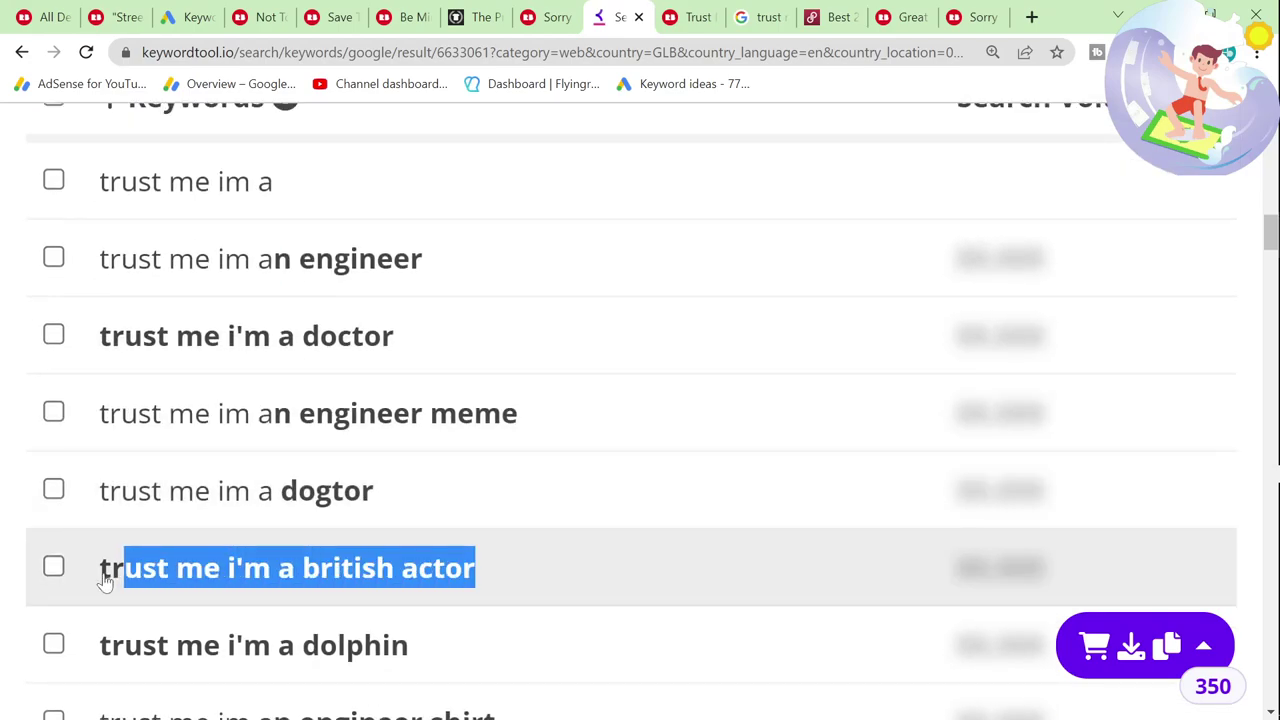
scroll(317, 594, down, 2)
drag(520, 443, 60, 445)
key(ctrl+c)
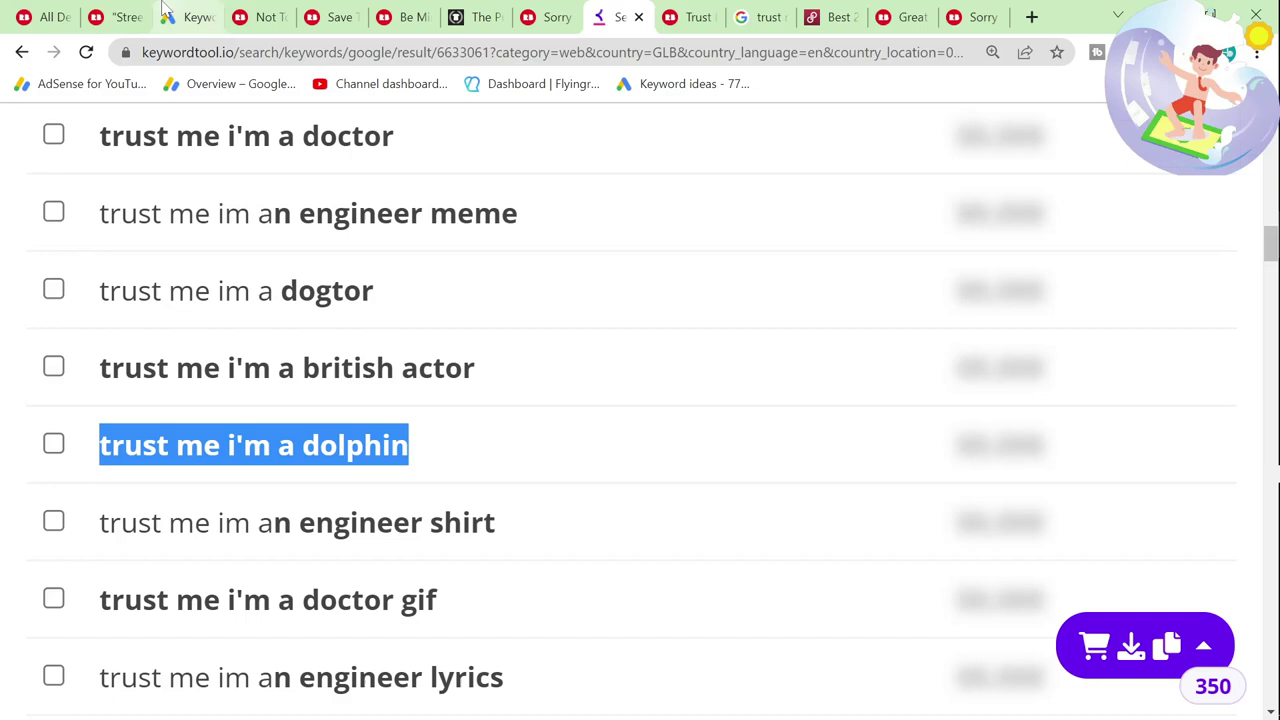
Step: Replace the keyword in Google Ads Keyword Planner with "trust me i'm a dolphin" and get its search volume
click(188, 17)
click(310, 254)
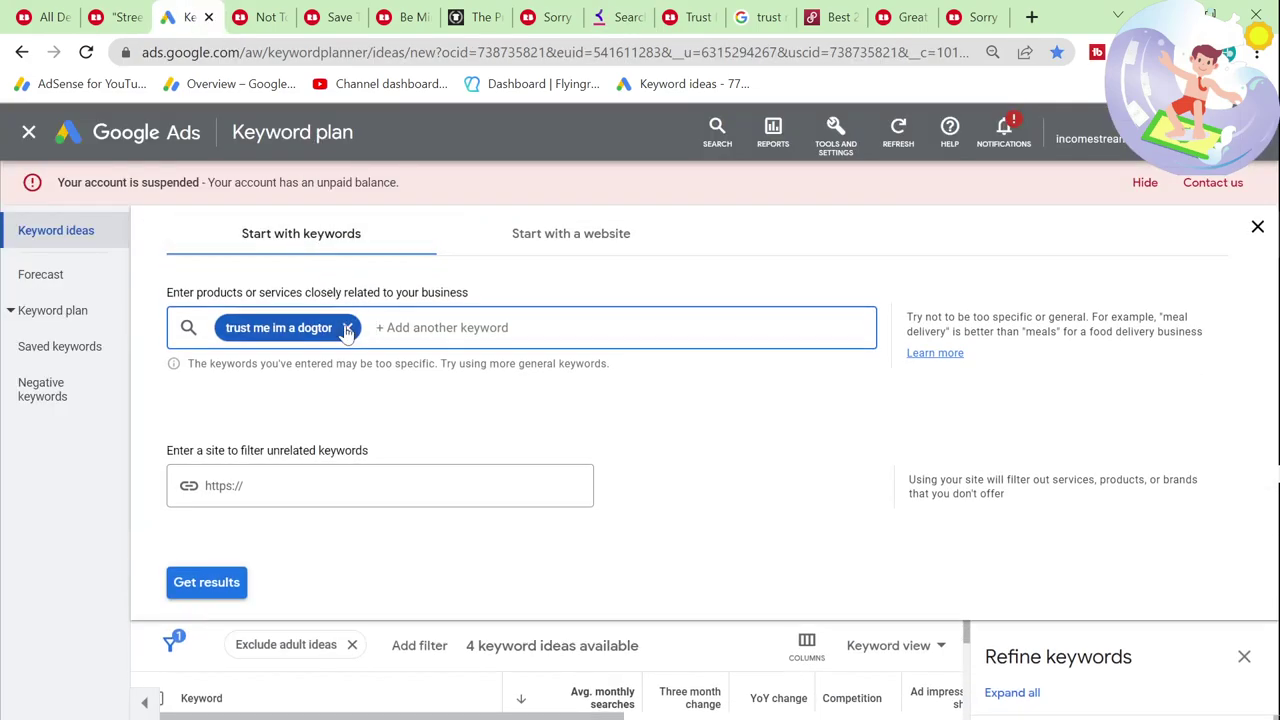
click(345, 327)
key(ctrl+v)
key(Return)
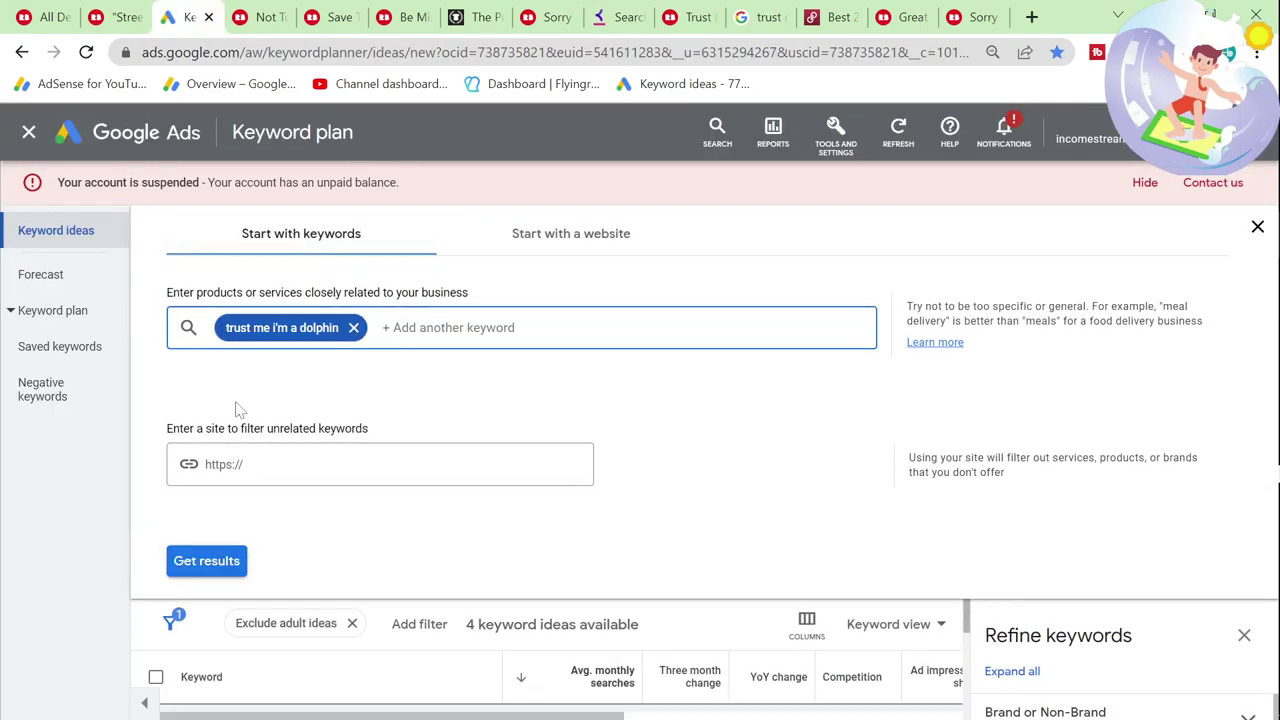
click(207, 563)
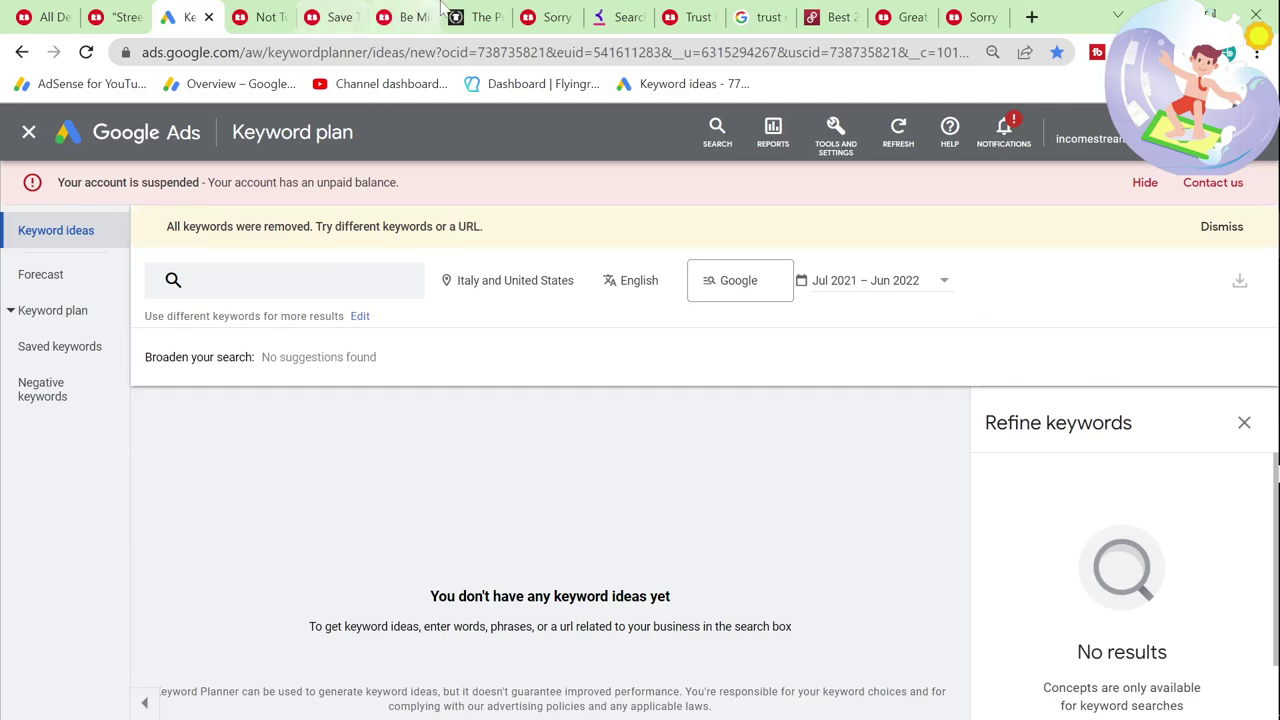
Step: Copy "trust me im an engineer shirt" from the Keyword Tool suggestions and get its search volume in Google Ads Keyword Planner
click(620, 17)
scroll(505, 451, down, 1)
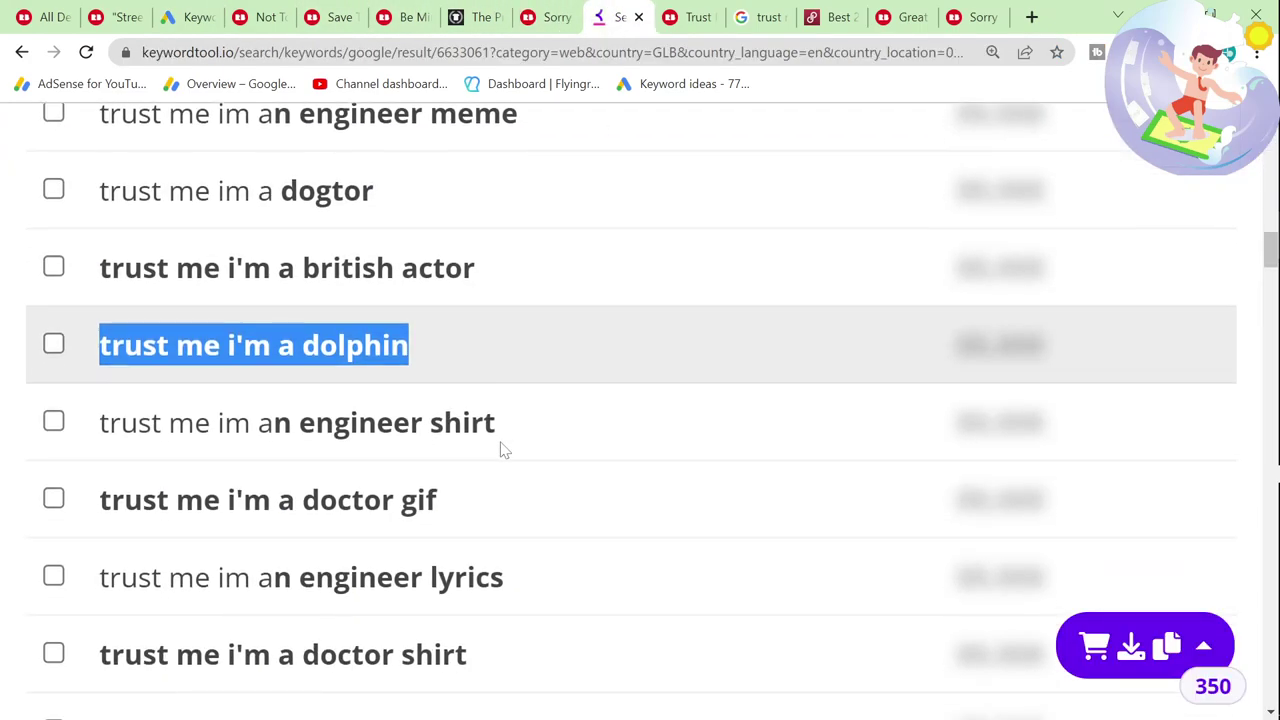
drag(498, 425, 100, 448)
key(ctrl+c)
click(185, 17)
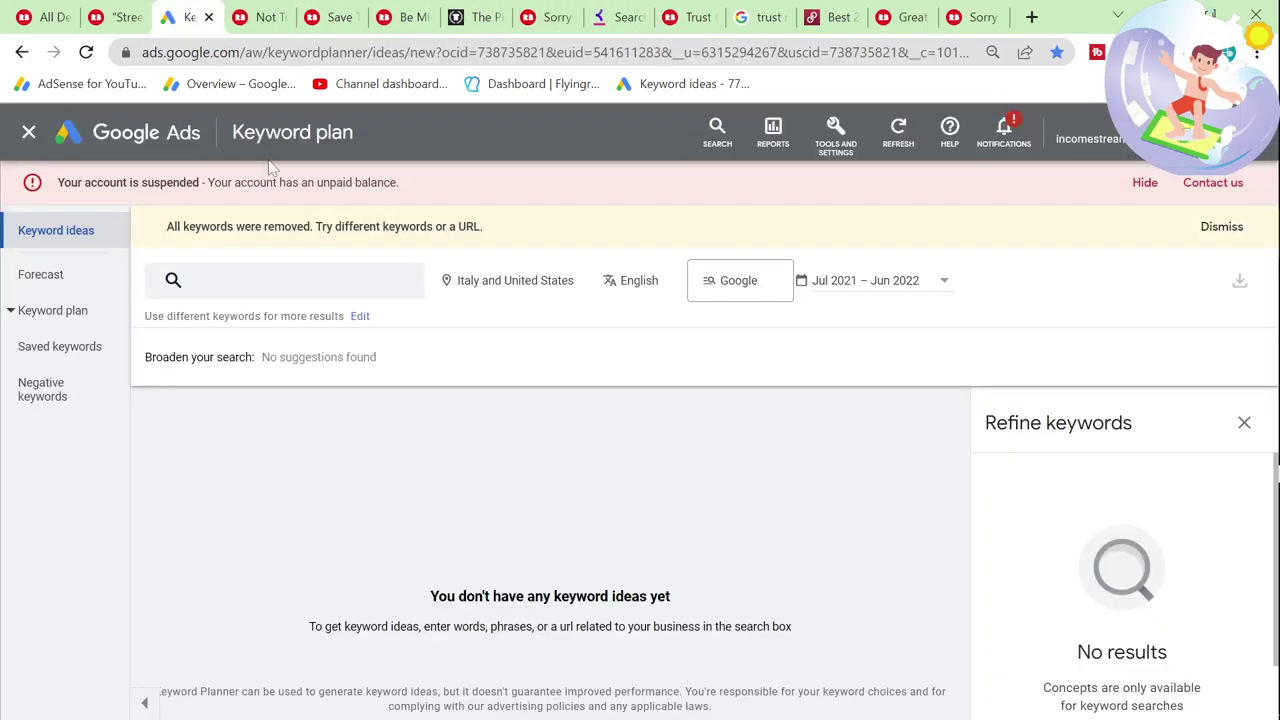
click(335, 290)
key(ctrl+v)
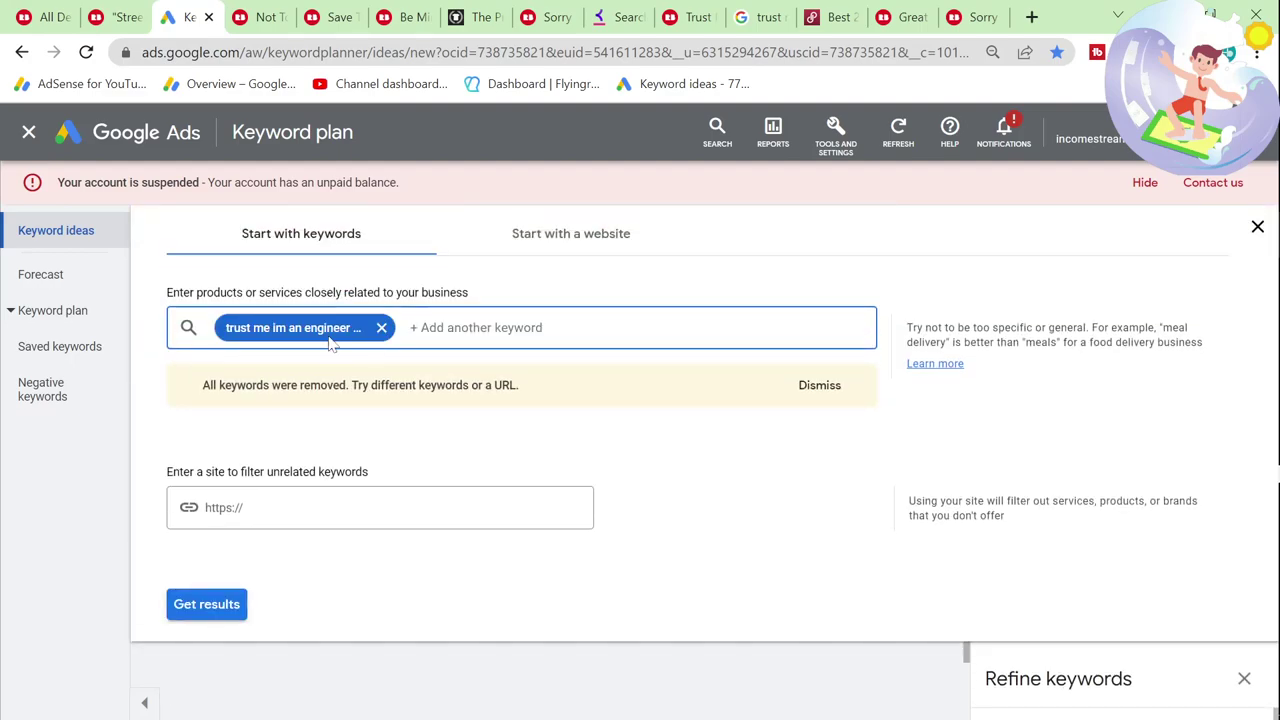
click(240, 605)
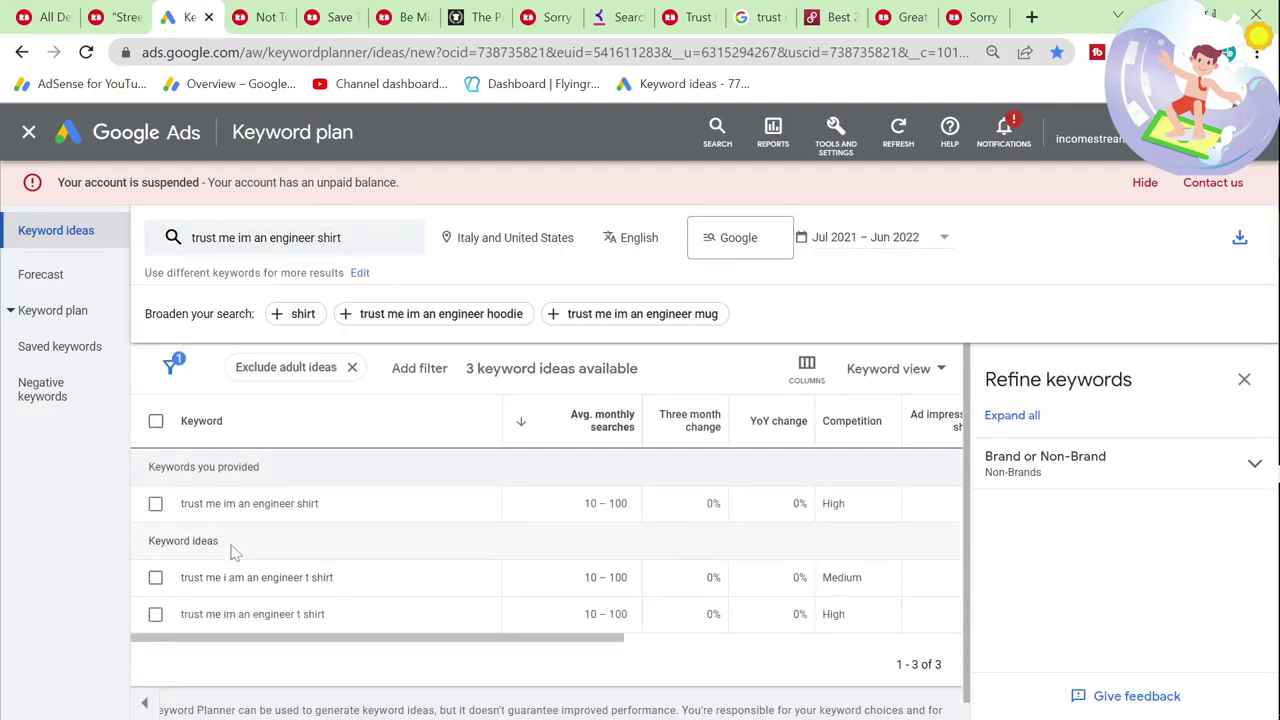
Step: Search Google for "trust me im an engineer shirt" in the Redbubble dogtor results tab and open the Redbubble T-shirts result
click(612, 12)
key(ctrl+l)
click(690, 17)
key(ctrl+l)
key(ctrl+v)
key(Return)
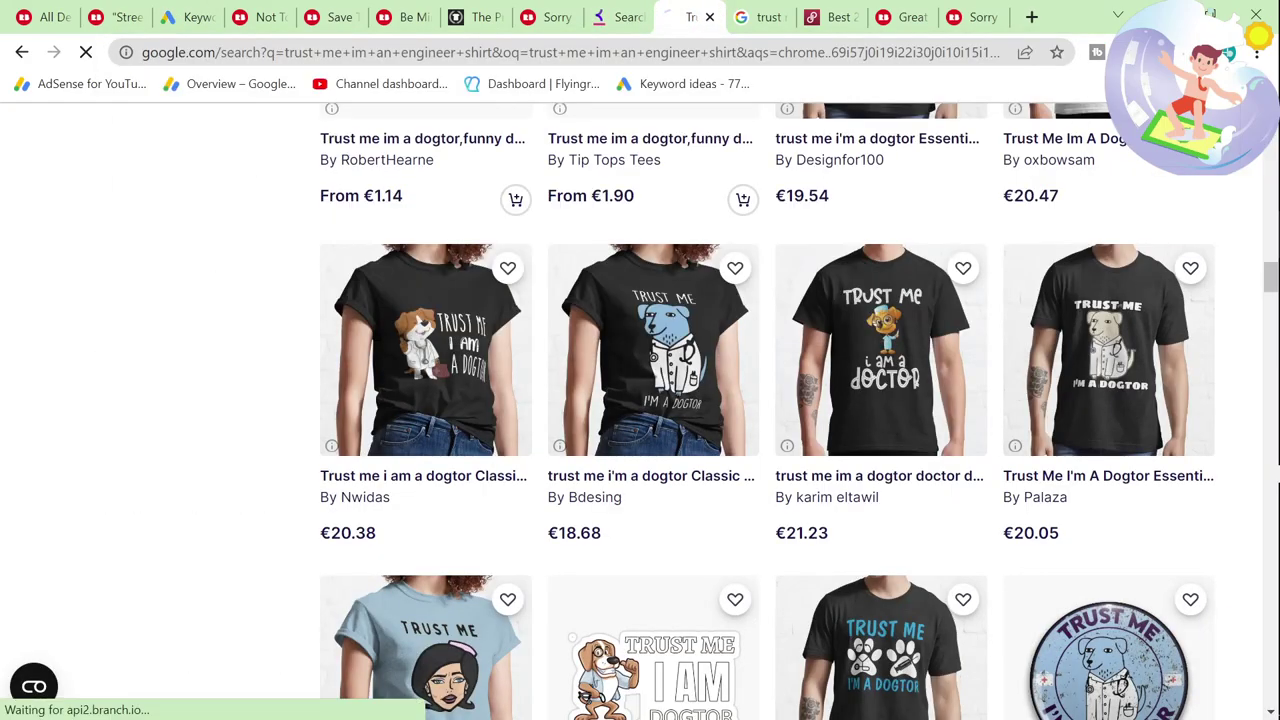
scroll(313, 468, down, 5)
scroll(313, 468, down, 4)
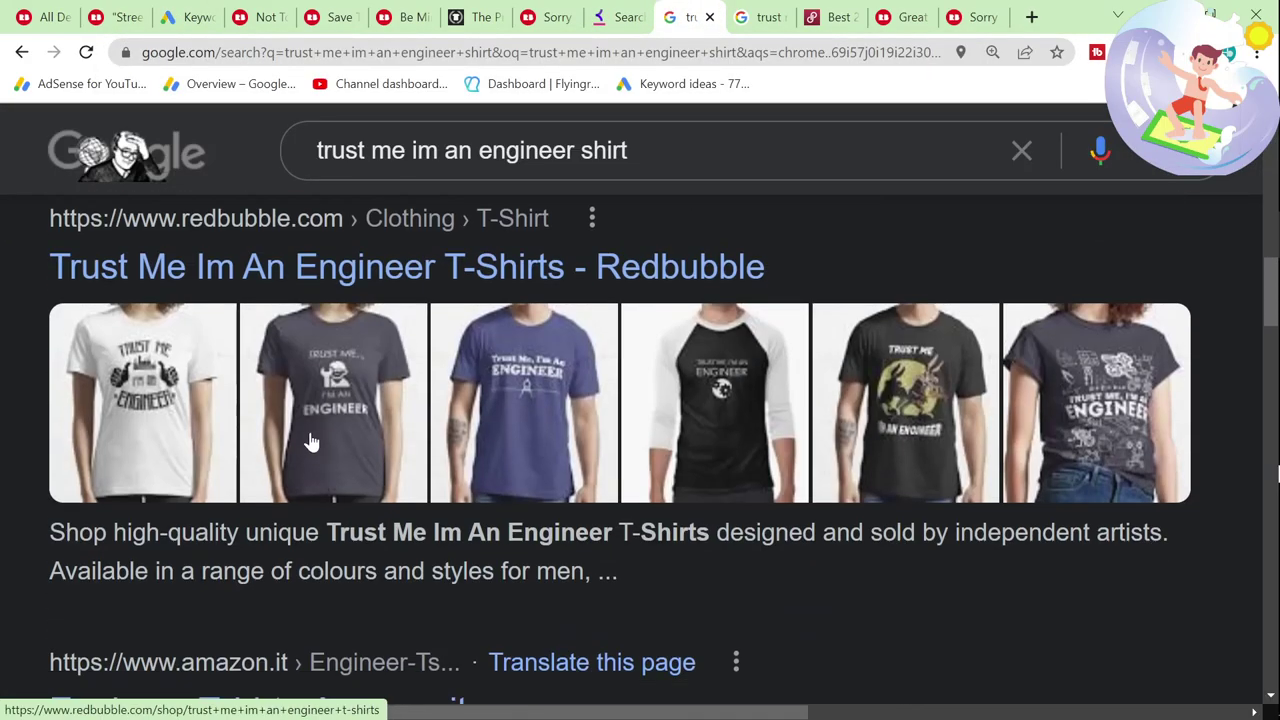
scroll(305, 420, up, 1)
click(437, 370)
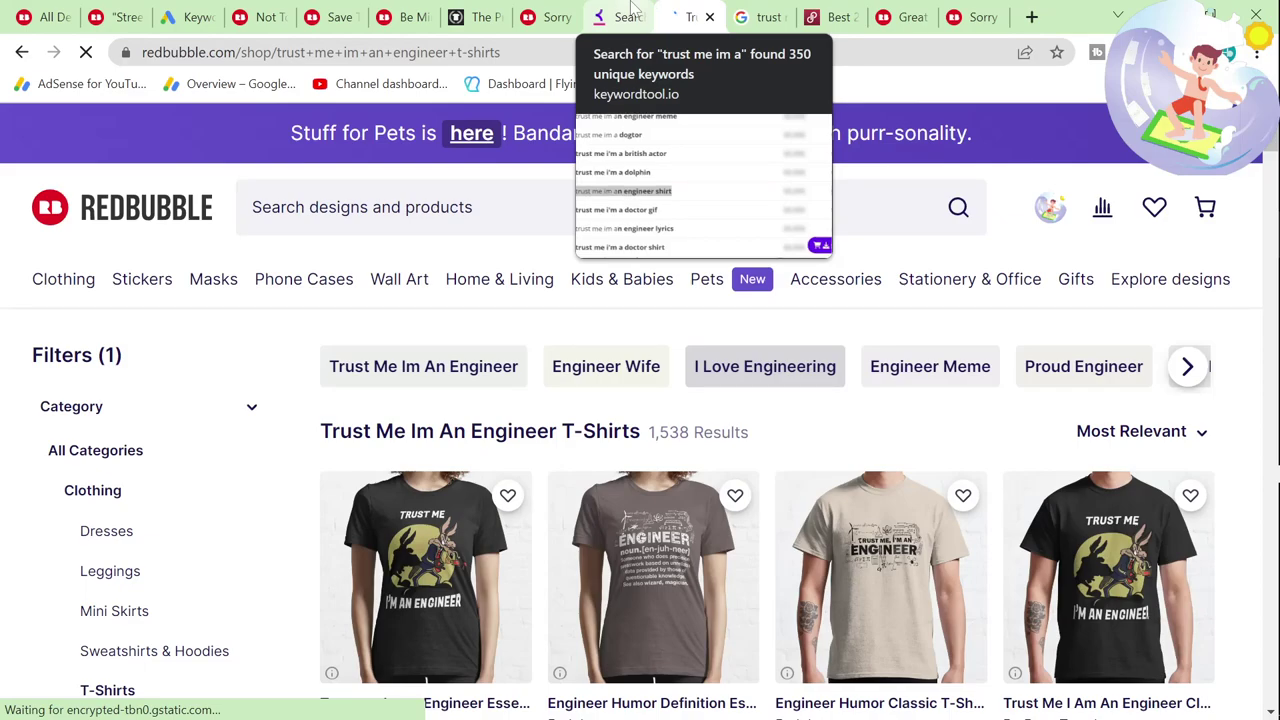
Step: Return to Keyword Tool, look through the remaining suggestions, and search for suggestions for "trust me im a shirt"
click(632, 8)
scroll(540, 430, down, 4)
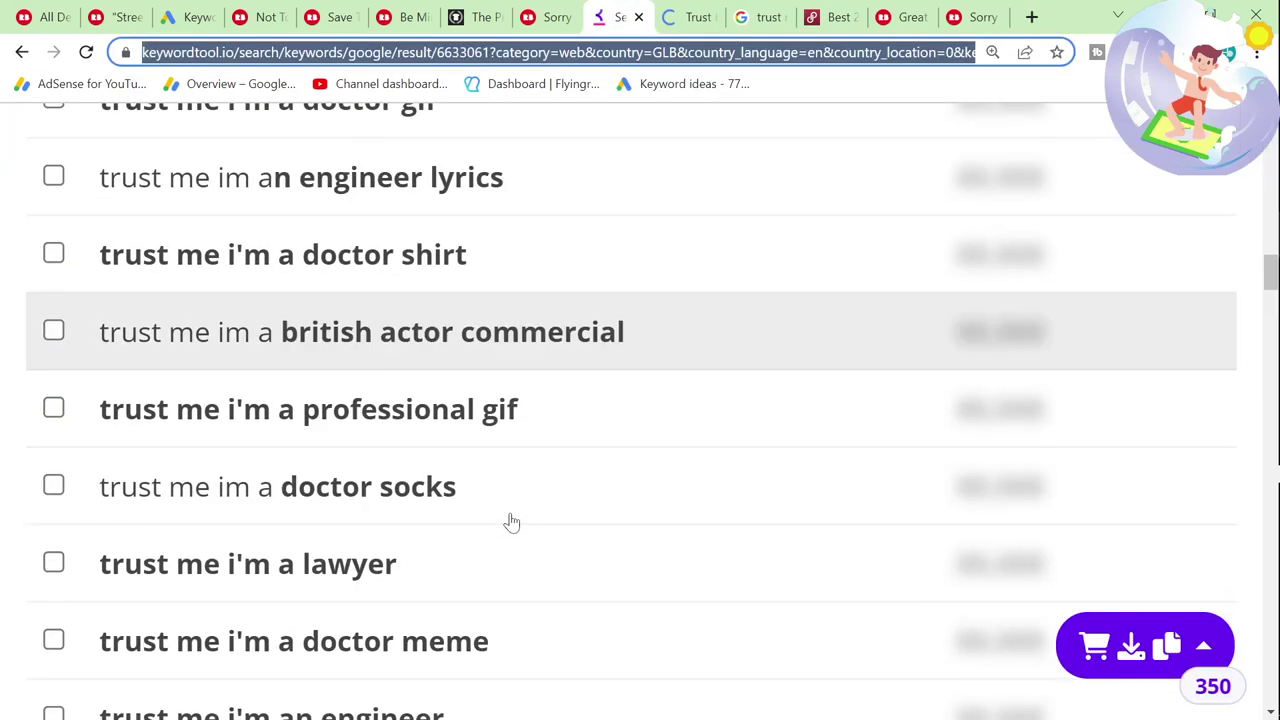
scroll(522, 488, down, 3)
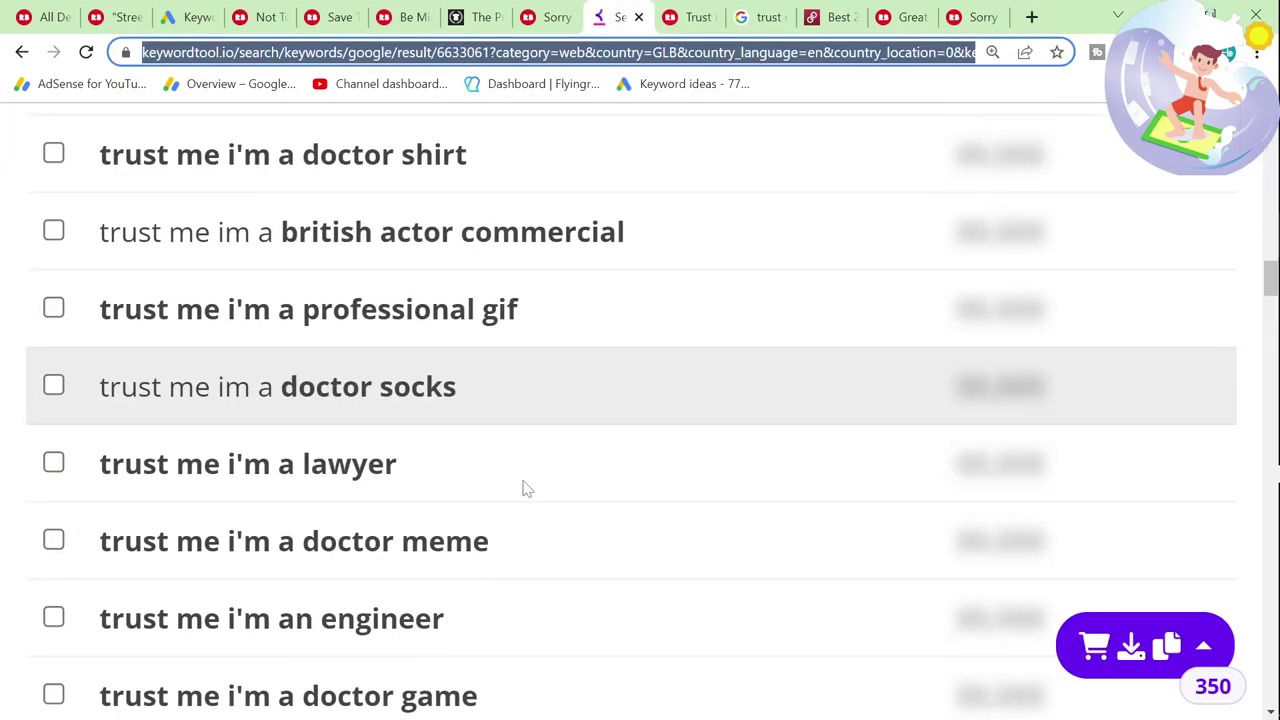
scroll(522, 488, up, 15)
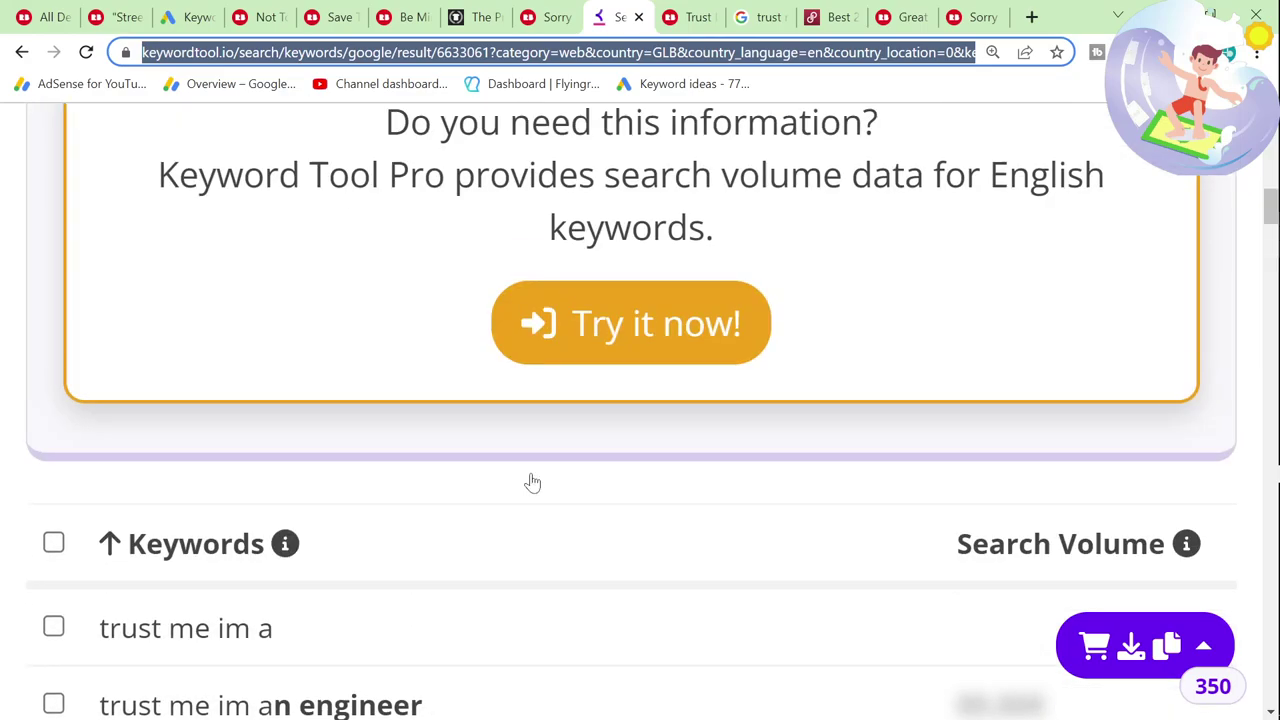
click(490, 358)
text(shirt)
key(Return)
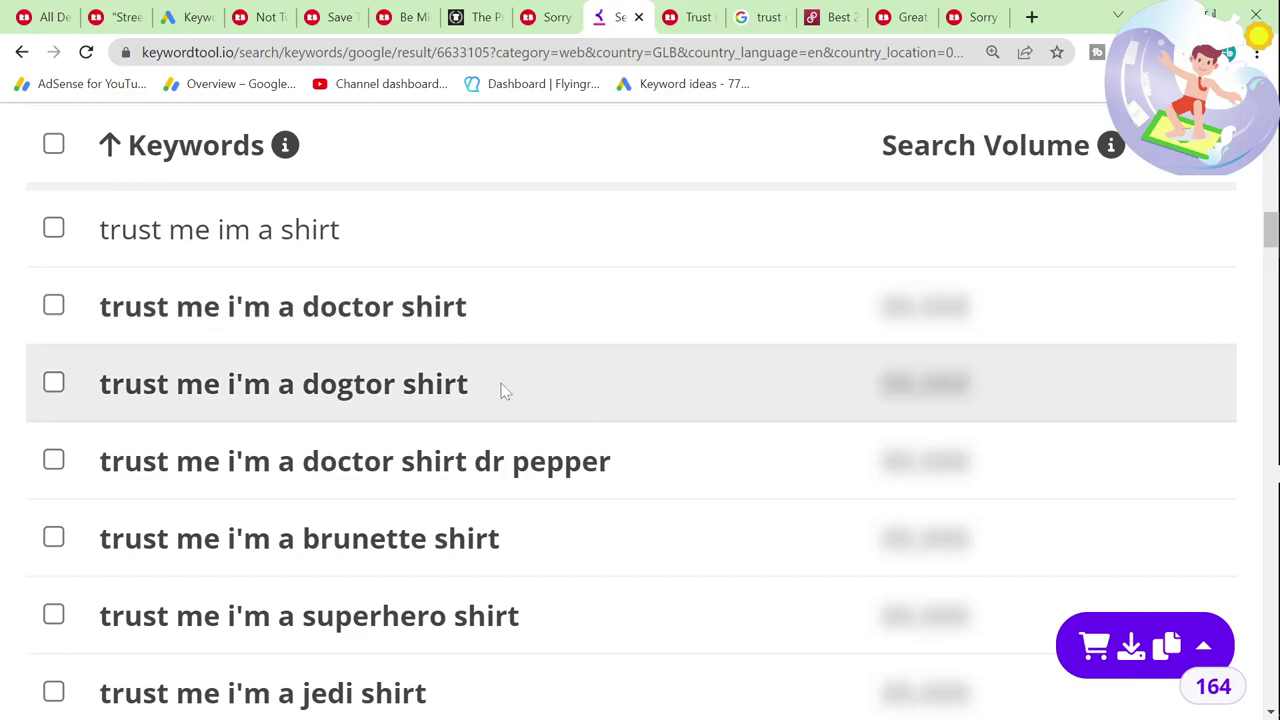
Step: Copy the suggestion "trust me i'm a brunette shirt" and get its search volume in Google Ads Keyword Planner
scroll(570, 460, down, 1)
drag(501, 438, 97, 456)
key(ctrl+c)
click(192, 17)
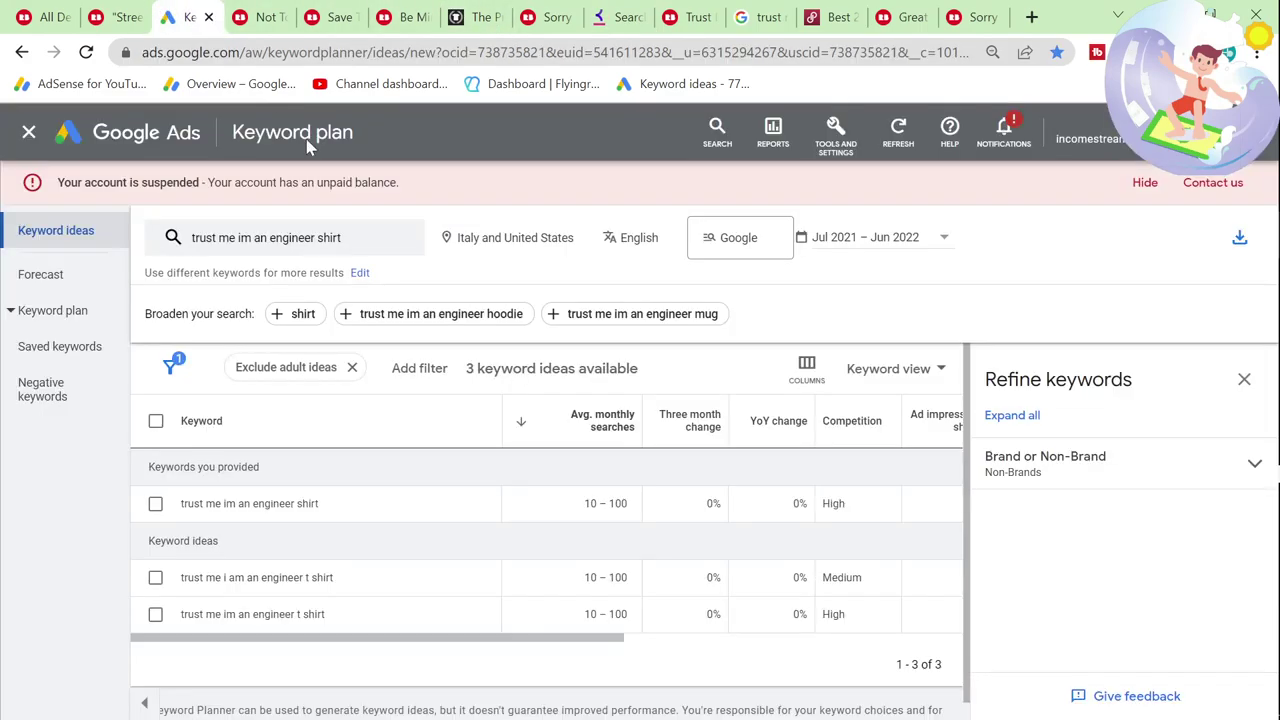
click(340, 253)
key(BackSpace)
key(ctrl+v)
click(207, 561)
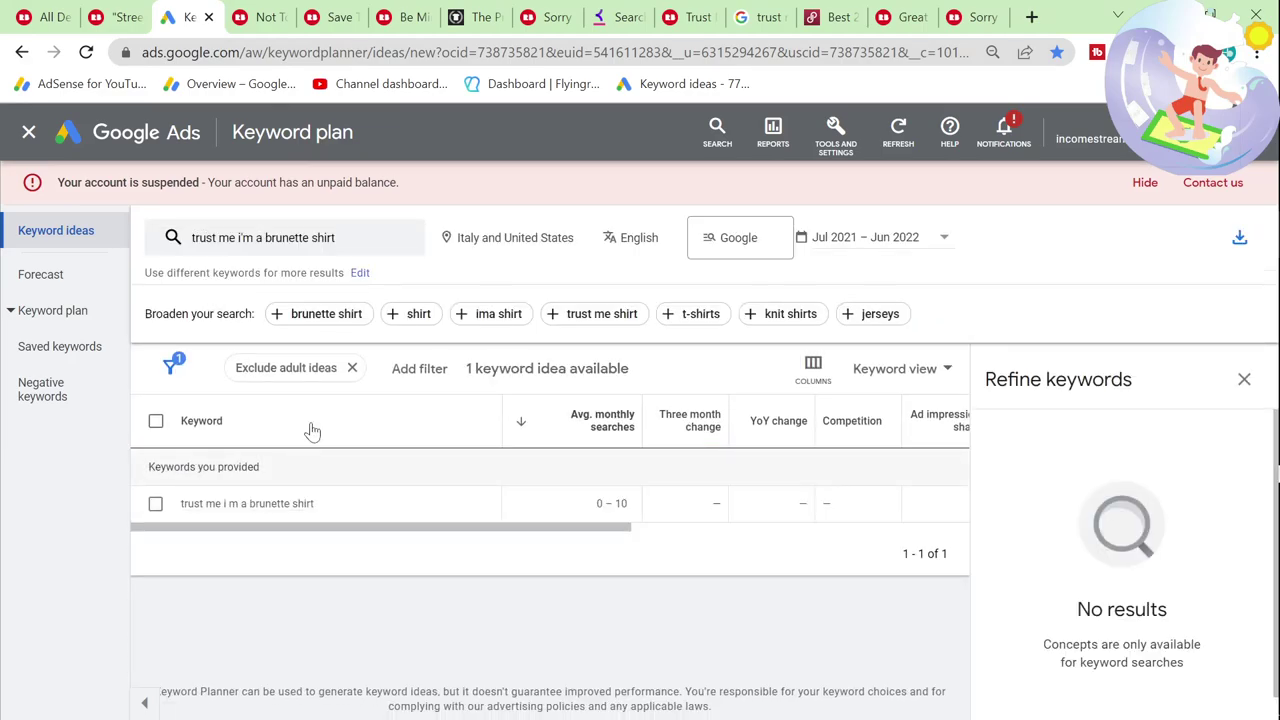
Step: Shorten the Keyword Planner keyword to "trust me i'm a brunette" and get its search volume
click(316, 243)
key(BackSpace)
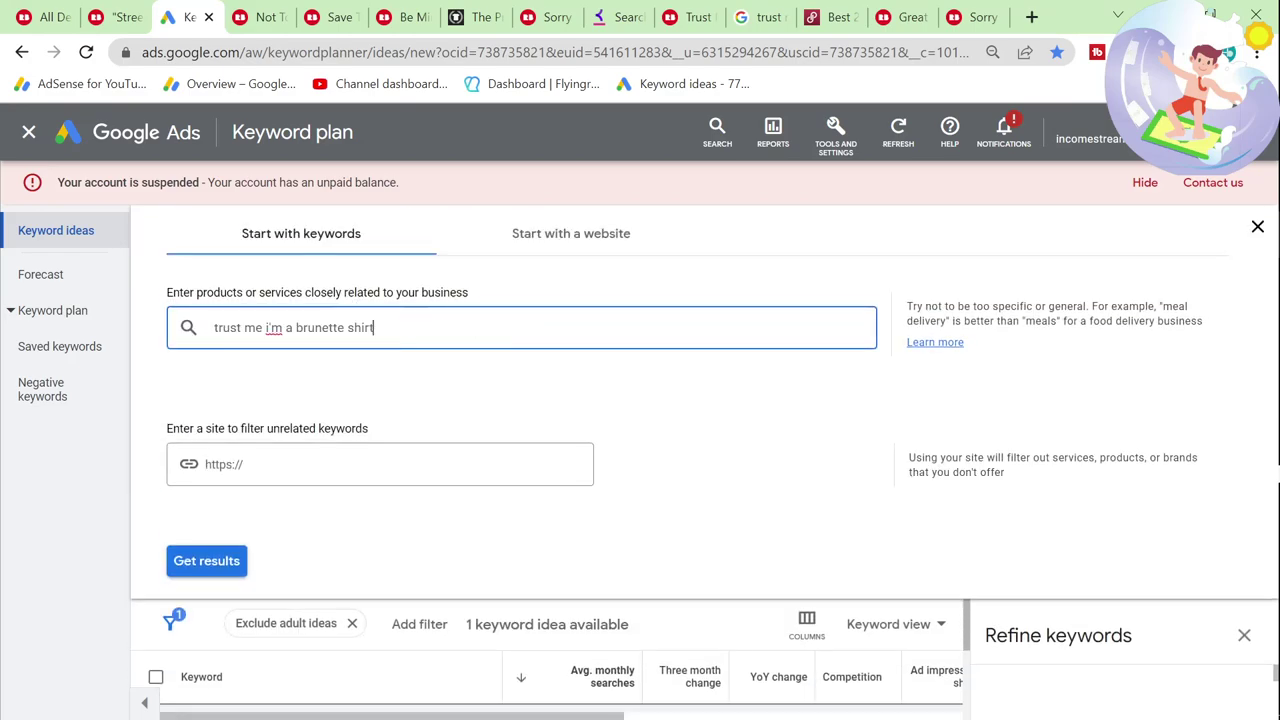
key(Return)
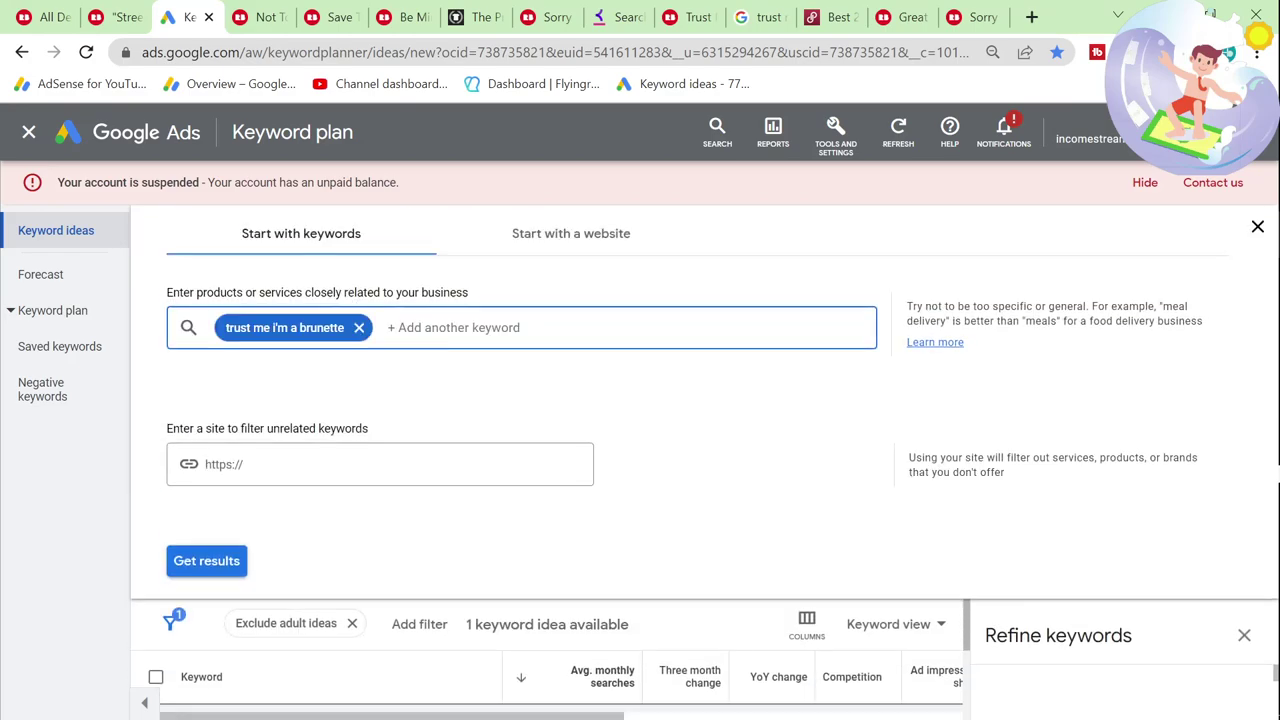
click(358, 328)
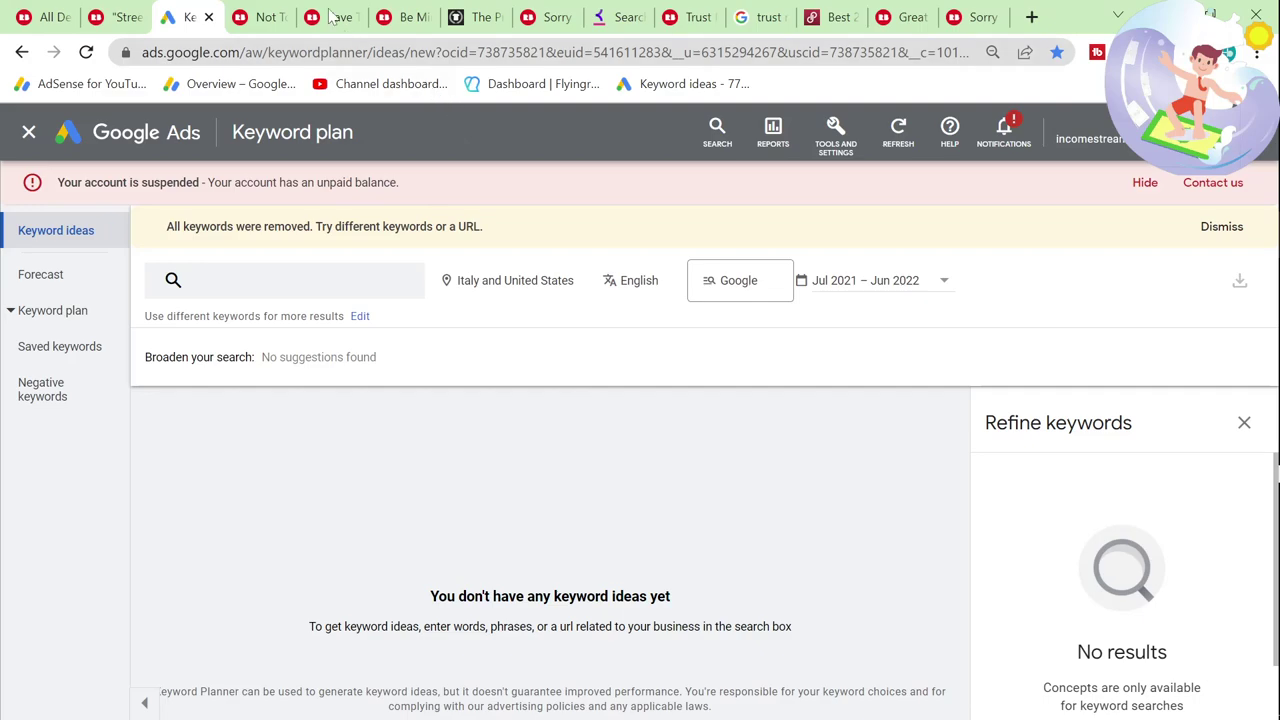
Step: Copy "trust me i'm a pilot shirt" from the Keyword Tool suggestions and get its search volume in Keyword Planner
click(620, 17)
scroll(476, 329, down, 2)
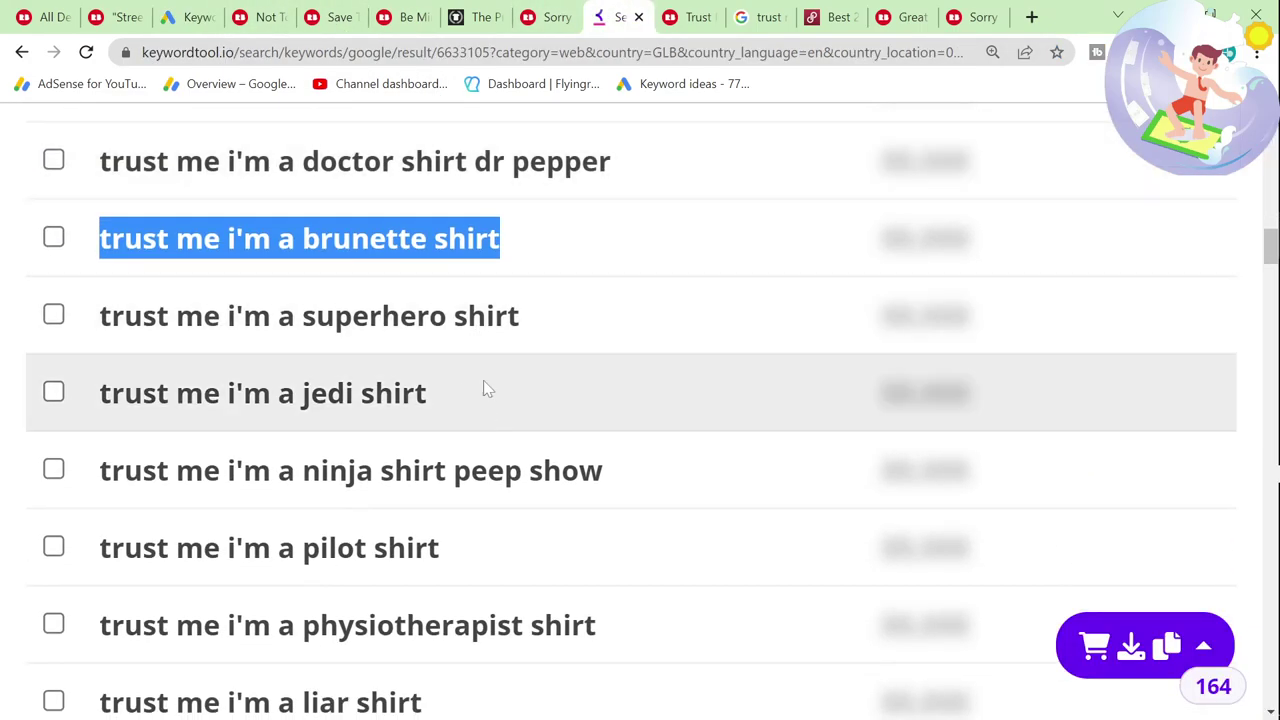
triple_click(460, 393)
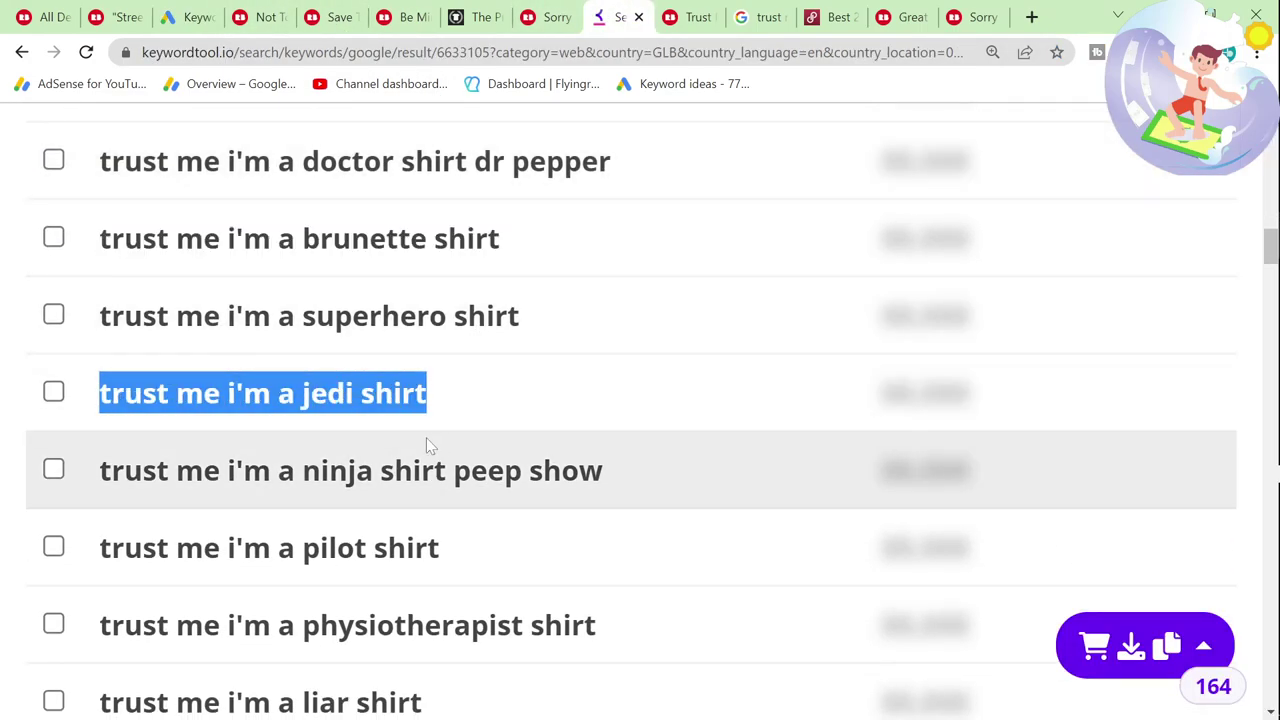
scroll(436, 437, down, 1)
drag(440, 447, 98, 447)
key(ctrl+c)
click(185, 17)
click(343, 268)
key(ctrl+v)
key(Return)
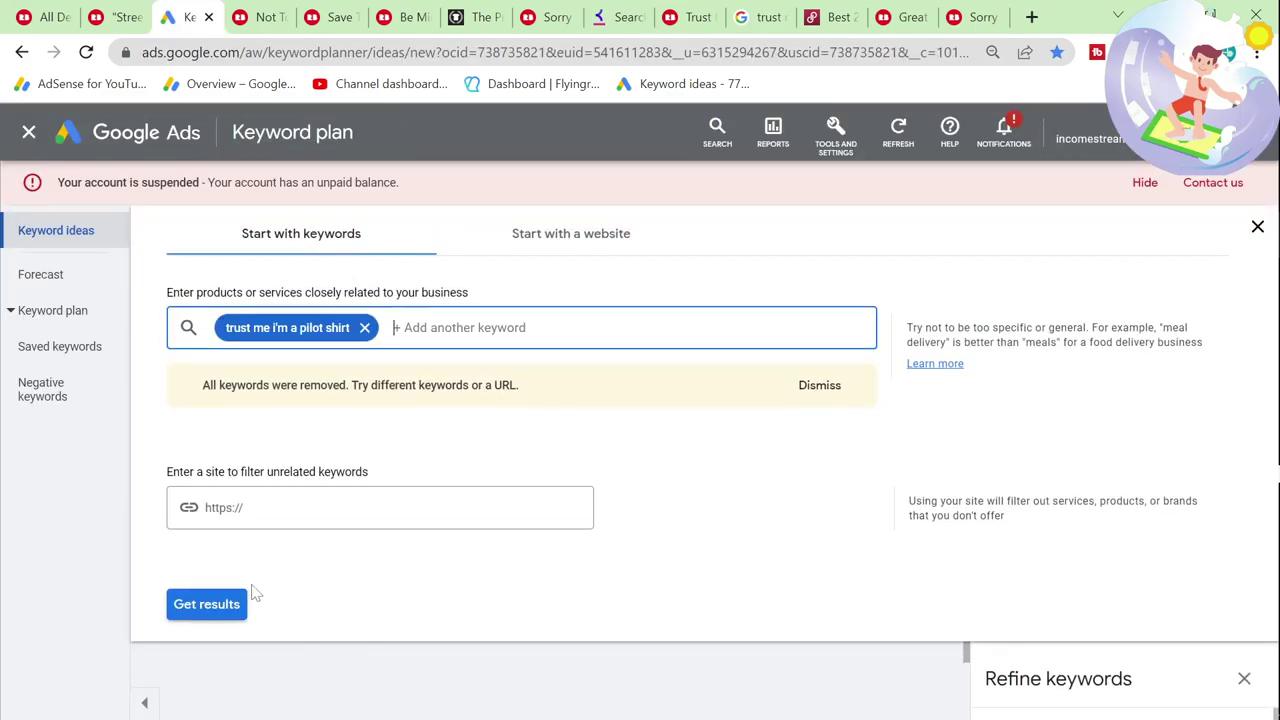
click(207, 607)
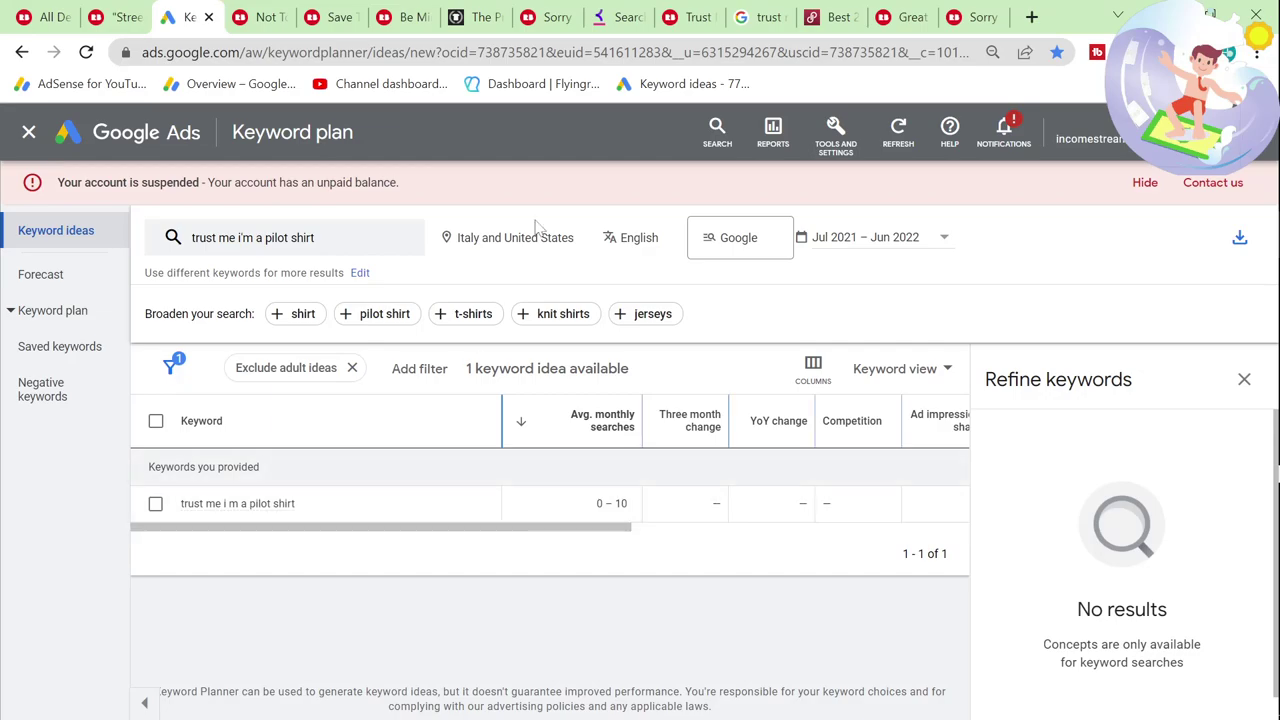
Step: Search Google for "trust me i'm a pilot shirt" in the Redbubble engineer tab and find "redbub" within the results page
click(690, 17)
click(550, 52)
key(ctrl+v)
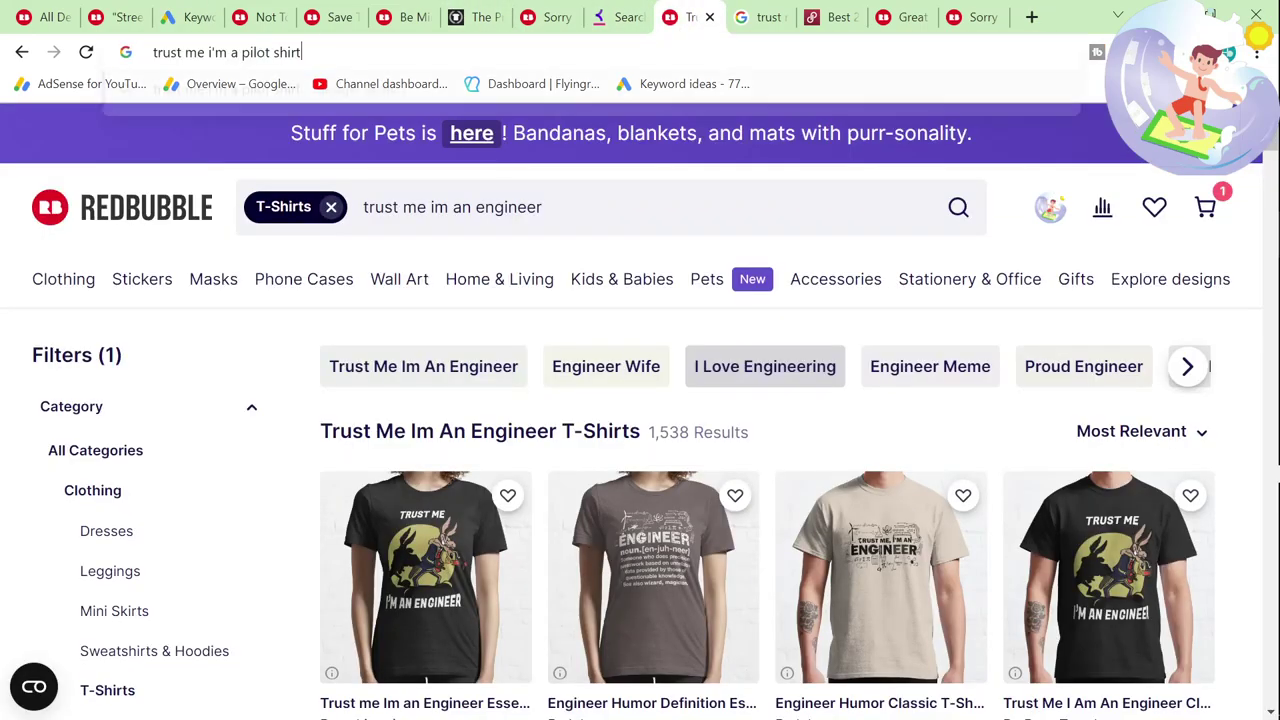
key(Return)
key(ctrl+f)
text(redbub)
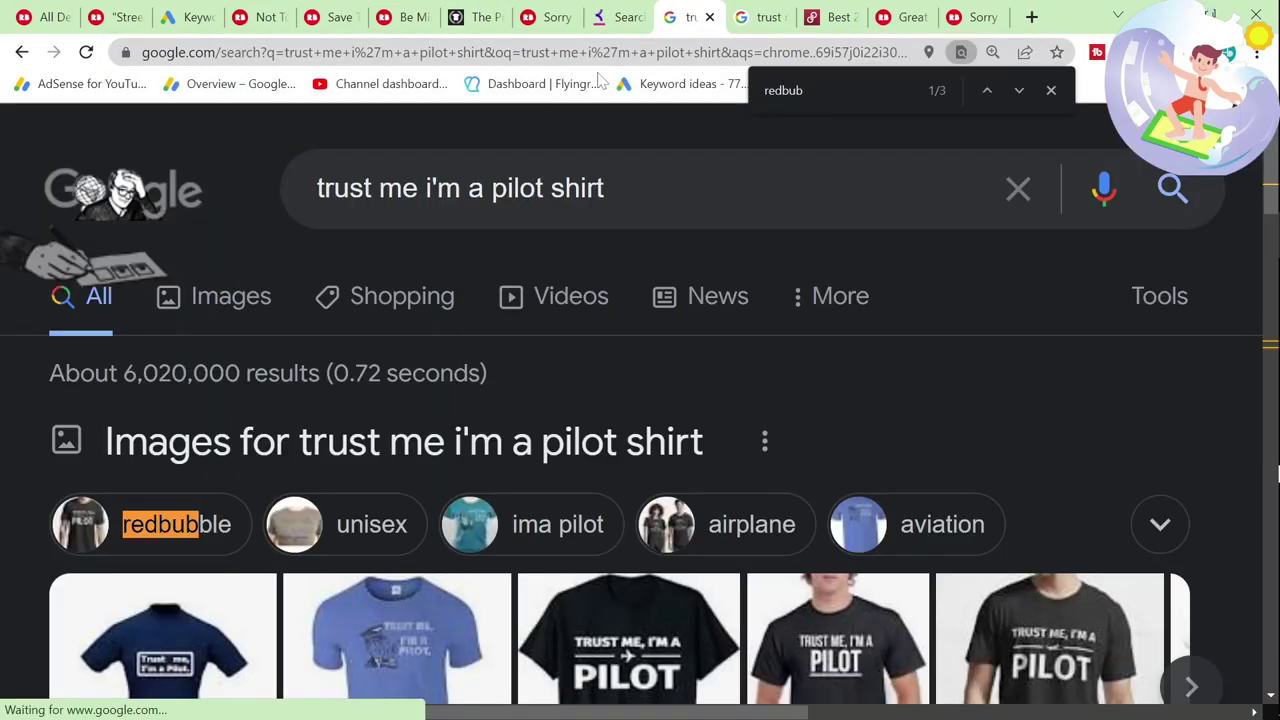
key(Return)
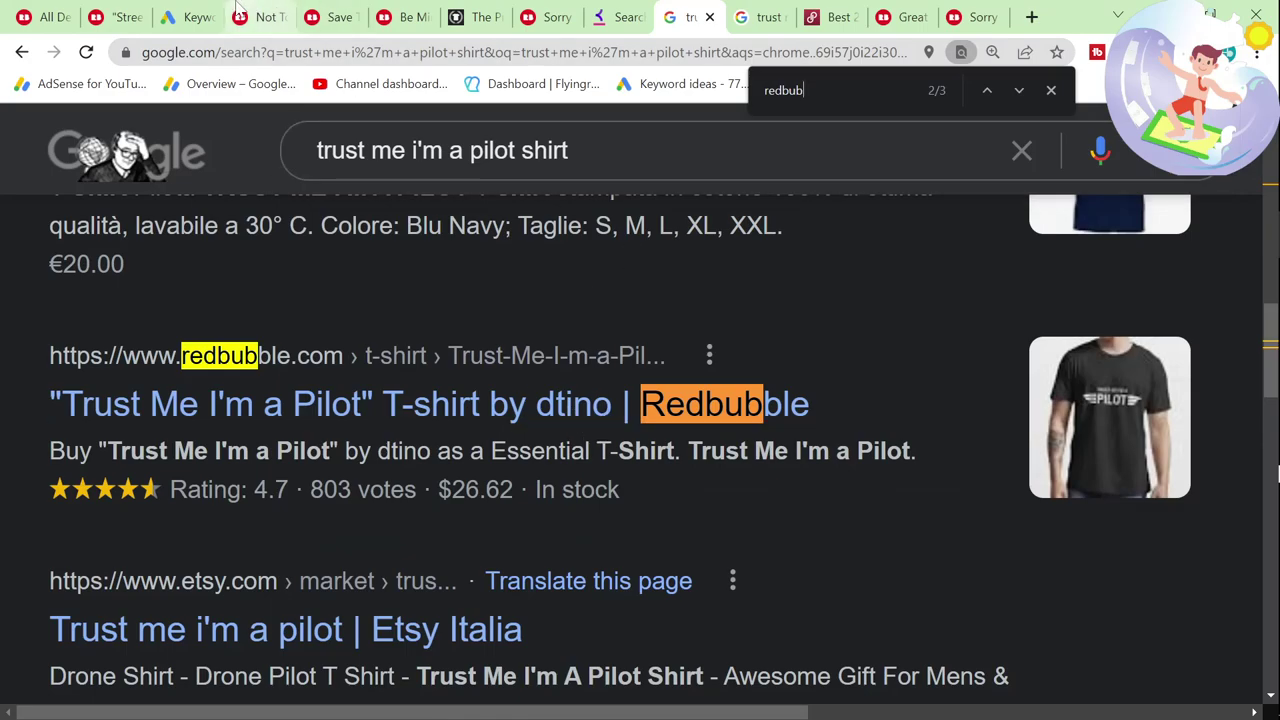
Step: Return to Keyword Tool and look through further "trust me im a shirt" suggestions below the pilot shirt phrase
key(ctrl+shift+Tab)
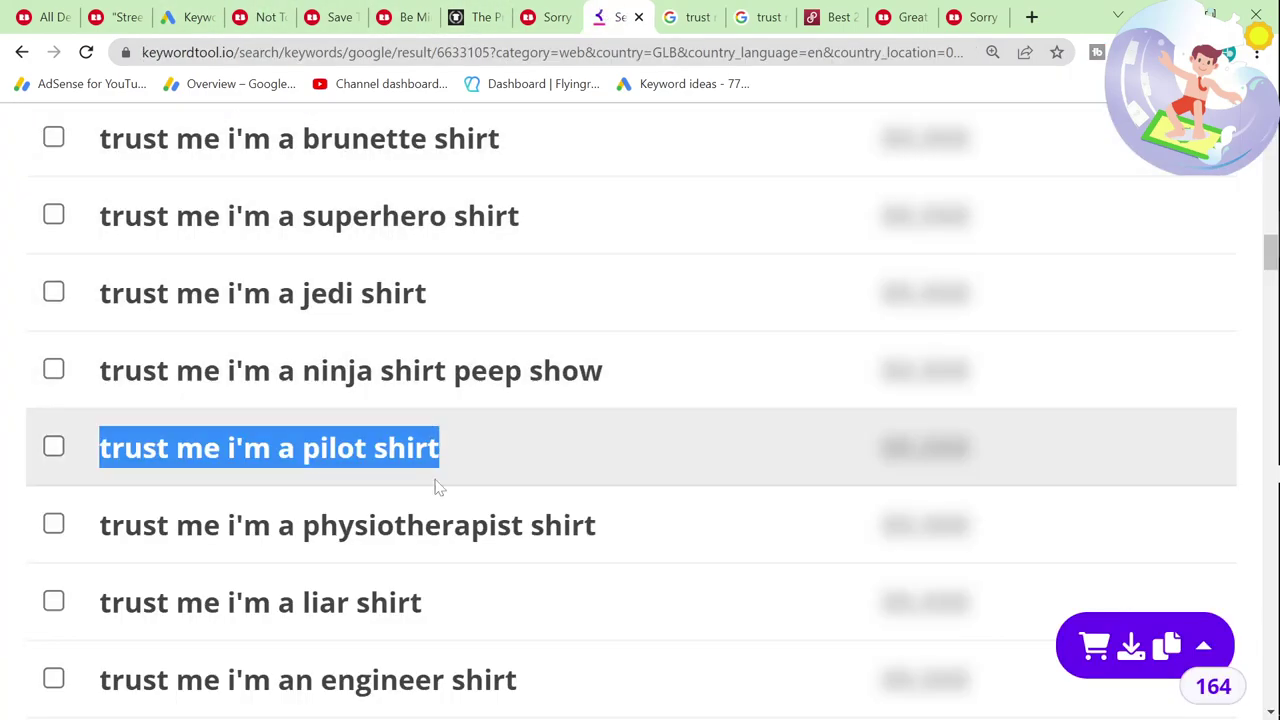
scroll(338, 287, down, 2)
scroll(329, 392, down, 5)
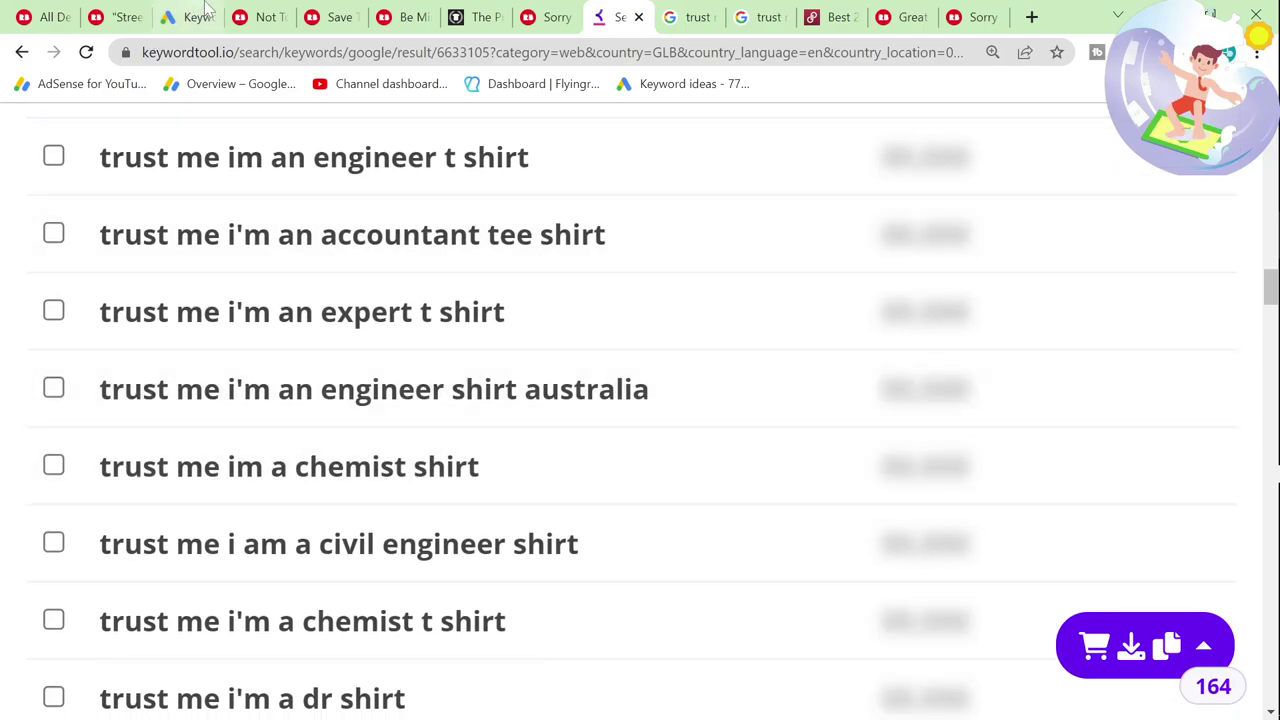
Step: Switch to Google Ads Keyword Planner and review the search volumes and competition of the "tea rex" keyword ideas
click(190, 17)
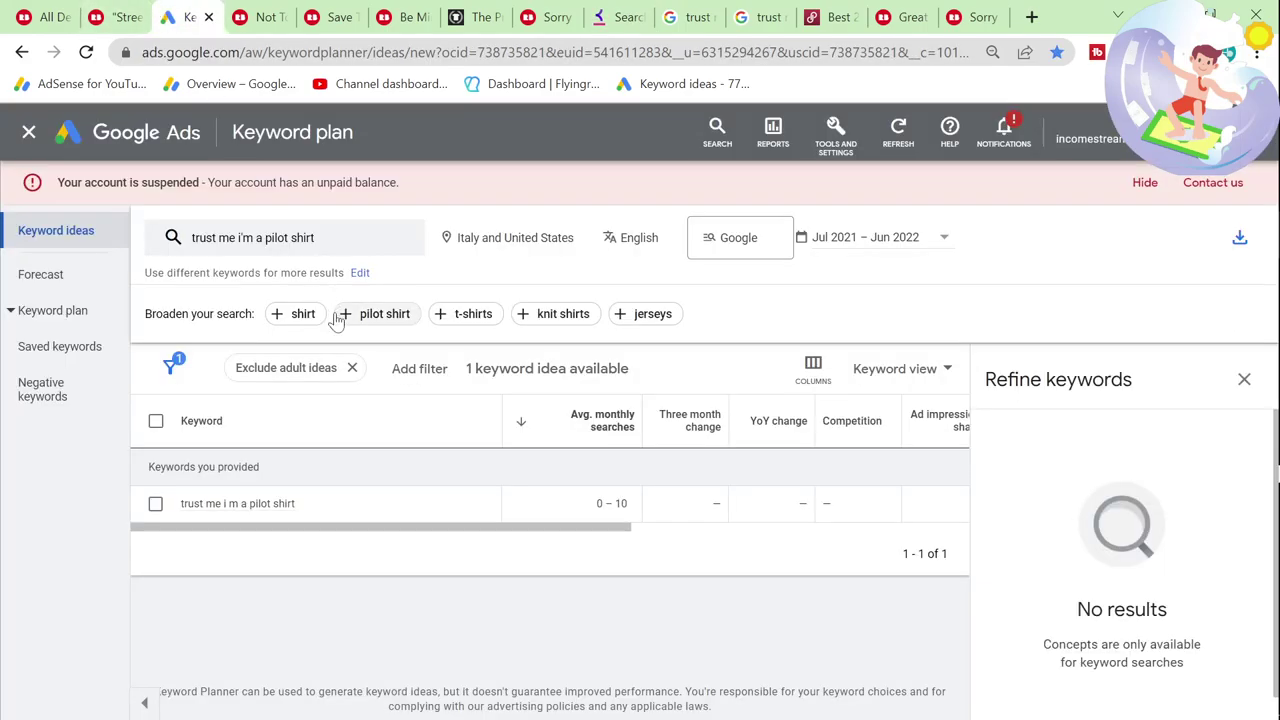
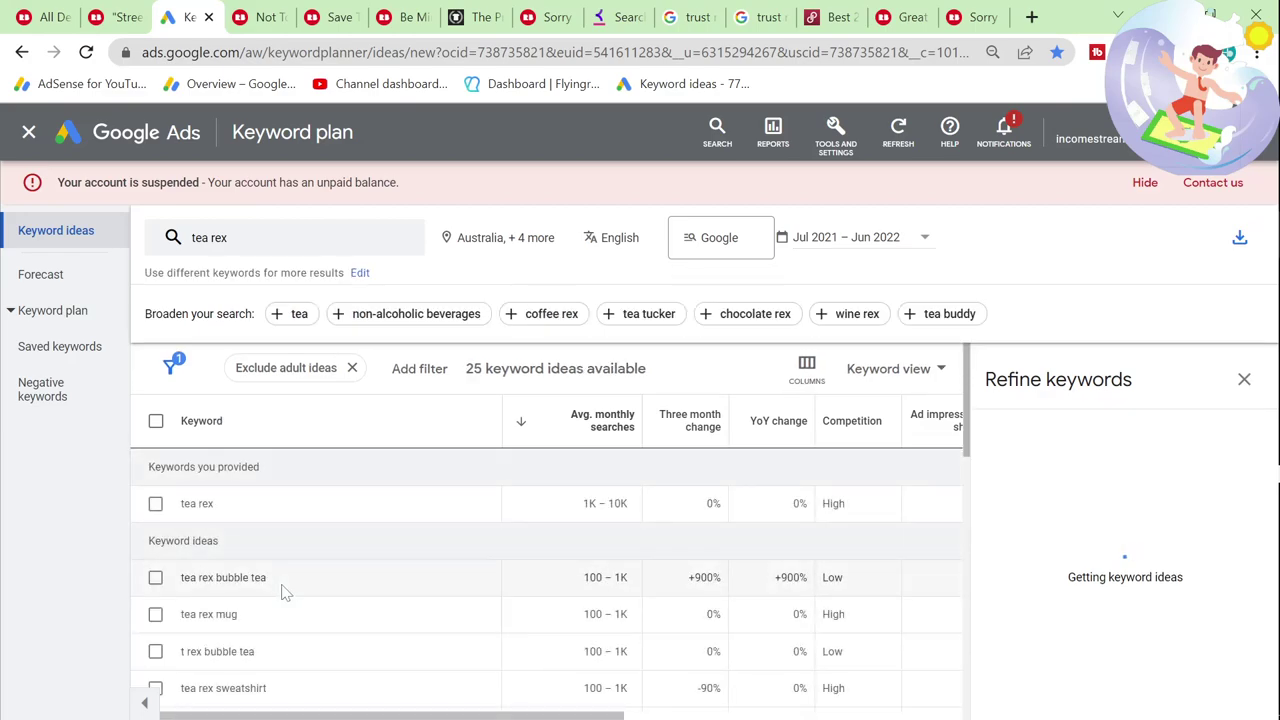
click(68, 535)
scroll(345, 560, down, 3)
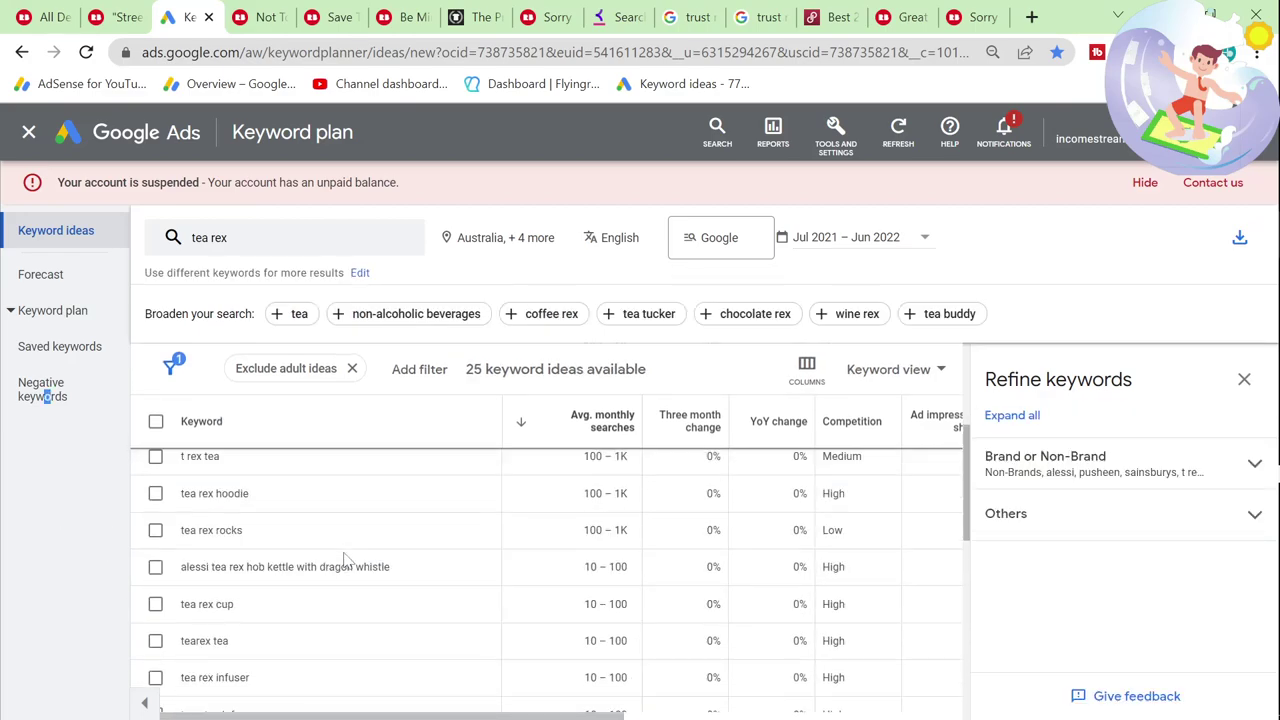
scroll(345, 560, down, 3)
scroll(330, 562, up, 2)
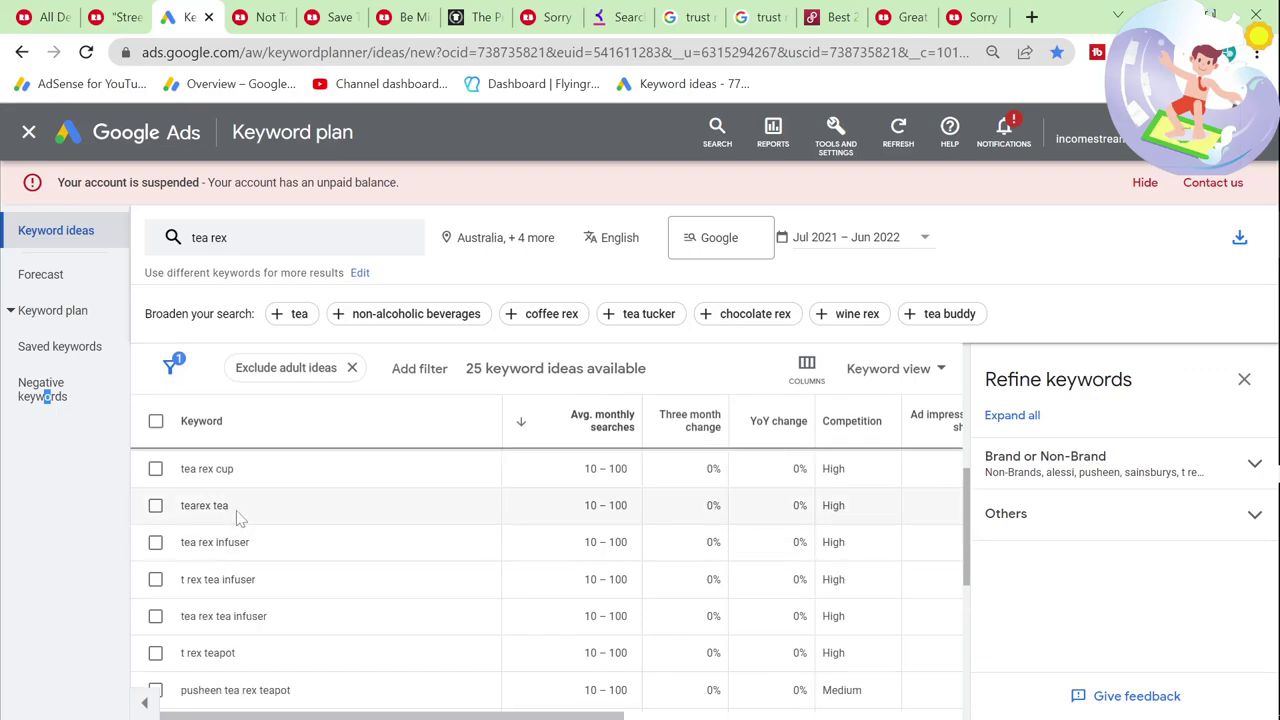
scroll(240, 522, down, 3)
Step: Search Google for "tea rex" in the pilot shirt results tab and look through the ranking results
click(690, 17)
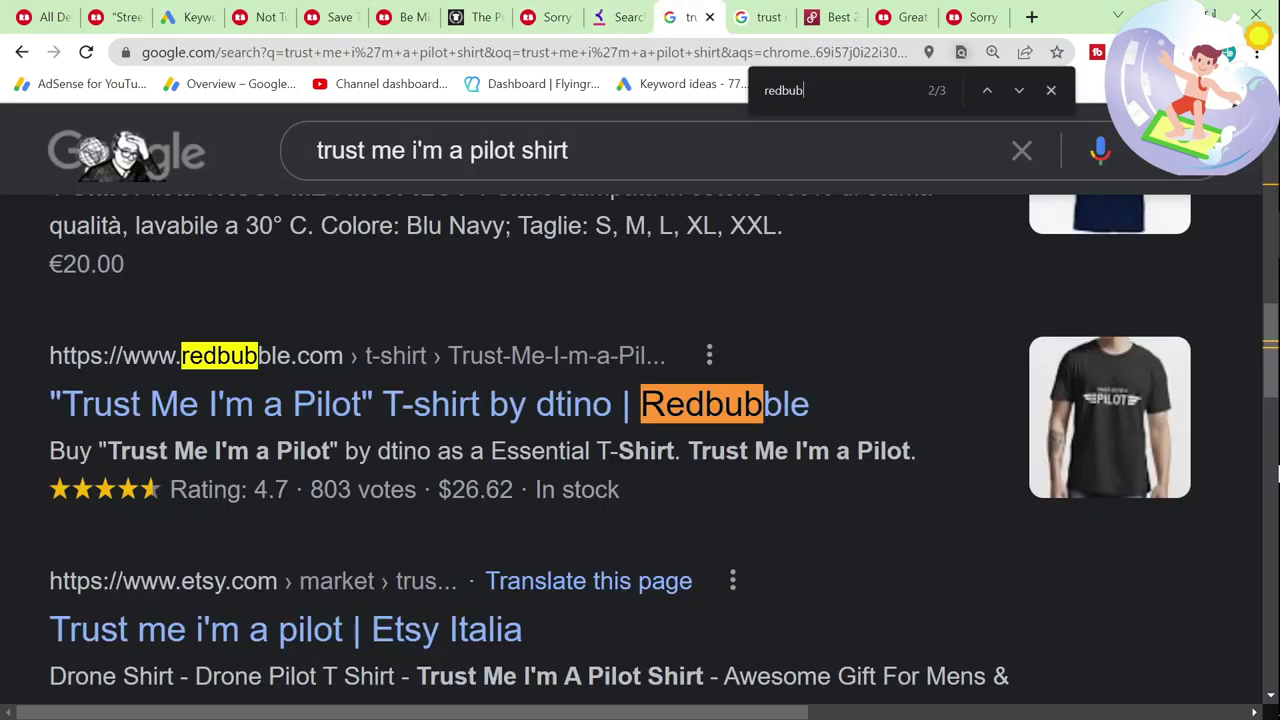
click(493, 52)
text(tea rex)
key(Return)
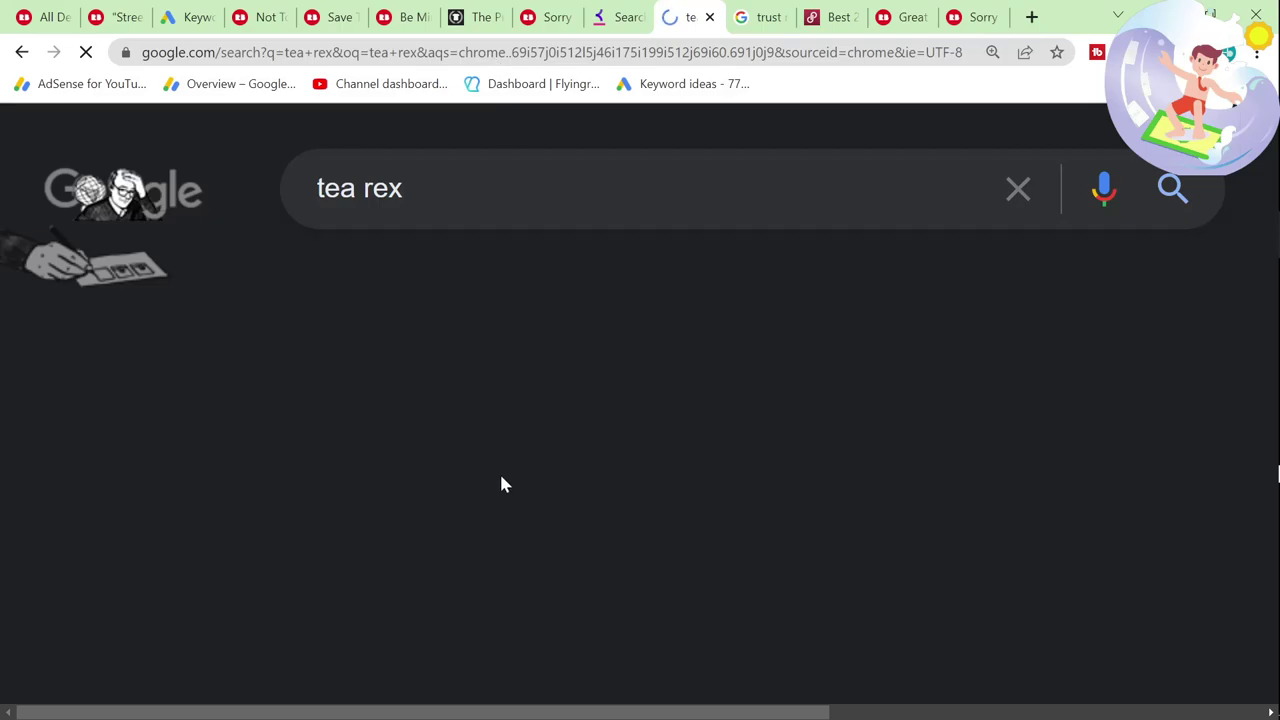
scroll(499, 472, down, 4)
scroll(502, 485, down, 15)
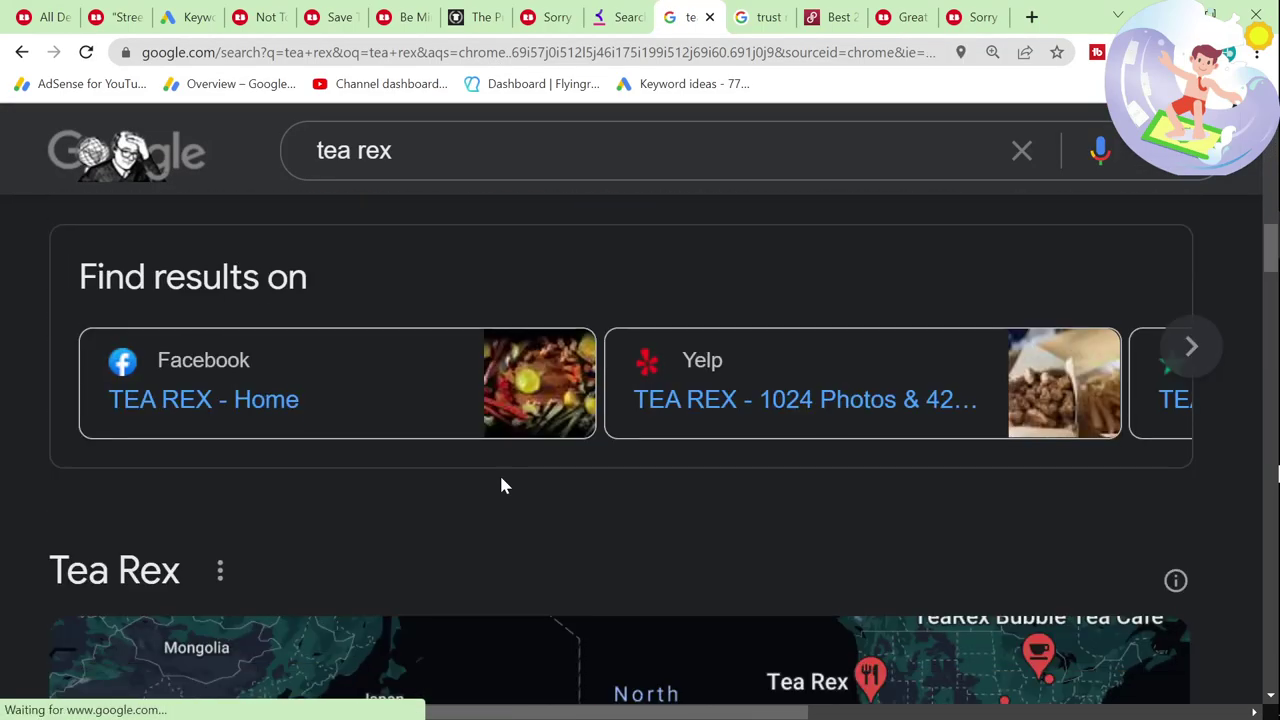
scroll(502, 485, down, 12)
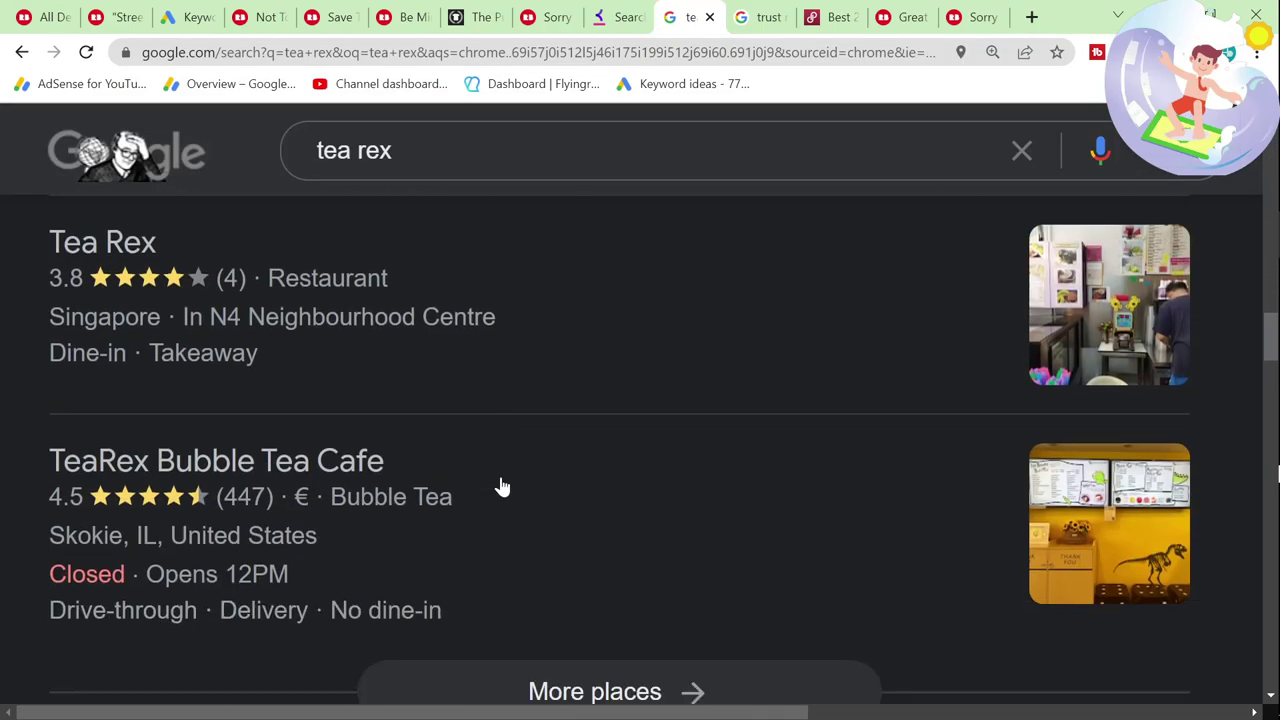
scroll(502, 485, down, 3)
Step: Find "redbub" within the "tea rex" results page and examine the lower-ranking listings
key(ctrl+f)
text(redbub)
scroll(486, 449, down, 5)
scroll(443, 503, up, 1)
scroll(443, 491, down, 4)
scroll(443, 495, down, 4)
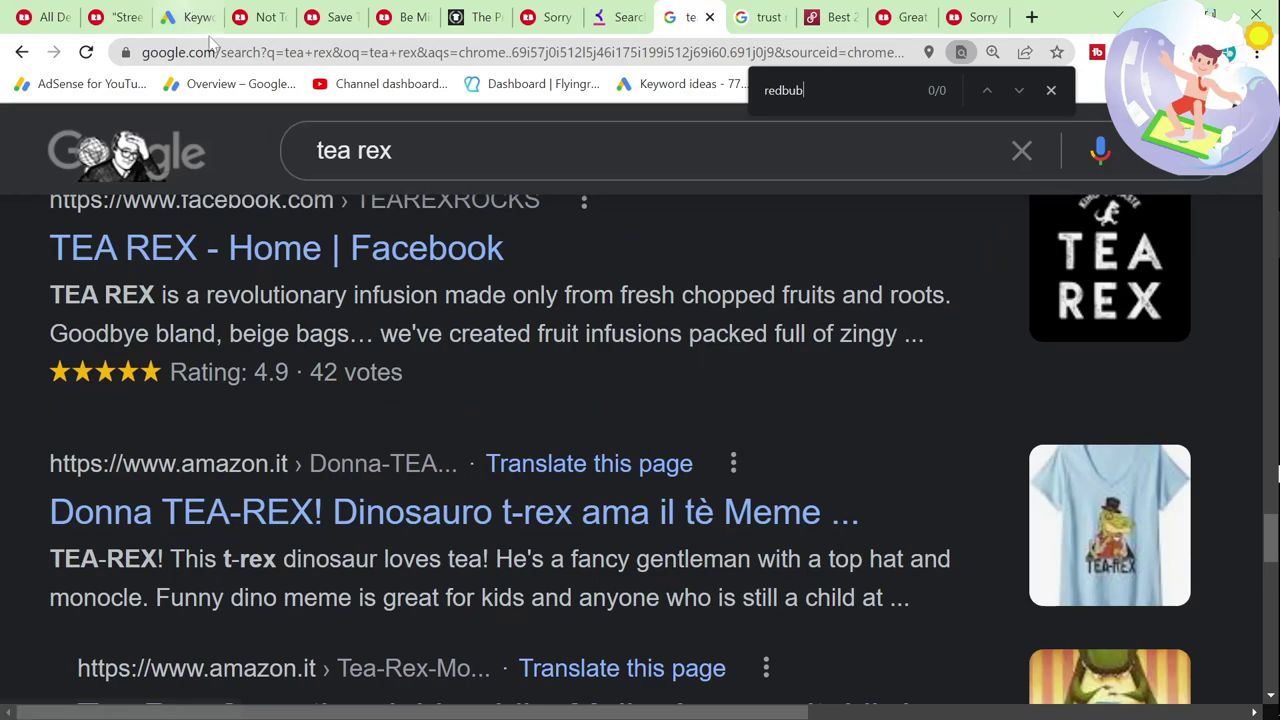
Step: Refine the Google search to "tea rex shirt"
click(510, 150)
text(shirt)
key(Return)
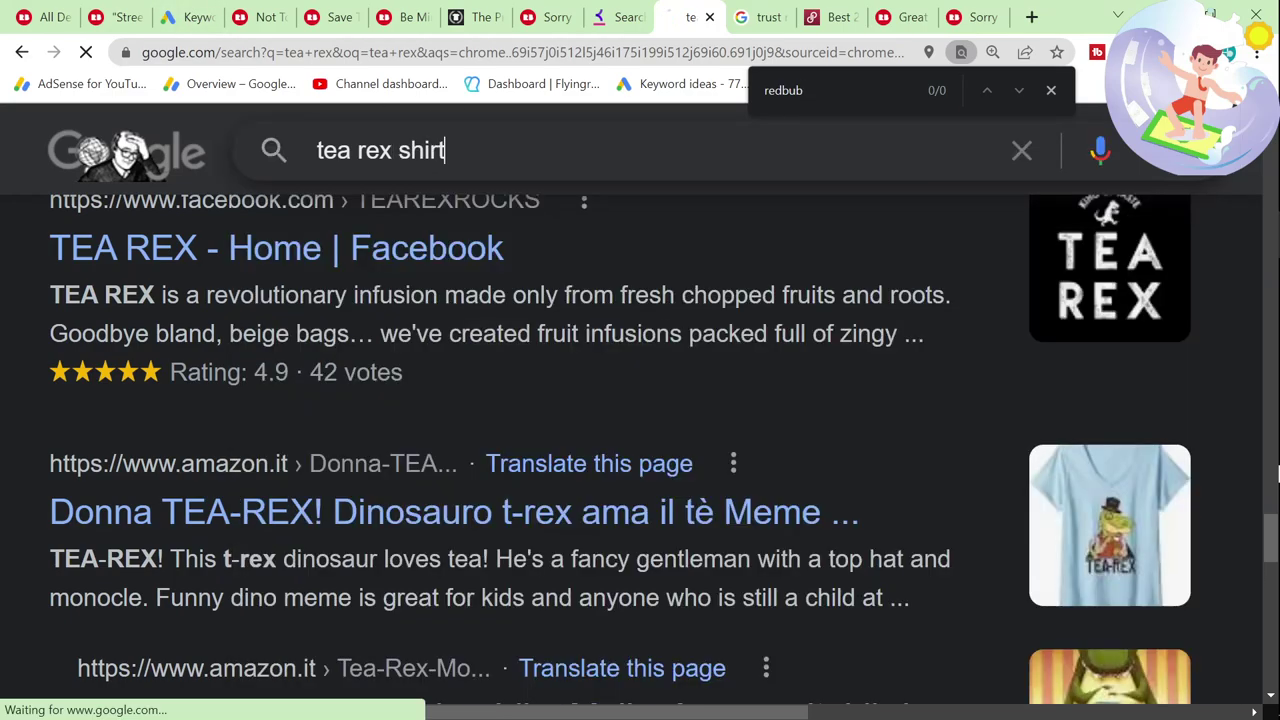
Step: Find "redbub" within the "tea rex shirt" results and open the "Tea Rex T-Shirts" Redbubble listing
text(redbub)
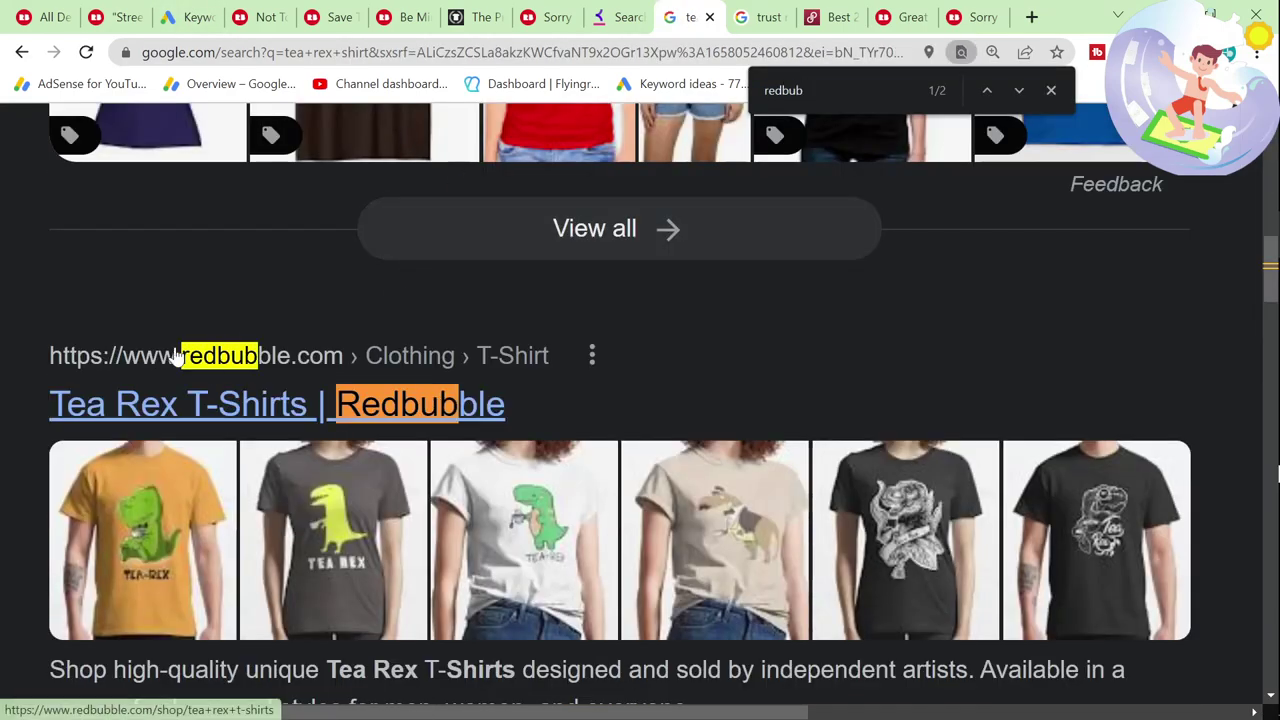
click(422, 458)
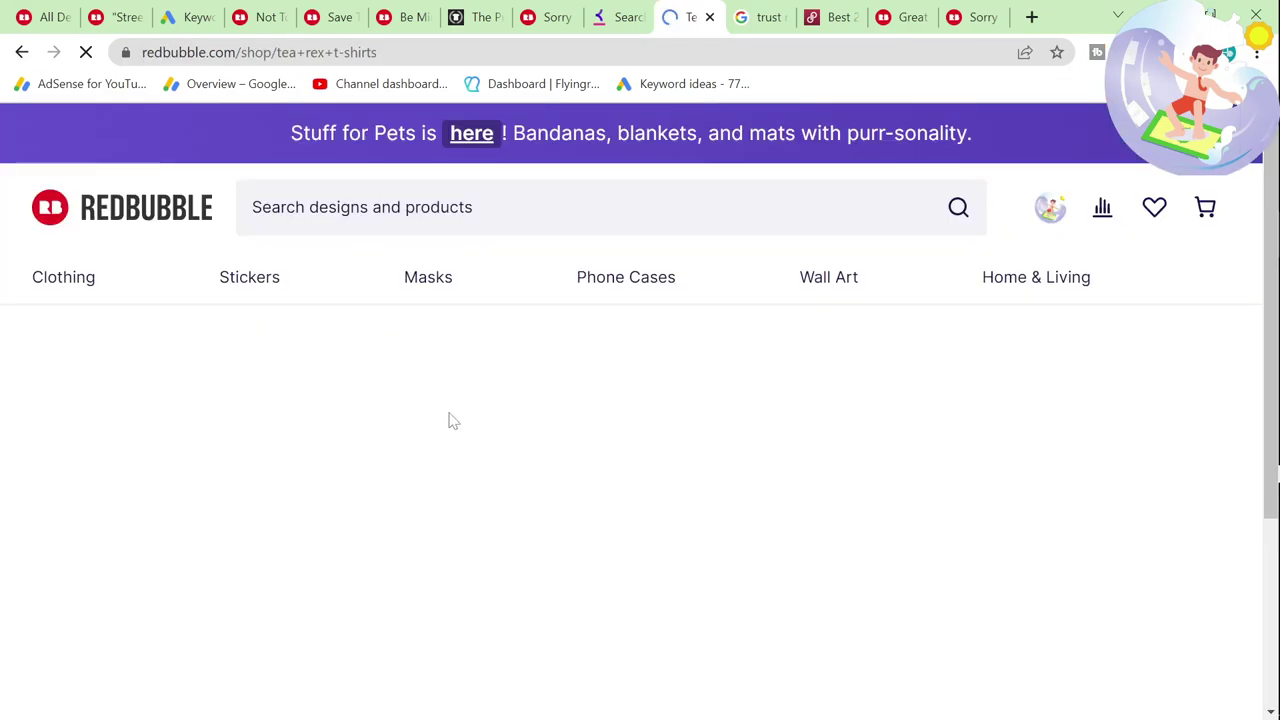
Step: Return to Redbubble's top-selling designs and browse further down for another shirt phrase
click(45, 17)
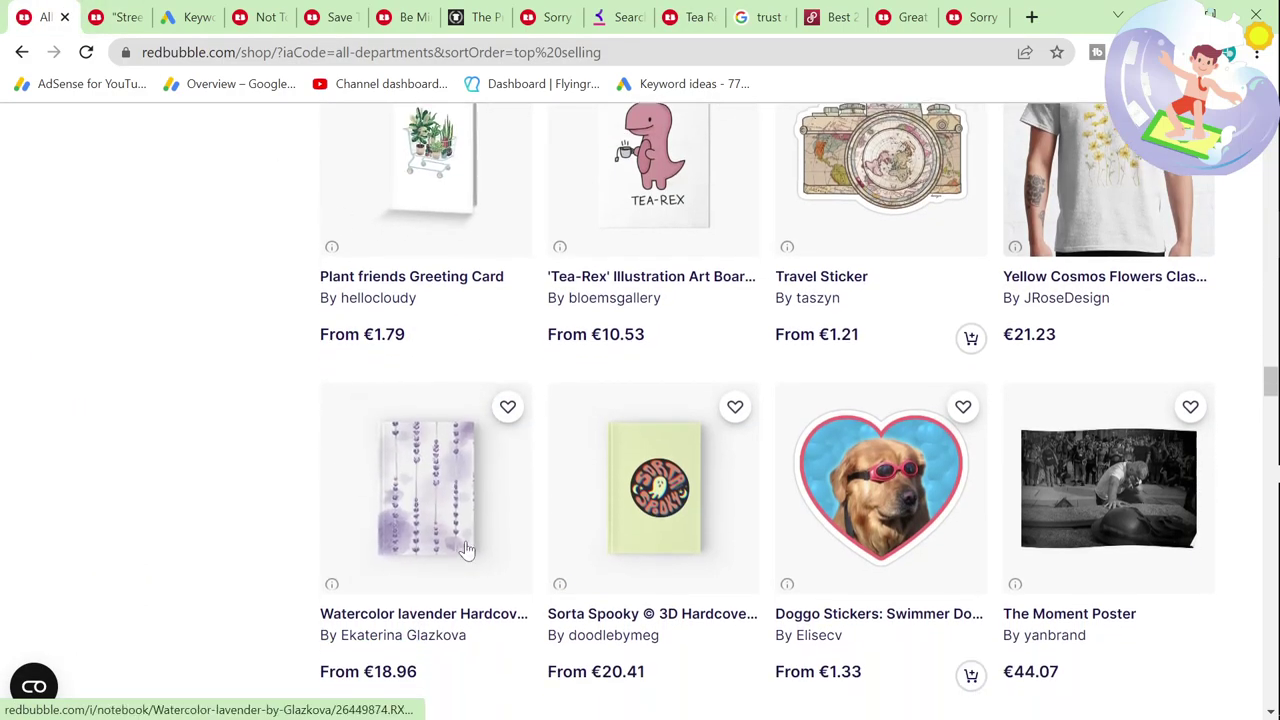
scroll(597, 449, down, 2)
scroll(600, 451, down, 3)
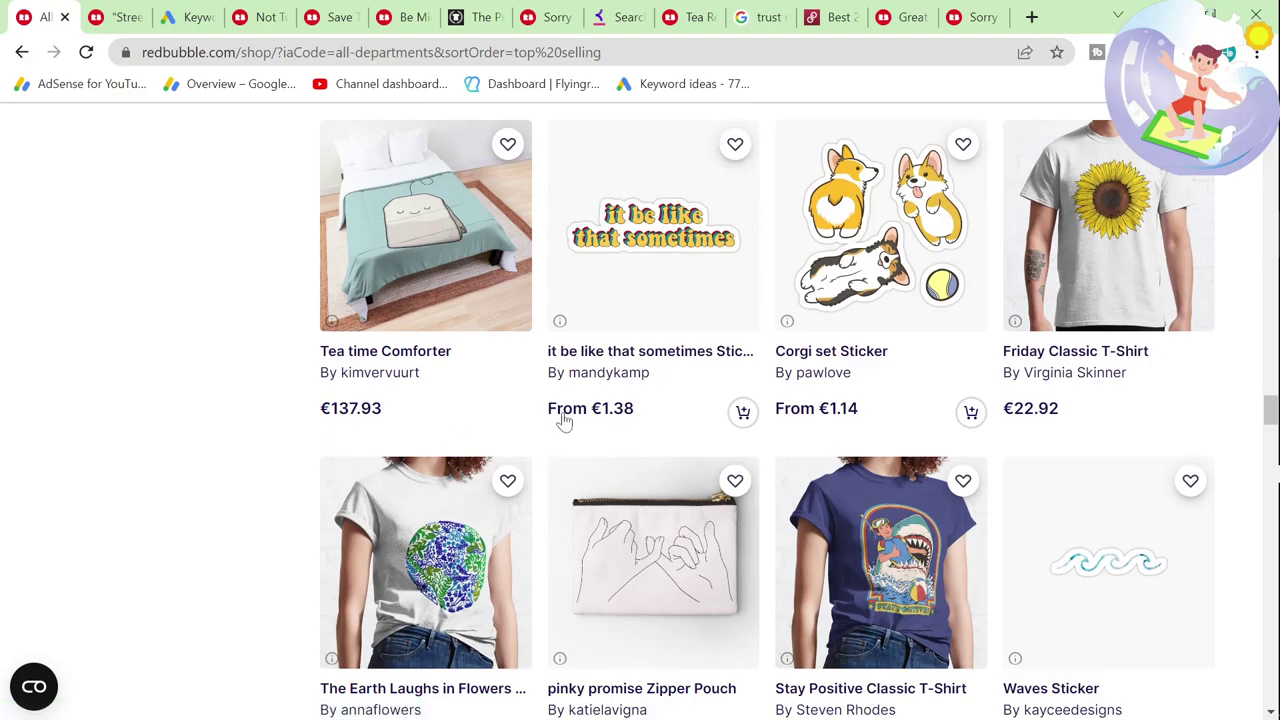
Step: Switch to Google Ads Keyword Planner and get keyword ideas for "it be like that sometimes"
click(190, 17)
click(300, 240)
key(BackSpace)
key(BackSpace)
text(it be)
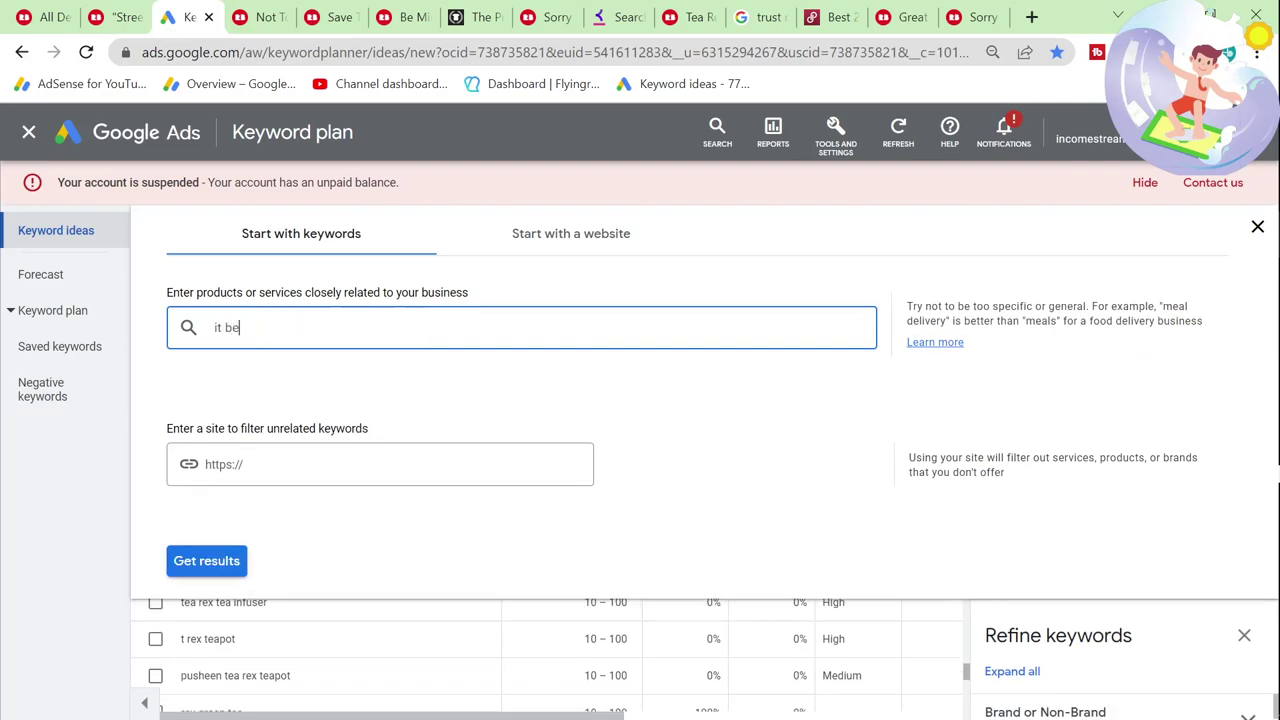
text( like that sometimes)
key(Return)
click(206, 562)
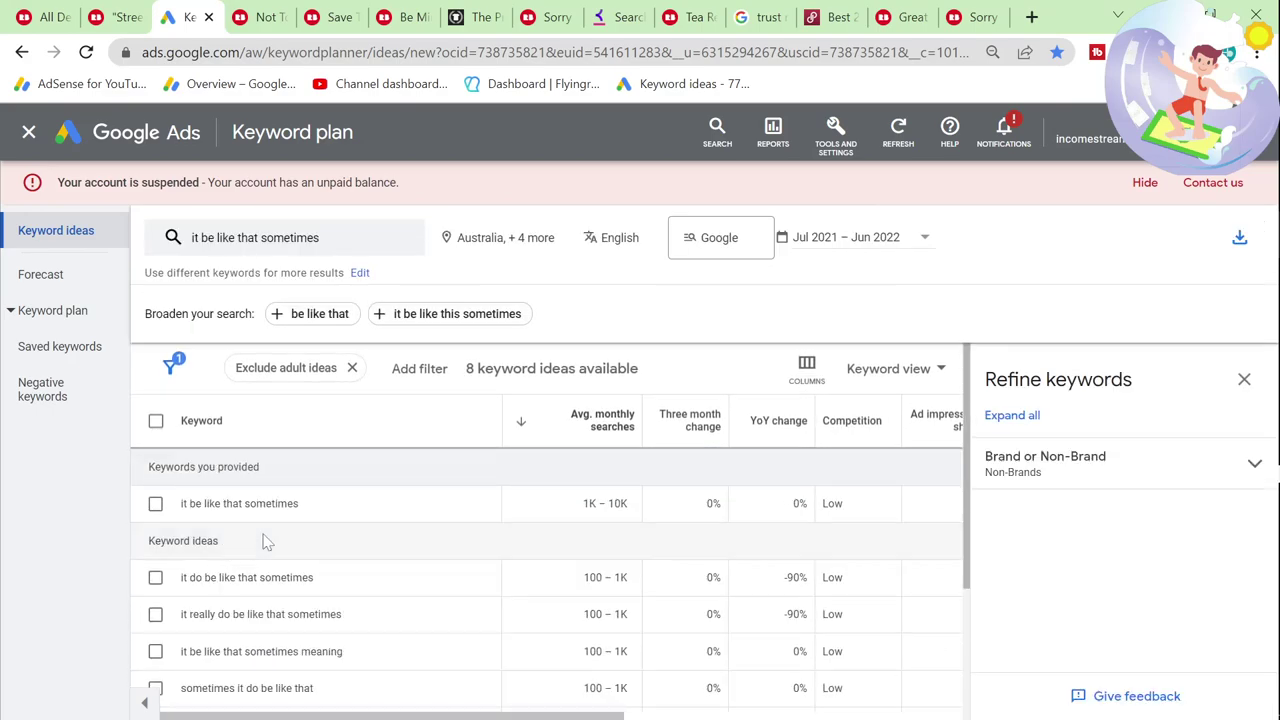
Step: Copy the keyword "it be like that sometimes" and review the search volumes and competition of its keyword ideas
drag(300, 505, 180, 513)
key(ctrl+c)
scroll(320, 554, down, 3)
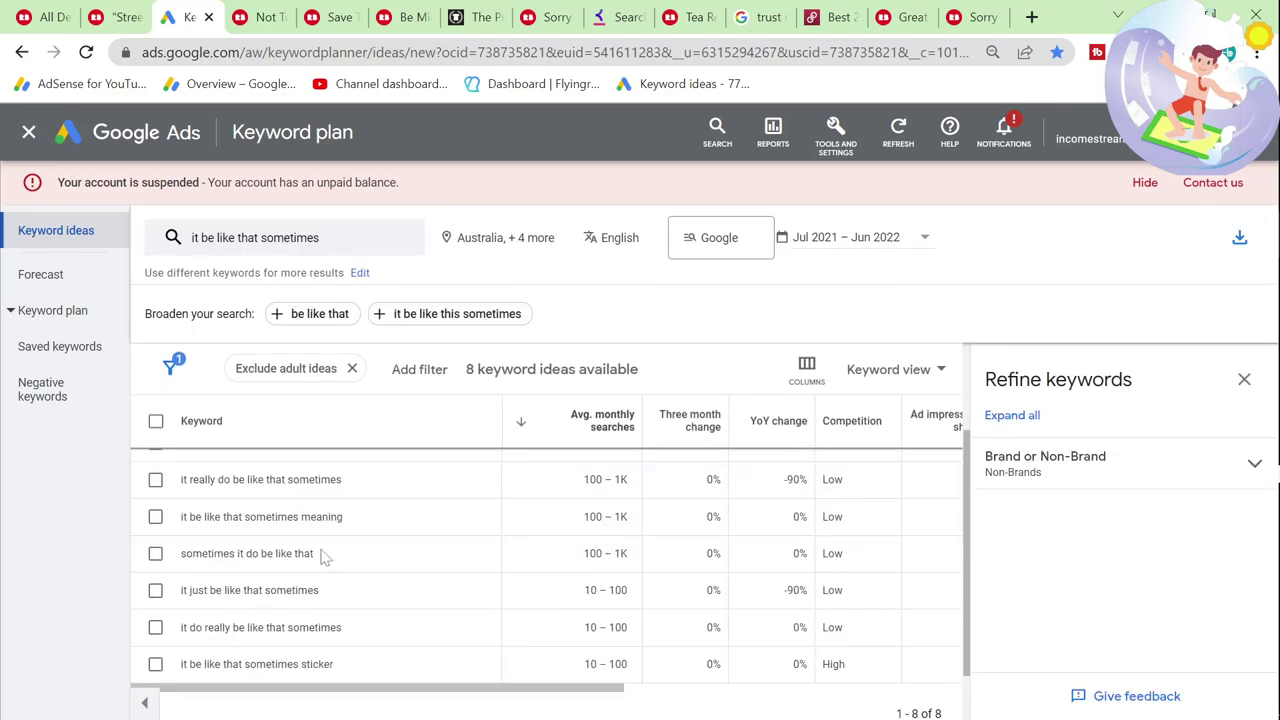
scroll(334, 570, up, 3)
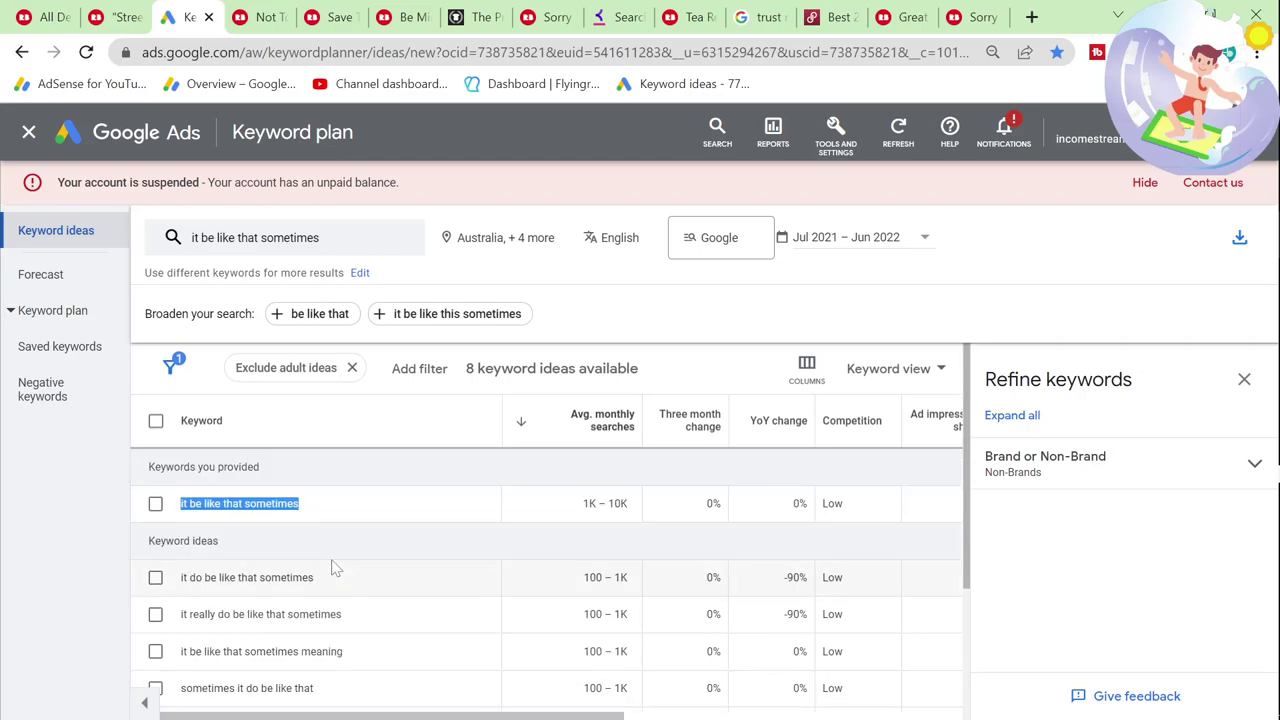
Step: Search Google for "it be like that sometimes" in the "Sorry" Redbubble tab and look through the first results
click(548, 17)
click(518, 55)
key(ctrl+v)
key(Return)
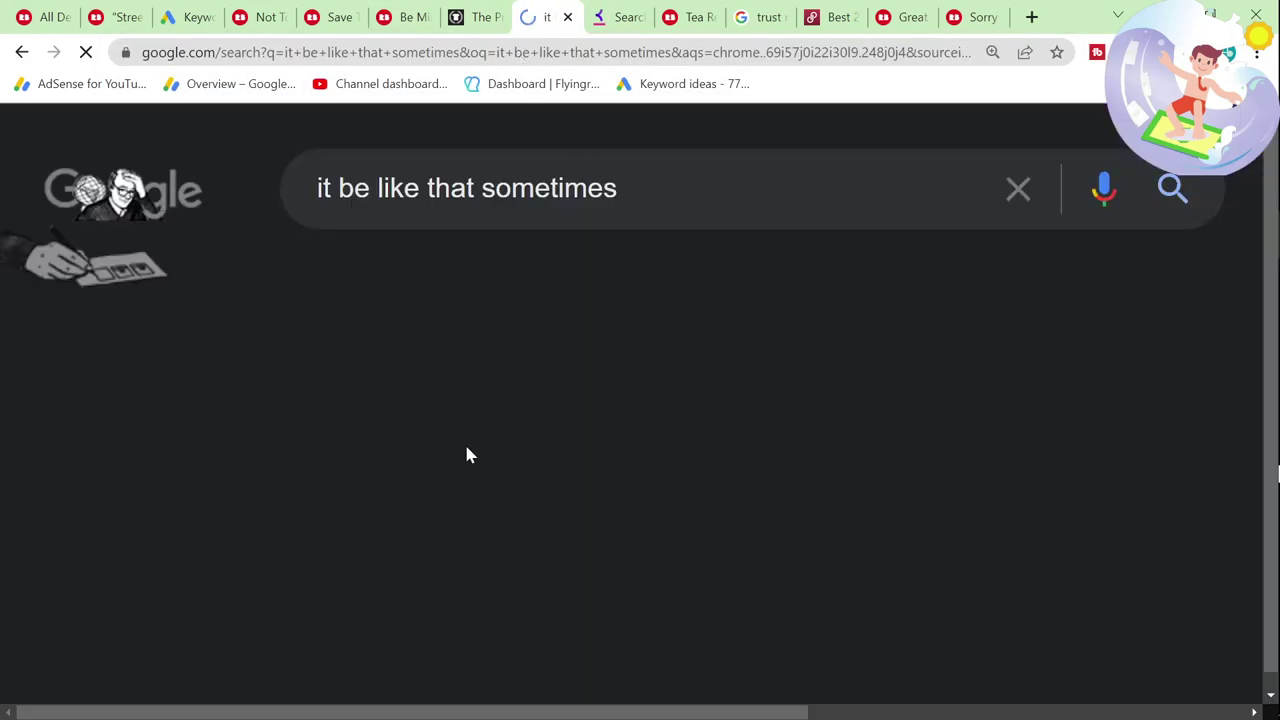
scroll(463, 463, down, 3)
scroll(400, 380, up, 2)
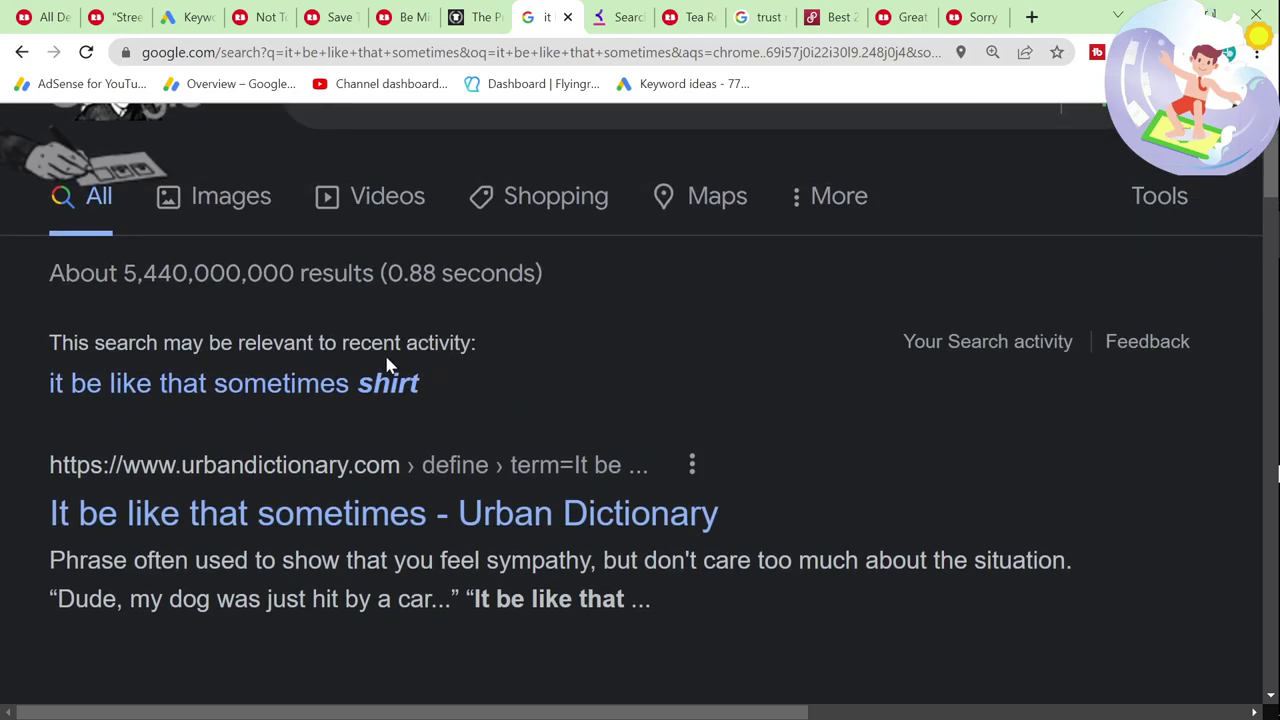
Step: Refine the search to "it be like that sometimes shirt" and open the Redbubble "It Really Do Be Like That Sometimes" gifts listing
click(410, 398)
key(ctrl+f)
key(Return)
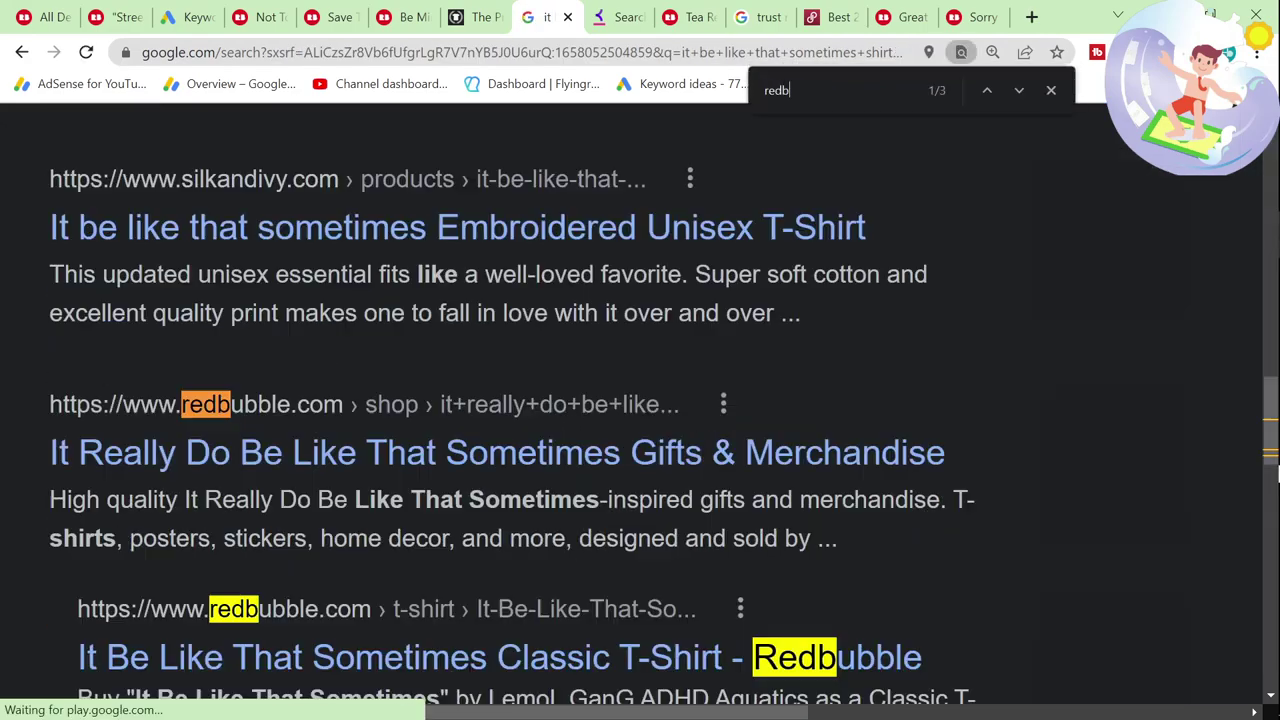
click(503, 468)
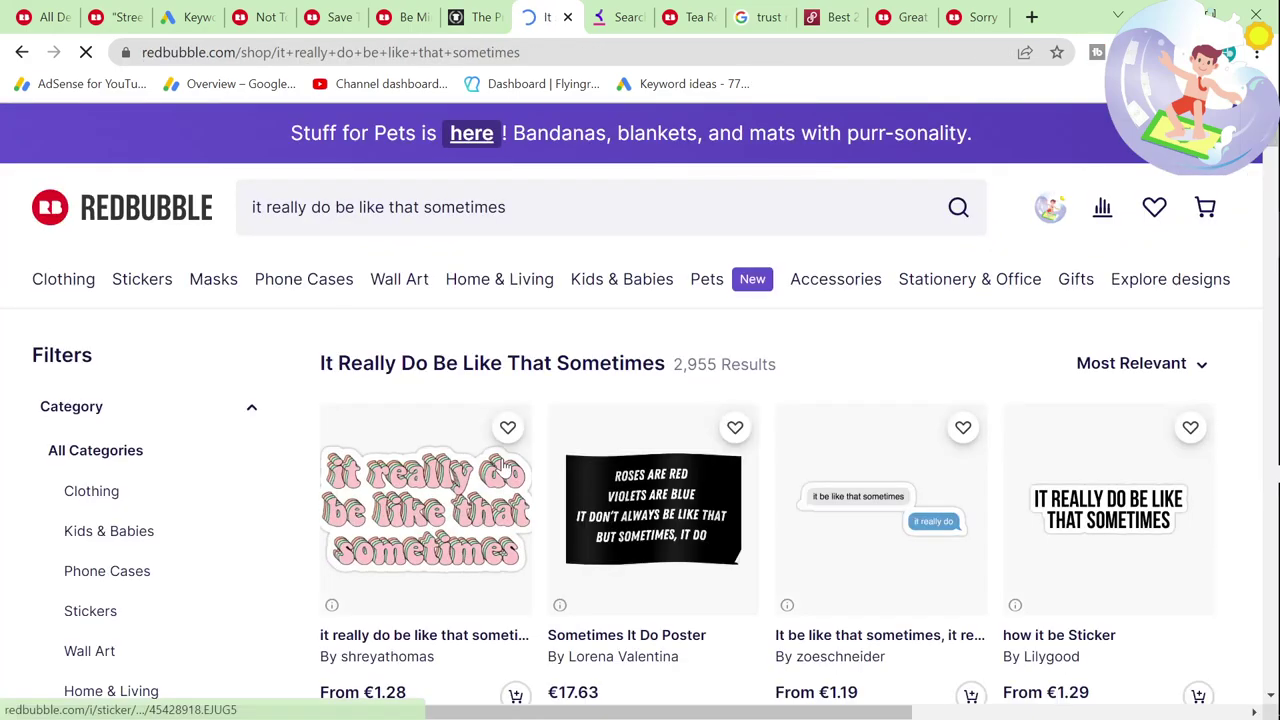
Step: Browse further through Redbubble's top-selling designs and open the "Put Your Hair Up In A Bun, Drink Some Coffee And Handle It." shirt
click(44, 12)
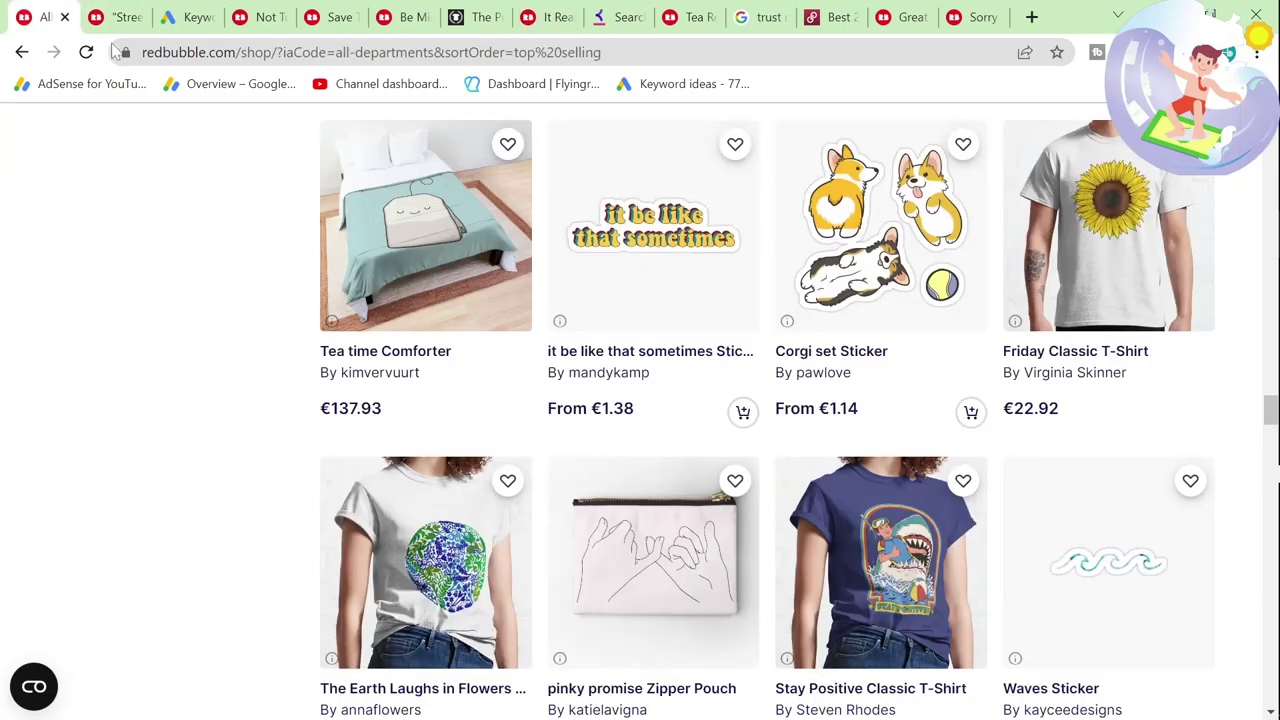
click(177, 12)
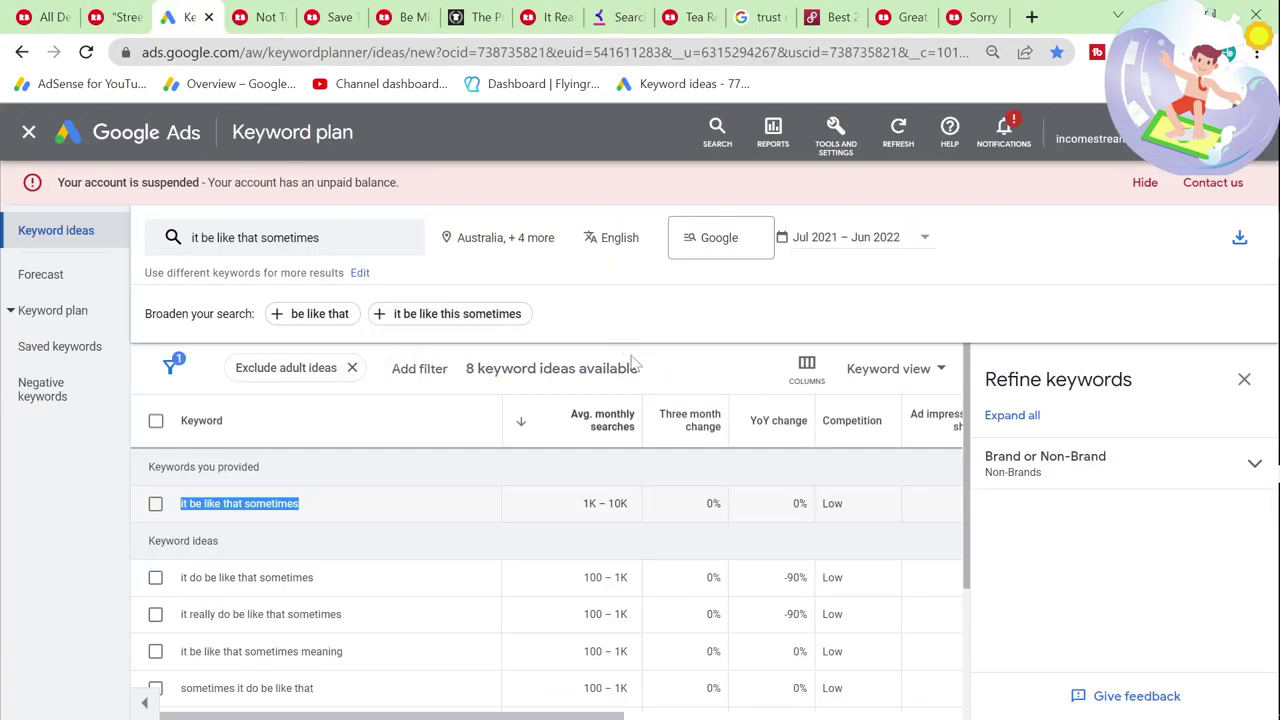
click(345, 243)
click(44, 17)
scroll(393, 433, down, 5)
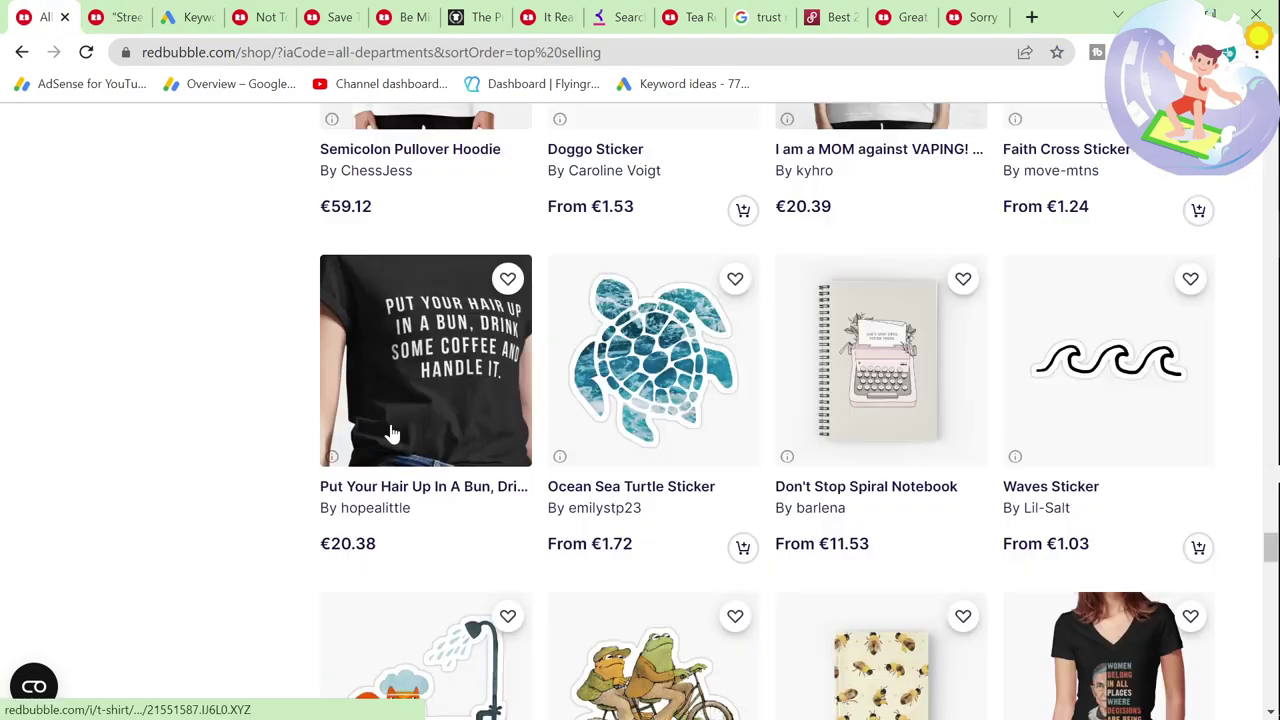
click(390, 430)
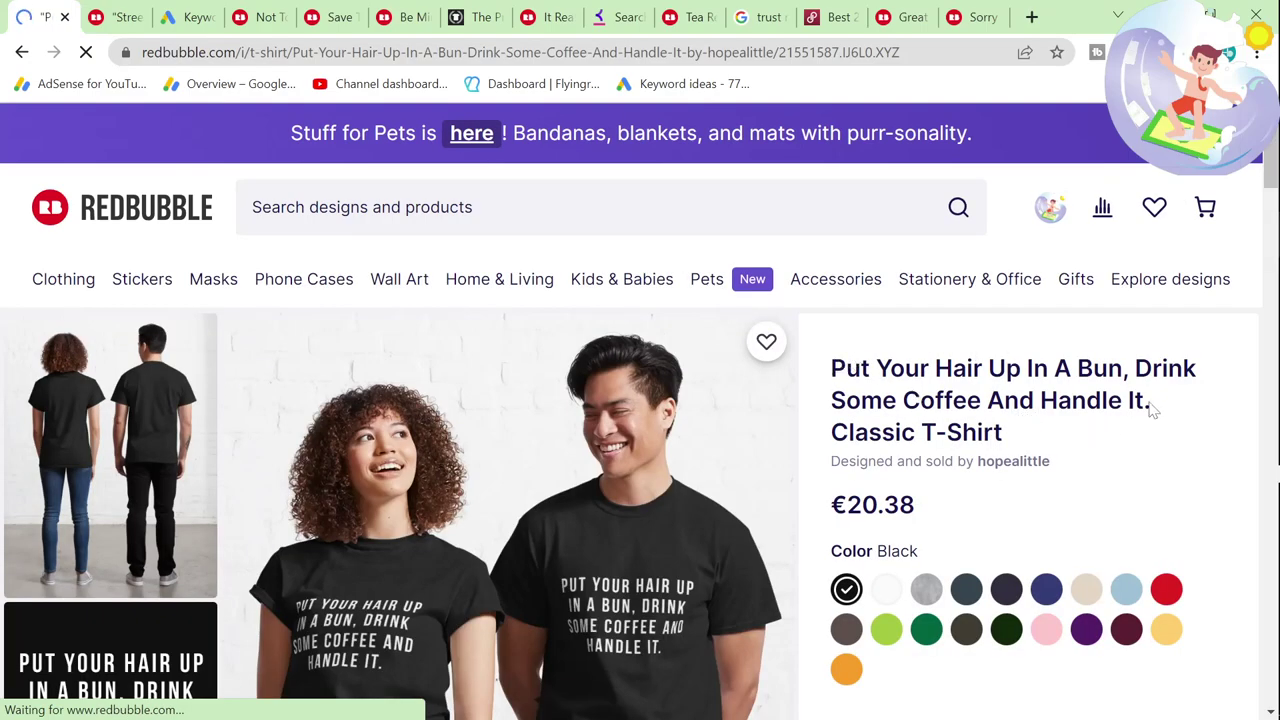
Step: Copy the shirt's phrase without "Classic T-Shirt" and review its keyword ideas in Google Ads Keyword Planner
triple_click(838, 368)
key(ctrl+c)
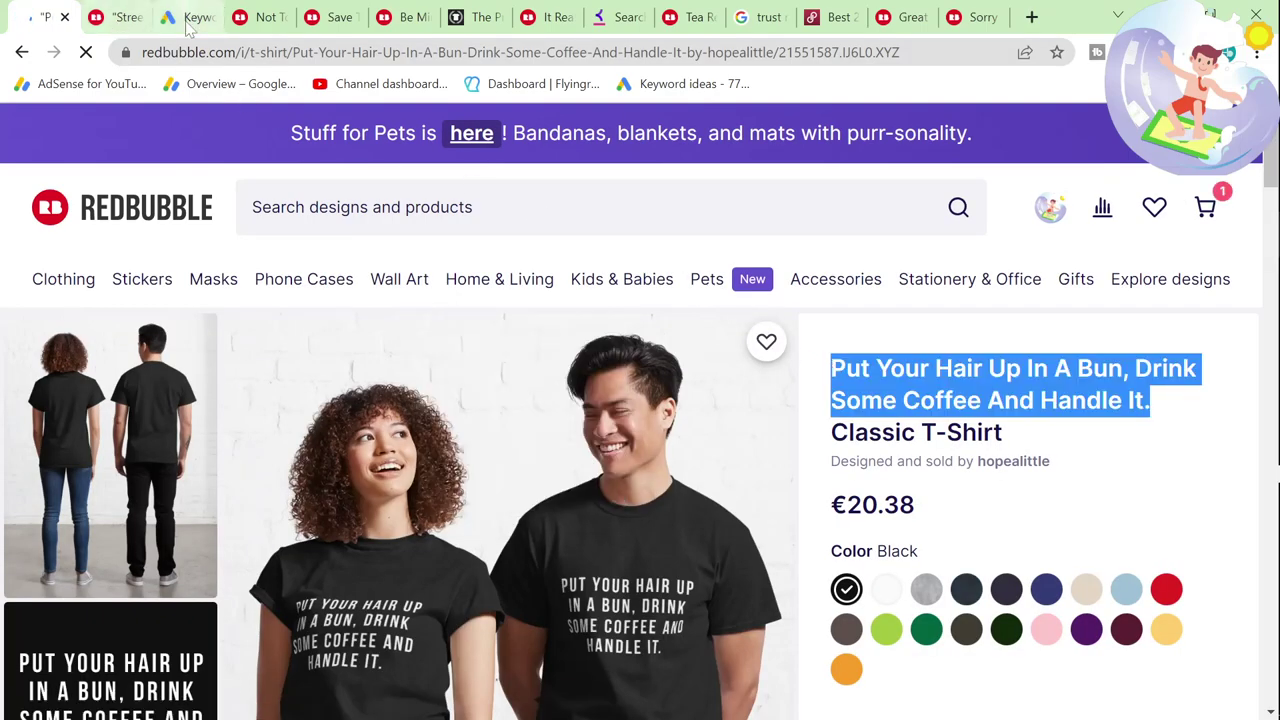
click(185, 17)
click(369, 327)
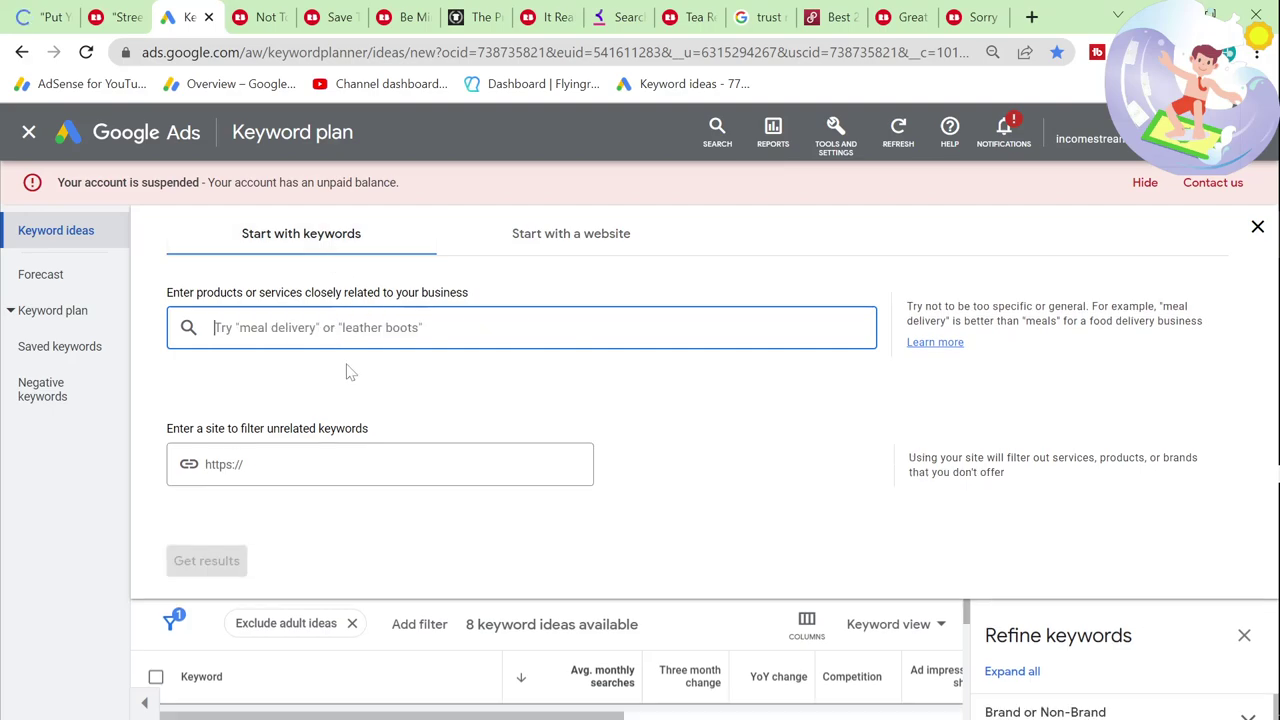
key(ctrl+v)
click(197, 563)
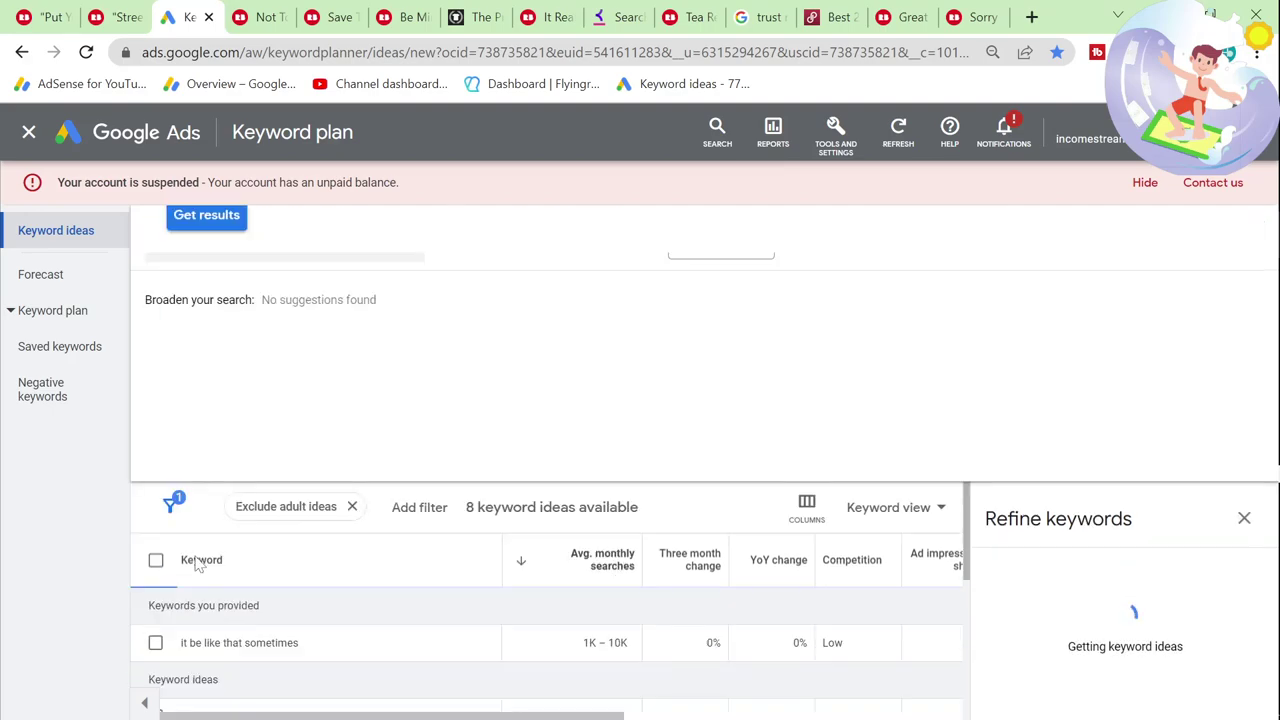
scroll(513, 538, down, 3)
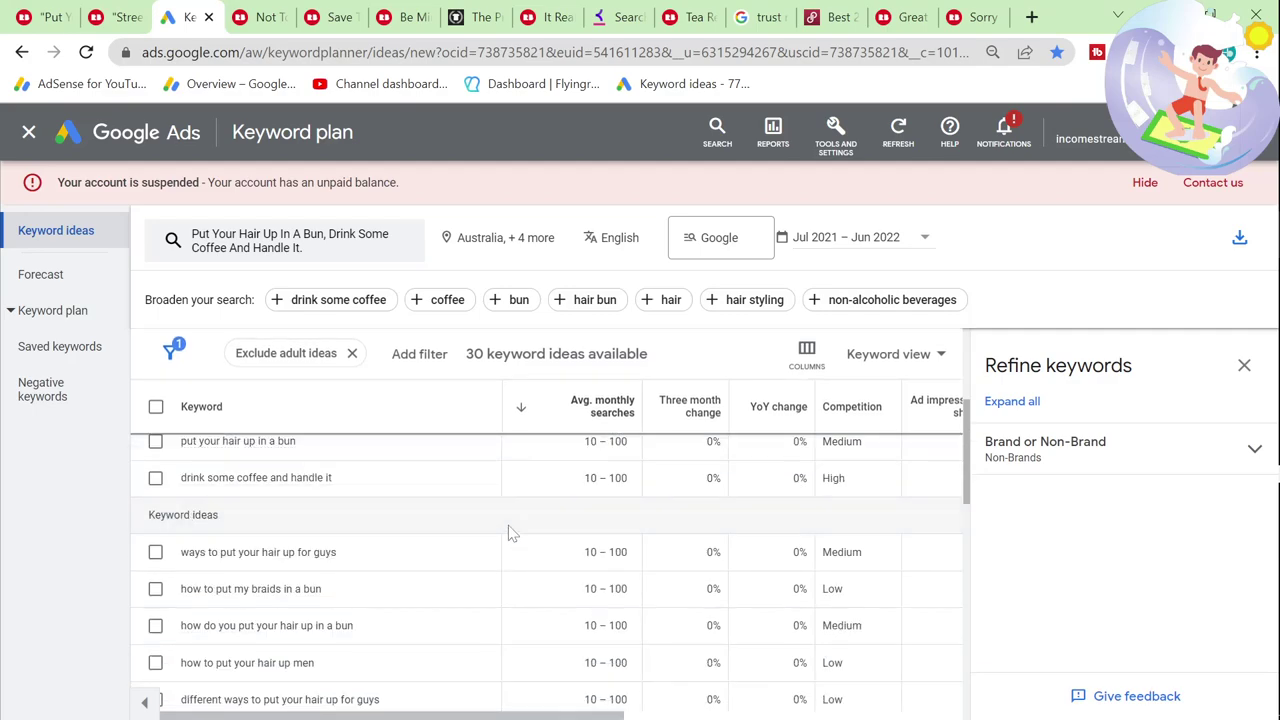
scroll(510, 533, up, 3)
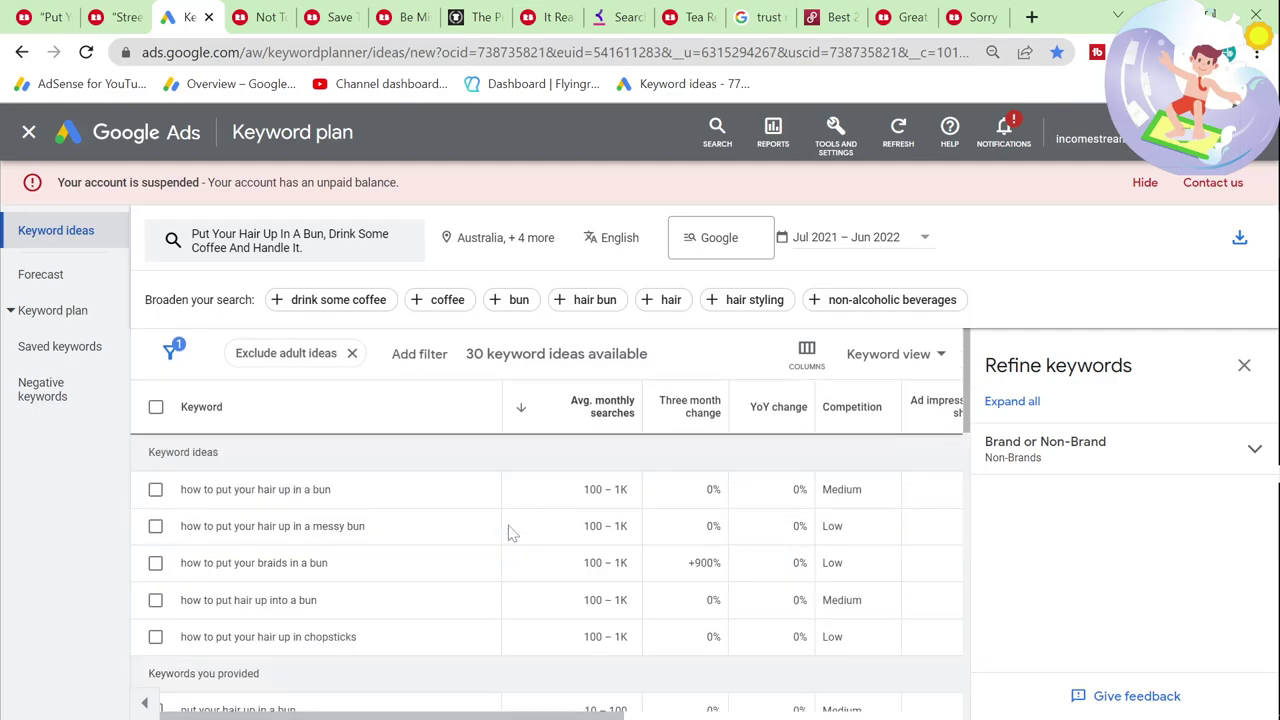
Step: Look up Redbubble search suggestions for "b" and open the results for "bad vibes dont go with my outfit"
key(ctrl+Tab)
drag(497, 207, 252, 207)
key(BackSpace)
text(b)
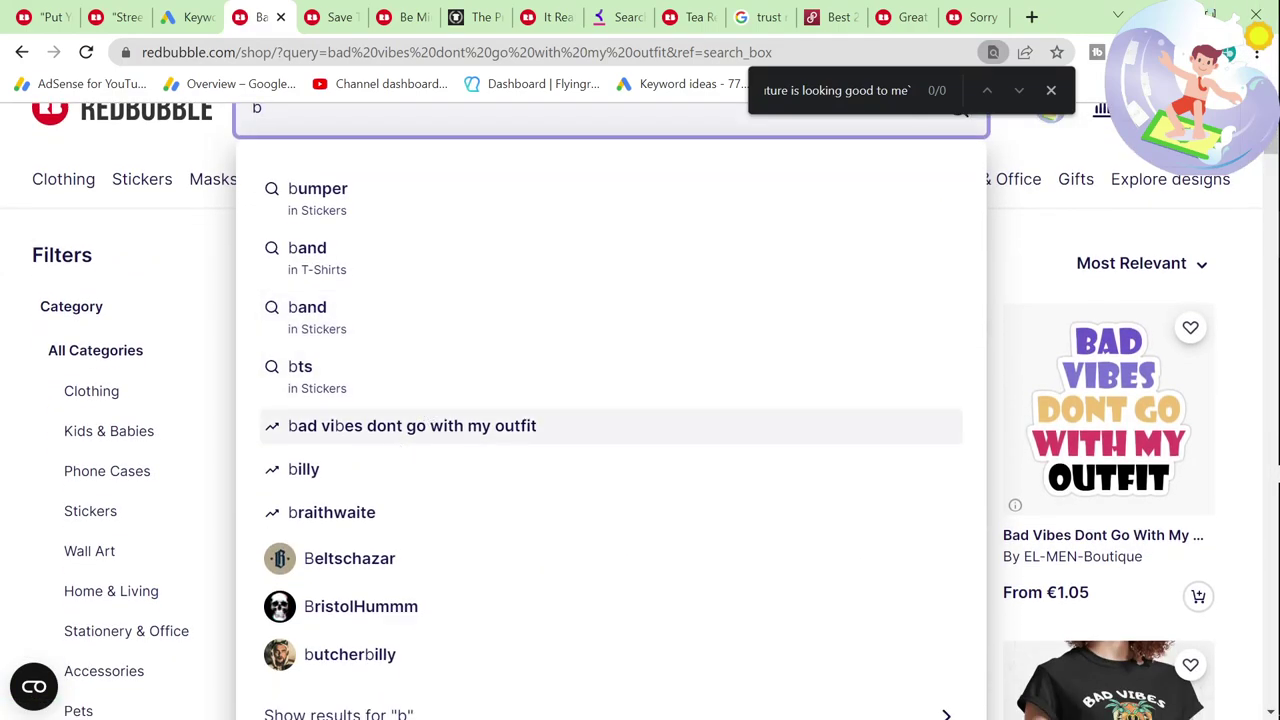
click(407, 440)
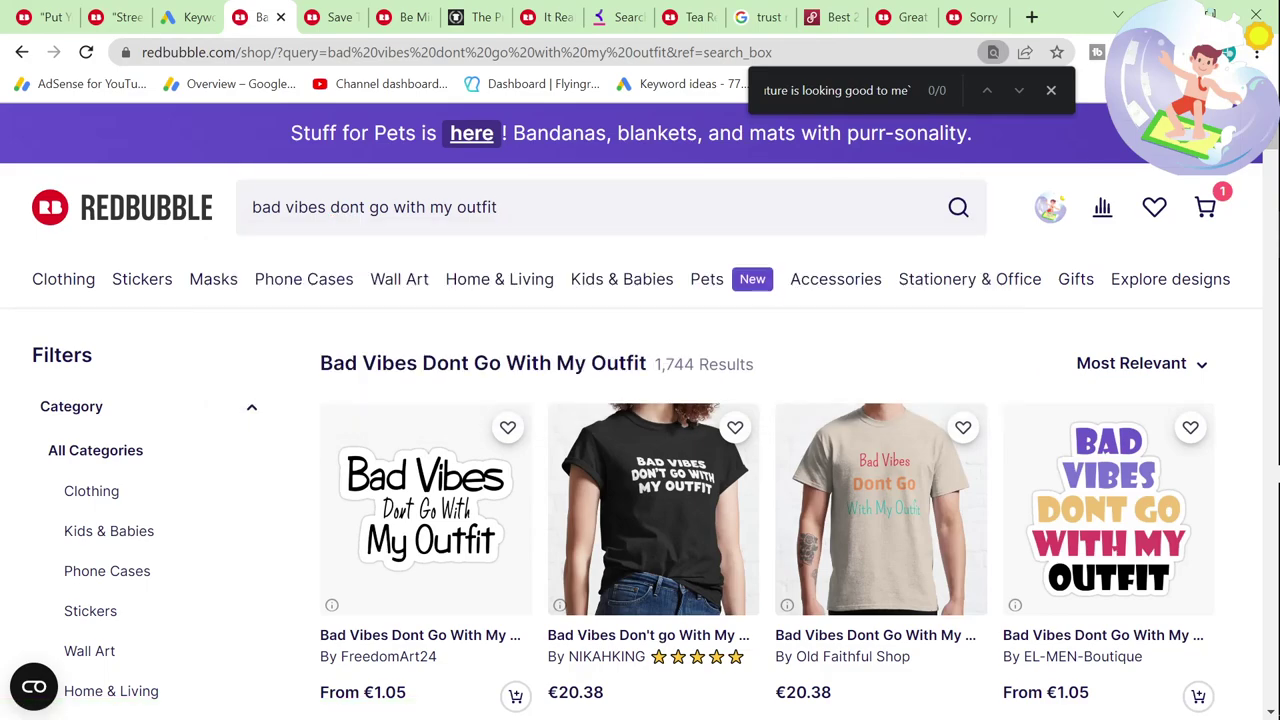
Step: Copy "bad vibes dont go with my outfit" and check its search volume in Google Ads Keyword Planner
drag(498, 207, 252, 207)
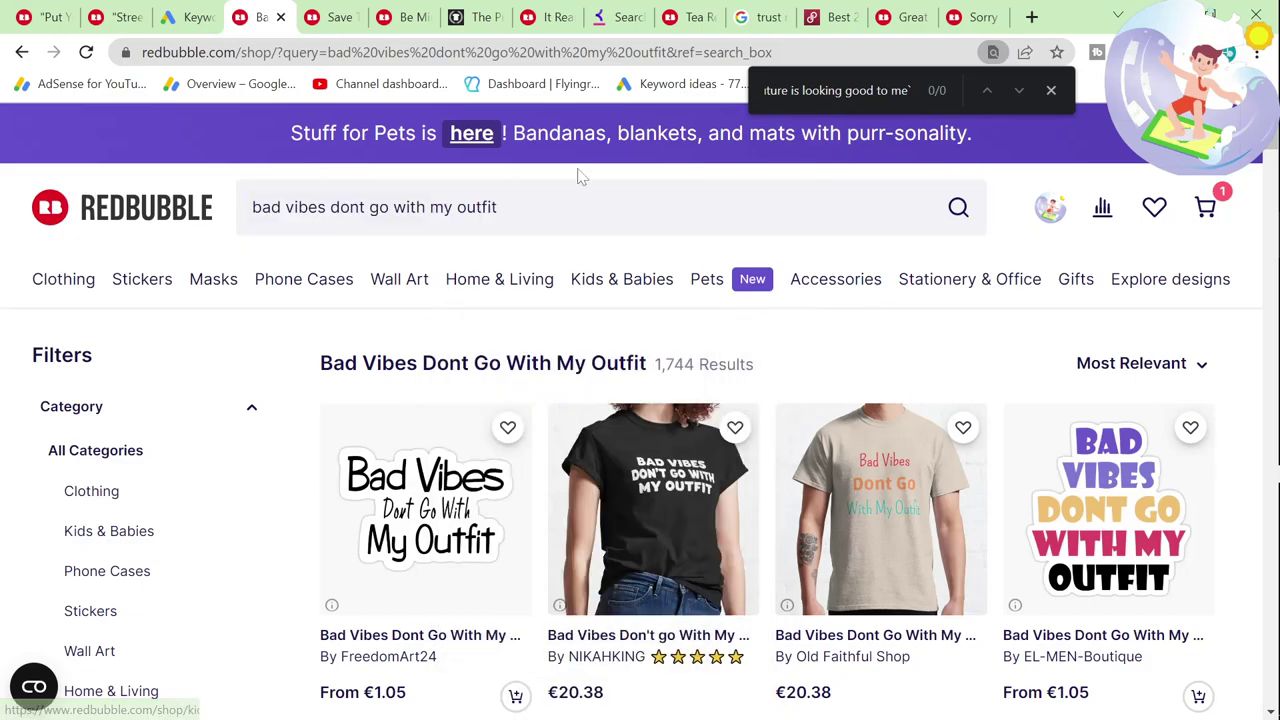
click(185, 17)
click(645, 535)
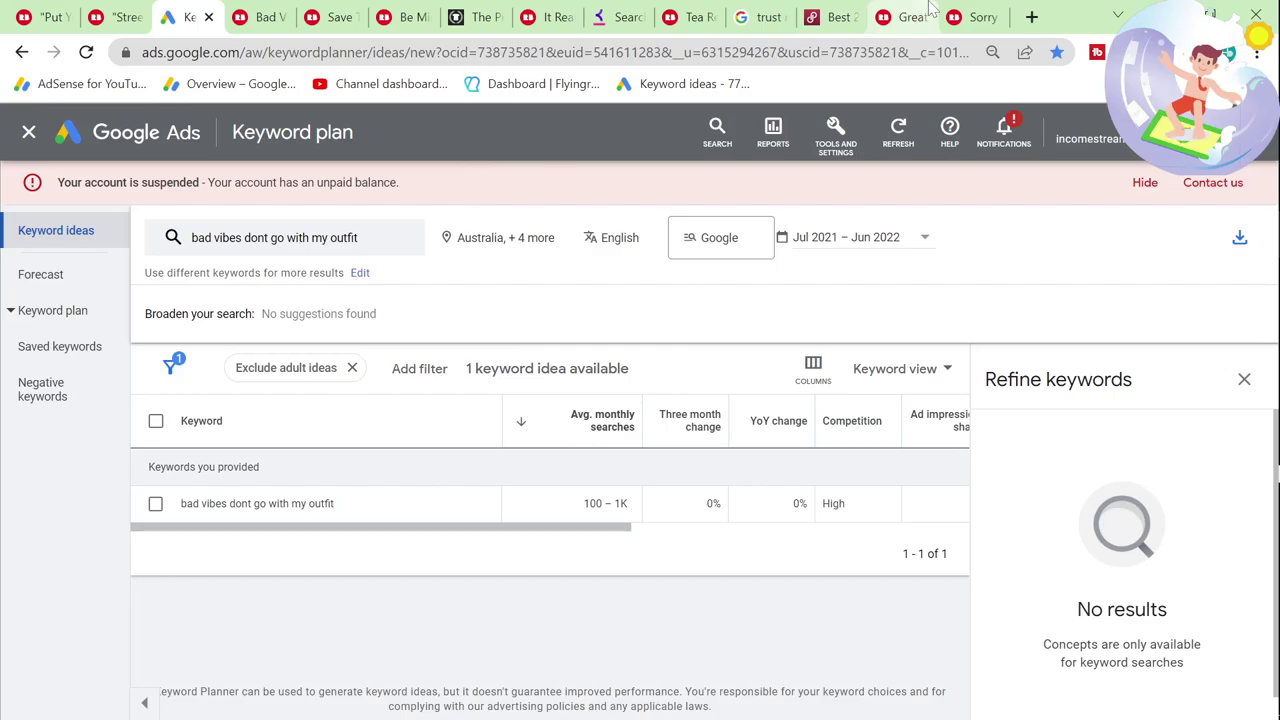
Step: Search Google for "bad vibes dont go with my outfit" in the "Great" Redbubble tab and find "redbub" within the results
click(897, 17)
click(678, 60)
key(ctrl+v)
key(Return)
scroll(468, 375, down, 10)
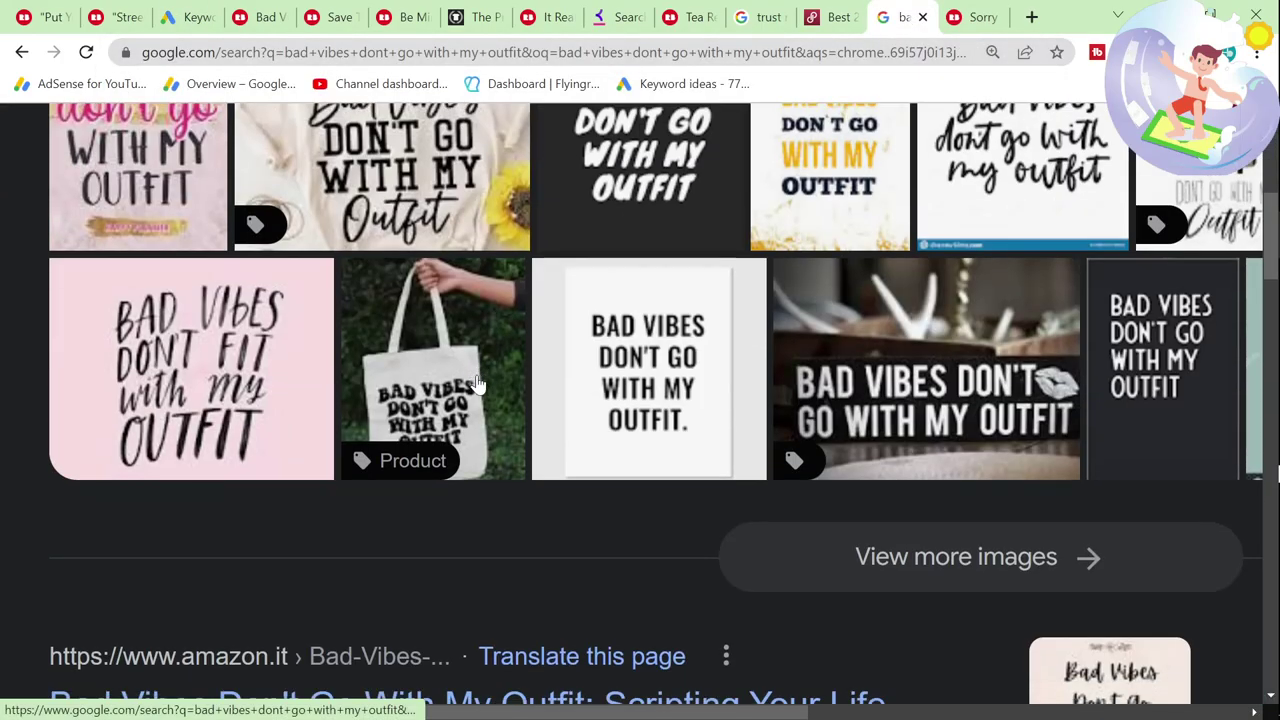
key(ctrl+f)
text(redbub)
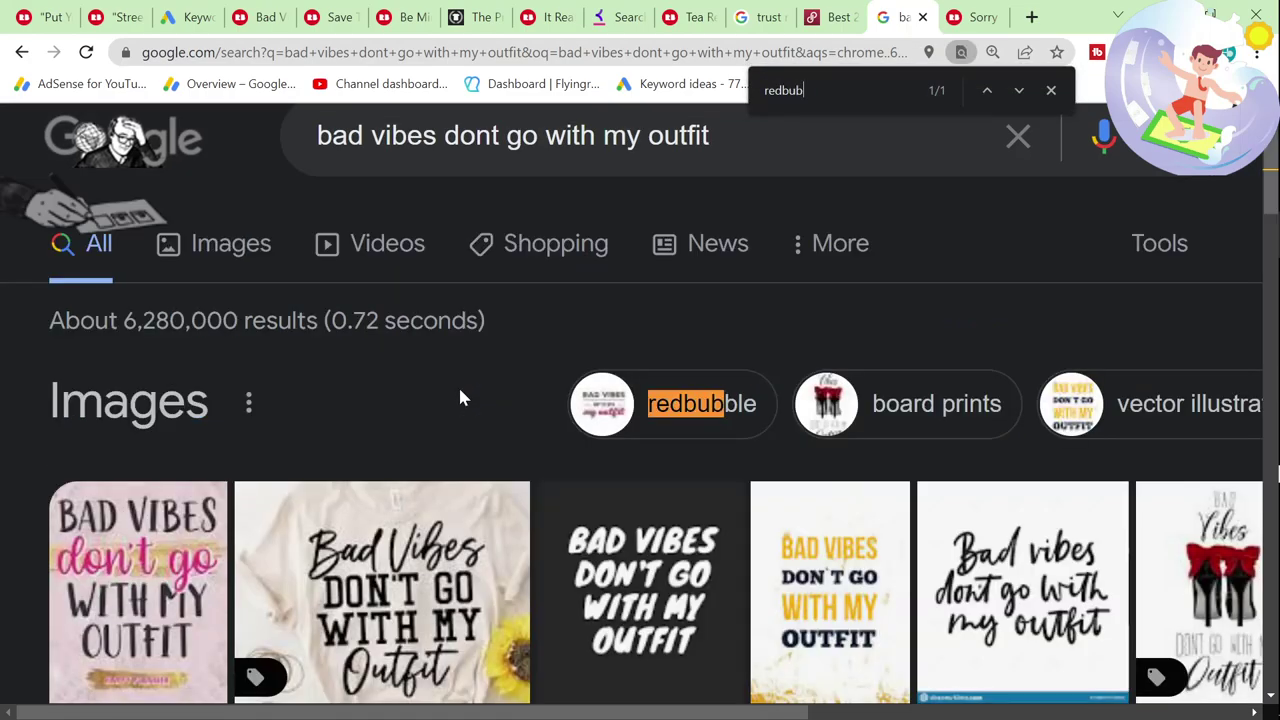
Step: Switch back to the Redbubble "bad vibes" results and compare the trending search suggestions for "b", "x", "z", "a" and "d"
click(258, 24)
click(450, 207)
text(b)
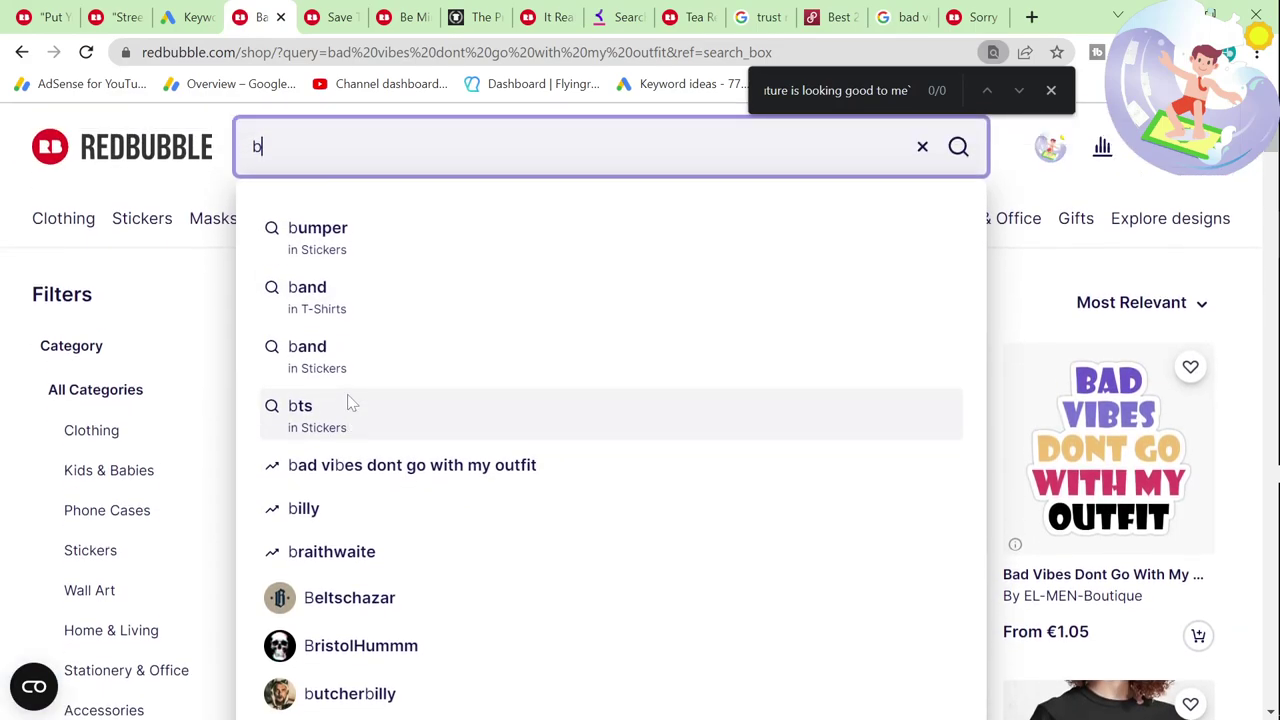
key(BackSpace)
text(x)
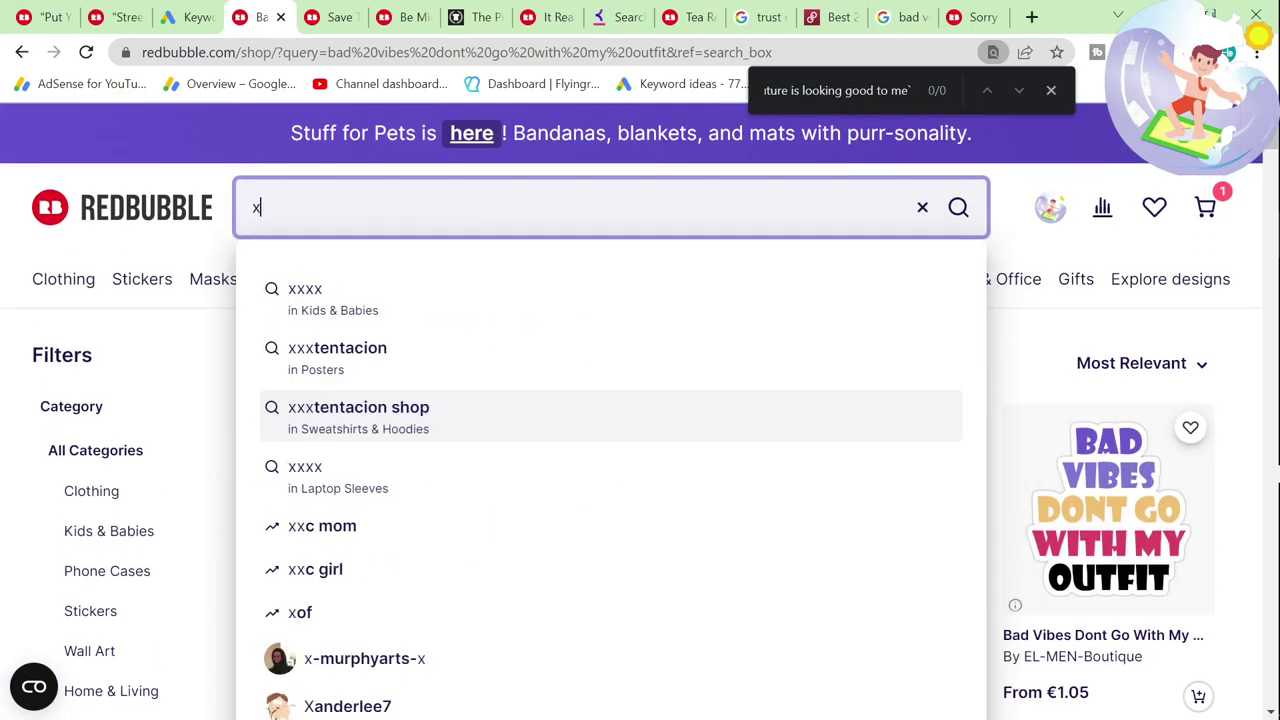
key(BackSpace)
text(z)
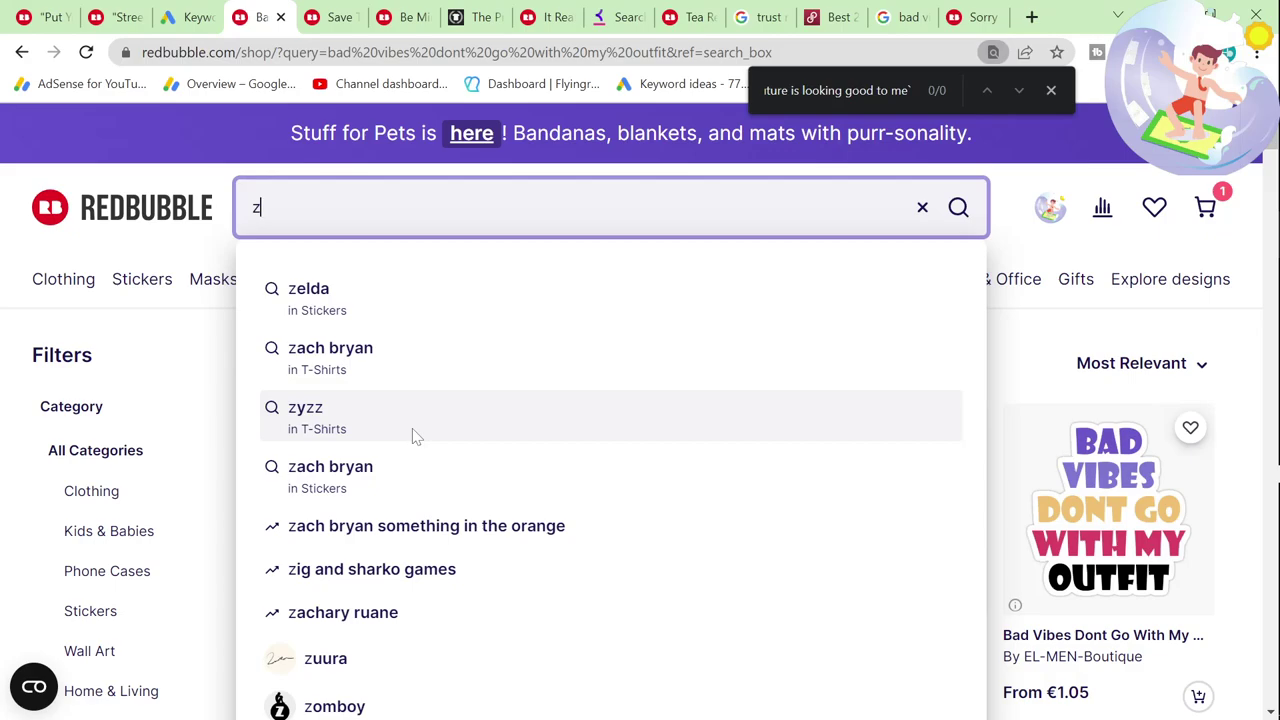
key(BackSpace)
text(a)
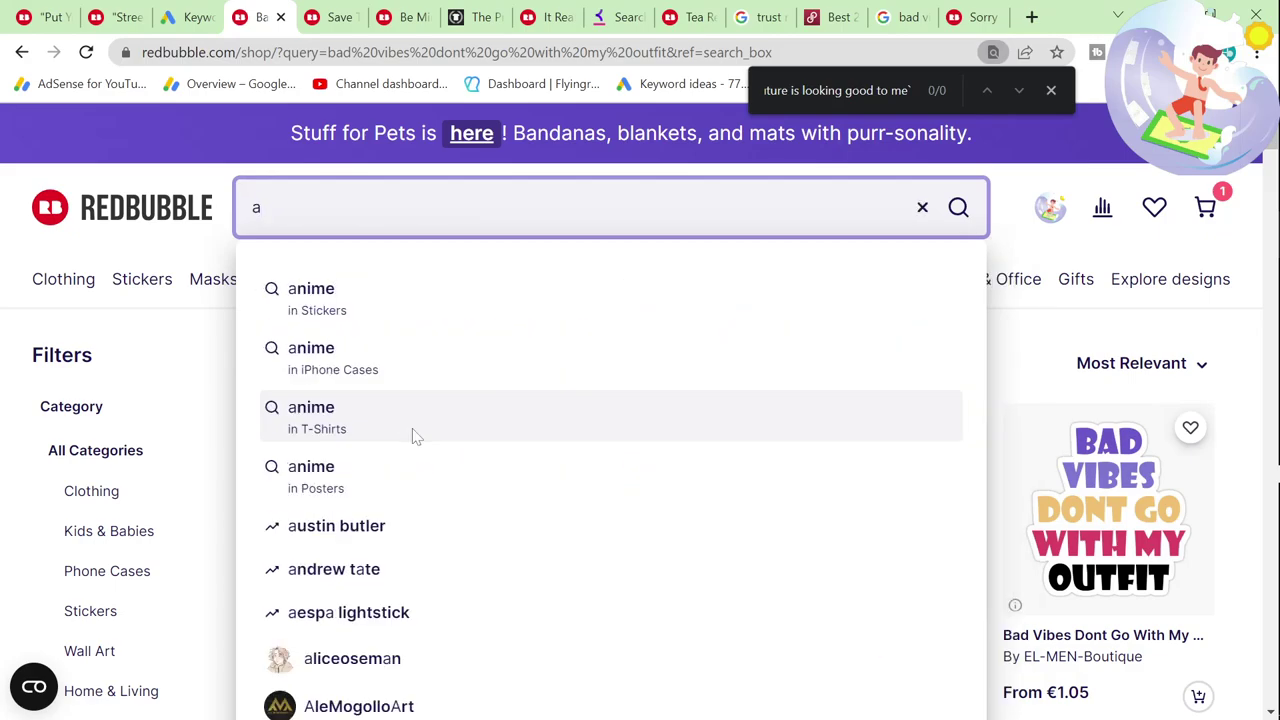
key(BackSpace)
text(d)
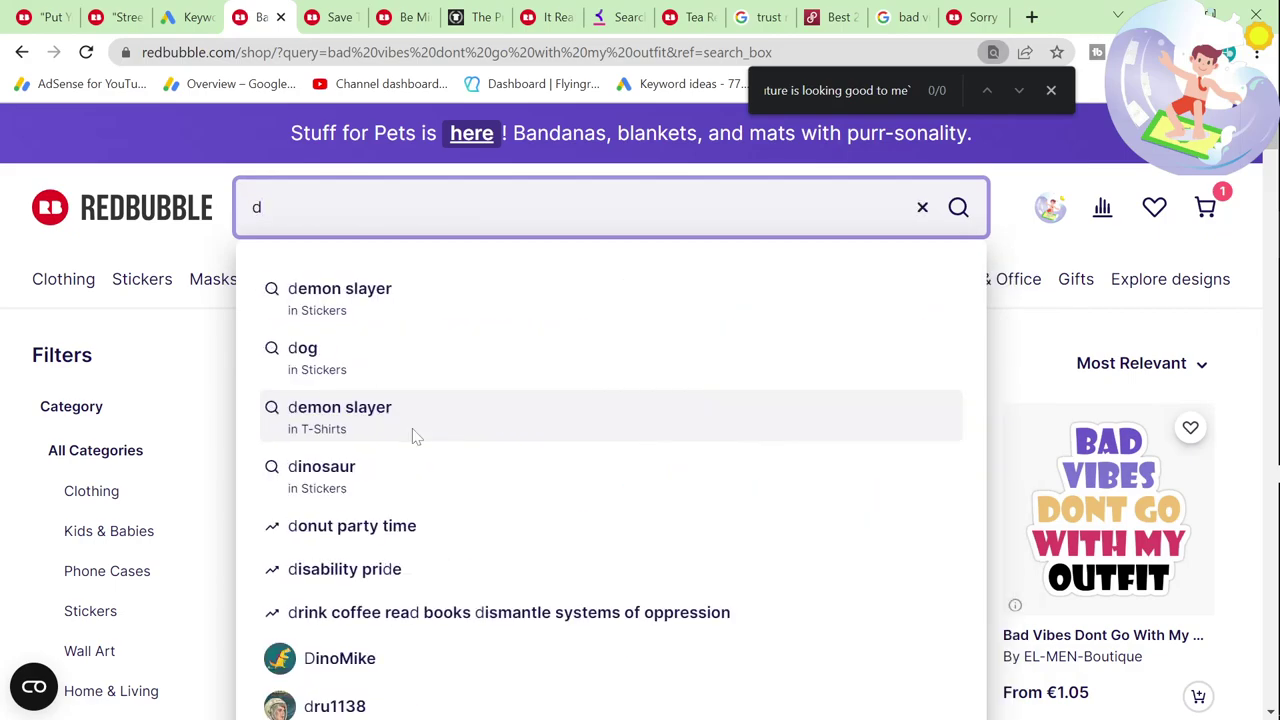
Step: Open the Redbubble results for the suggestion "drink coffee read books dismantle systems of oppression" and copy the phrase
click(472, 613)
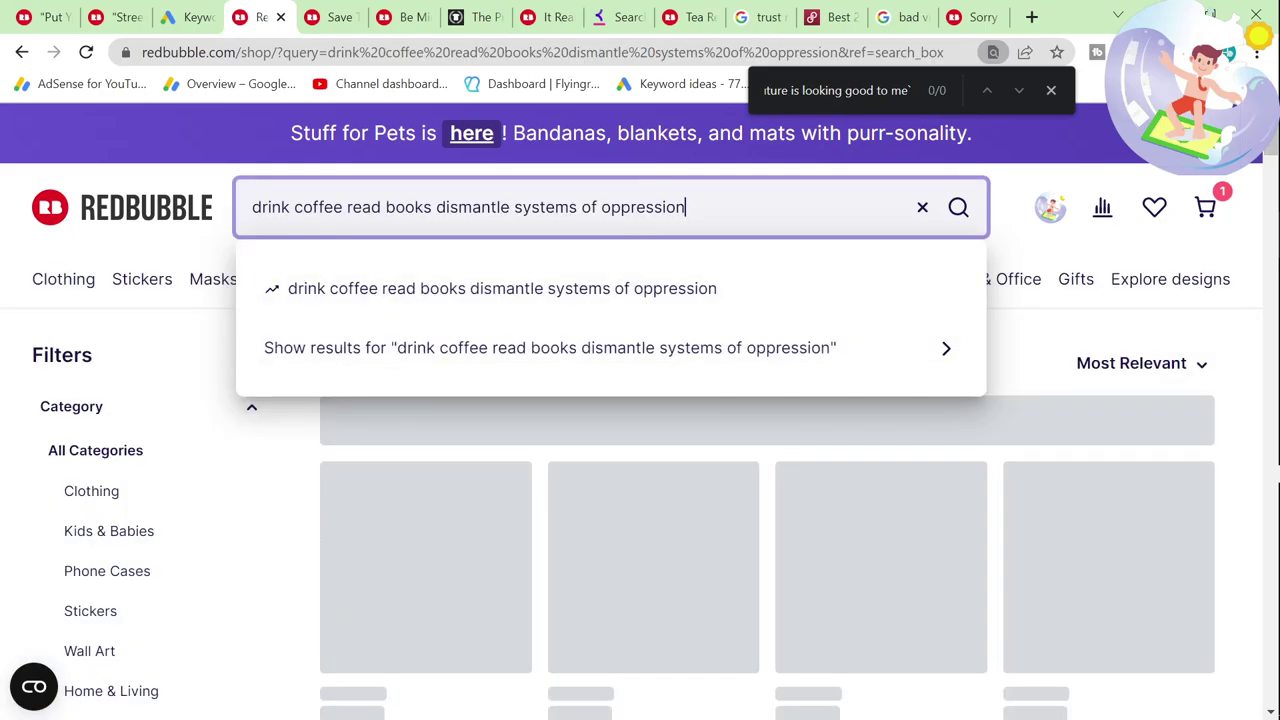
triple_click(349, 222)
key(ctrl+c)
click(1024, 345)
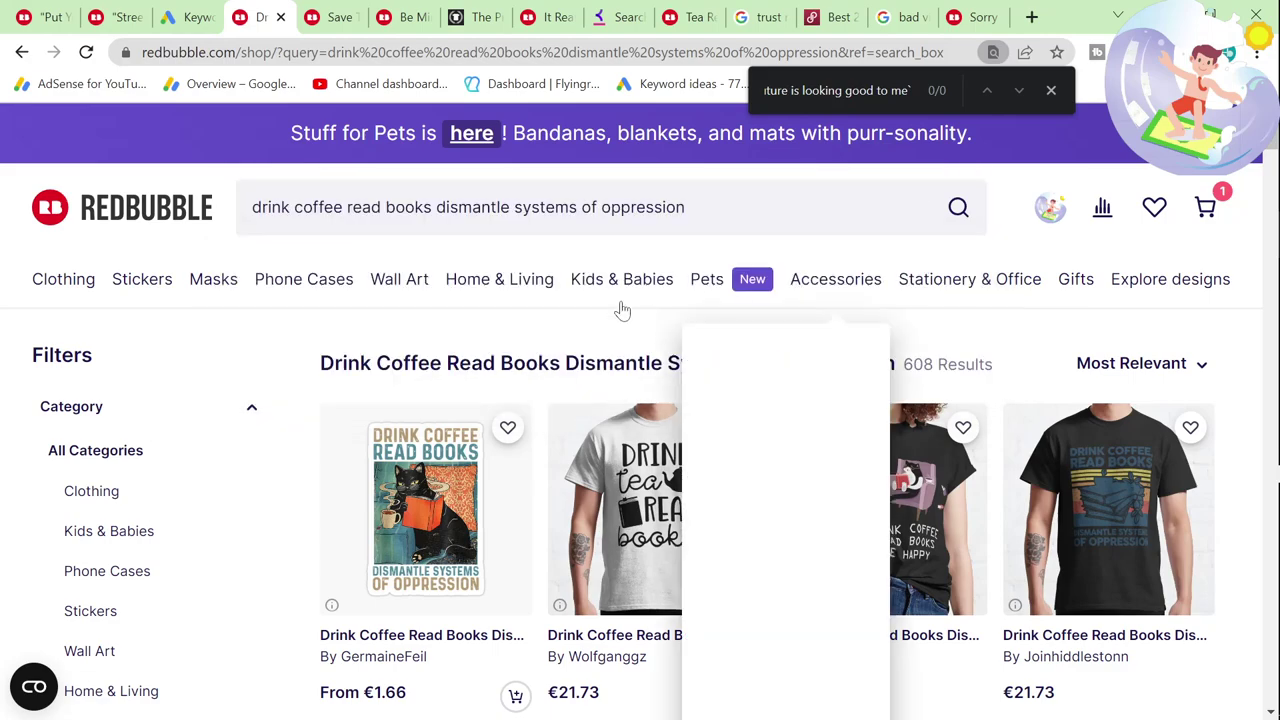
Step: Check the search volume of "drink coffee read books dismantle systems of oppression" in Google Ads Keyword Planner
click(195, 17)
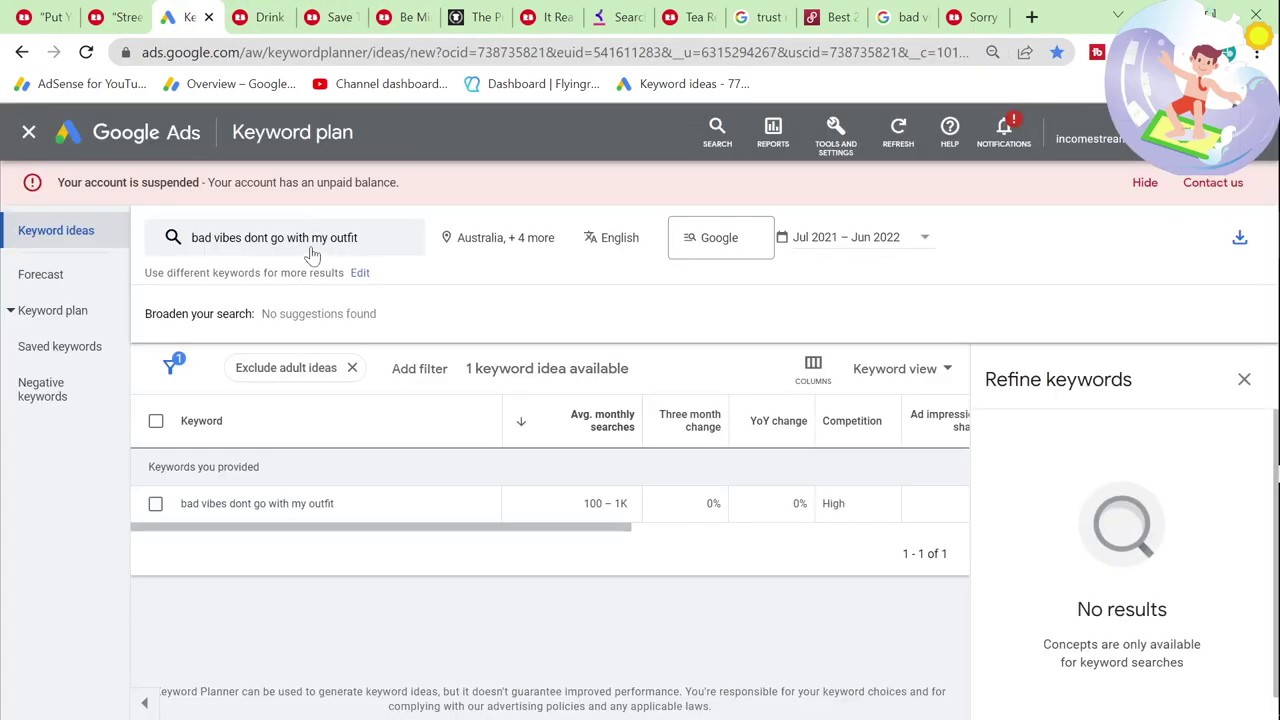
click(309, 251)
click(381, 327)
key(ctrl+v)
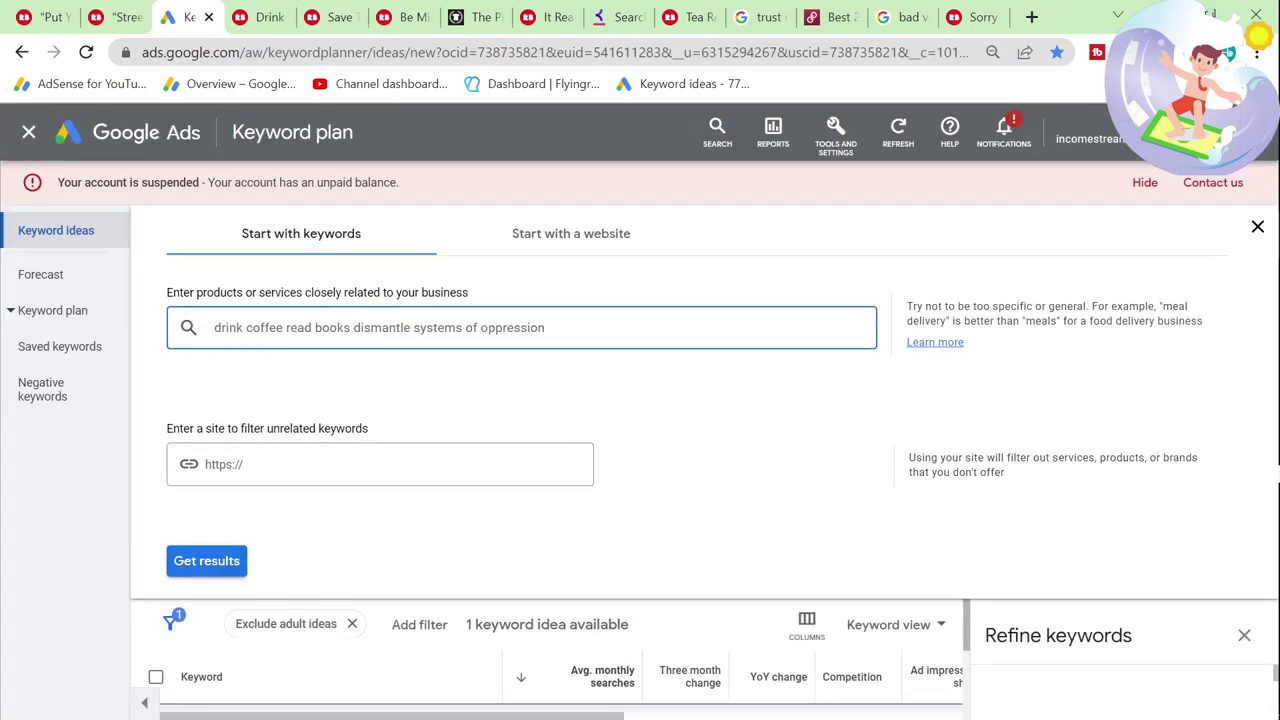
key(Return)
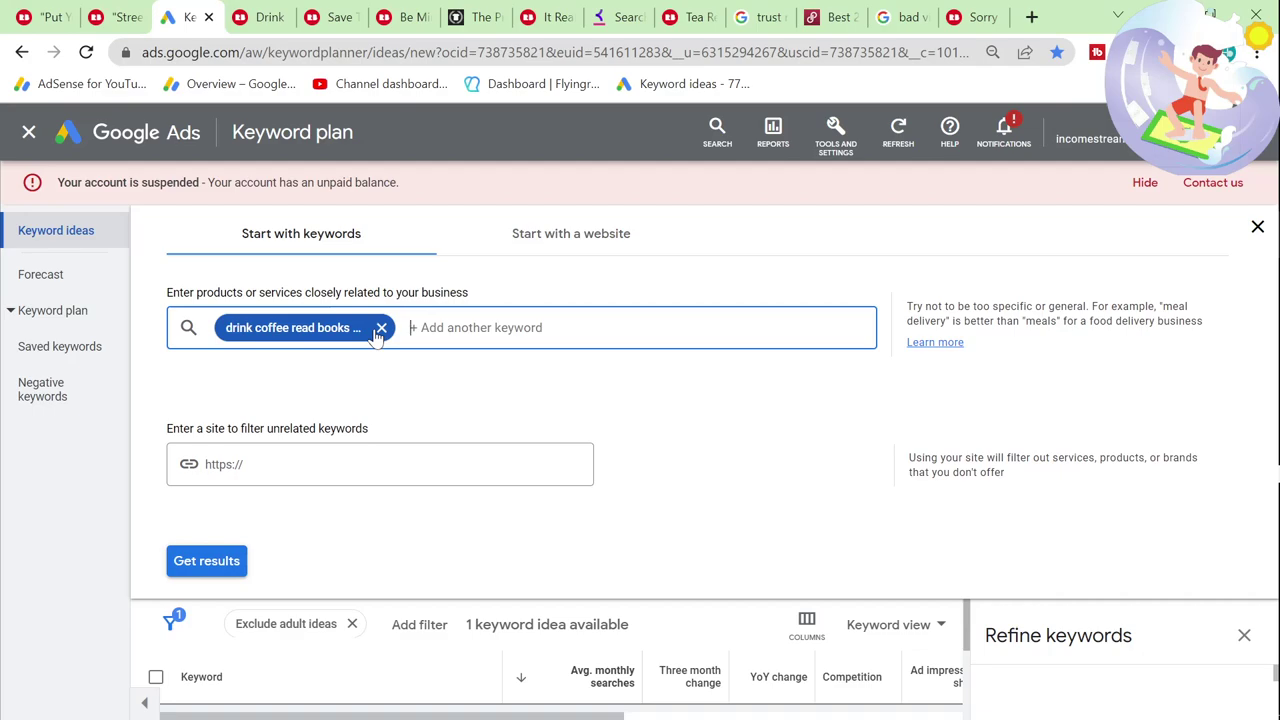
click(206, 562)
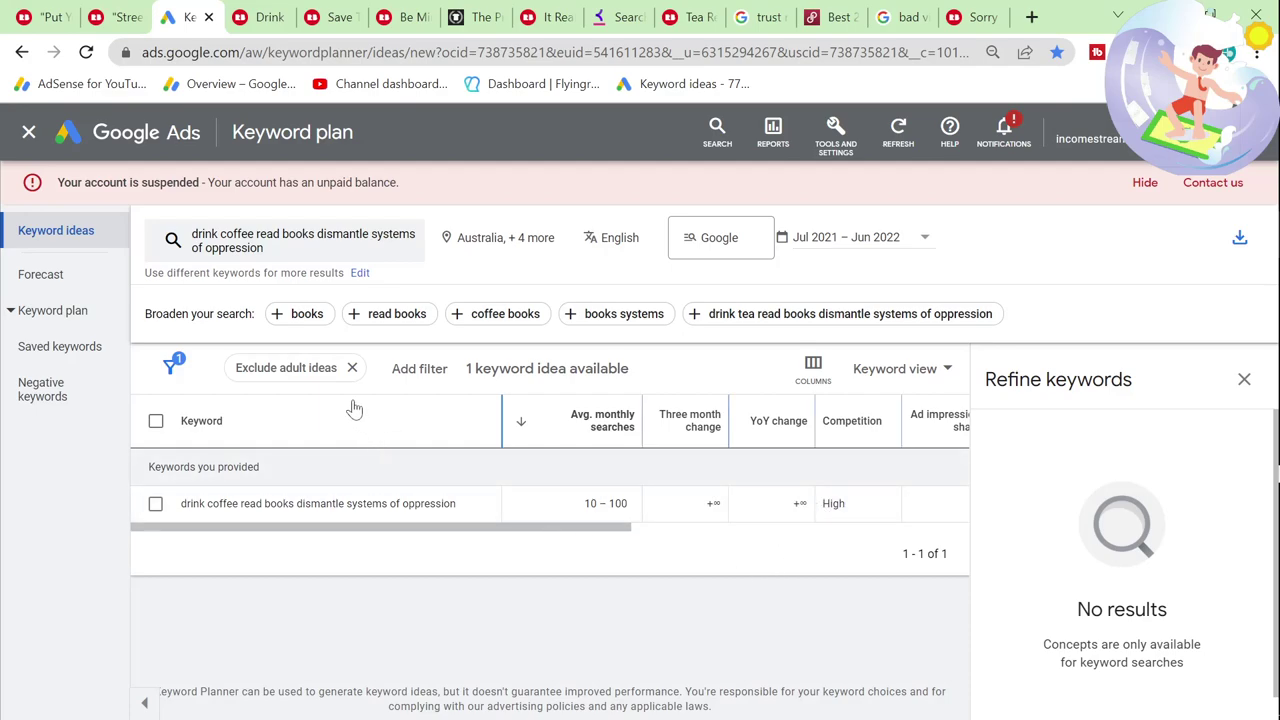
Step: Revisit the Redbubble results, and search Keyword Tool for related phrases to "drink coffee read books"
click(288, 15)
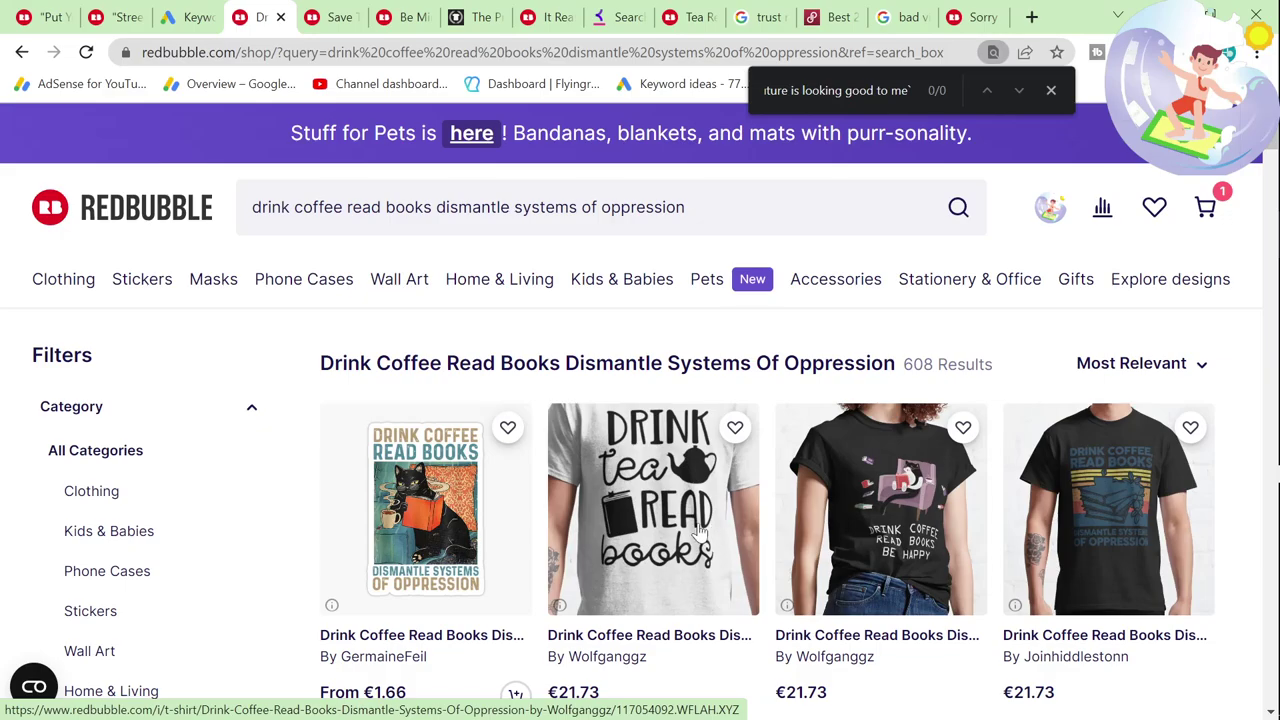
click(612, 17)
scroll(432, 330, up, 10)
click(197, 10)
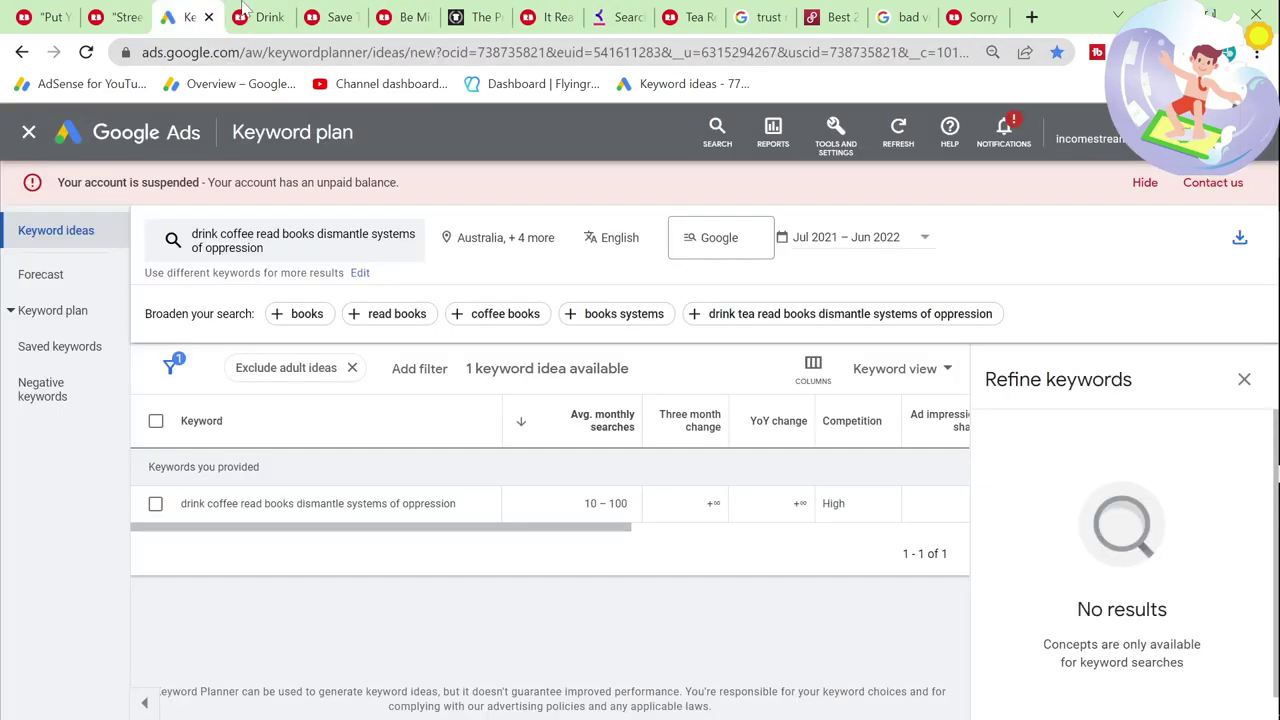
click(632, 12)
click(460, 345)
key(ctrl+a)
text(drink)
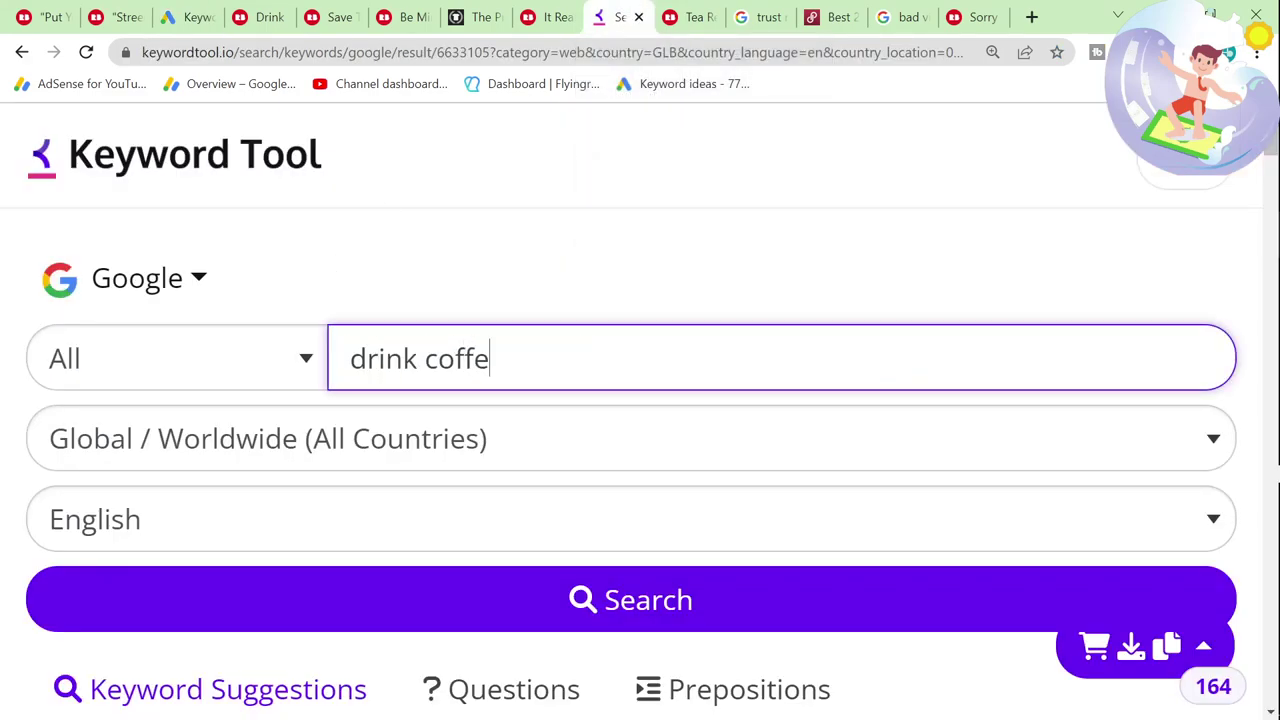
text( coffee read books)
key(Return)
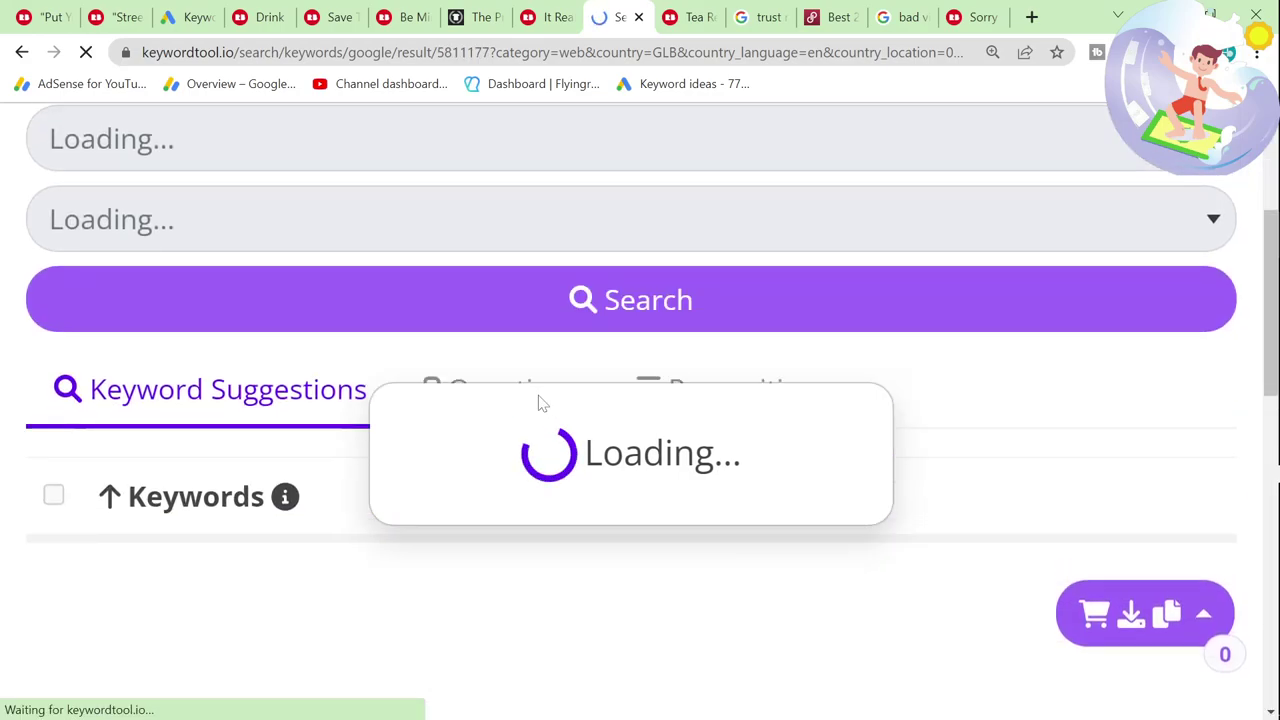
Step: Browse the Keyword Tool suggestions and copy the phrase "drink good coffee read good books"
scroll(538, 403, down, 8)
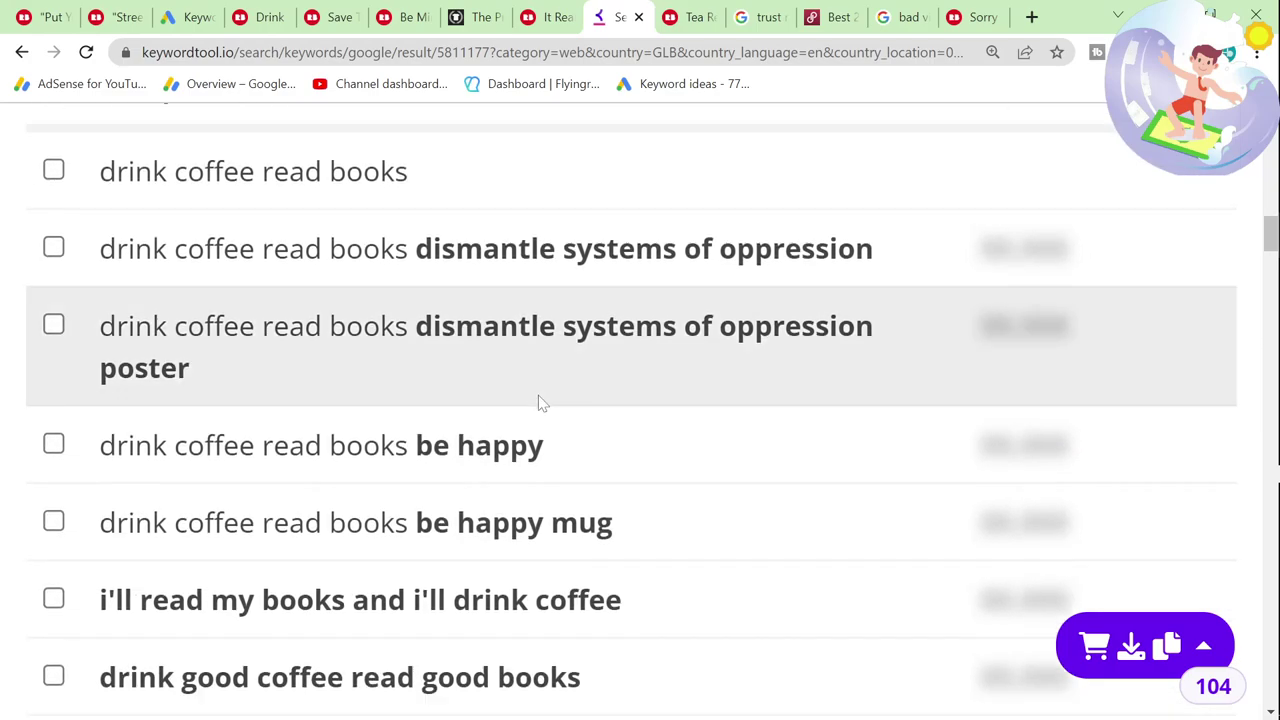
scroll(588, 446, down, 1)
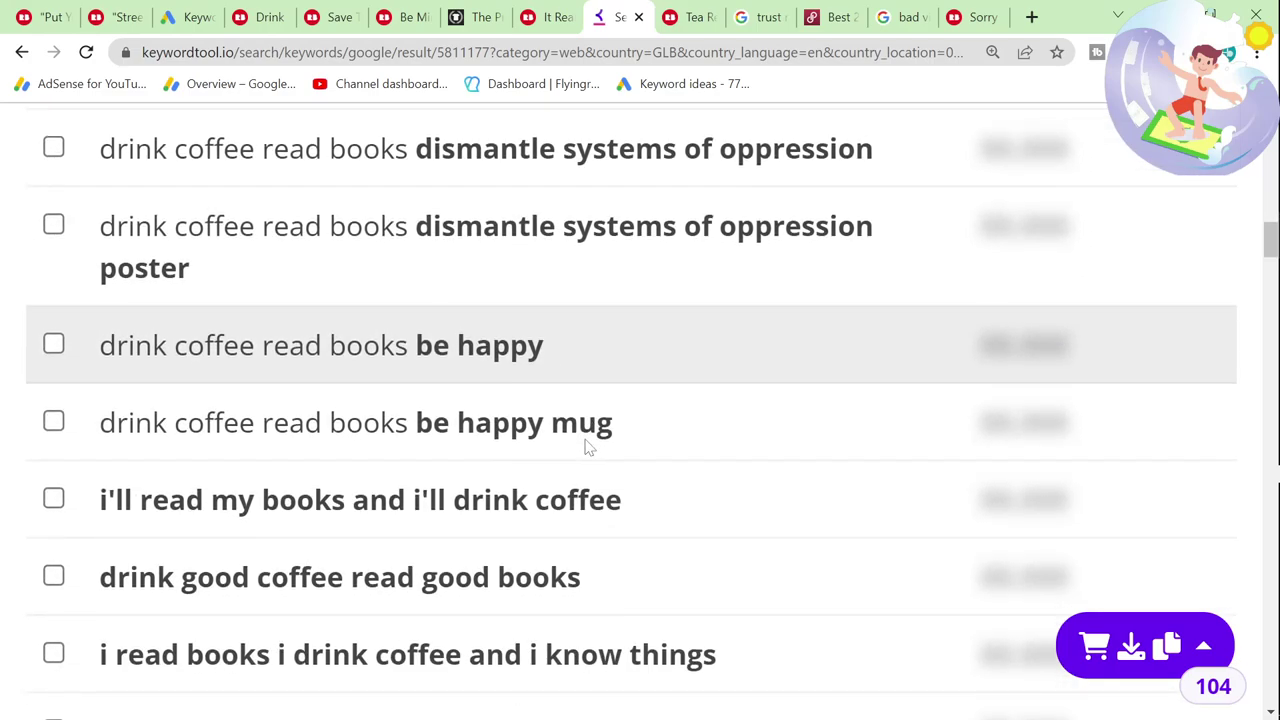
scroll(586, 446, down, 1)
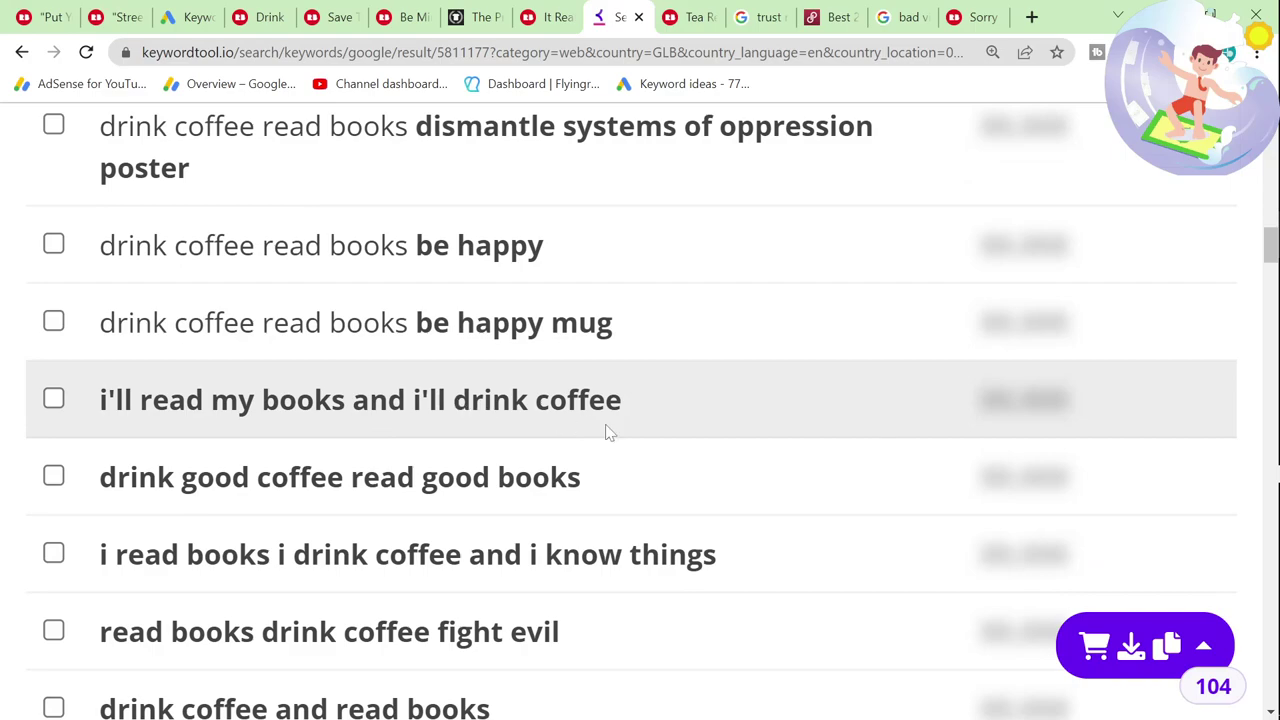
drag(607, 493, 49, 520)
key(ctrl+c)
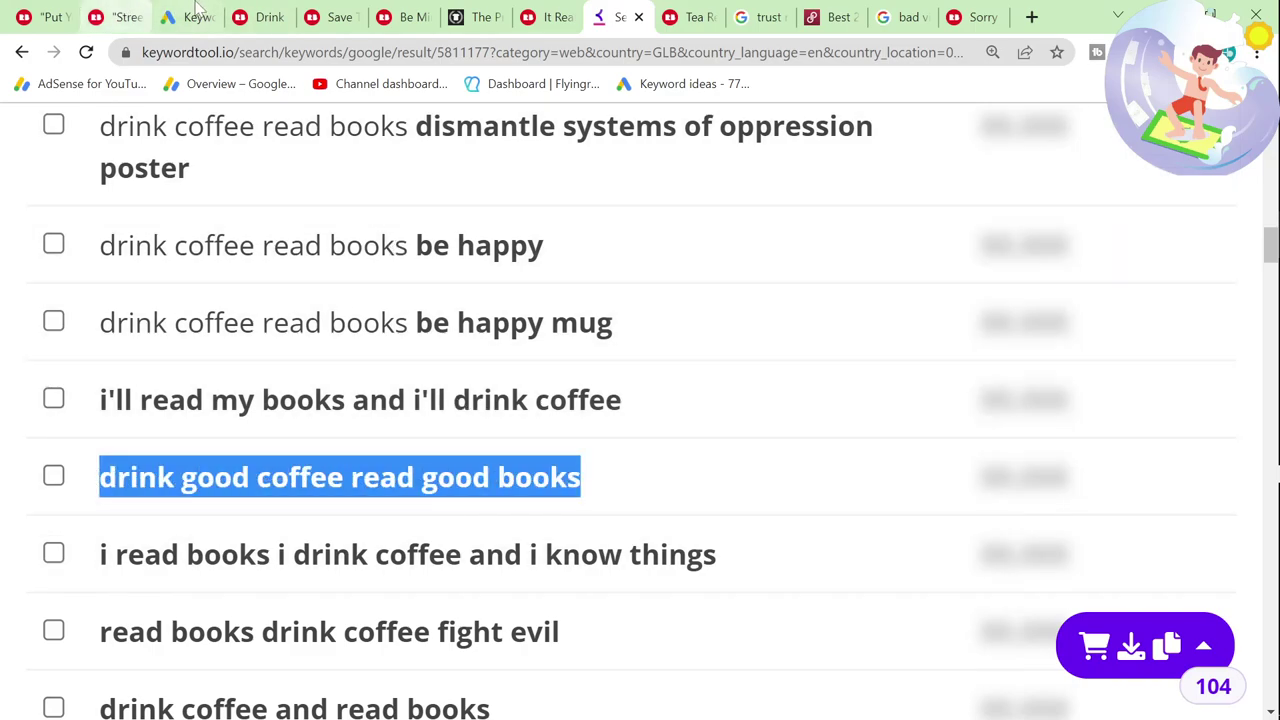
Step: Replace the phrase in Keyword Planner with "drink good coffee read good books" and get its search volume
click(197, 12)
click(318, 240)
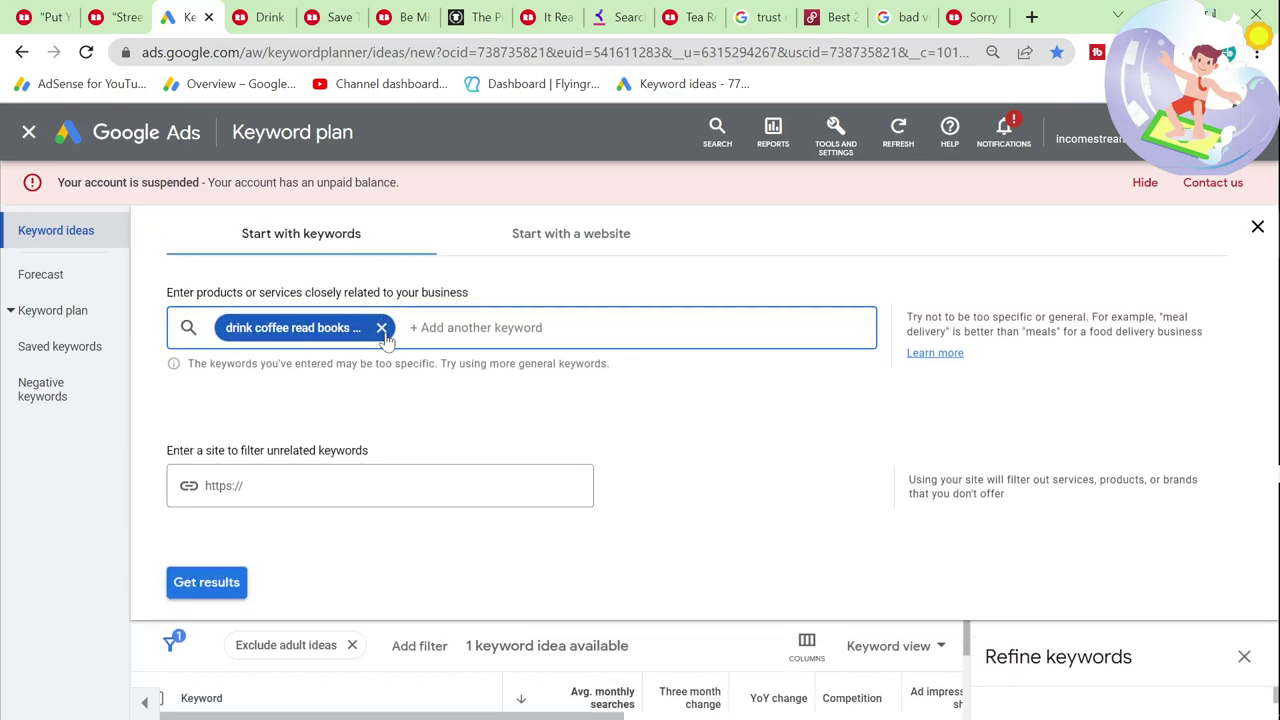
click(382, 329)
key(ctrl+v)
key(Return)
click(238, 563)
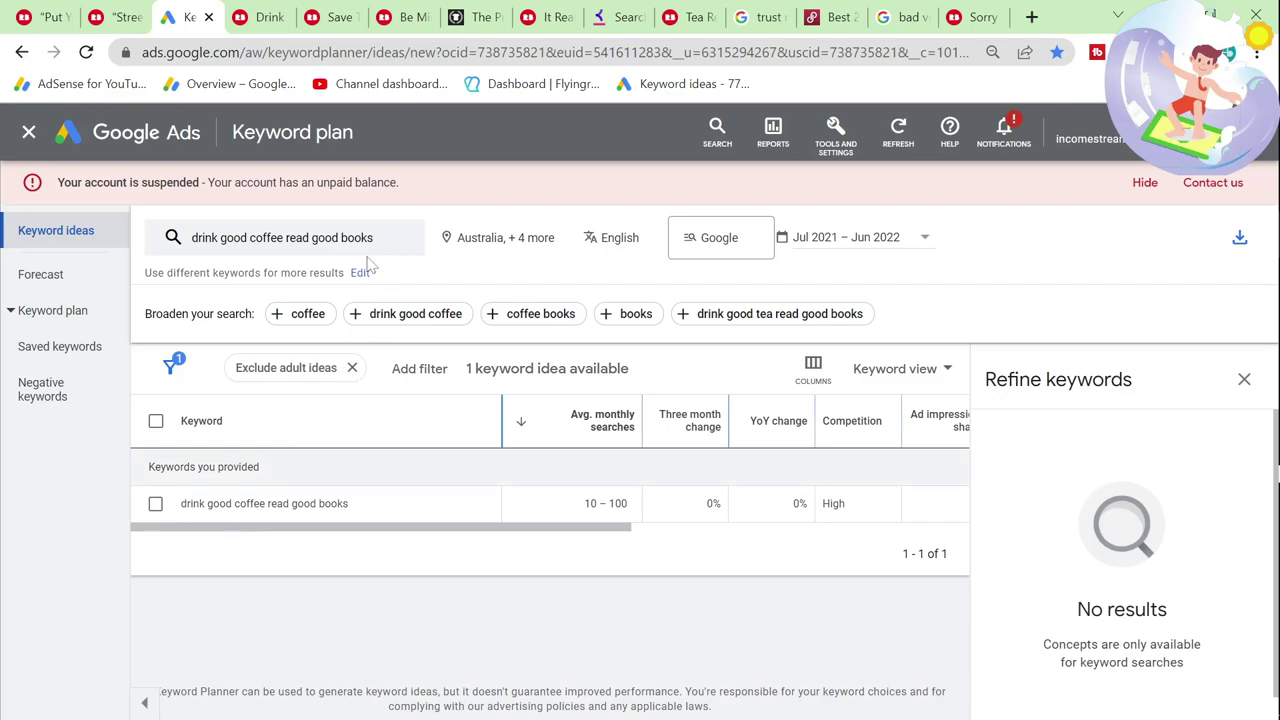
Step: Copy "i read books i drink coffee and i know things" from Keyword Tool and check its search volume in Keyword Planner
click(620, 17)
scroll(400, 486, down, 1)
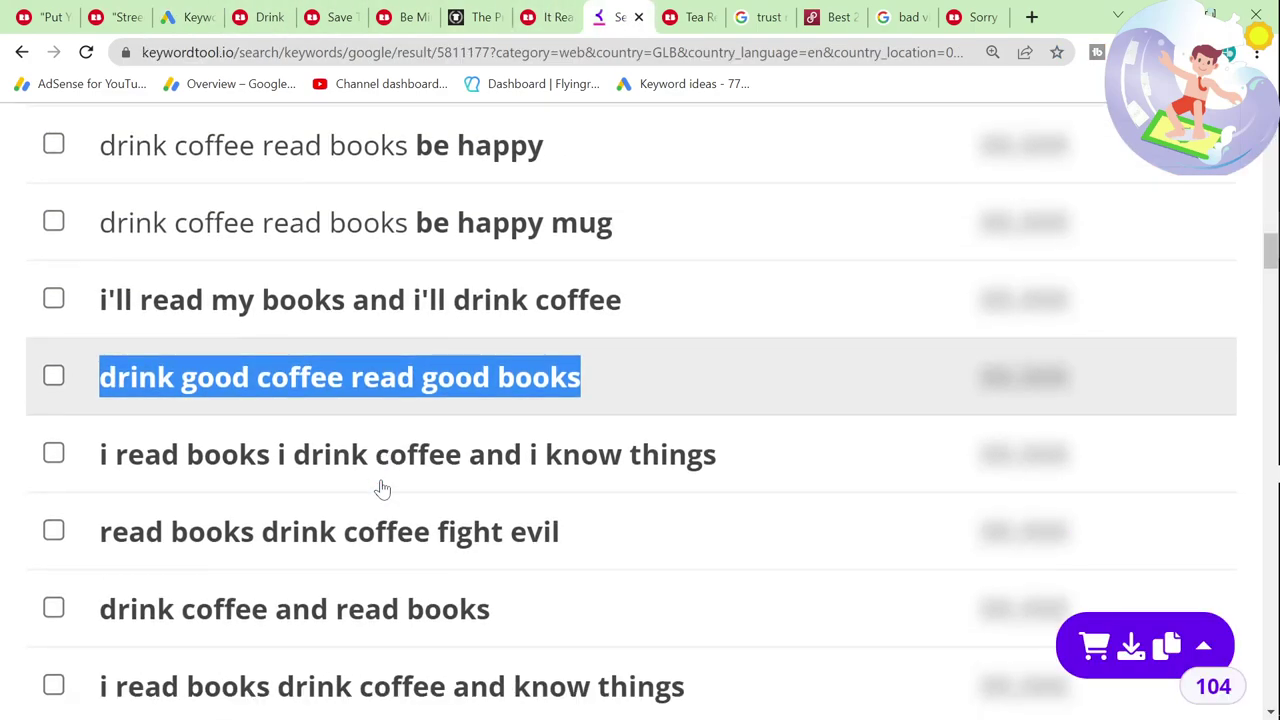
drag(92, 462, 722, 458)
key(ctrl+c)
click(192, 17)
click(285, 240)
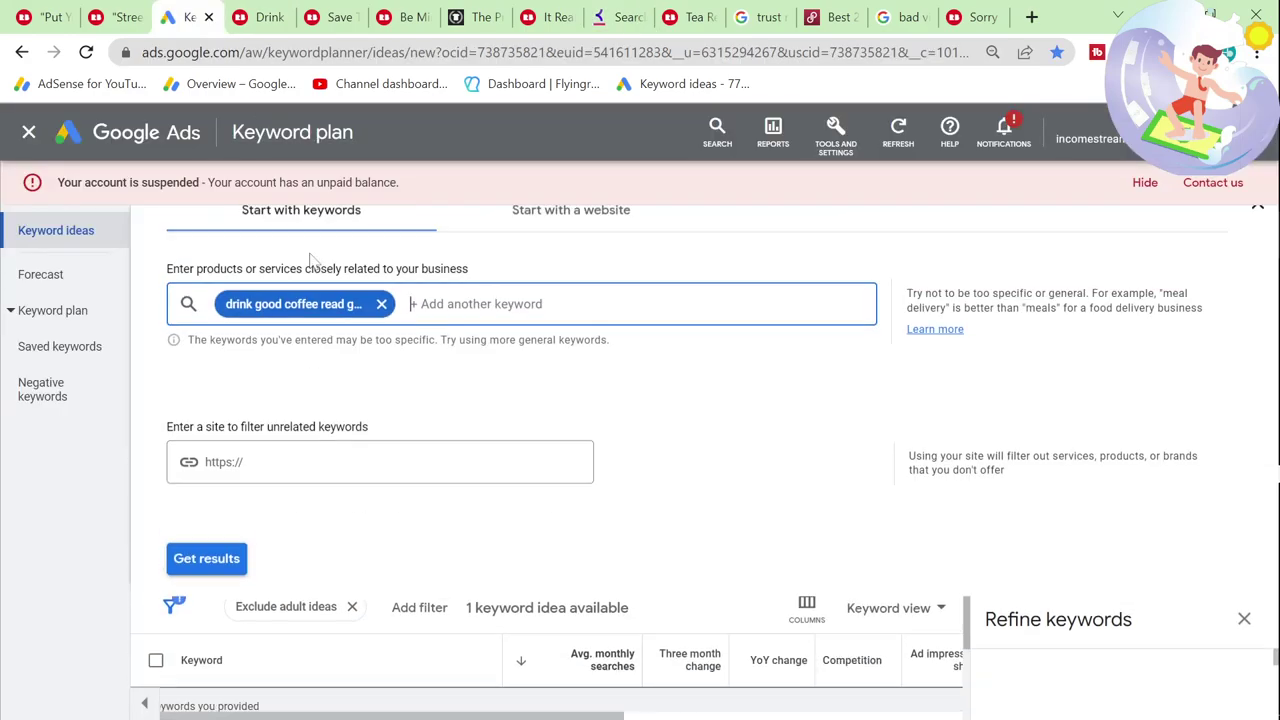
click(383, 328)
key(ctrl+v)
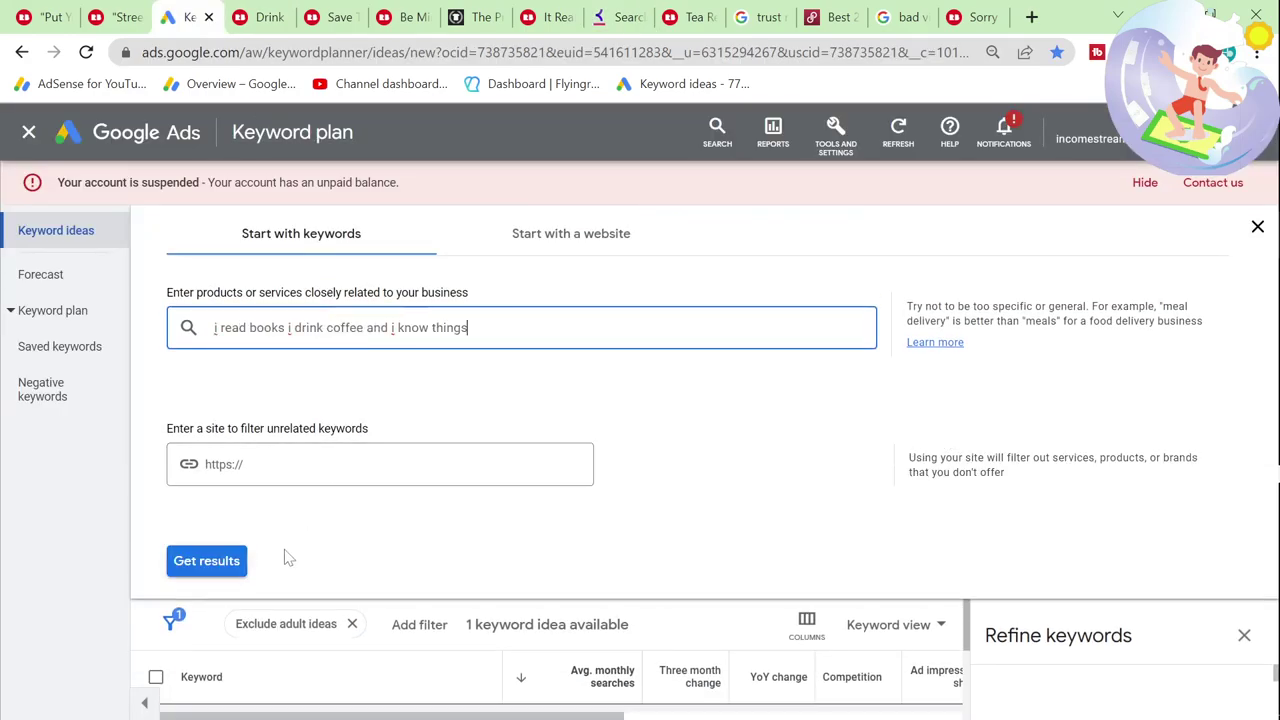
click(199, 574)
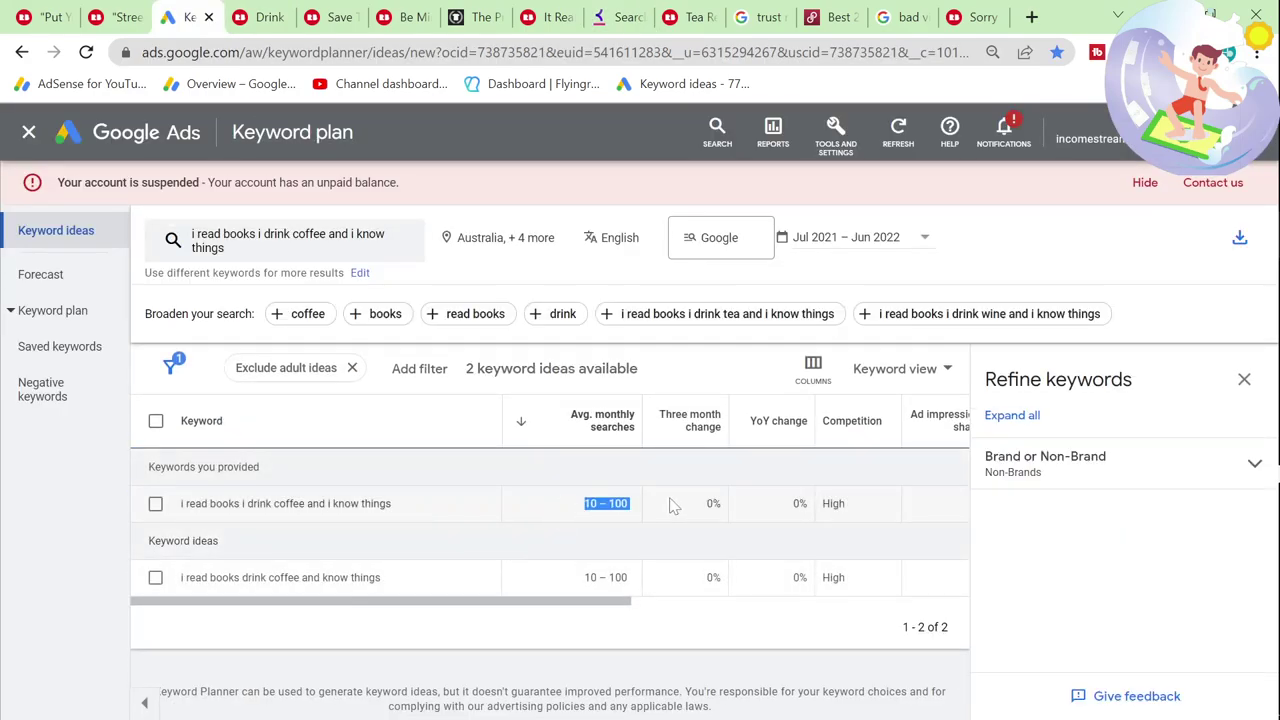
Step: Review the remaining Keyword Tool suggestions for "drink coffee read books" and return to Keyword Planner
click(600, 17)
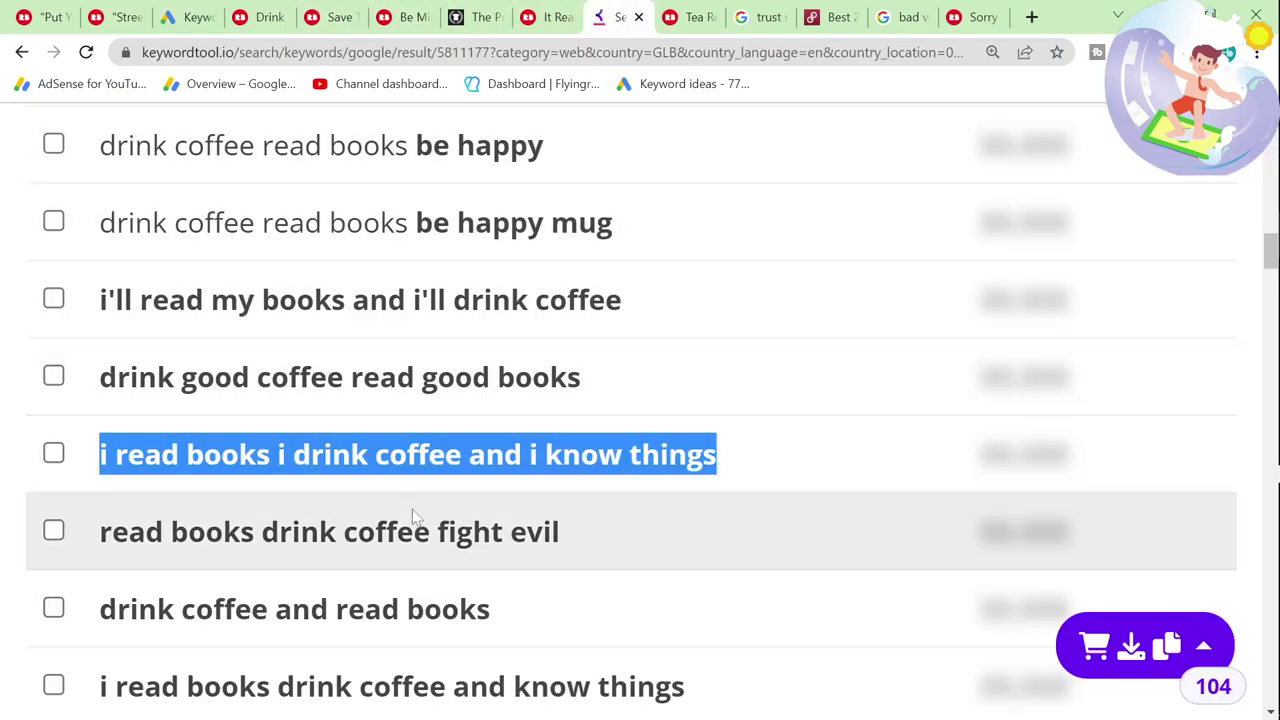
scroll(414, 514, down, 2)
scroll(370, 450, down, 1)
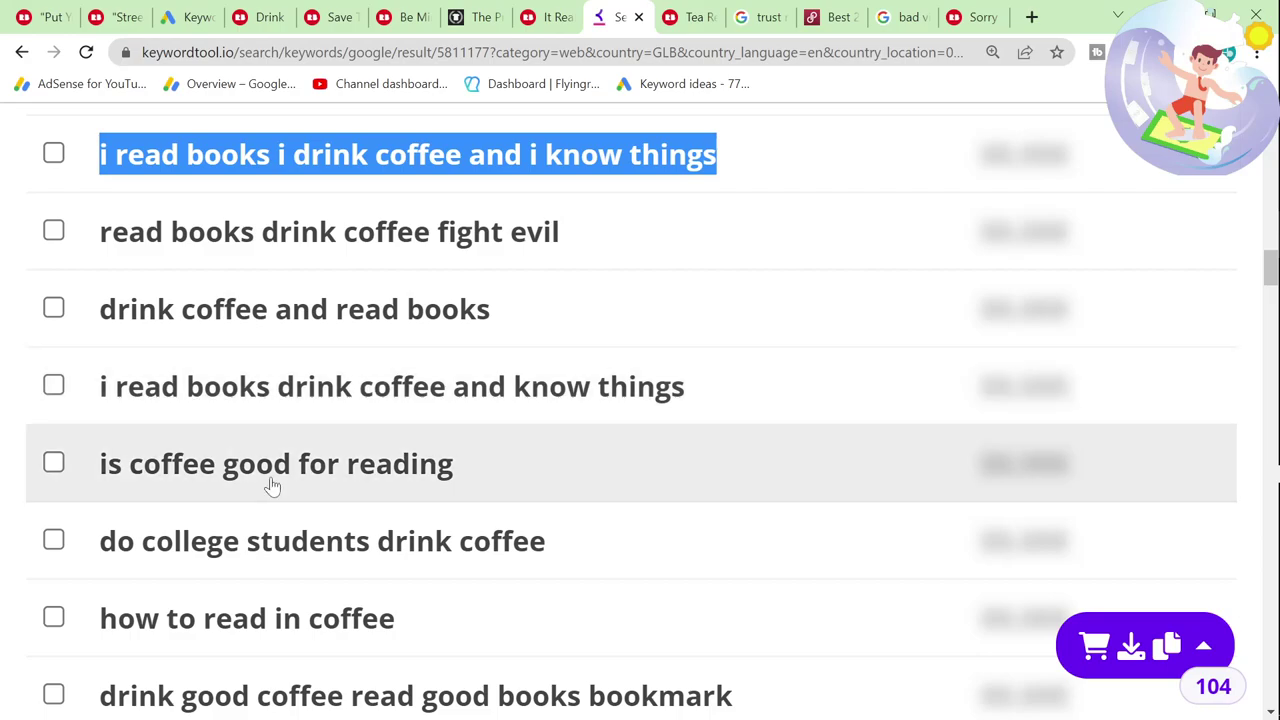
scroll(277, 488, down, 2)
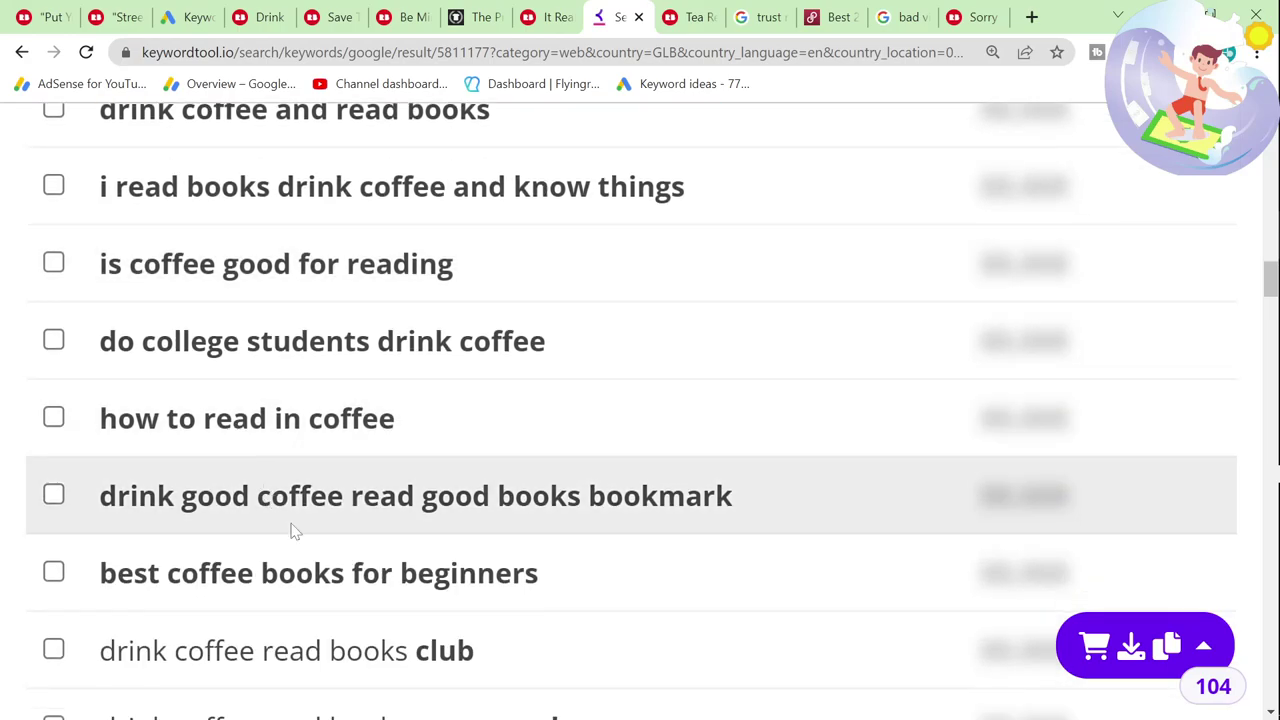
scroll(291, 529, up, 10)
drag(884, 449, 100, 448)
click(198, 15)
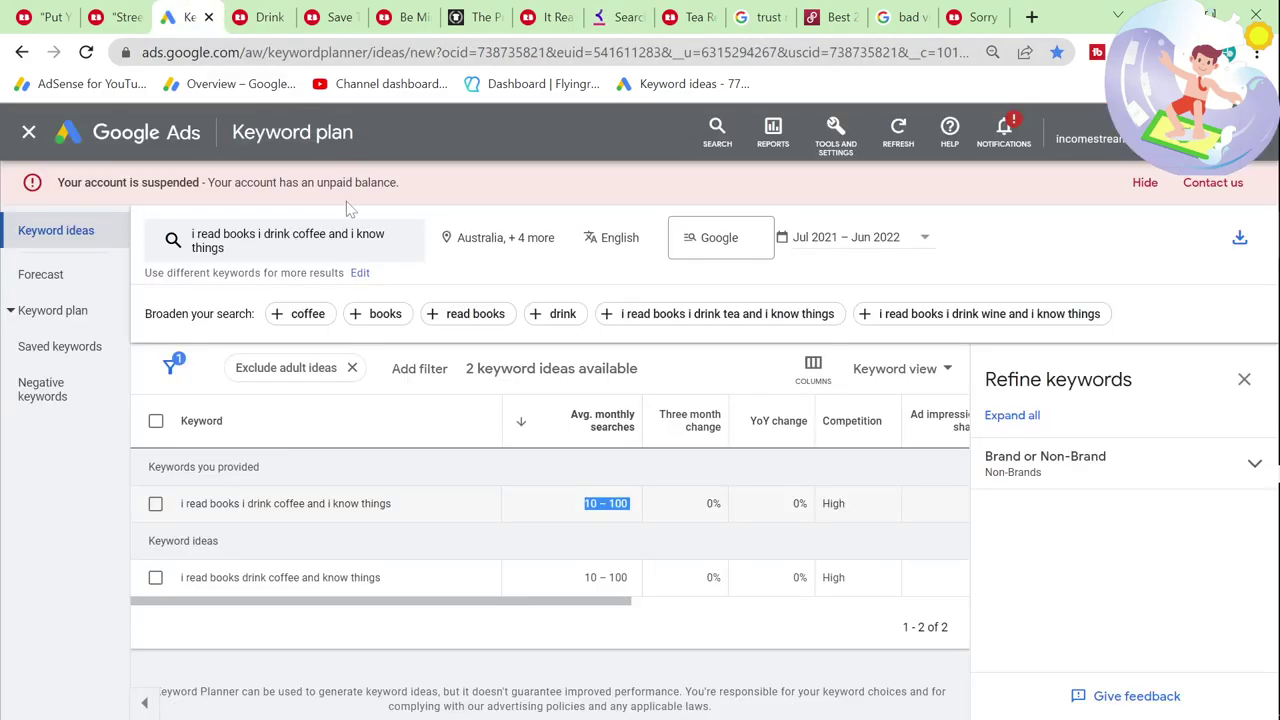
Step: Look up Redbubble search suggestions for "coffee" in the "Street Cats" tab and open the results for "coffee meets bagel"
click(120, 15)
click(400, 207)
text(c)
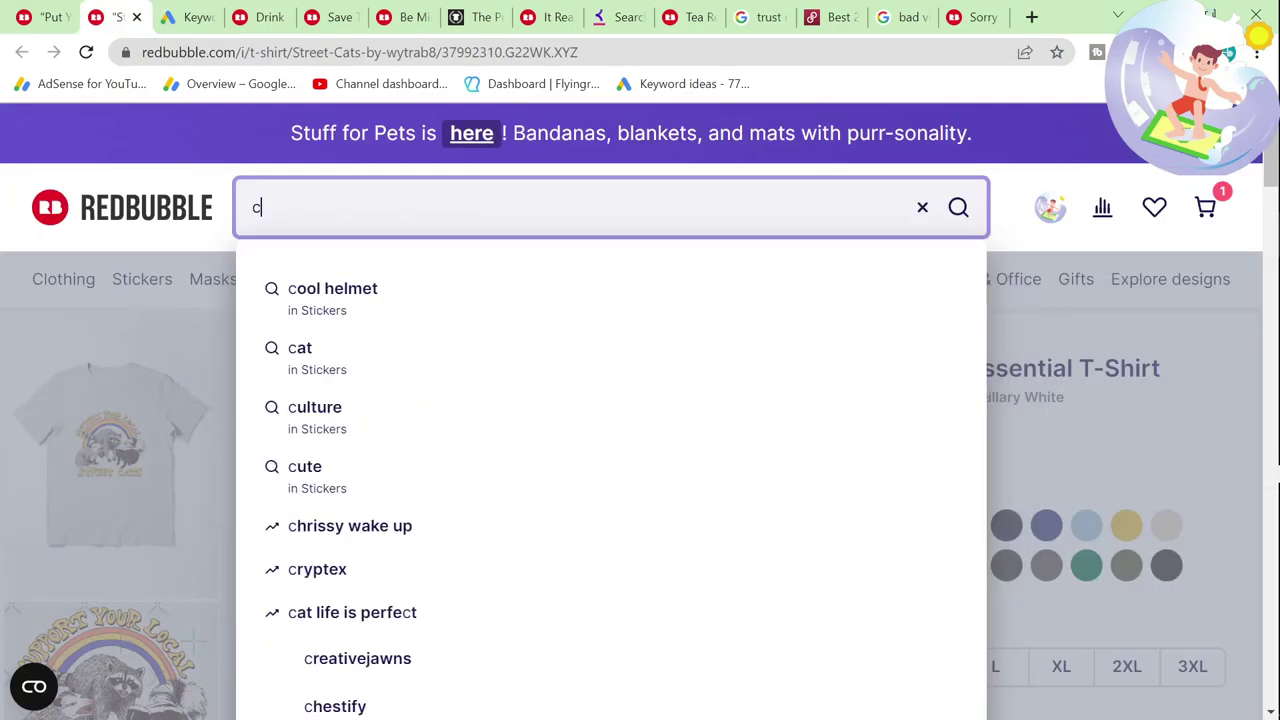
text(offee)
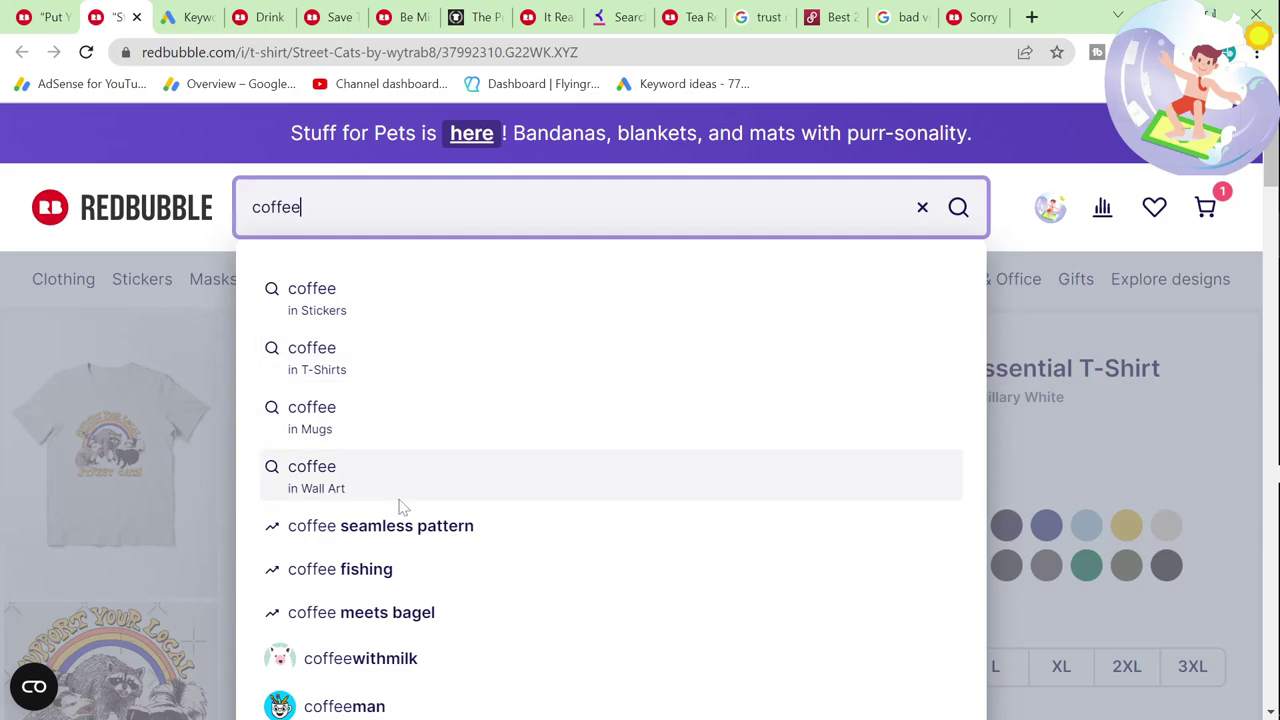
click(388, 612)
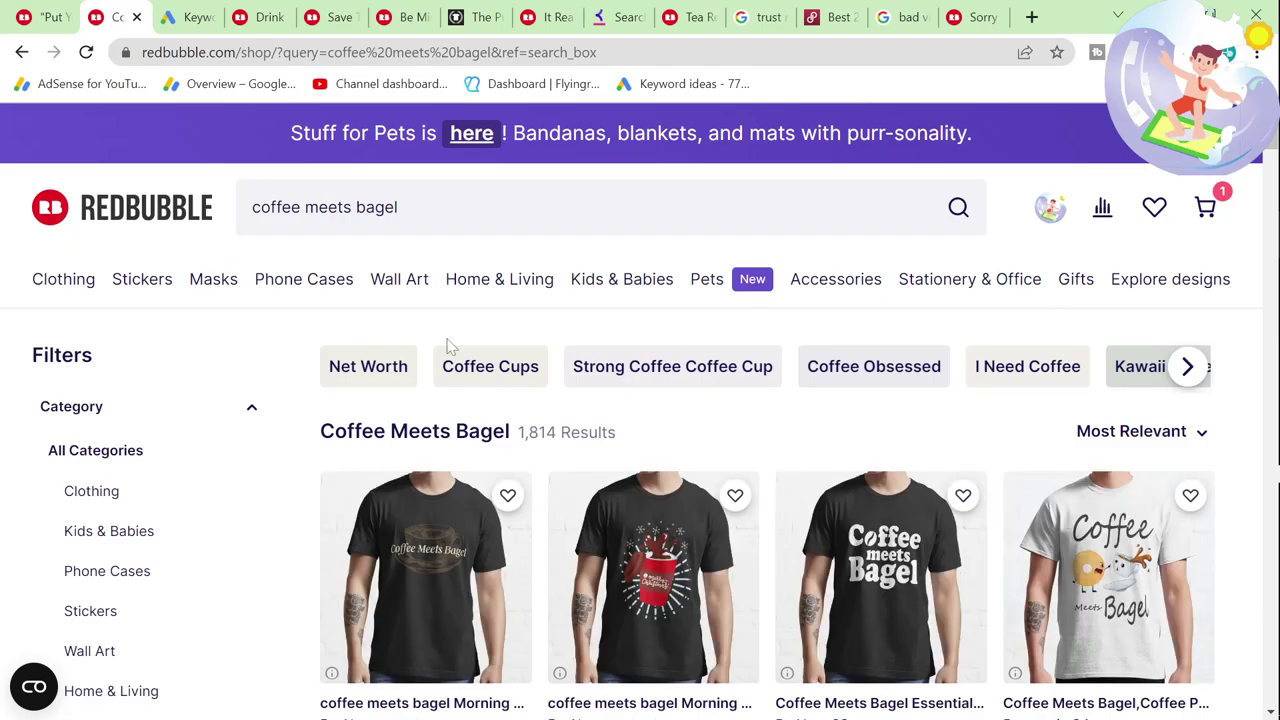
Step: Look up Redbubble search suggestions for "d" and open the results for "disability pride"
click(260, 207)
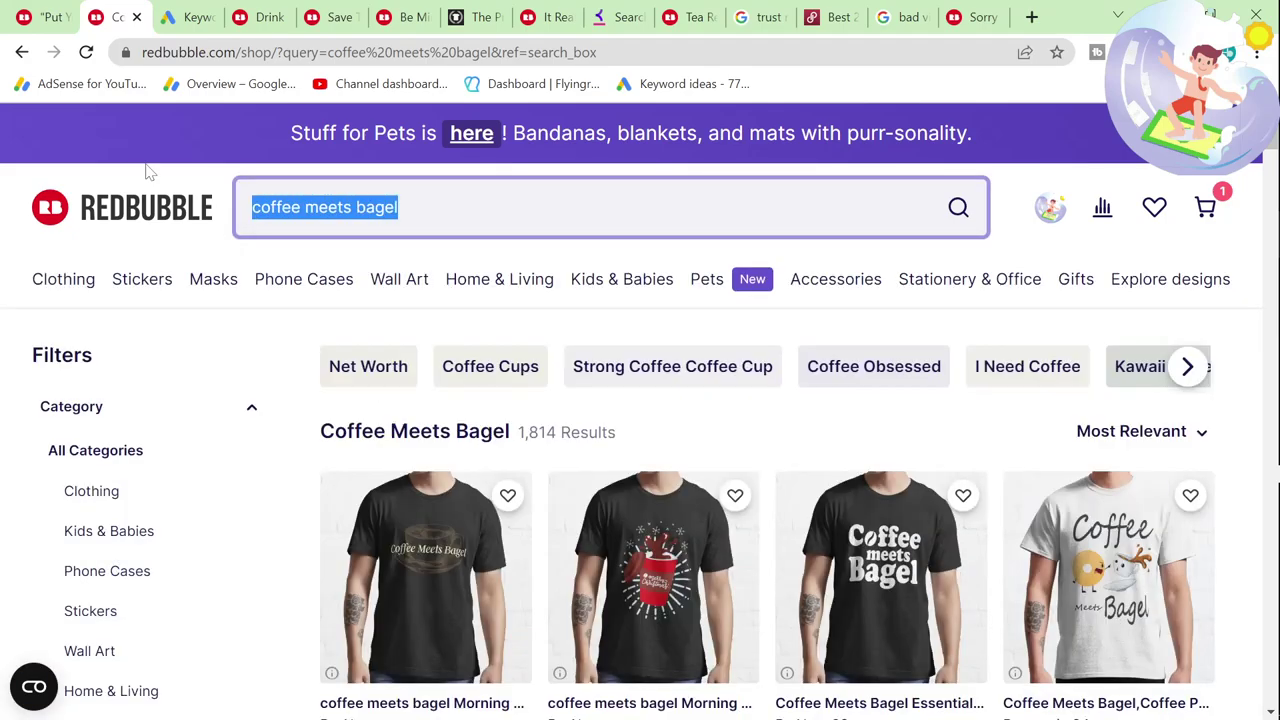
text(d)
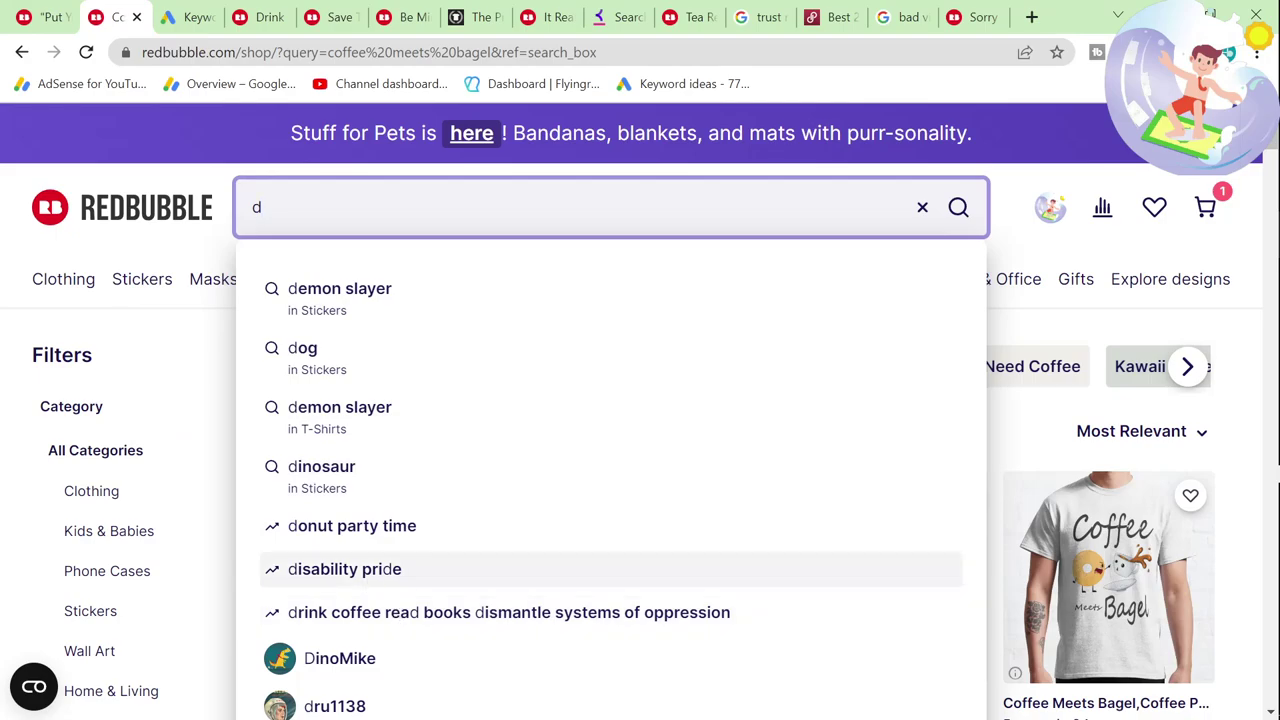
click(440, 569)
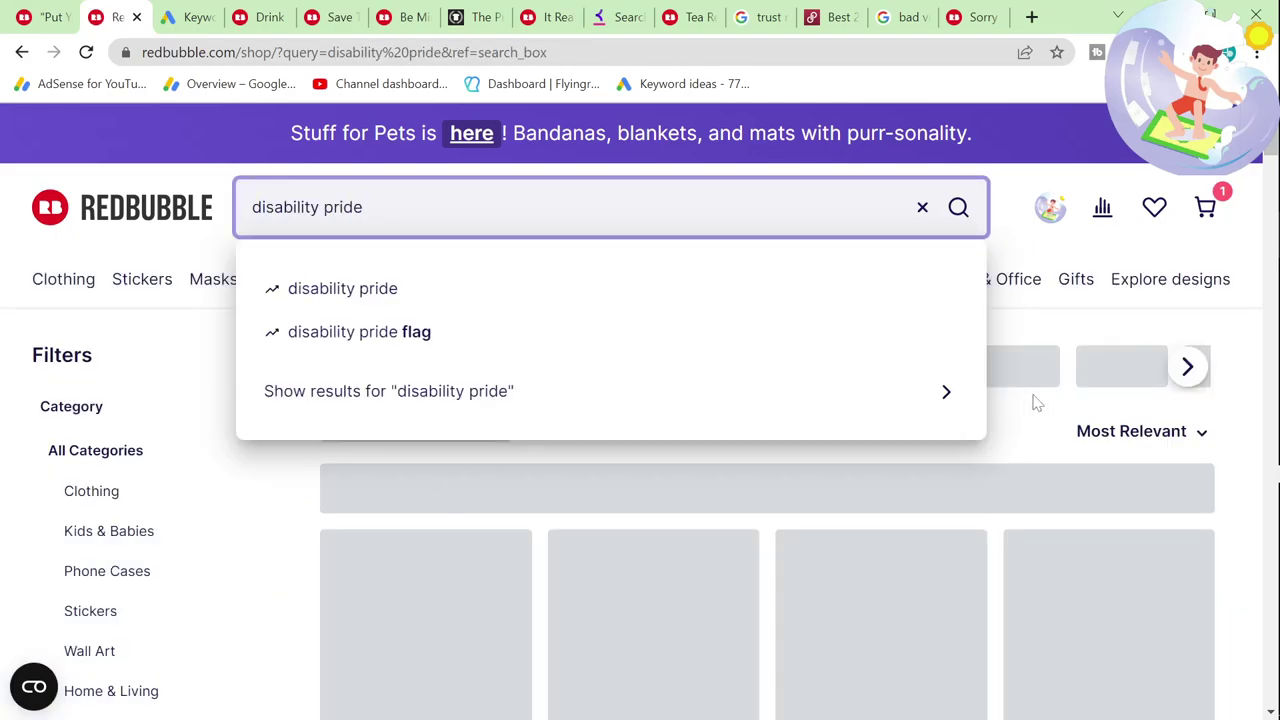
click(1048, 316)
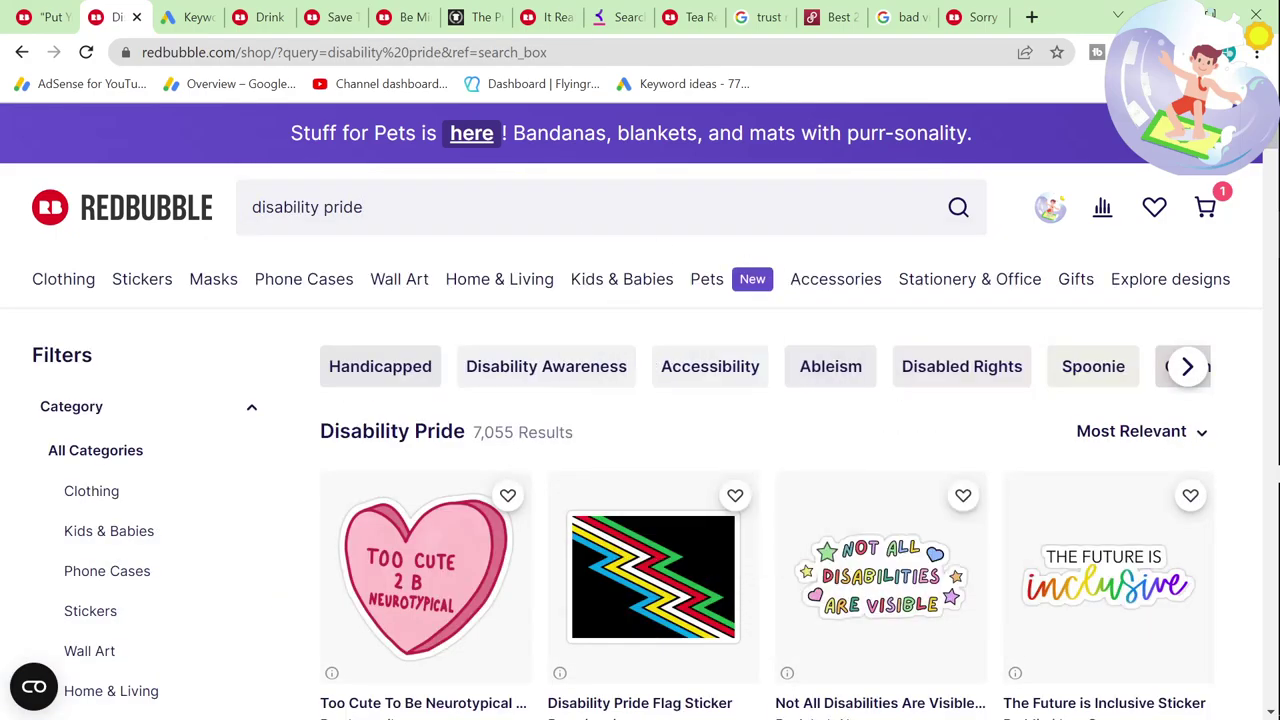
Step: Bring up the Redbubble suggestions for "d" again and open the results for "donut party time"
click(300, 208)
text(d)
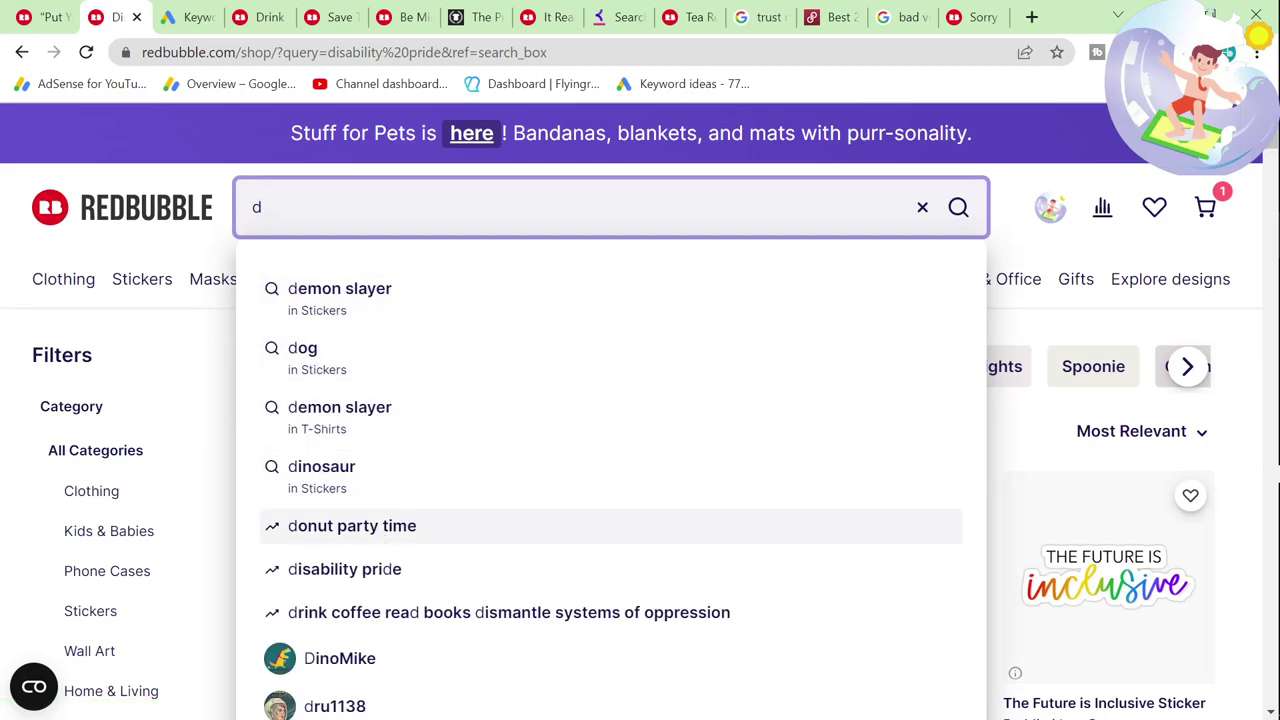
click(382, 528)
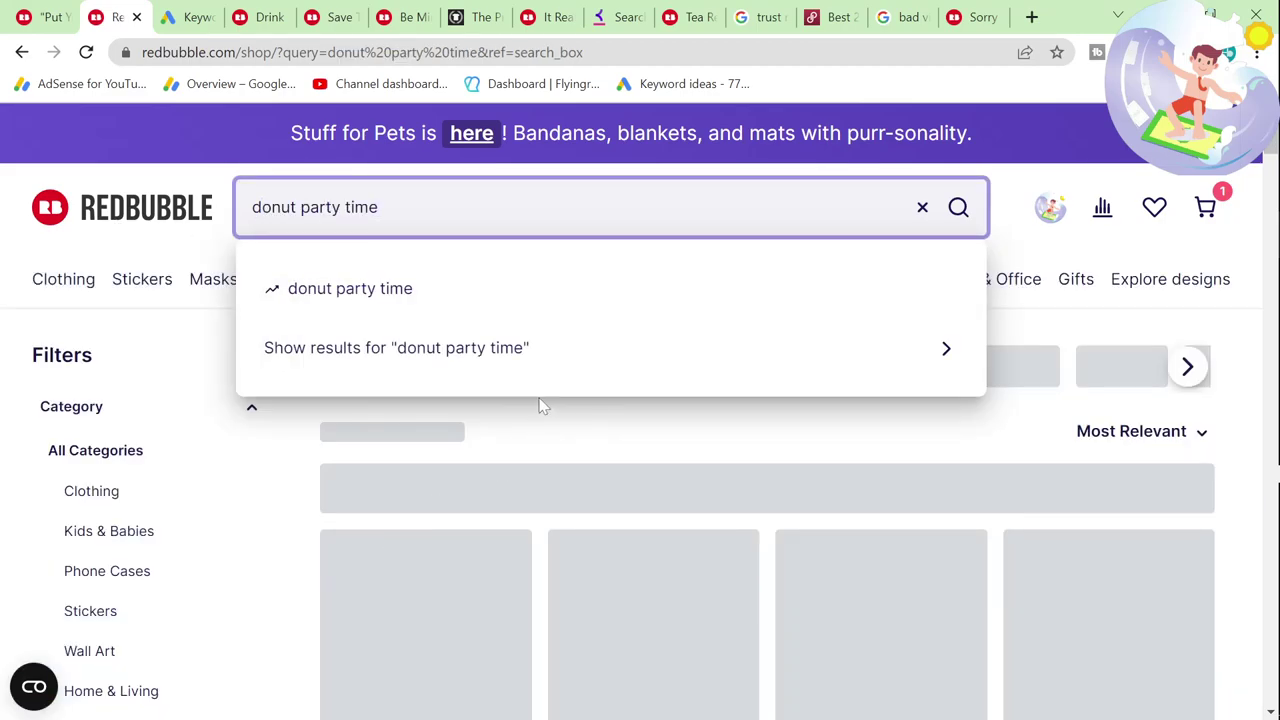
click(1034, 316)
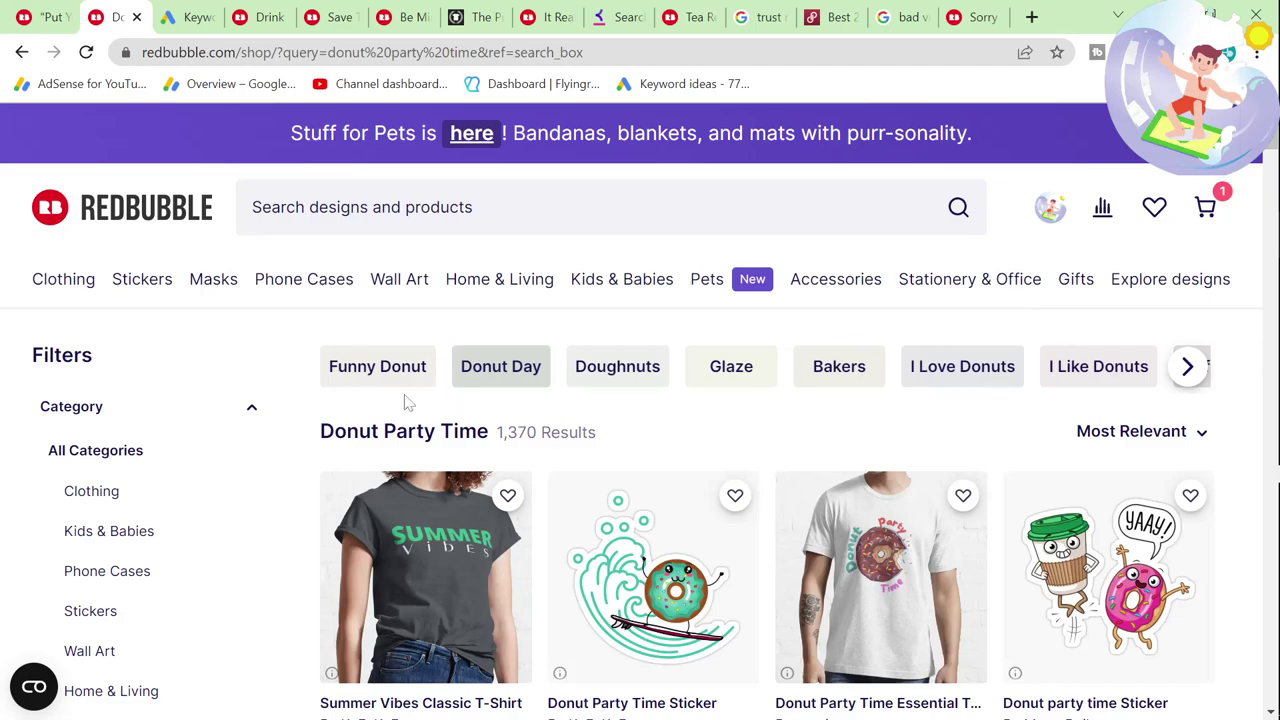
Step: Copy "Donut Party Time" from the results heading and check its search volume in Keyword Planner
drag(490, 432, 305, 440)
key(ctrl+c)
click(200, 16)
click(300, 236)
click(382, 329)
key(ctrl+v)
key(Return)
click(240, 561)
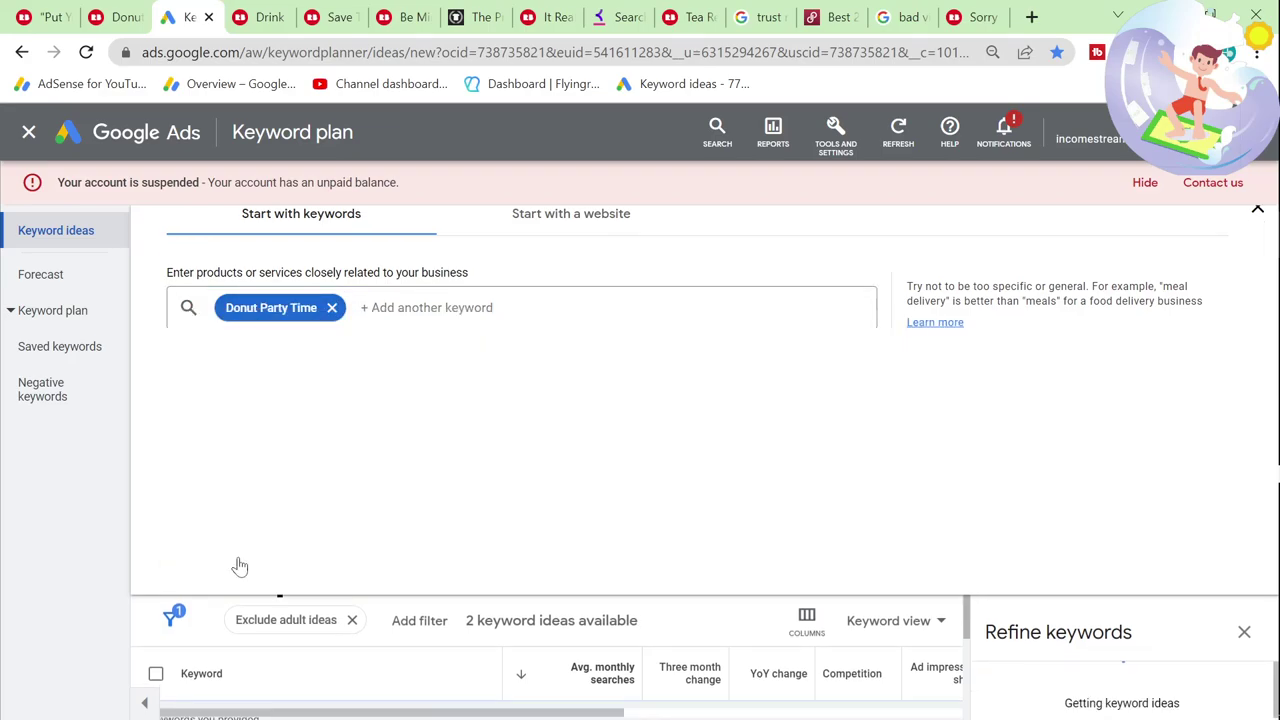
Step: Check the related tags on Redbubble's "I Run Because" results, and search Keyword Tool for "i run because"
key(ctrl+shift+Tab)
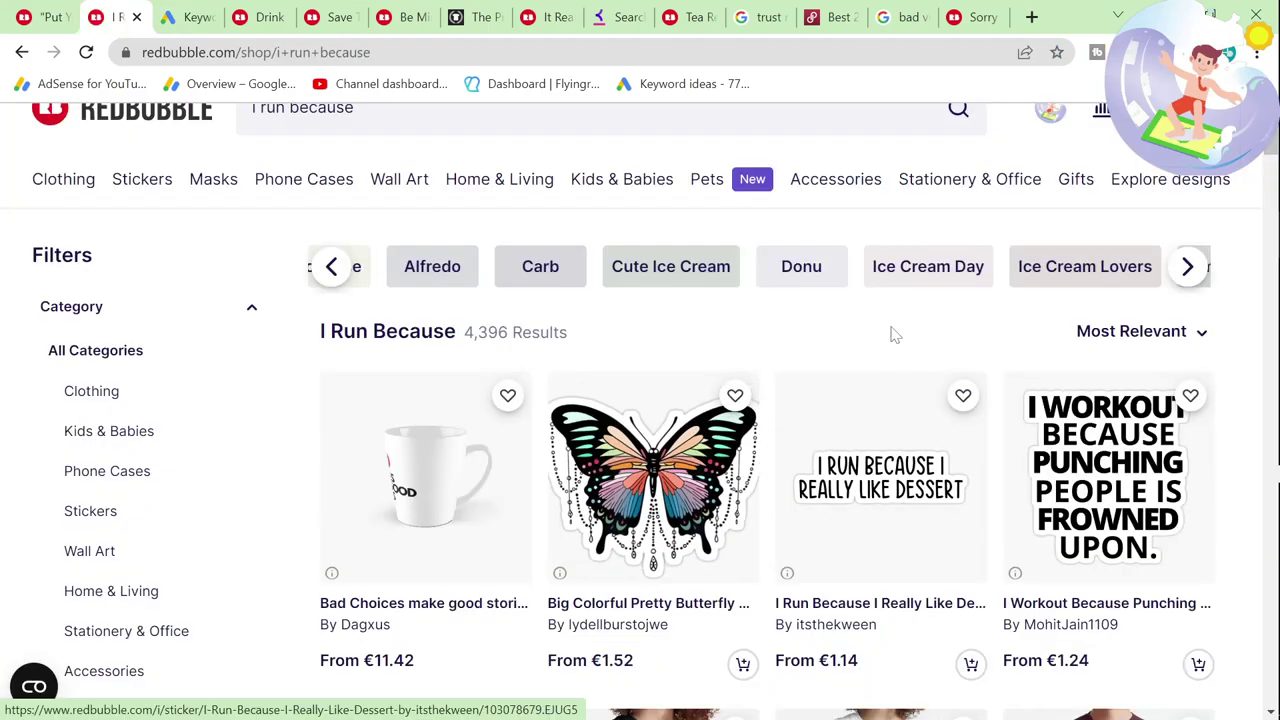
click(331, 266)
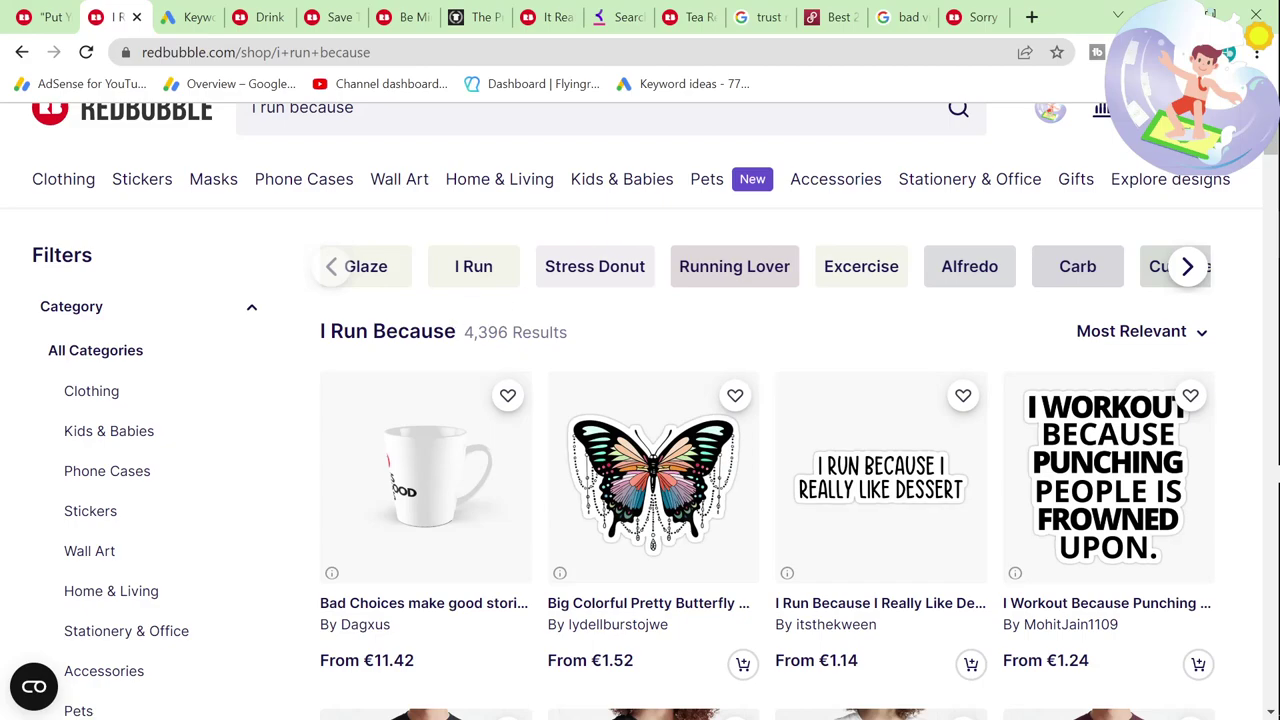
click(603, 12)
scroll(340, 400, up, 10)
click(700, 158)
key(ctrl+a)
text(i run because)
key(Return)
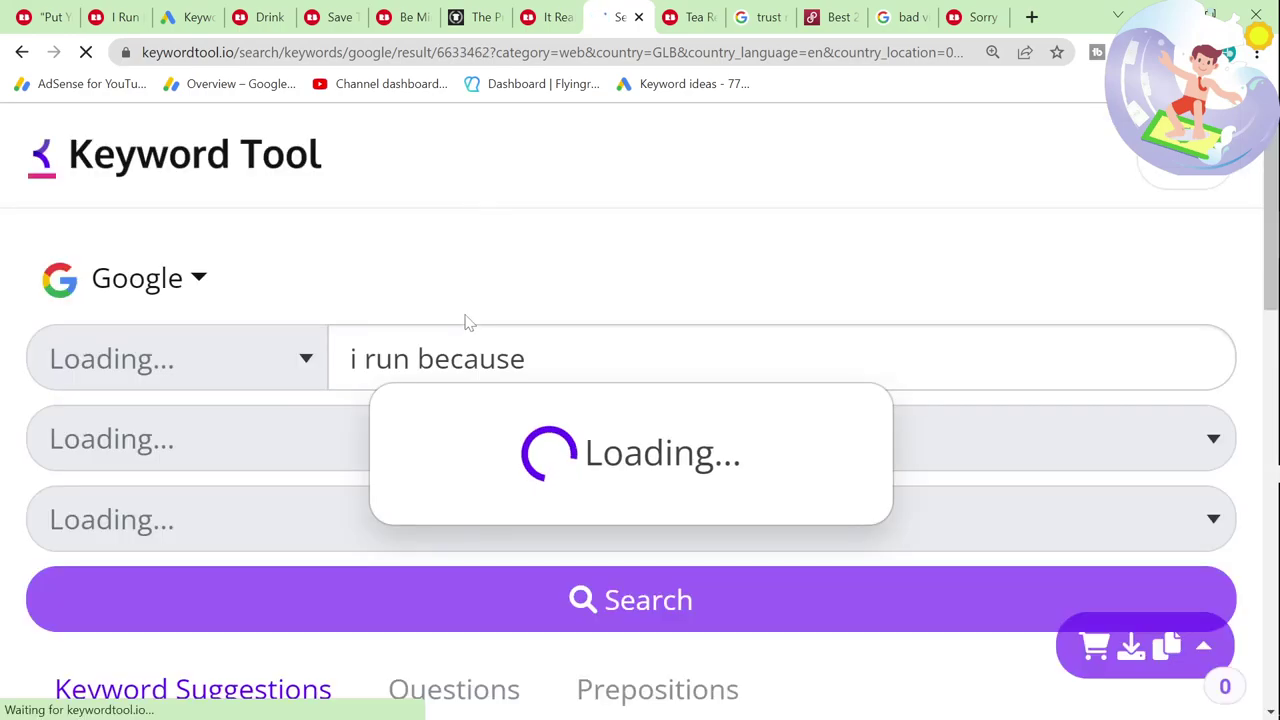
scroll(466, 320, down, 7)
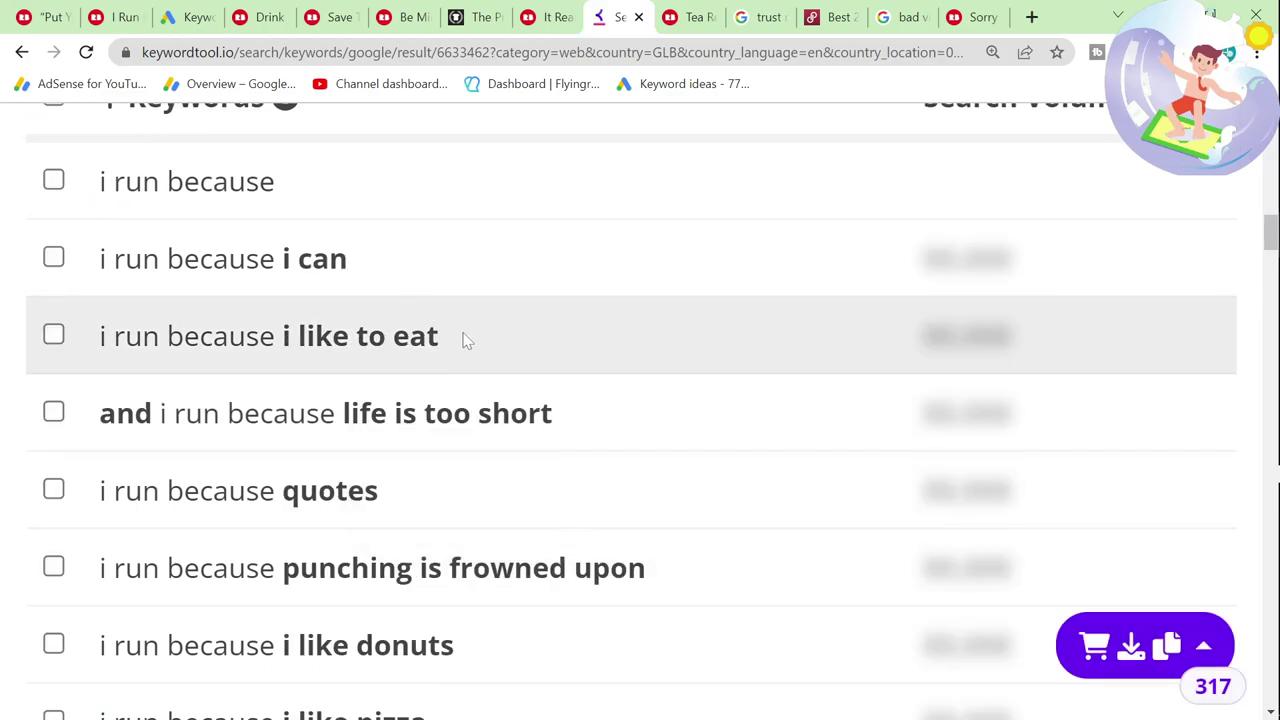
Step: Copy "i run because i like to eat" from the suggestions, search Google for it, and find "redbub" on the results page
drag(464, 336, 83, 355)
key(ctrl+c)
key(ctrl+Tab)
key(ctrl+l)
key(ctrl+v)
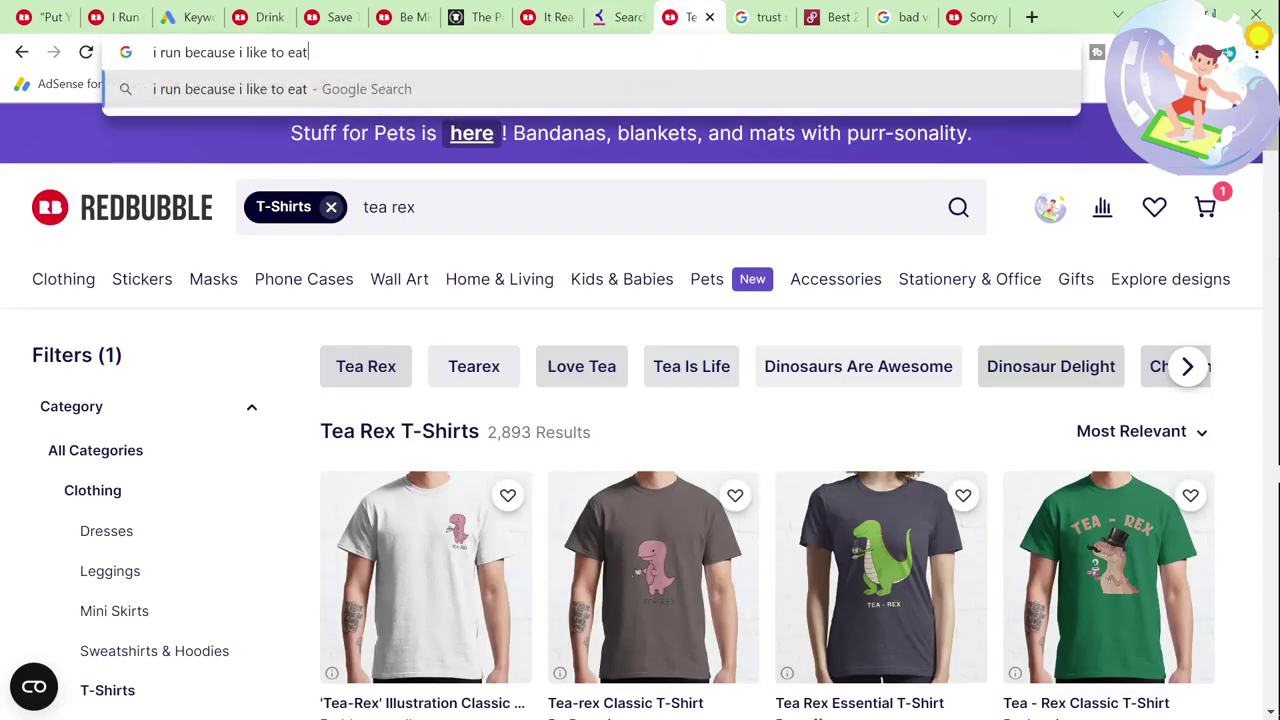
key(Return)
scroll(566, 374, down, 3)
scroll(566, 376, up, 3)
key(ctrl+f)
text(redbub)
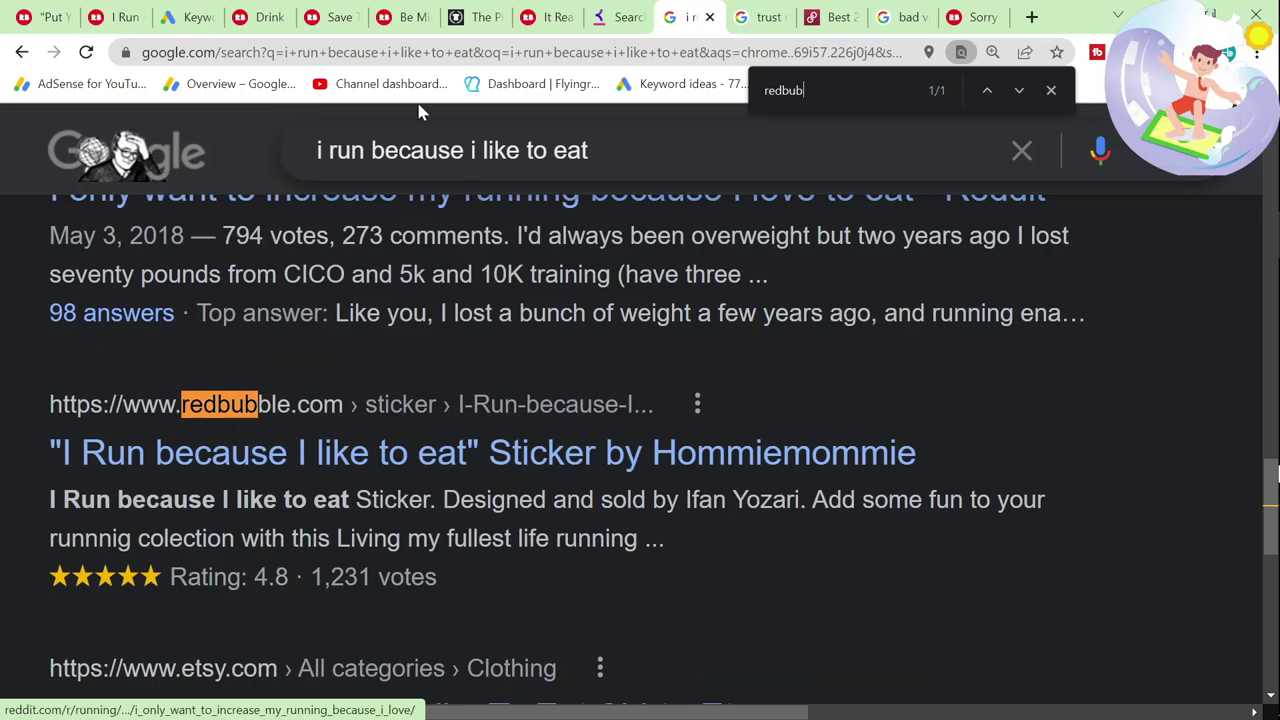
Step: Check the search volume of "i run because i like to eat" in Keyword Planner
click(183, 15)
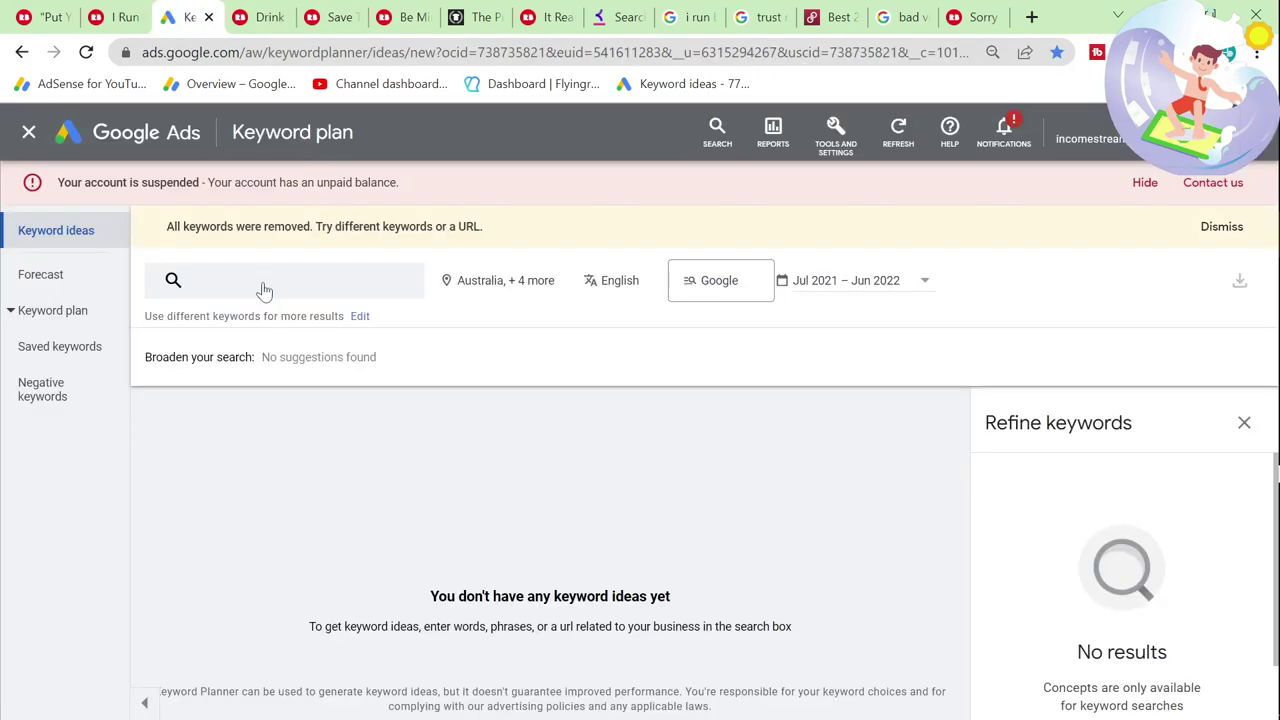
click(265, 290)
key(ctrl+v)
key(Return)
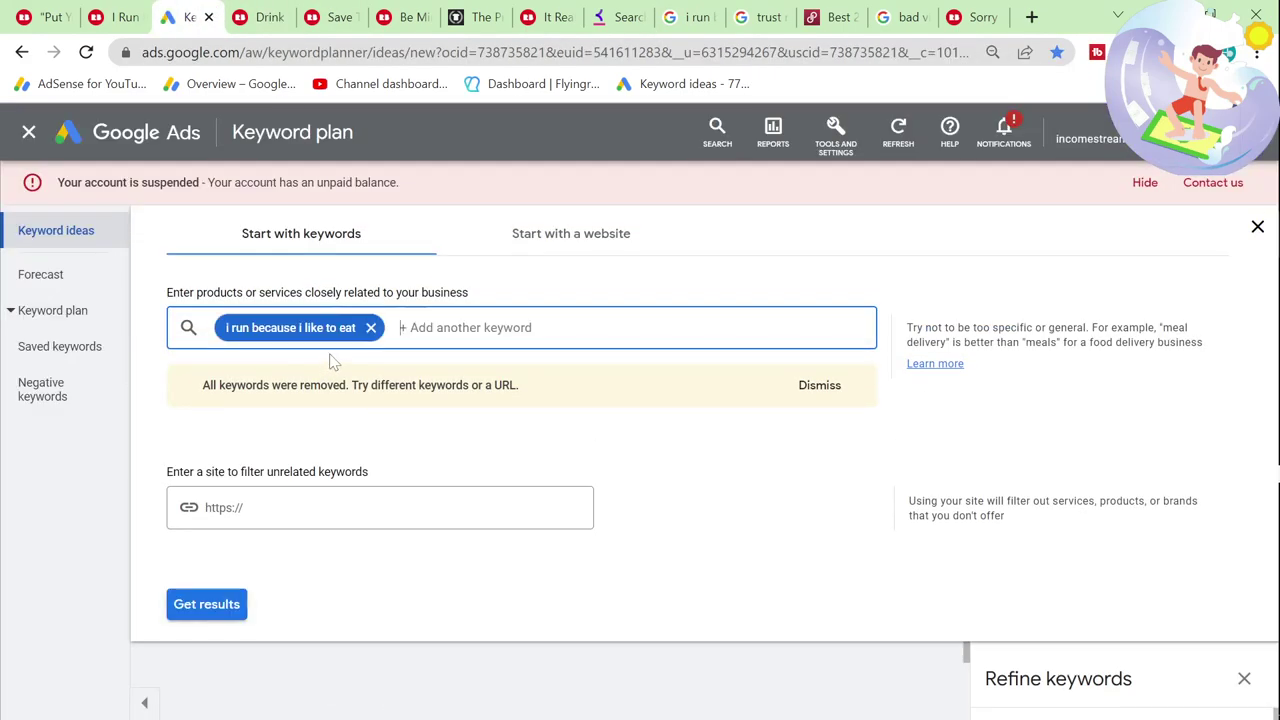
click(205, 604)
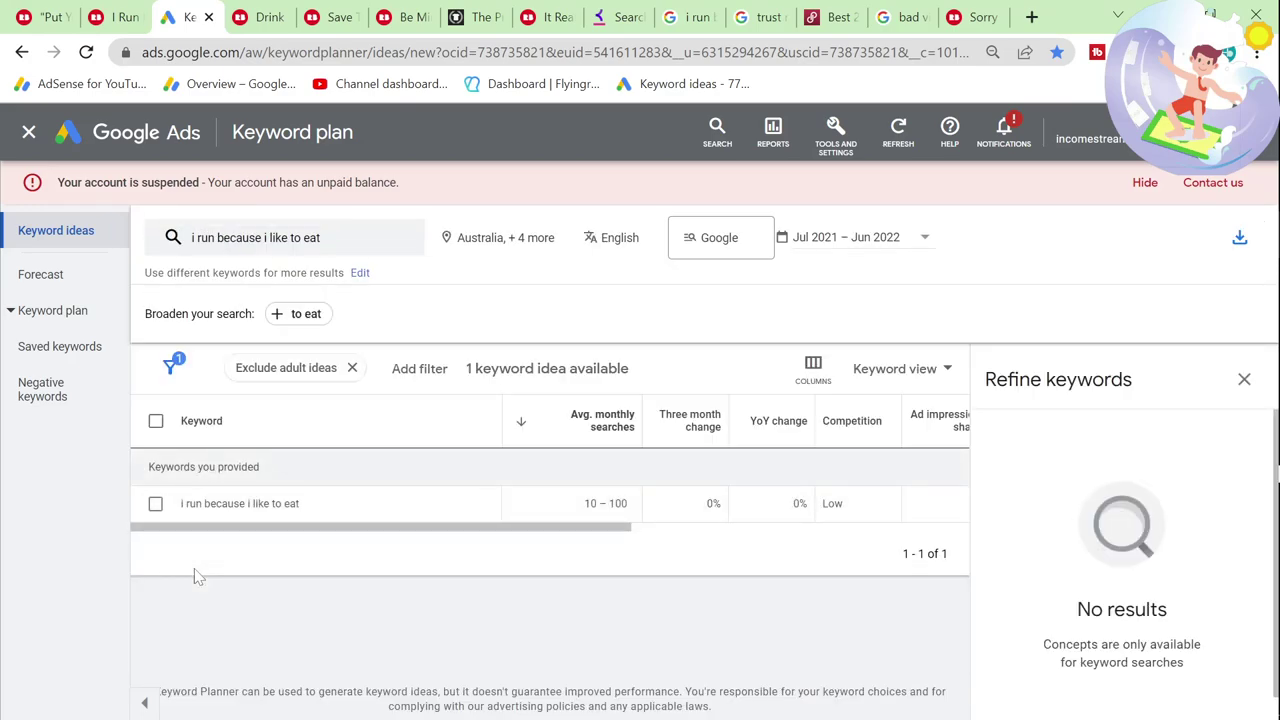
Step: Copy "i run because punching is frowned upon" from the Keyword Tool suggestions and search Google for it
click(120, 17)
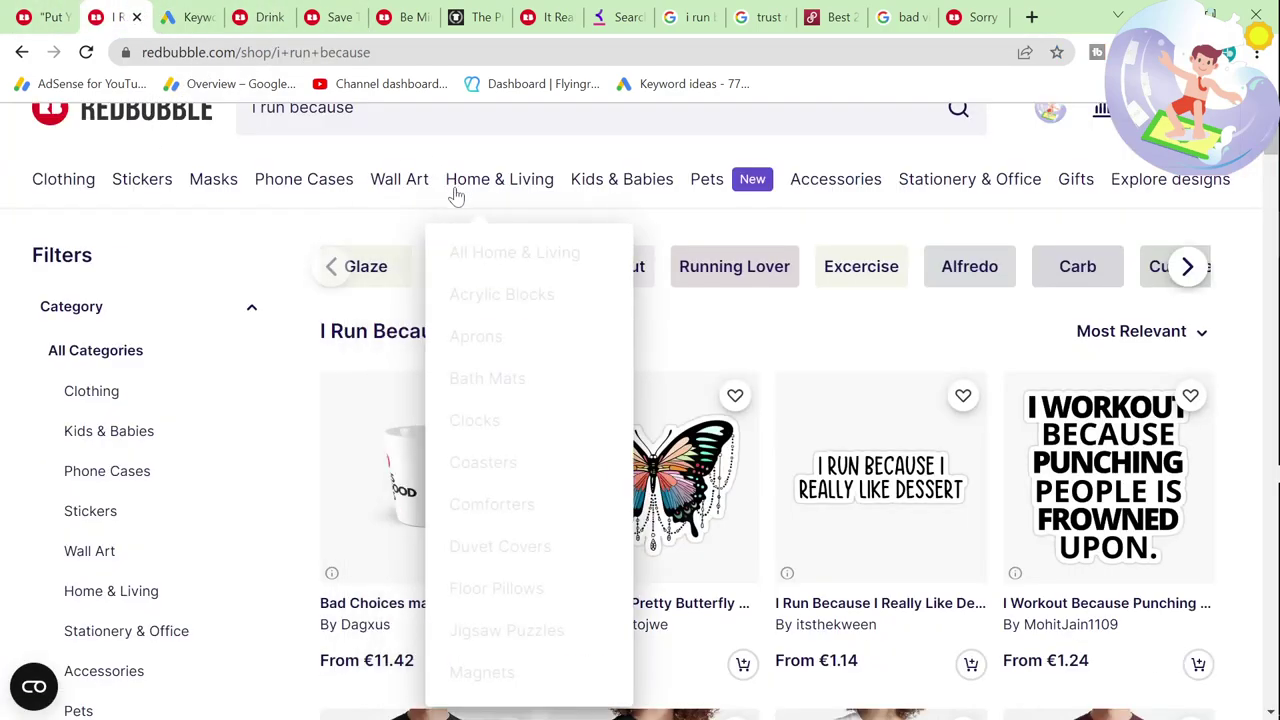
click(612, 17)
scroll(338, 476, down, 2)
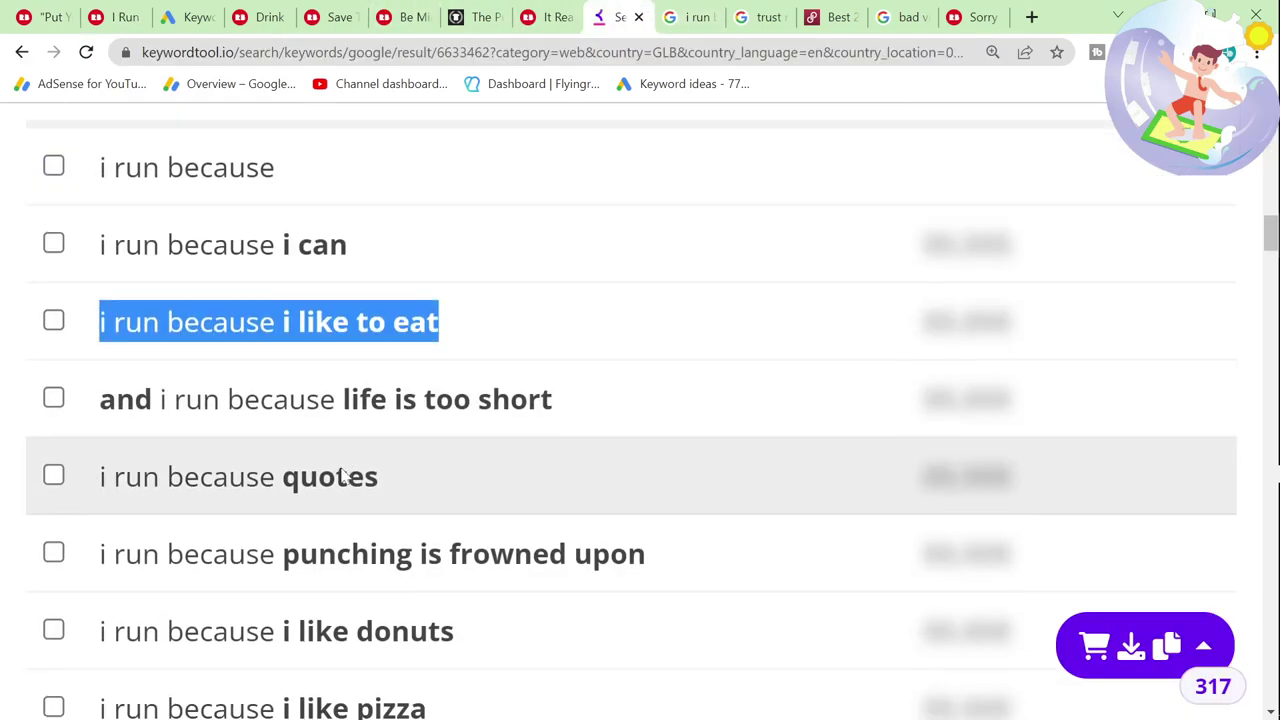
drag(662, 370, 96, 370)
click(760, 17)
click(628, 52)
key(ctrl+v)
key(Return)
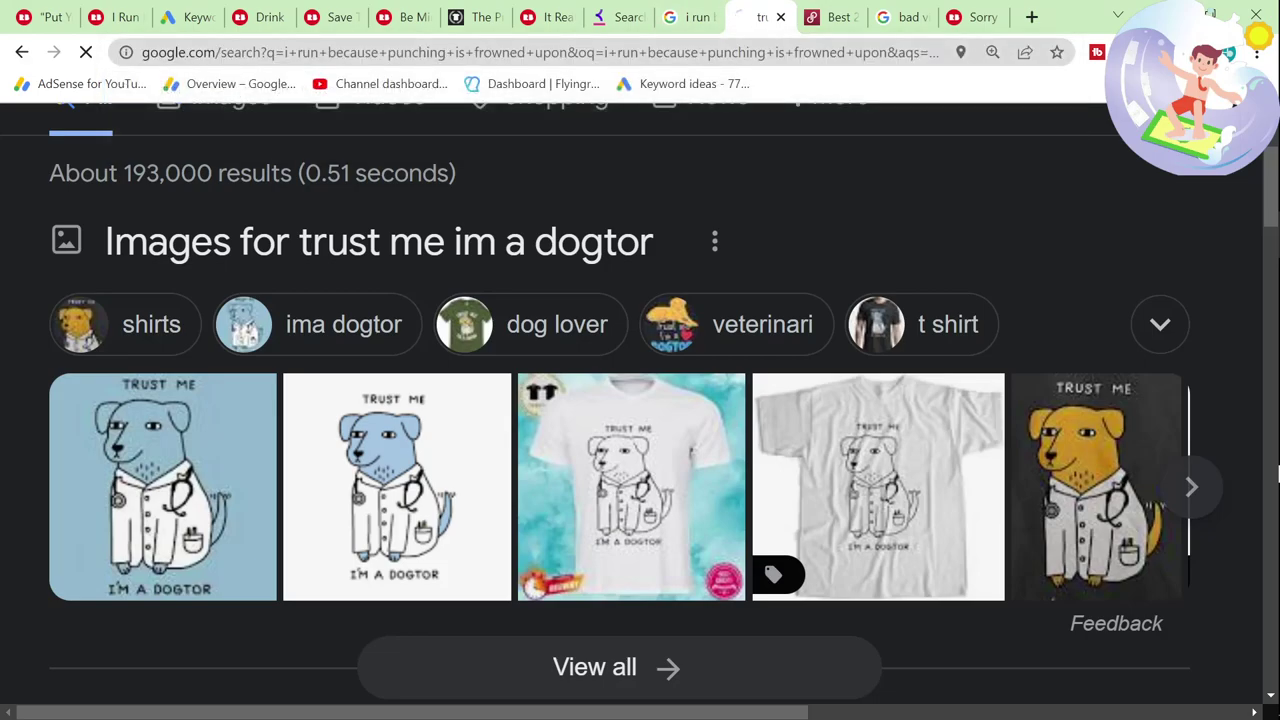
Step: Find "redbub" in the Google results and open the Redbubble "I Run Because Punching People Is Frowned Upon T-Shirts" listing
key(ctrl+f)
text(redbub)
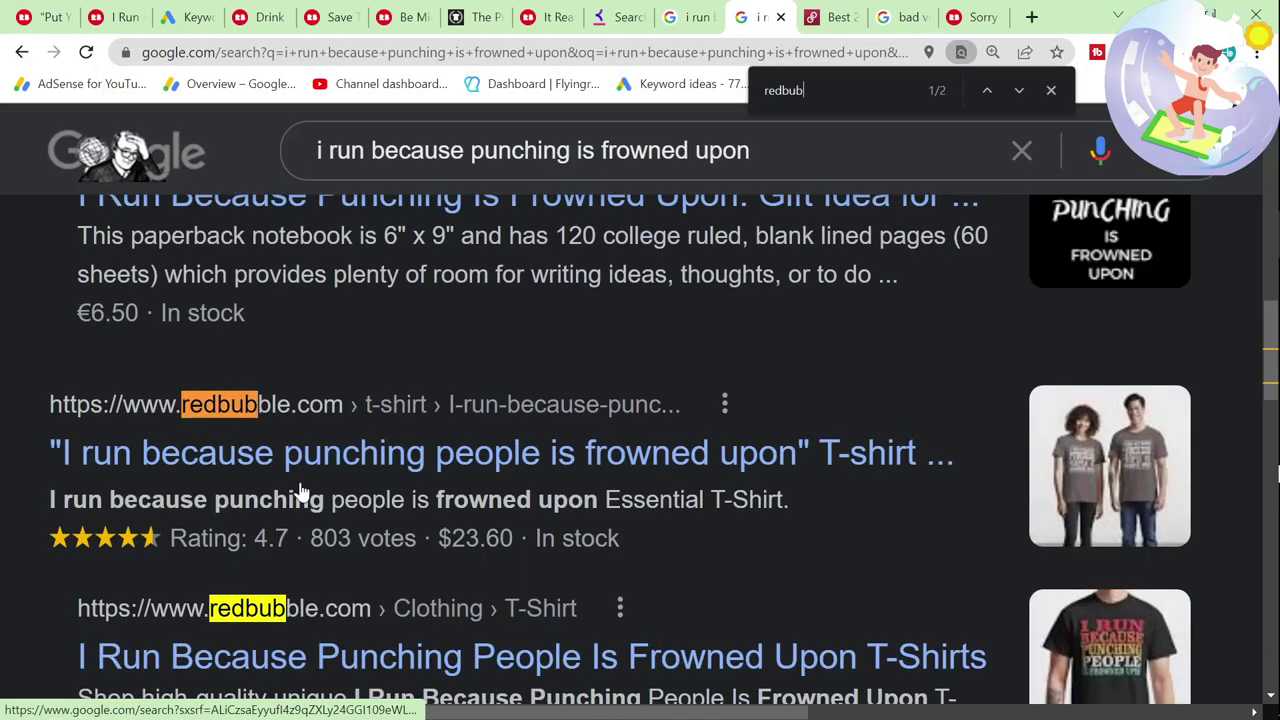
scroll(300, 491, down, 2)
click(385, 465)
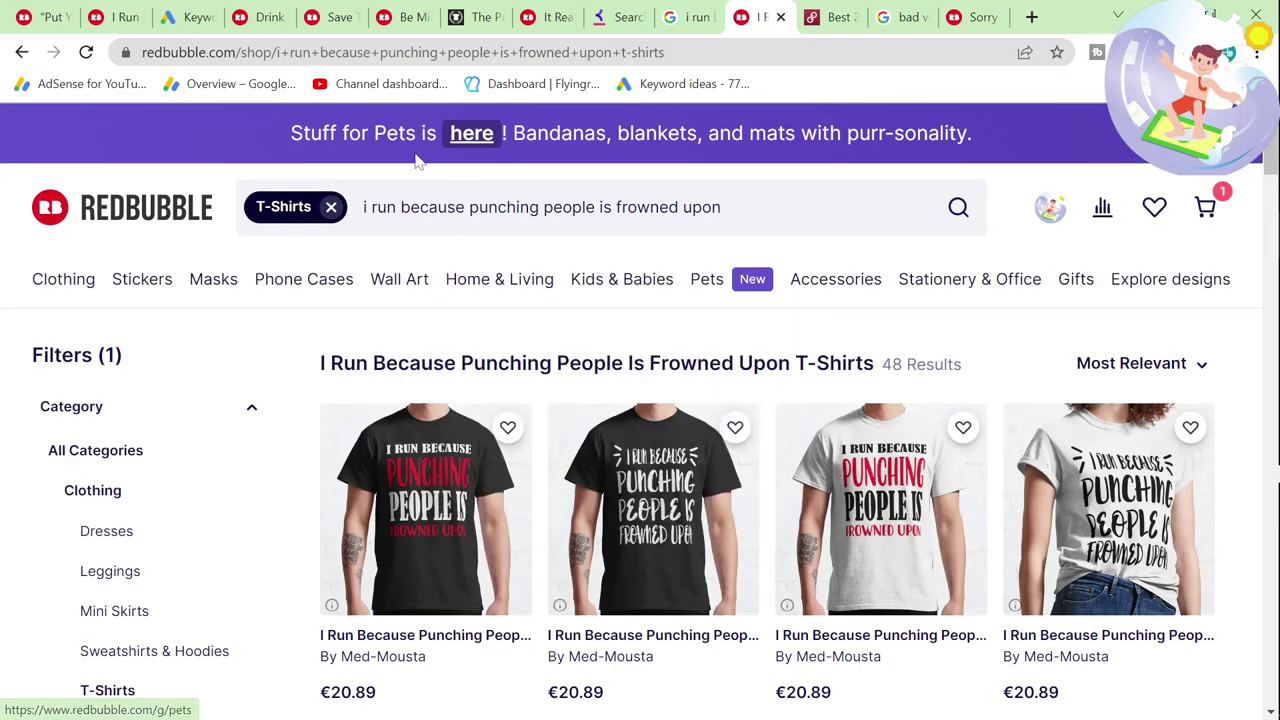
Step: Replace the Keyword Planner term with "i run because punching is frowned upon" and check its search volume
click(190, 17)
click(345, 243)
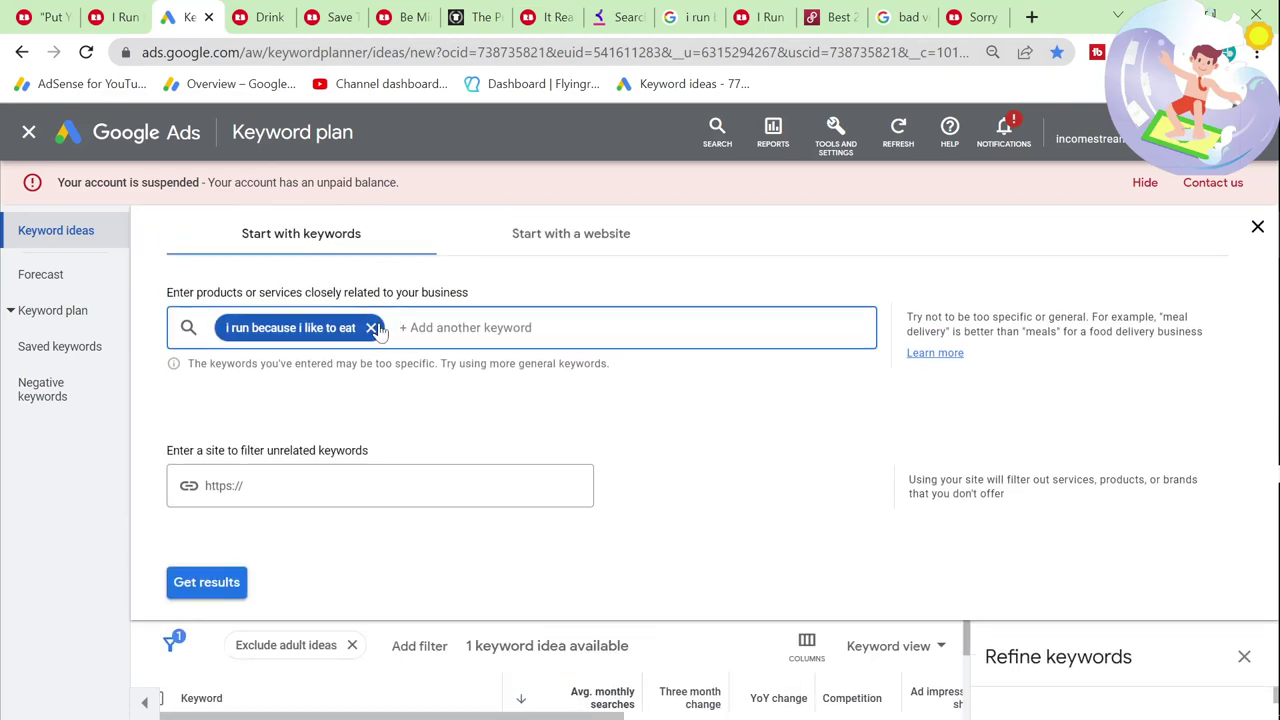
click(368, 326)
key(ctrl+v)
key(Return)
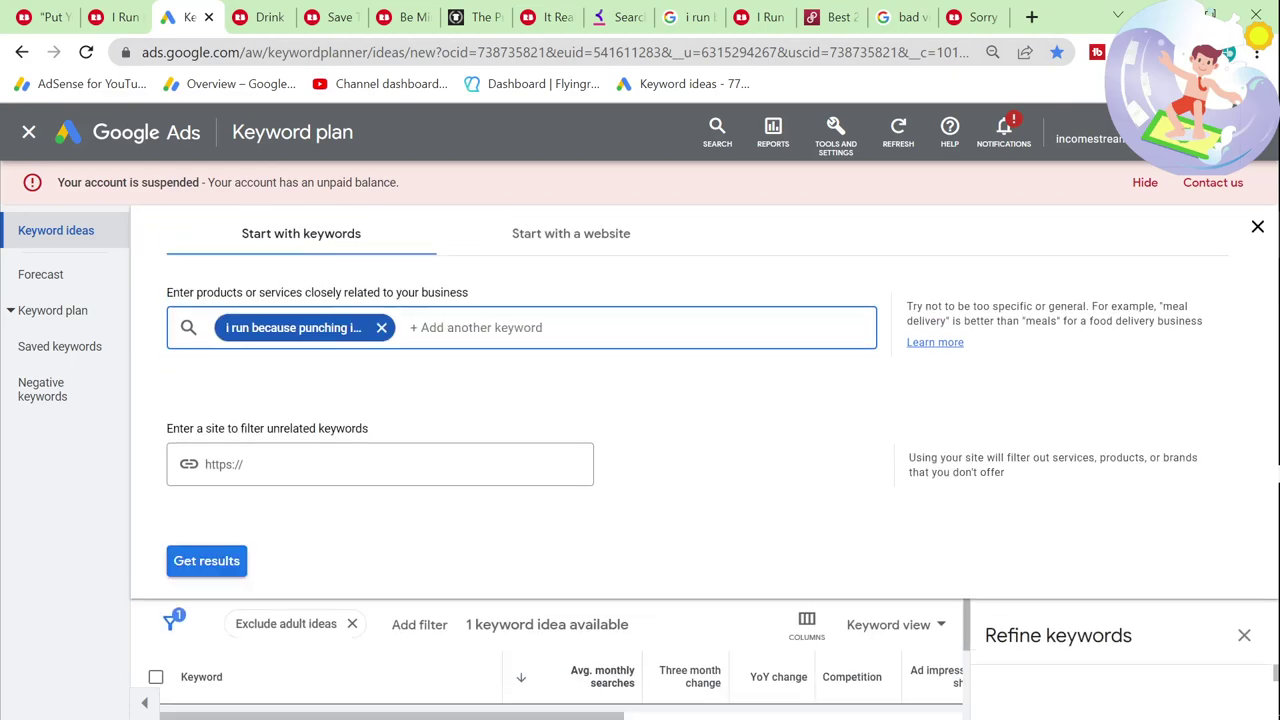
click(215, 560)
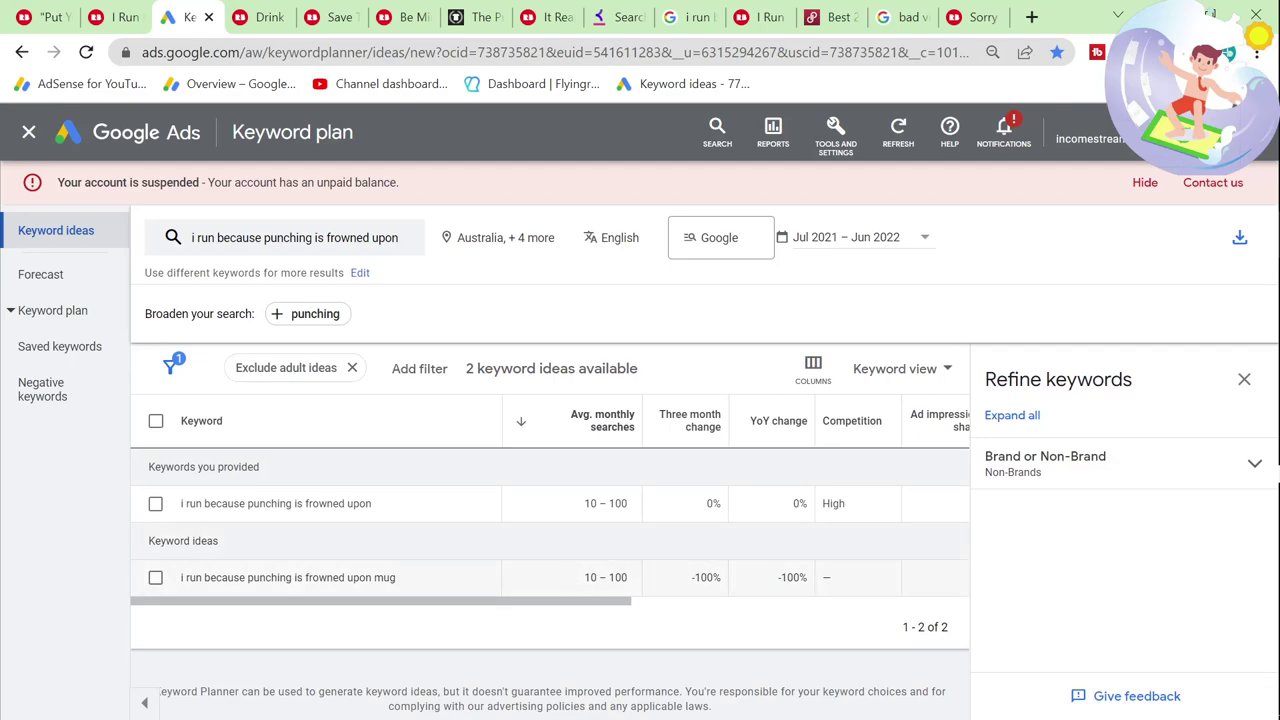
click(673, 585)
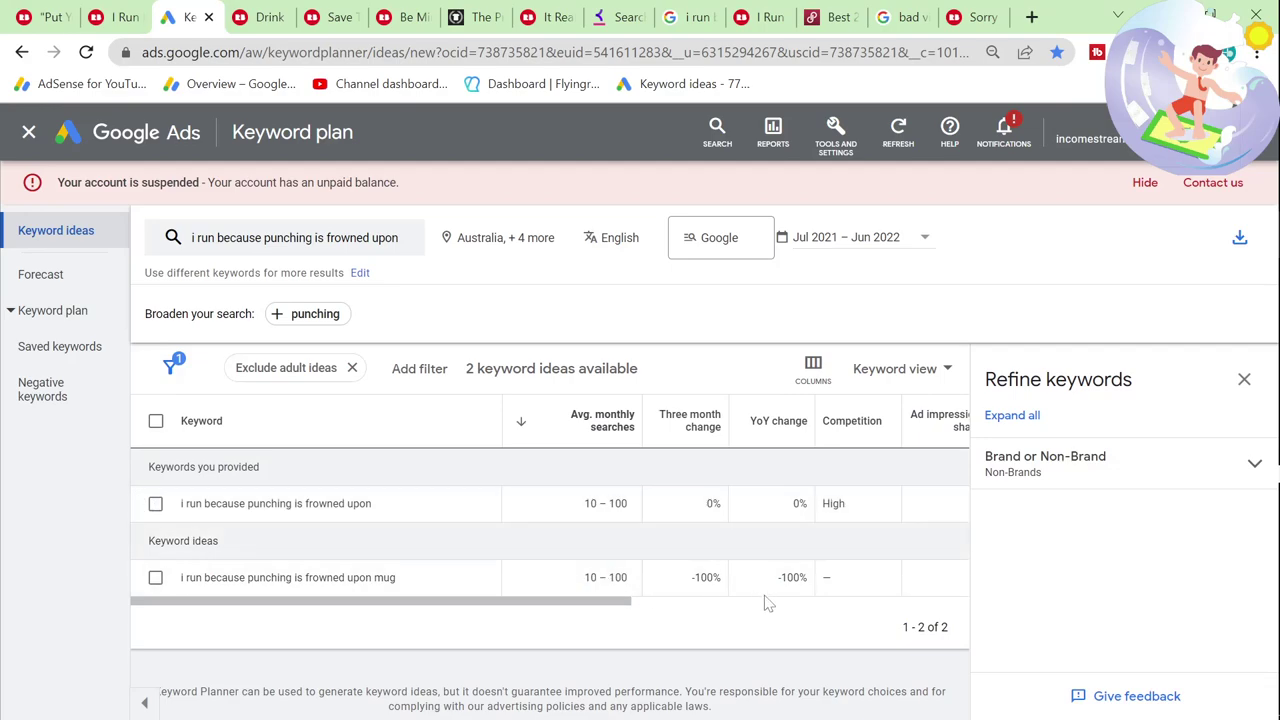
click(121, 9)
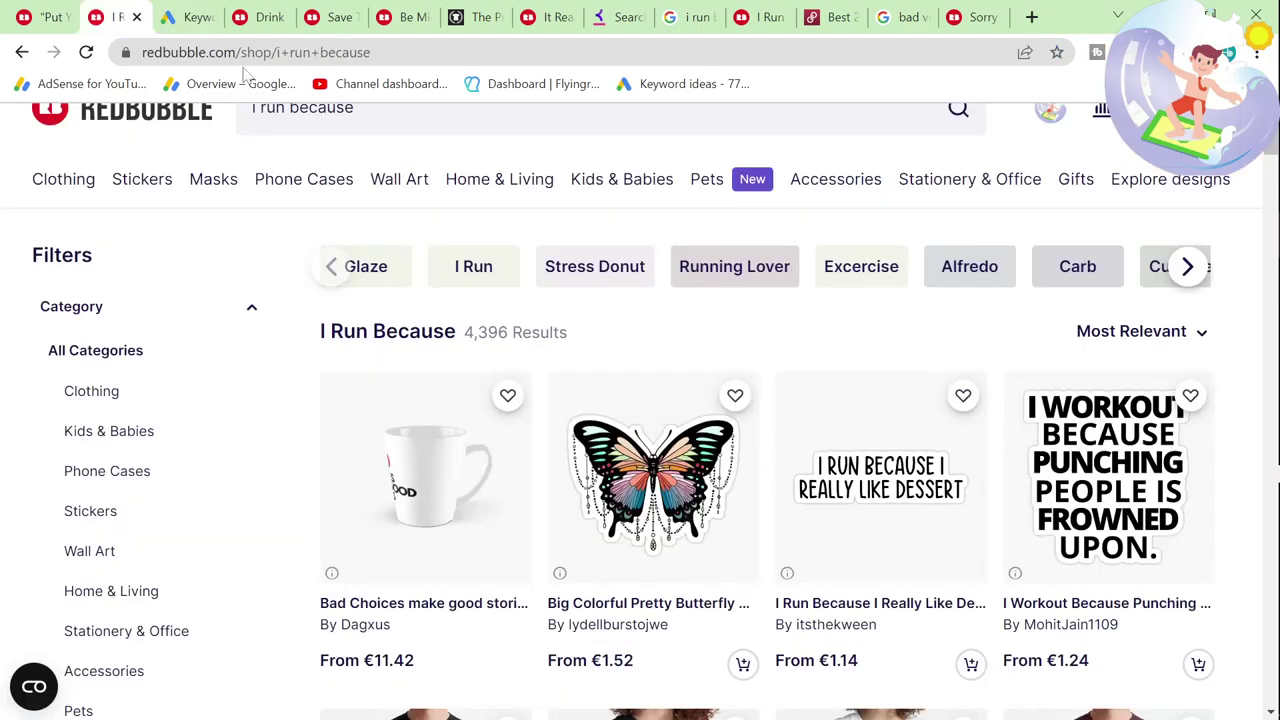
click(189, 18)
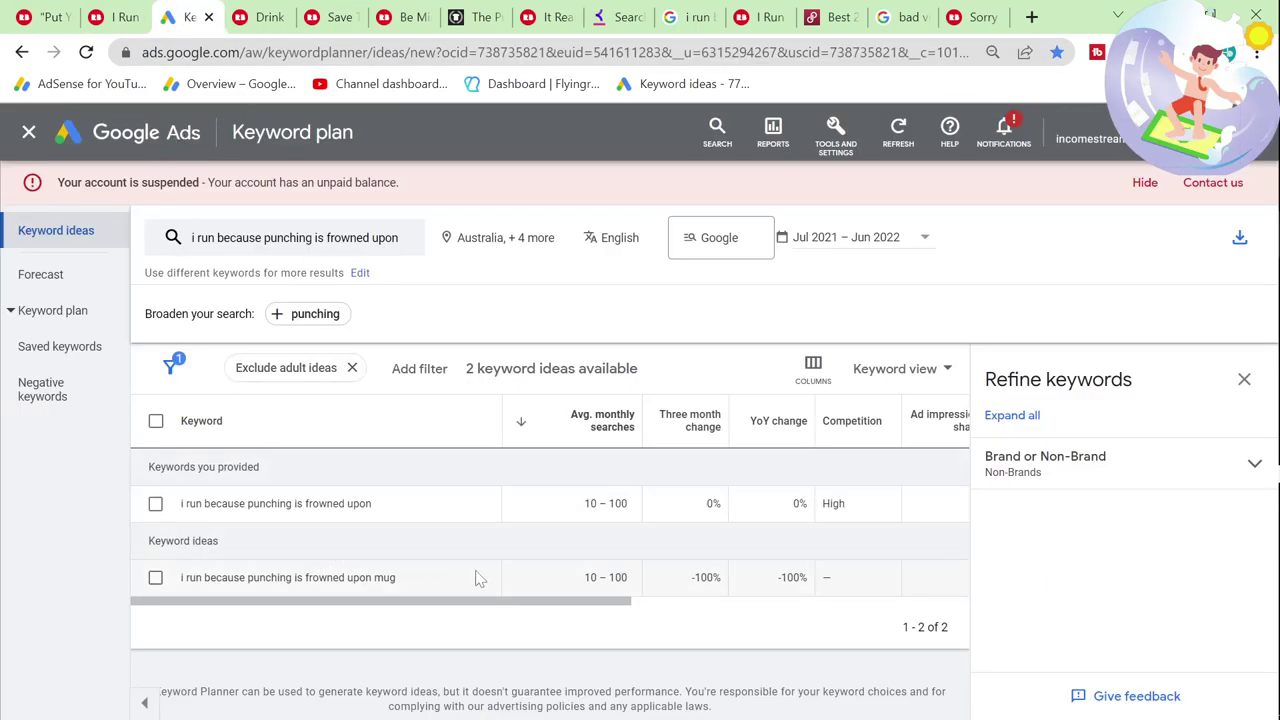
drag(199, 570, 195, 576)
click(245, 16)
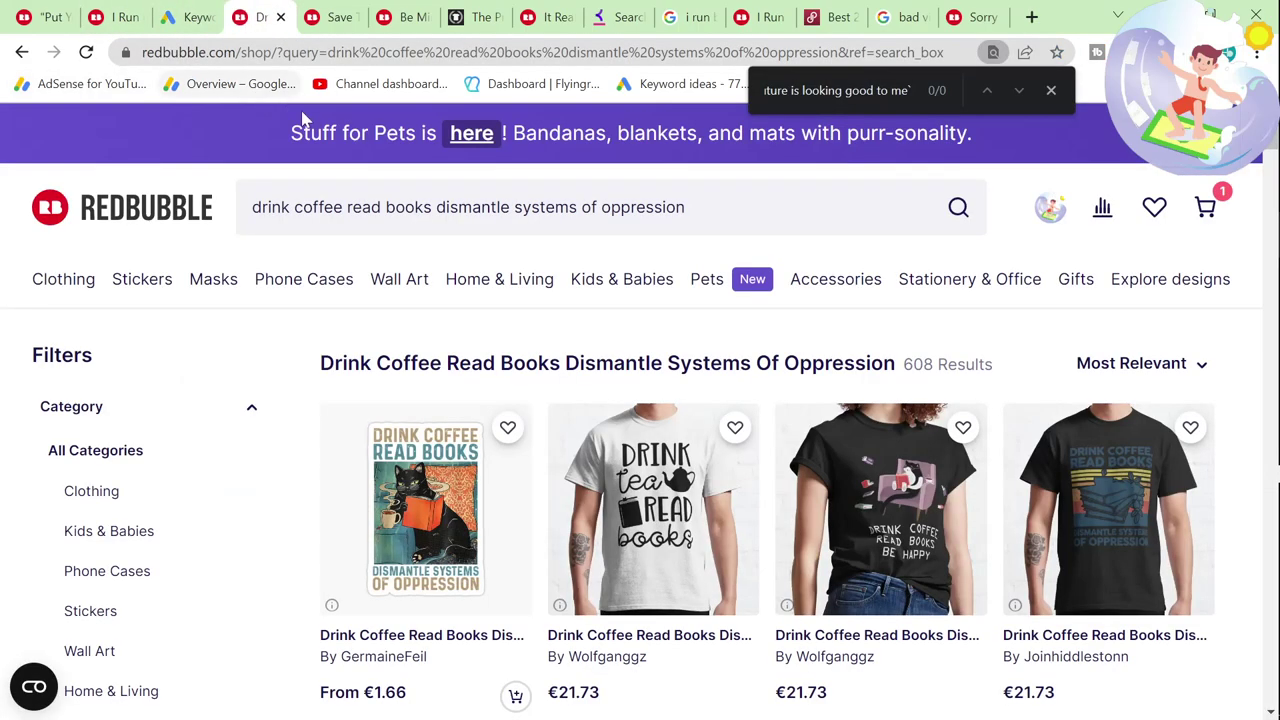
Step: Copy "i run because i like pizza" from the Keyword Tool suggestions, search Google for it, and look for Redbubble in the results
click(612, 16)
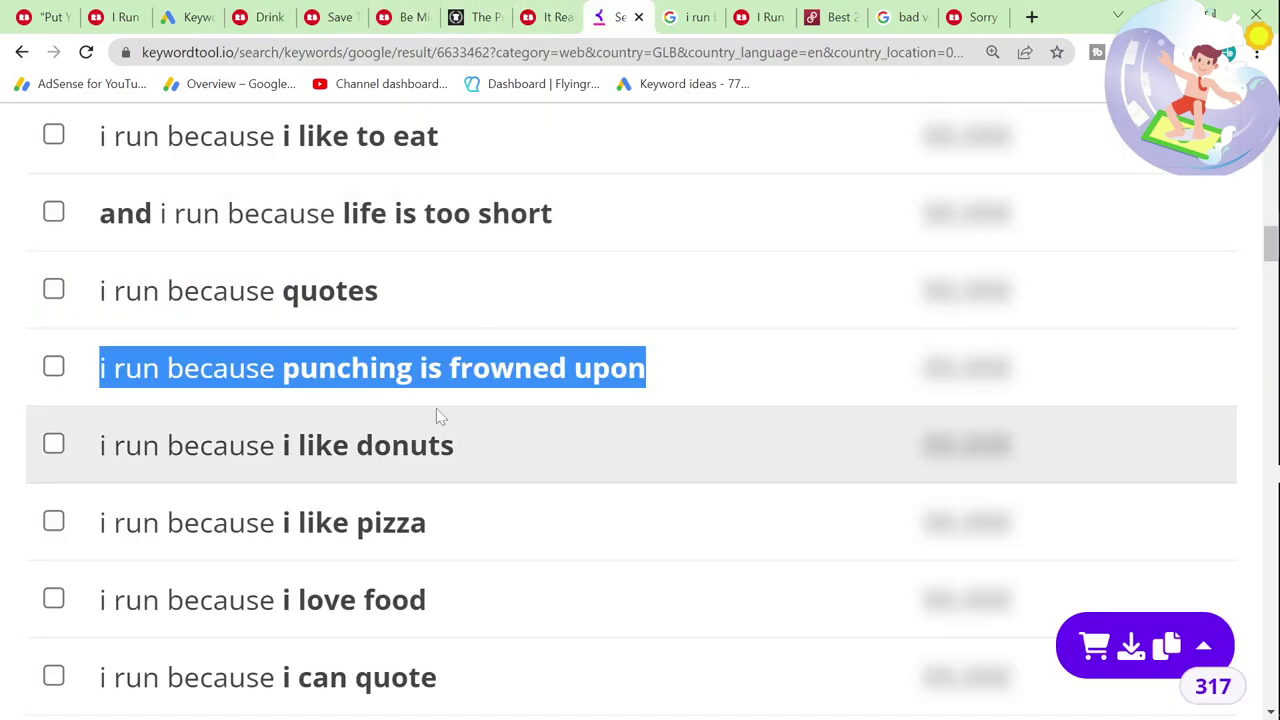
scroll(420, 440, down, 1)
drag(427, 423, 100, 422)
key(ctrl+c)
drag(300, 422, 762, 17)
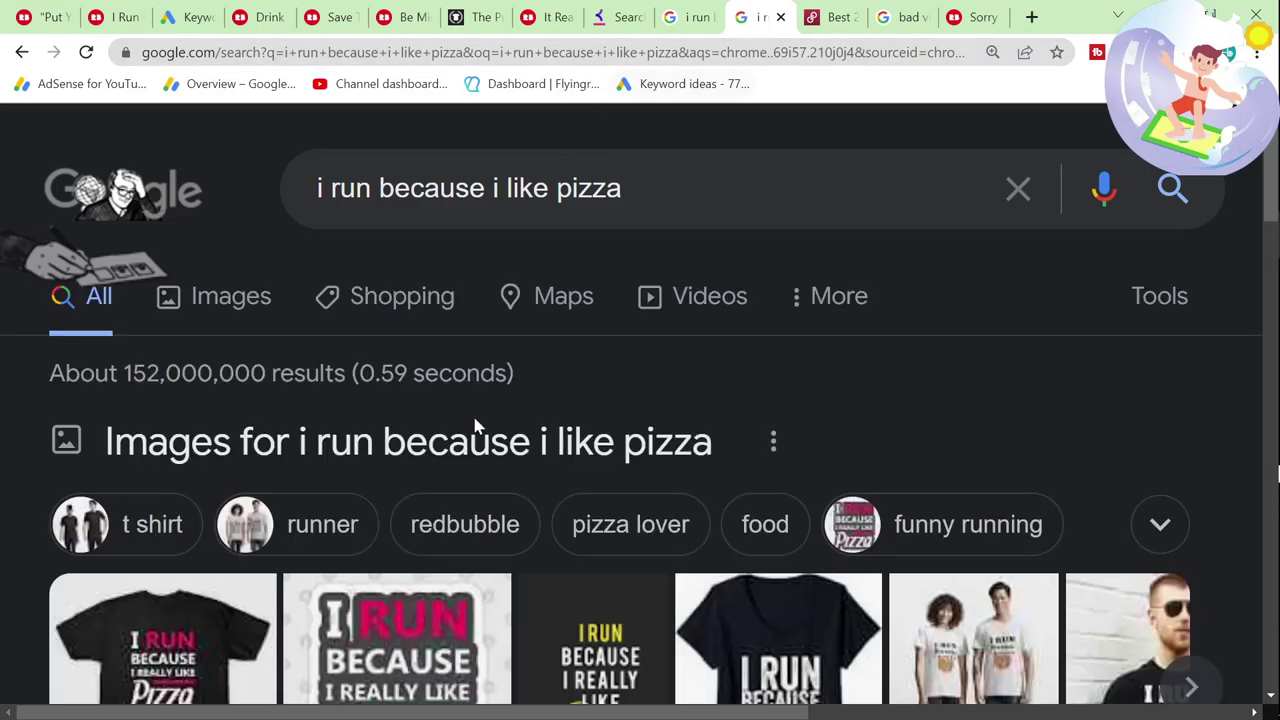
scroll(414, 457, down, 3)
key(ctrl+f)
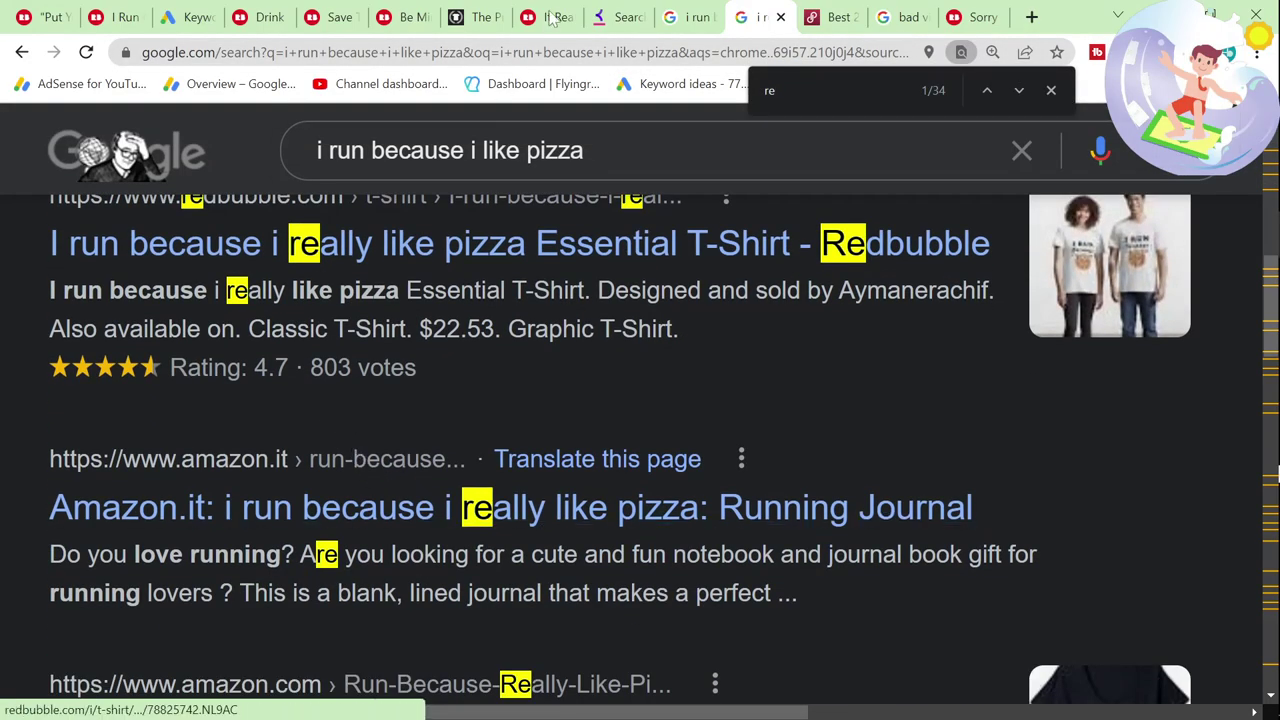
Step: Search Redbubble for "i run because i like pizza" in the "It Really Do Be Like That Sometimes" tab and look through the designs
click(553, 17)
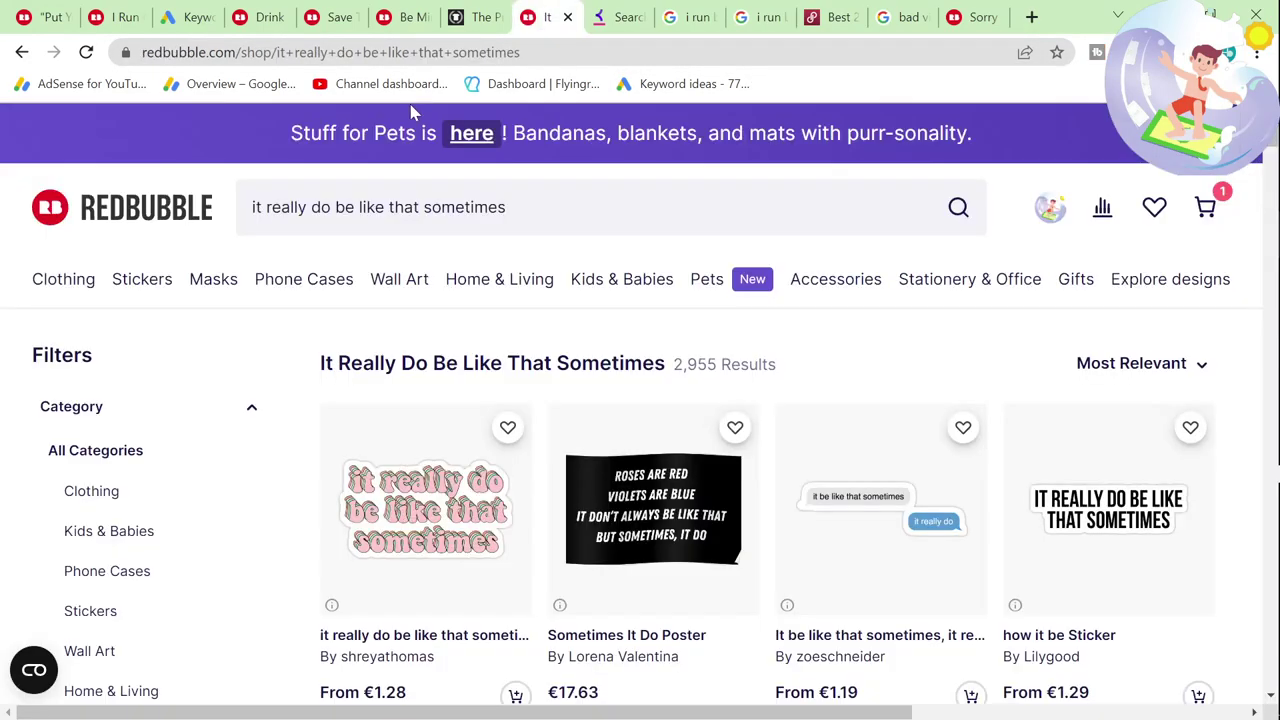
click(505, 207)
key(ctrl+a)
key(ctrl+v)
key(Return)
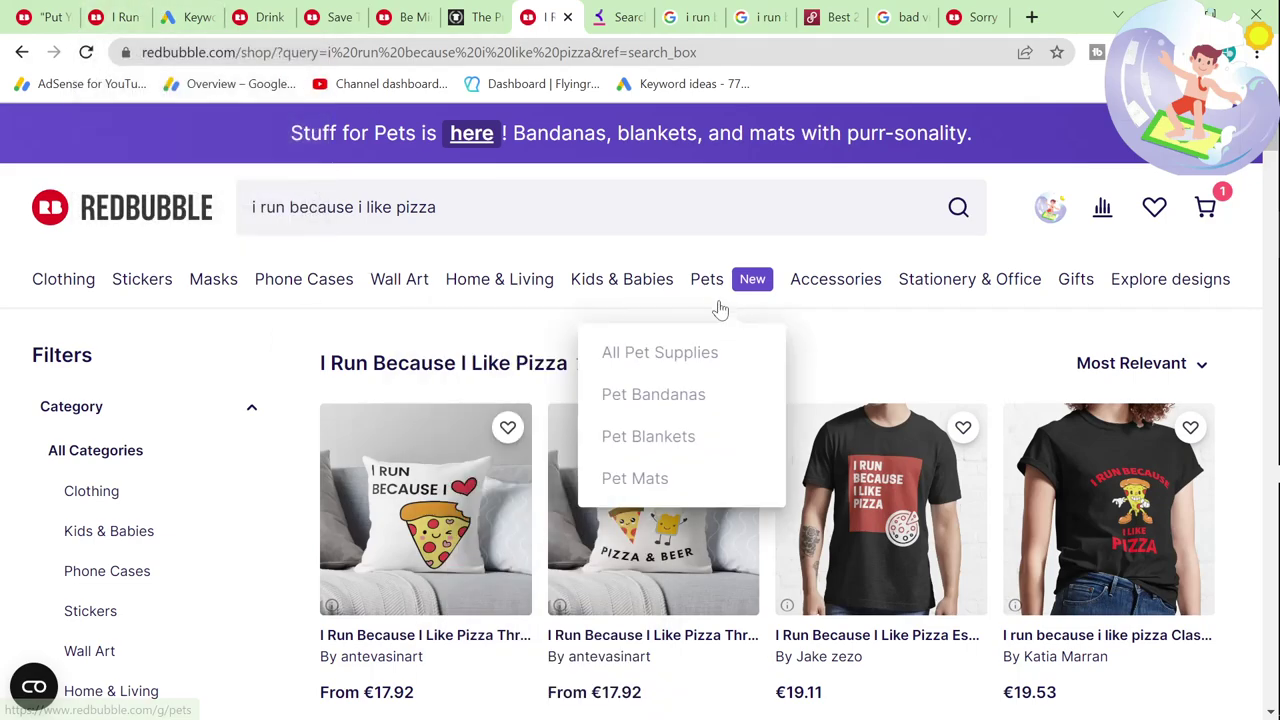
mouse_move(660, 286)
scroll(660, 286, down, 1)
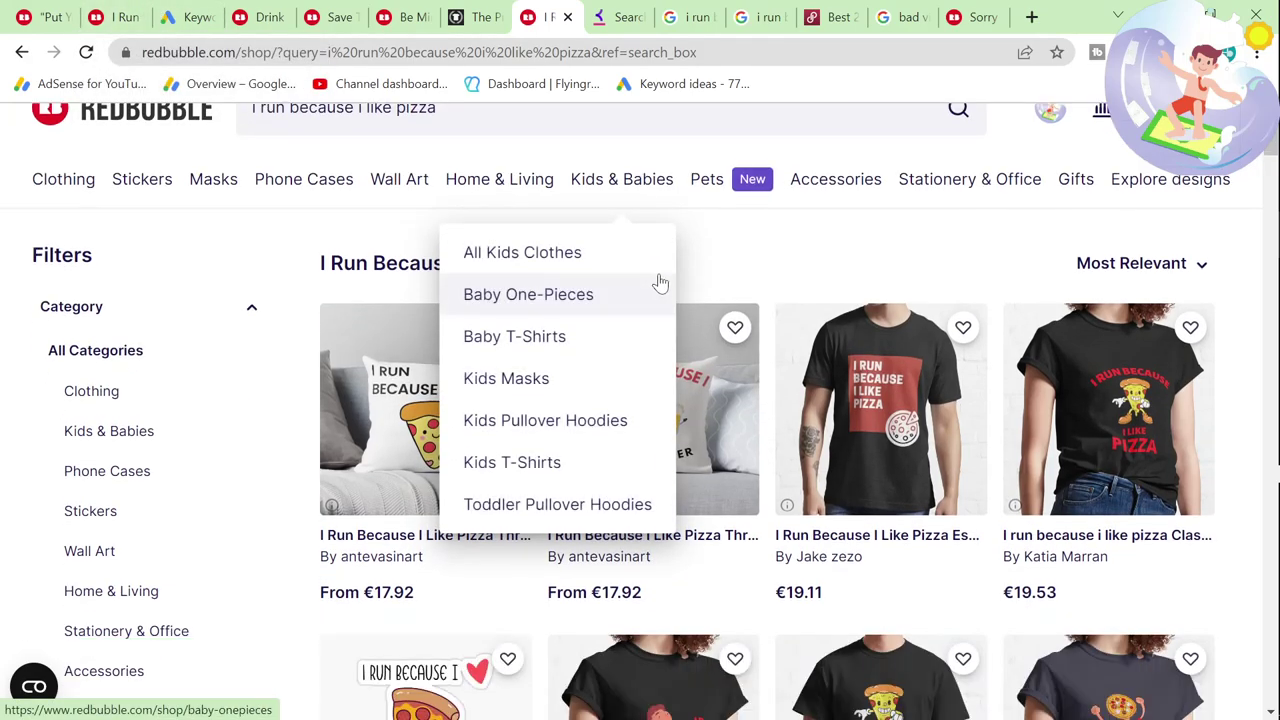
scroll(640, 295, down, 8)
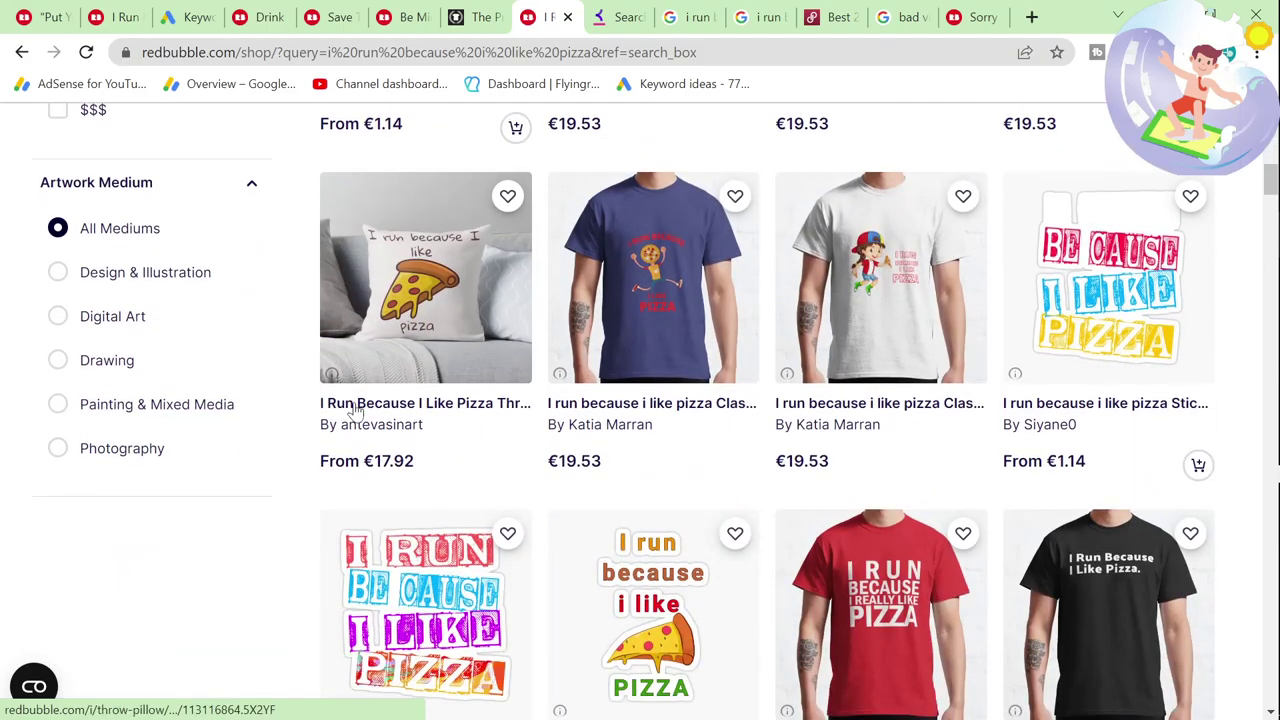
scroll(355, 410, up, 5)
click(186, 14)
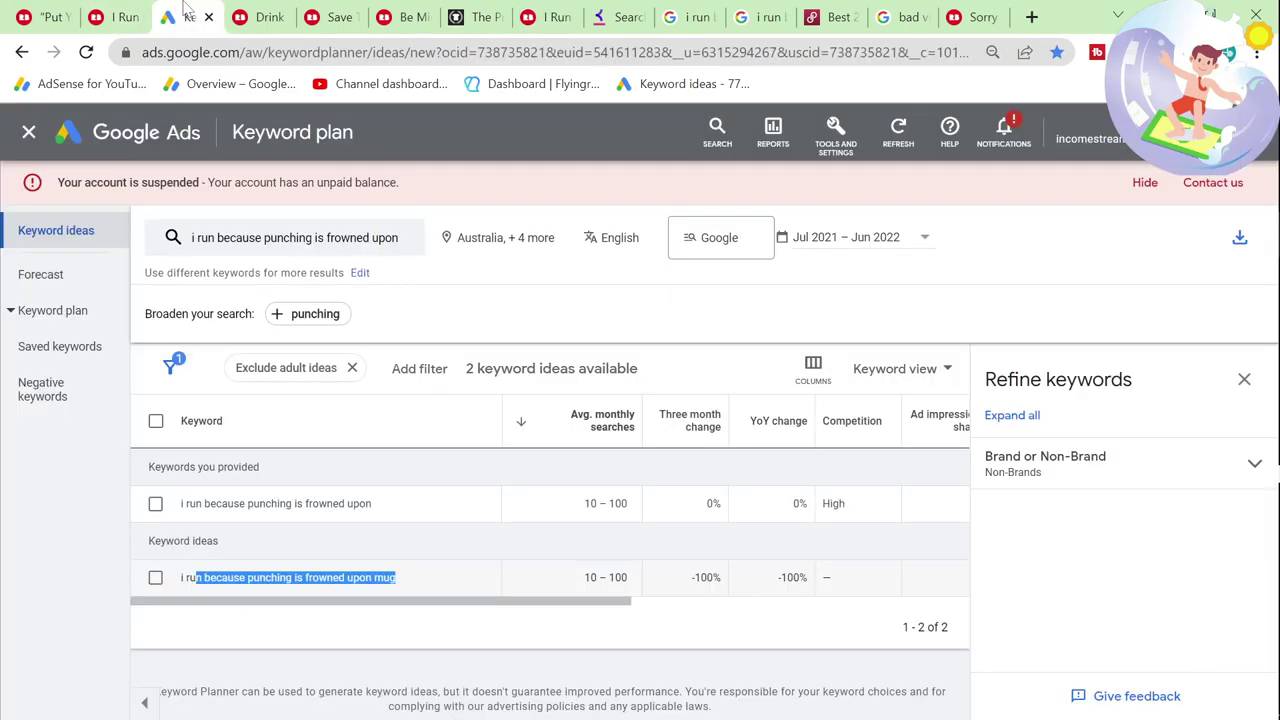
click(335, 16)
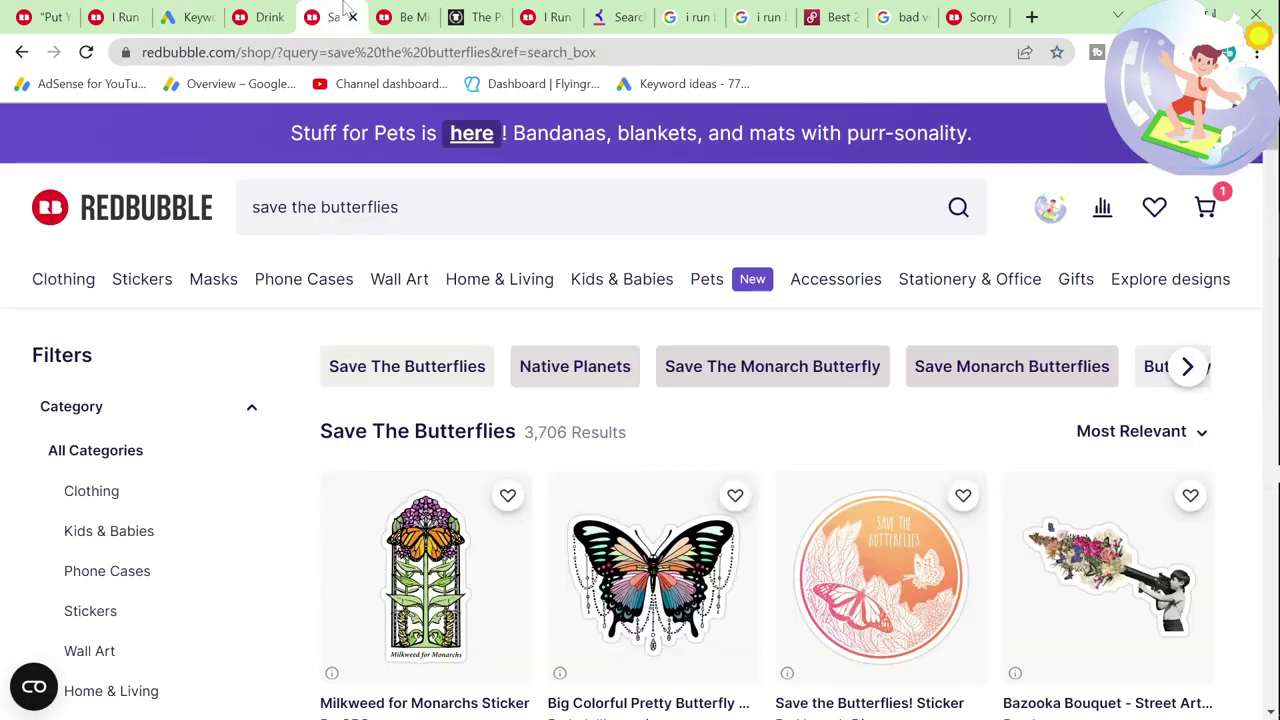
click(42, 14)
click(620, 14)
Step: Return to Redbubble's "I Run Because" results and open the related tag "Stress Donut"
key(ctrl+2)
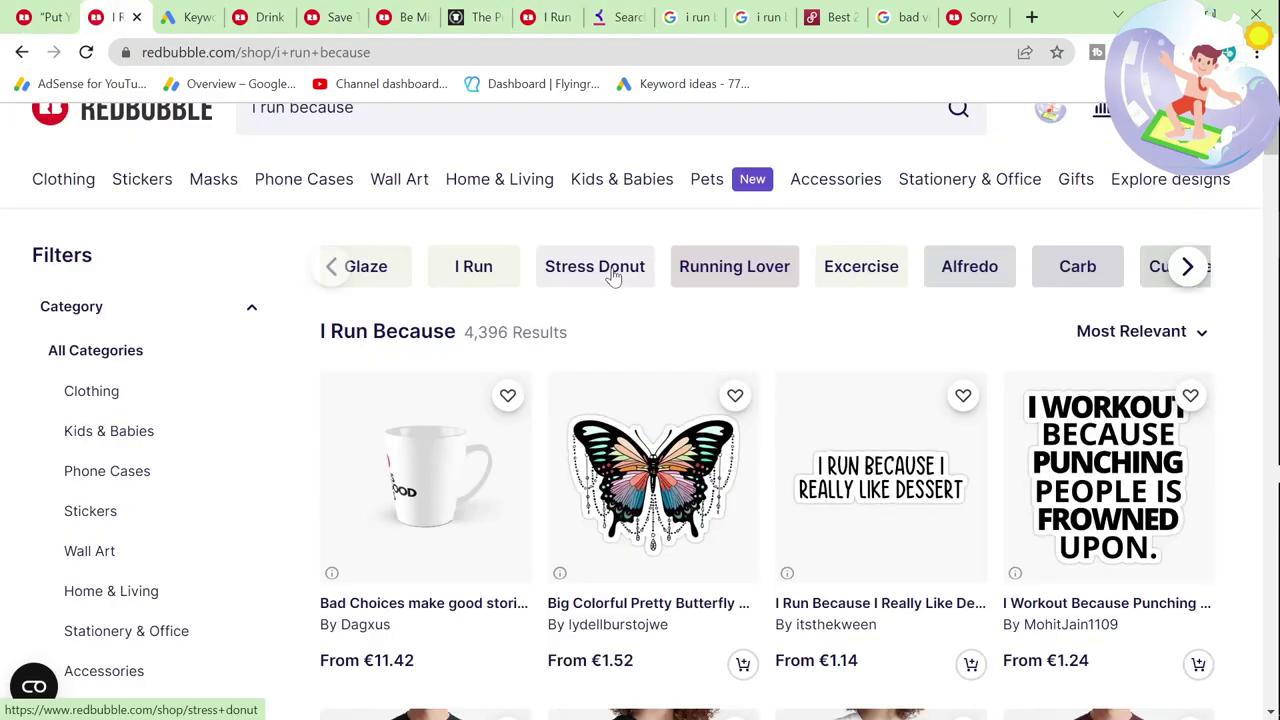
click(617, 268)
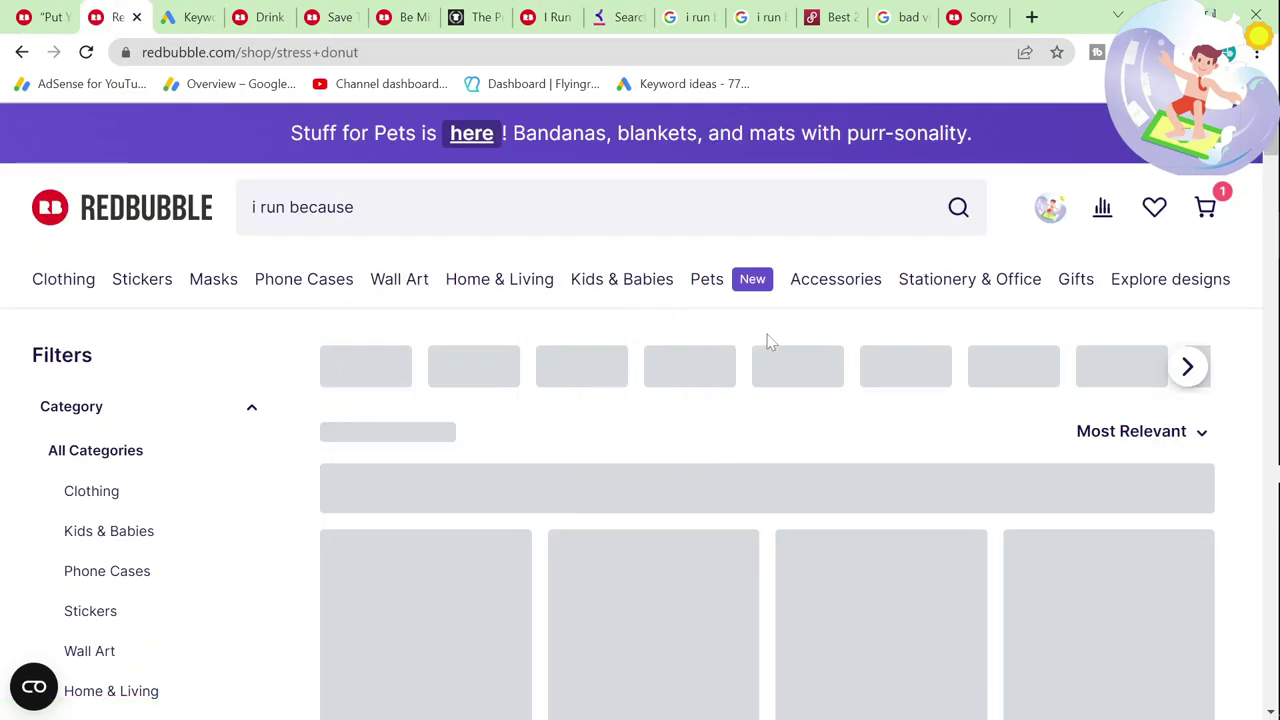
scroll(594, 463, down, 1)
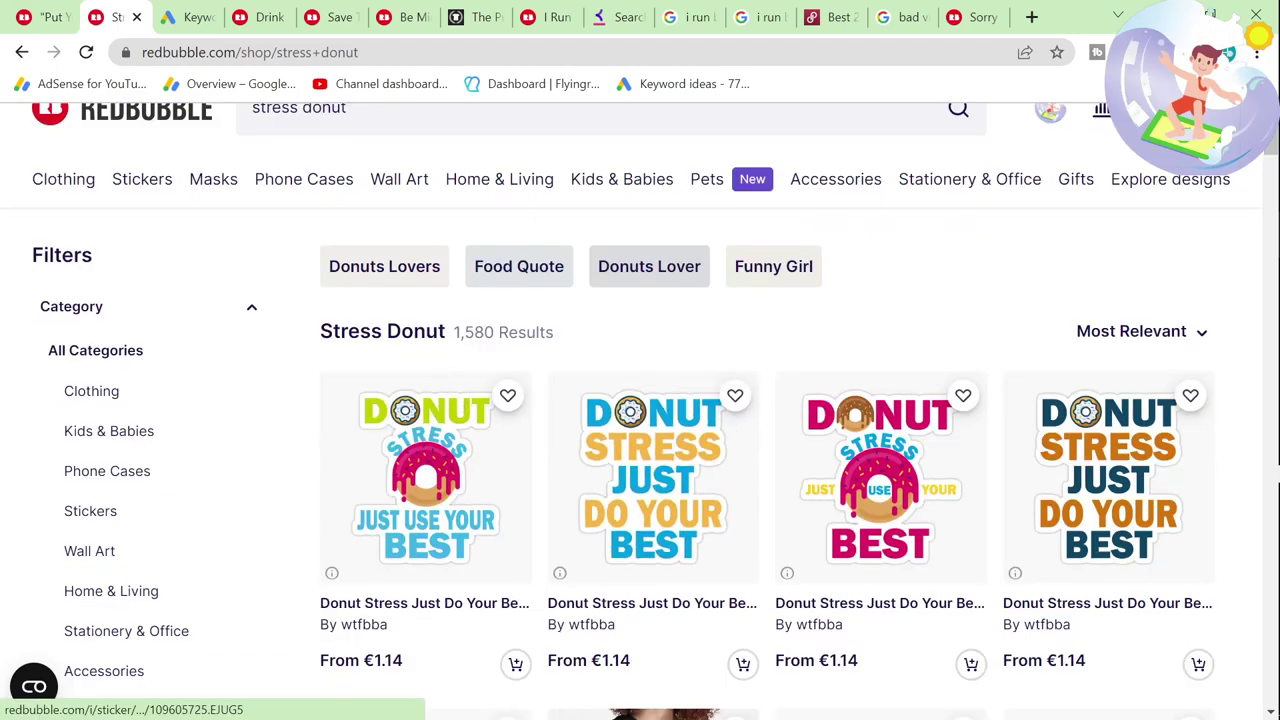
Step: Copy "Stress Donut" from the Redbubble results heading and look up its search volume in Keyword Planner
triple_click(303, 335)
key(ctrl+c)
click(185, 17)
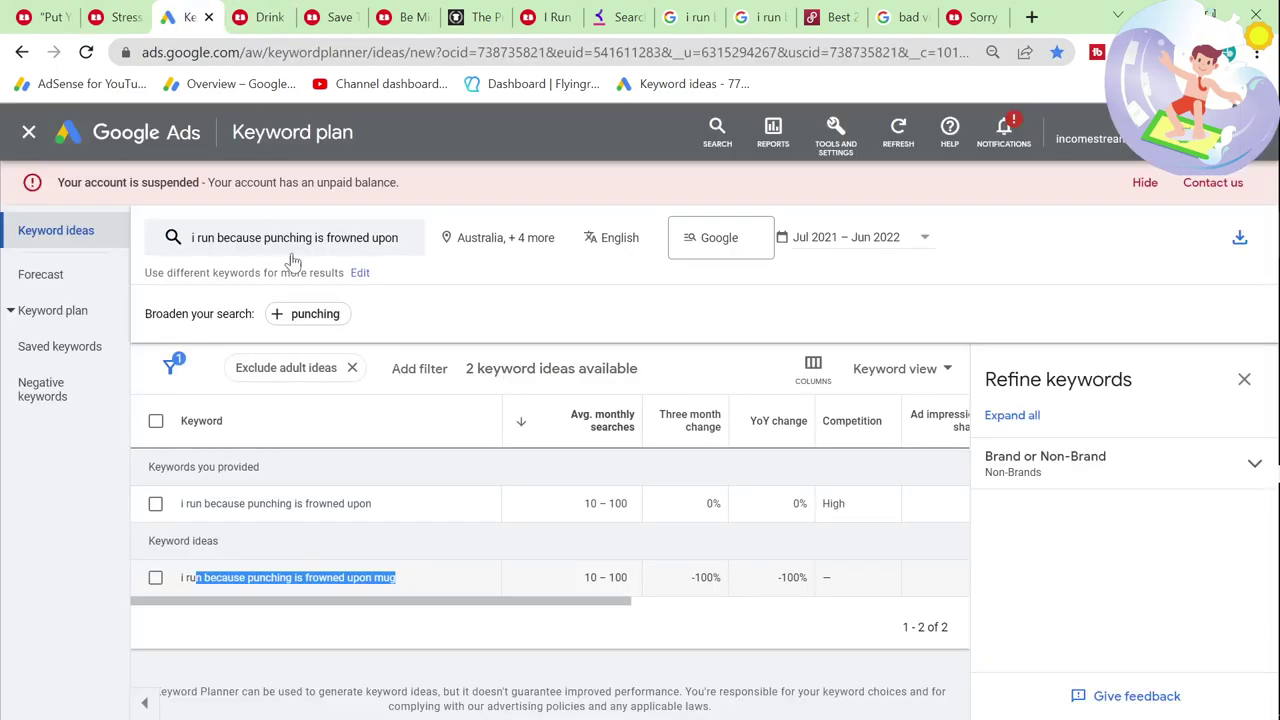
click(300, 250)
click(381, 327)
key(ctrl+v)
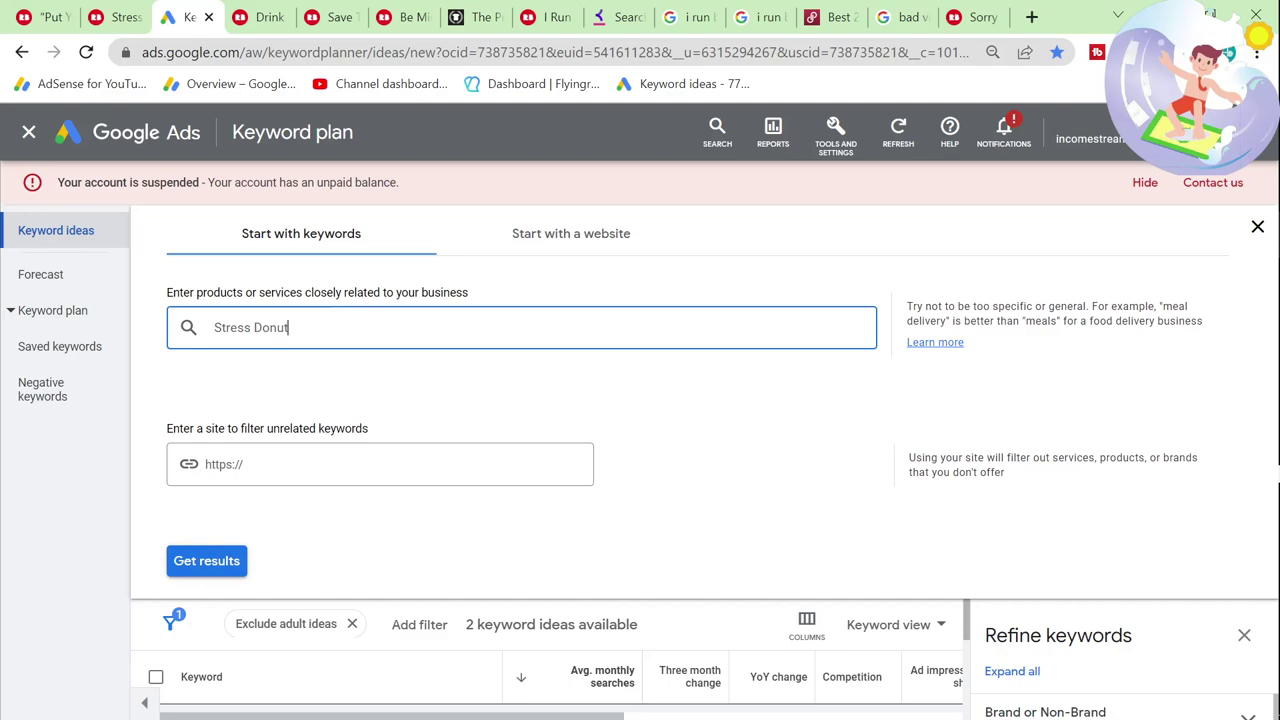
key(Return)
click(204, 561)
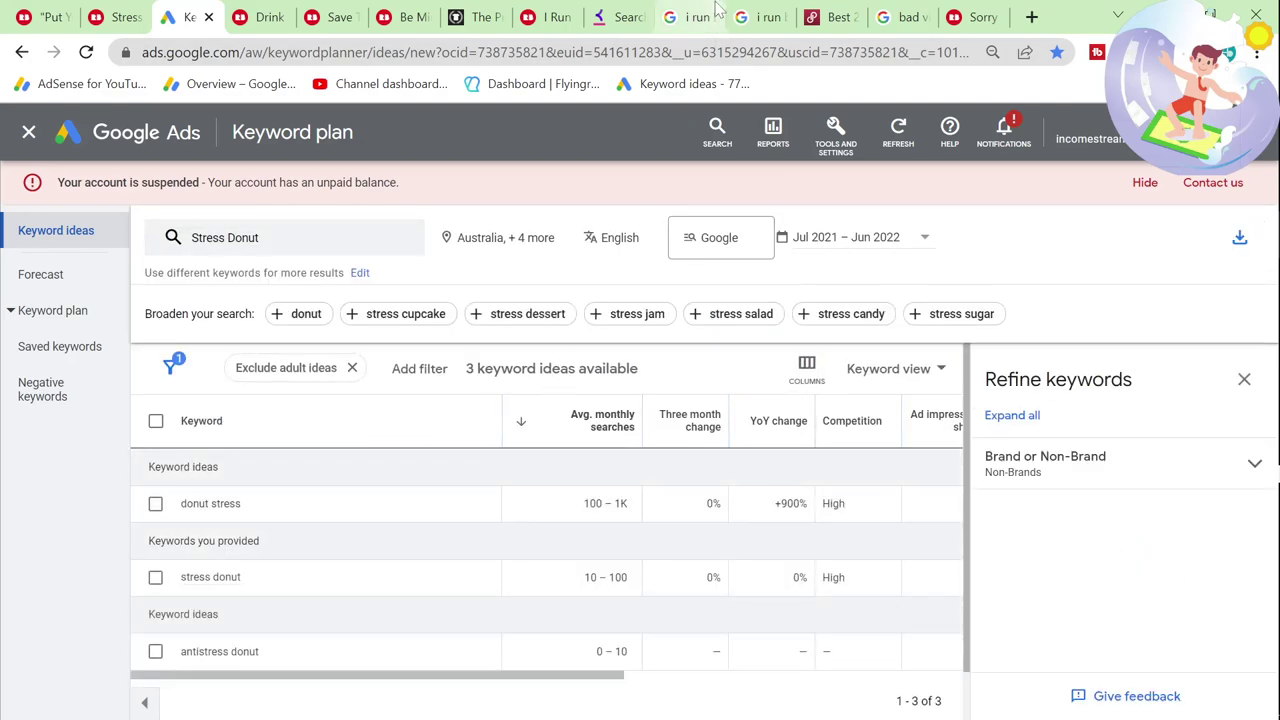
Step: Search Keyword Tool for "Stress Donut" to generate related keyword suggestions
click(622, 17)
scroll(440, 335, up, 10)
scroll(455, 330, up, 10)
click(477, 366)
key(ctrl+a)
key(ctrl+v)
key(Return)
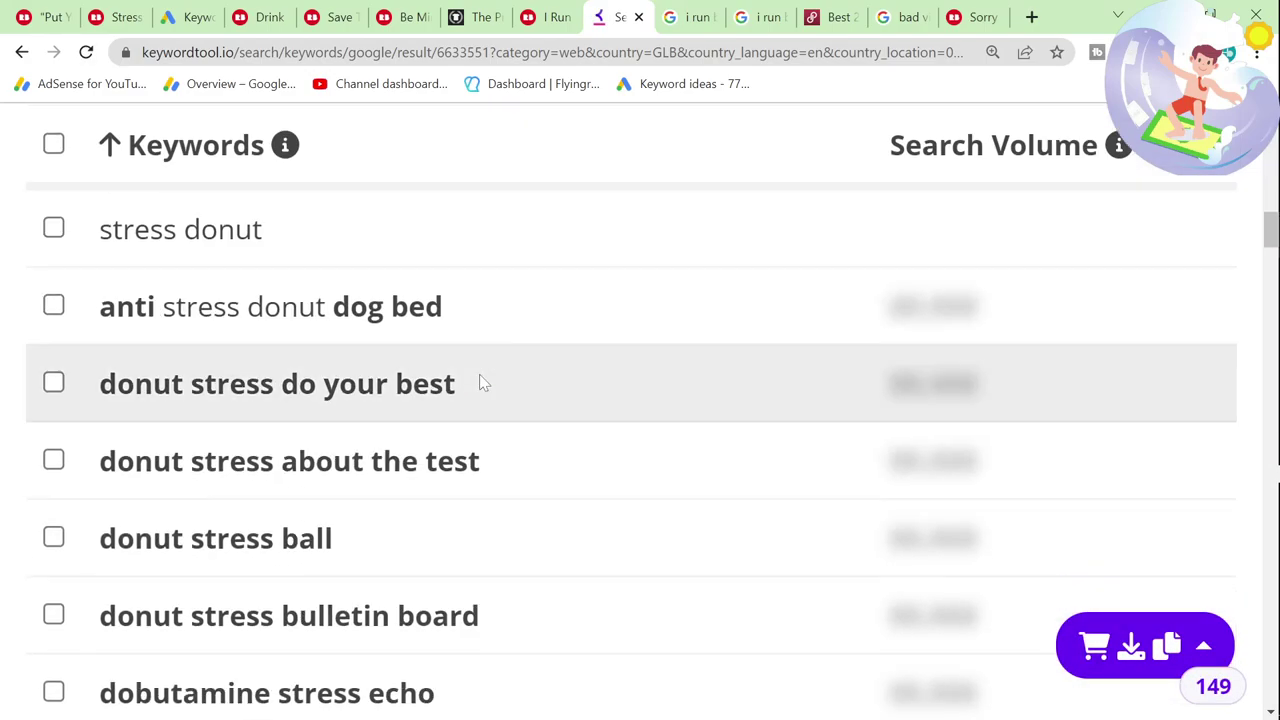
Step: Copy "donut stress do your best" from the Keyword Tool suggestions, search Google for it, and find "redbub" in the results
drag(490, 372, 110, 375)
key(ctrl+c)
click(760, 17)
key(ctrl+l)
key(ctrl+v)
key(Return)
text(redbub)
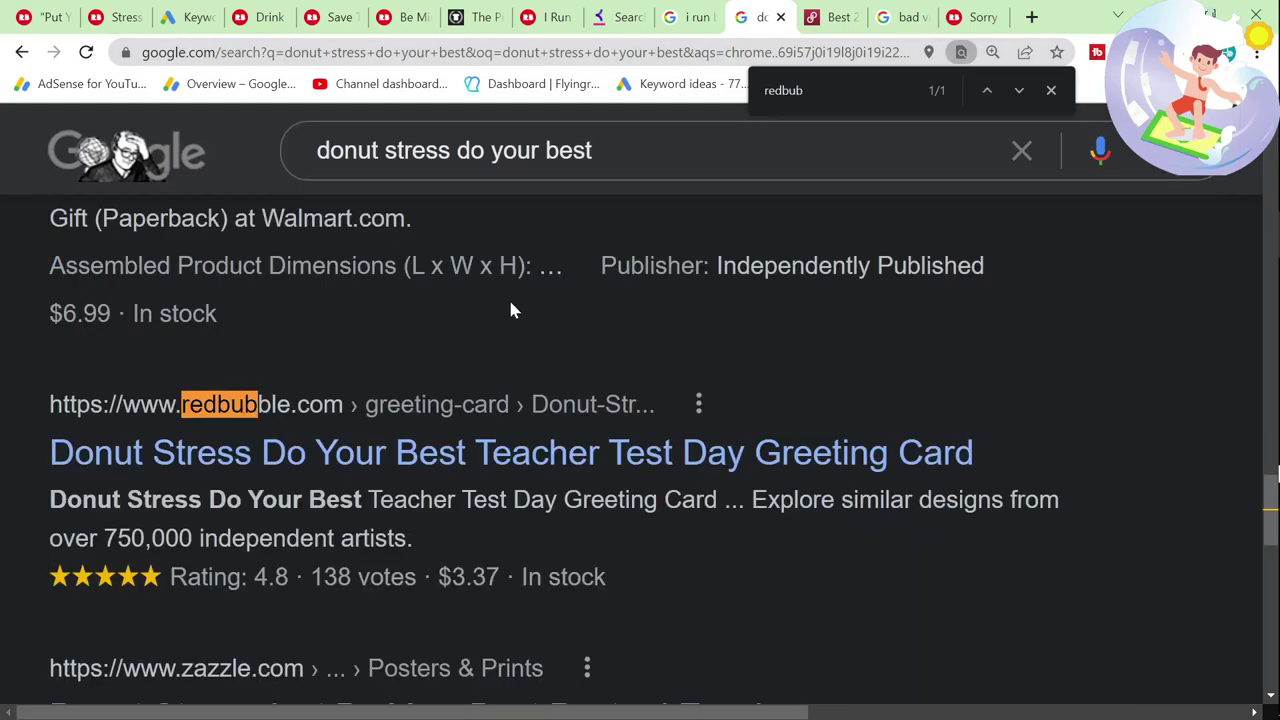
Step: Search Redbubble for "donut stress do your best" in the "Be Mine Stickers" tab
triple_click(450, 150)
click(395, 17)
click(460, 207)
click(331, 207)
key(ctrl+a)
key(ctrl+v)
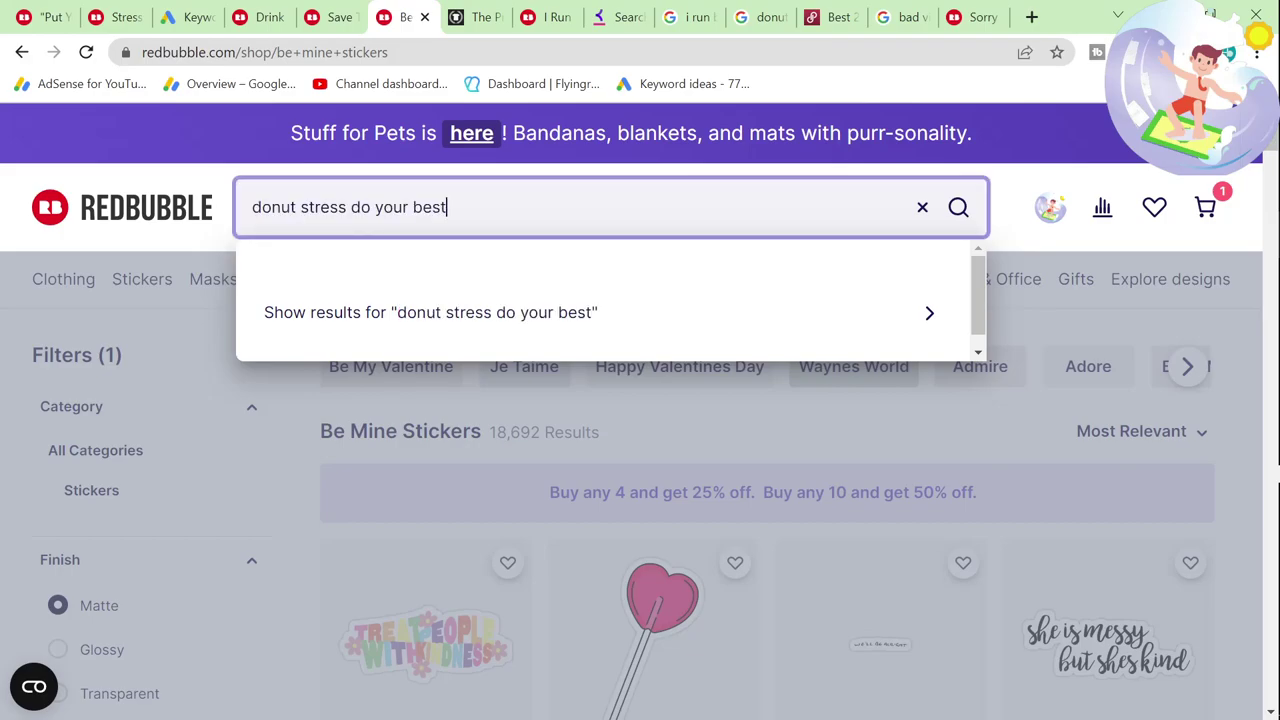
key(Return)
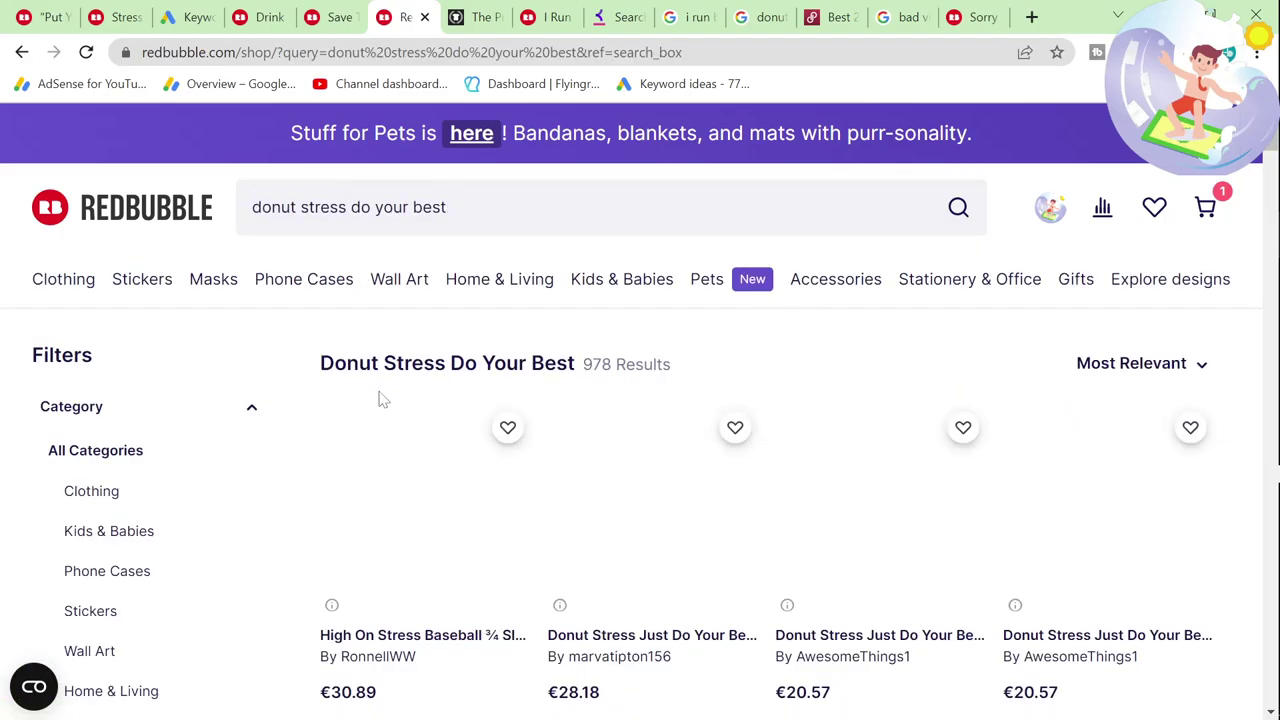
Step: Replace the Keyword Planner term with "donut stress do your best" and check its search volume
click(188, 17)
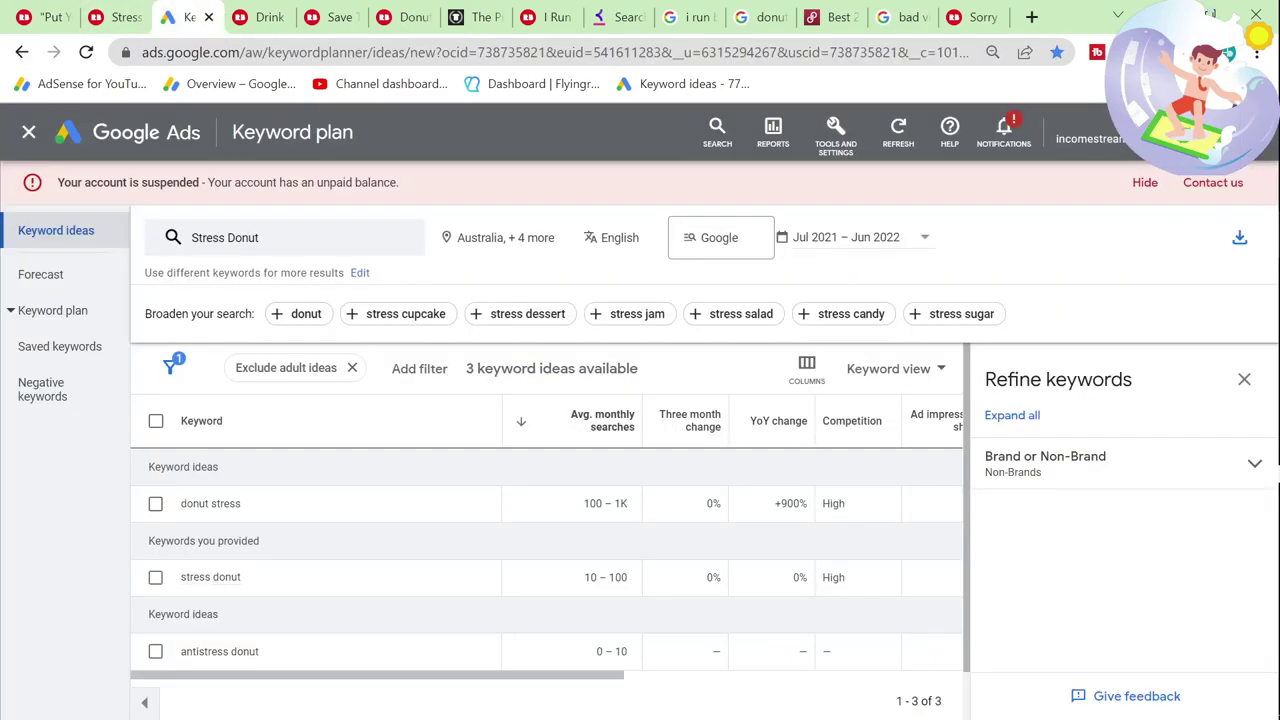
click(336, 231)
click(309, 328)
key(ctrl+v)
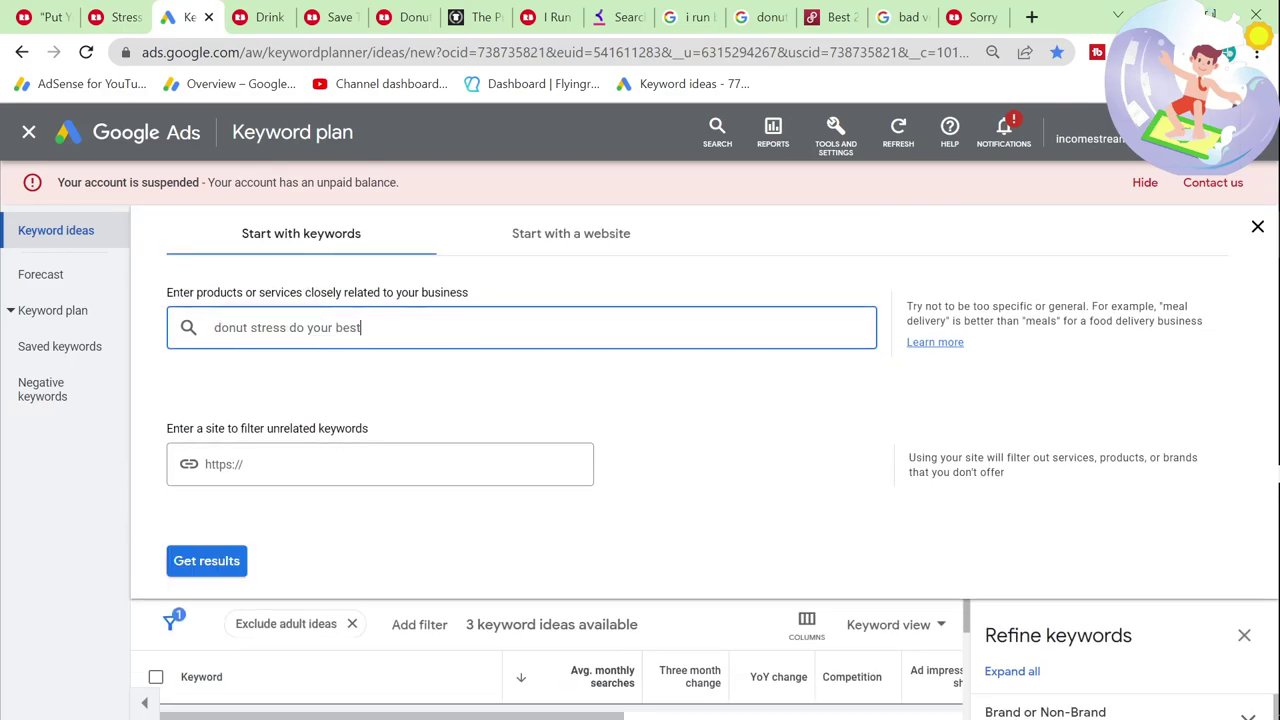
key(Return)
click(206, 561)
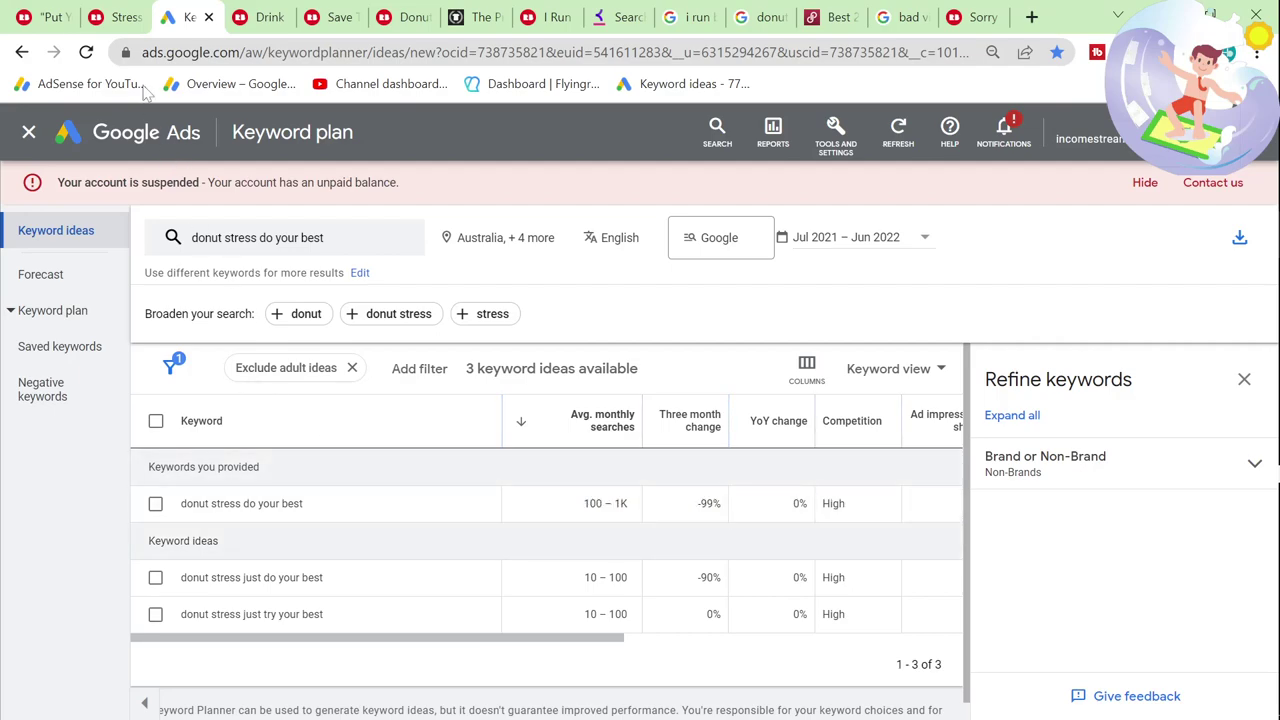
Step: Look through the Keyword Tool suggestions for "stress donut" to find other phrases suitable for a shirt
click(110, 15)
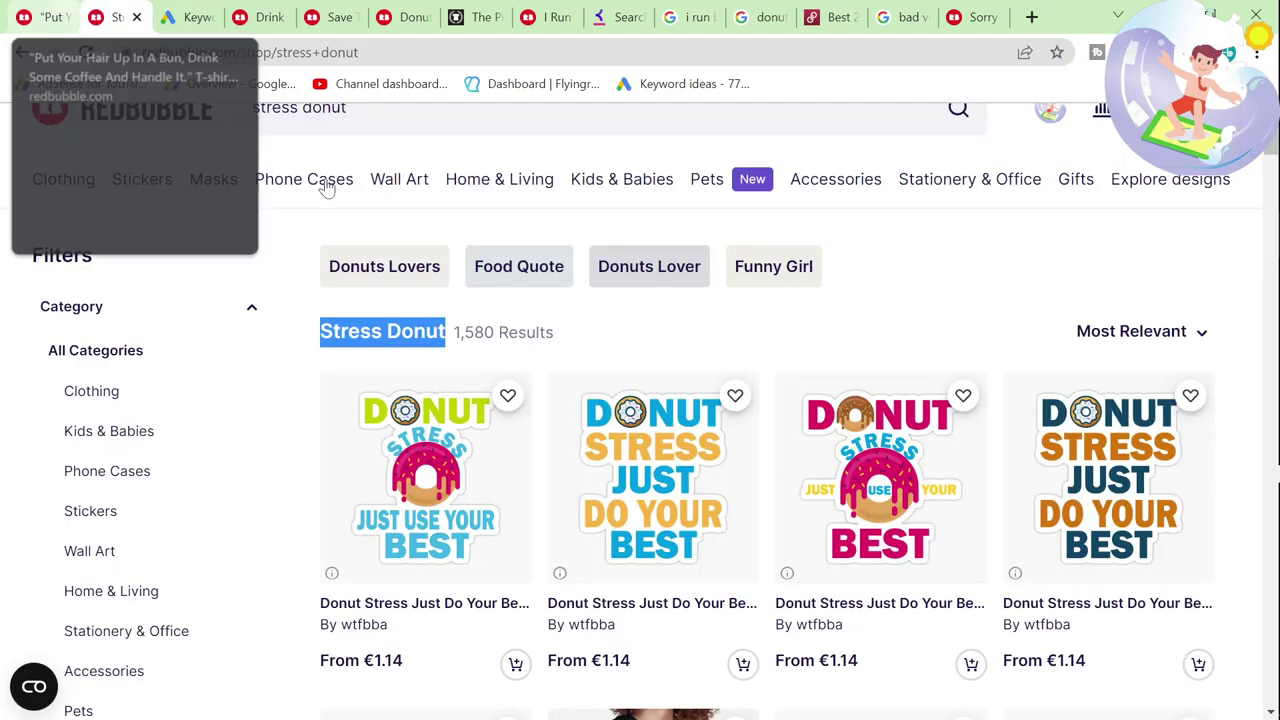
click(600, 12)
scroll(392, 460, down, 1)
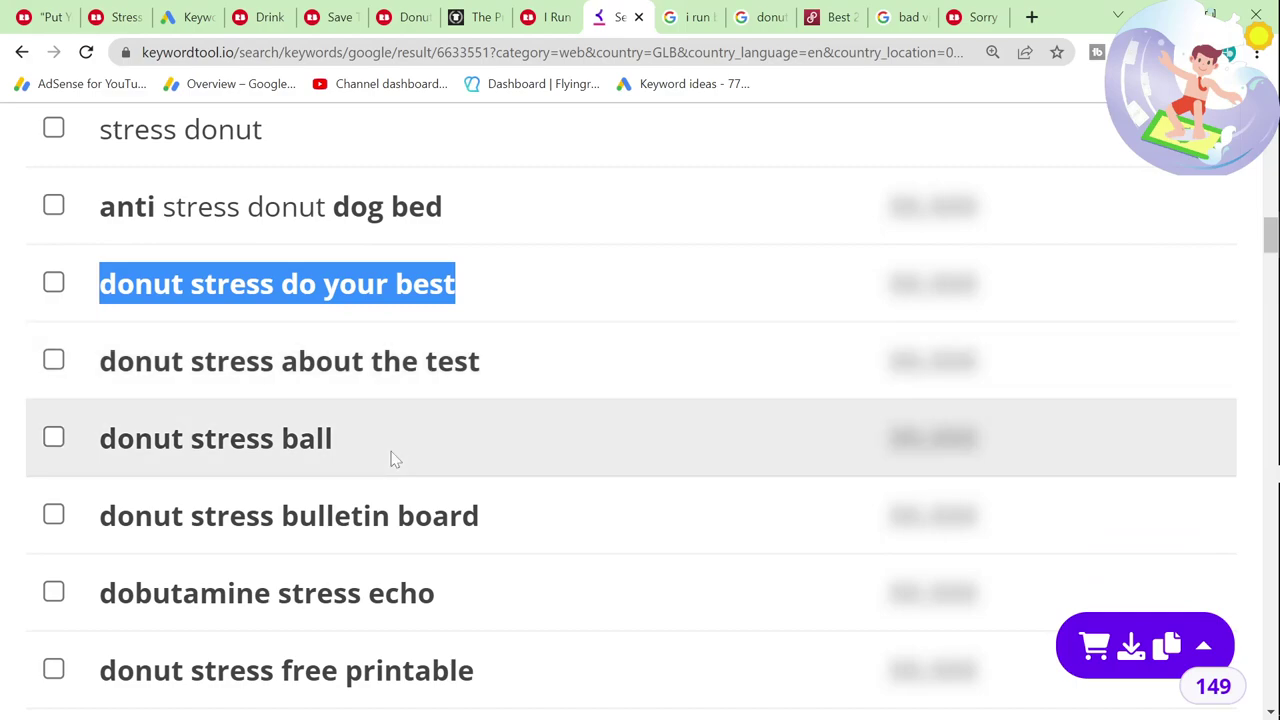
scroll(392, 460, down, 3)
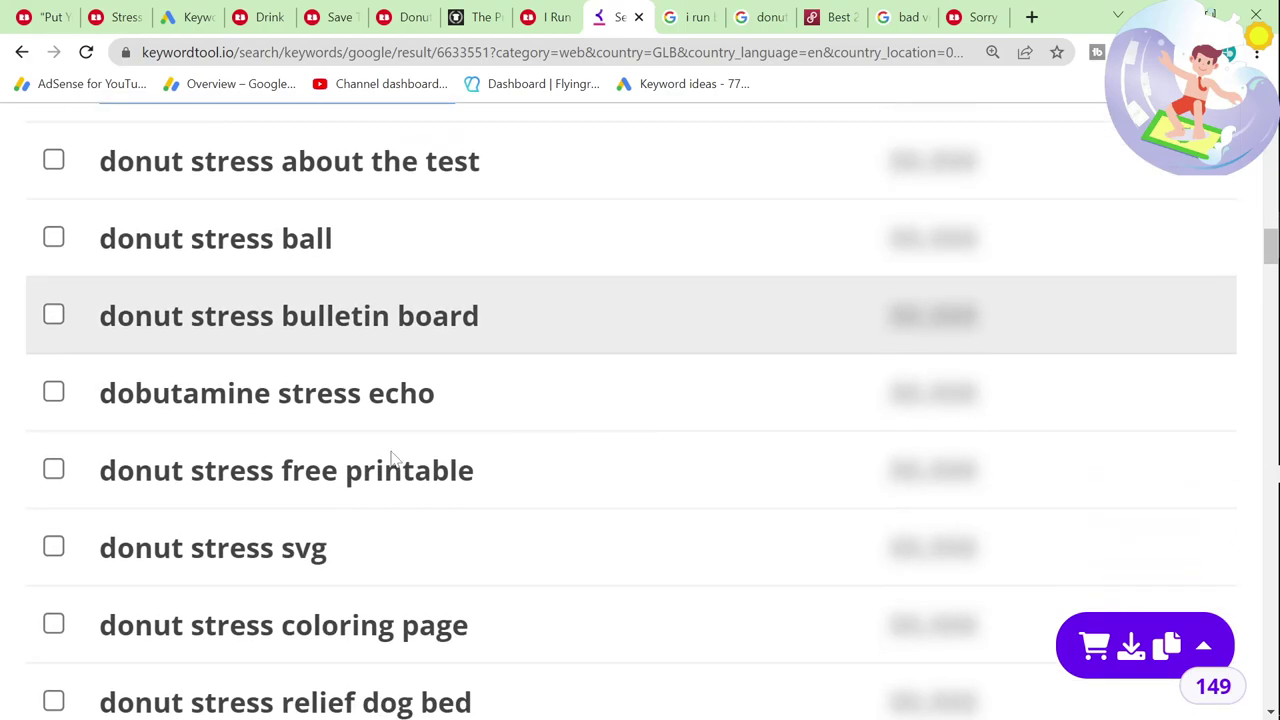
scroll(392, 460, down, 2)
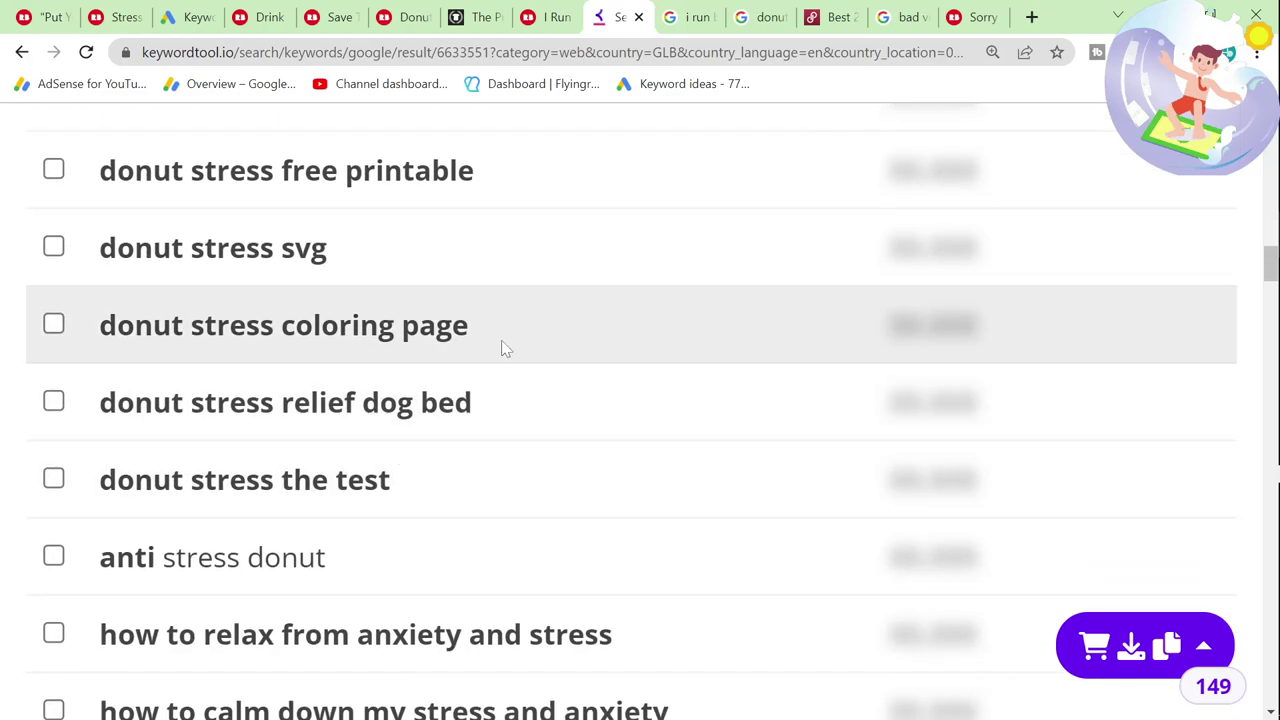
drag(508, 341, 88, 347)
scroll(40, 338, down, 1)
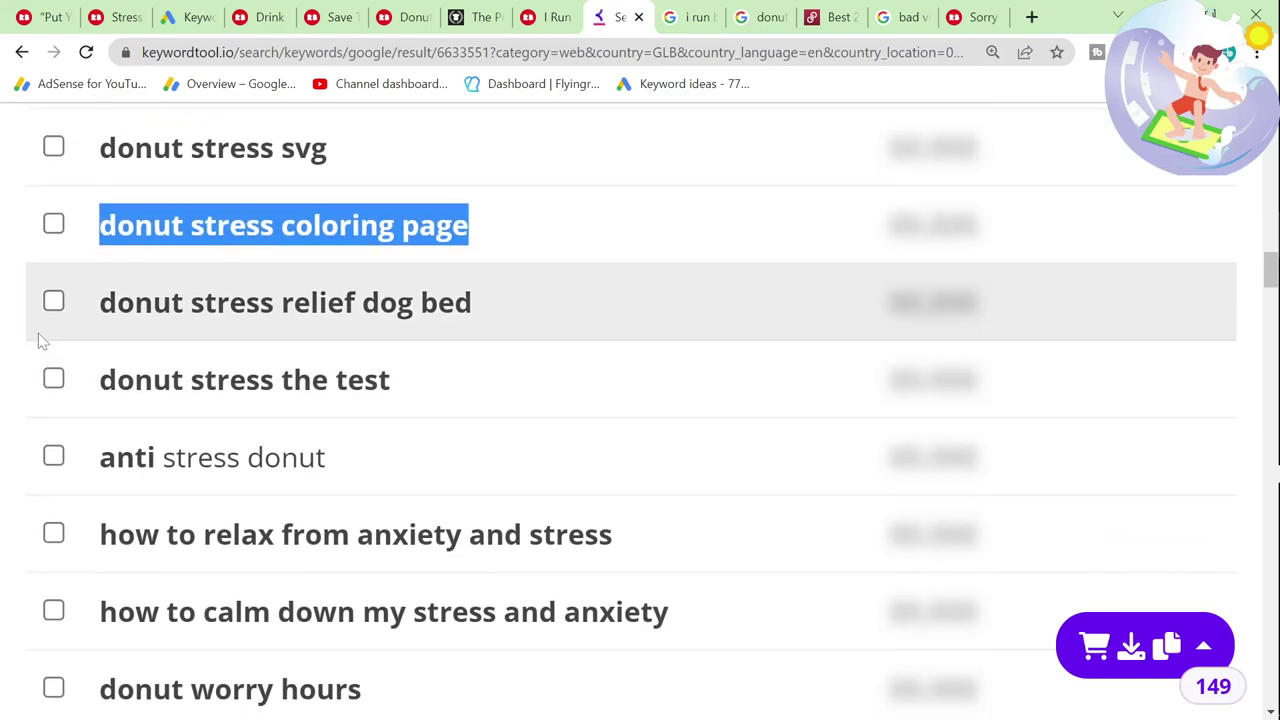
scroll(40, 338, down, 2)
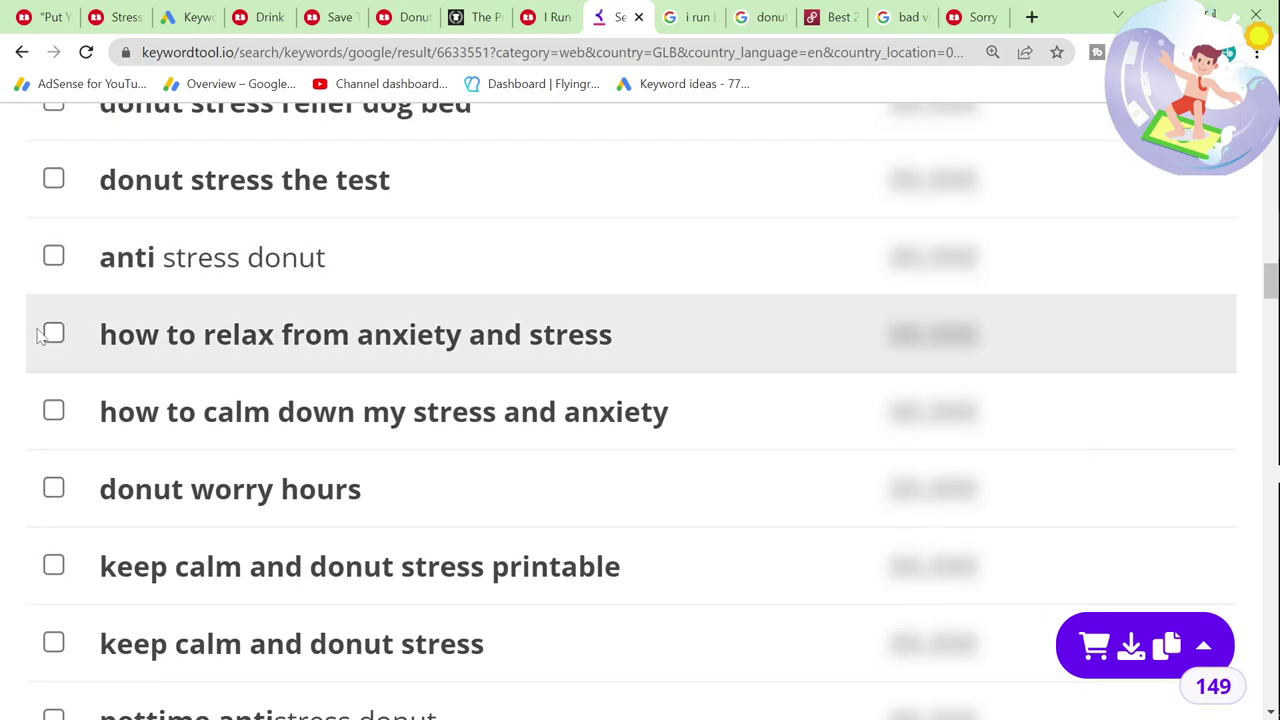
scroll(40, 338, down, 2)
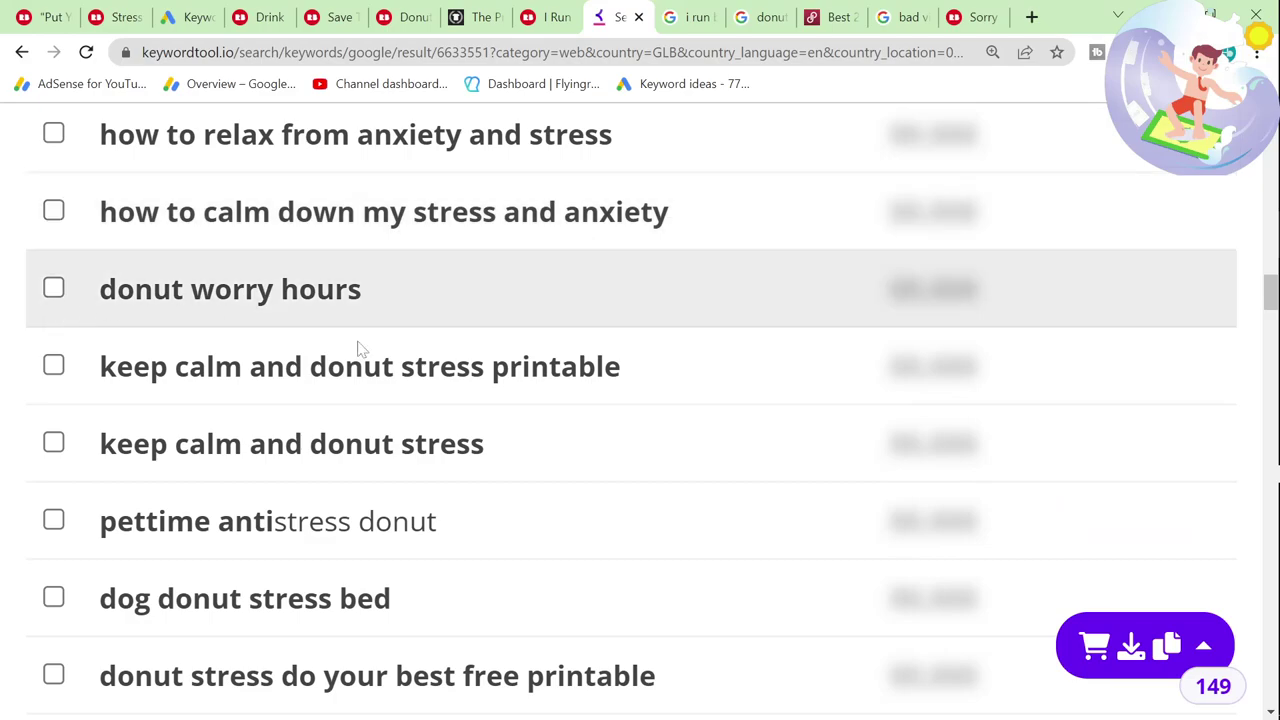
Step: Copy "keep calm and donut stress" from the suggestions and search Redbubble for it in the "I Run Because I Like Pizza" tab
drag(480, 375, 104, 371)
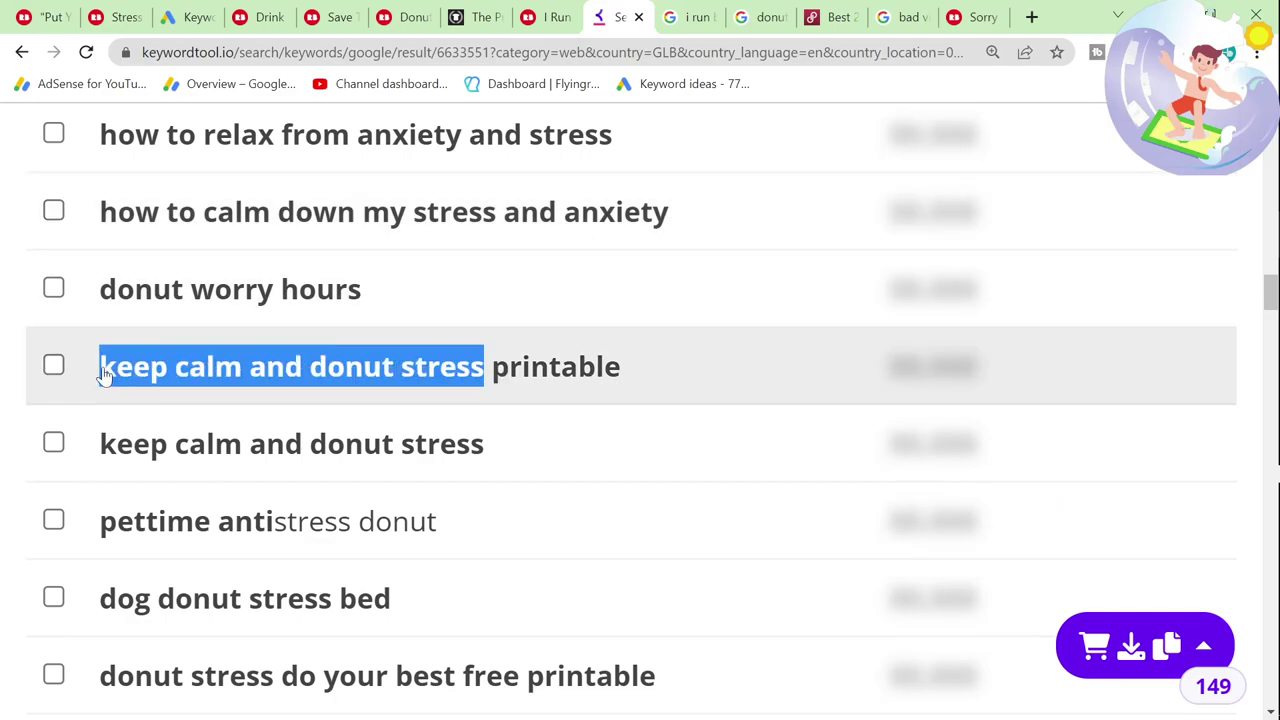
key(ctrl+shift+Tab)
scroll(440, 160, up, 5)
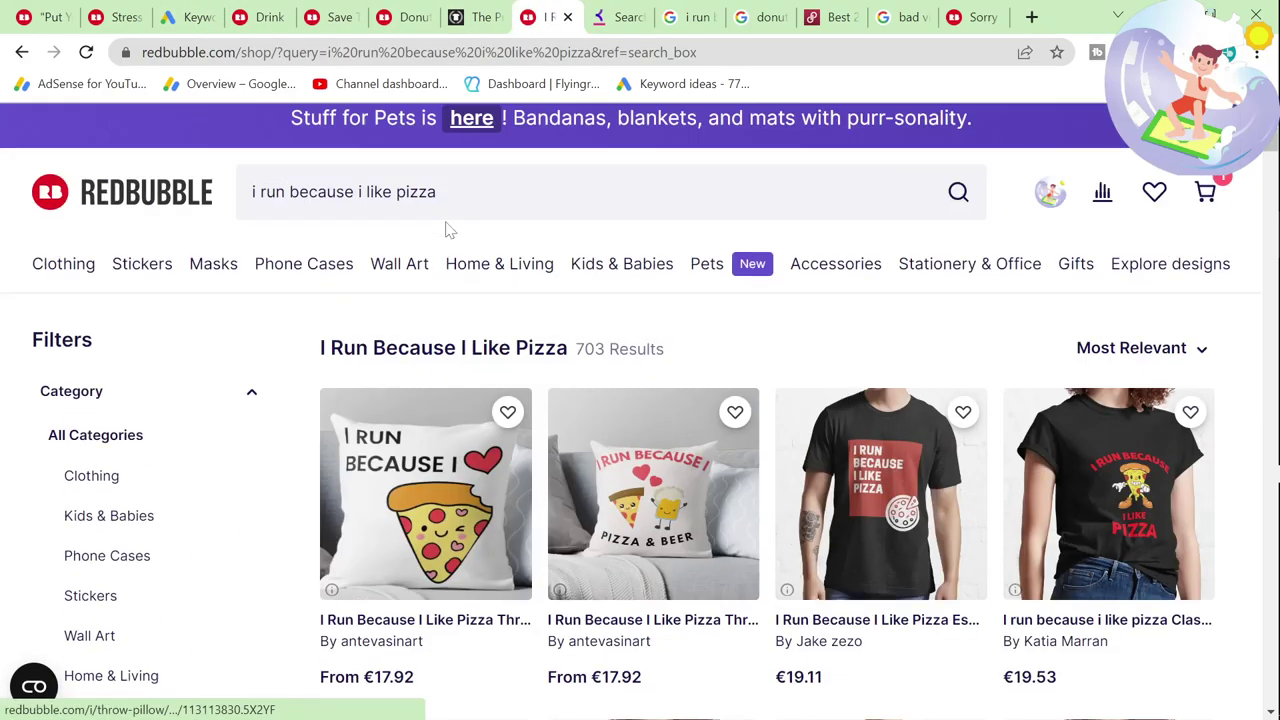
click(443, 207)
key(ctrl+a)
key(ctrl+v)
key(Return)
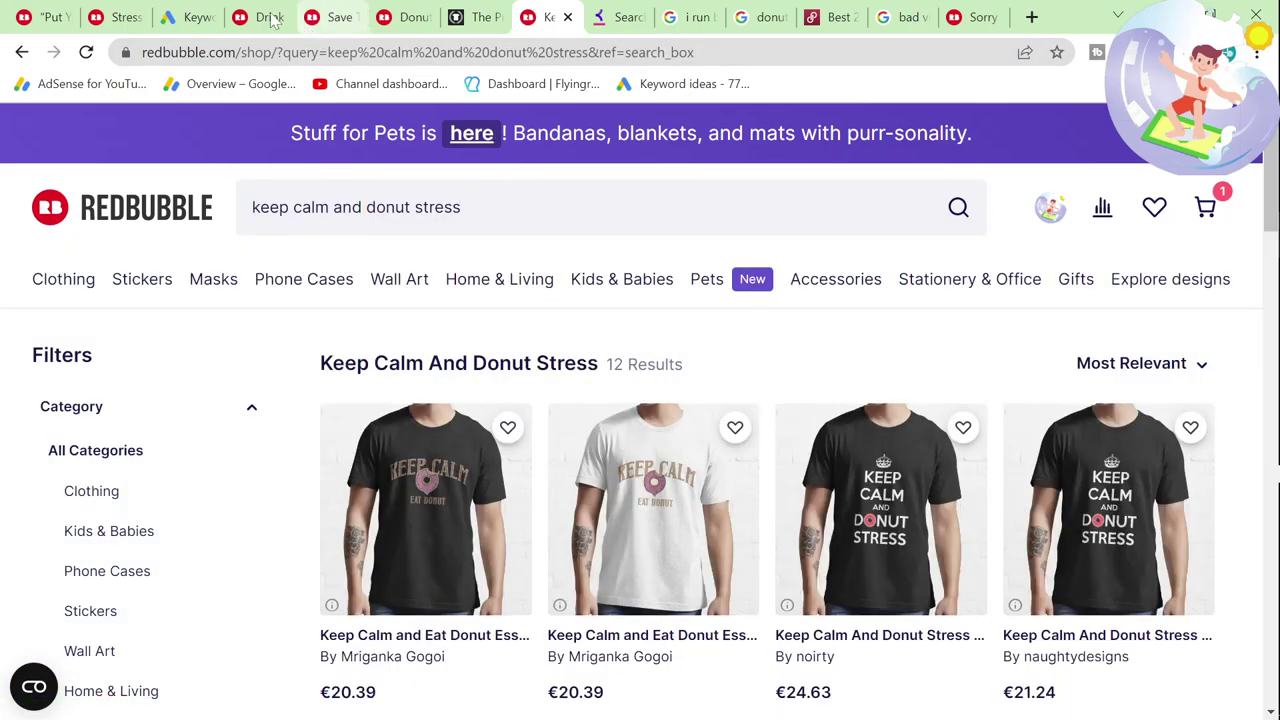
Step: Replace the Keyword Planner term with "keep calm and donut stress" and check its search volume
click(190, 17)
key(BackSpace)
key(BackSpace)
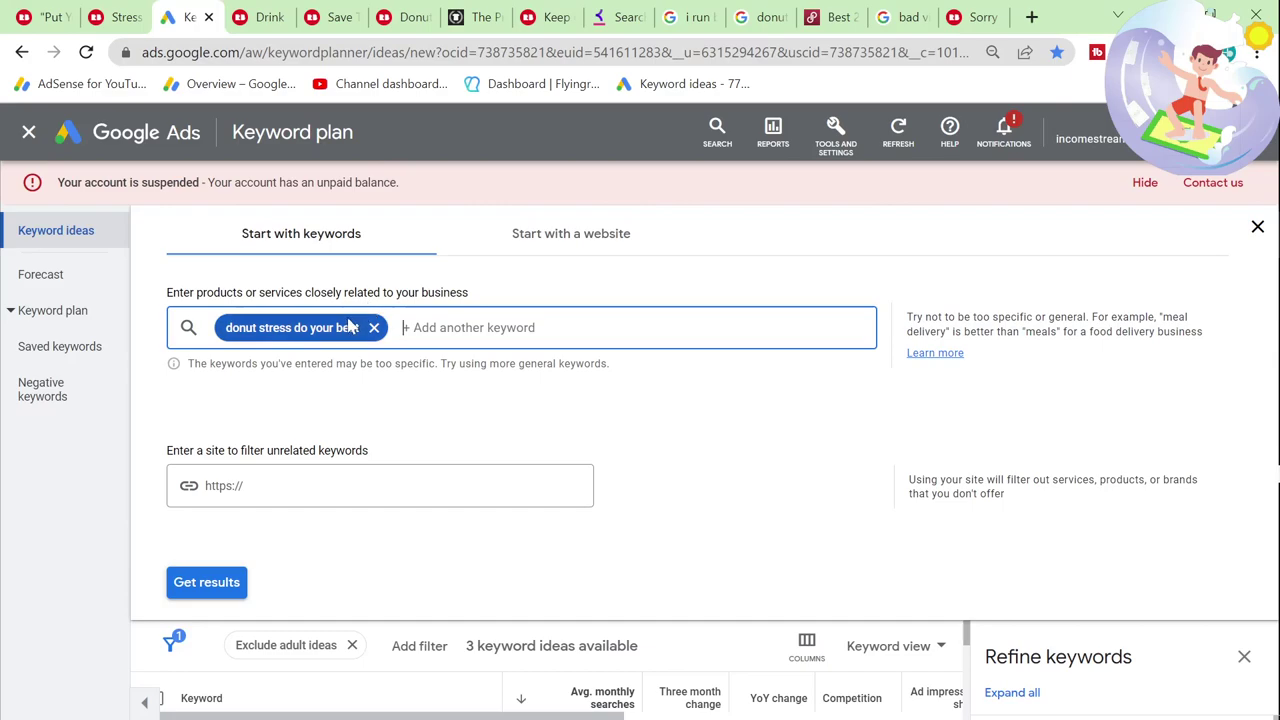
key(ctrl+v)
key(Return)
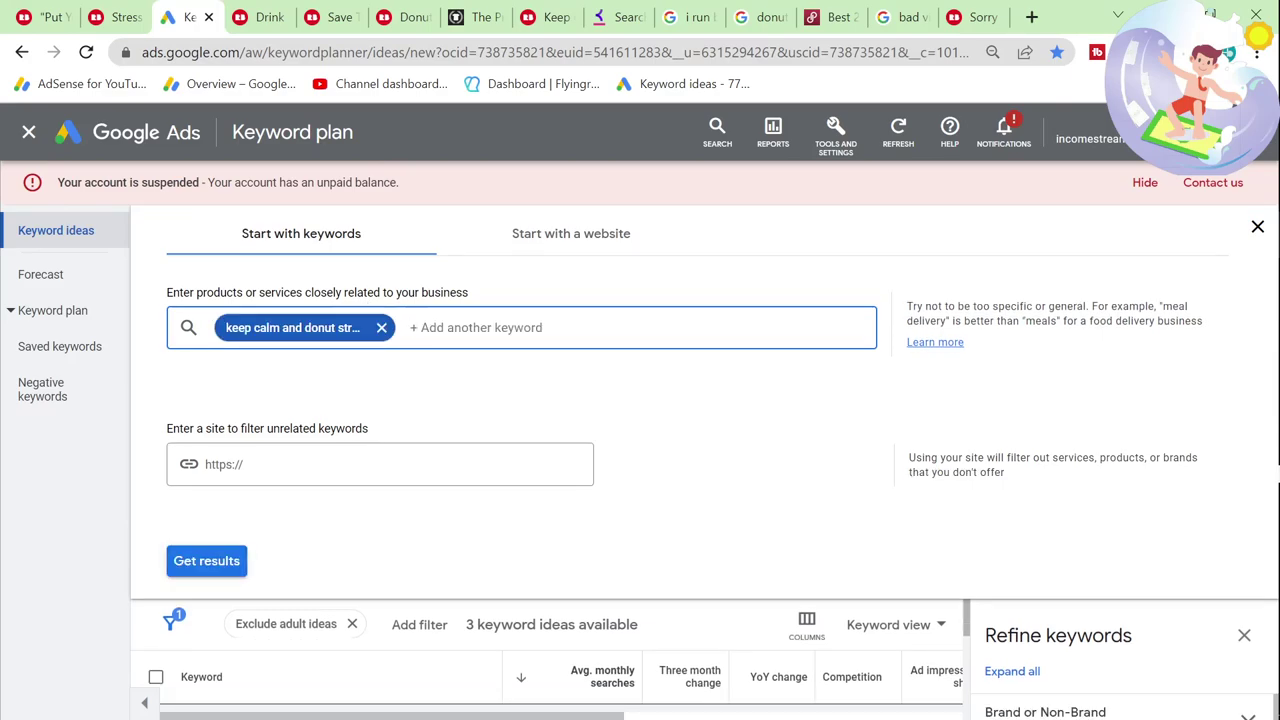
click(188, 563)
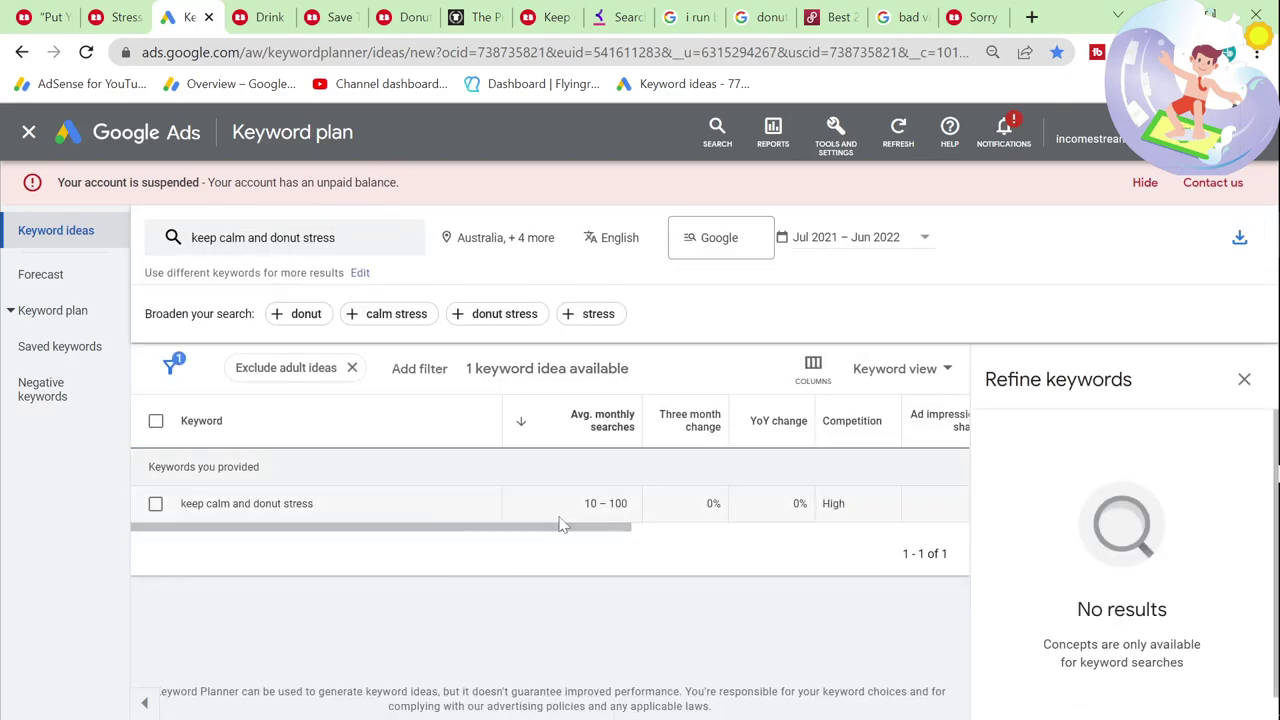
Step: Look through the designs in Redbubble's "Donut Stress Do Your Best" results
click(410, 17)
scroll(343, 457, down, 15)
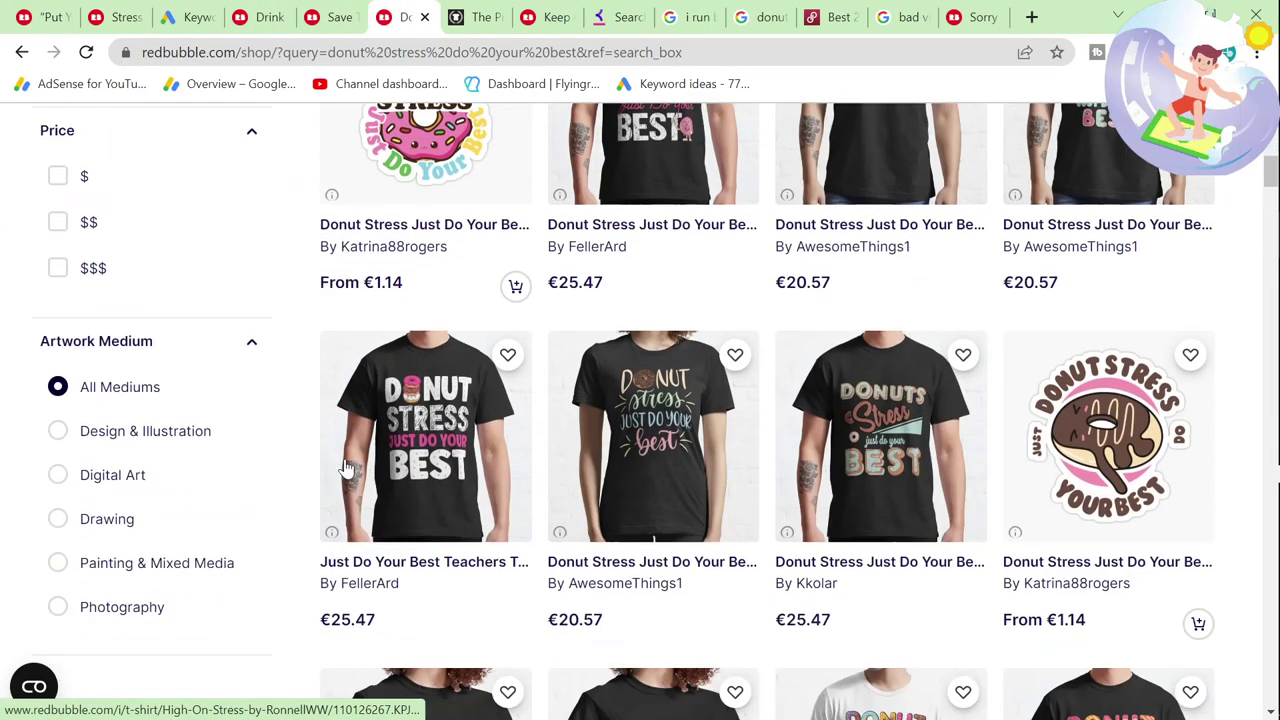
scroll(343, 463, down, 8)
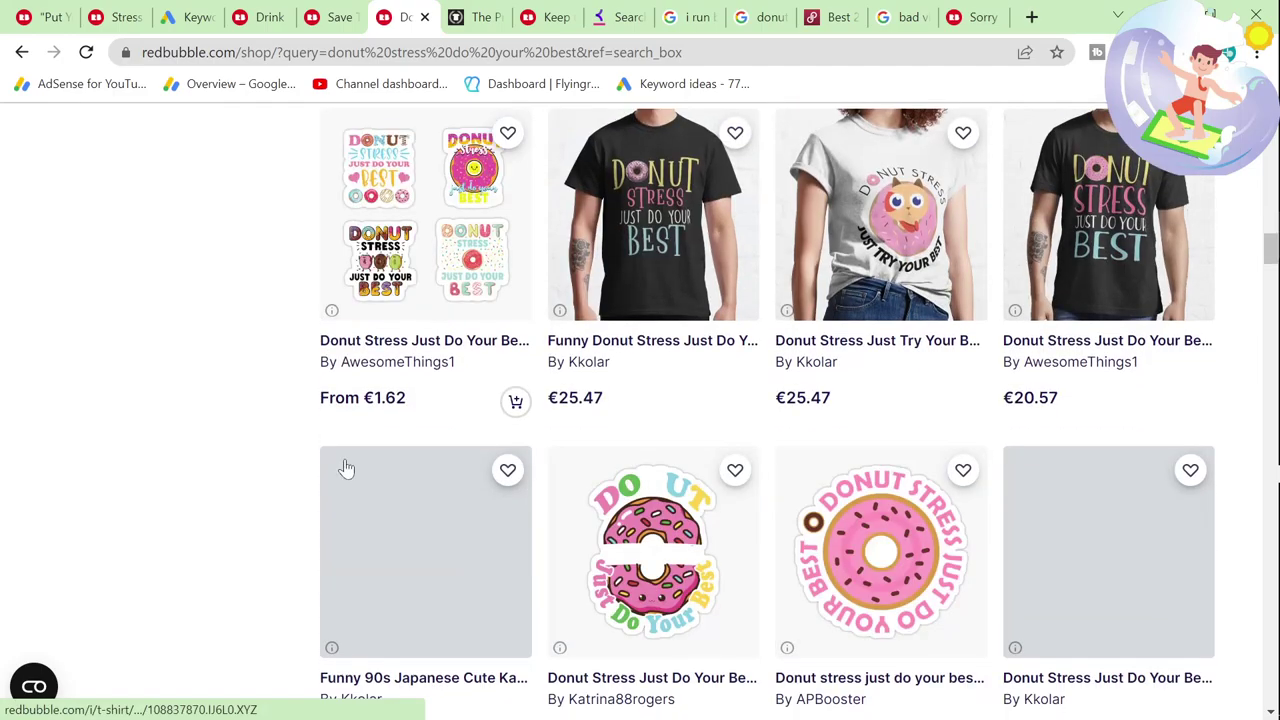
scroll(343, 463, up, 5)
Step: Return to the Keyword Tool suggestions for "stress donut" and examine the phrases further down the list
click(345, 15)
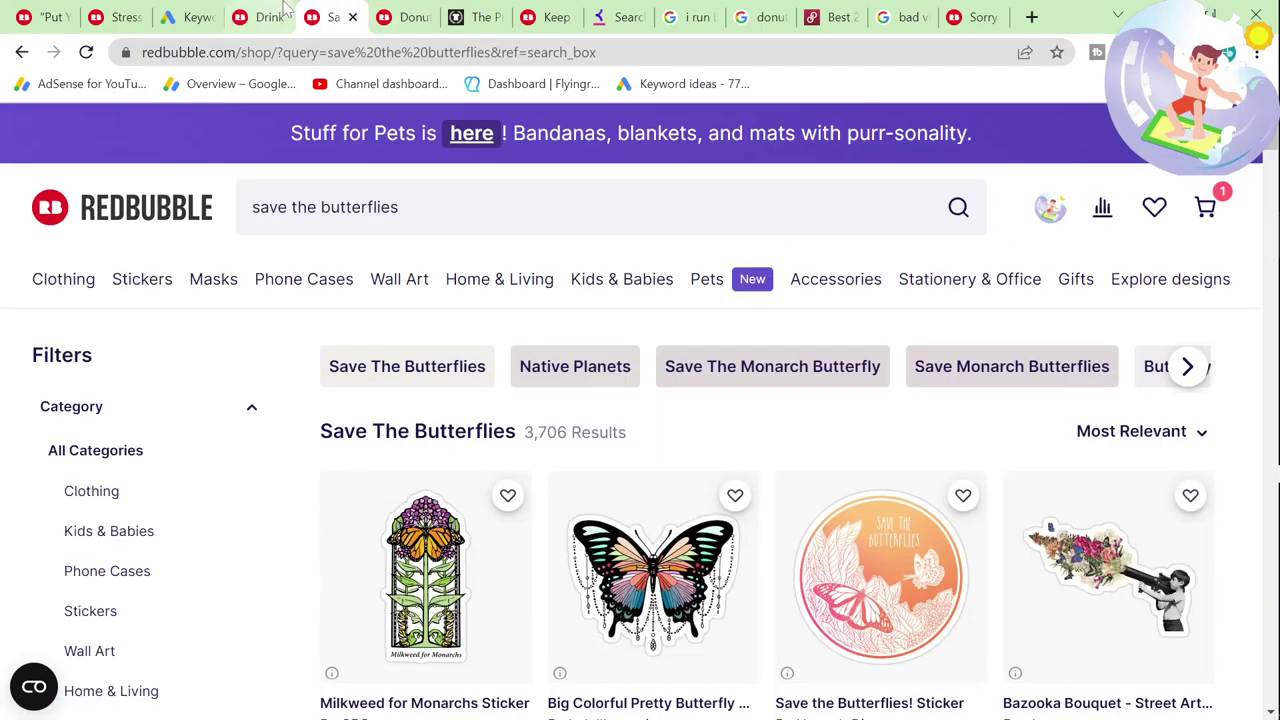
click(240, 12)
key(ctrl+Tab)
key(ctrl+Tab)
key(ctrl+Tab)
key(ctrl+Tab)
key(ctrl+Tab)
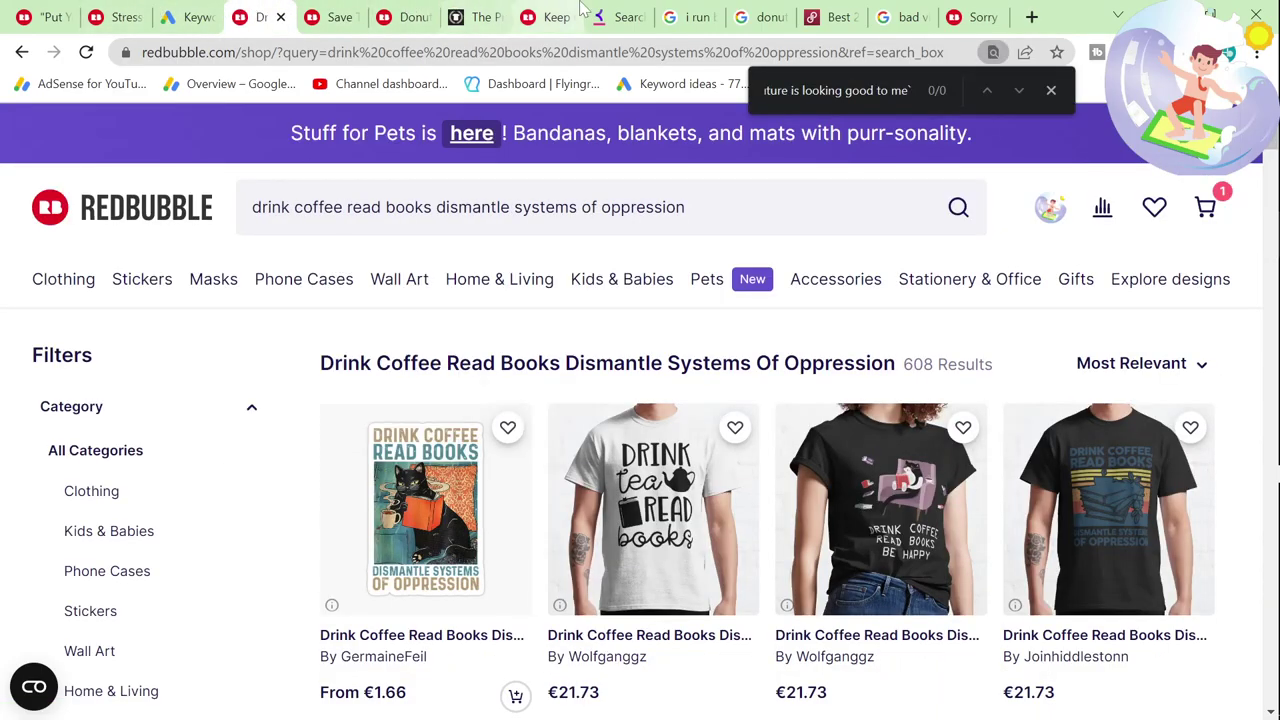
scroll(386, 500, down, 2)
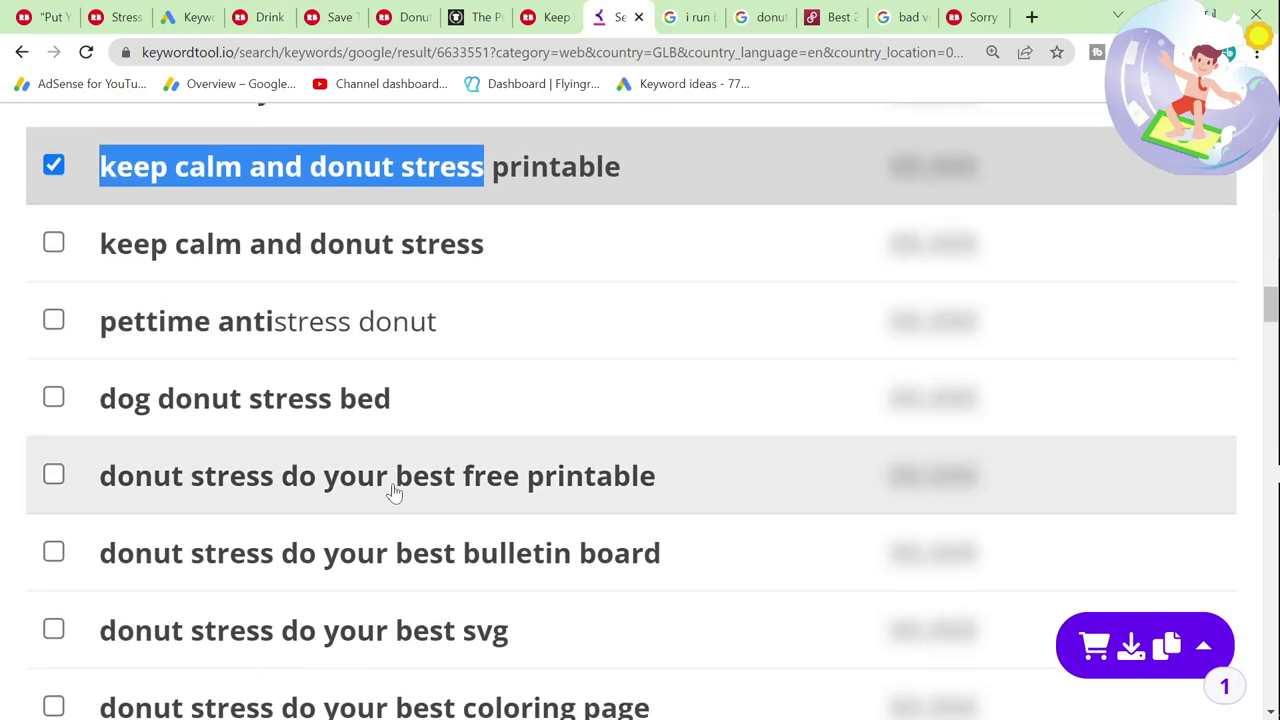
Step: Enter "donut" in the Redbubble search of the "Stress Donut" tab and open the suggestion "donut forever"
key(ctrl+2)
key(BackSpace)
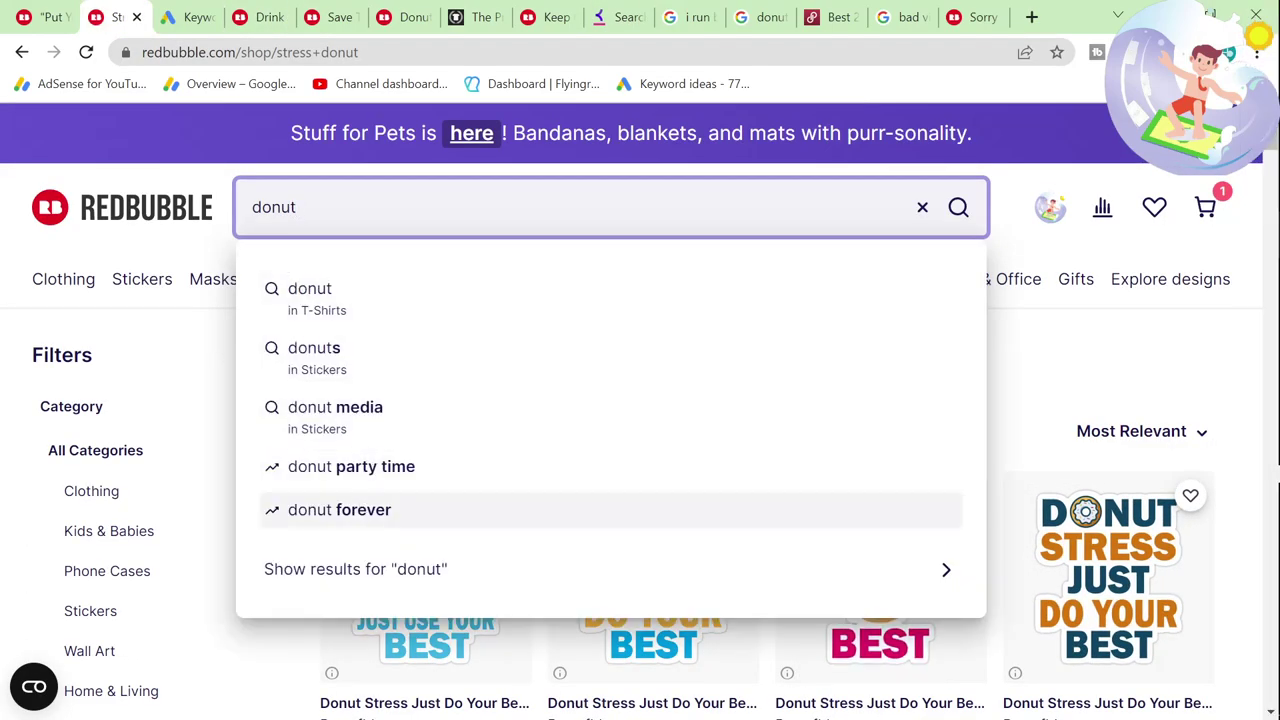
click(340, 508)
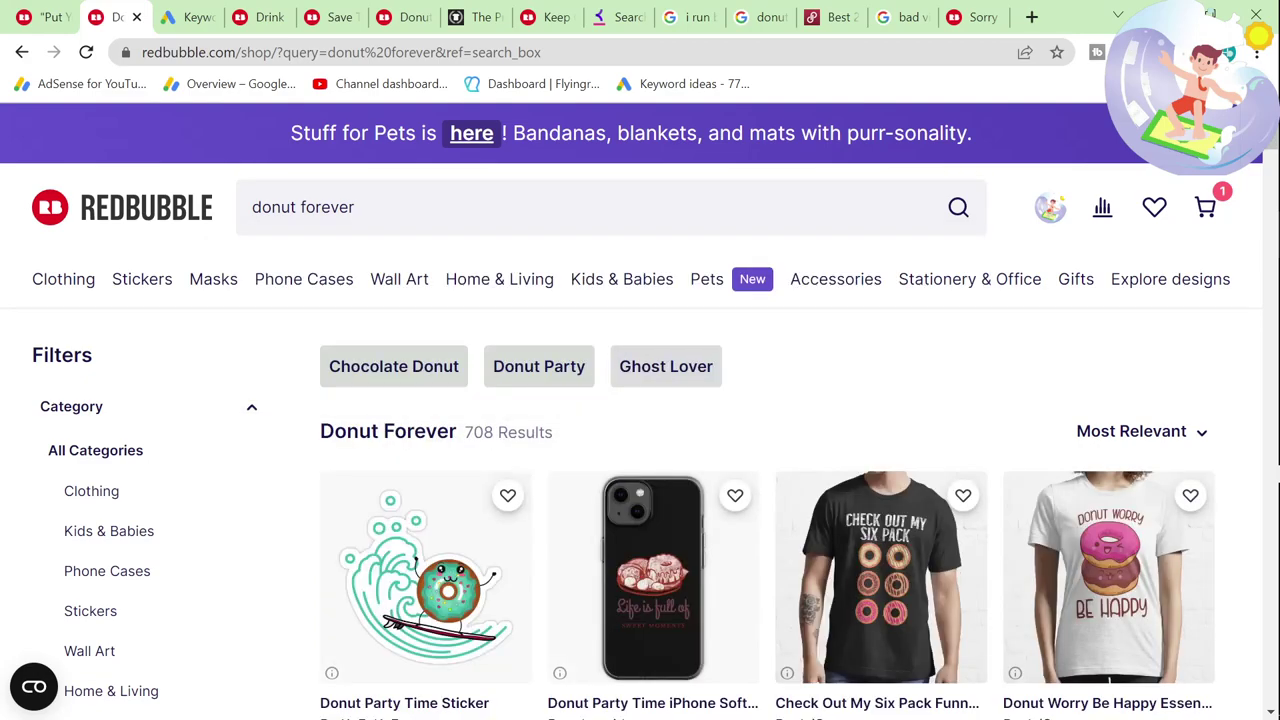
Step: Copy "Donut Forever" from the Redbubble heading, look it up in Keyword Planner, and examine its search volume and keyword ideas
drag(462, 442, 438, 432)
click(352, 458)
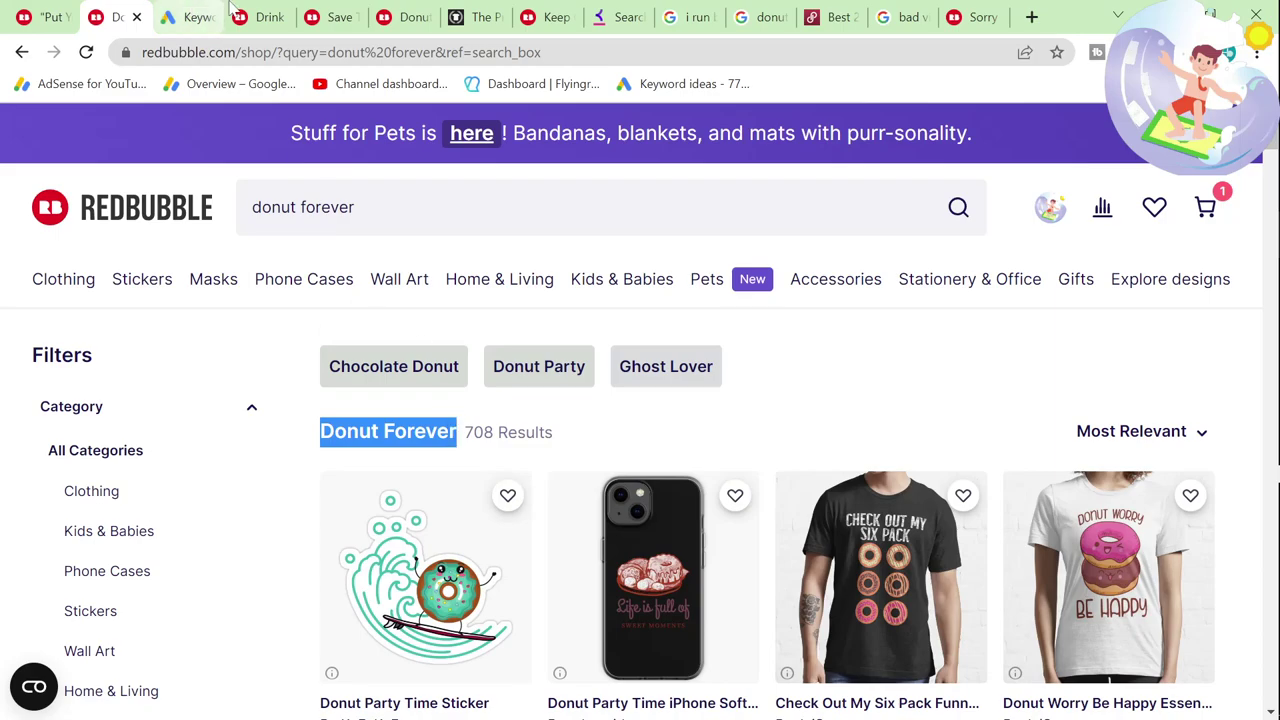
key(ctrl+Tab)
key(ctrl+Tab)
key(ctrl+shift+Tab)
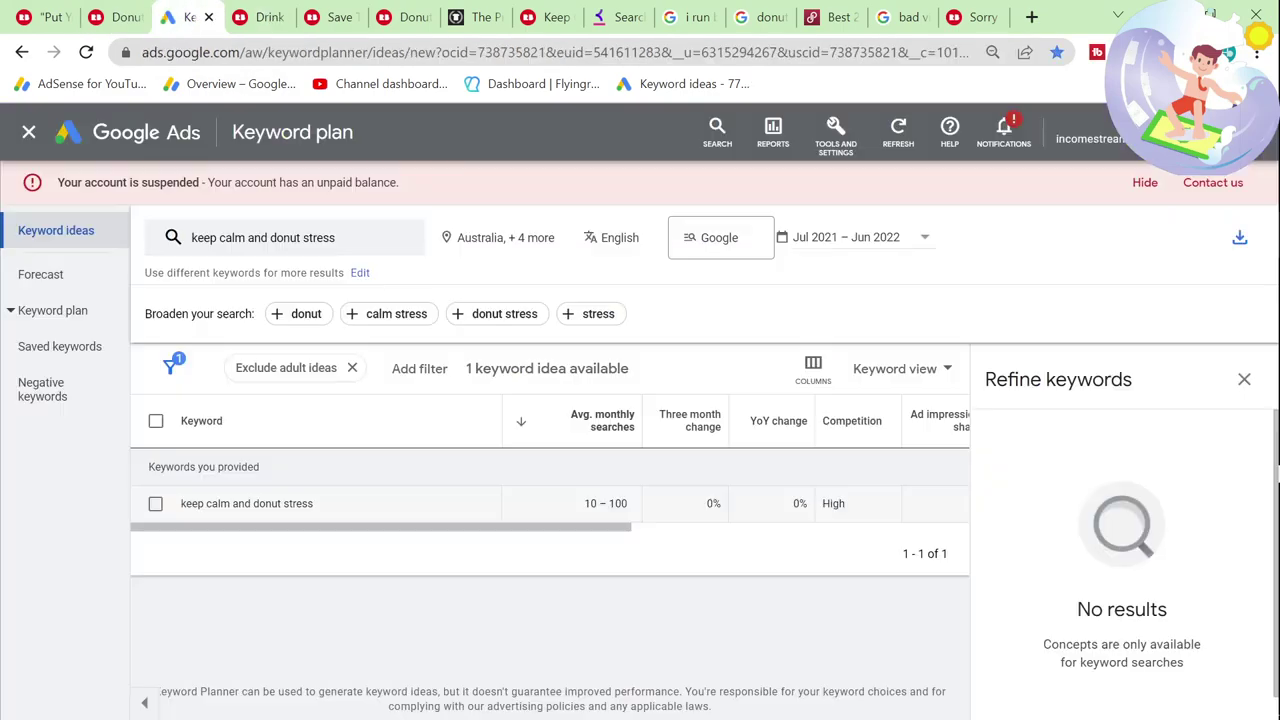
click(288, 248)
key(BackSpace)
key(BackSpace)
text(Donut Forever)
key(Return)
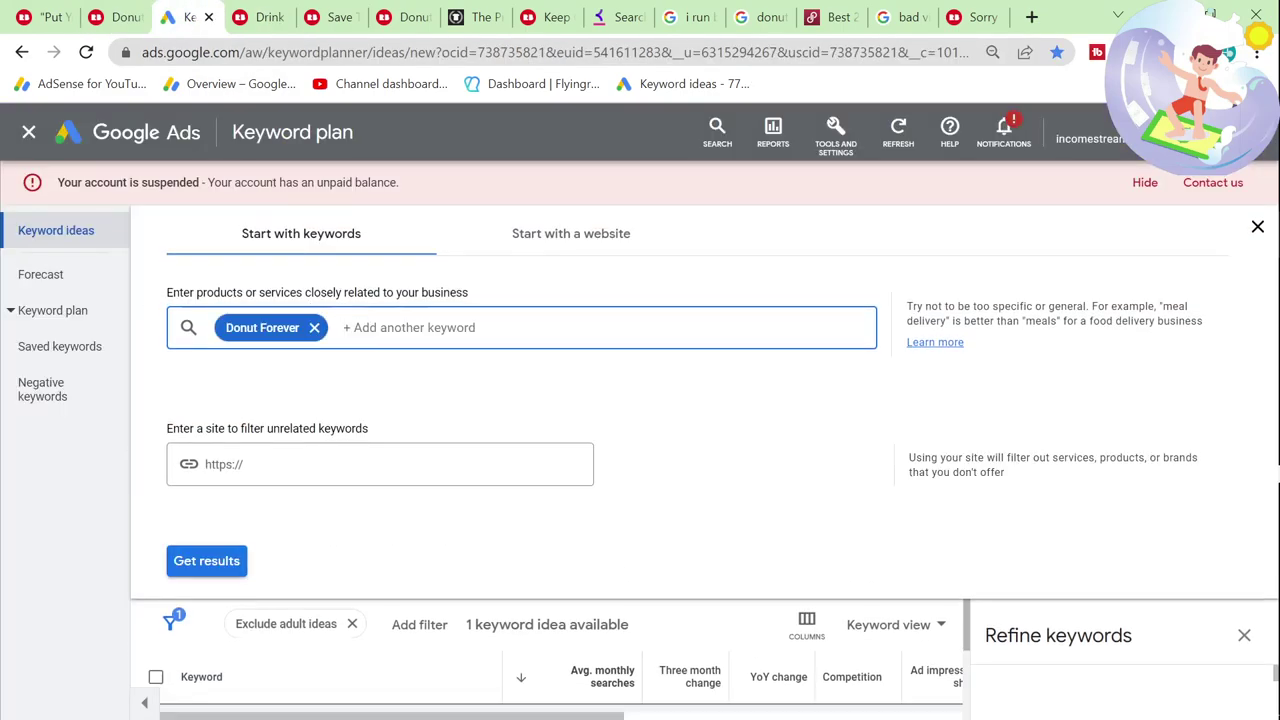
click(192, 561)
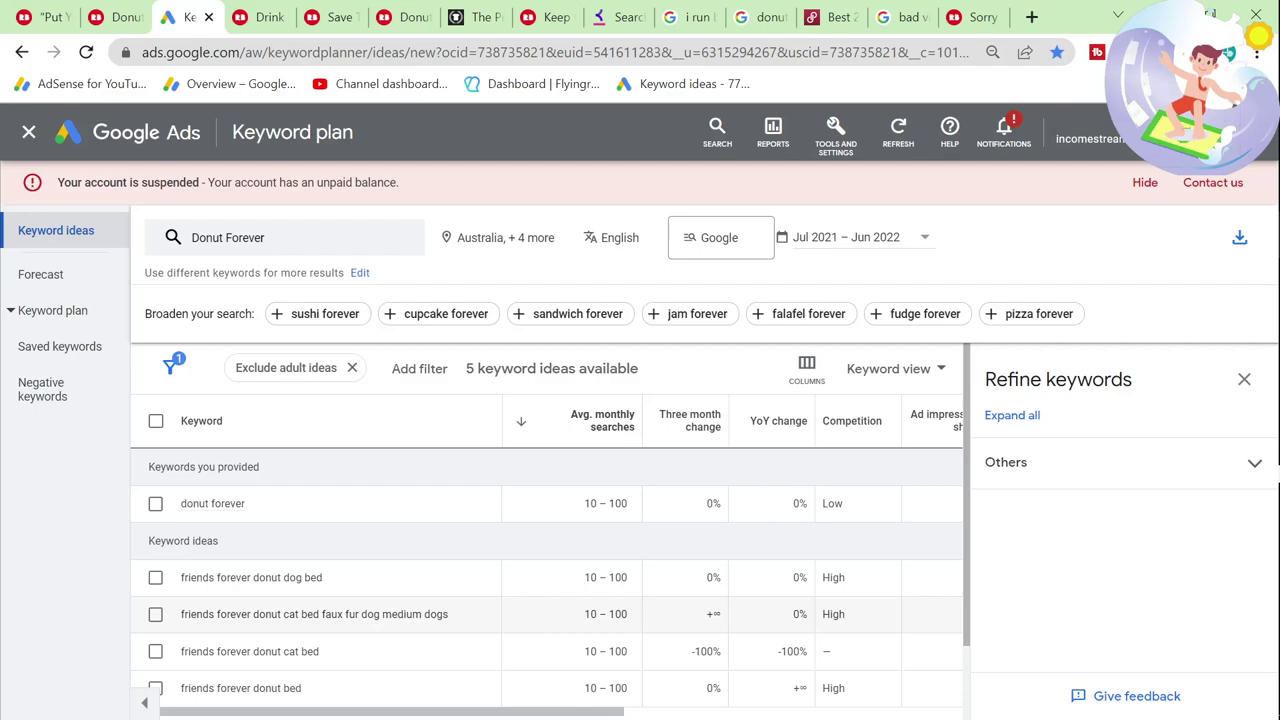
scroll(340, 596, down, 1)
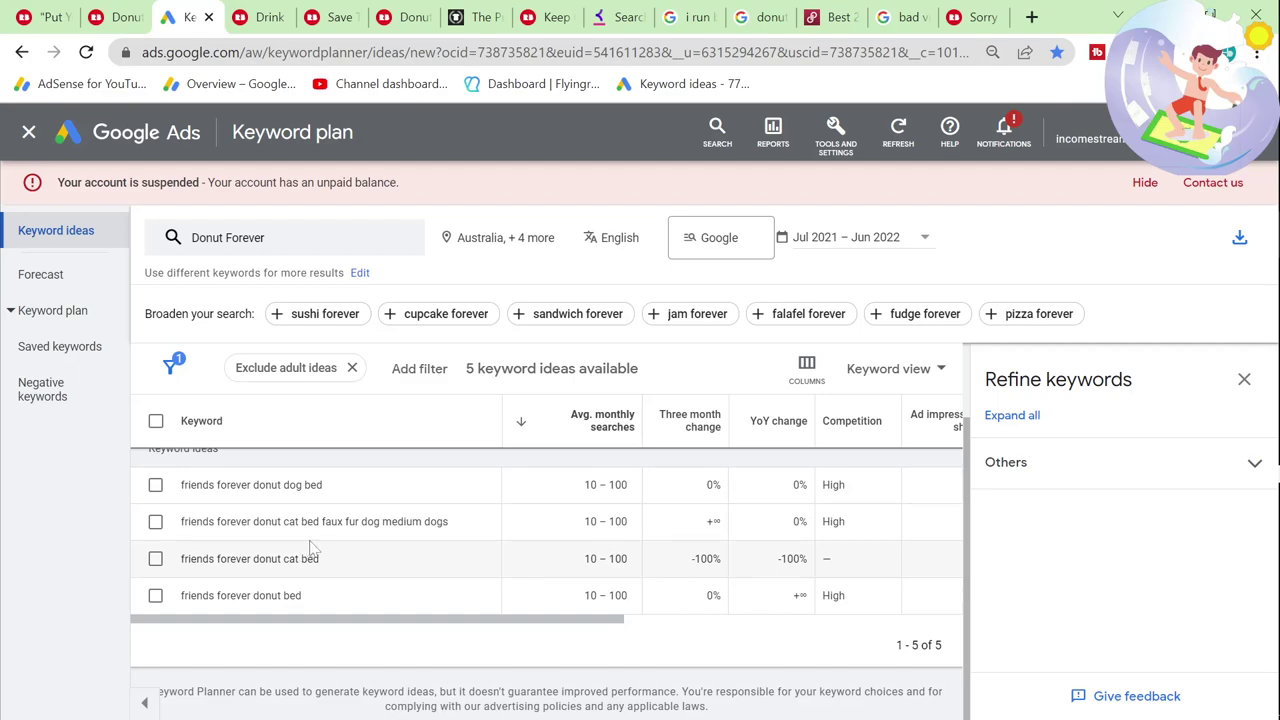
Step: Examine the "donut forever" keyword ideas and search volumes in Keyword Planner against Redbubble's Donut Forever results
drag(322, 566, 157, 560)
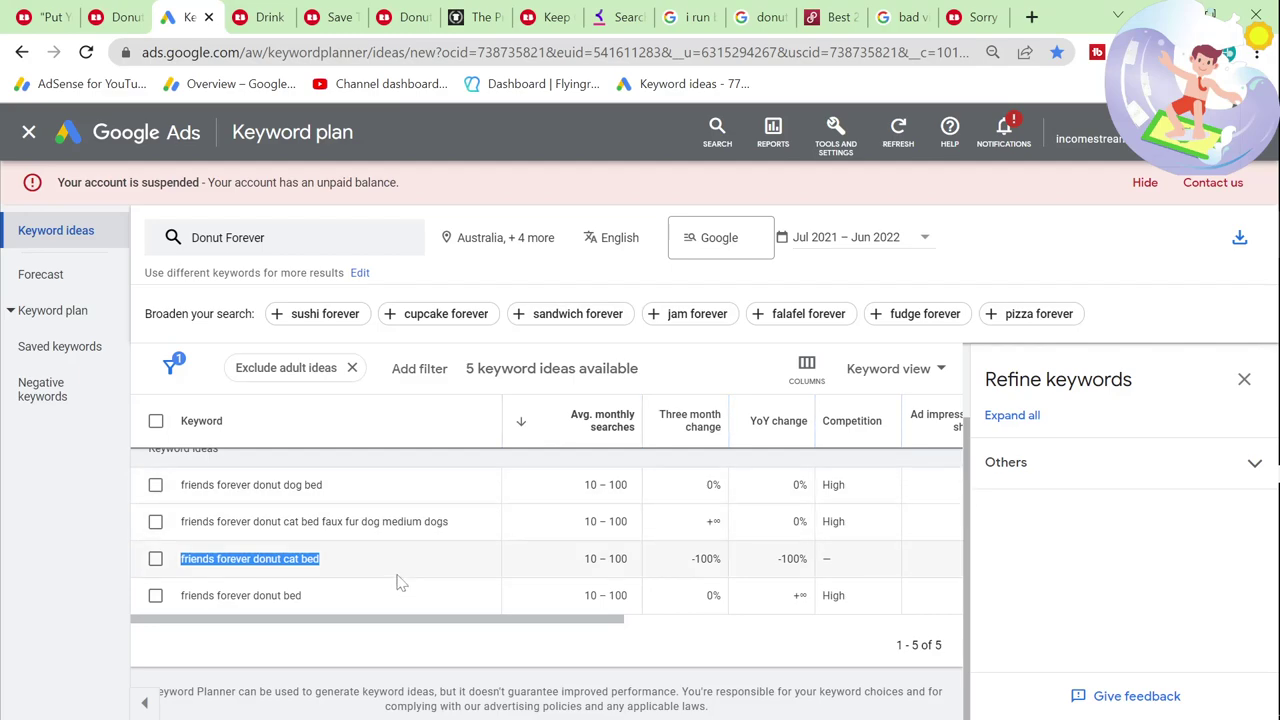
click(400, 521)
drag(450, 521, 150, 528)
scroll(340, 560, up, 2)
drag(250, 503, 148, 508)
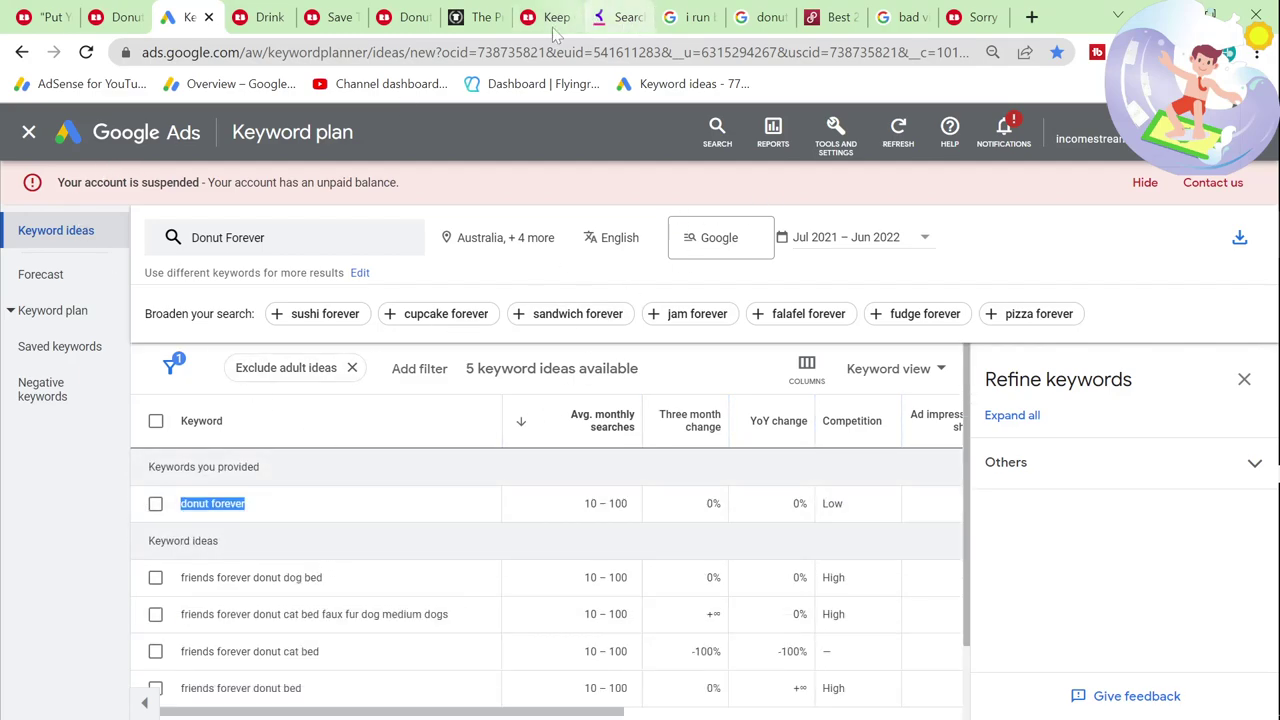
drag(322, 577, 241, 577)
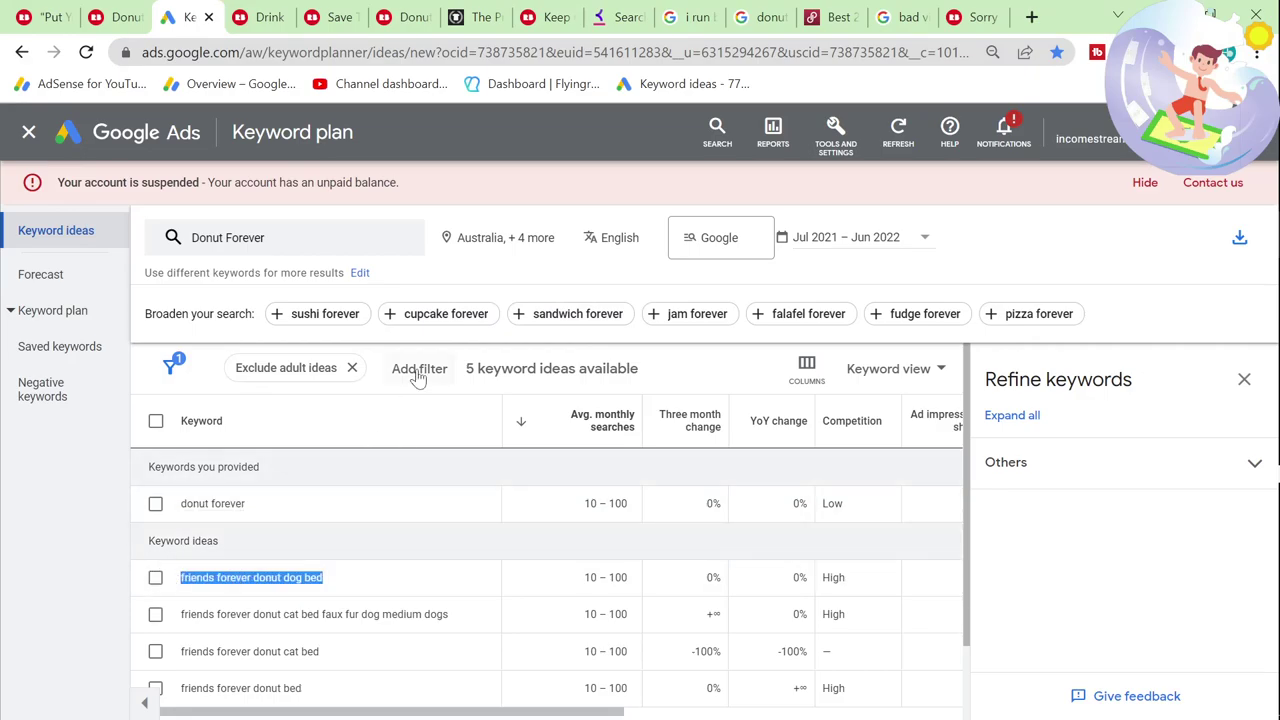
click(148, 12)
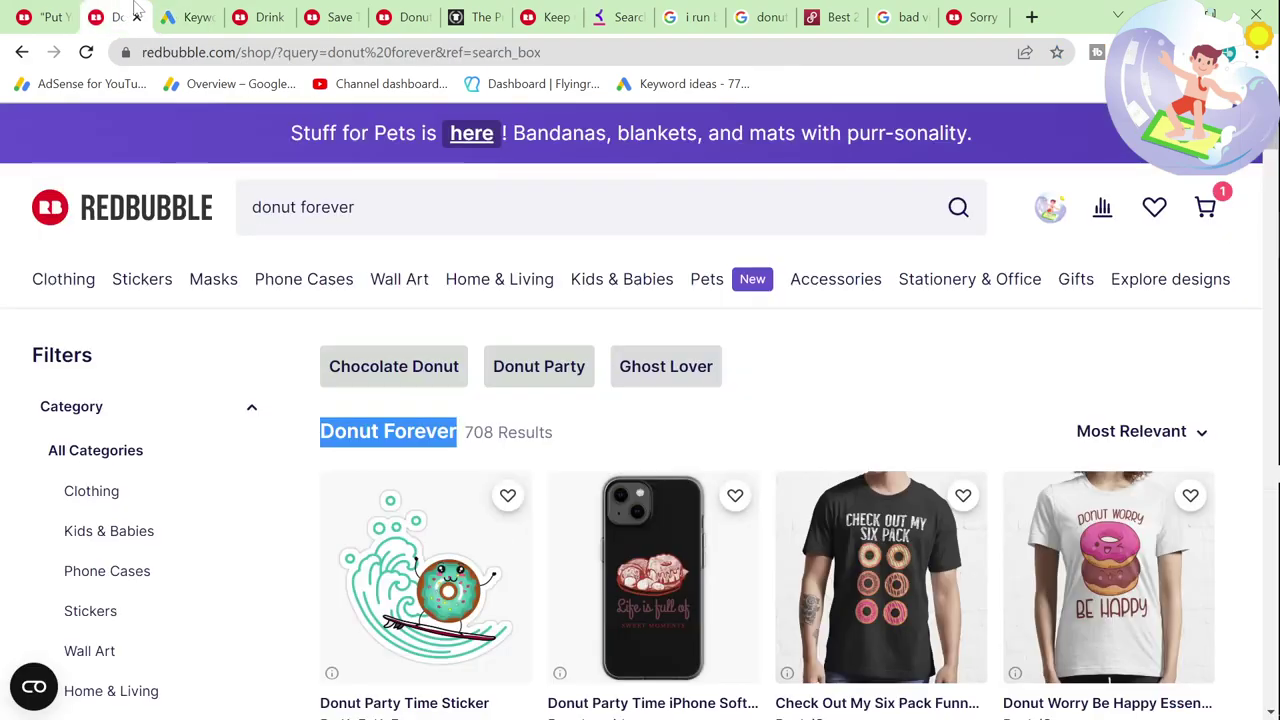
click(178, 12)
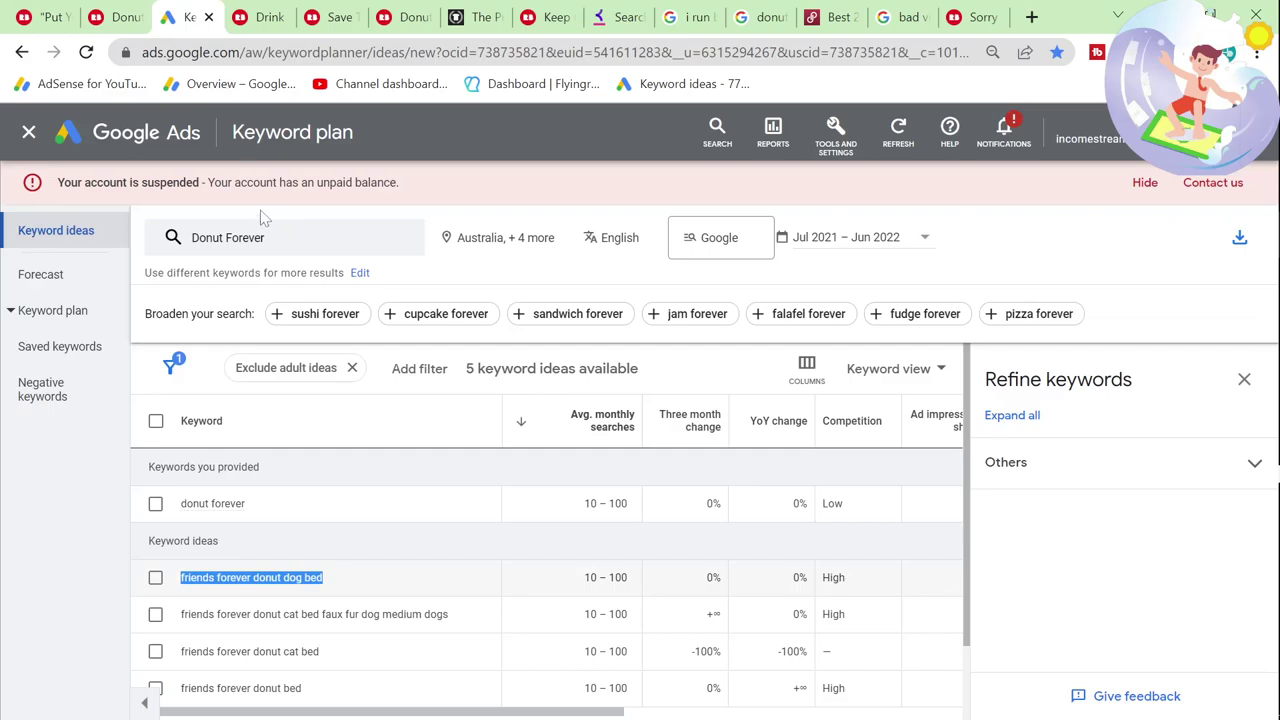
click(125, 12)
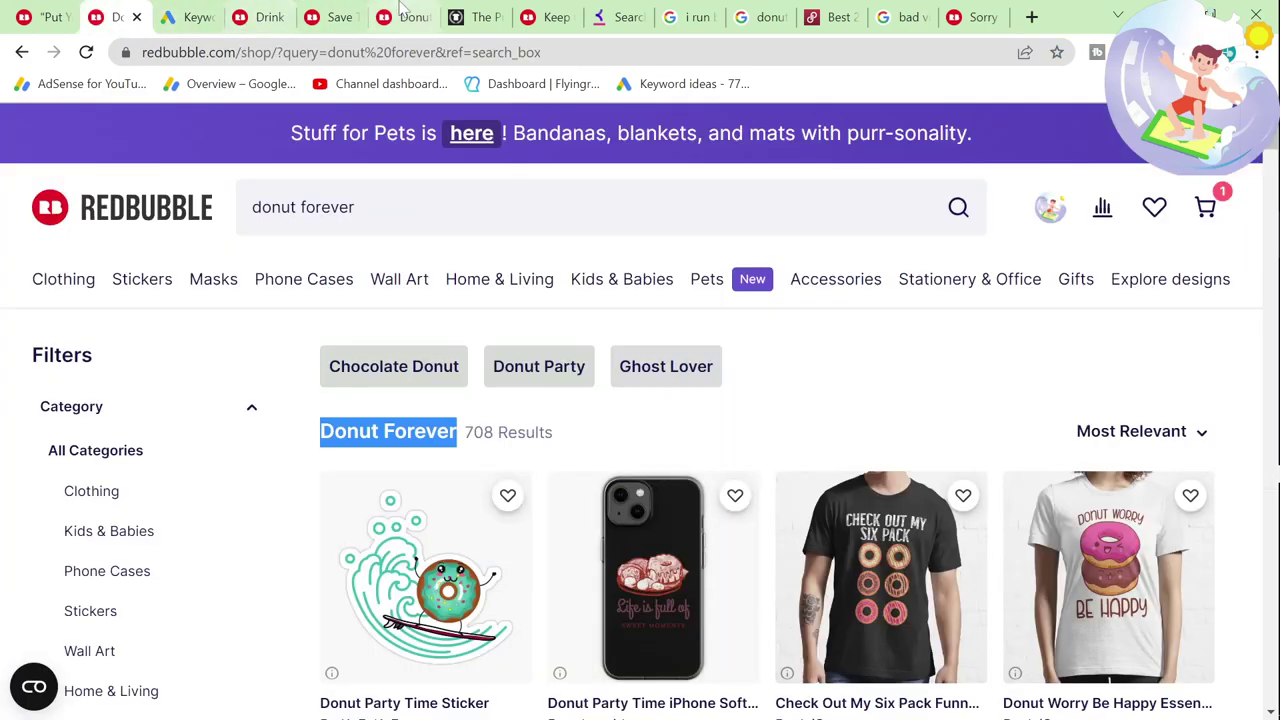
click(200, 12)
scroll(292, 486, down, 1)
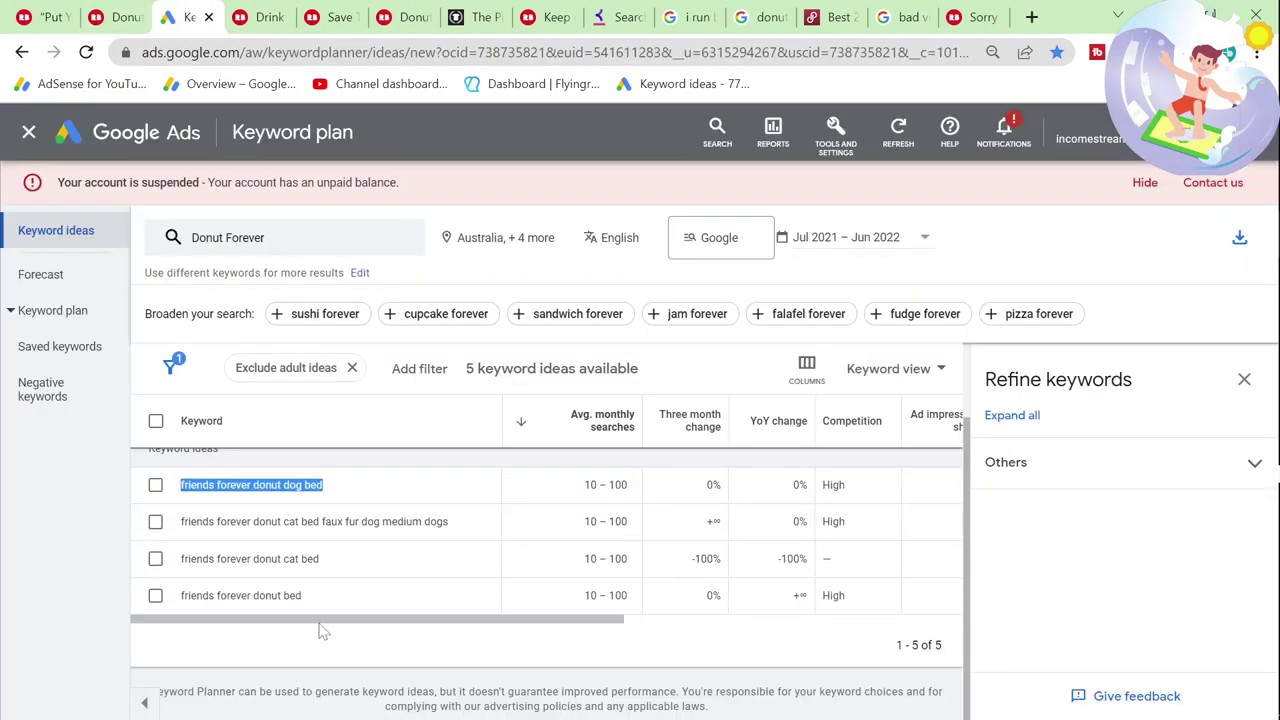
Step: Enter "cat" in the Redbubble search, open the suggestion "cat life is perfect", and look over the resulting designs
key(ctrl+shift+Tab)
text(cat)
key(Down)
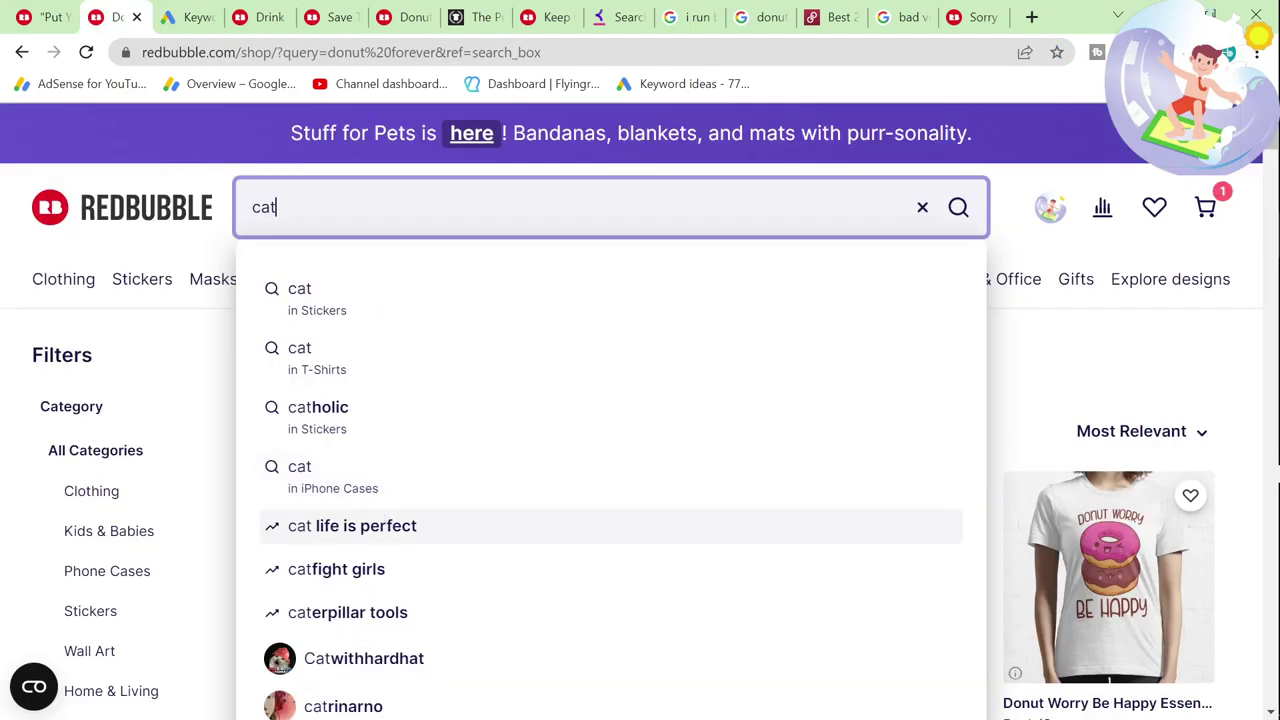
key(Return)
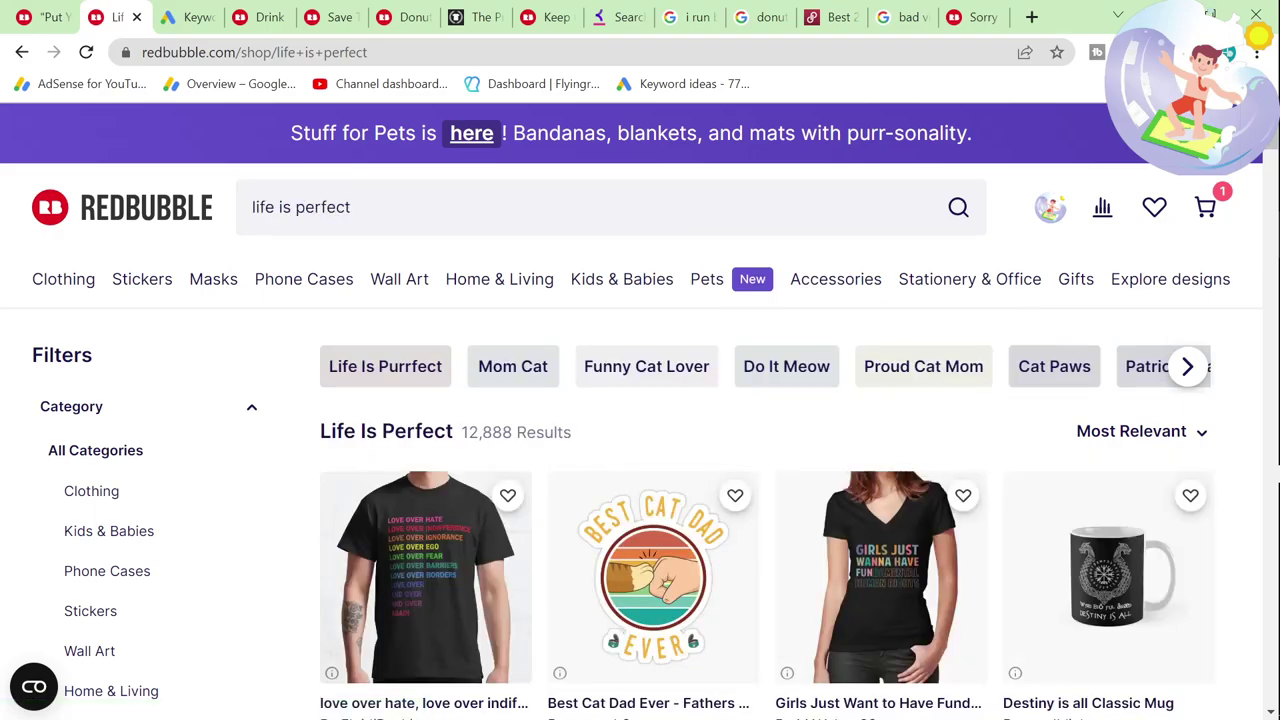
scroll(523, 457, down, 2)
scroll(523, 457, up, 1)
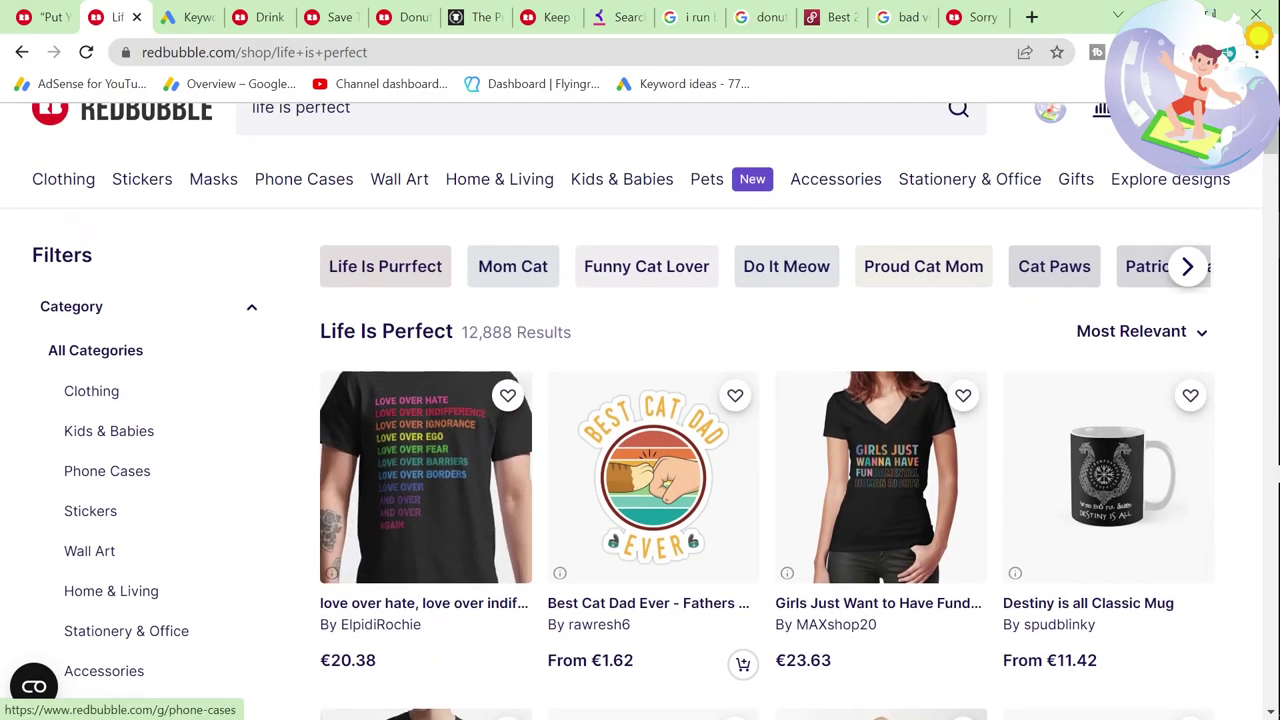
Step: Replace the Keyword Planner keyword with "cat life is perfect" and get its results
click(185, 17)
click(268, 250)
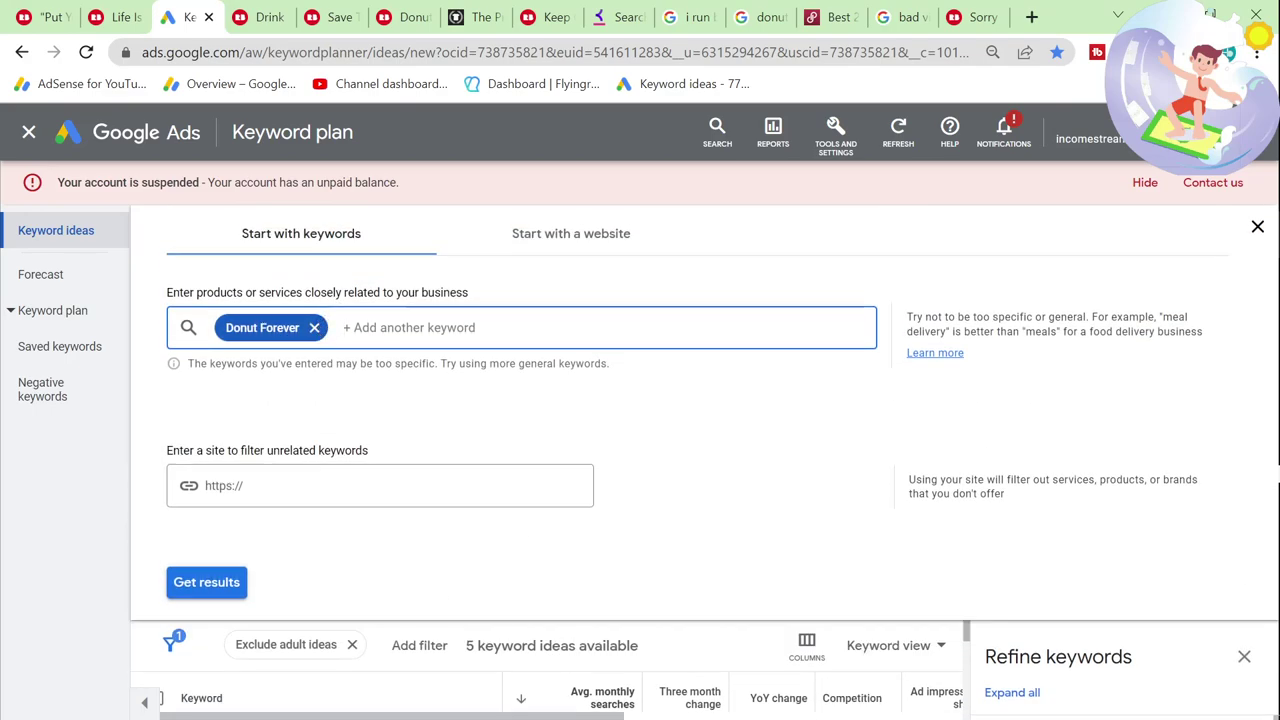
click(265, 326)
text(cat life is )
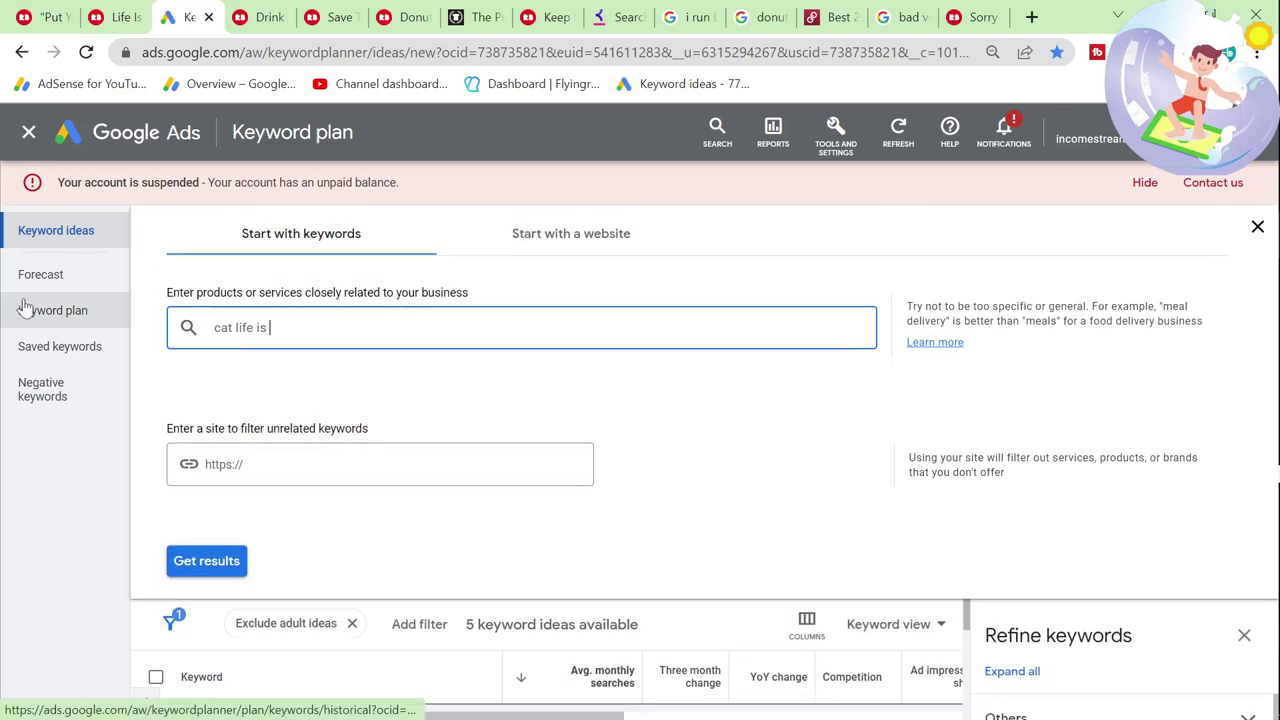
text(perfect)
key(Return)
click(206, 575)
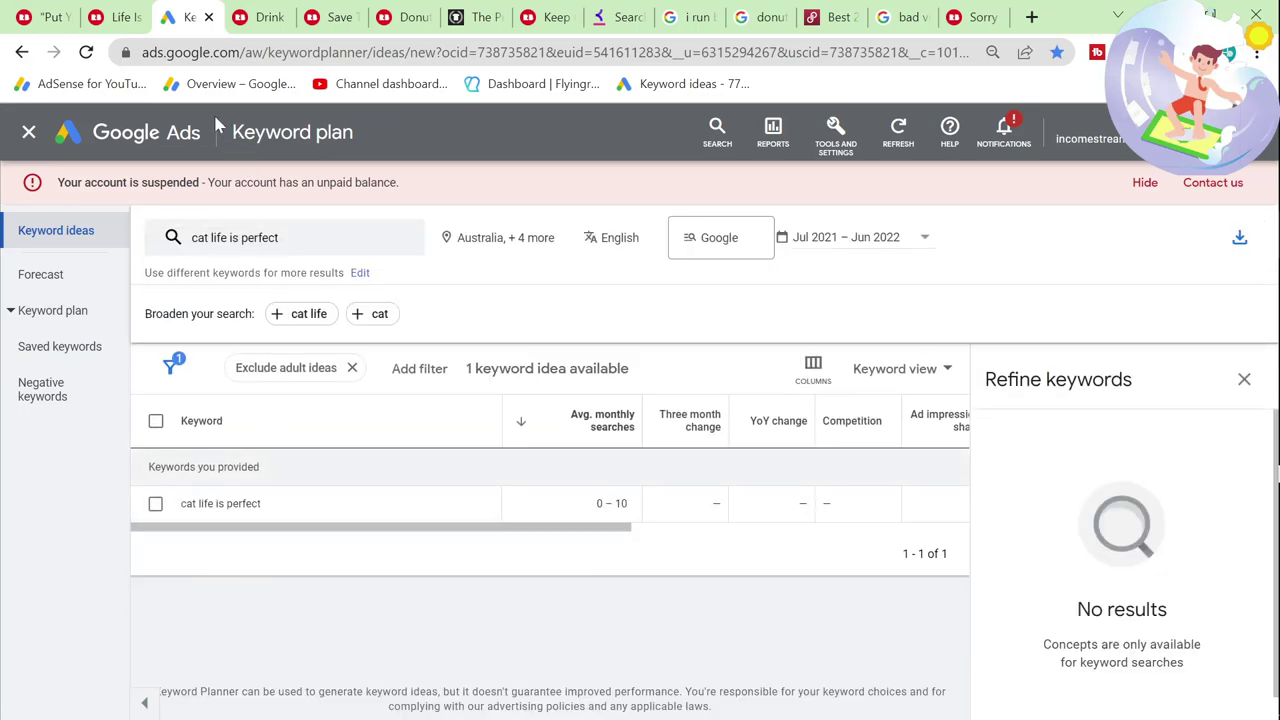
Step: Return to Redbubble's "Life Is Perfect" results and open the related tag "Life Is Purrfect"
click(258, 10)
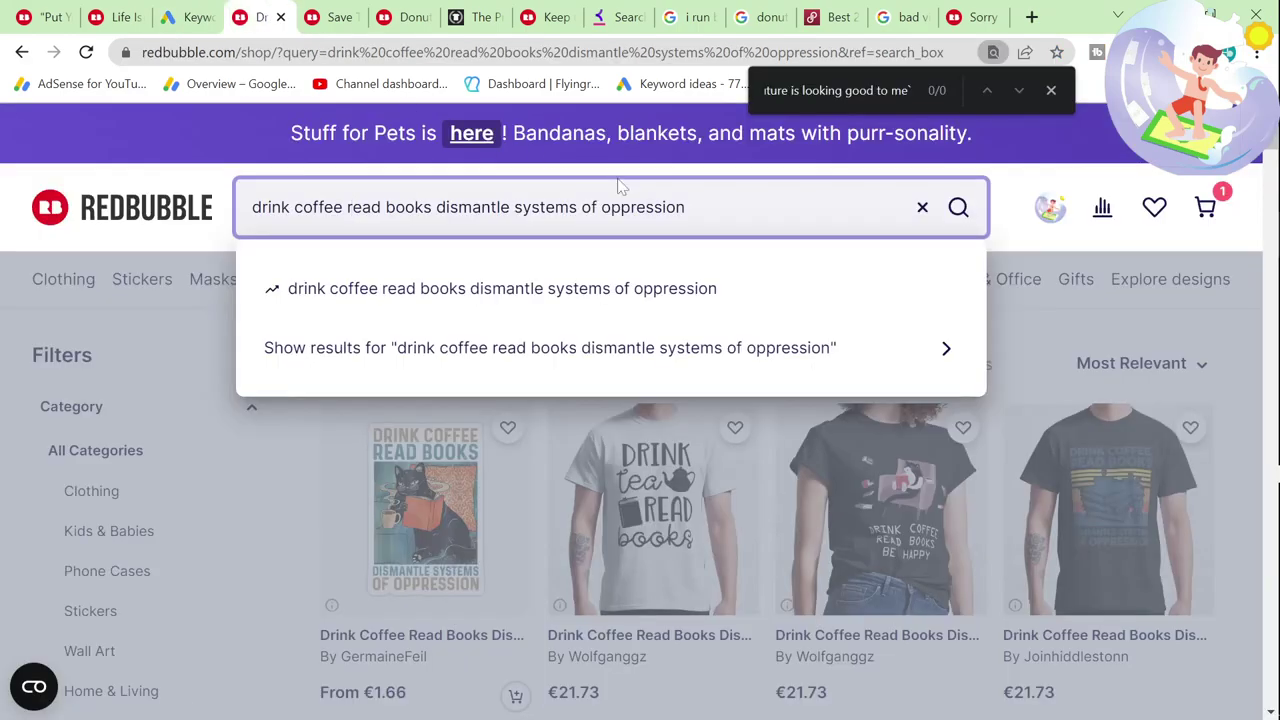
click(340, 17)
click(125, 17)
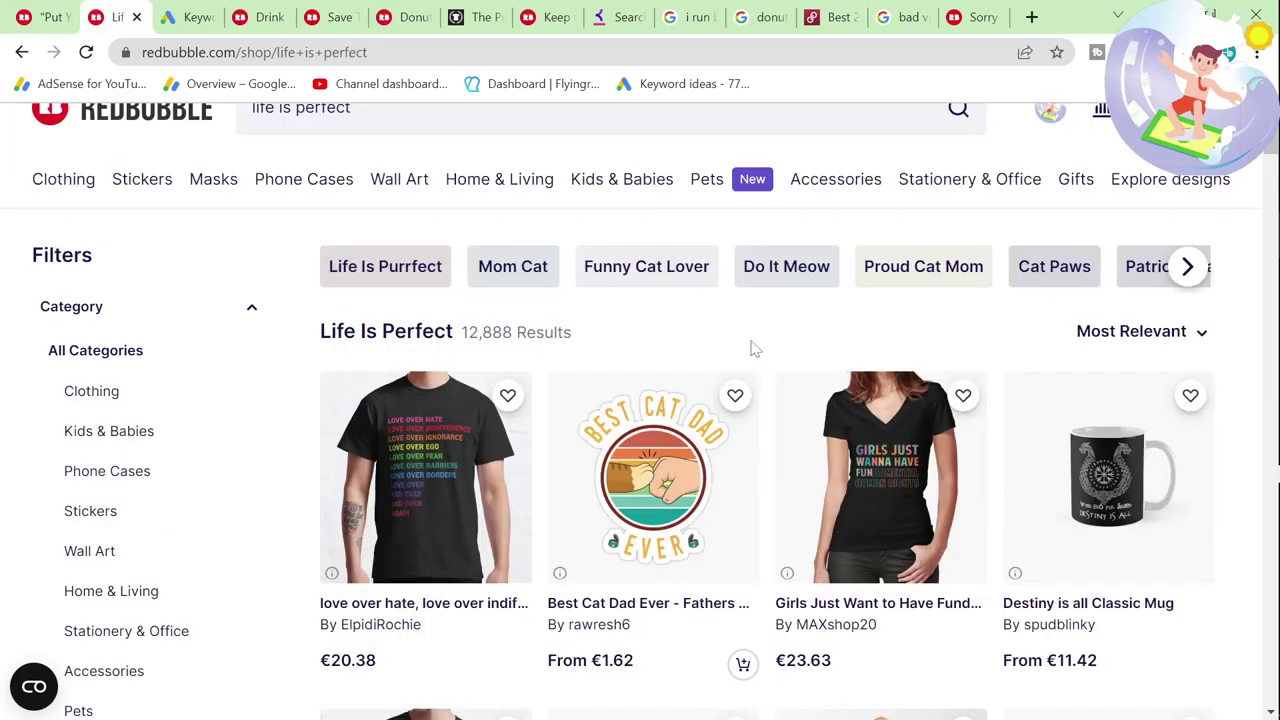
click(446, 267)
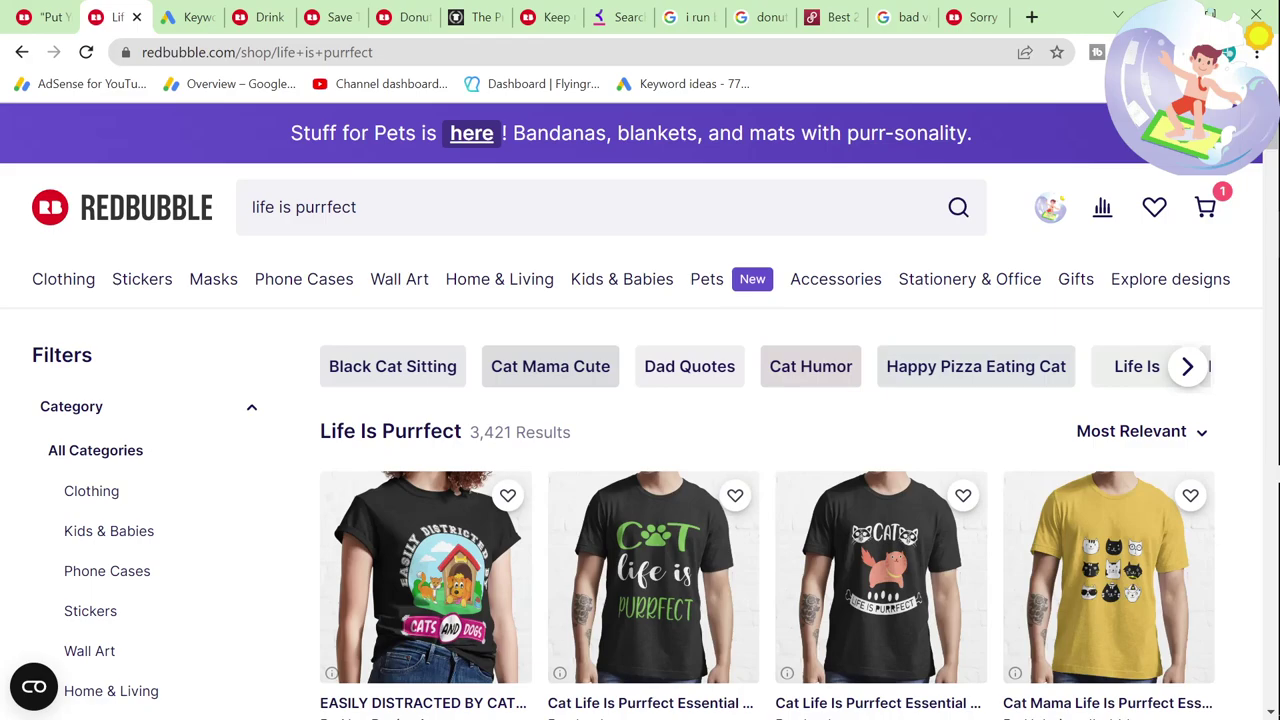
Step: Copy "Life Is Purrfect" from the Redbubble heading, look it up in Keyword Planner, and examine its search volume and keyword ideas
drag(463, 432, 310, 453)
key(ctrl+c)
click(193, 12)
click(297, 237)
click(308, 328)
key(ctrl+v)
key(Return)
key(Return)
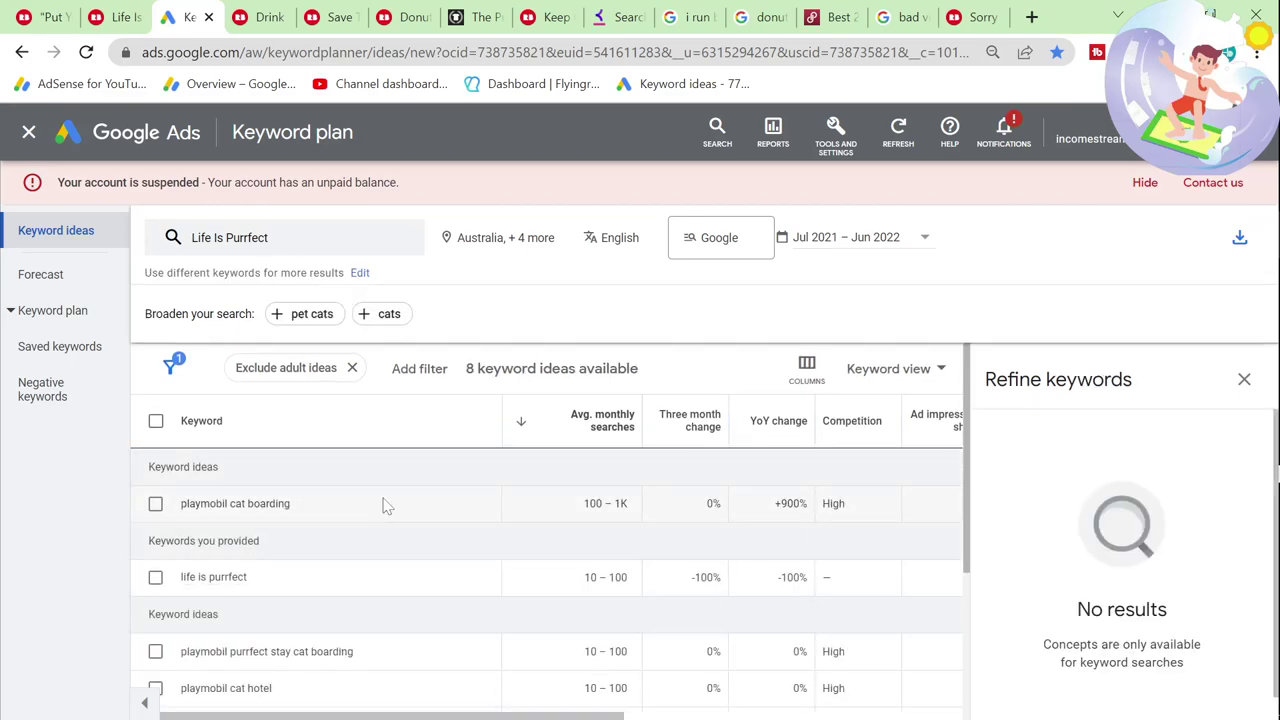
scroll(386, 506, down, 2)
scroll(386, 506, down, 2)
scroll(386, 506, up, 3)
Step: From Redbubble's "Life Is Purrfect" results, follow the related tags "No Energy" and "Im So Tired"
click(262, 17)
click(118, 17)
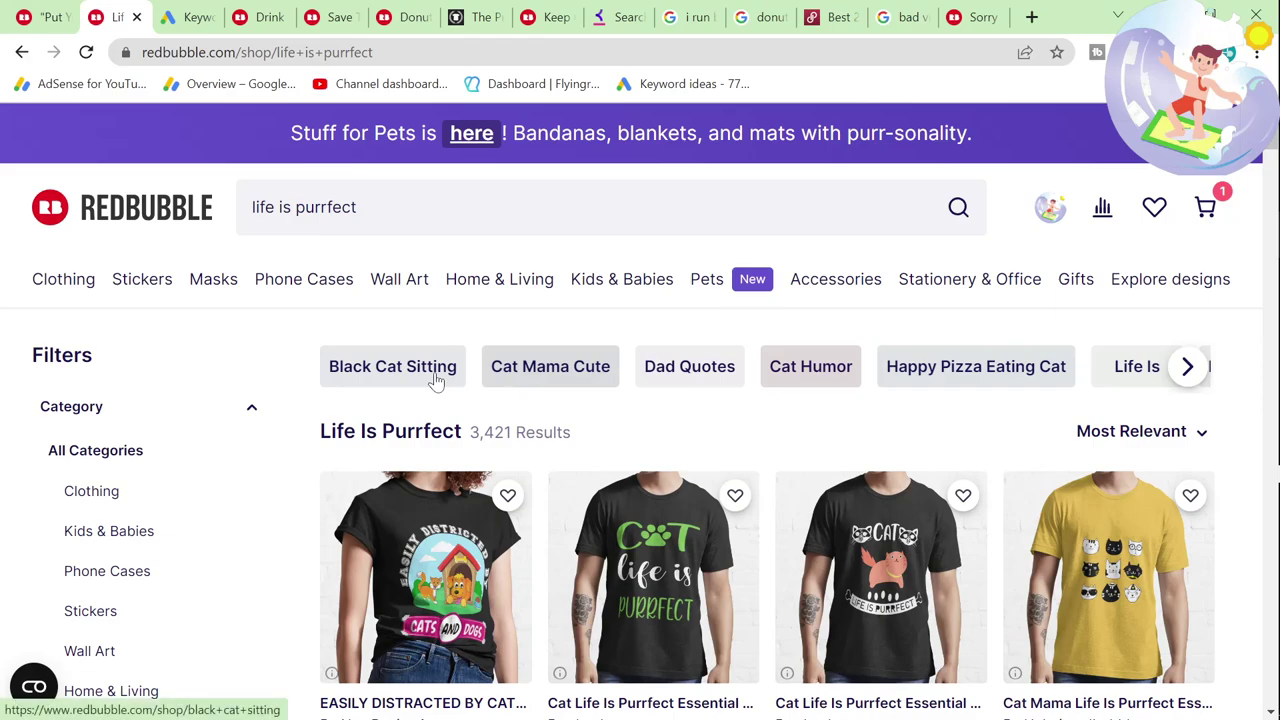
click(1188, 367)
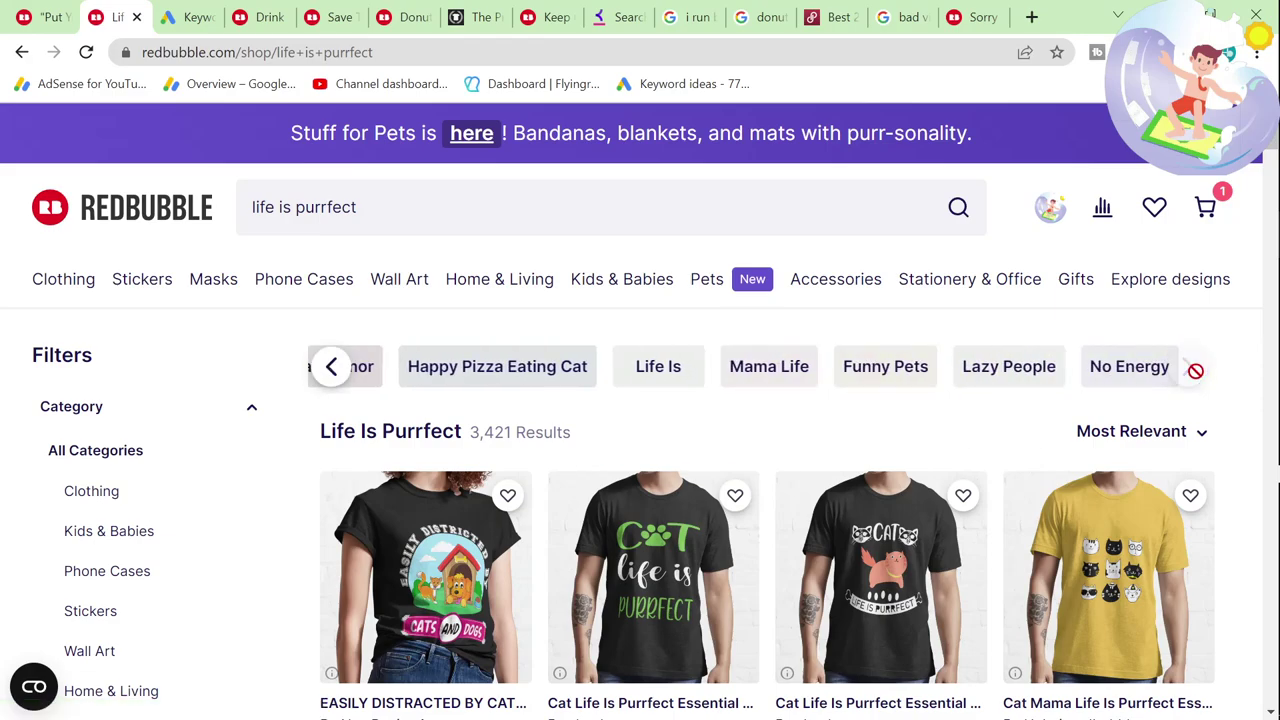
click(1100, 372)
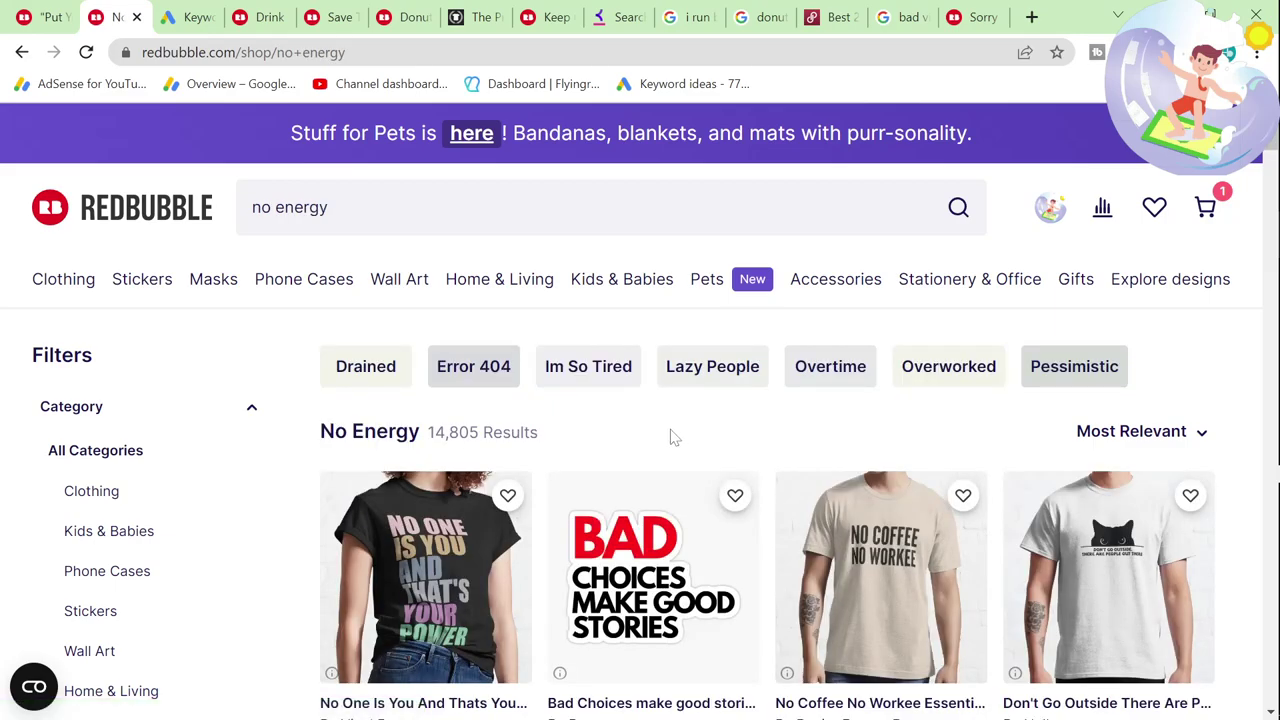
click(609, 378)
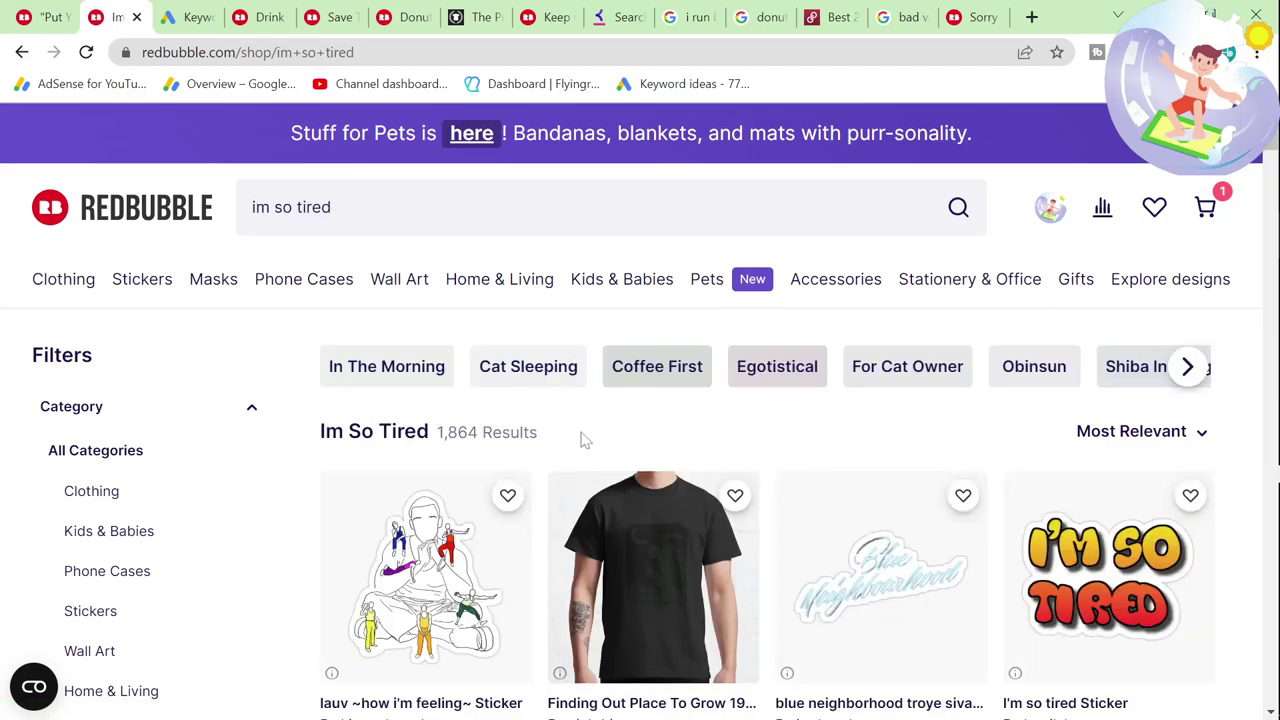
scroll(580, 440, down, 1)
scroll(580, 440, up, 1)
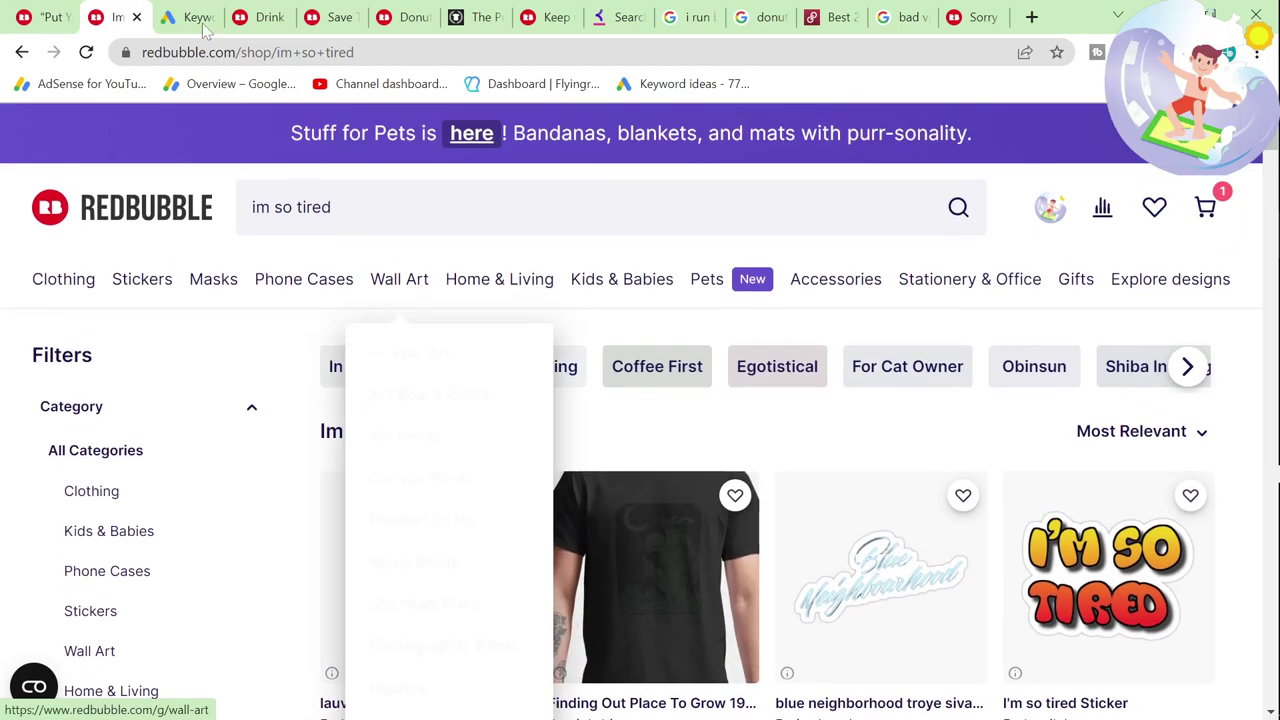
Step: Look up "im so tired" in Keyword Planner and examine its search volume and keyword ideas
click(188, 18)
click(313, 261)
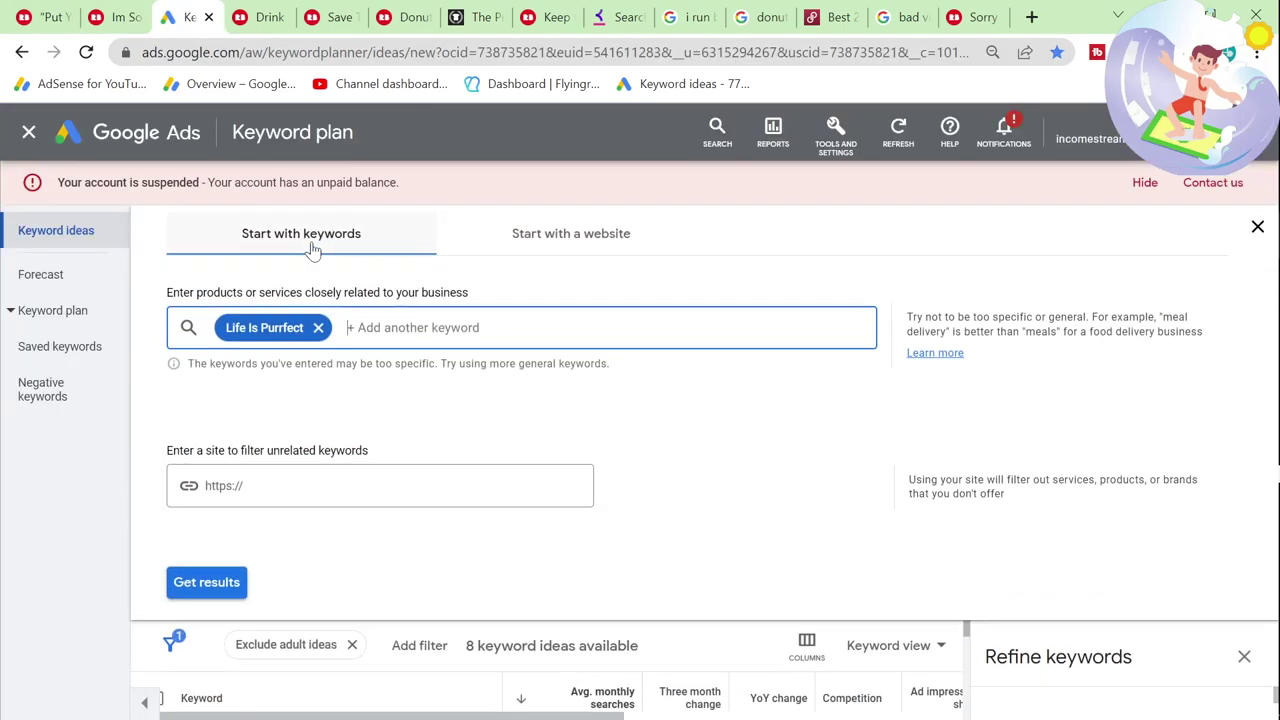
click(312, 327)
text(im so )
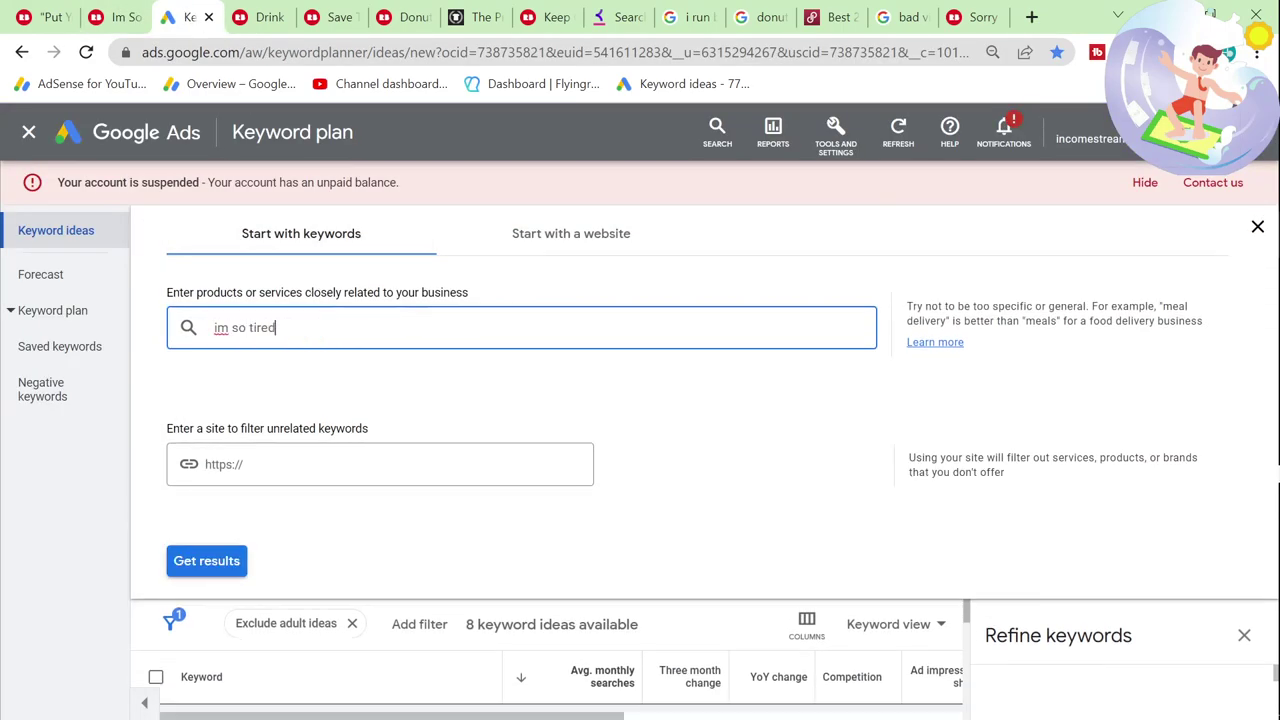
text(tired)
key(Return)
click(207, 561)
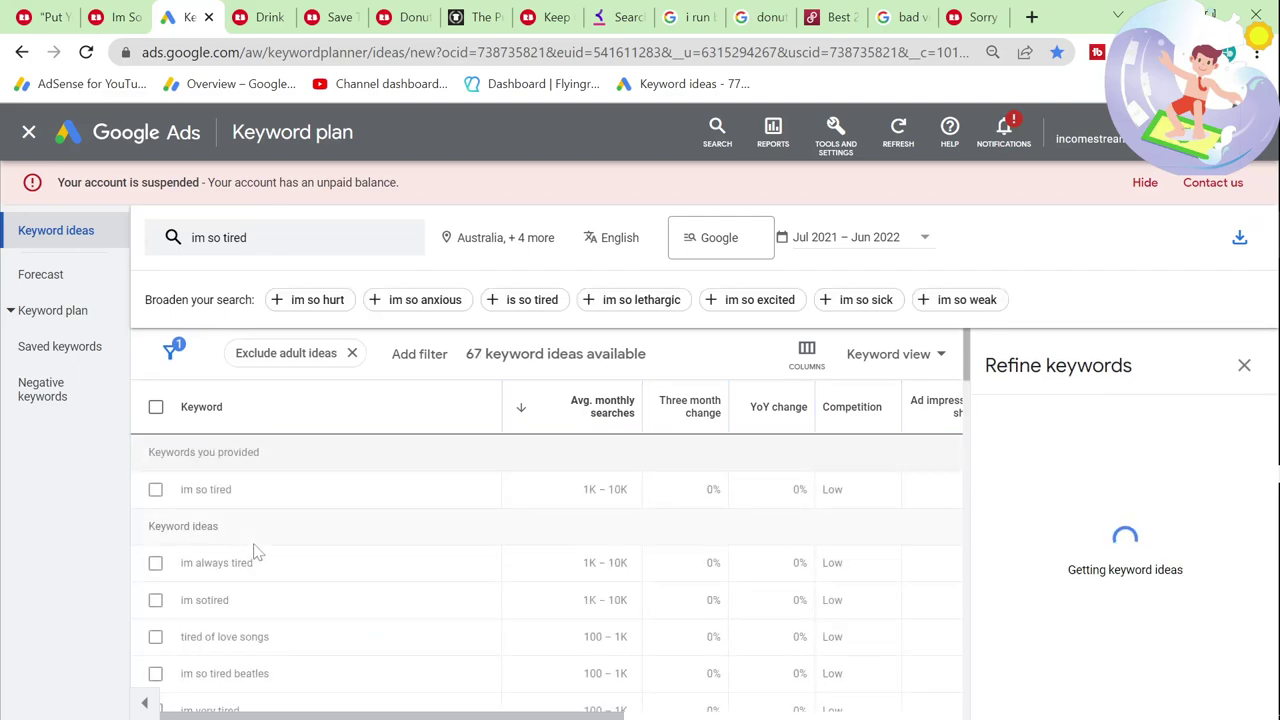
scroll(427, 548, down, 2)
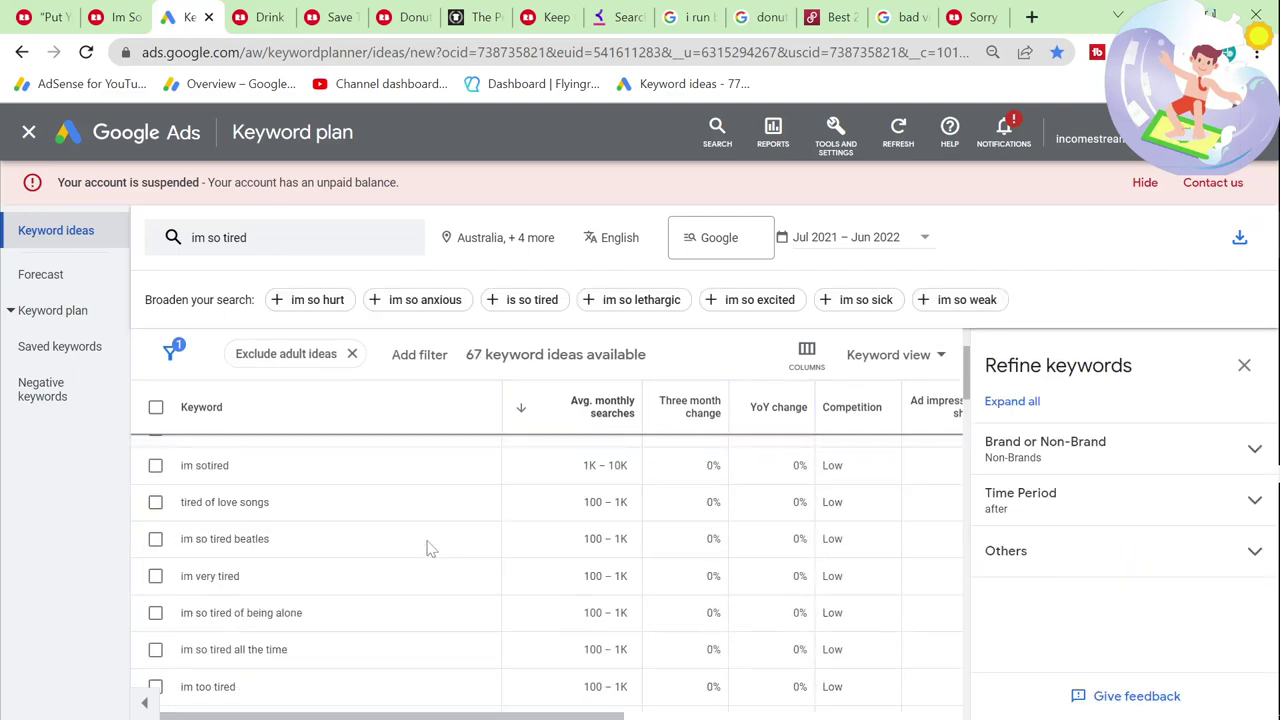
drag(297, 540, 165, 540)
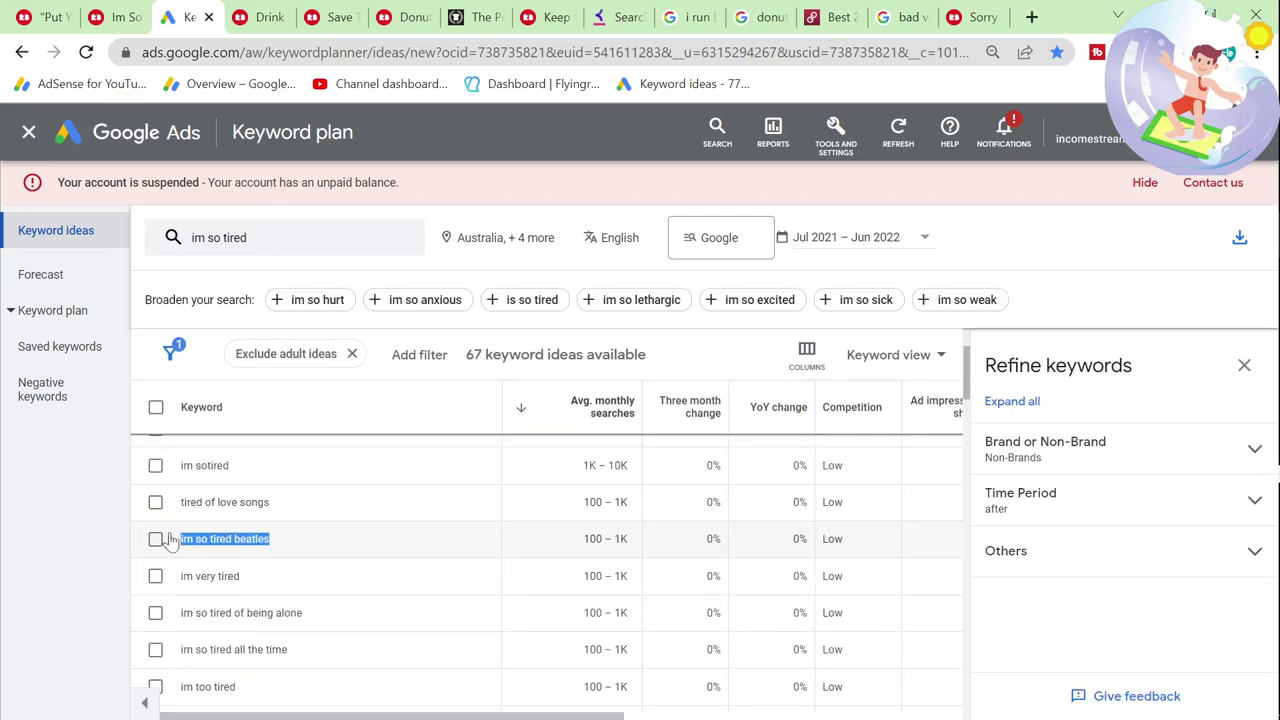
scroll(340, 571, up, 3)
click(333, 240)
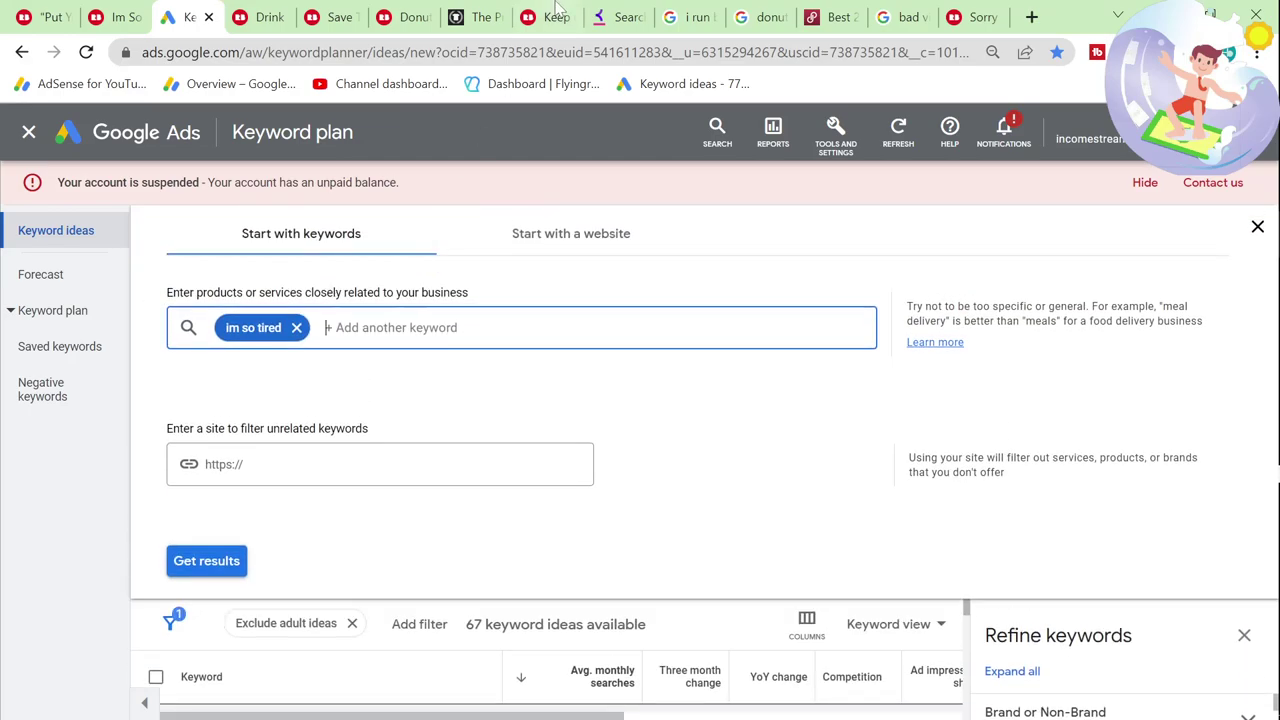
Step: Search Keyword Tool for "im so tired shirt" and examine the suggested phrases
click(620, 17)
scroll(371, 215, up, 10)
key(ctrl+a)
text(im so tired shirt)
key(Return)
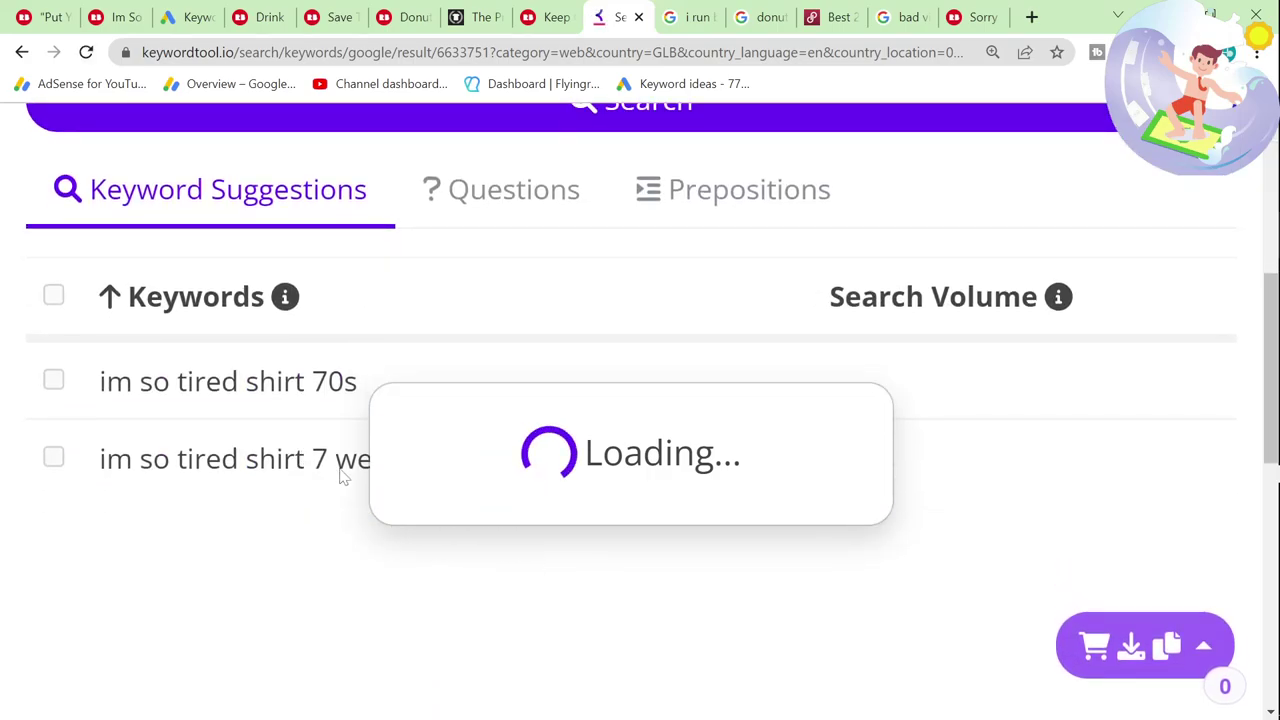
scroll(350, 540, down, 5)
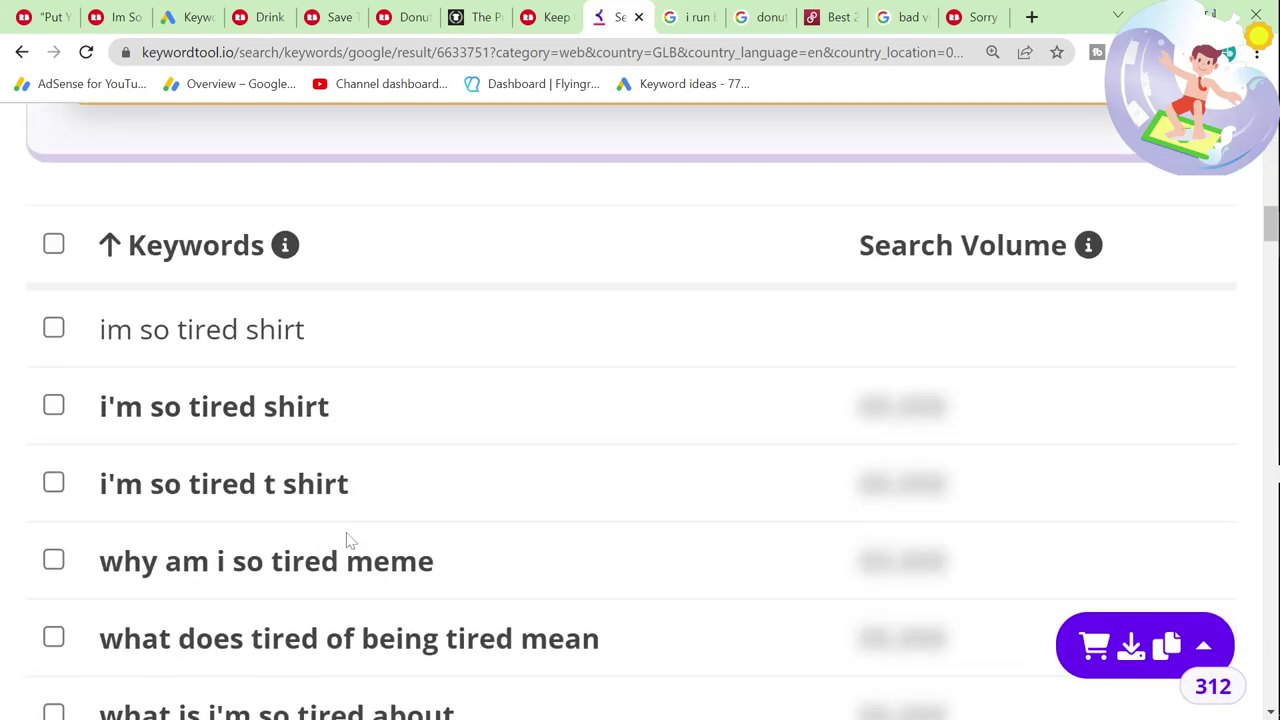
scroll(347, 537, down, 1)
scroll(346, 540, down, 1)
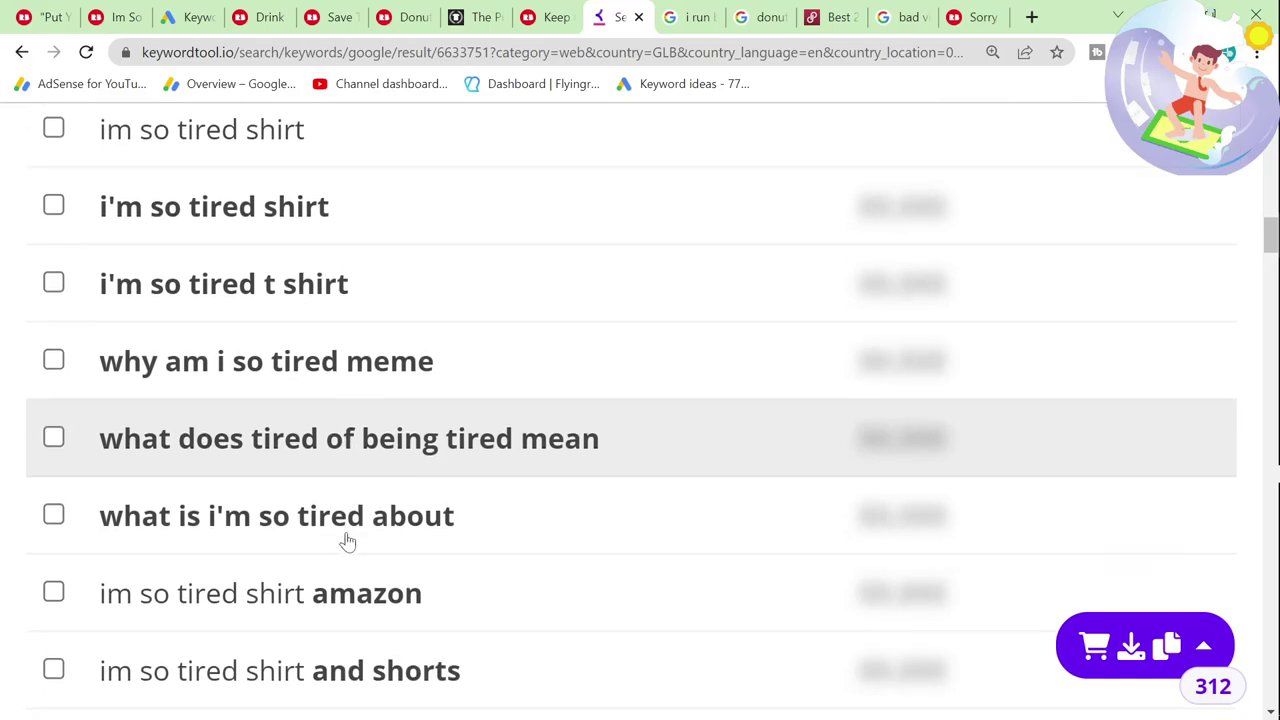
Step: Search Keyword Tool for "im too tired to shirt" and look through the suggested phrases
scroll(347, 540, up, 6)
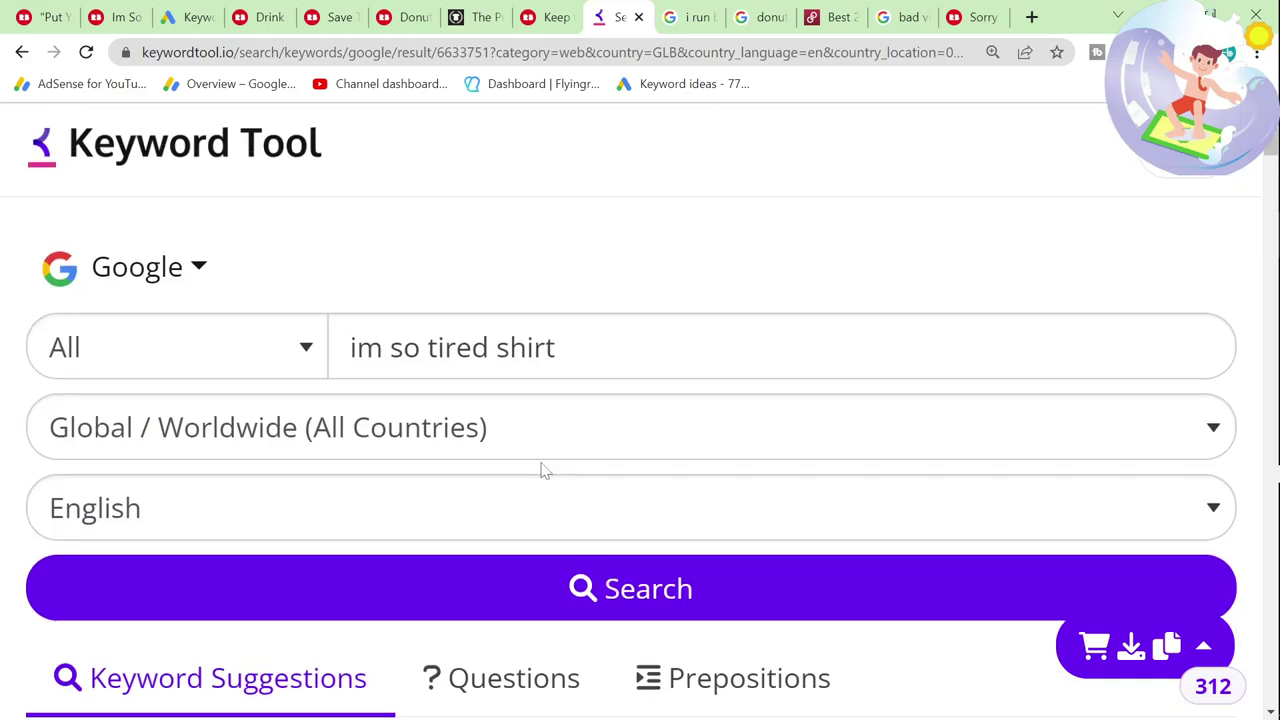
text(im t)
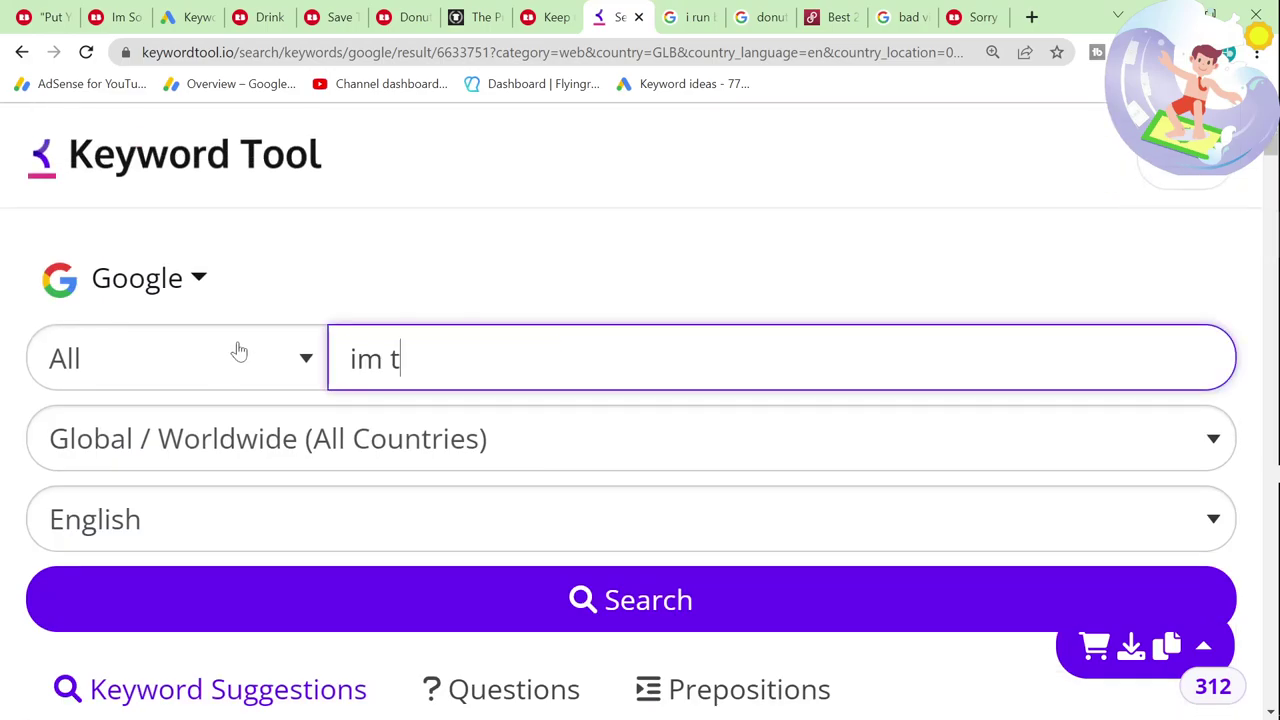
text(oo tired to shirt)
key(Return)
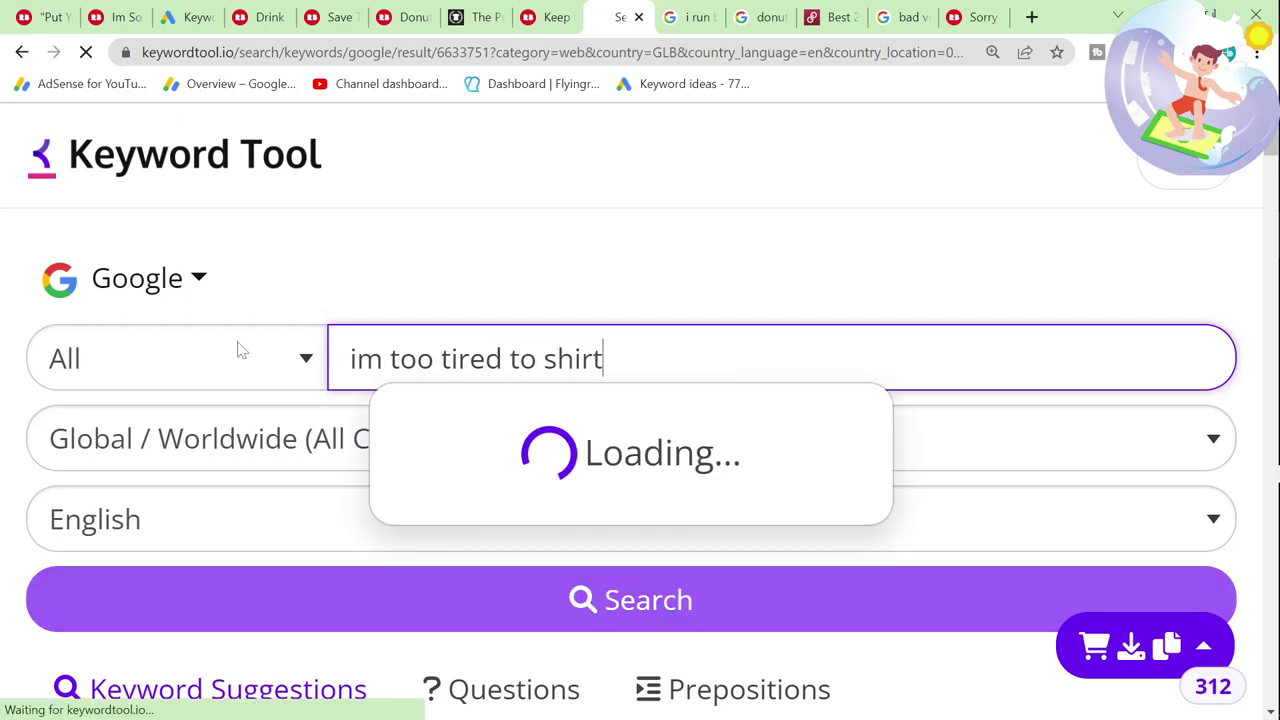
scroll(328, 370, down, 8)
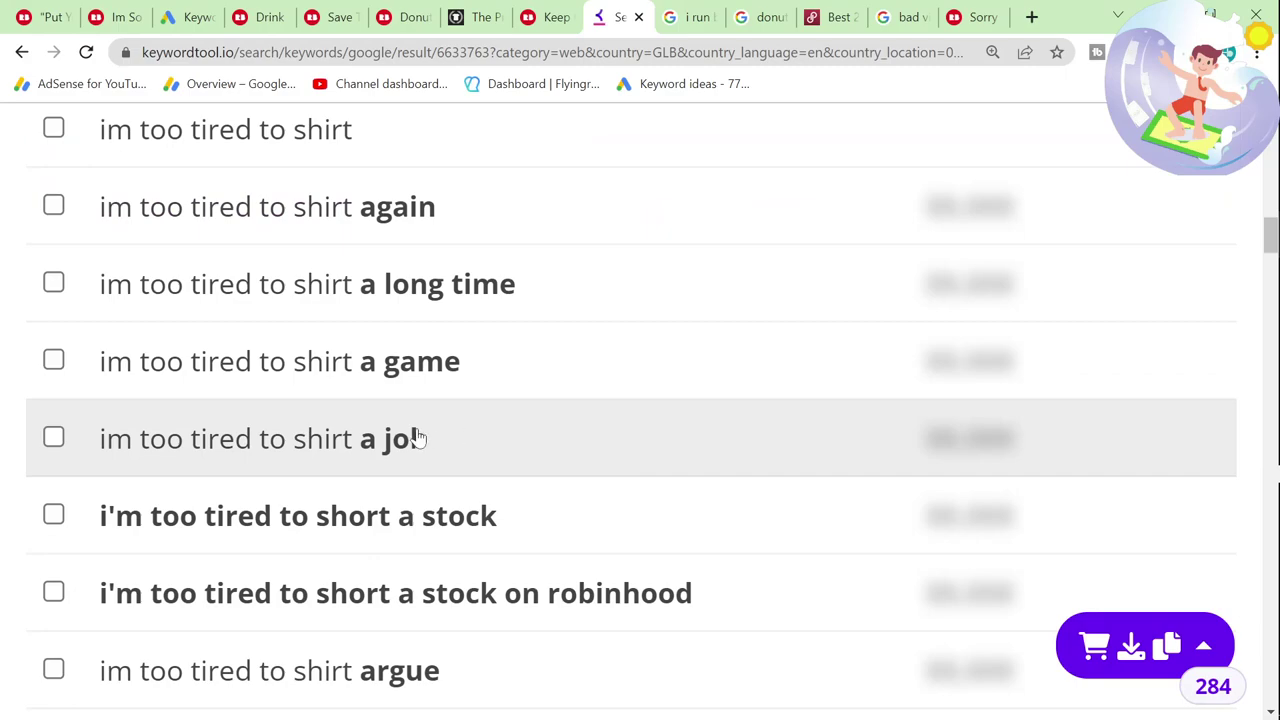
Step: Pick an idea from Keyword Tool's "im too tired to shirt" suggestions and look up "im too tired to argue" in Keyword Planner
scroll(455, 437, down, 1)
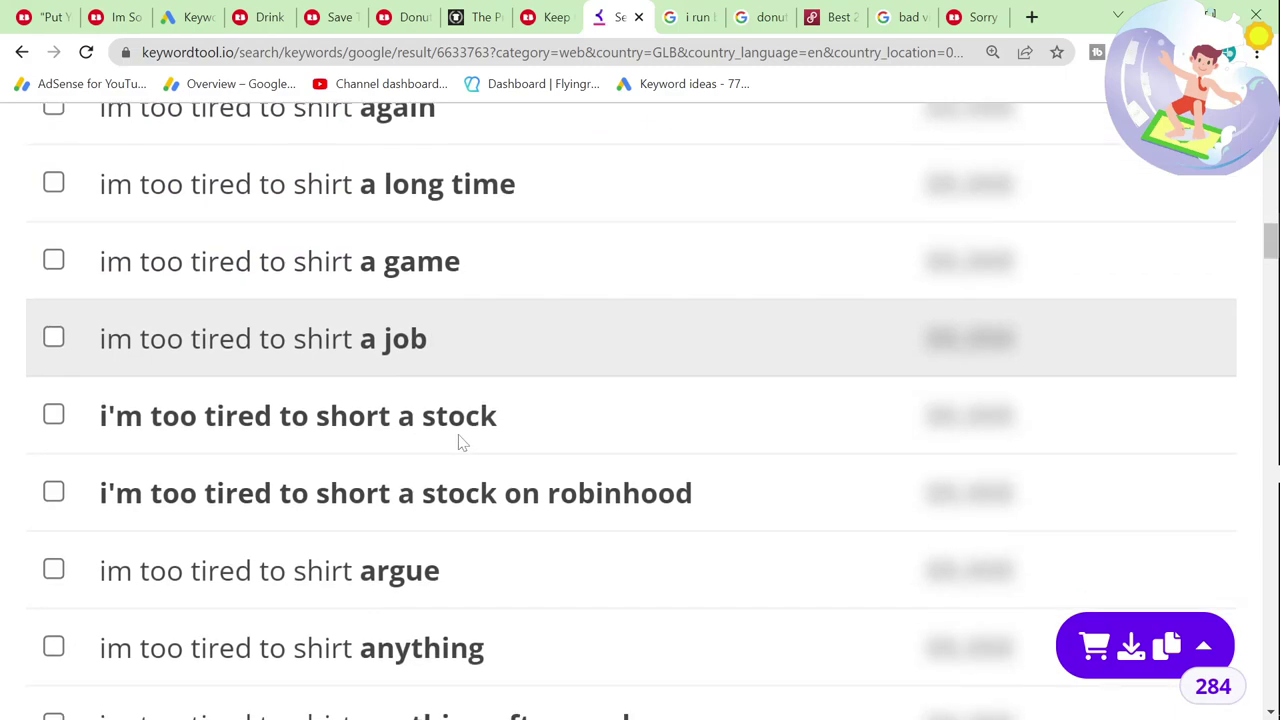
scroll(505, 420, down, 2)
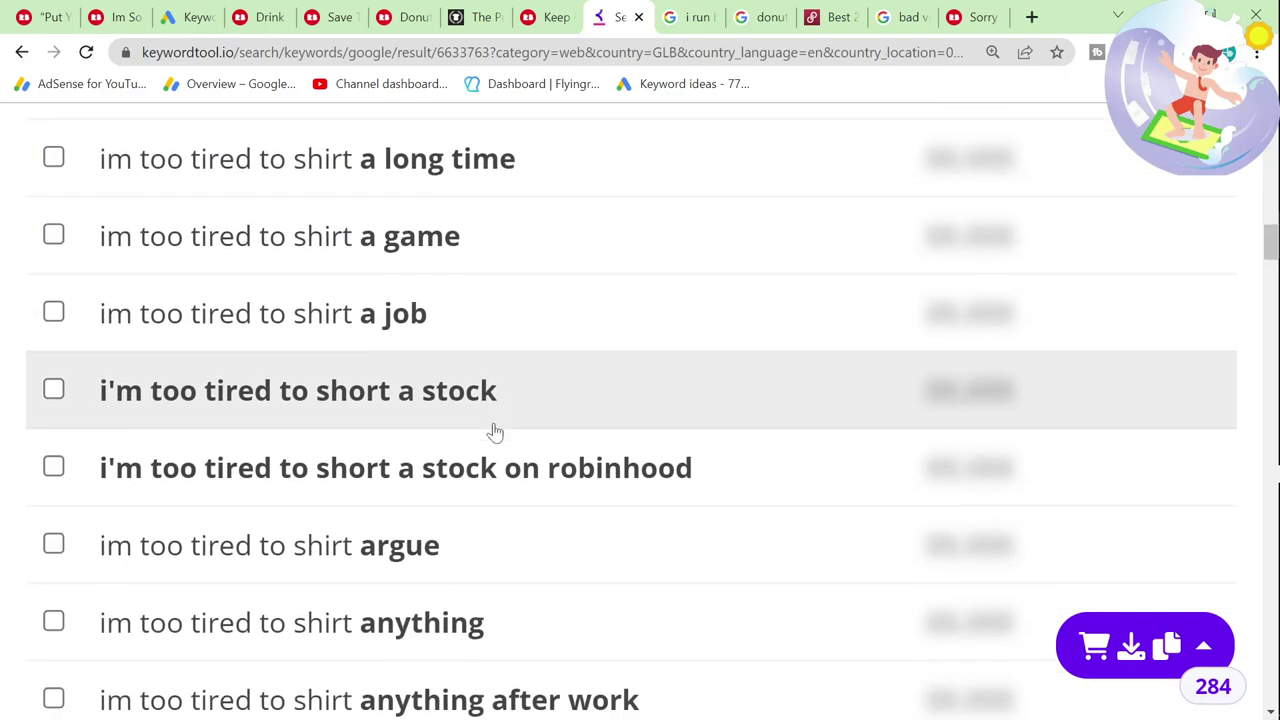
drag(491, 404, 88, 374)
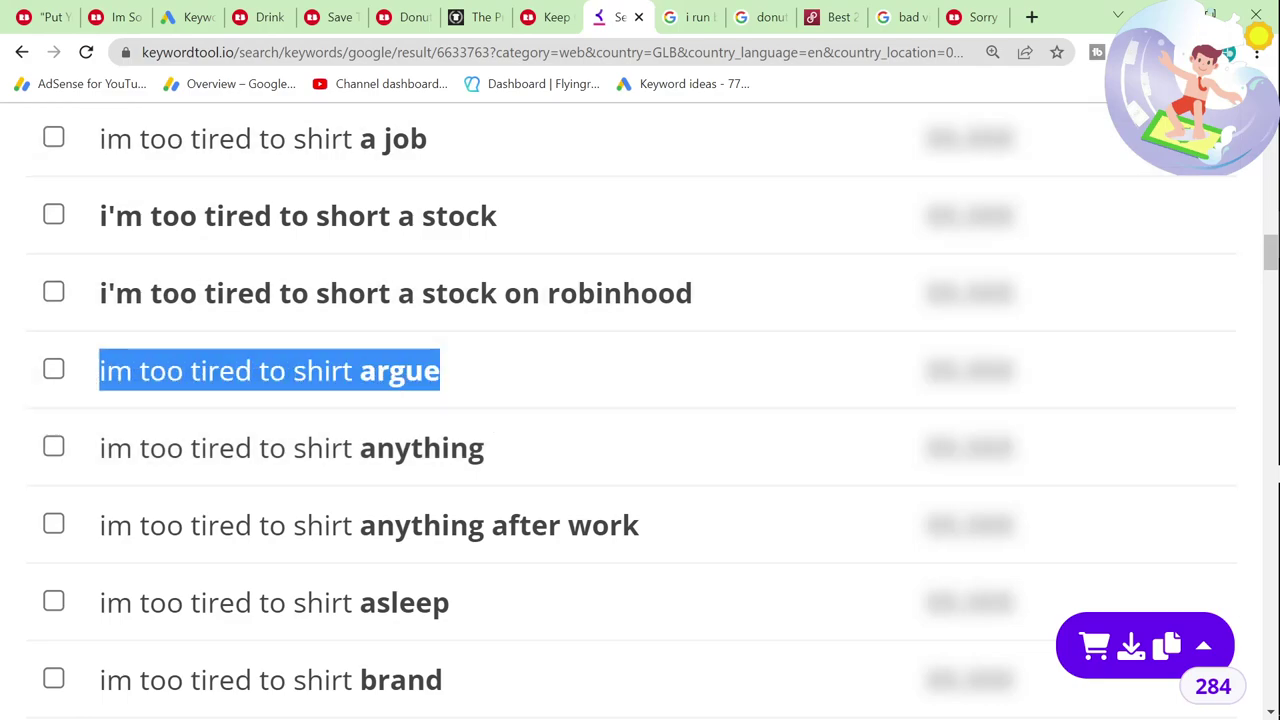
click(188, 17)
click(296, 328)
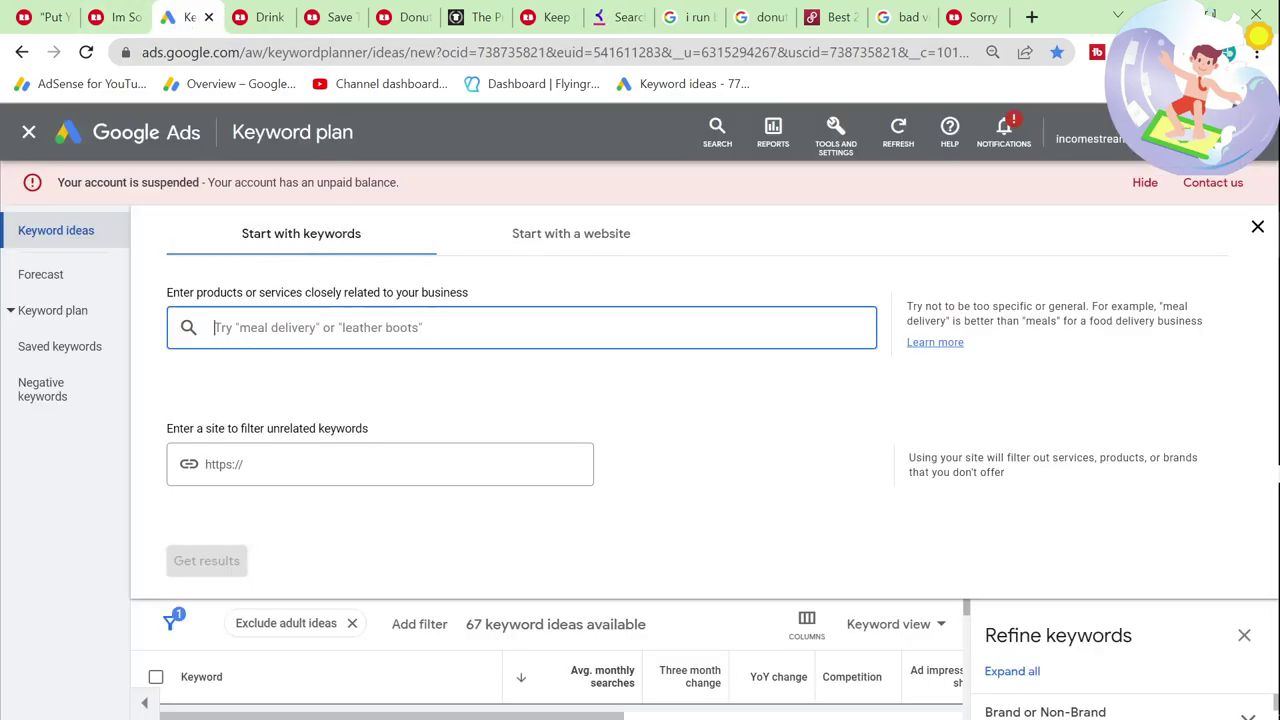
text(im too tired to argue)
key(Return)
click(203, 565)
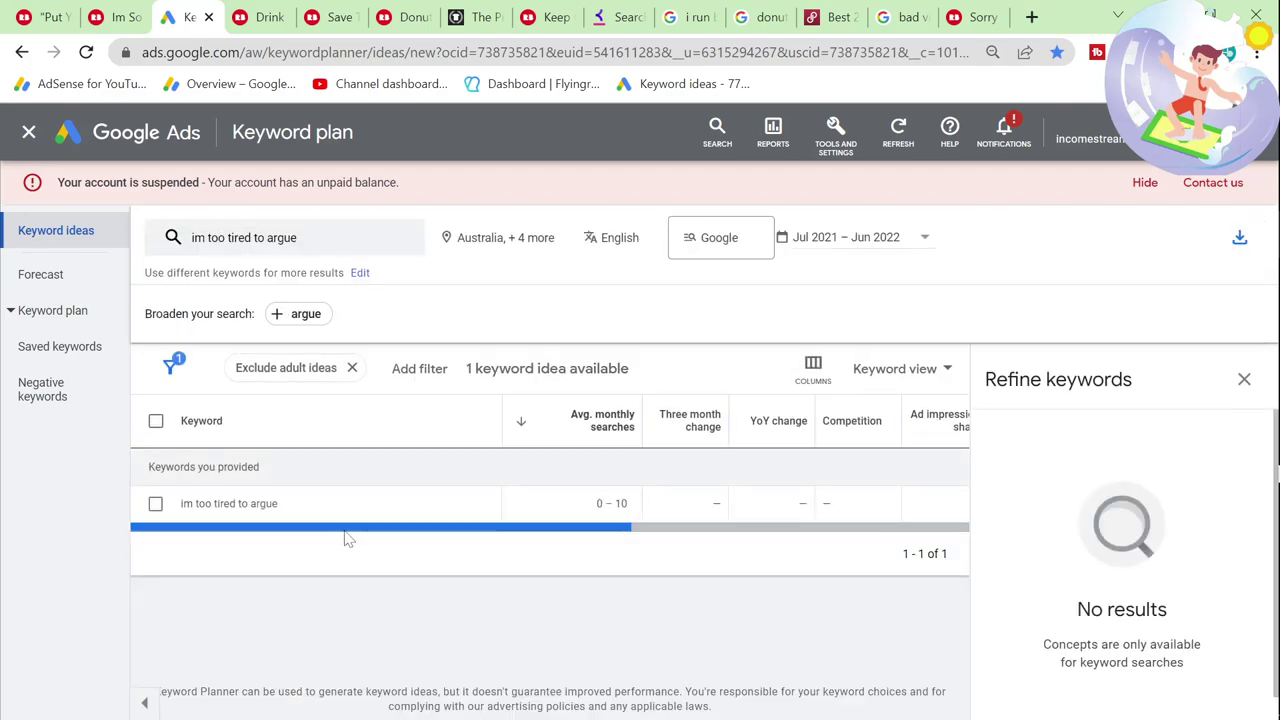
Step: Switch to Redbubble's all-departments shop, sort it by Trending, and look over the first designs
key(ctrl+1)
click(1155, 431)
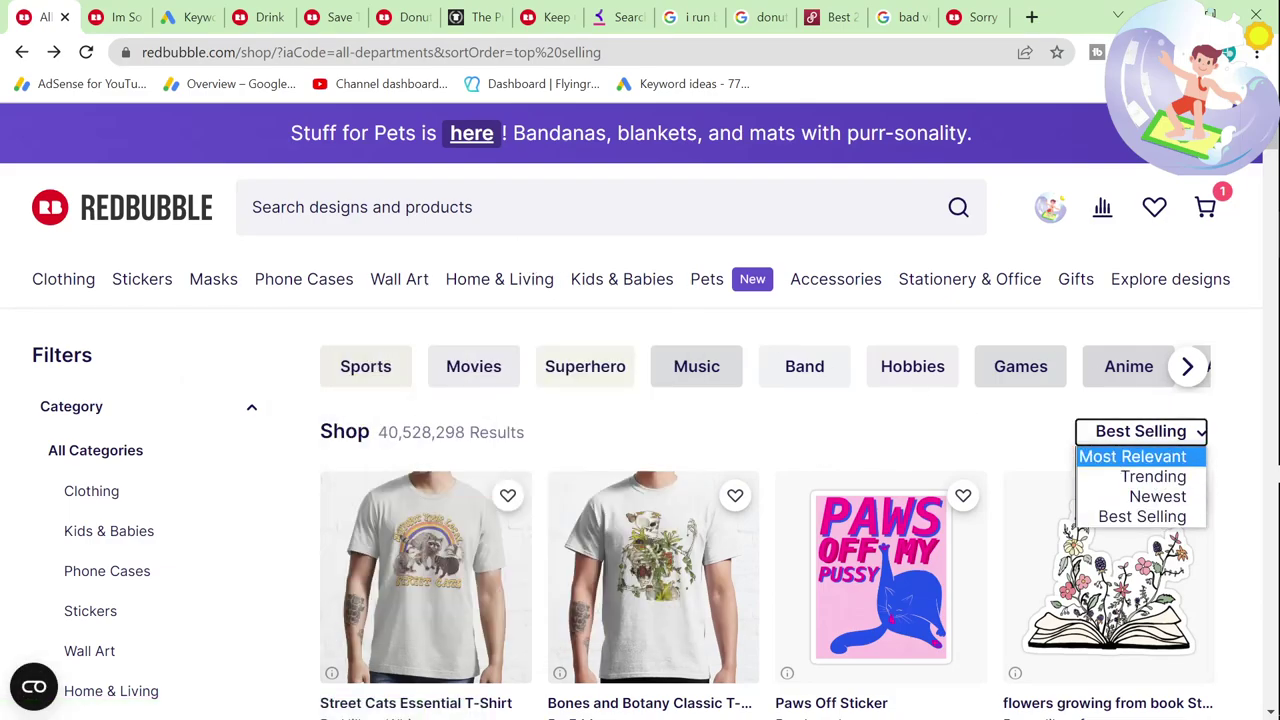
click(530, 452)
drag(530, 452, 309, 434)
click(1028, 434)
click(1140, 431)
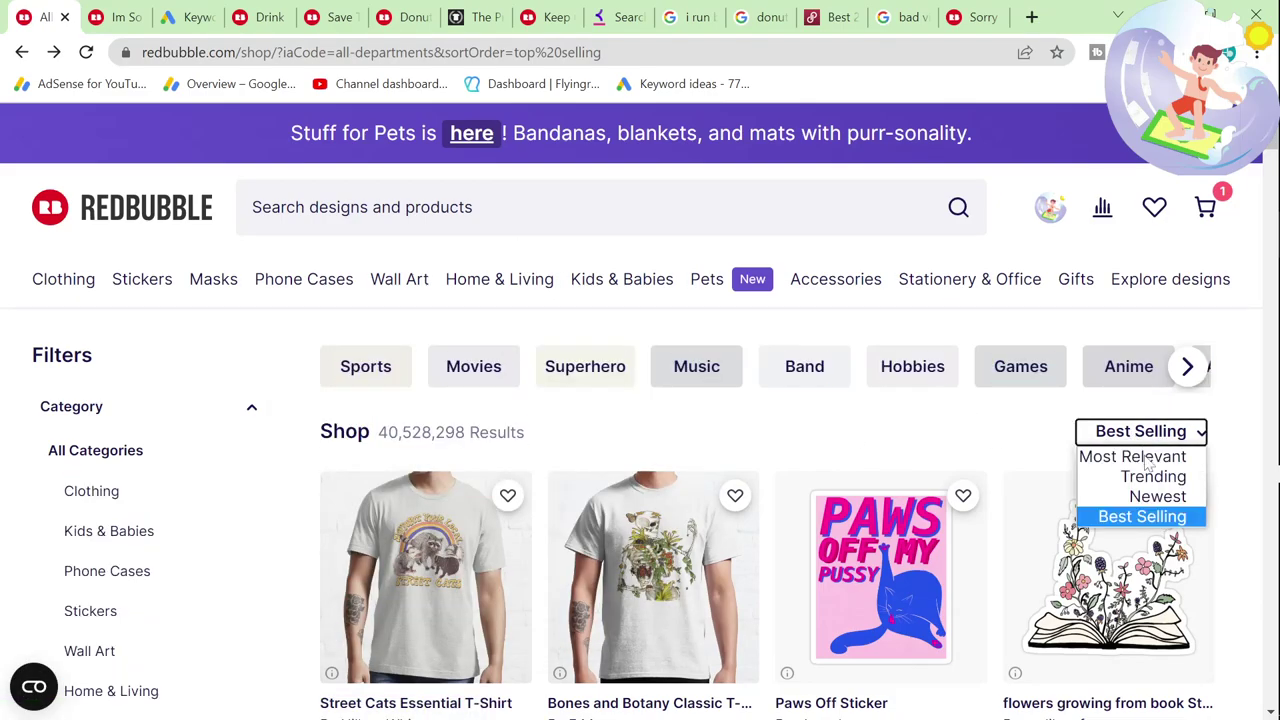
click(1176, 510)
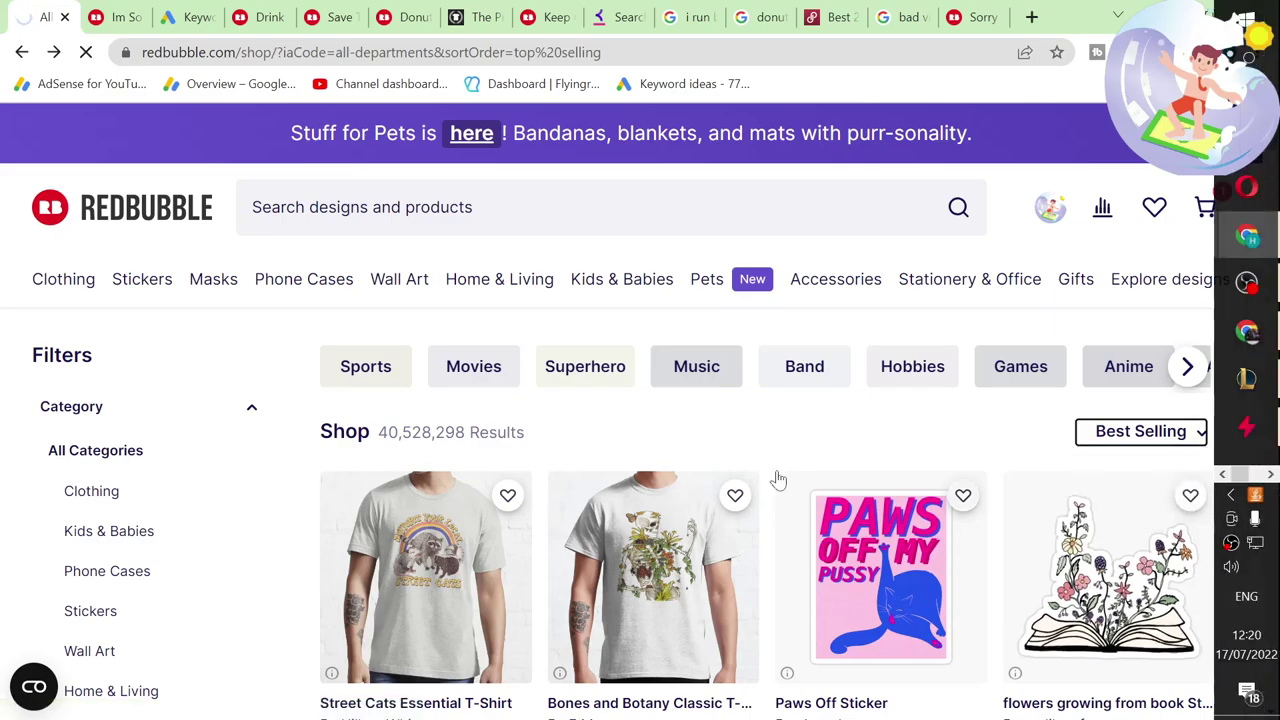
scroll(495, 488, down, 2)
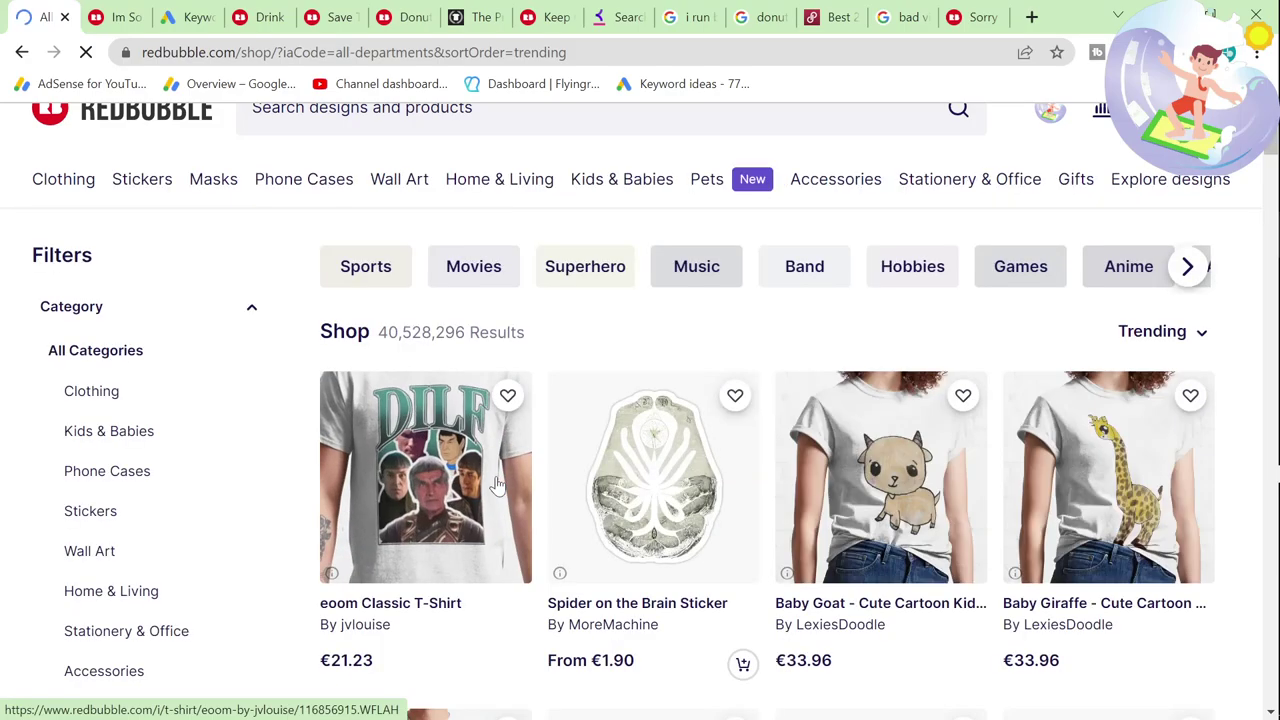
scroll(614, 331, down, 1)
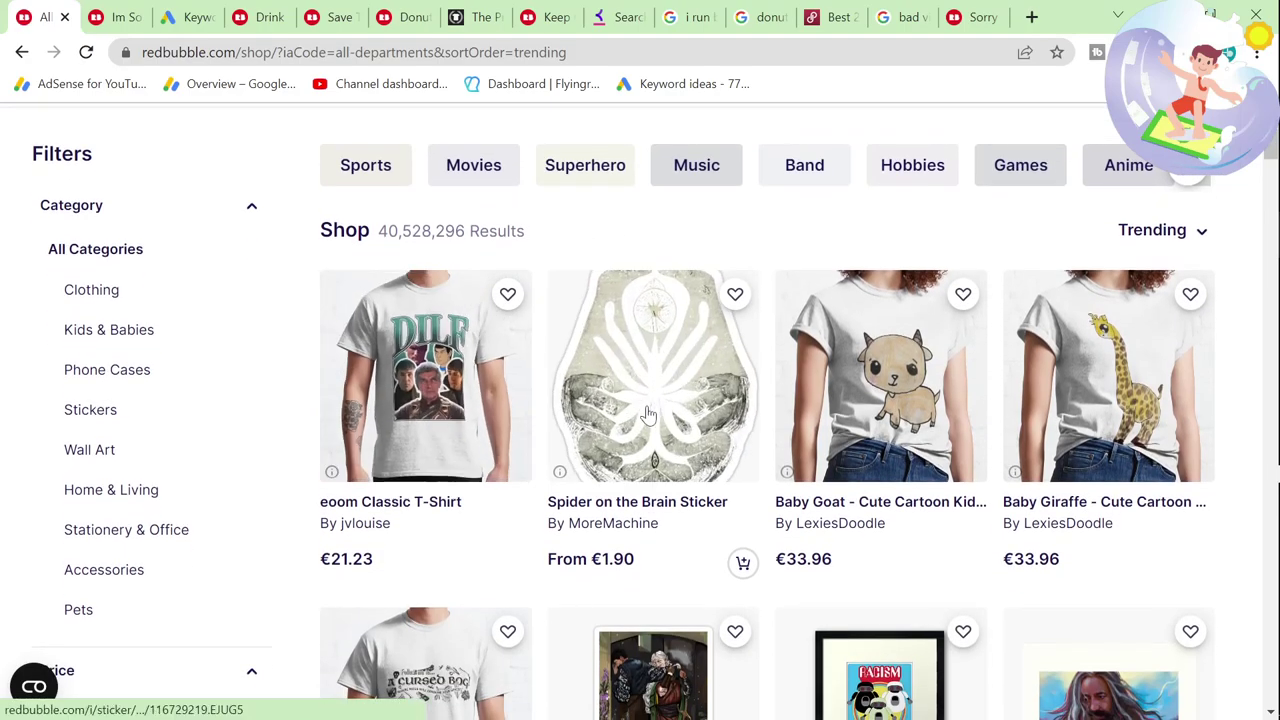
Step: Look up the trending design title "spider on the brain sticker" in Keyword Planner to check its search volume
drag(514, 532, 728, 503)
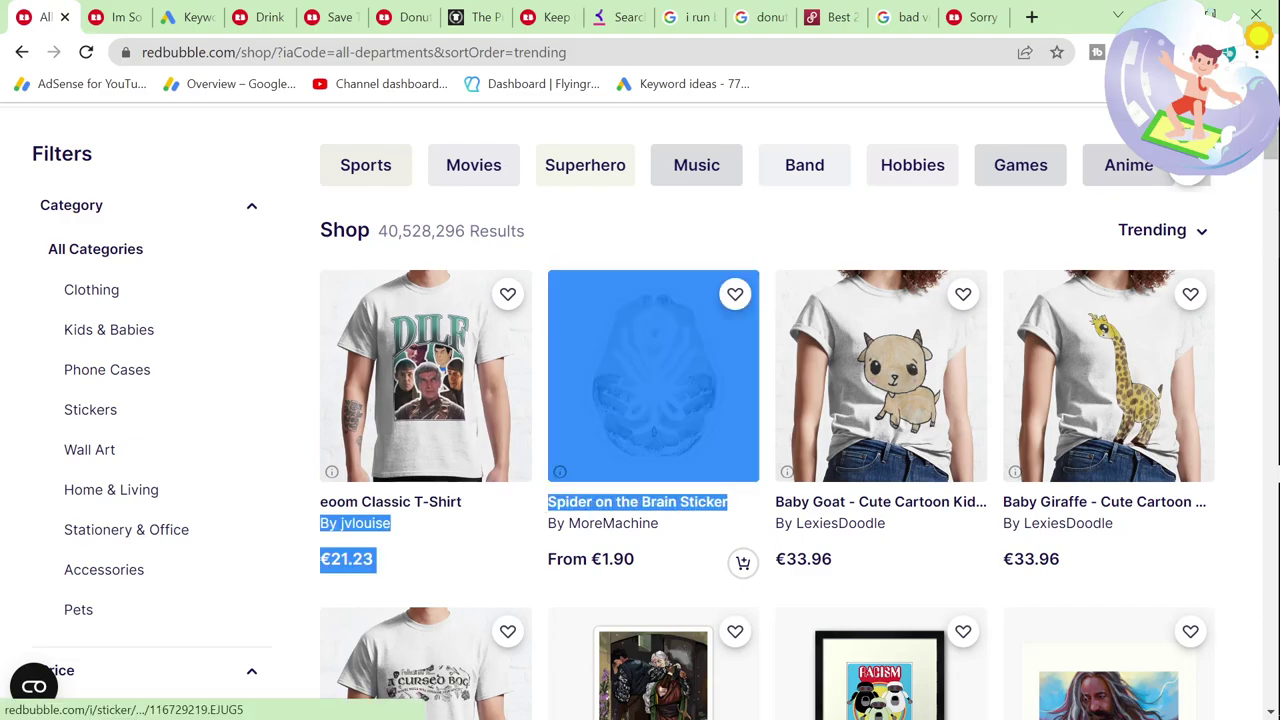
click(728, 254)
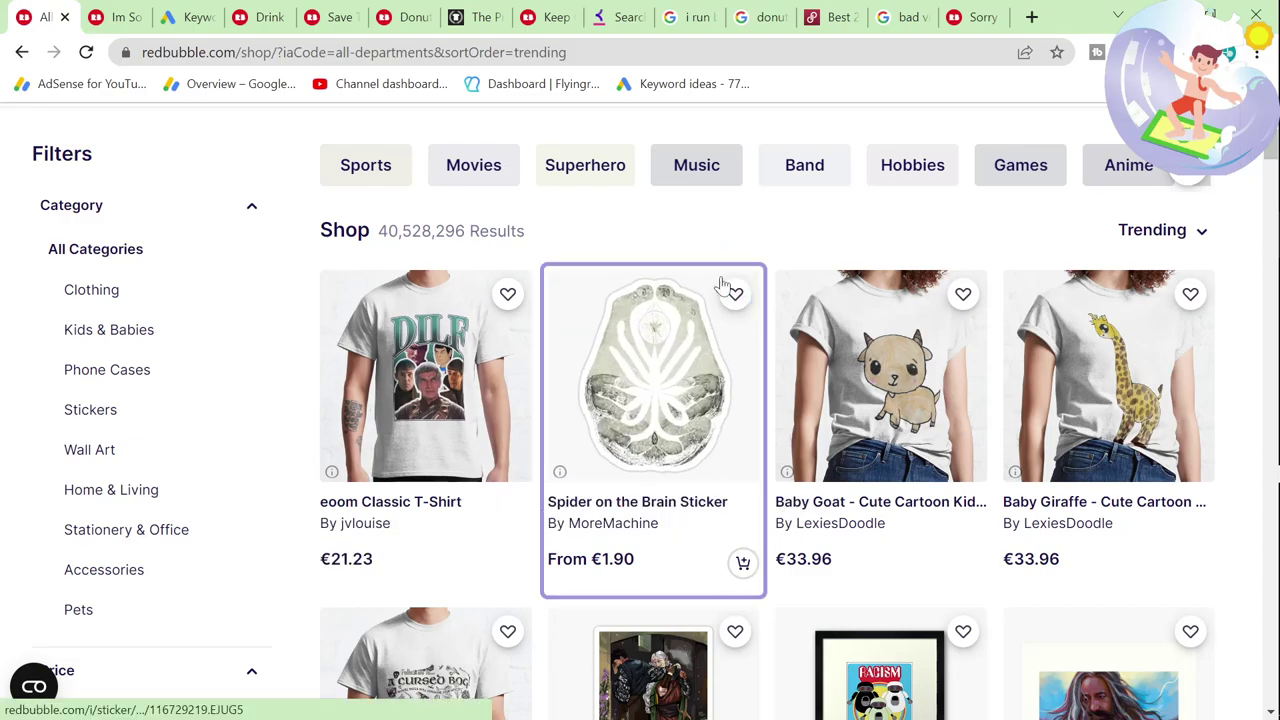
click(195, 17)
click(315, 237)
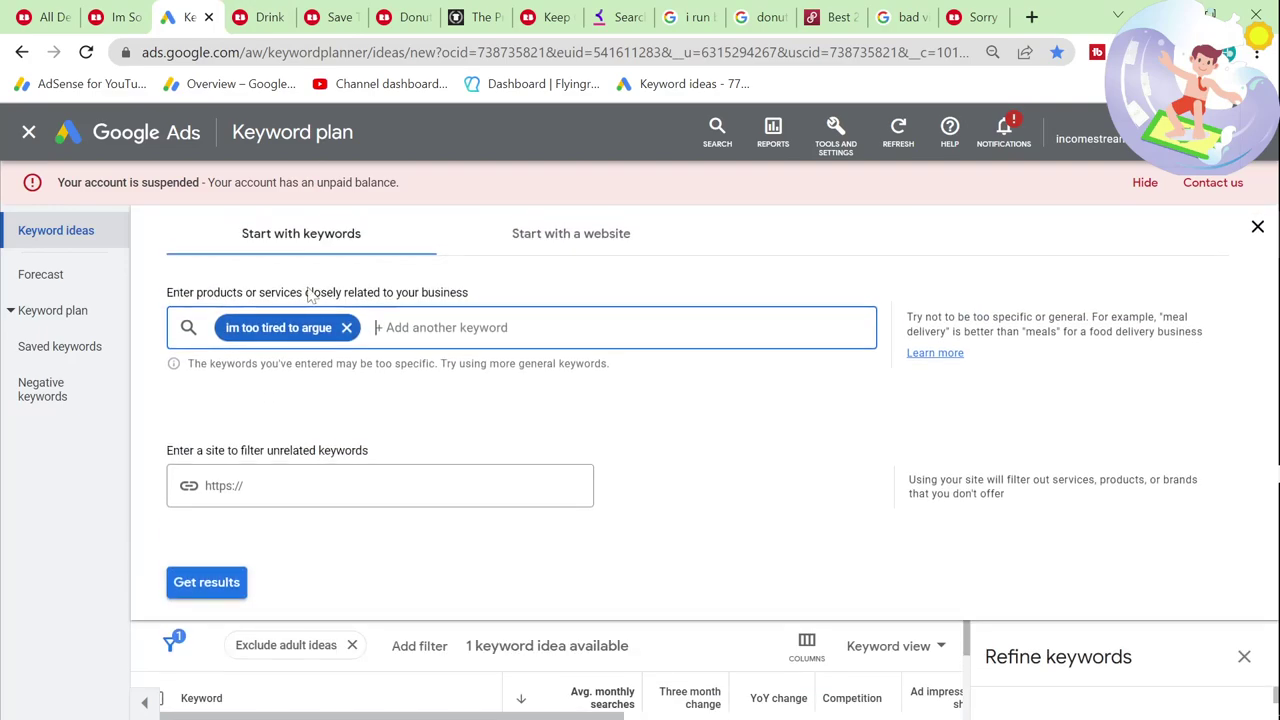
key(BackSpace)
text(spider on the brain sticker)
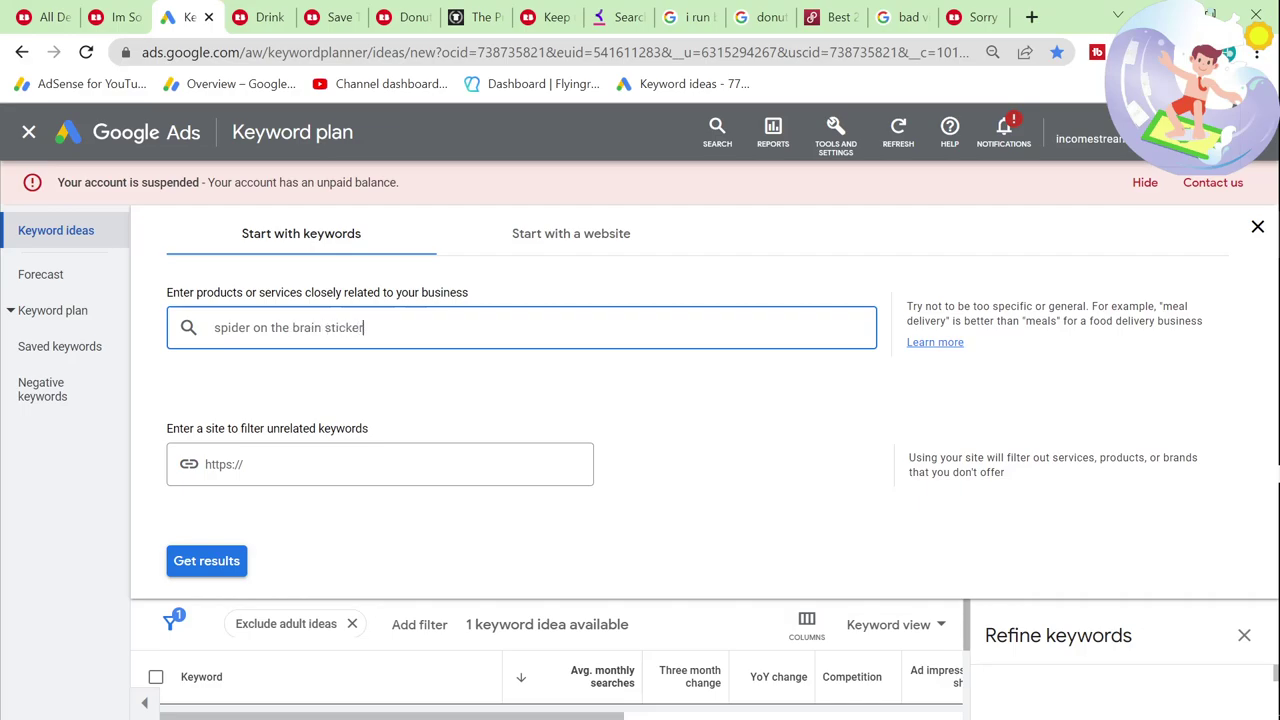
key(Return)
click(206, 560)
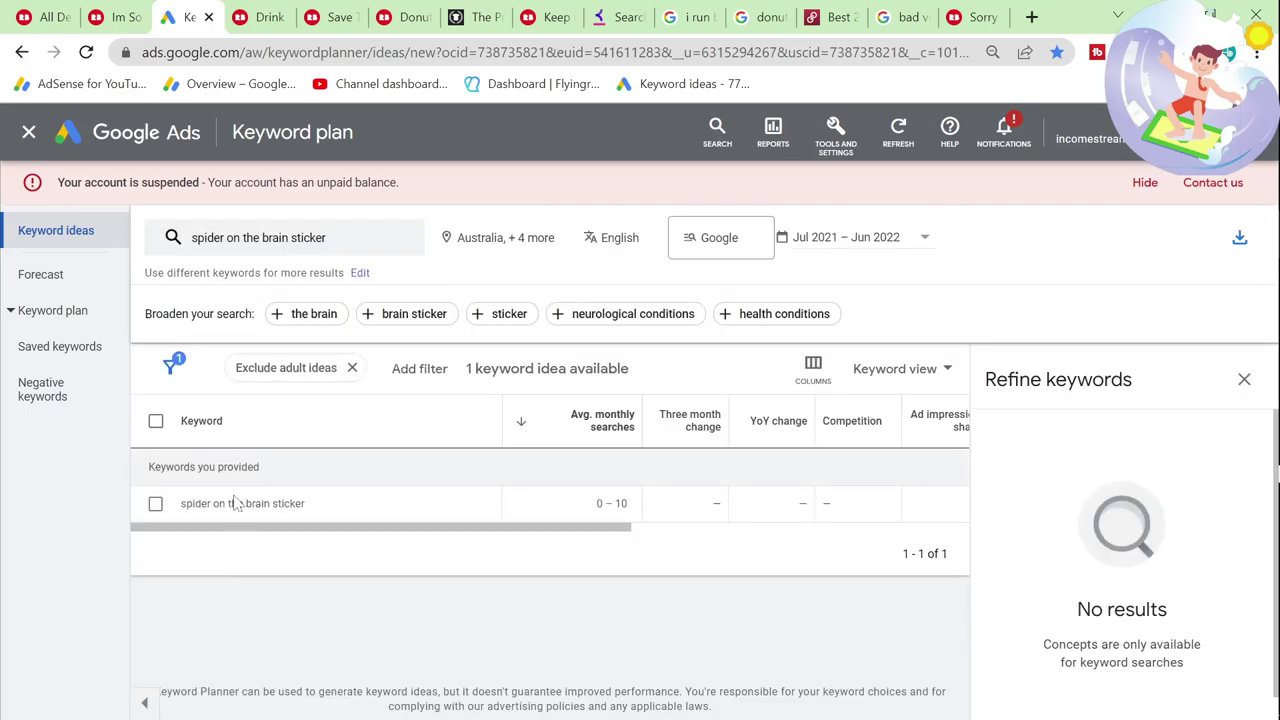
Step: Return to Redbubble's trending results and examine the upper rows of designs for another phrase to check
key(ctrl+shift+Tab)
click(22, 10)
scroll(883, 468, down, 2)
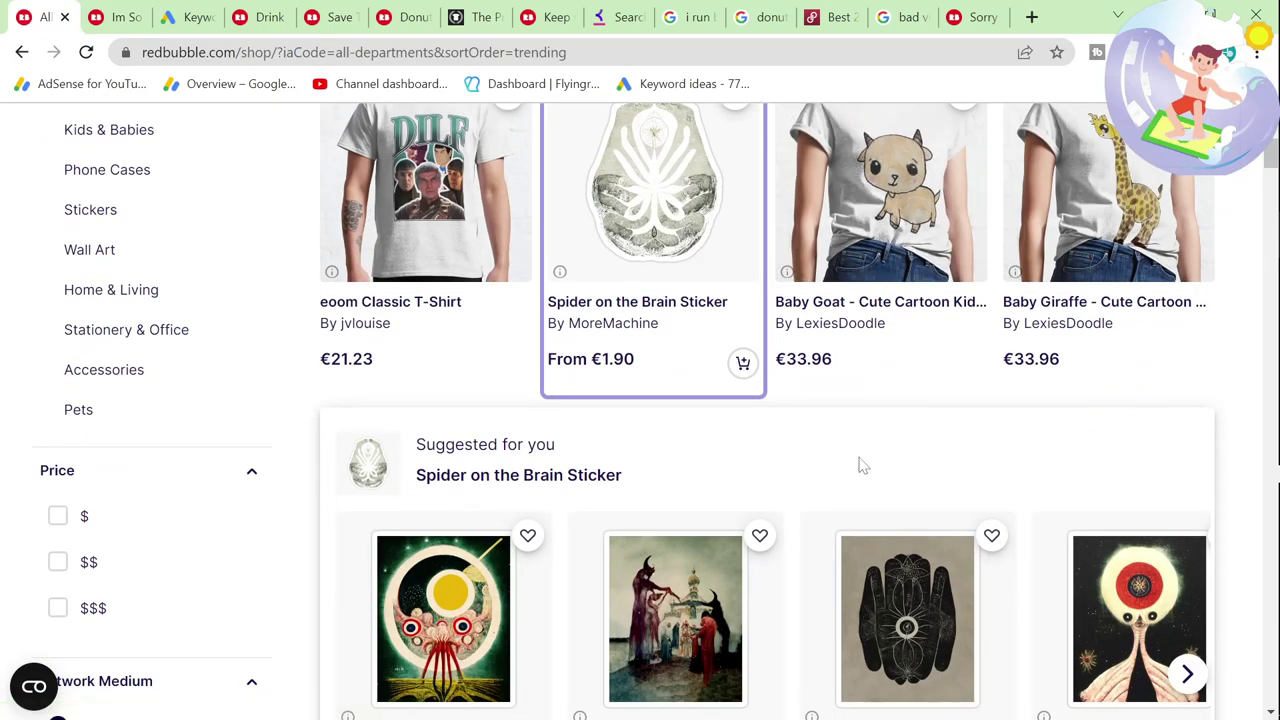
scroll(863, 465, down, 5)
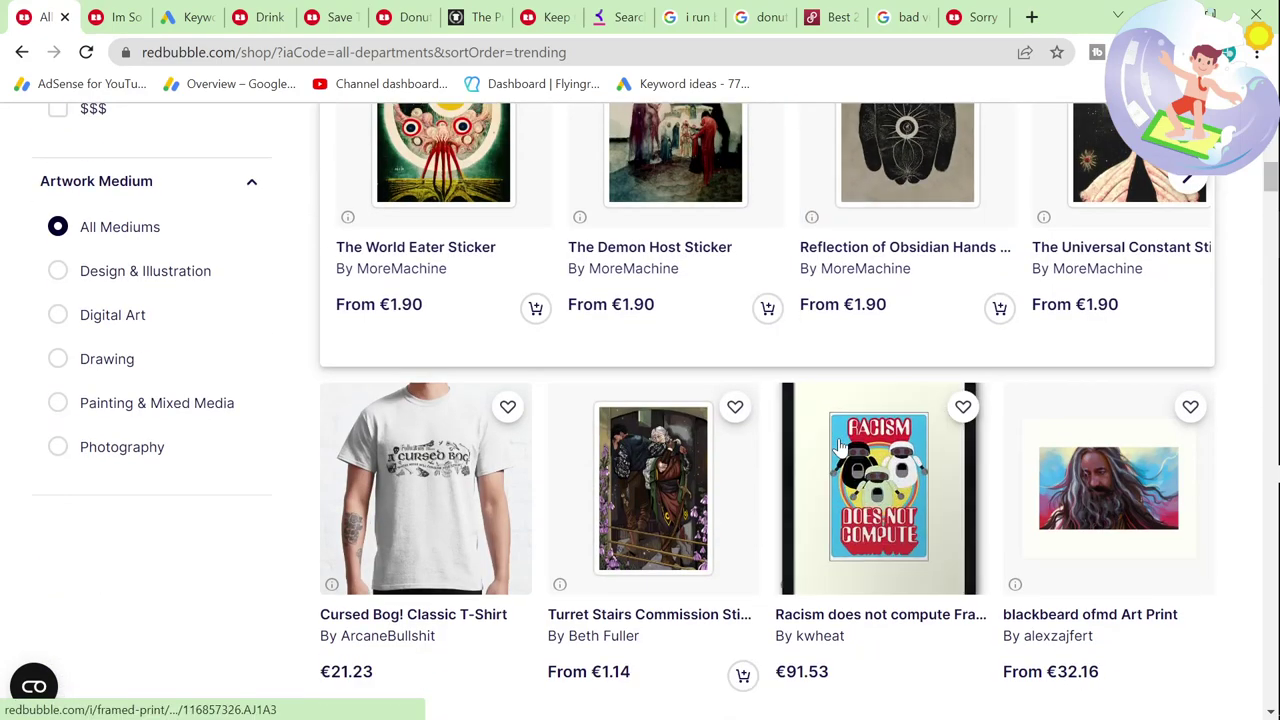
scroll(836, 440, up, 5)
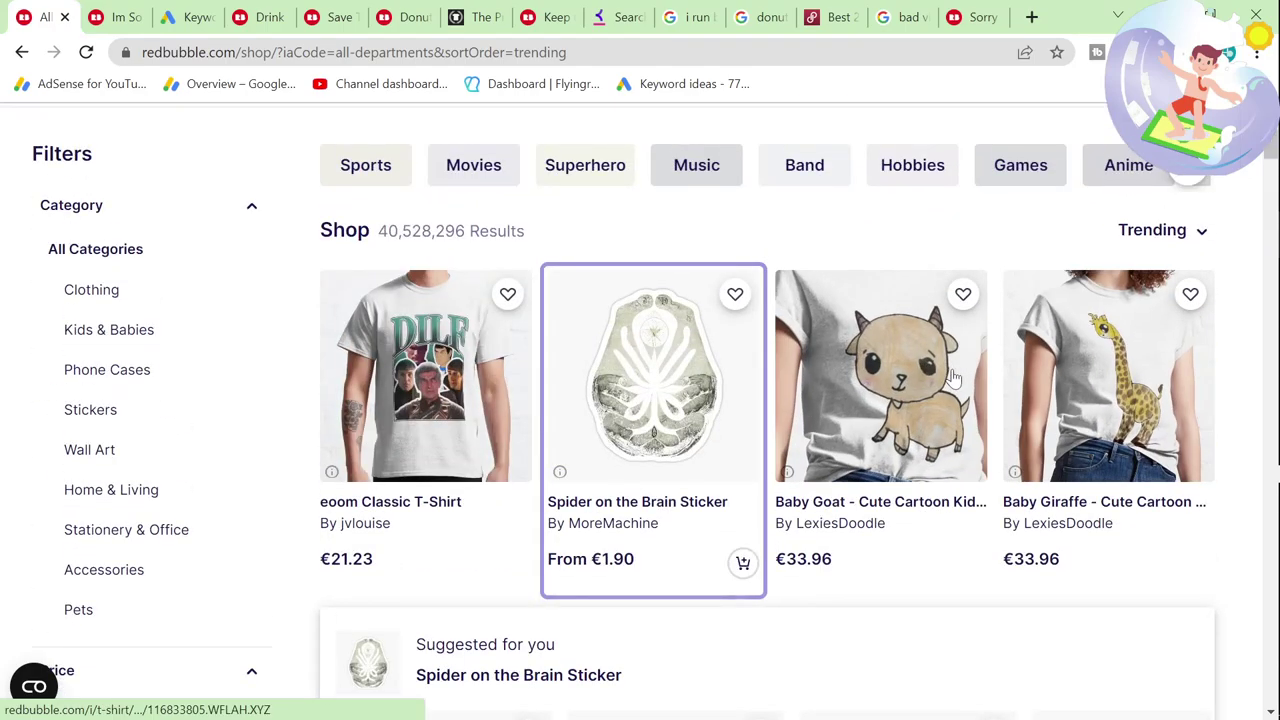
scroll(877, 374, down, 9)
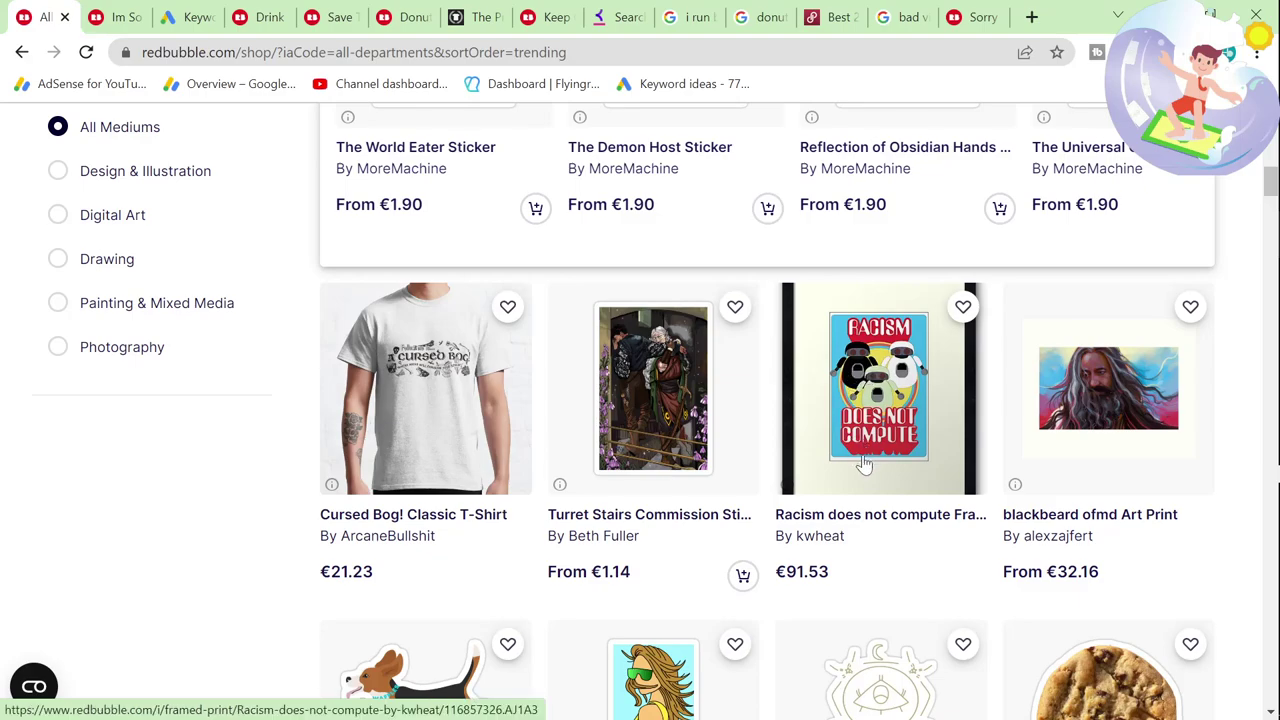
Step: Look up "racism does not compute" in Keyword Planner to check its search volume
click(190, 17)
click(310, 240)
click(378, 332)
text(raci)
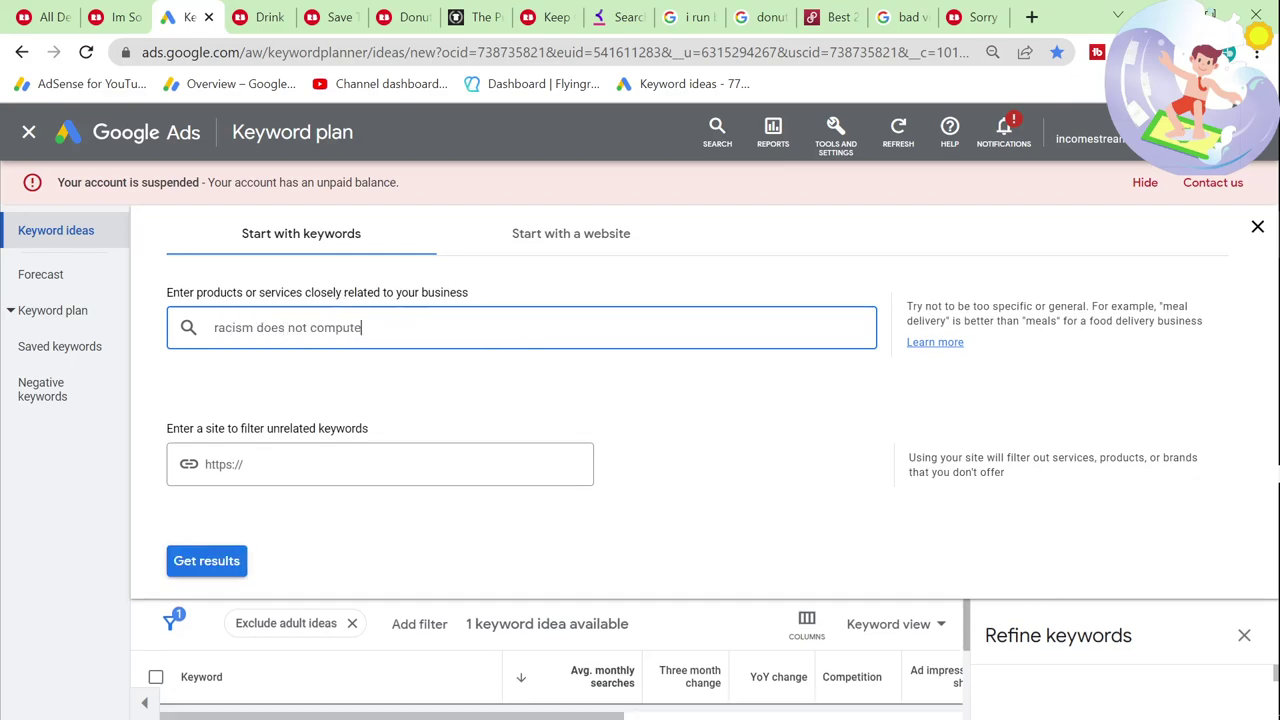
text(sm does not compute)
key(Return)
click(220, 562)
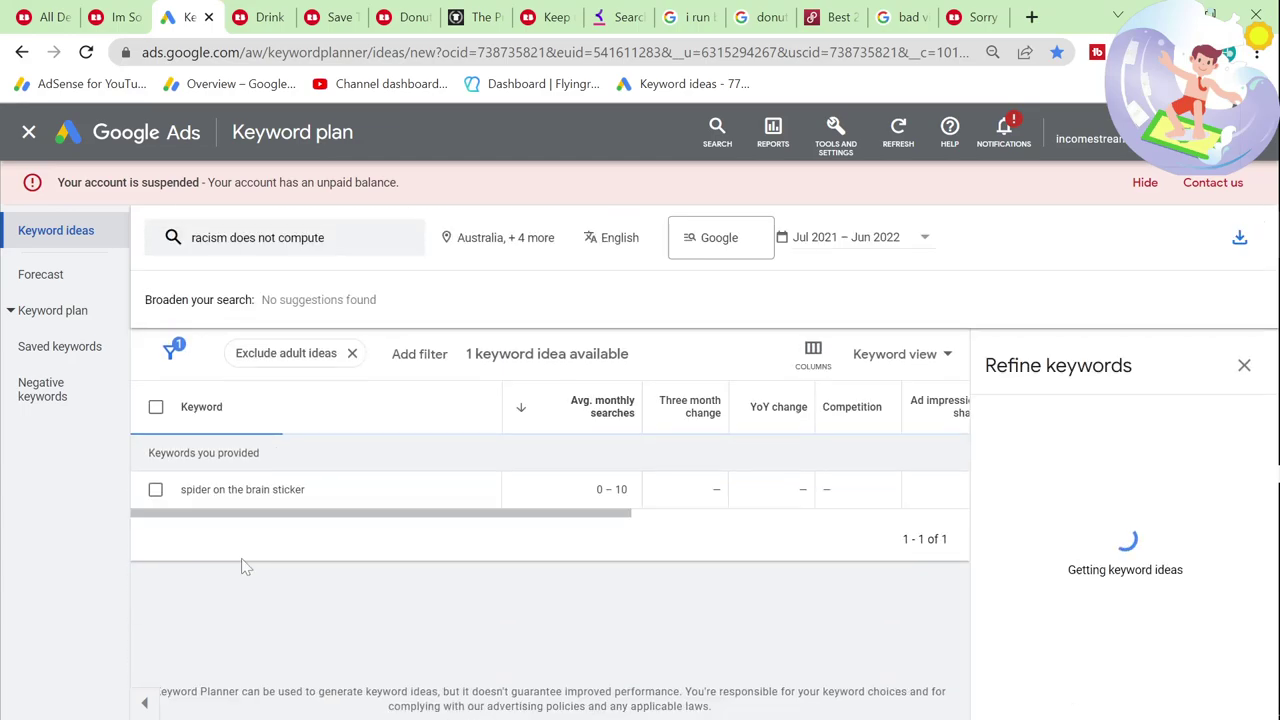
Step: Look further down Redbubble's trending designs for more phrase-based stickers and shirts
click(45, 17)
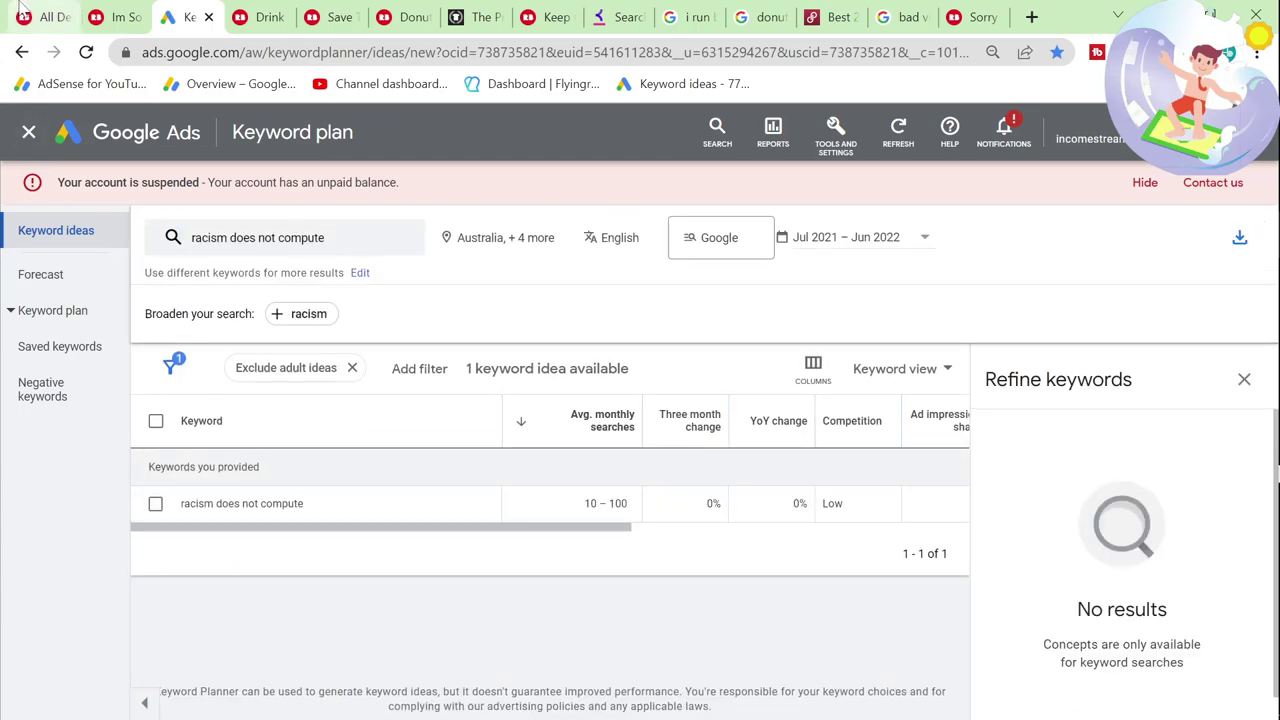
scroll(595, 453, down, 4)
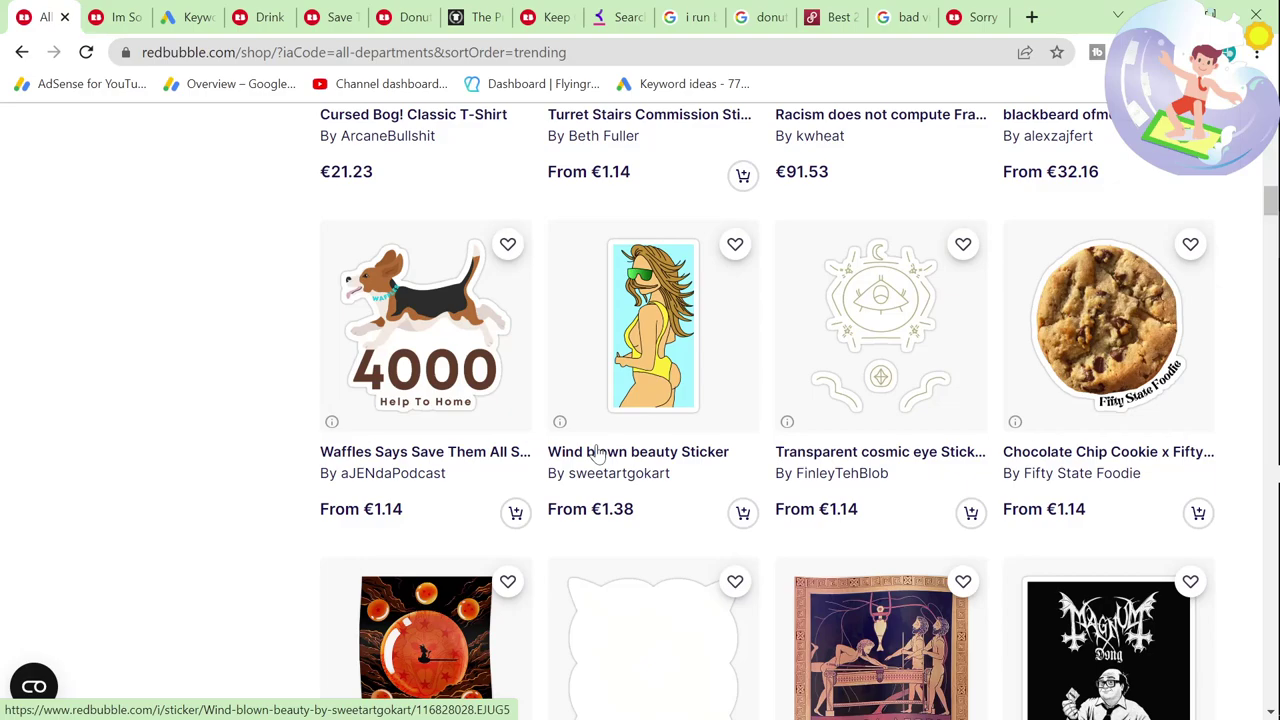
scroll(573, 500, down, 3)
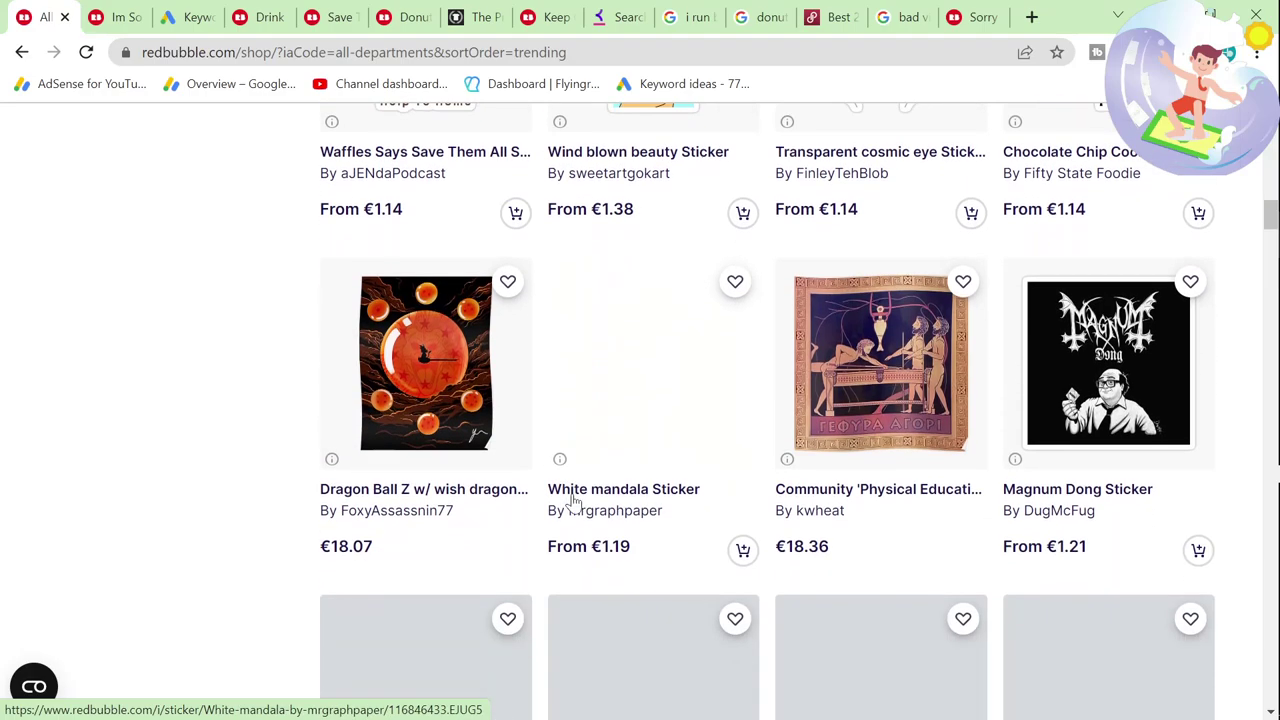
scroll(573, 503, down, 6)
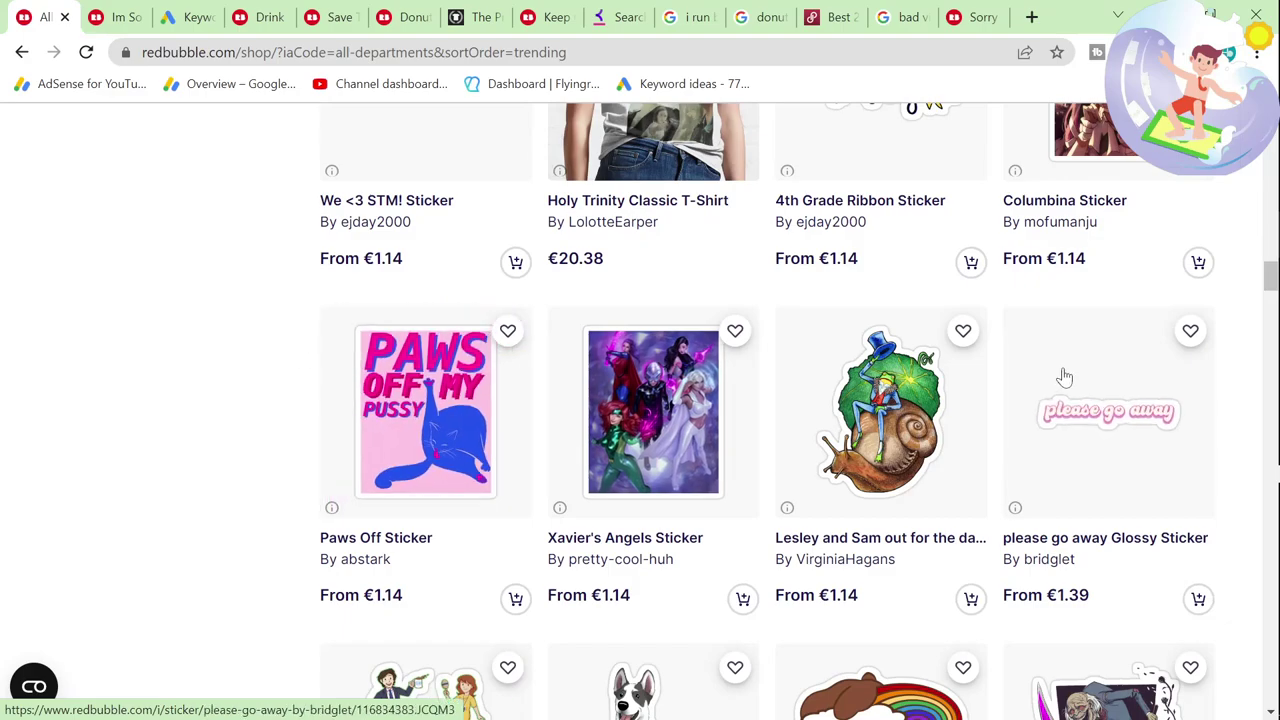
Step: Look up the trending cat sticker phrase "paws off my pussy" in Keyword Planner
key(ctrl+Tab)
key(ctrl+Tab)
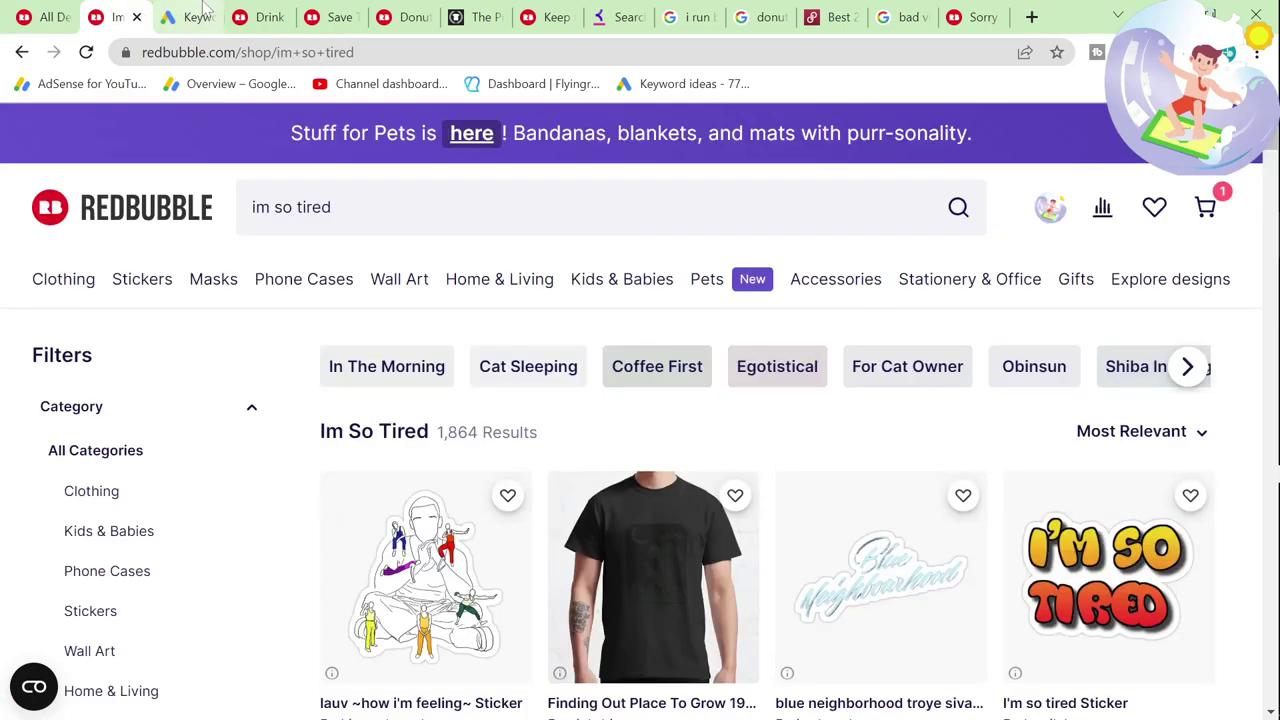
click(373, 327)
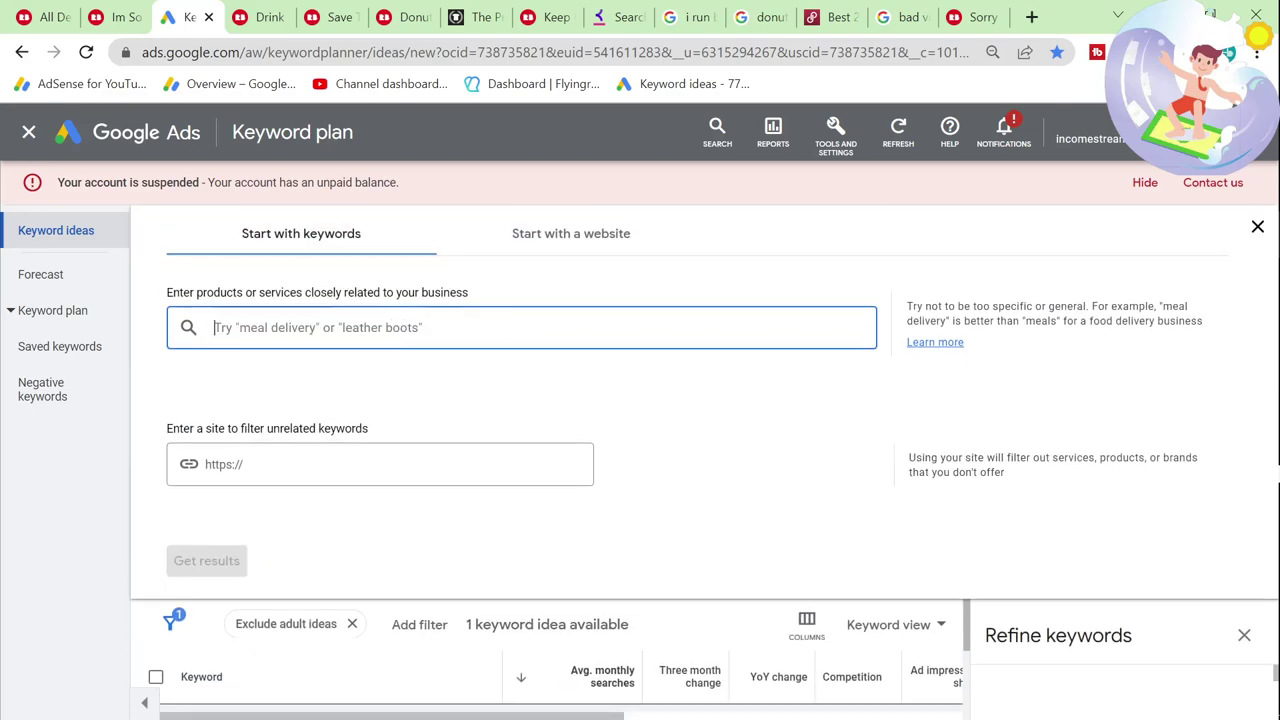
text(paws off my pus)
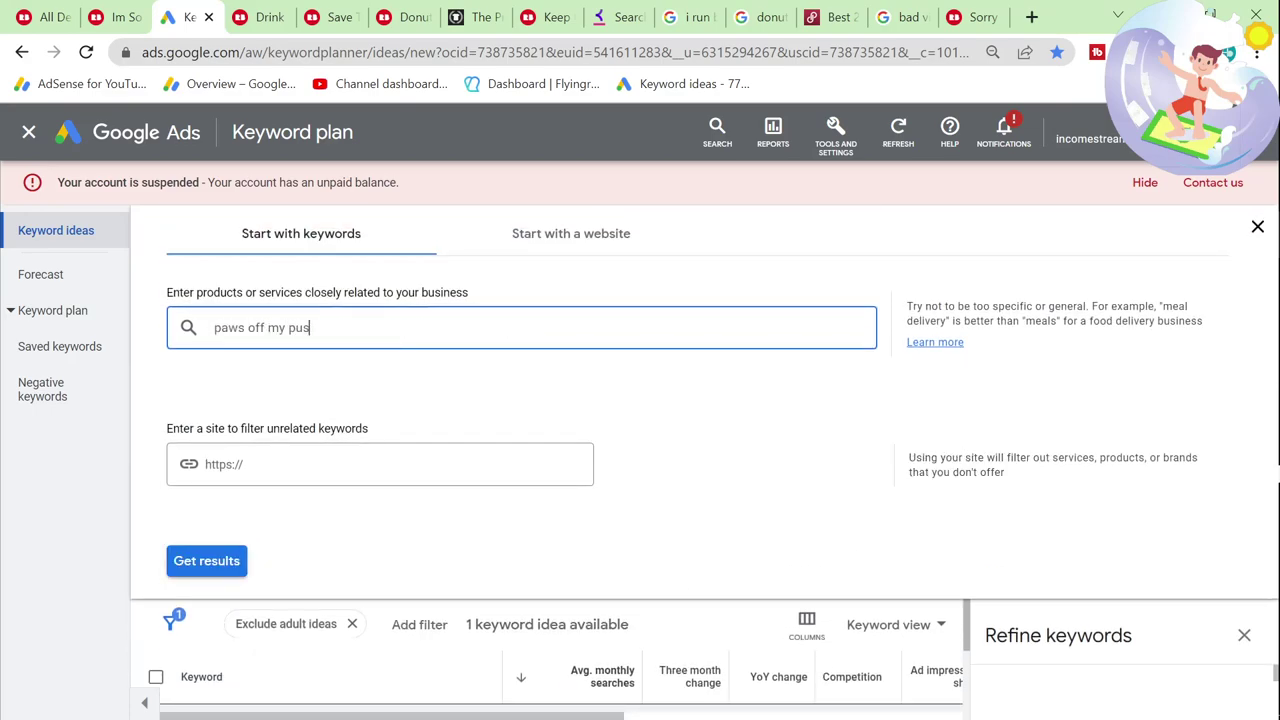
text(sy)
key(Return)
click(207, 560)
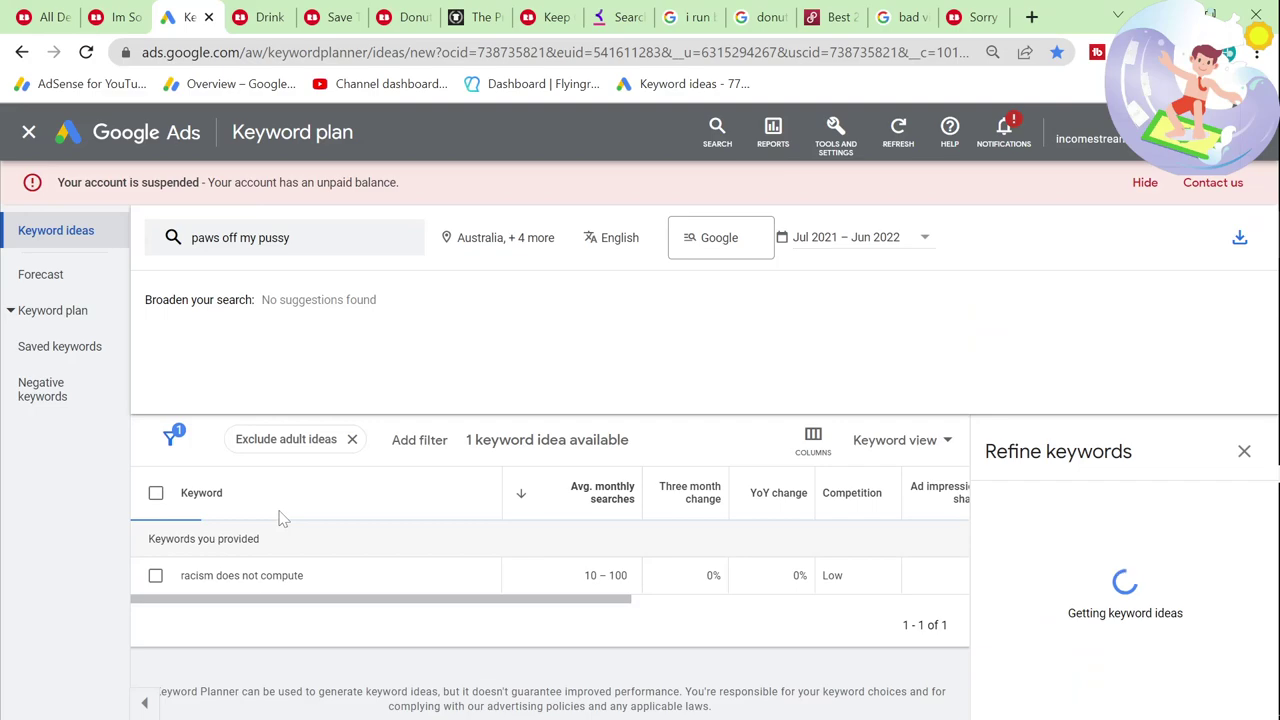
Step: Try the Keyword Planner lookup again with the phrase "paws off my pussy sticker"
click(33, 12)
click(185, 17)
click(251, 286)
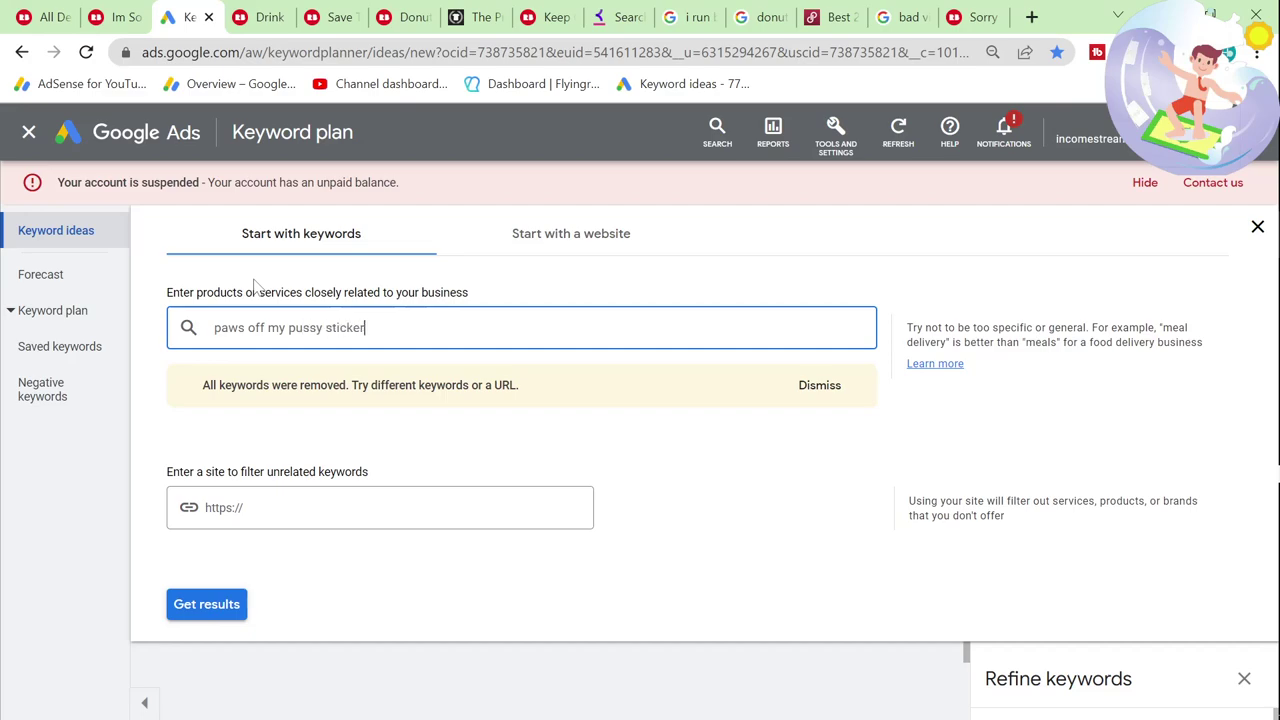
key(Return)
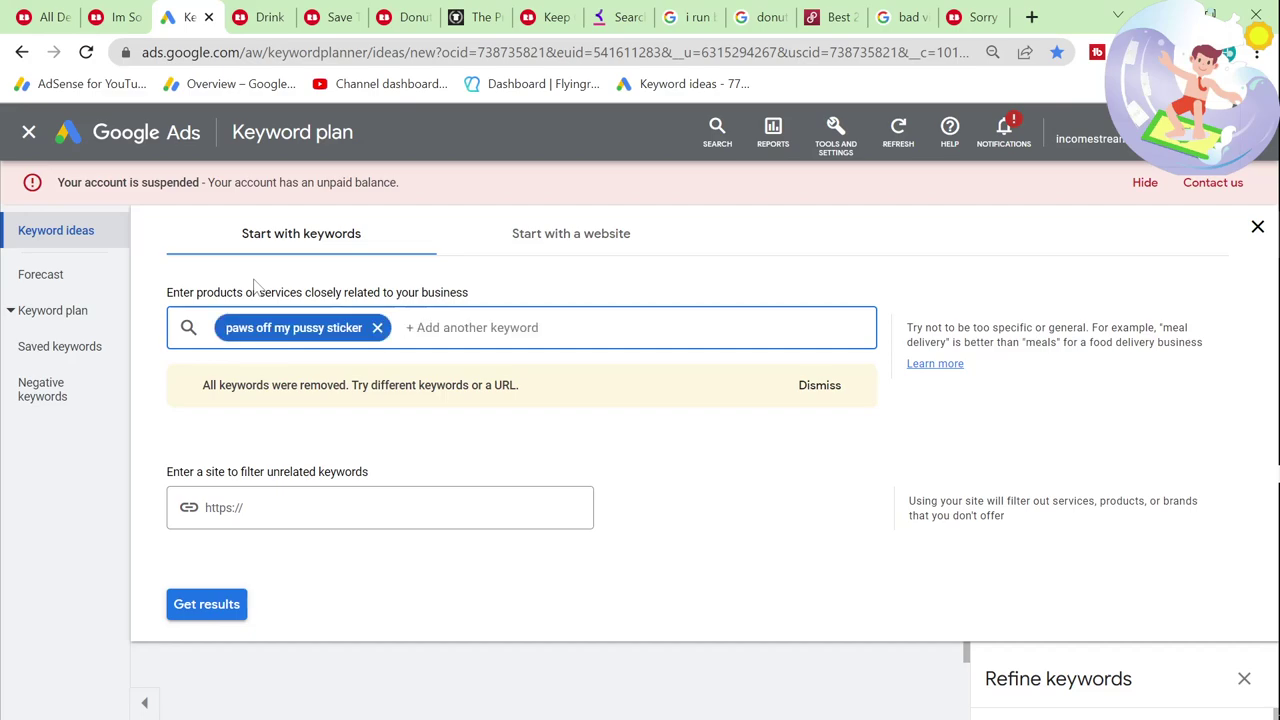
click(218, 600)
Step: Take the "please go away" design from Redbubble's trending results, look up "please go away sticker" in Keyword Planner, and return to Redbubble
click(50, 17)
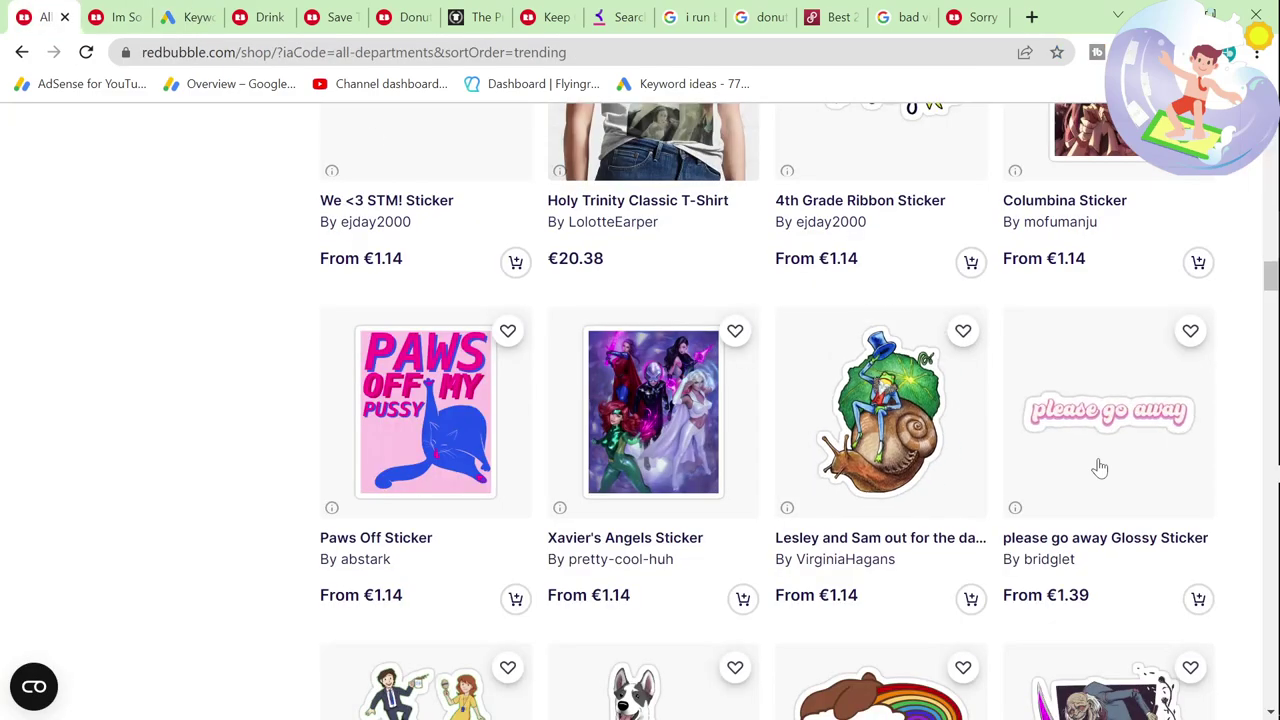
click(185, 17)
click(304, 290)
text(please go away sti)
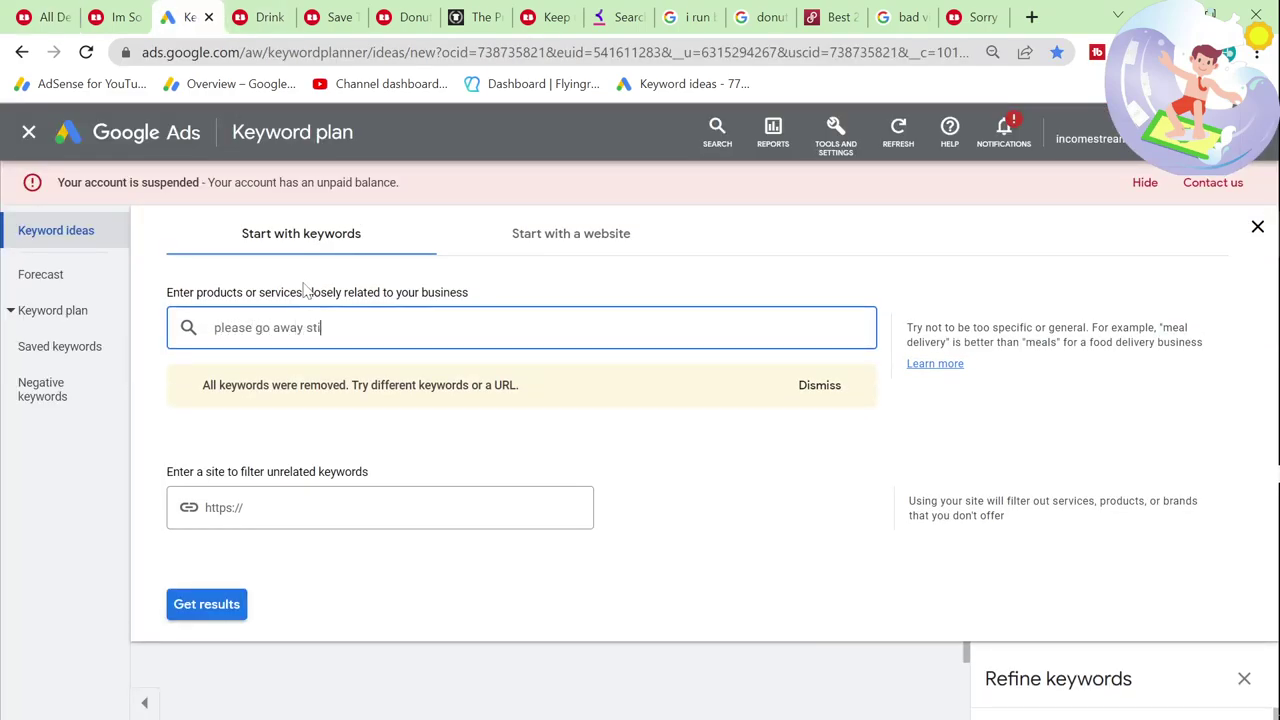
text(cker)
key(Return)
click(230, 608)
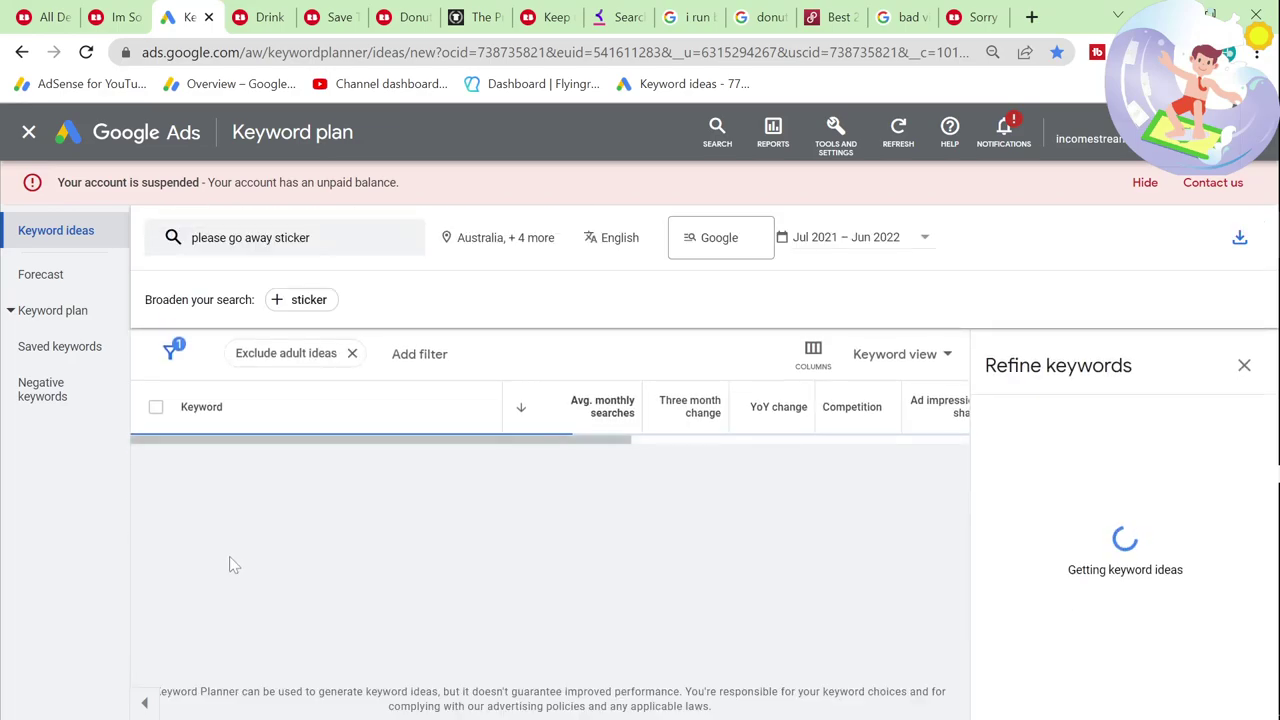
key(ctrl+1)
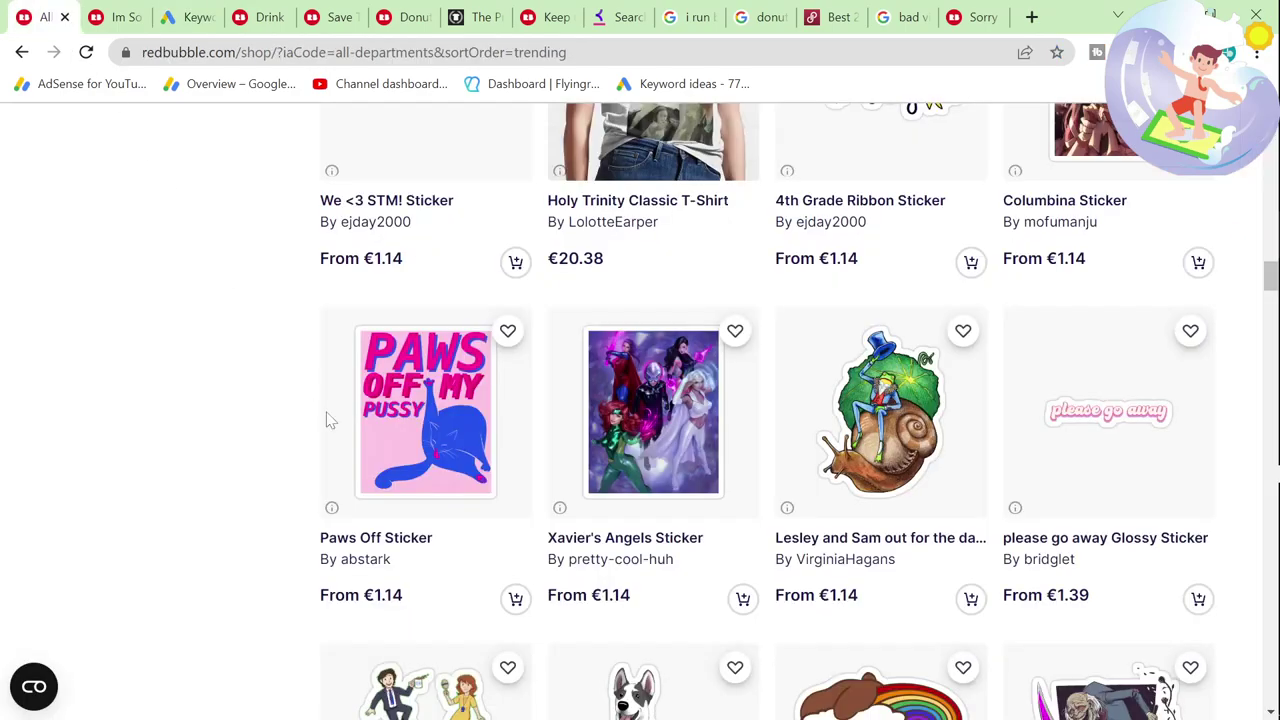
Step: Examine the trending Redbubble designs beyond the "please go away" sticker for further text slogans worth researching
scroll(420, 490, down, 5)
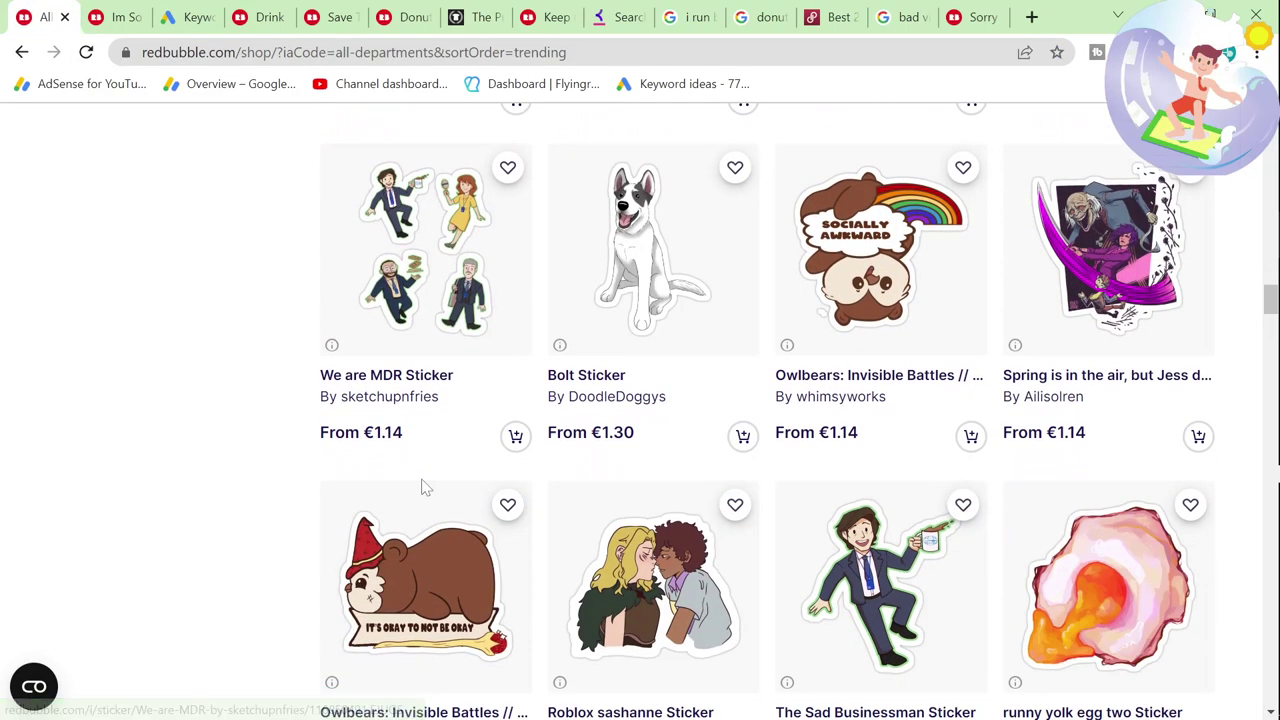
scroll(423, 488, down, 3)
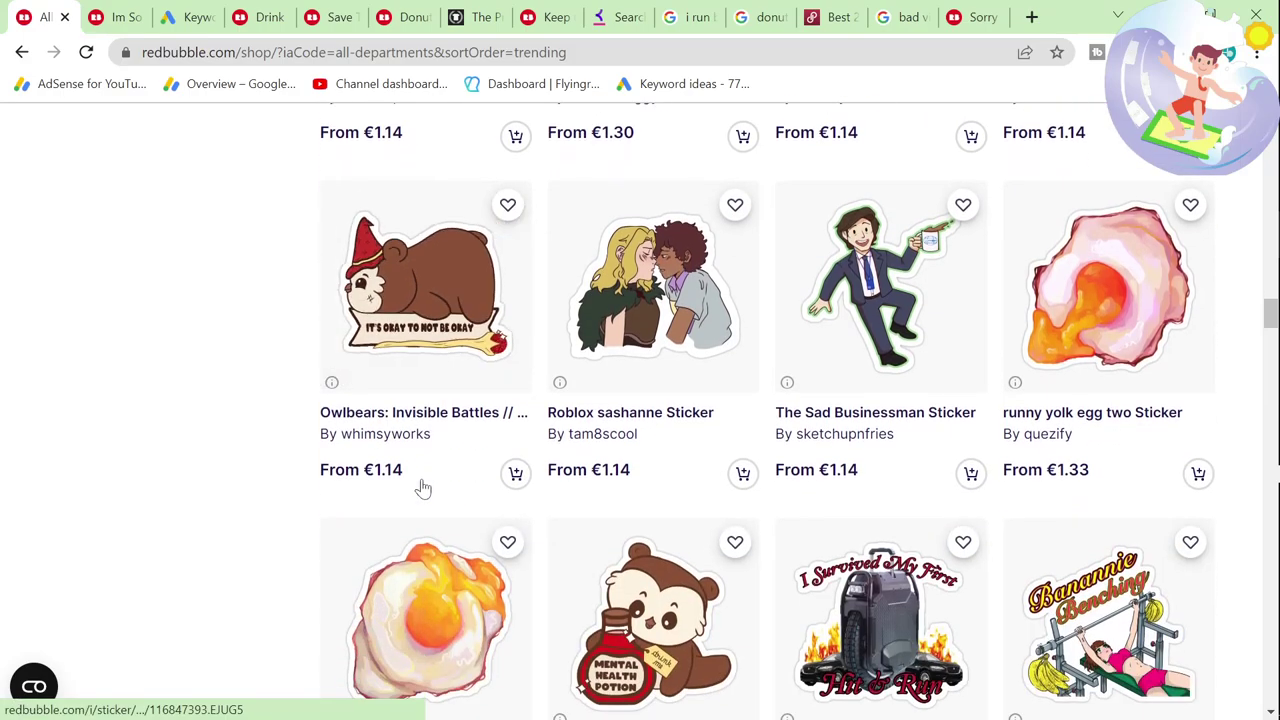
scroll(423, 488, down, 3)
scroll(423, 488, down, 7)
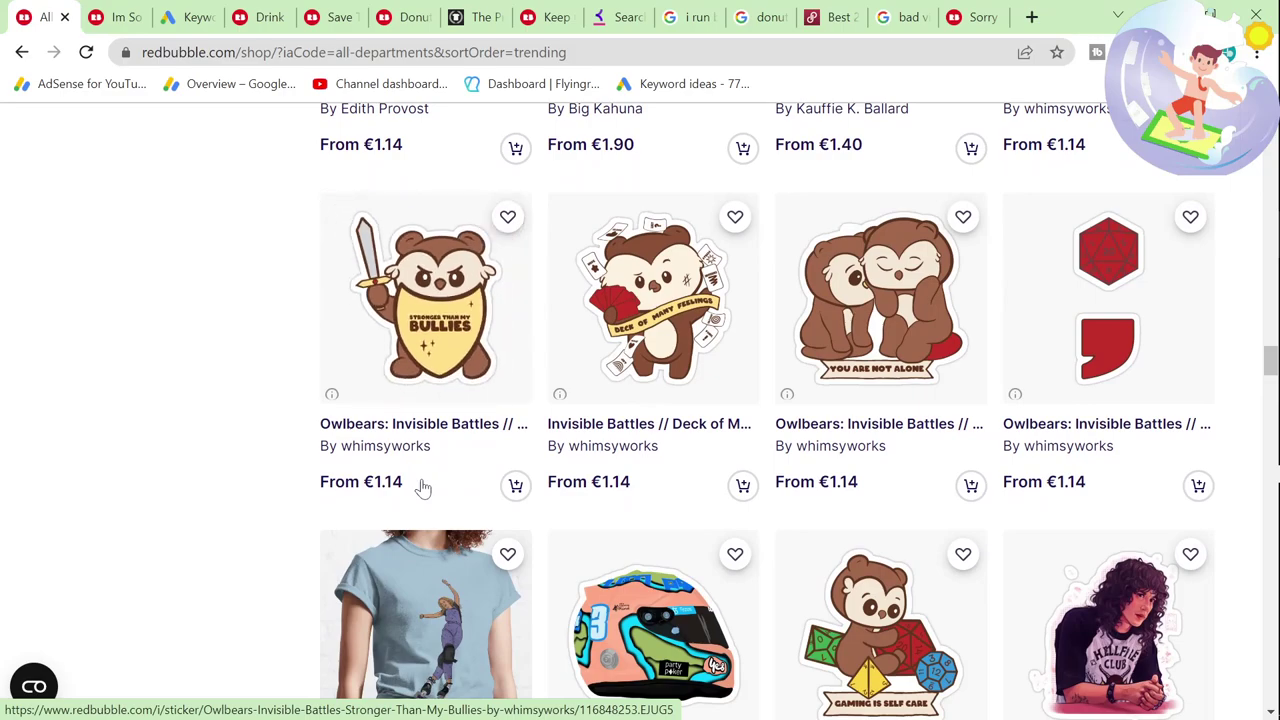
key(alt+Tab)
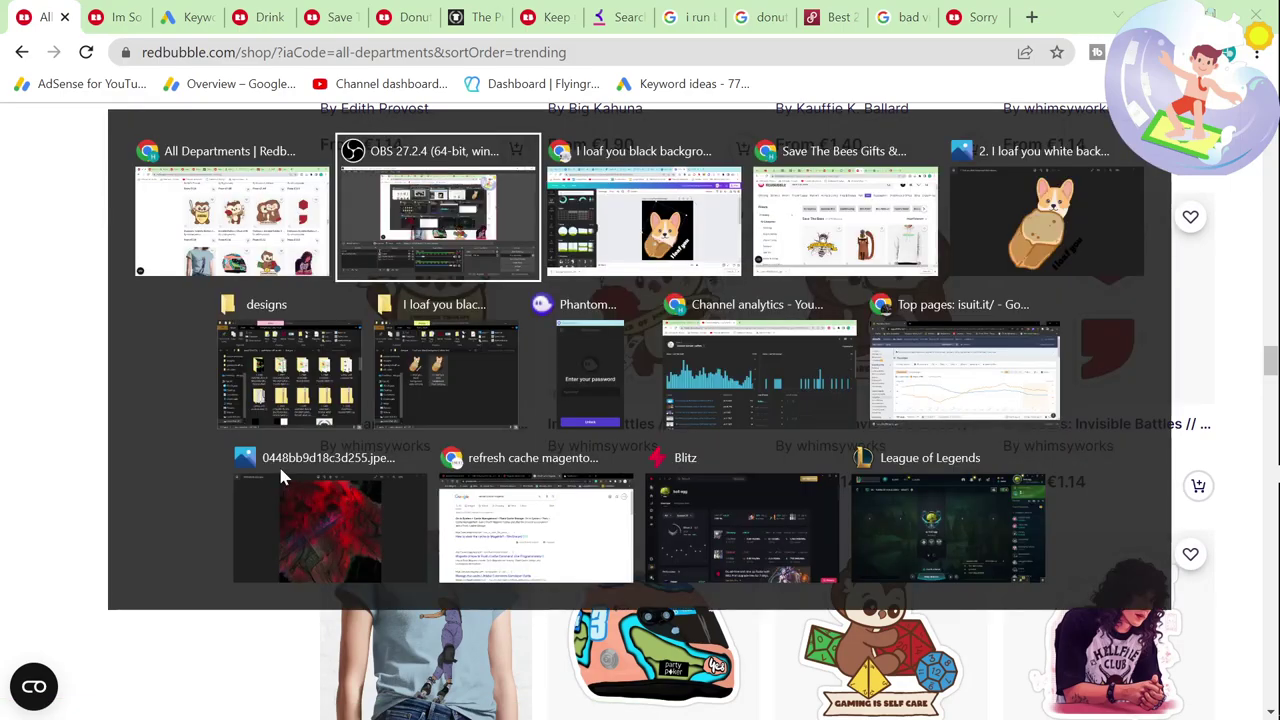
key(alt+Tab)
scroll(620, 590, down, 9)
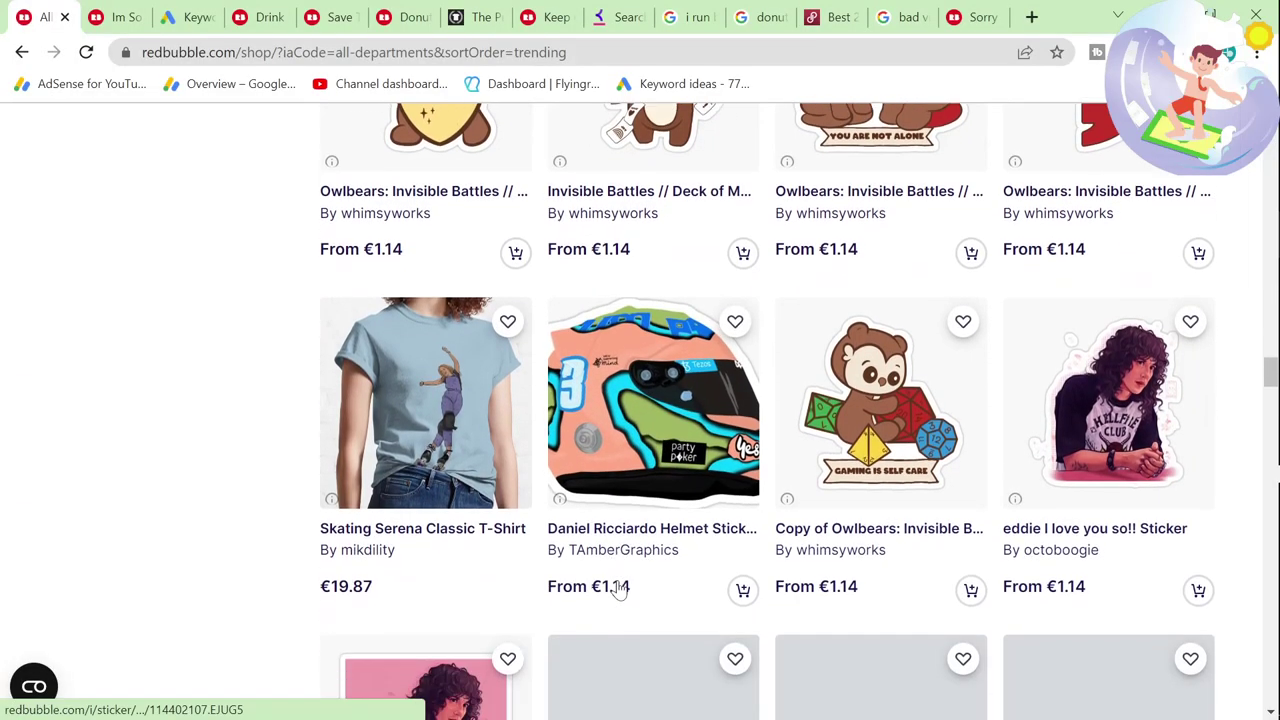
scroll(620, 590, down, 8)
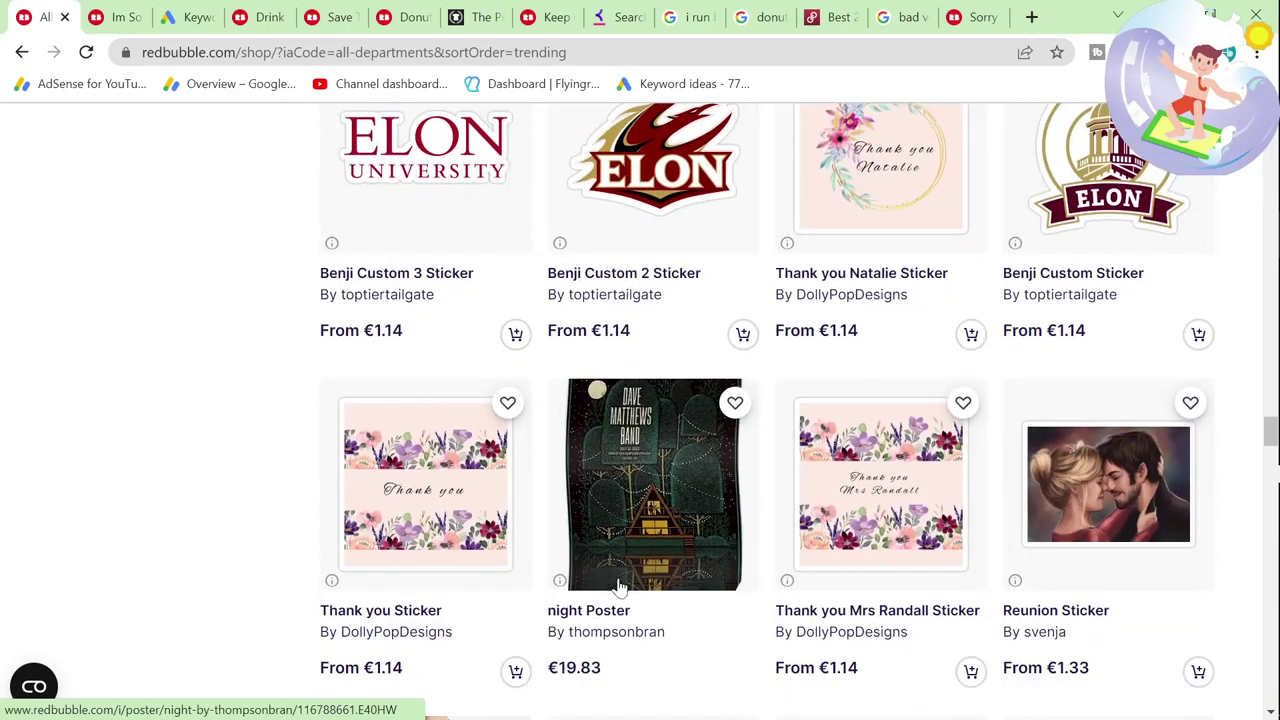
scroll(620, 585, down, 3)
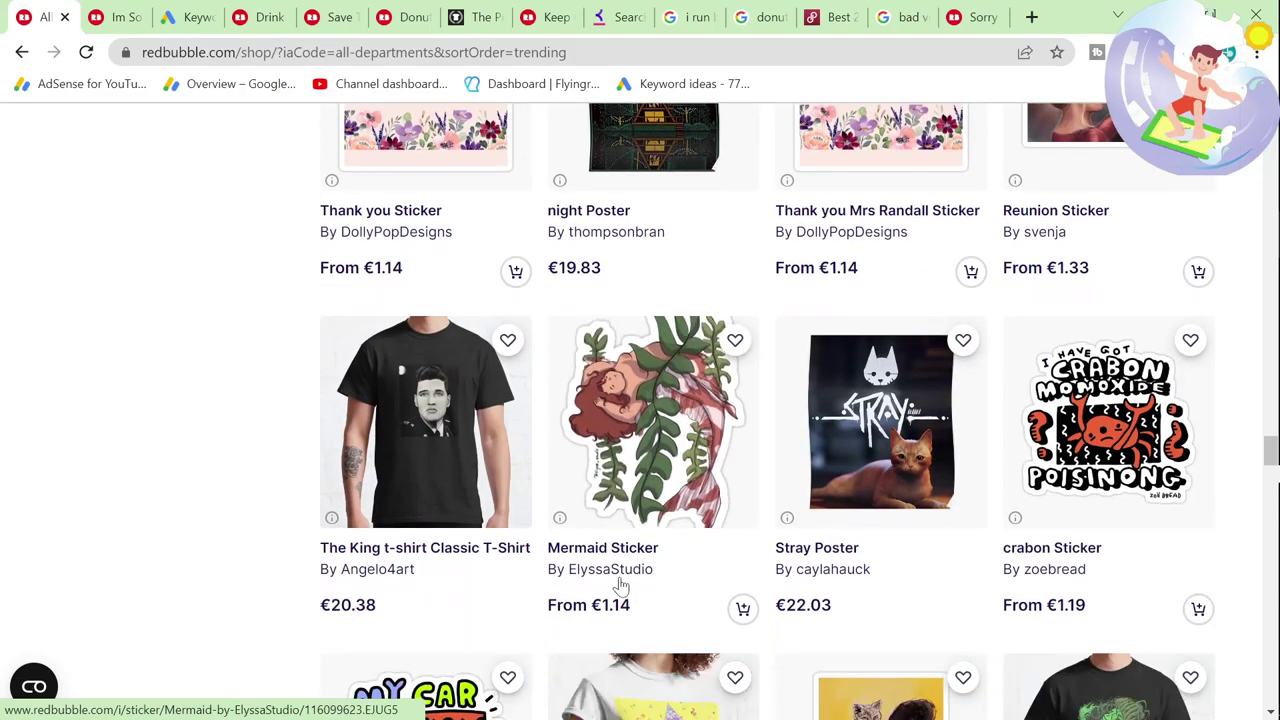
scroll(528, 557, down, 6)
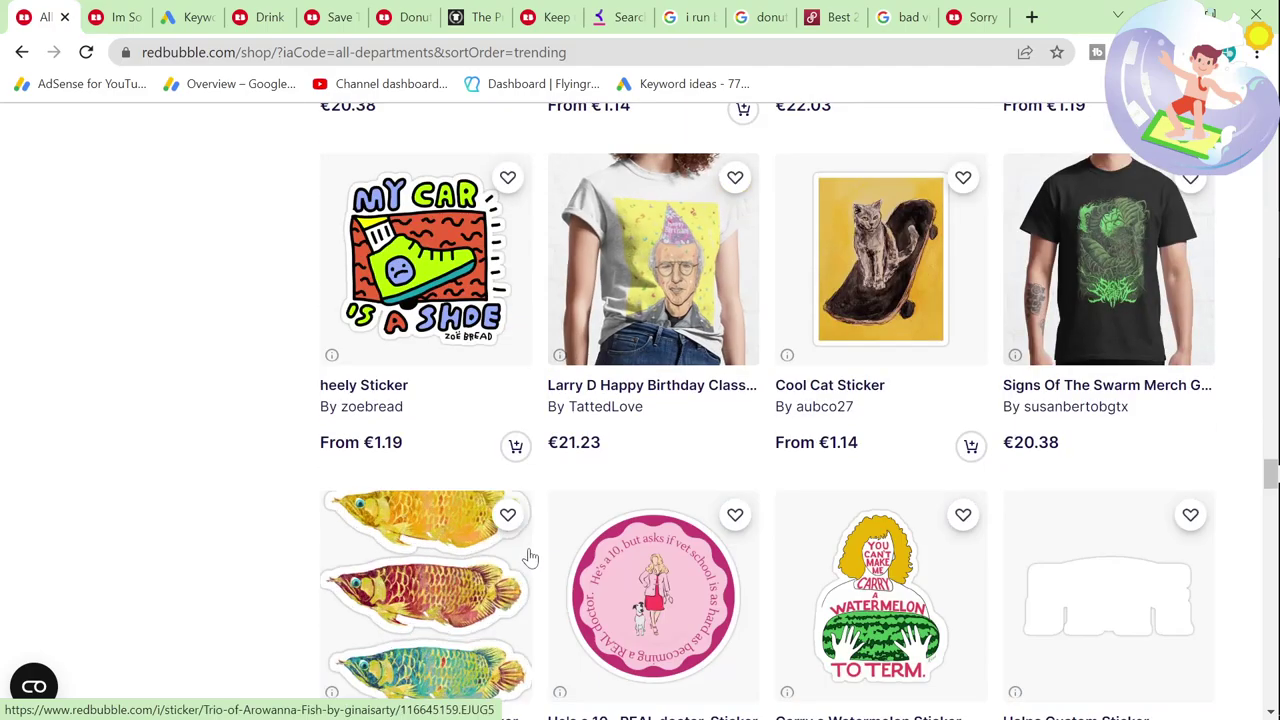
scroll(524, 547, down, 4)
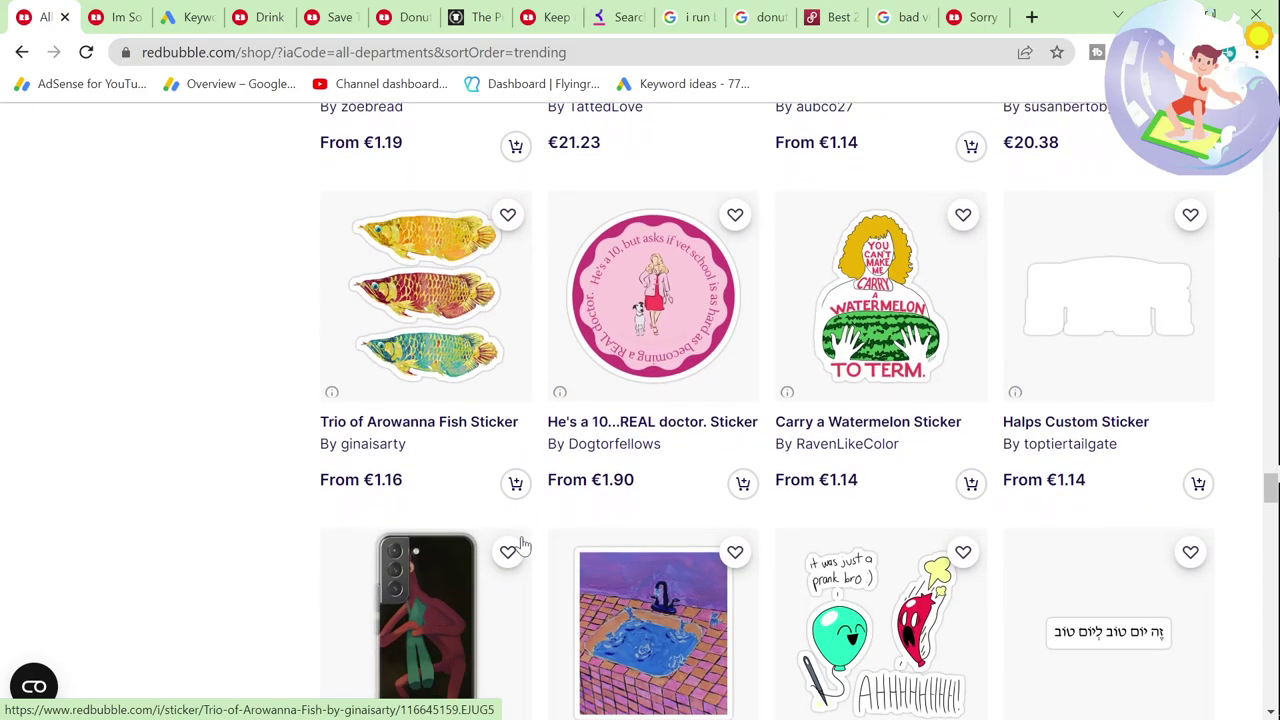